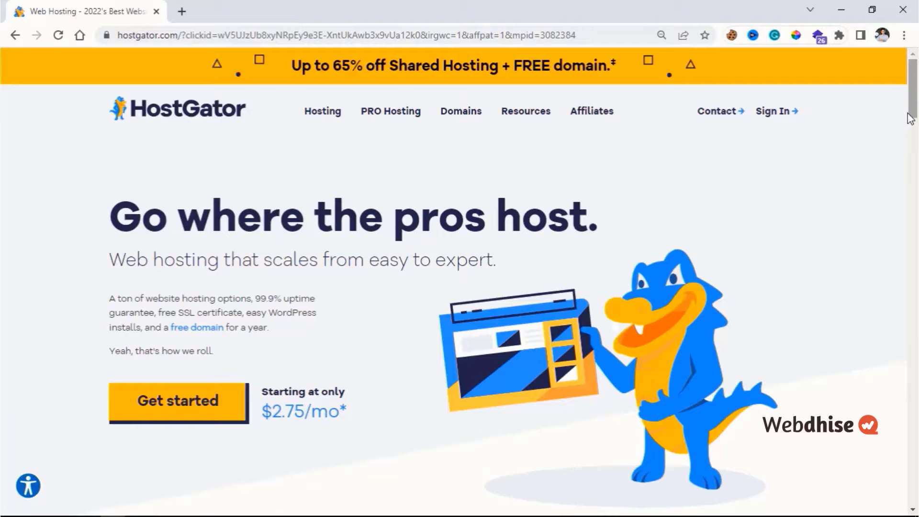
# Open the shared hosting plans and compare website limits: Single, Up to 5, Unlimited
pyautogui.moveTo(916, 97)
pyautogui.mouseDown()
pyautogui.moveTo(878, 387)
pyautogui.moveTo(884, 226)
pyautogui.moveTo(909, 98)
pyautogui.mouseUp()
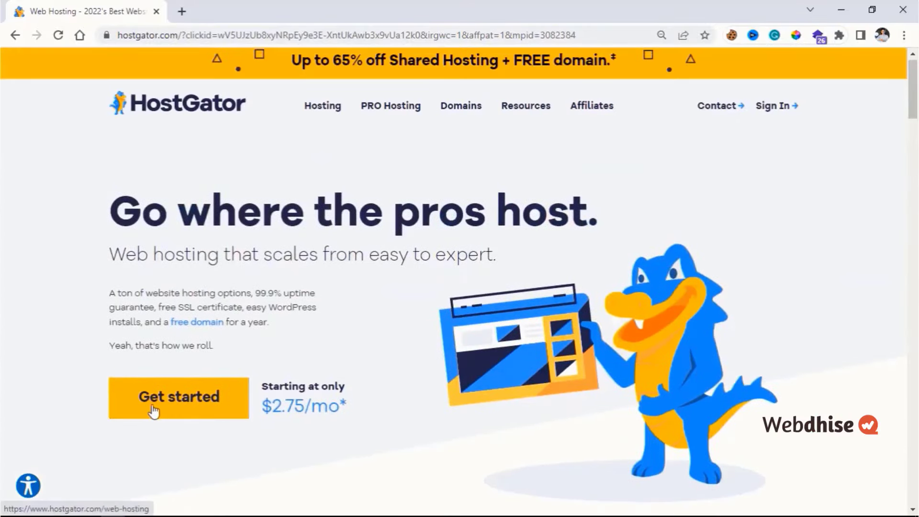
pyautogui.click(203, 410)
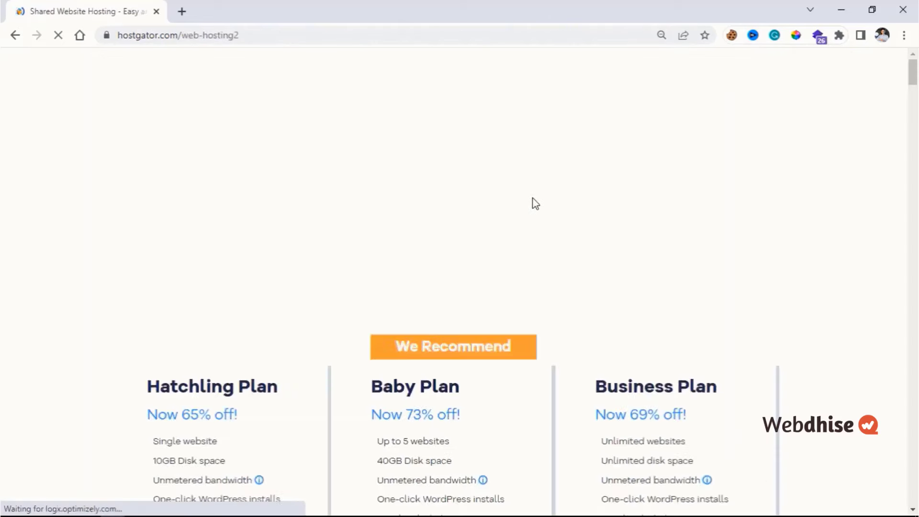
pyautogui.moveTo(917, 72); pyautogui.dragTo(916, 92)
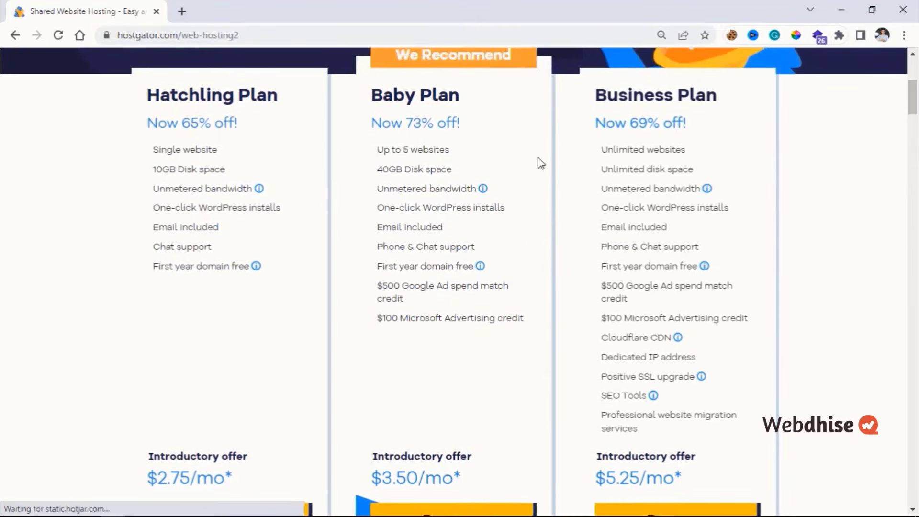
pyautogui.moveTo(161, 149); pyautogui.dragTo(209, 150)
pyautogui.moveTo(417, 150); pyautogui.dragTo(450, 152)
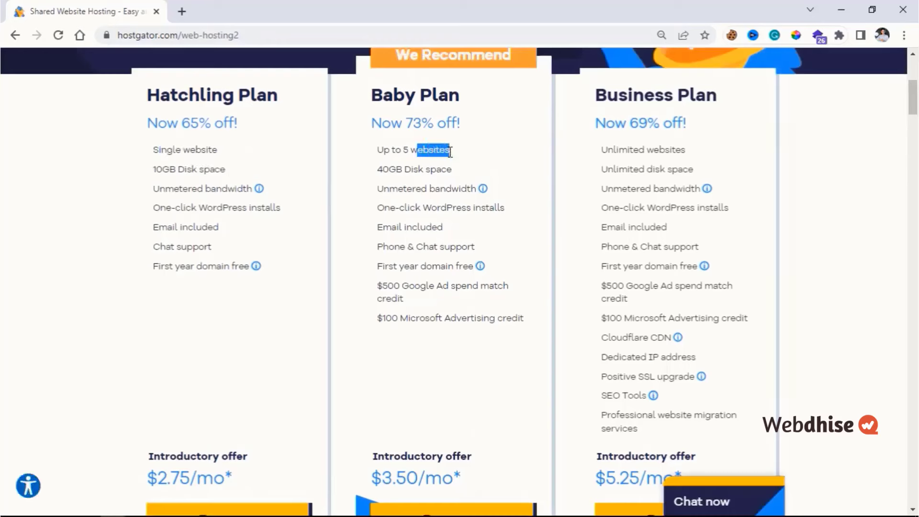
pyautogui.moveTo(628, 149); pyautogui.dragTo(665, 151)
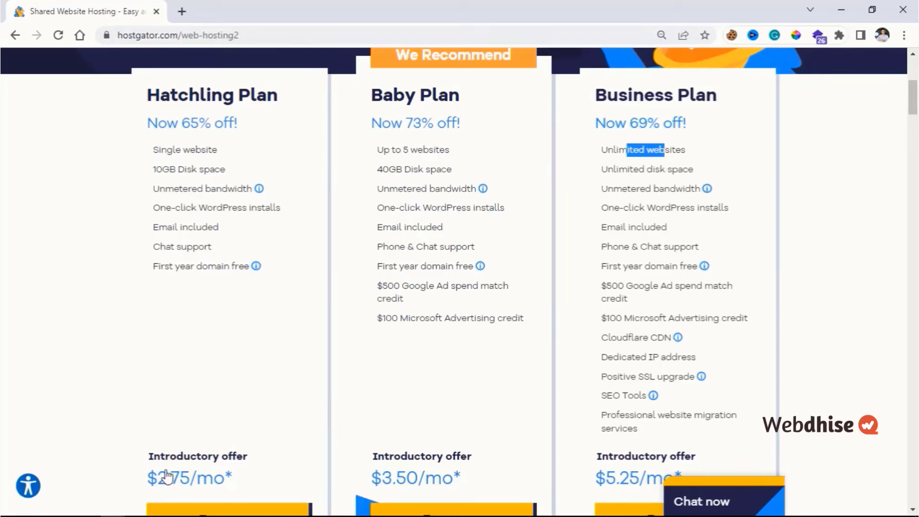
# Read the discounted-price note, review the Hatchling plan, and scroll down to Buy now
pyautogui.click(228, 475)
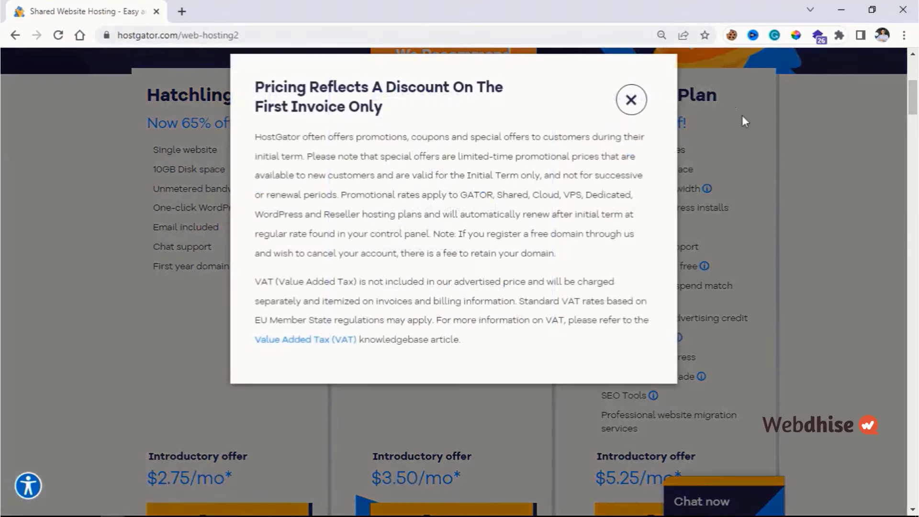
pyautogui.click(631, 100)
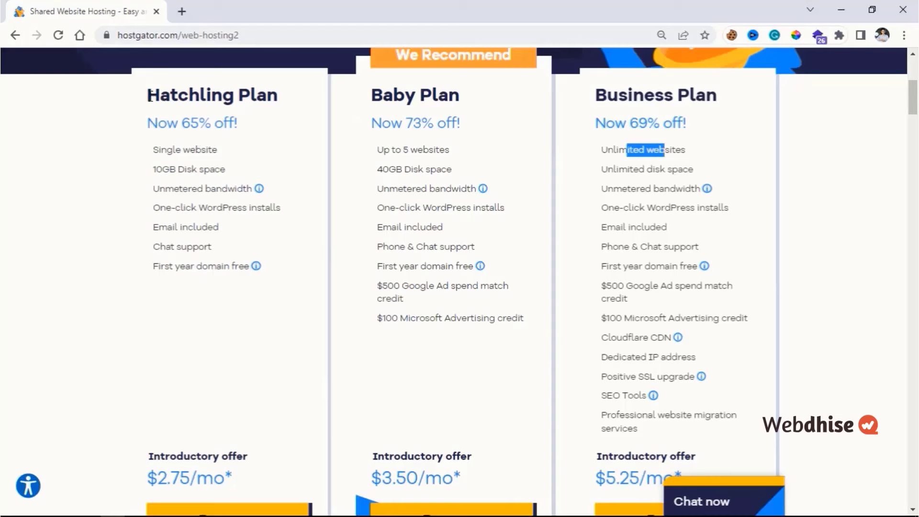
pyautogui.moveTo(148, 96); pyautogui.dragTo(257, 93)
pyautogui.click(257, 92)
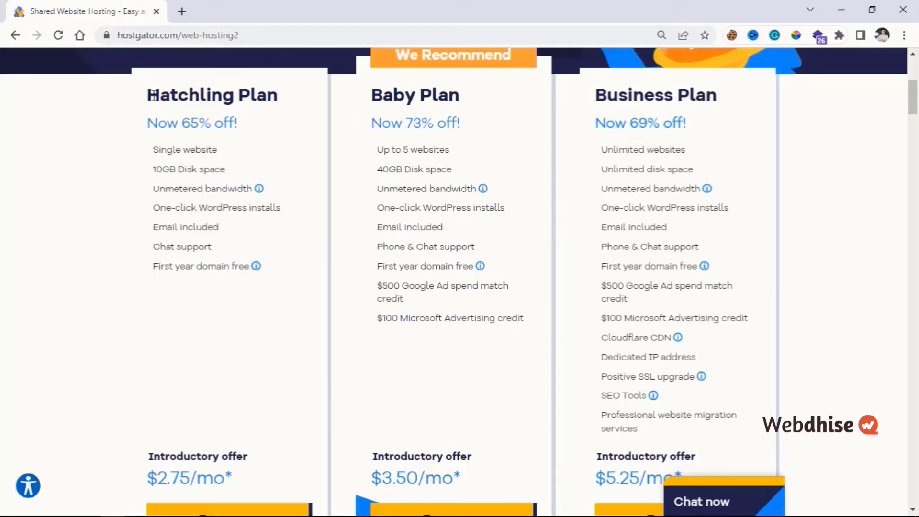
pyautogui.moveTo(146, 94); pyautogui.dragTo(214, 123)
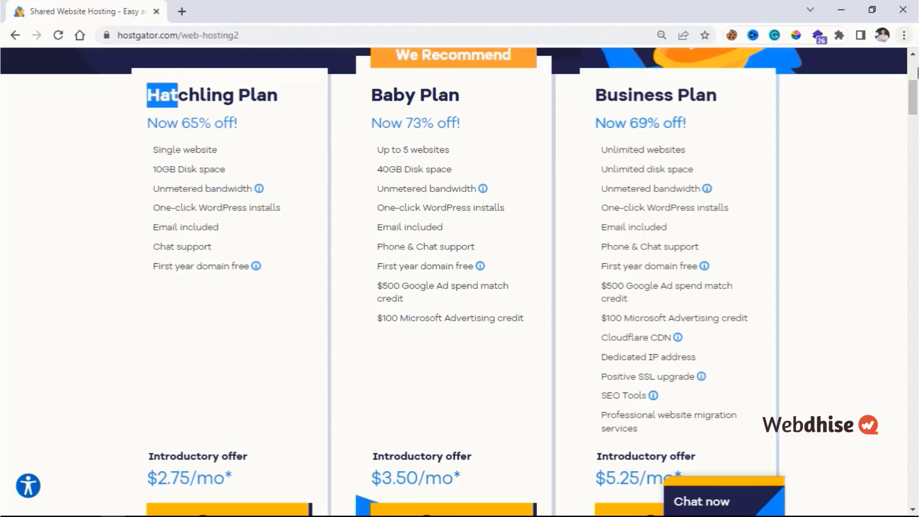
pyautogui.scroll(-3, 915, 114)
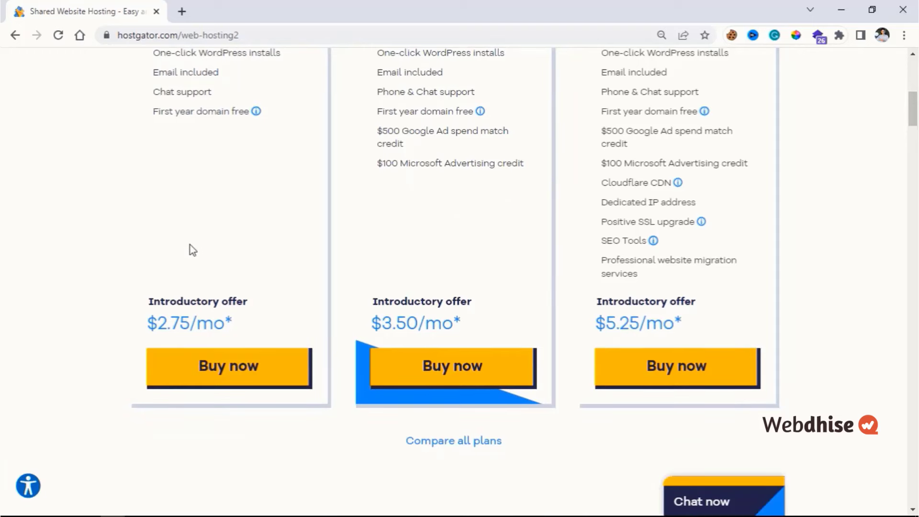
# Buy the Hatchling plan and enter the domain websameyn with the .com extension
pyautogui.click(243, 378)
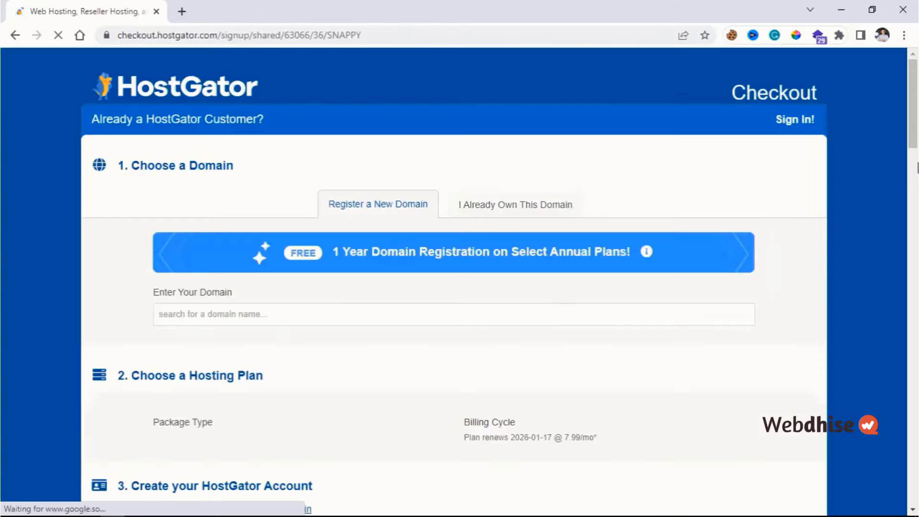
pyautogui.scroll(-3, 917, 144)
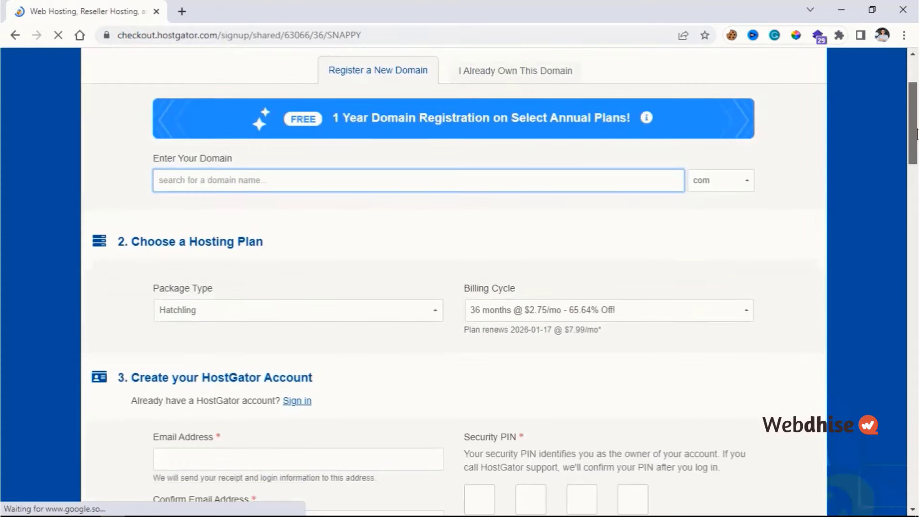
pyautogui.moveTo(913, 134); pyautogui.dragTo(914, 10)
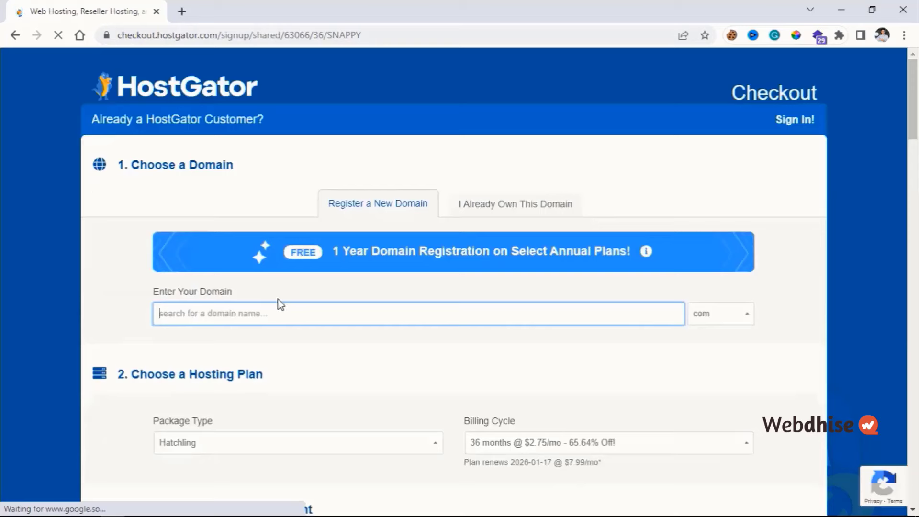
pyautogui.write('websam')
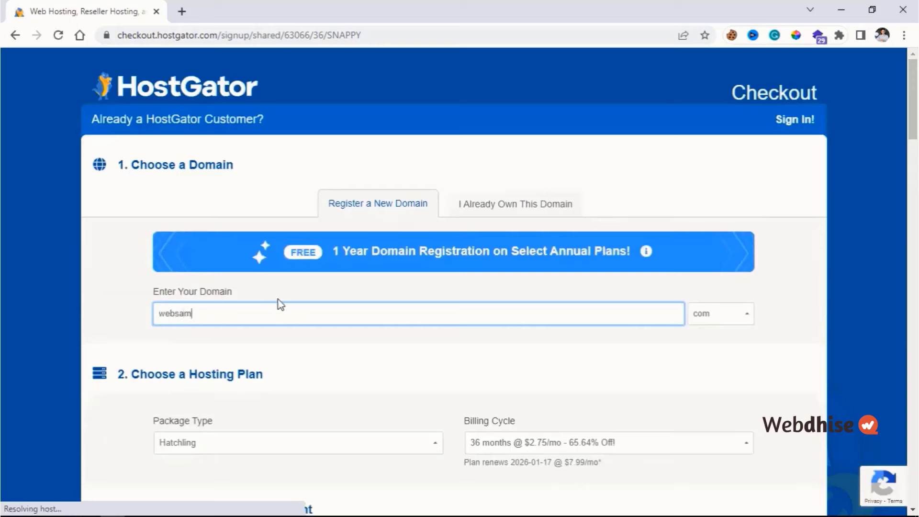
pyautogui.write('et')
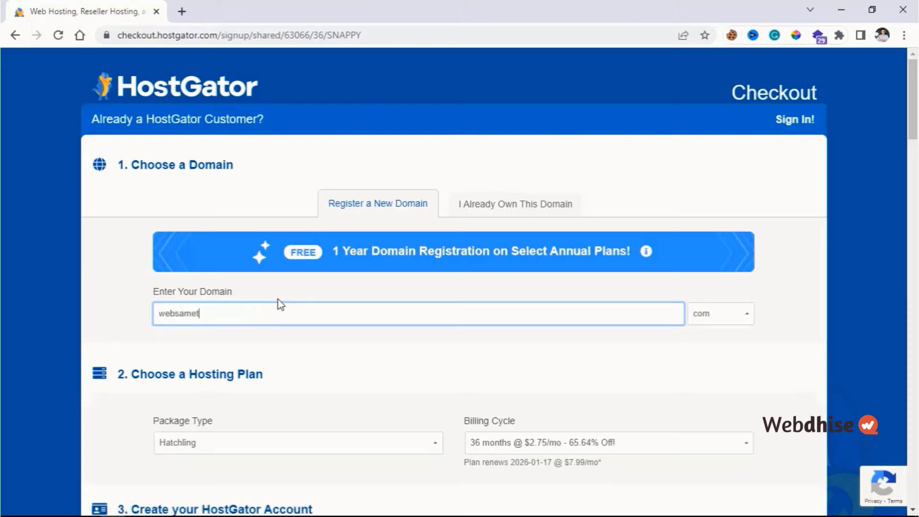
pyautogui.press('BackSpace')
pyautogui.write('yn')
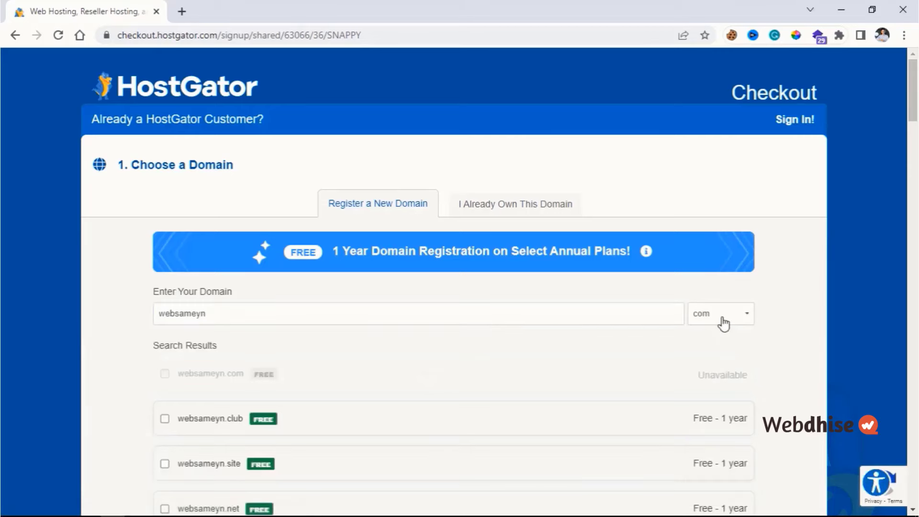
pyautogui.click(723, 323)
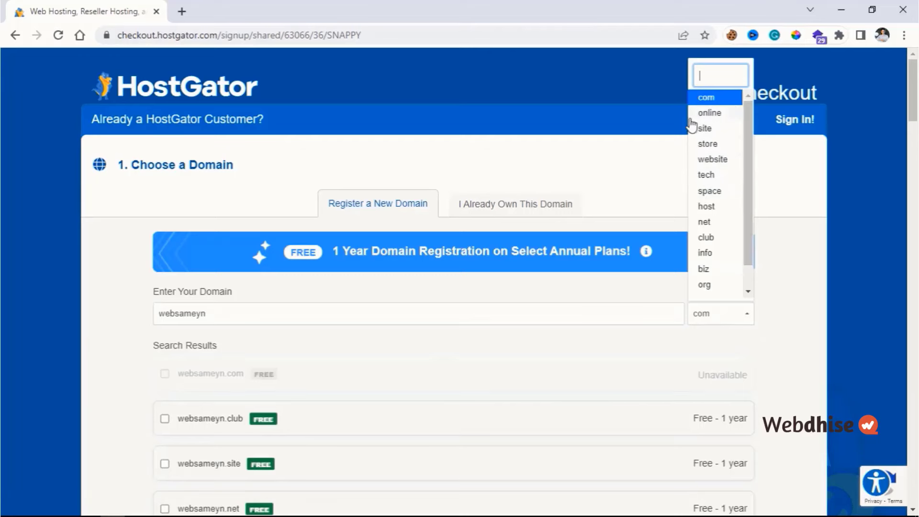
pyautogui.click(701, 98)
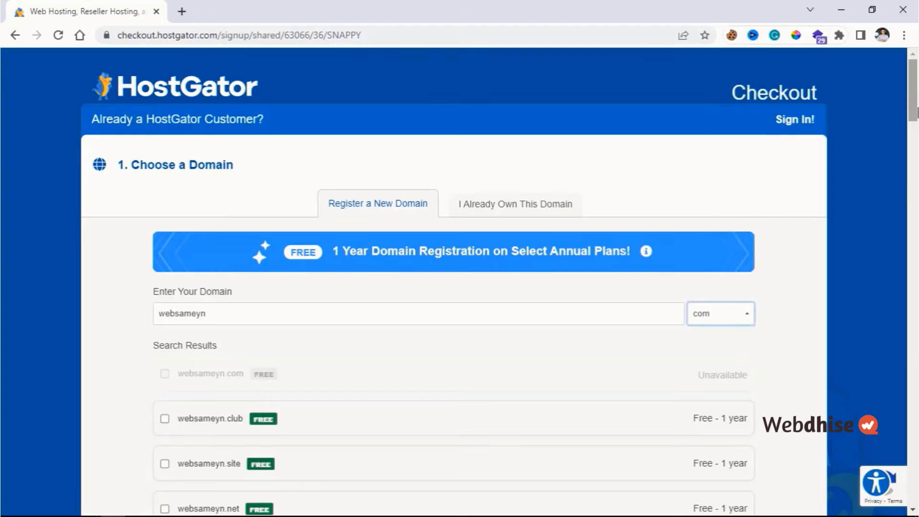
# Change the domain name from websameyn to websameeyn
pyautogui.moveTo(917, 113); pyautogui.dragTo(917, 135)
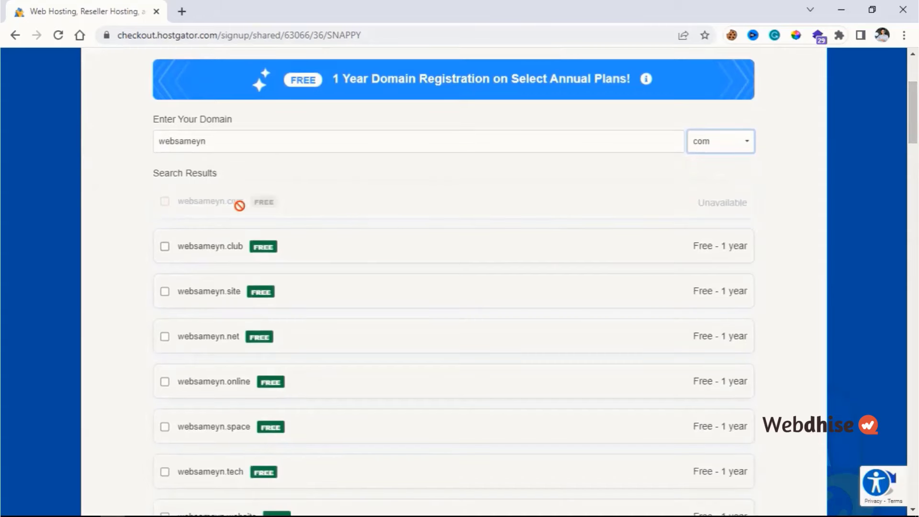
pyautogui.click(197, 142)
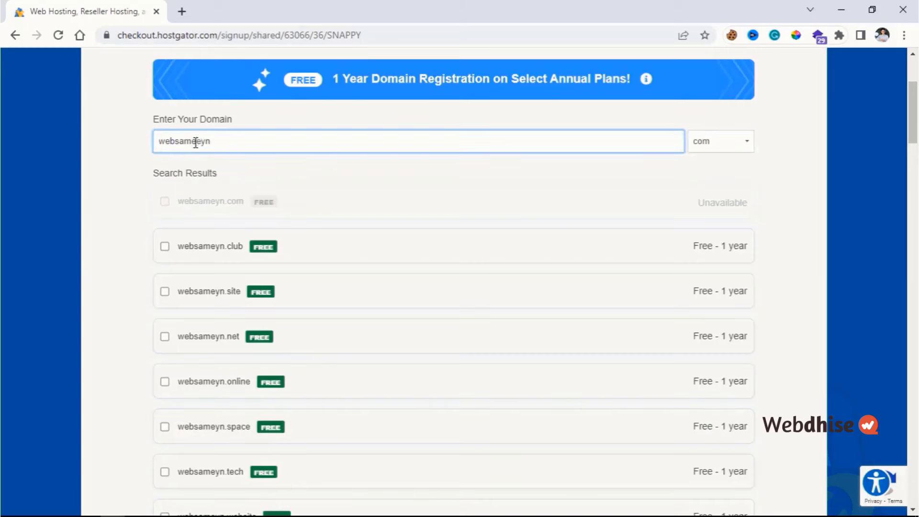
pyautogui.doubleClick(254, 144)
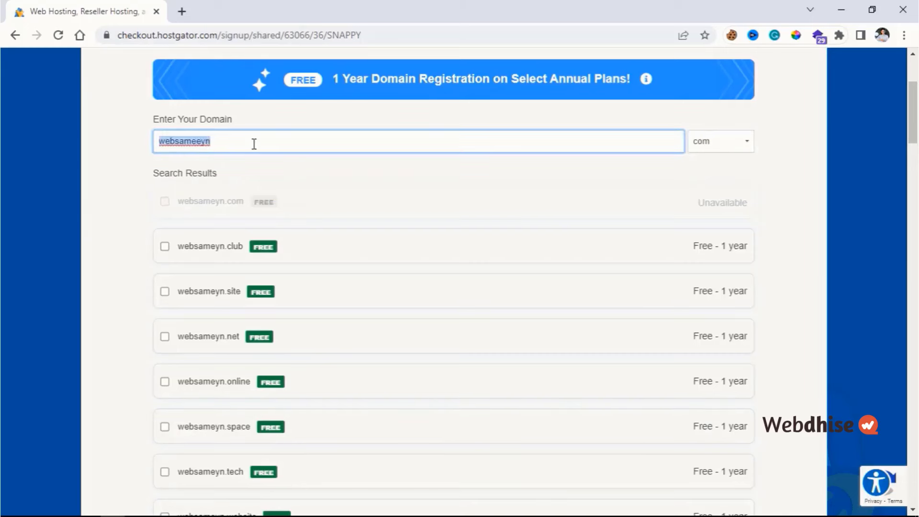
pyautogui.click(141, 182)
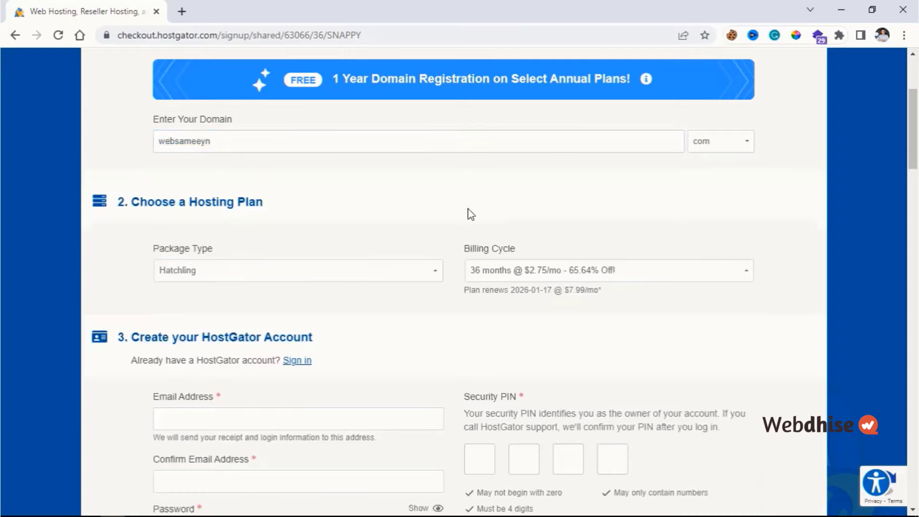
# Search websameeyn.com and confirm it is the free one-year primary domain
pyautogui.click(722, 139)
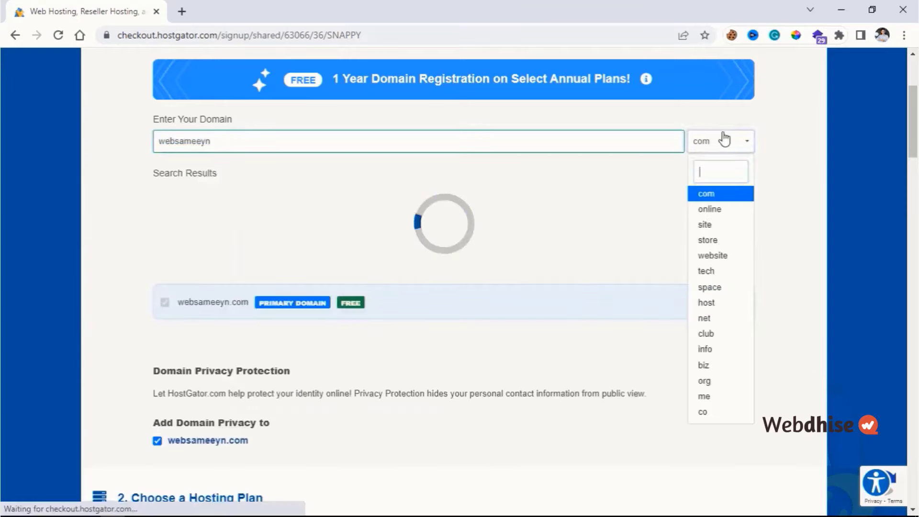
pyautogui.click(704, 194)
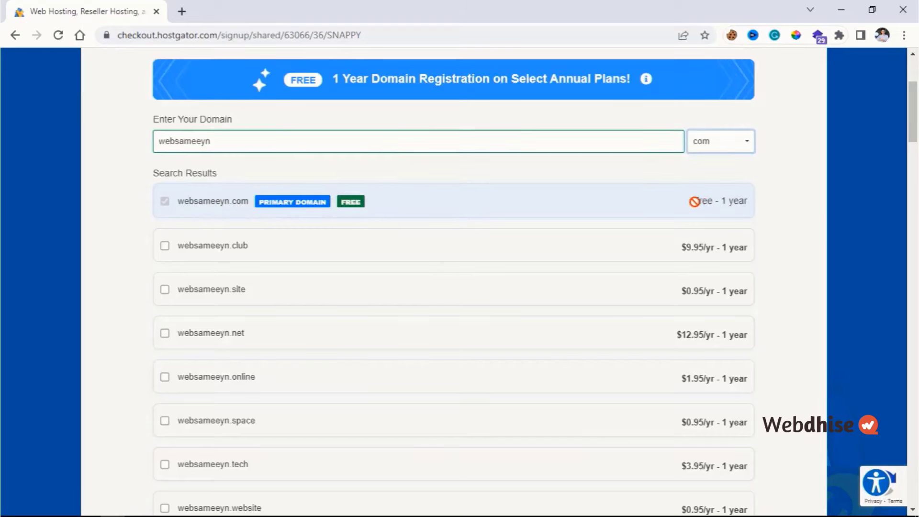
pyautogui.moveTo(694, 202); pyautogui.dragTo(767, 208)
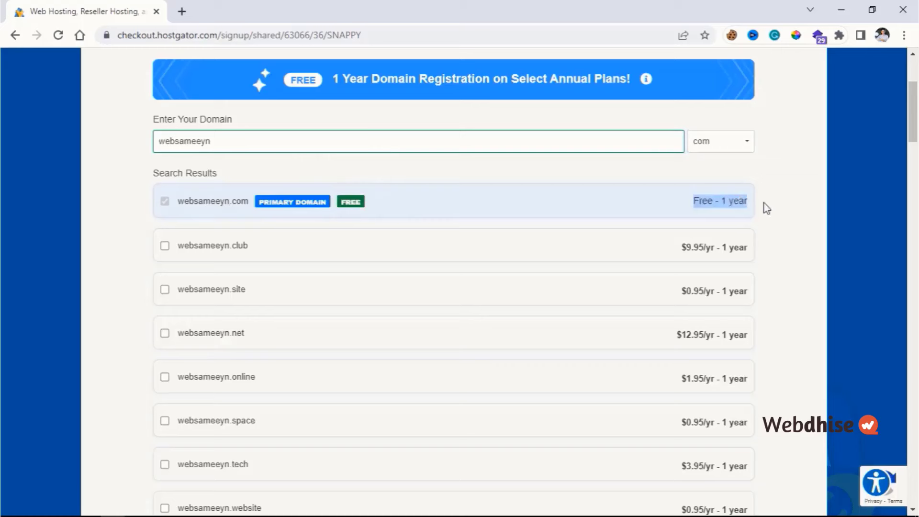
pyautogui.click(766, 208)
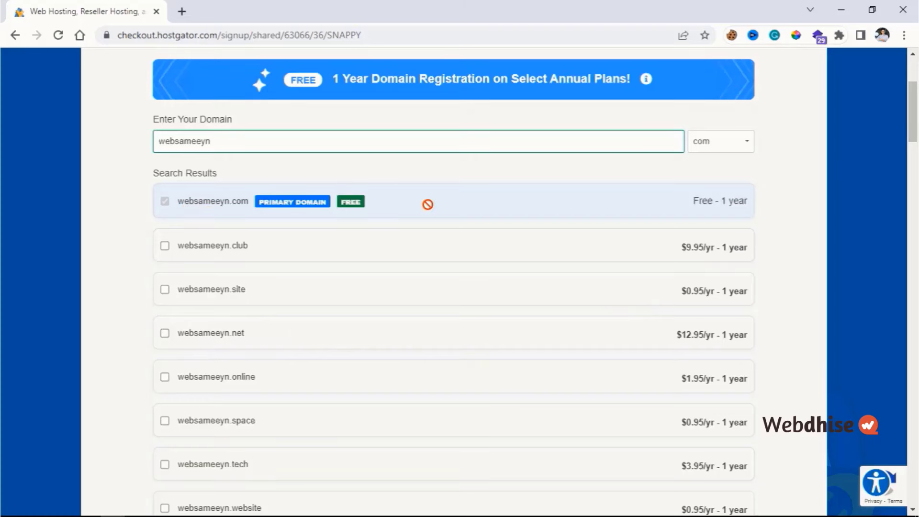
pyautogui.moveTo(916, 139); pyautogui.dragTo(910, 239)
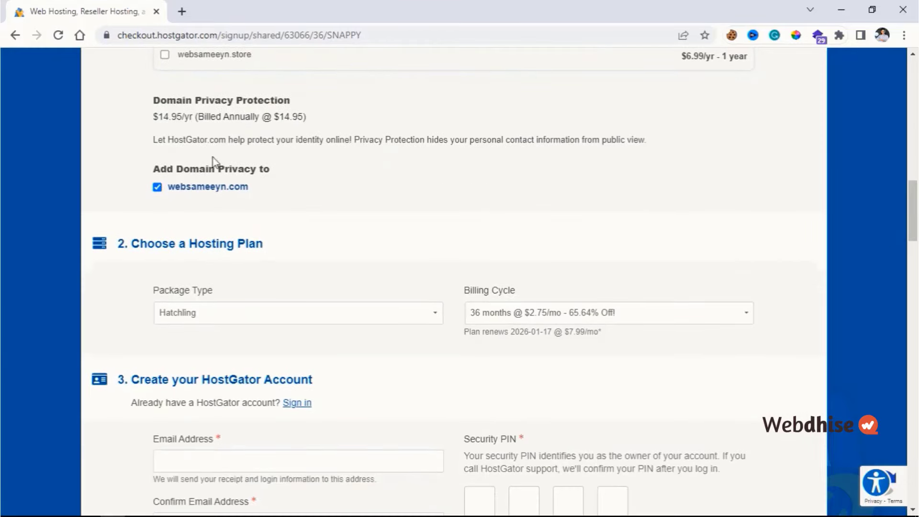
# Turn off the $14.95/yr domain privacy for websameeyn.com
pyautogui.moveTo(289, 119); pyautogui.dragTo(307, 126)
pyautogui.click(306, 126)
pyautogui.click(157, 188)
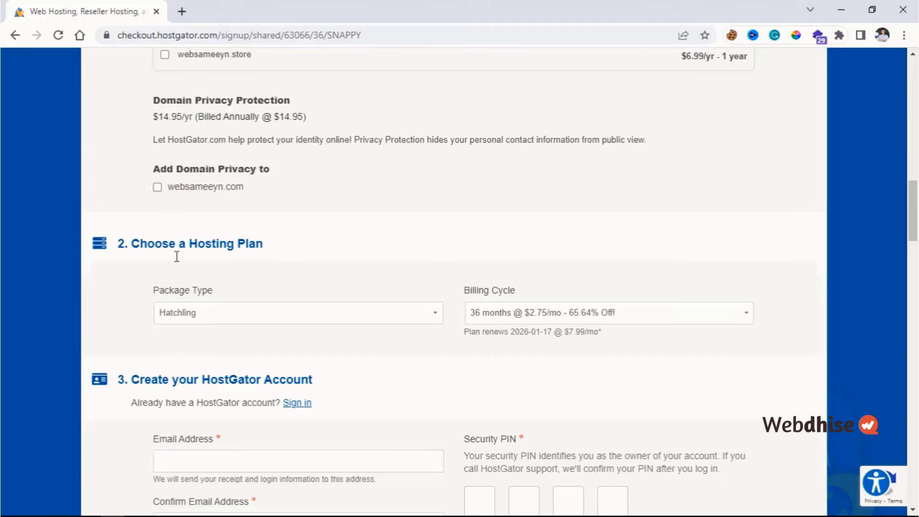
# Keep Hatchling as the package type and 36 months as the billing cycle
pyautogui.moveTo(148, 244); pyautogui.dragTo(187, 243)
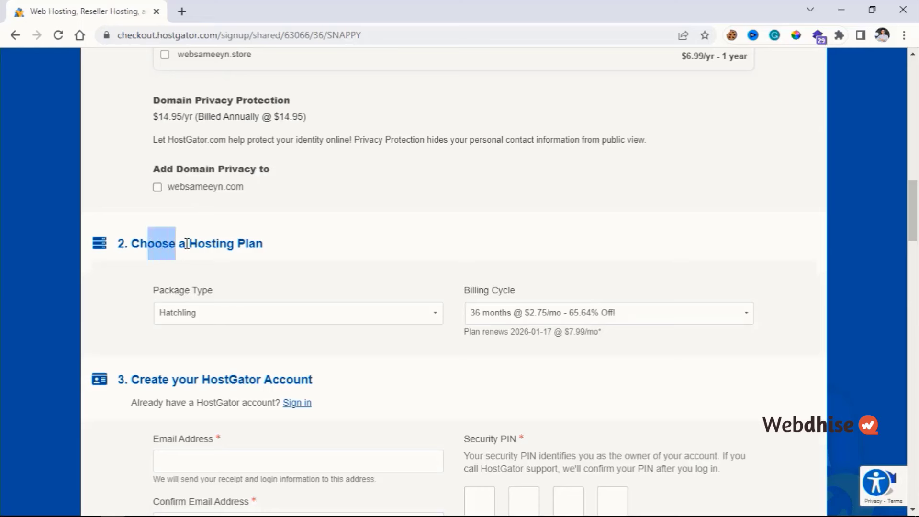
pyautogui.click(317, 279)
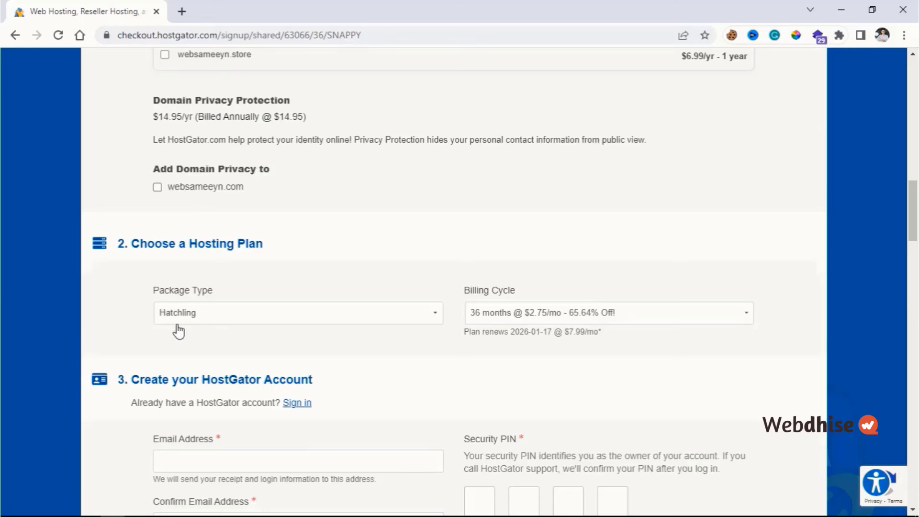
pyautogui.click(161, 319)
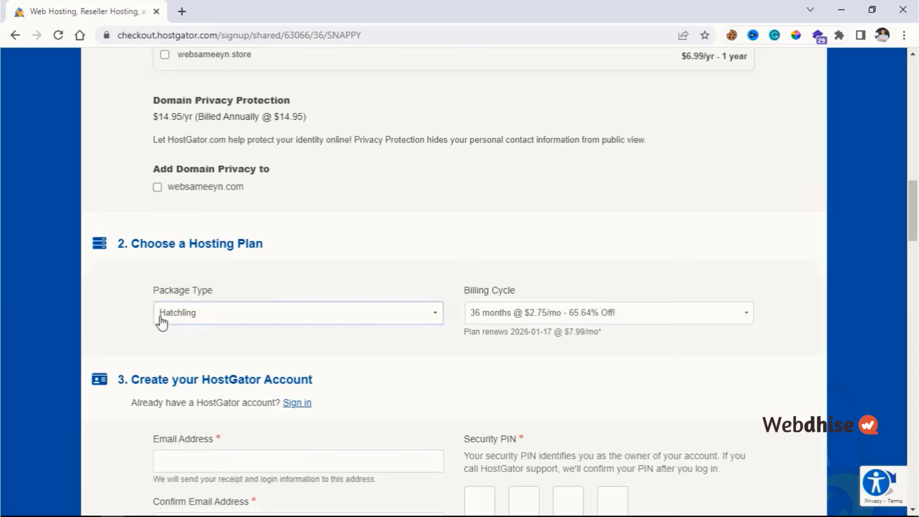
pyautogui.click(121, 321)
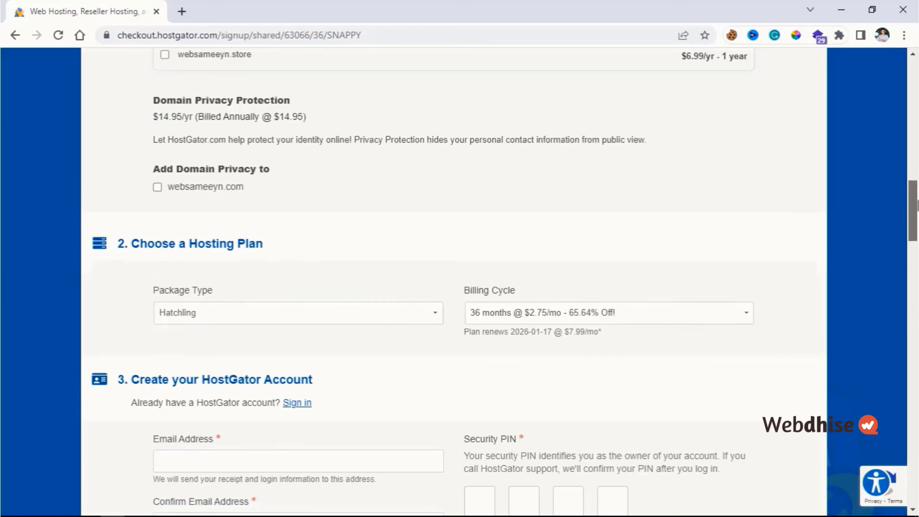
pyautogui.scroll(-1, 918, 206)
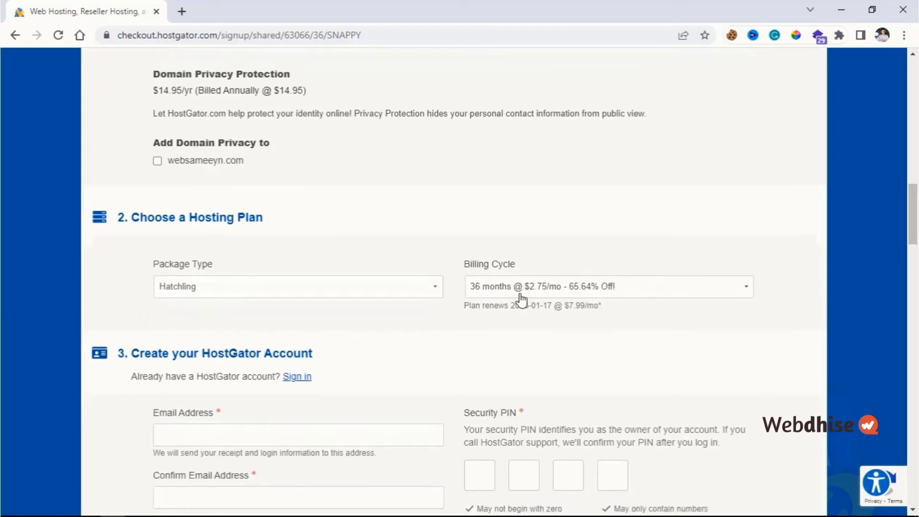
pyautogui.click(521, 301)
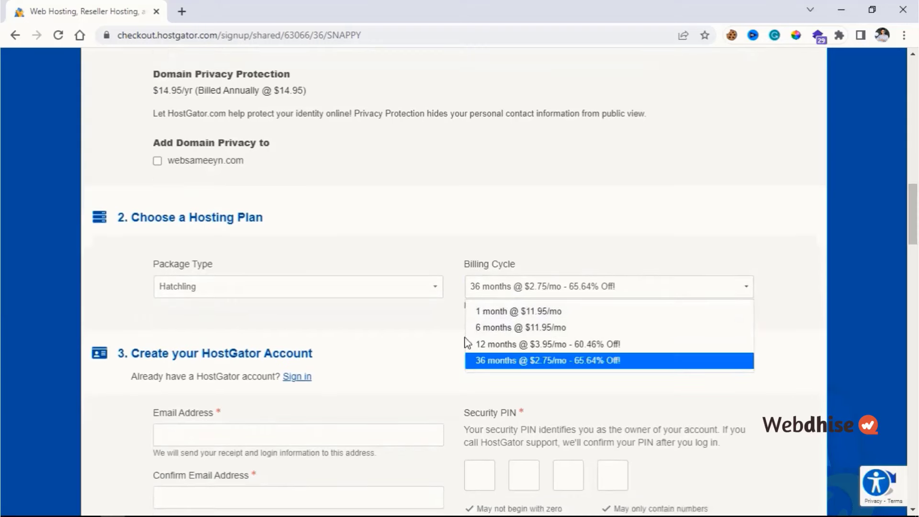
pyautogui.click(443, 363)
pyautogui.moveTo(912, 236); pyautogui.dragTo(860, 352)
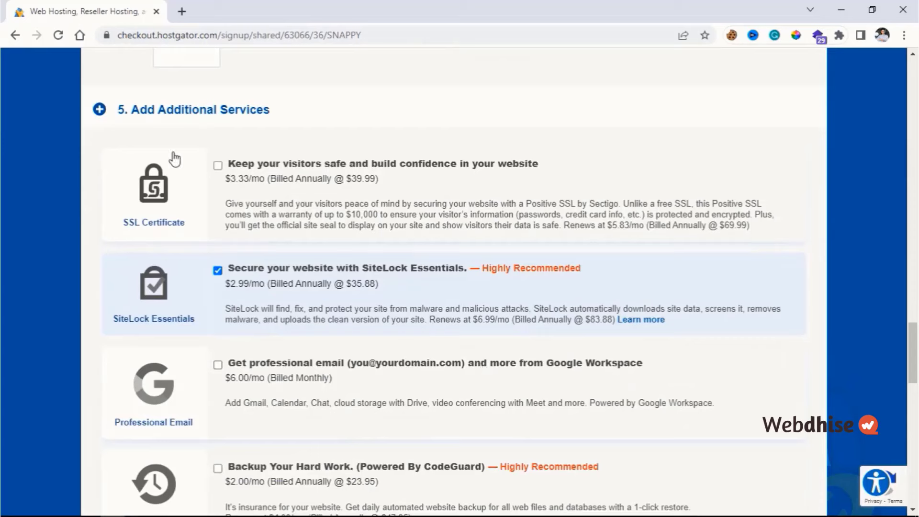
# Remove the $2.99/mo SiteLock Essentials add-on from the order
pyautogui.click(218, 271)
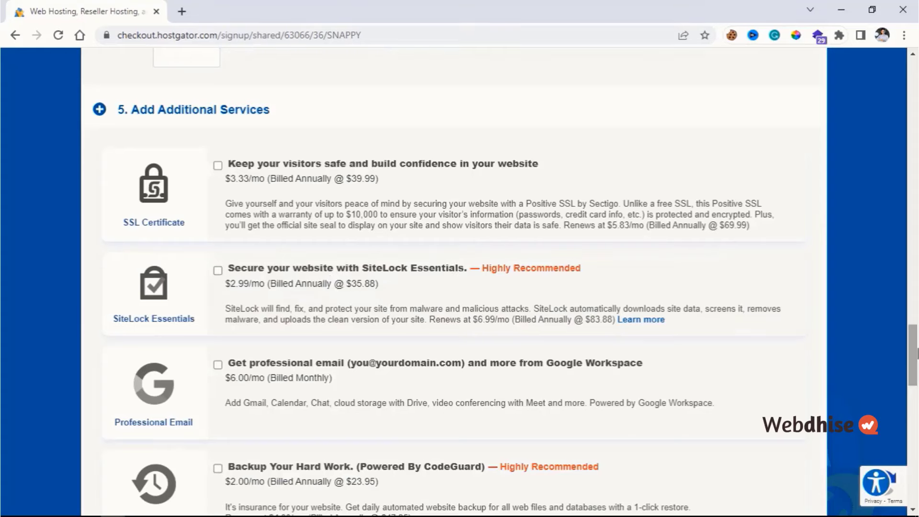
pyautogui.moveTo(916, 356); pyautogui.dragTo(912, 451)
pyautogui.moveTo(772, 335); pyautogui.dragTo(801, 341)
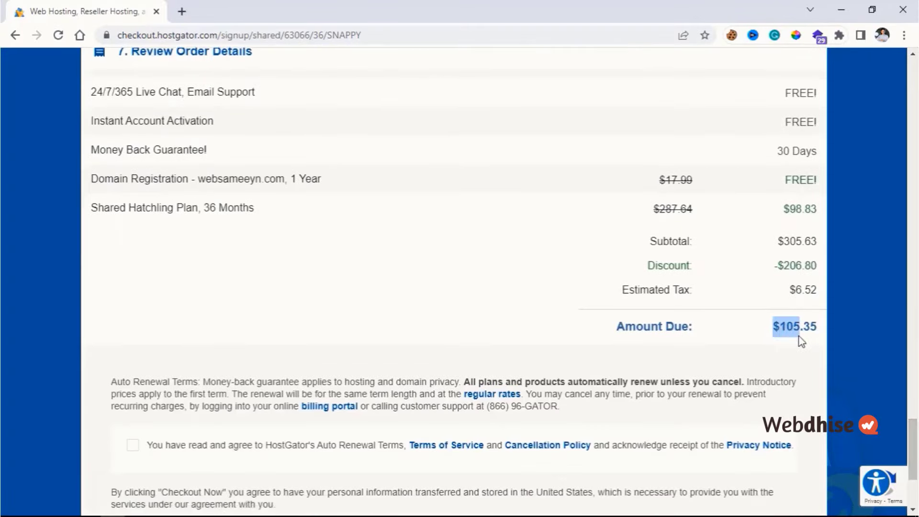
pyautogui.click(712, 370)
pyautogui.moveTo(913, 448); pyautogui.dragTo(905, 238)
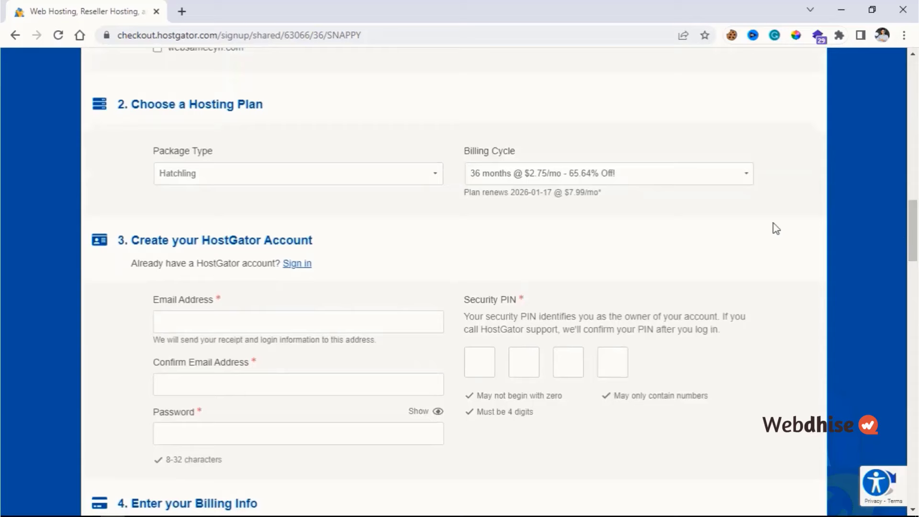
# Switch billing to 1 month at $11.95/mo and check the $25.70 amount due
pyautogui.click(647, 185)
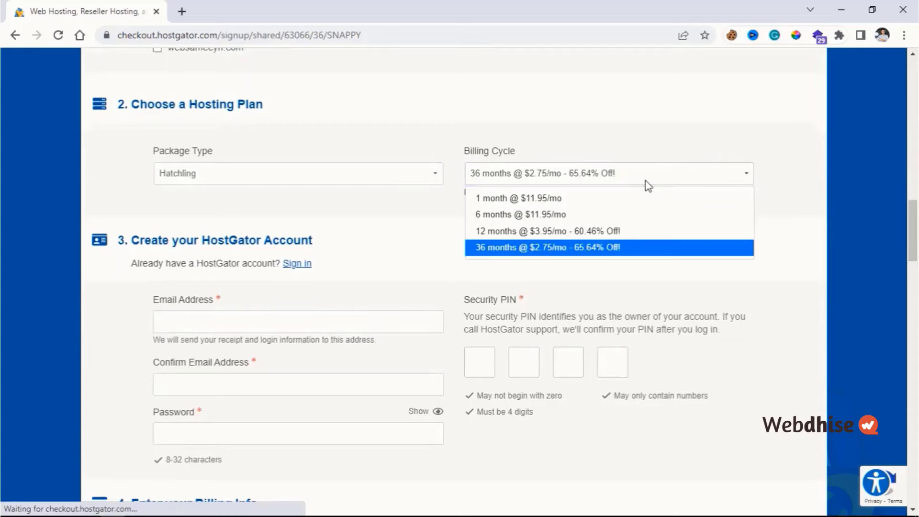
pyautogui.click(518, 200)
pyautogui.moveTo(912, 241); pyautogui.dragTo(889, 455)
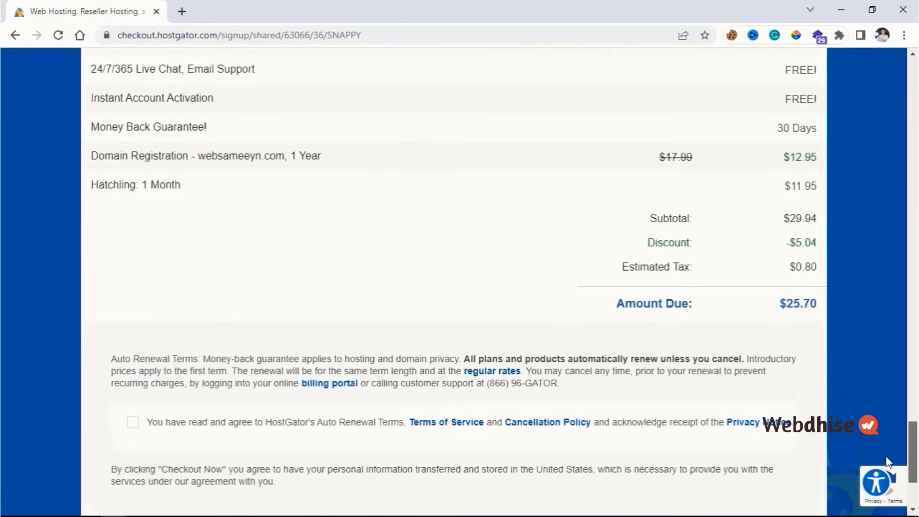
pyautogui.moveTo(791, 307); pyautogui.dragTo(826, 309)
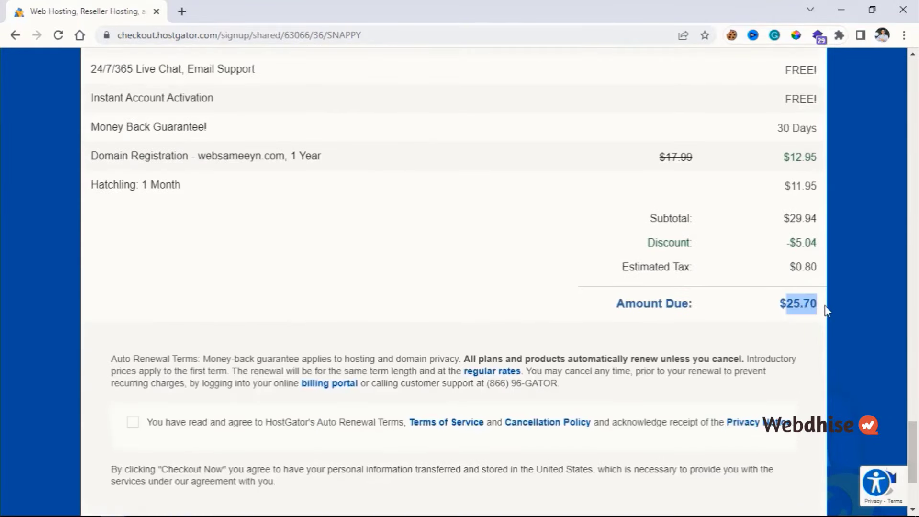
pyautogui.click(695, 336)
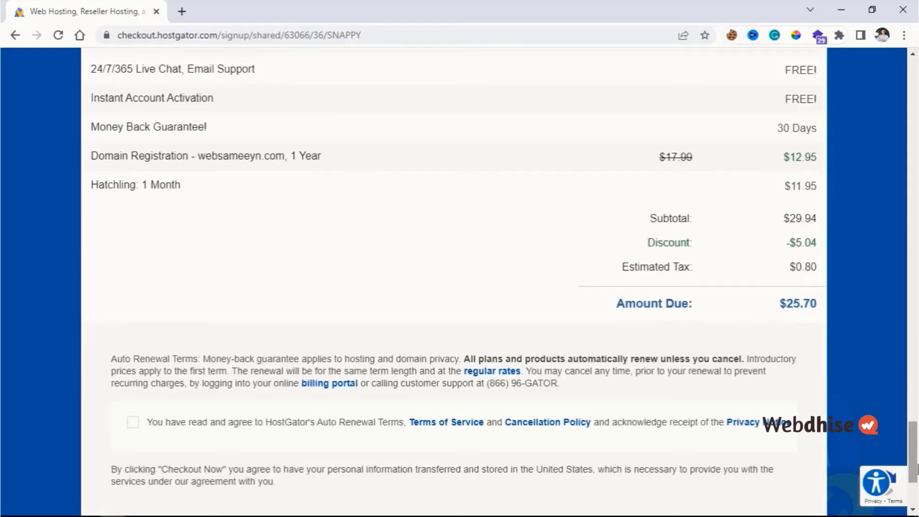
pyautogui.scroll(5, 916, 470)
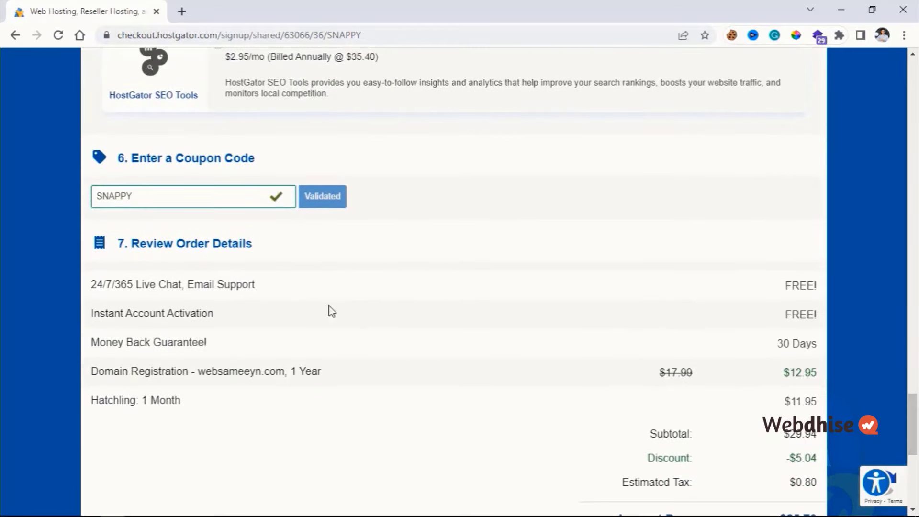
# Replace coupon SNAPPY with webdhise, validate it, and check the $14.54 amount due
pyautogui.doubleClick(158, 189)
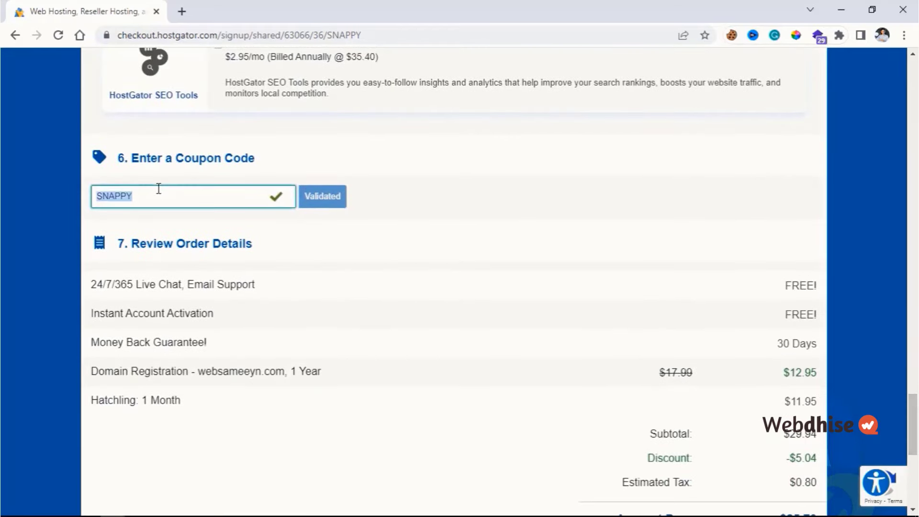
pyautogui.write('webdhi')
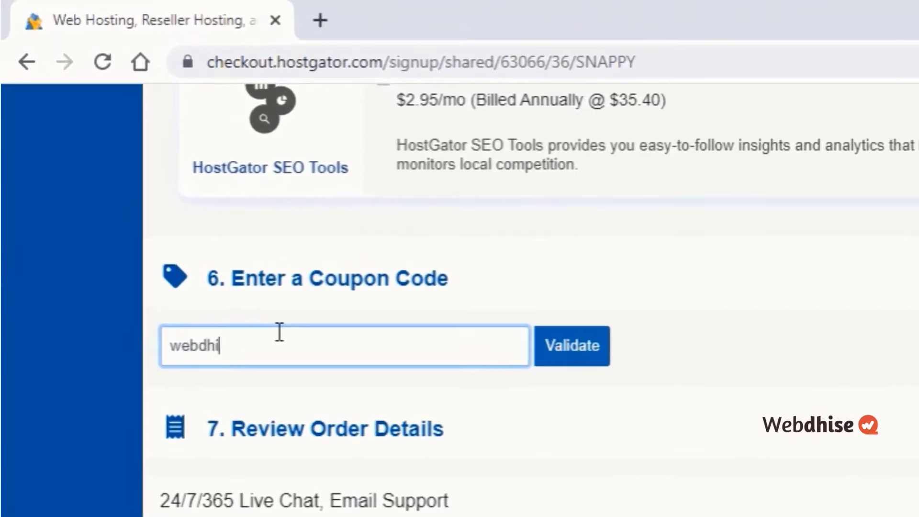
pyautogui.write('se')
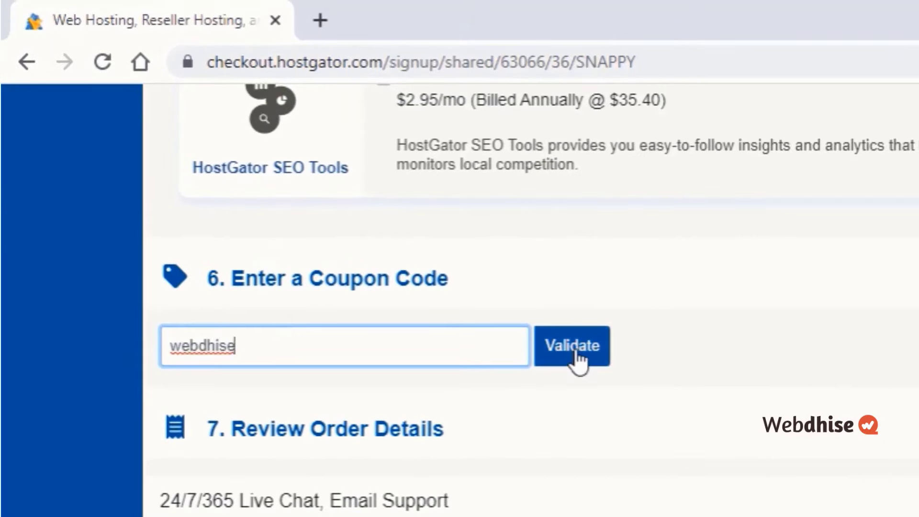
pyautogui.click(576, 355)
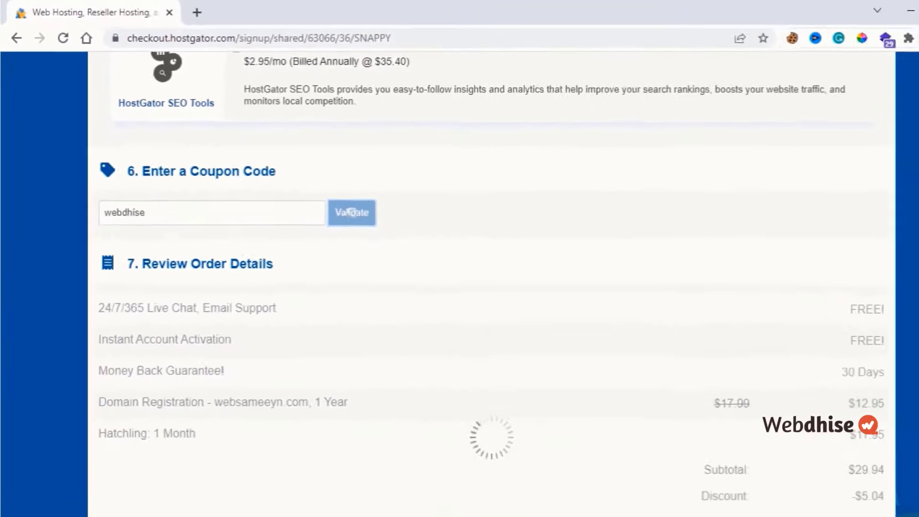
pyautogui.scroll(-3, 878, 403)
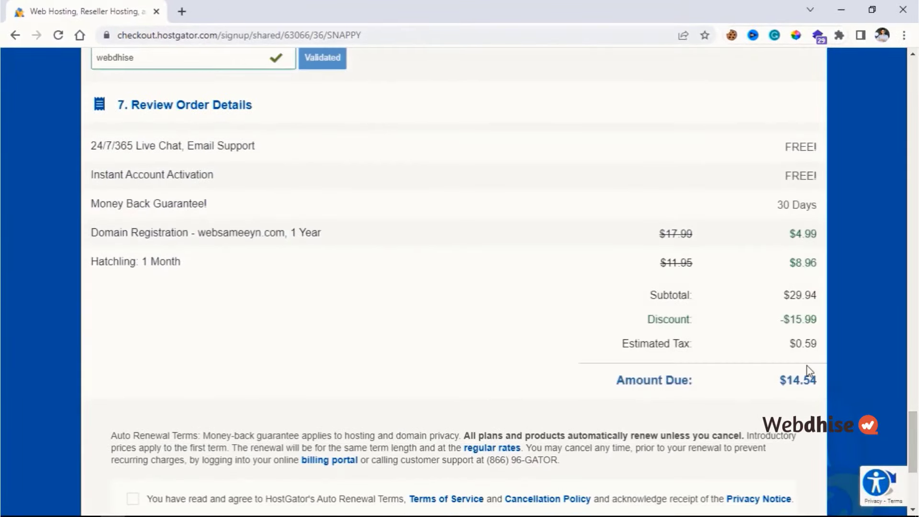
pyautogui.moveTo(783, 379); pyautogui.dragTo(820, 381)
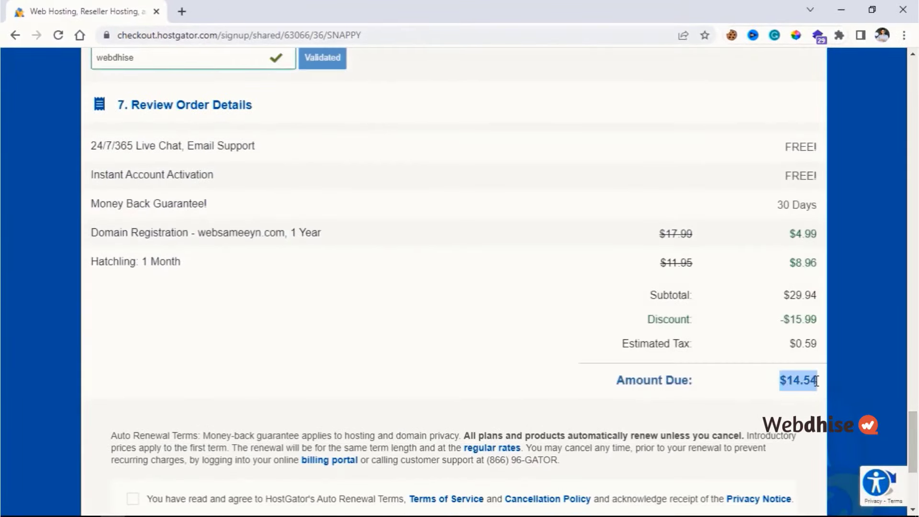
pyautogui.click(708, 411)
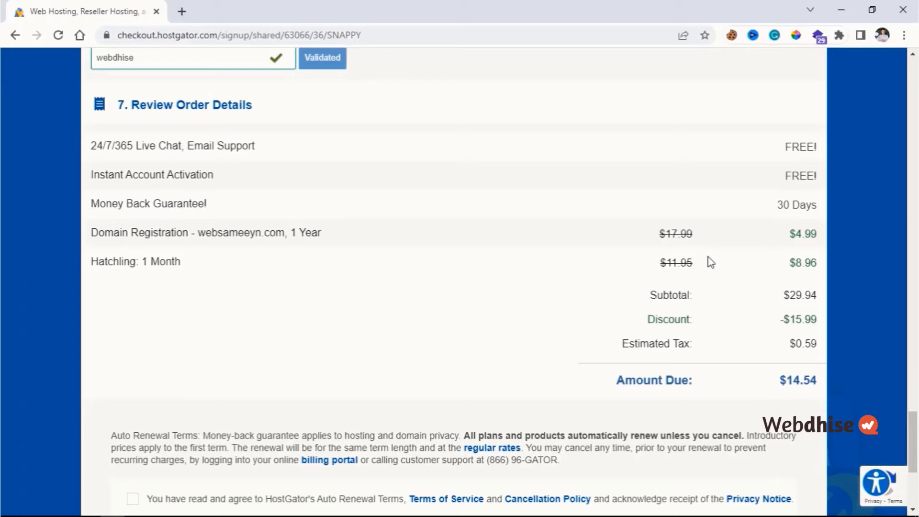
pyautogui.moveTo(663, 266); pyautogui.dragTo(694, 265)
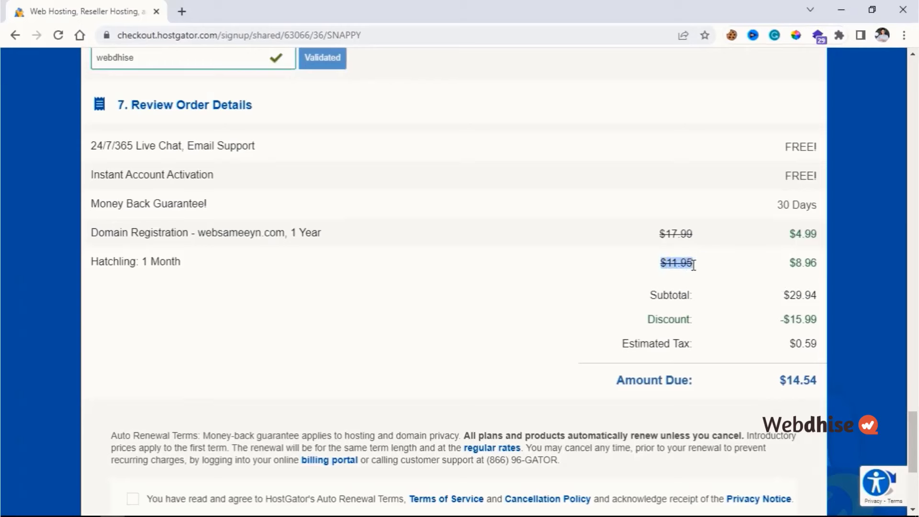
pyautogui.click(726, 396)
pyautogui.scroll(-2, 915, 431)
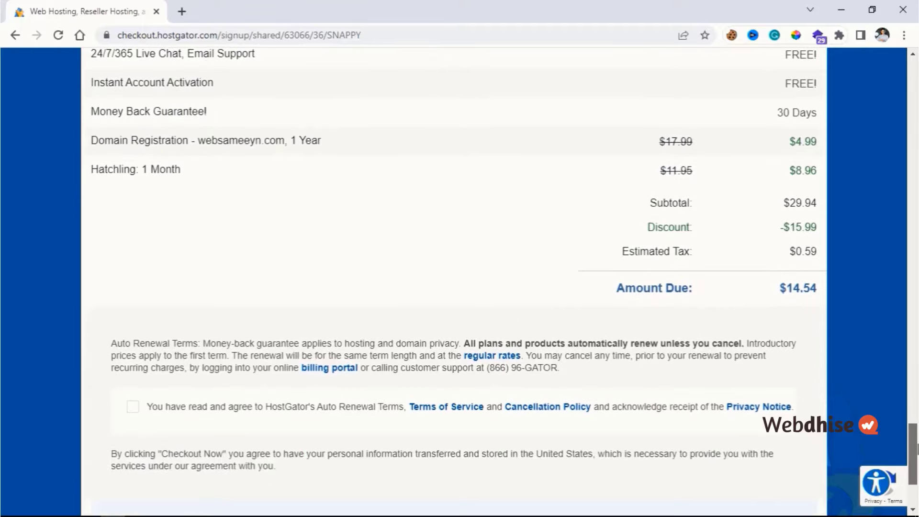
# Set billing to 12 months at $3.95/mo and confirm the $50.49 amount due
pyautogui.moveTo(917, 447); pyautogui.dragTo(915, 224)
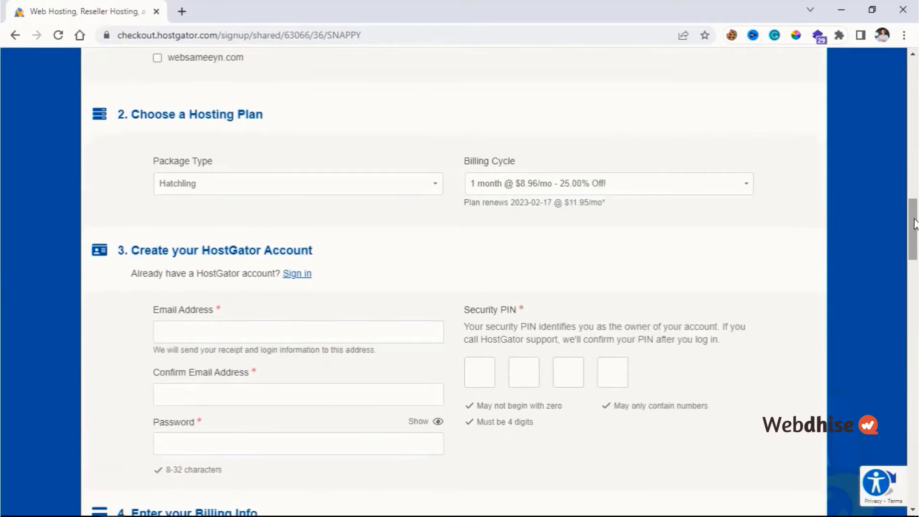
pyautogui.click(582, 182)
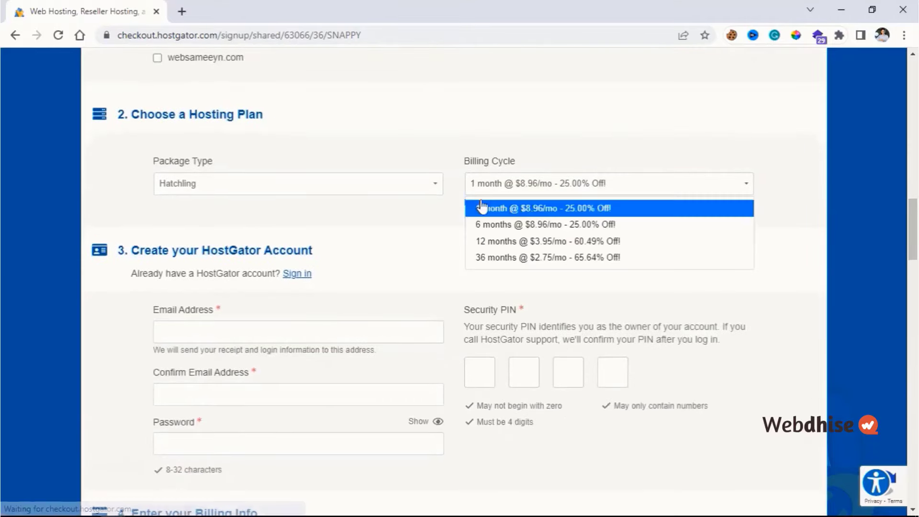
pyautogui.click(508, 243)
pyautogui.moveTo(917, 239); pyautogui.dragTo(905, 445)
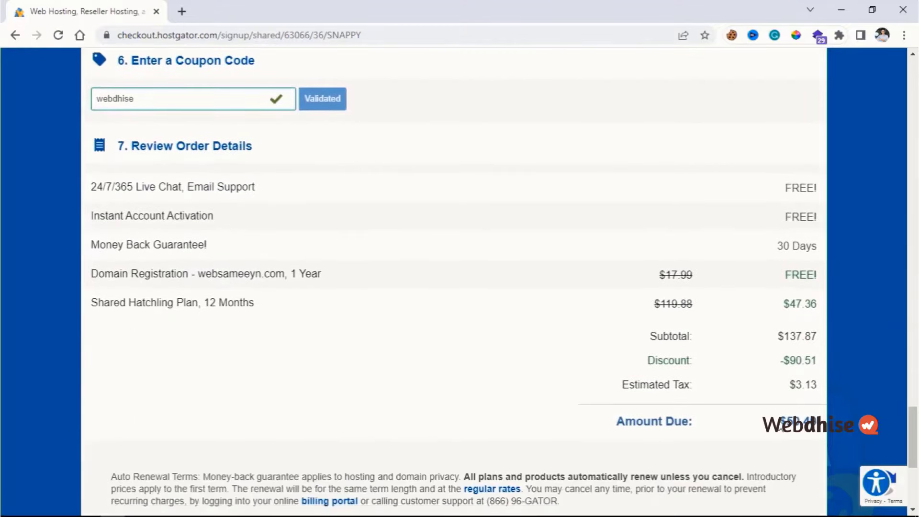
pyautogui.moveTo(780, 426); pyautogui.dragTo(792, 423)
pyautogui.click(717, 447)
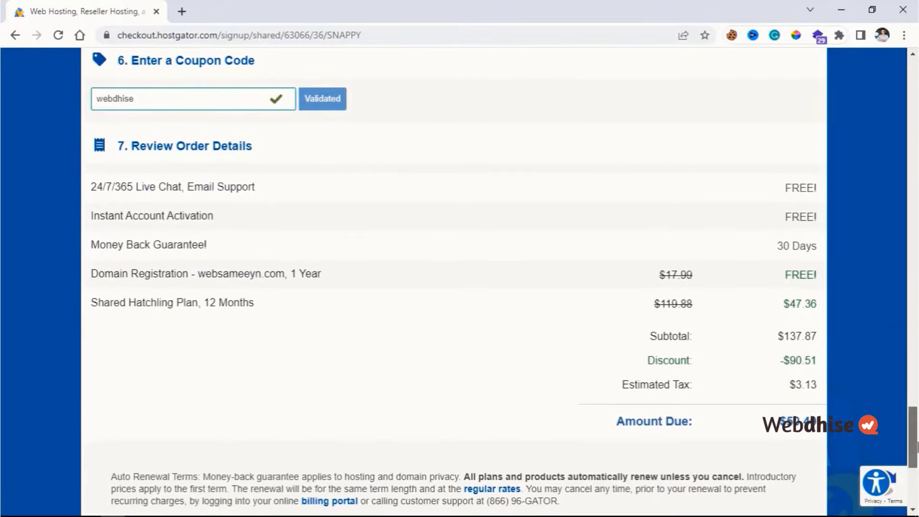
pyautogui.moveTo(916, 447); pyautogui.dragTo(917, 460)
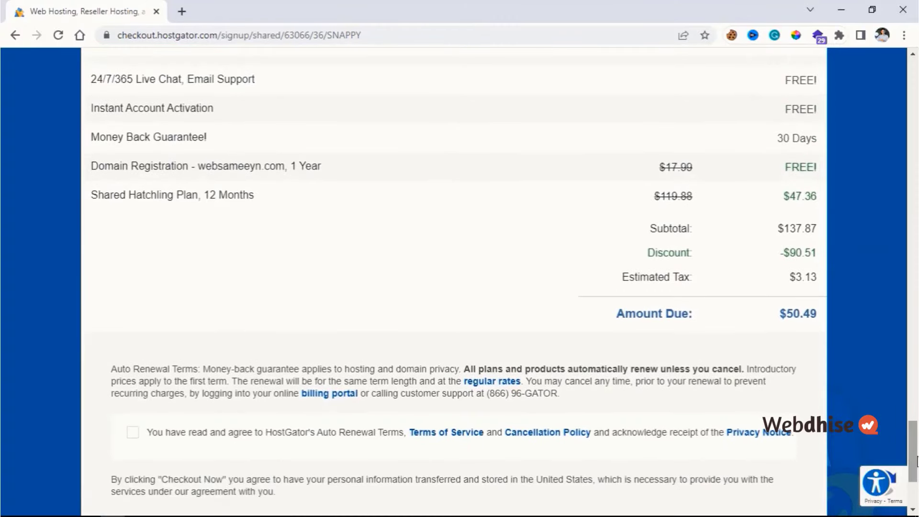
pyautogui.moveTo(917, 461); pyautogui.dragTo(917, 248)
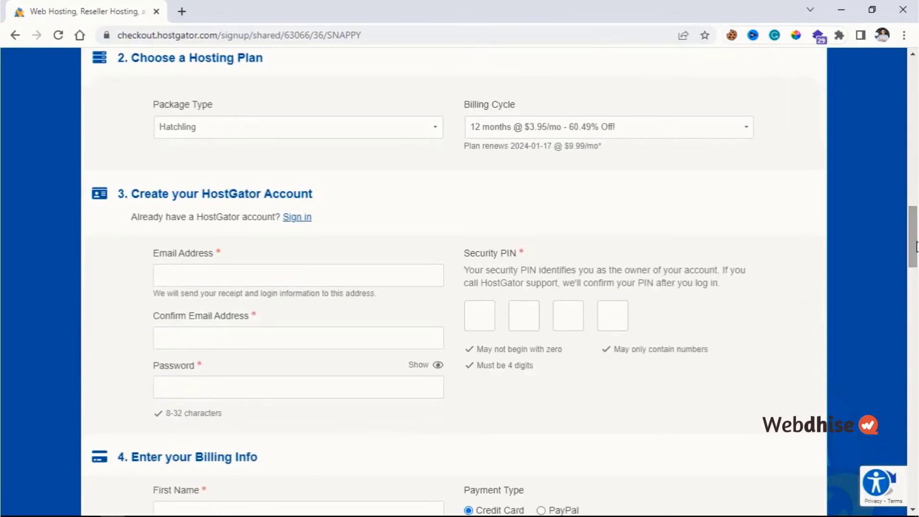
# Fill the email and confirm email fields from saved autofill suggestions
pyautogui.moveTo(917, 248); pyautogui.dragTo(917, 251)
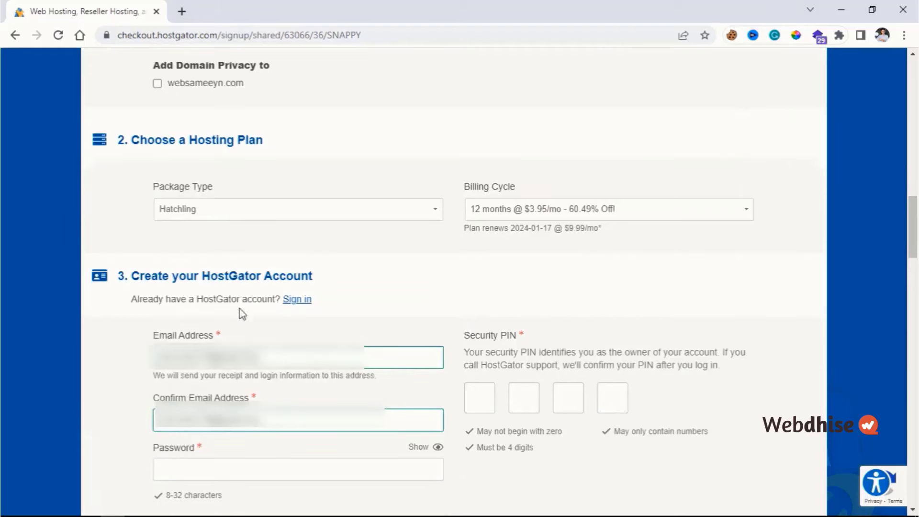
pyautogui.moveTo(191, 282); pyautogui.dragTo(261, 275)
pyautogui.click(423, 277)
pyautogui.click(230, 366)
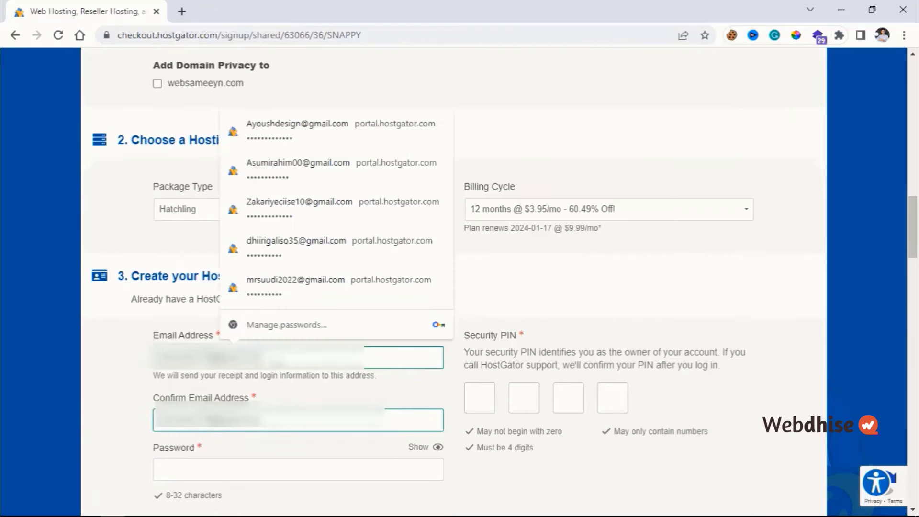
pyautogui.click(301, 422)
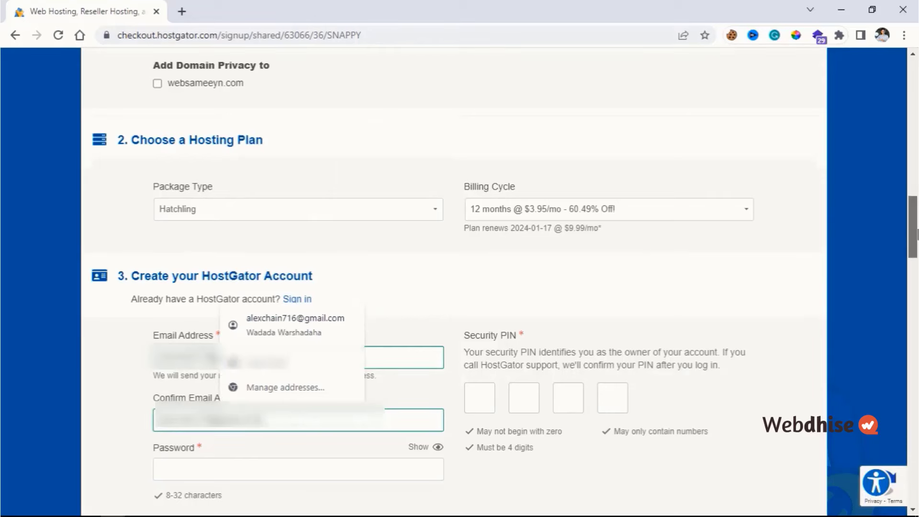
pyautogui.scroll(-3, 915, 280)
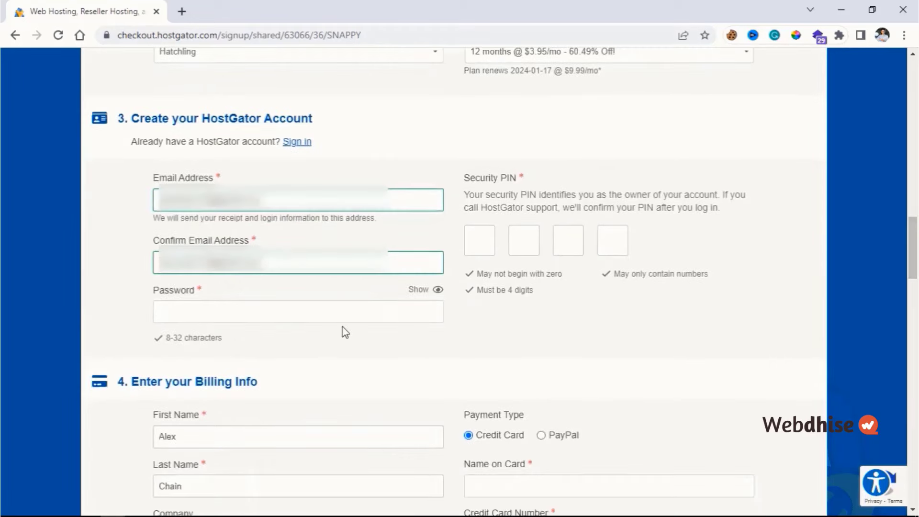
# Enter the account password and the four security PIN digits
pyautogui.click(301, 315)
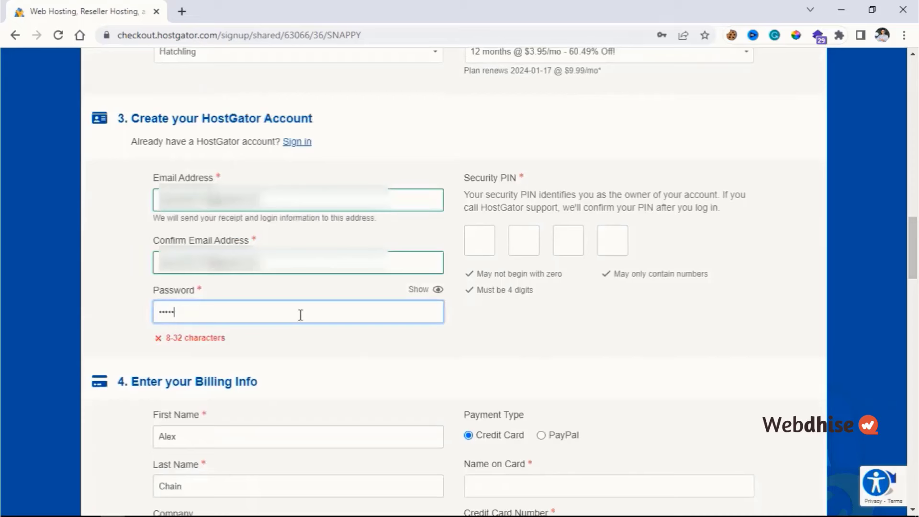
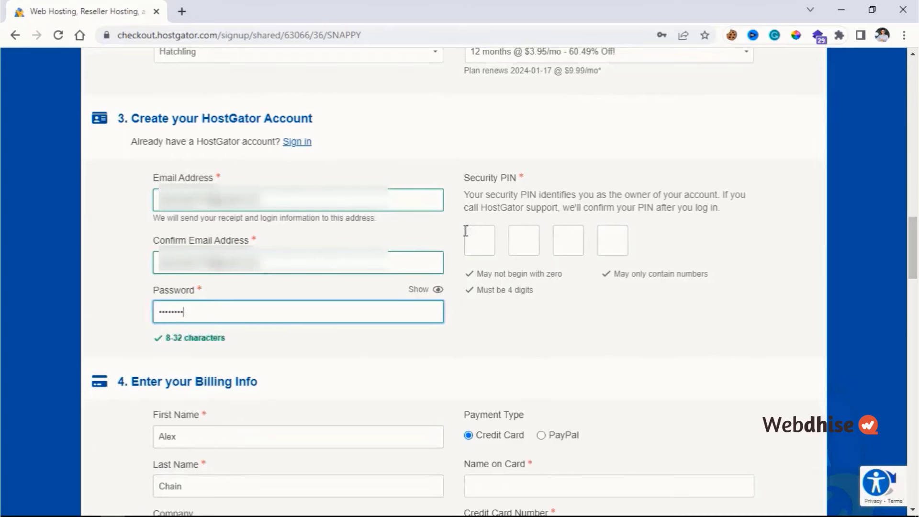
pyautogui.click(486, 246)
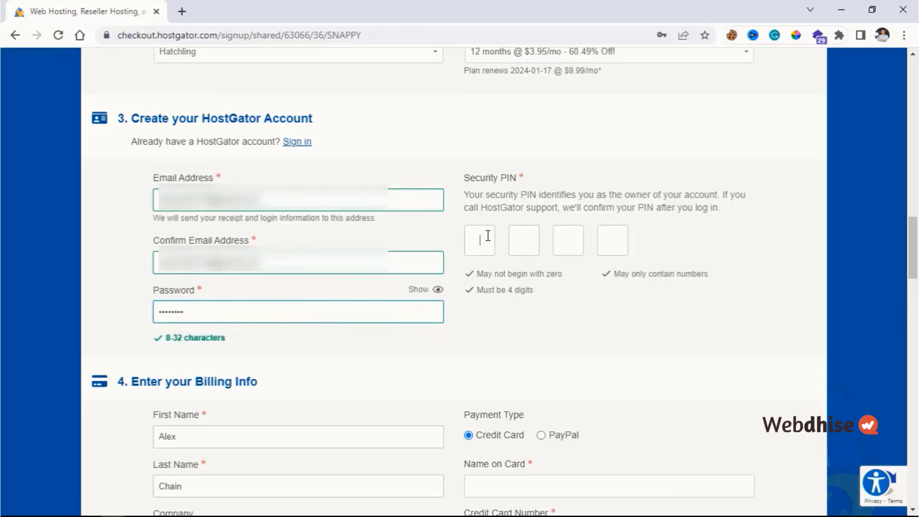
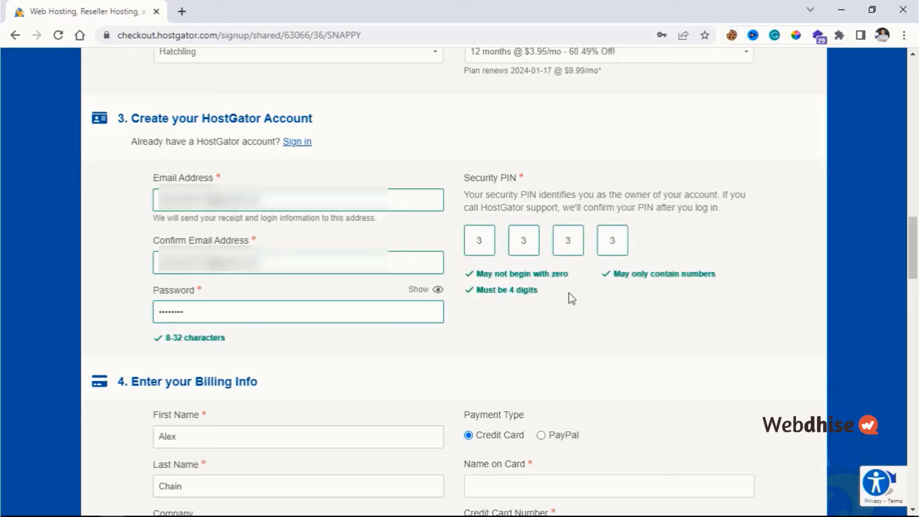
pyautogui.moveTo(914, 261); pyautogui.dragTo(912, 301)
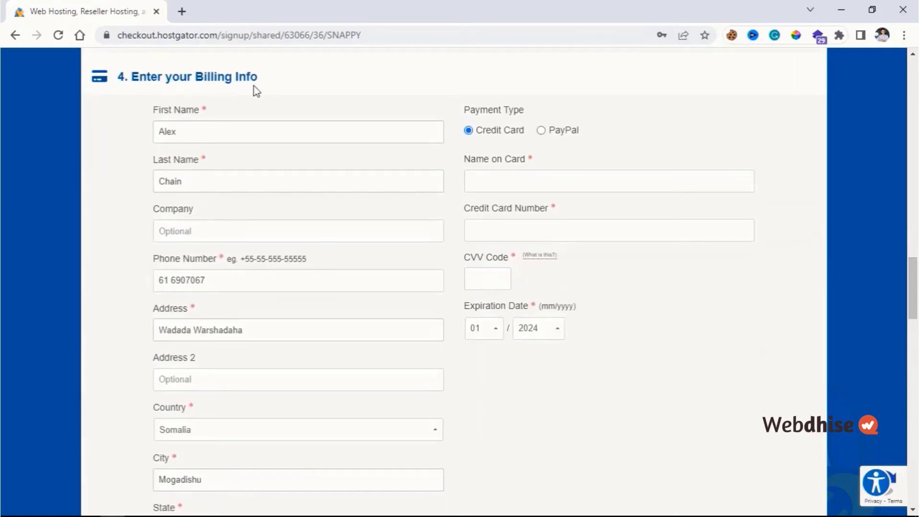
pyautogui.moveTo(182, 133); pyautogui.dragTo(167, 133)
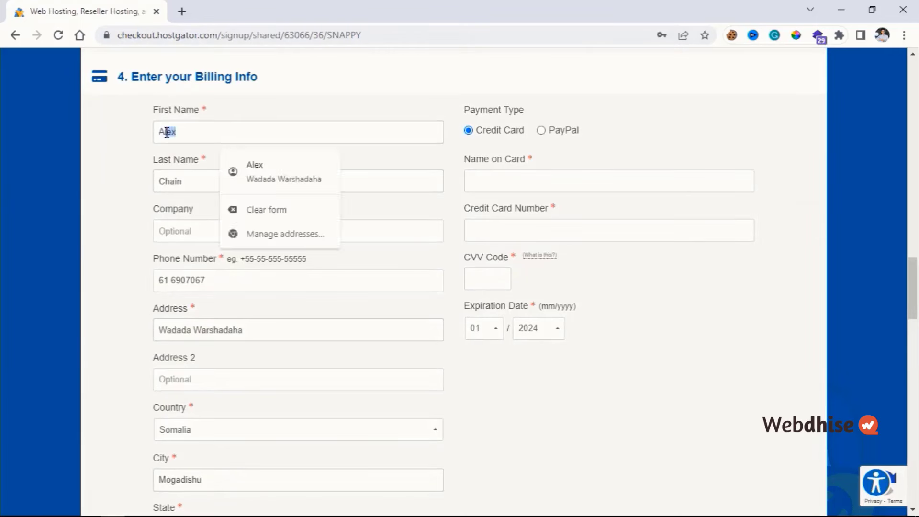
pyautogui.moveTo(190, 180); pyautogui.dragTo(174, 180)
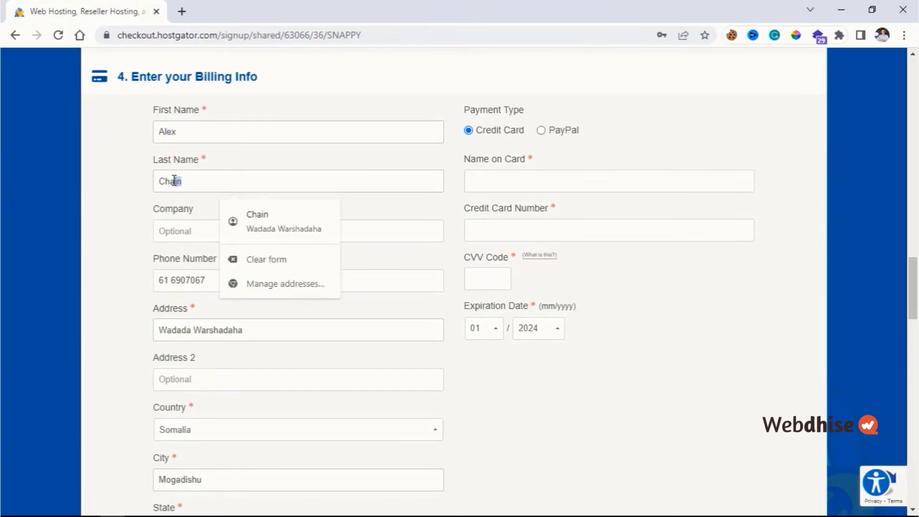
pyautogui.click(179, 284)
pyautogui.click(213, 325)
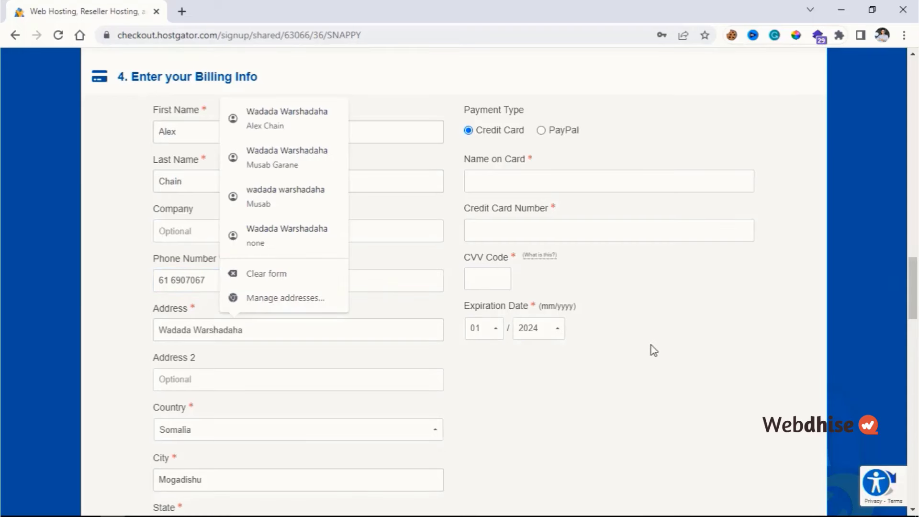
pyautogui.scroll(-3, 653, 350)
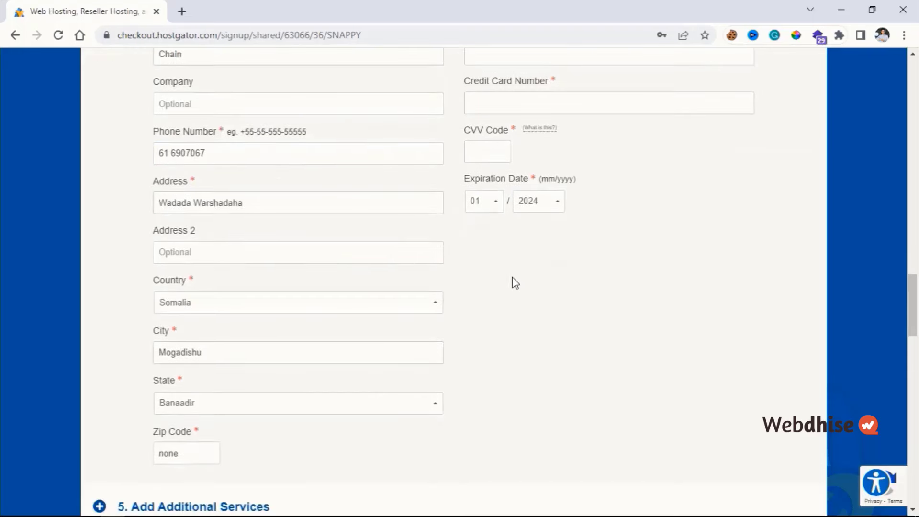
pyautogui.click(216, 254)
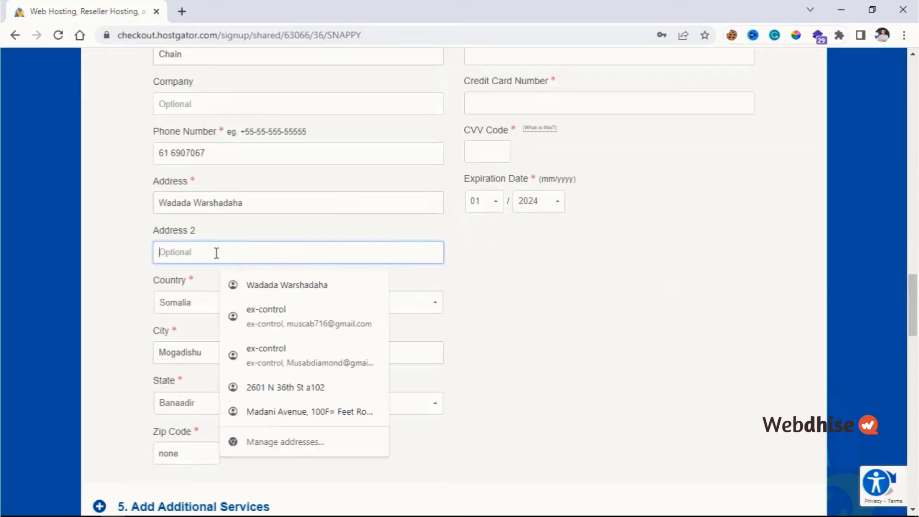
pyautogui.click(114, 266)
pyautogui.click(222, 311)
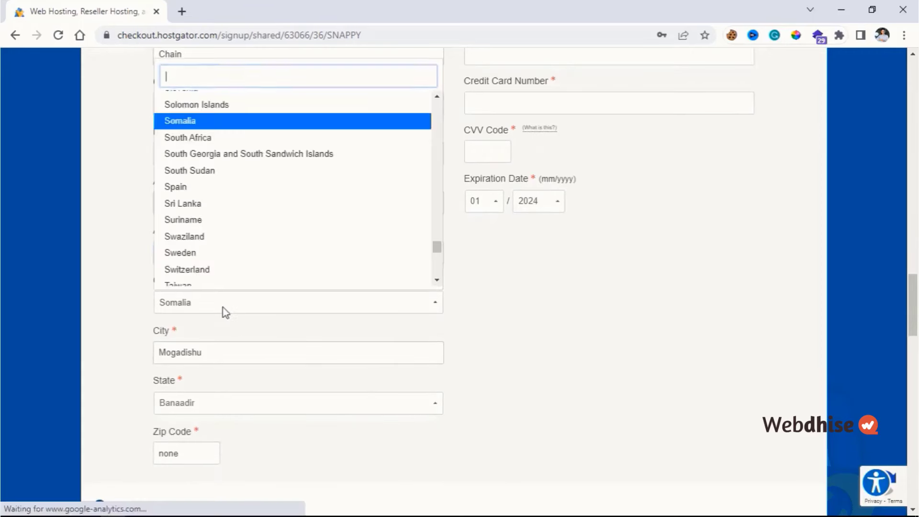
pyautogui.click(130, 310)
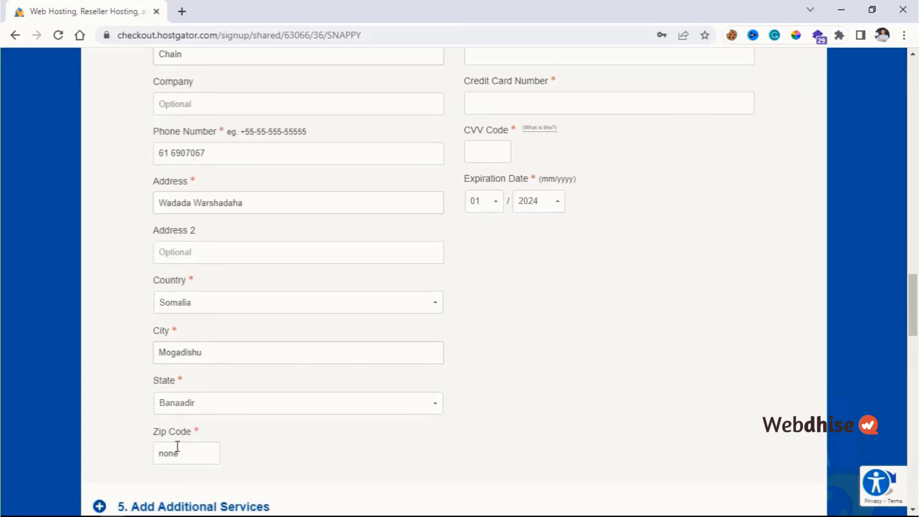
pyautogui.doubleClick(165, 457)
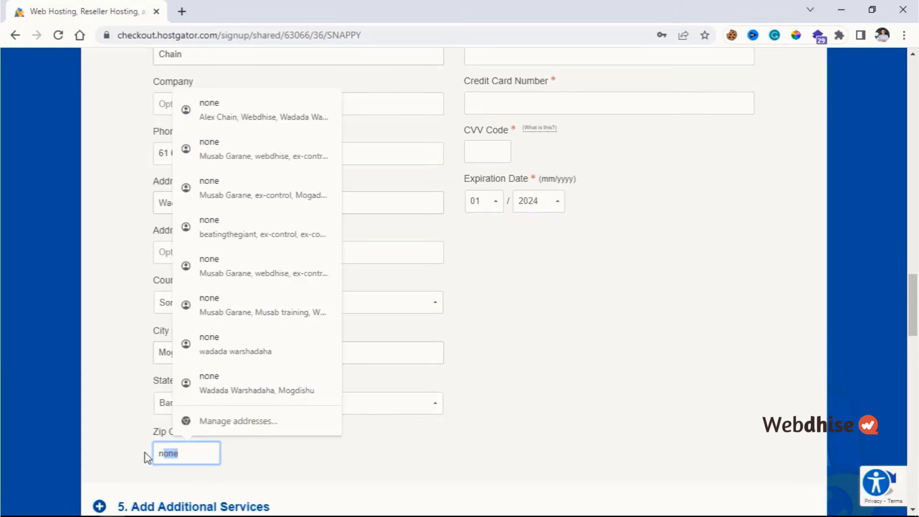
pyautogui.press('Escape')
pyautogui.moveTo(913, 311); pyautogui.dragTo(903, 288)
# Choose Credit Card payment and autofill name, number, expiry and CVV from the saved card
pyautogui.click(524, 238)
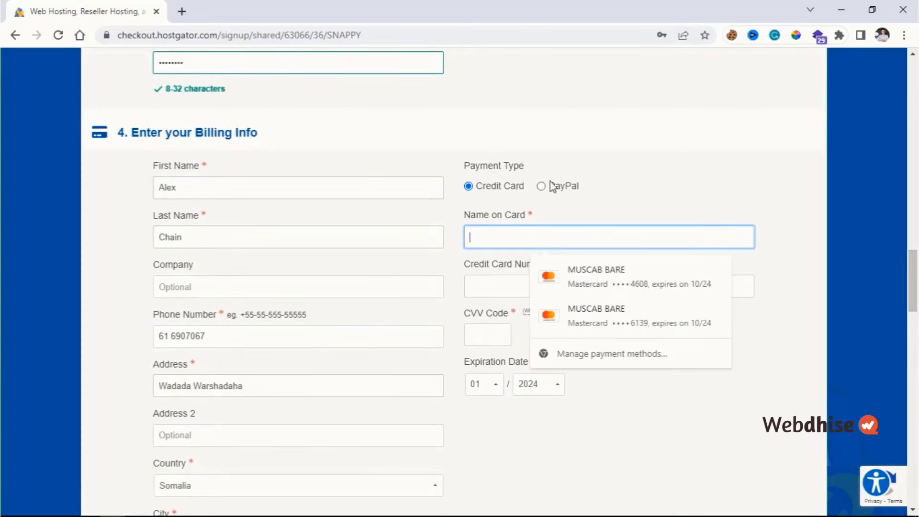
pyautogui.click(550, 186)
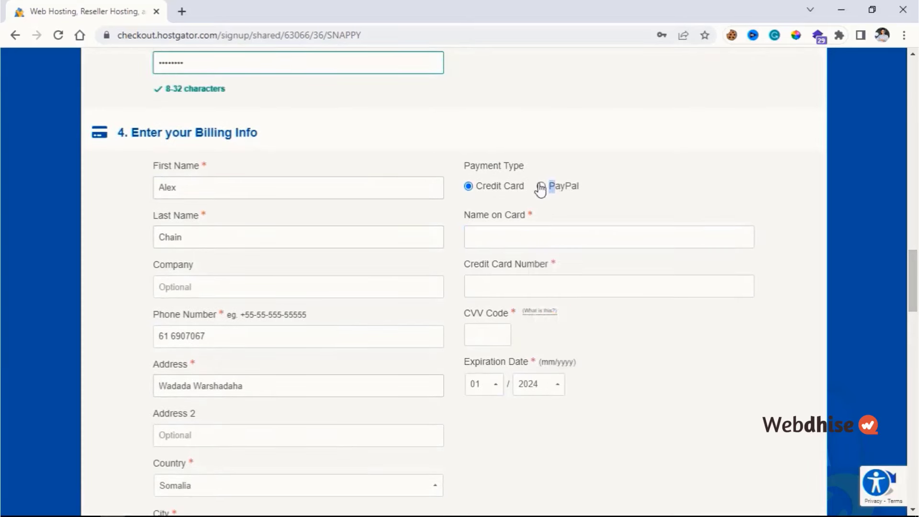
pyautogui.click(469, 188)
pyautogui.click(544, 235)
pyautogui.press('Down')
pyautogui.press('Return')
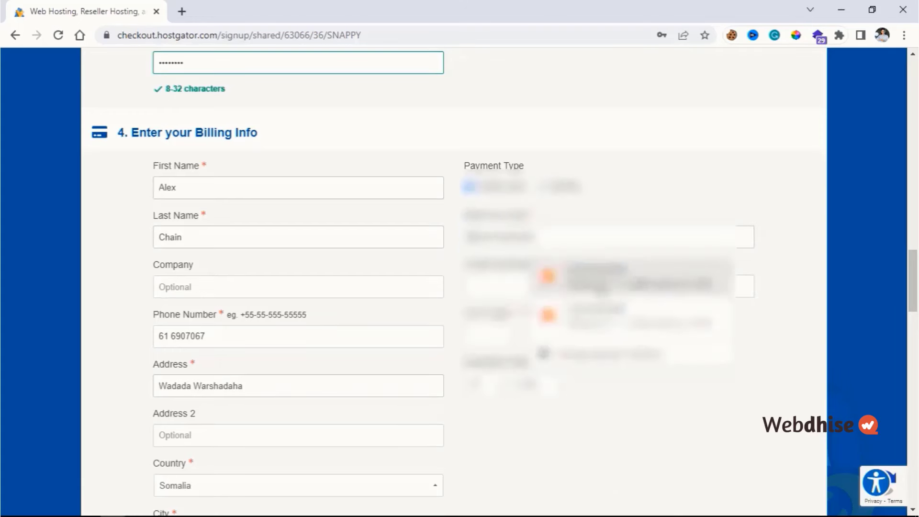
pyautogui.press('Down')
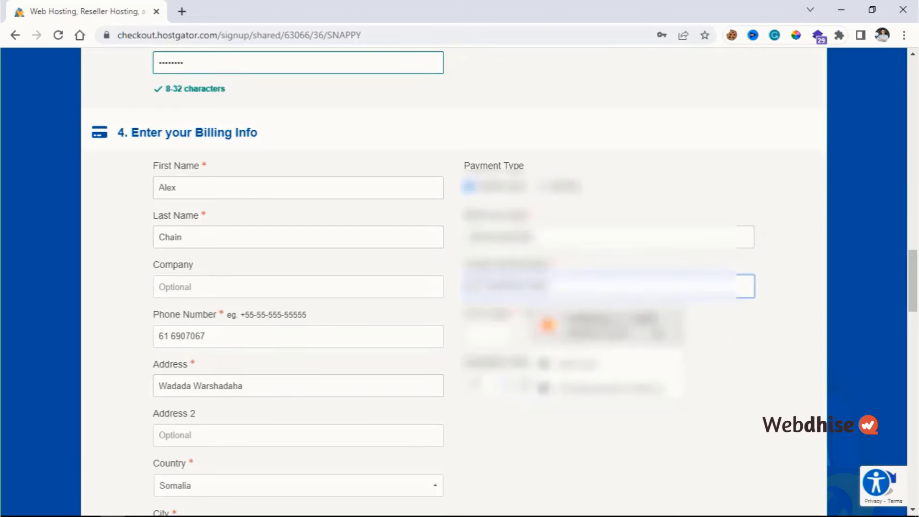
pyautogui.press('Return')
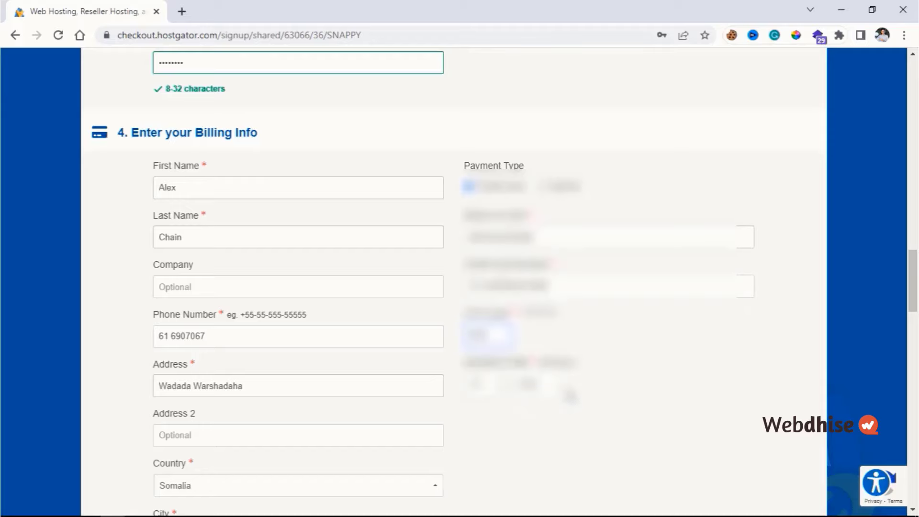
pyautogui.moveTo(917, 300); pyautogui.dragTo(905, 379)
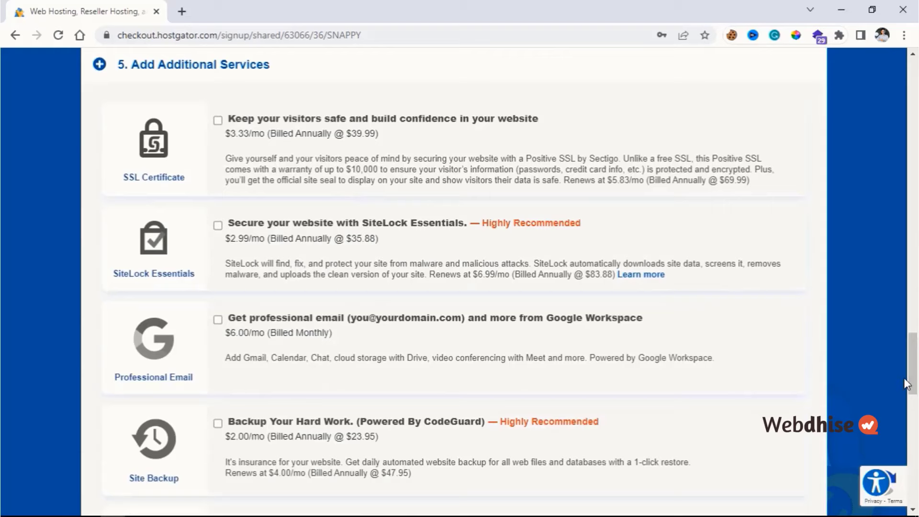
# Leave SSL Certificate unchecked and tick the auto-renewal terms agreement for the $47.36 order
pyautogui.click(218, 121)
pyautogui.click(218, 121)
pyautogui.moveTo(917, 373); pyautogui.dragTo(906, 481)
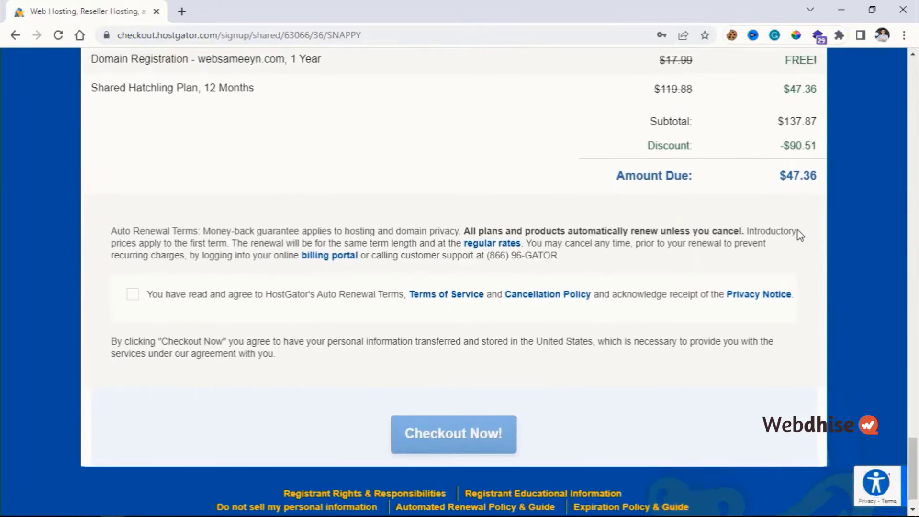
pyautogui.moveTo(780, 172); pyautogui.dragTo(812, 170)
pyautogui.click(700, 207)
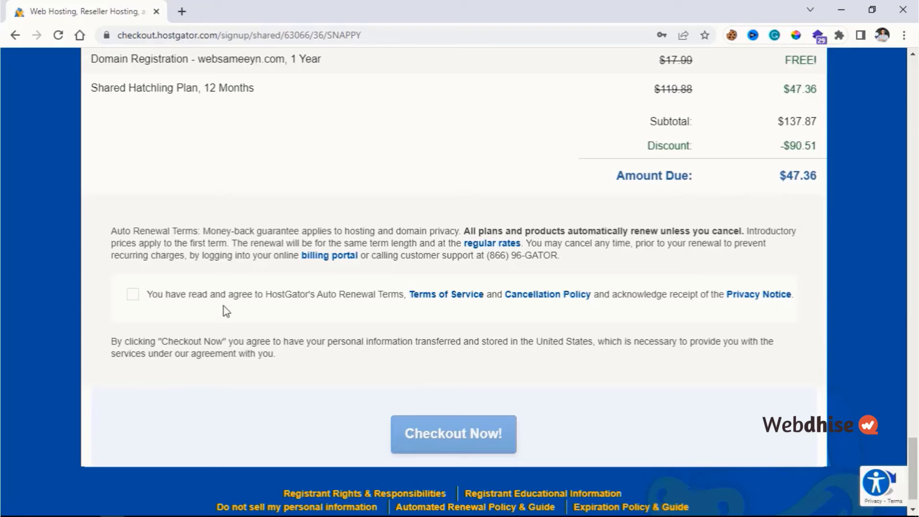
pyautogui.click(133, 295)
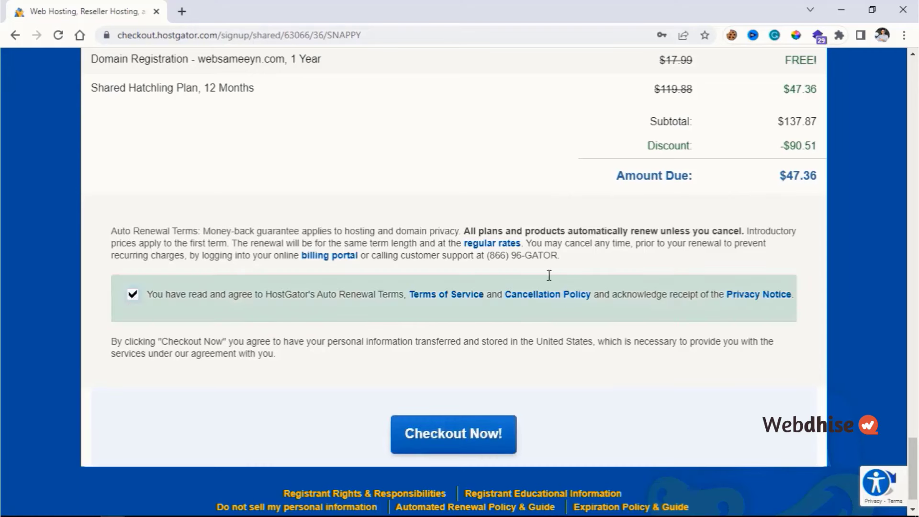
# Place the hosting order and let Chrome save the new account login
pyautogui.click(451, 446)
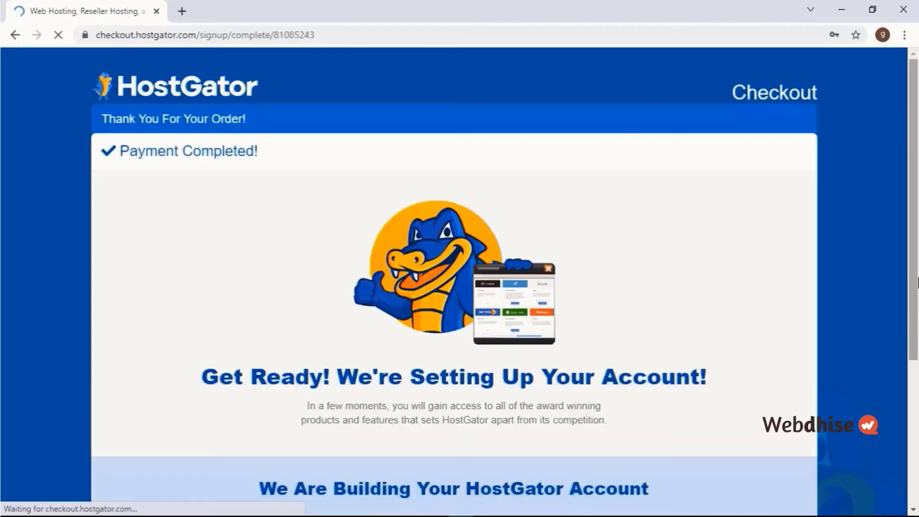
pyautogui.scroll(-1, 918, 316)
pyautogui.hotkey('ctrl', '-')
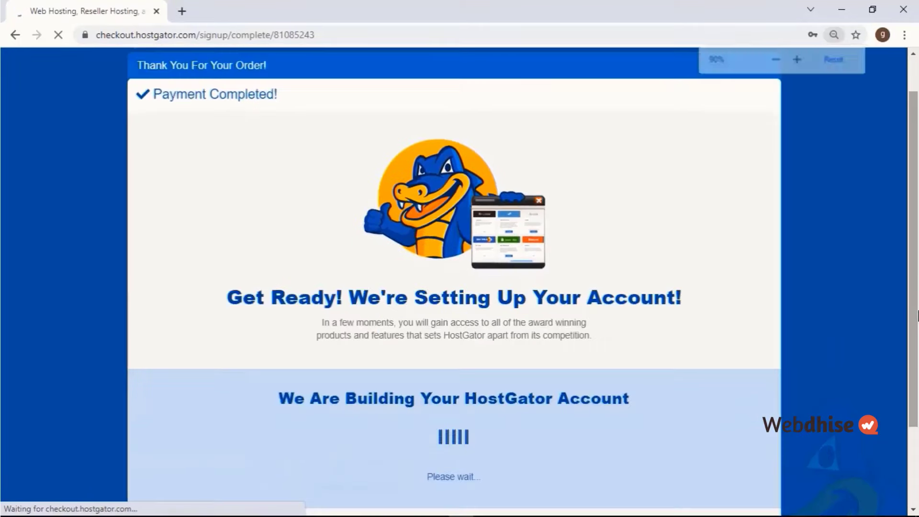
pyautogui.scroll(-1, 918, 329)
pyautogui.moveTo(918, 330); pyautogui.dragTo(918, 320)
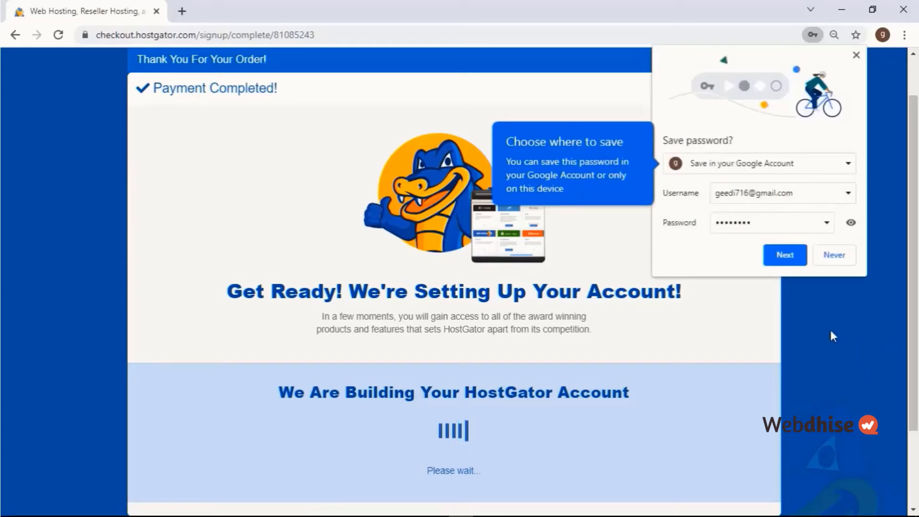
pyautogui.click(788, 257)
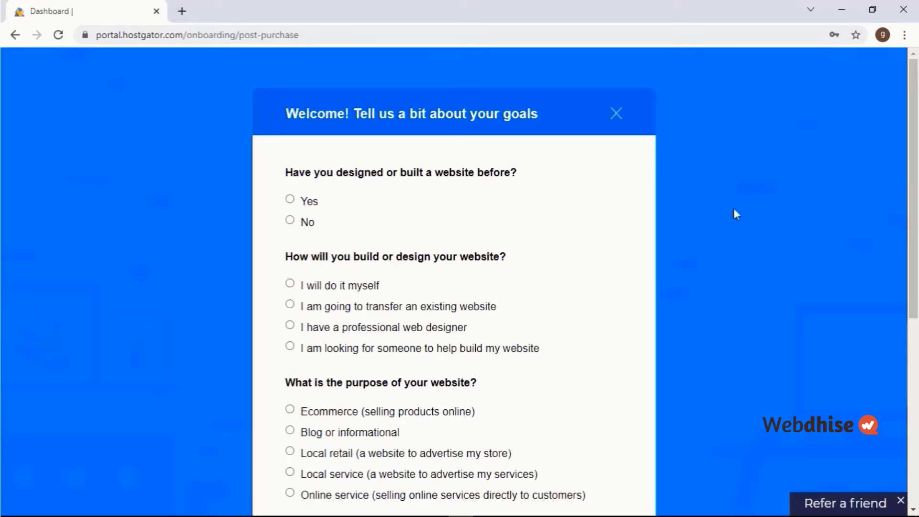
# Skip the website-goals questionnaire, dismiss the WordPress card, and open the WordPress installer
pyautogui.moveTo(912, 200); pyautogui.dragTo(912, 378)
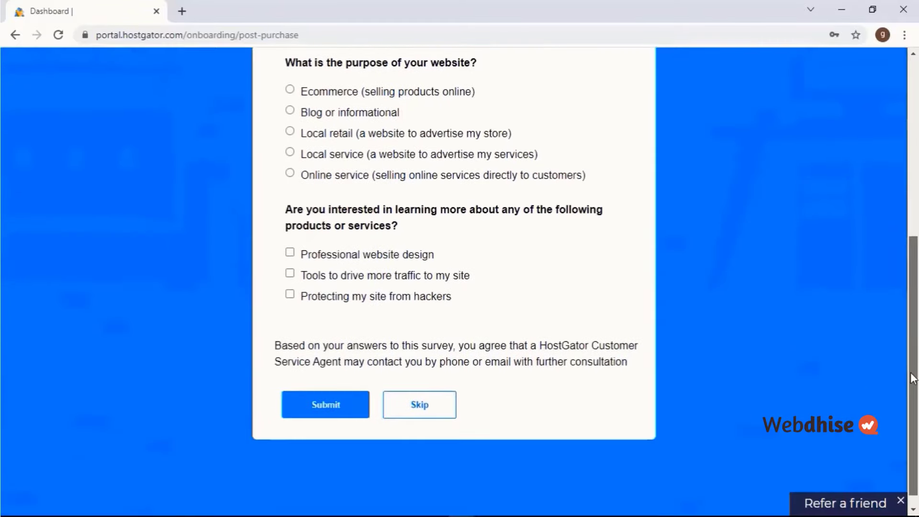
pyautogui.click(446, 408)
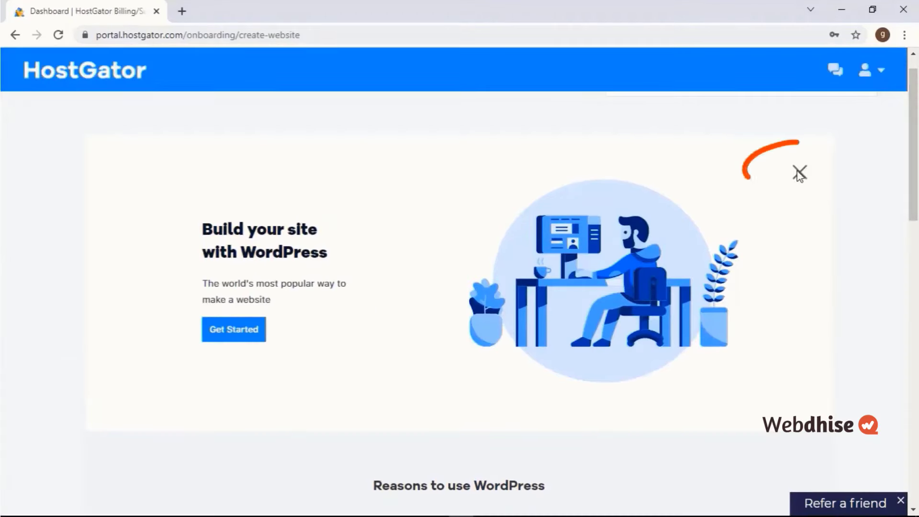
pyautogui.click(805, 170)
pyautogui.moveTo(917, 196)
pyautogui.mouseDown()
pyautogui.moveTo(917, 241)
pyautogui.moveTo(917, 223)
pyautogui.mouseUp()
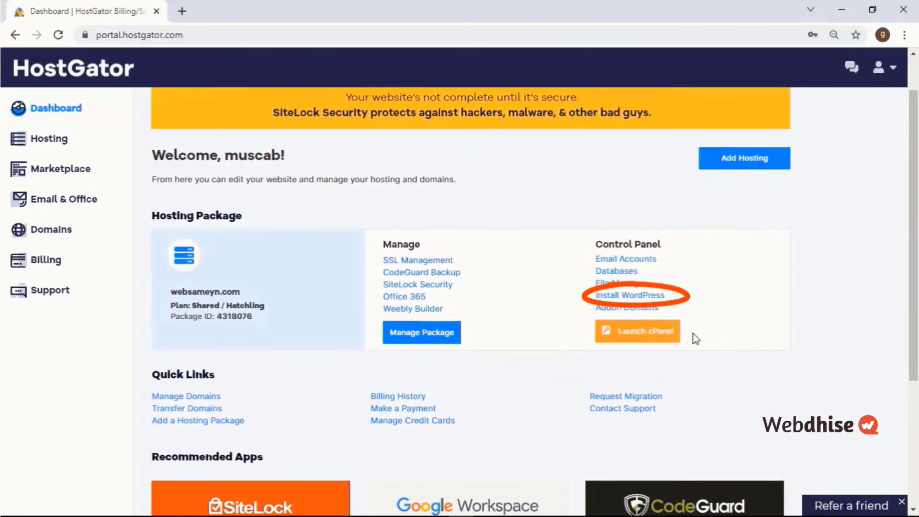
pyautogui.click(630, 296)
# Open the Softaculous WordPress install form and zoom the page to 90%
pyautogui.moveTo(917, 291); pyautogui.dragTo(917, 324)
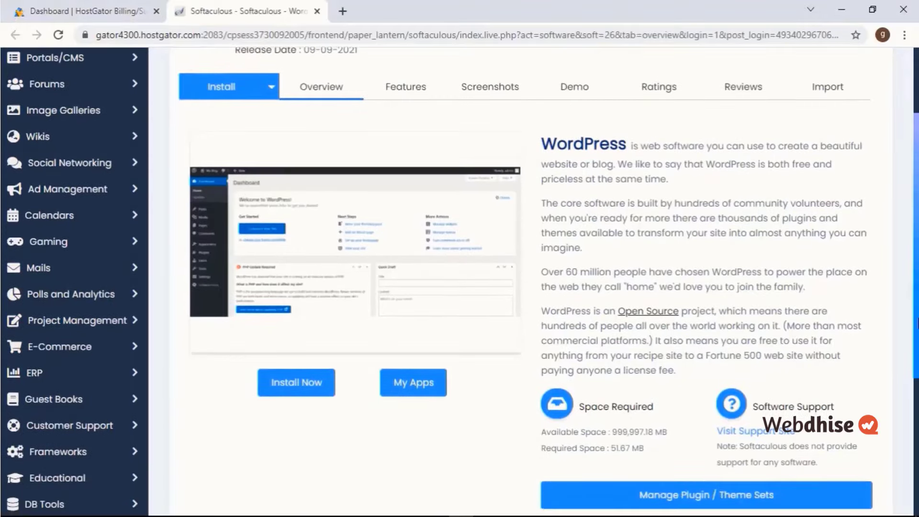
pyautogui.moveTo(917, 234)
pyautogui.mouseDown()
pyautogui.moveTo(917, 270)
pyautogui.moveTo(912, 225)
pyautogui.mouseUp()
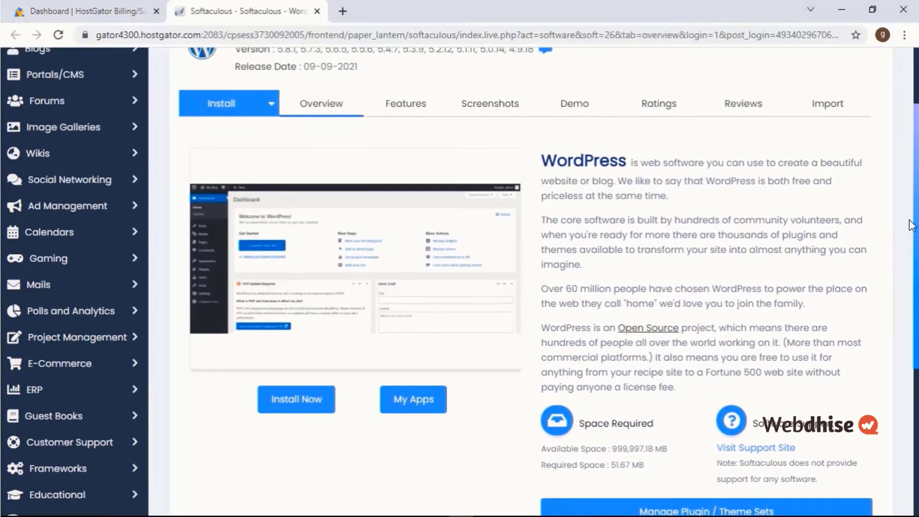
pyautogui.click(297, 399)
pyautogui.moveTo(916, 183); pyautogui.dragTo(915, 207)
pyautogui.hotkey('ctrl', '-')
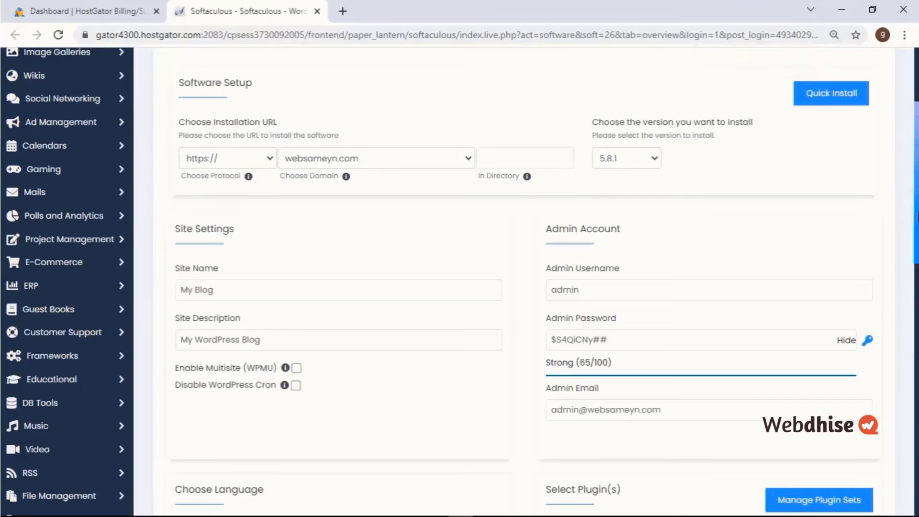
pyautogui.scroll(1, 910, 195)
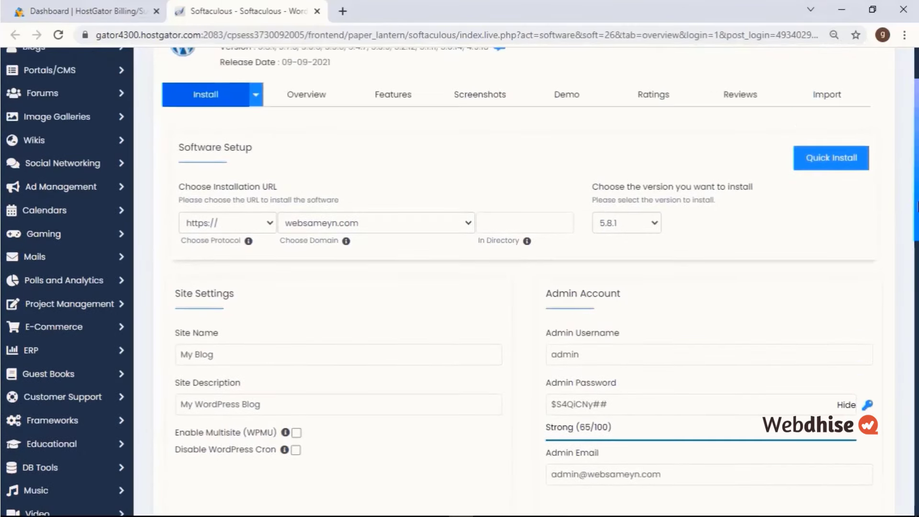
pyautogui.scroll(-1, 912, 206)
pyautogui.scroll(-2, 460, 281)
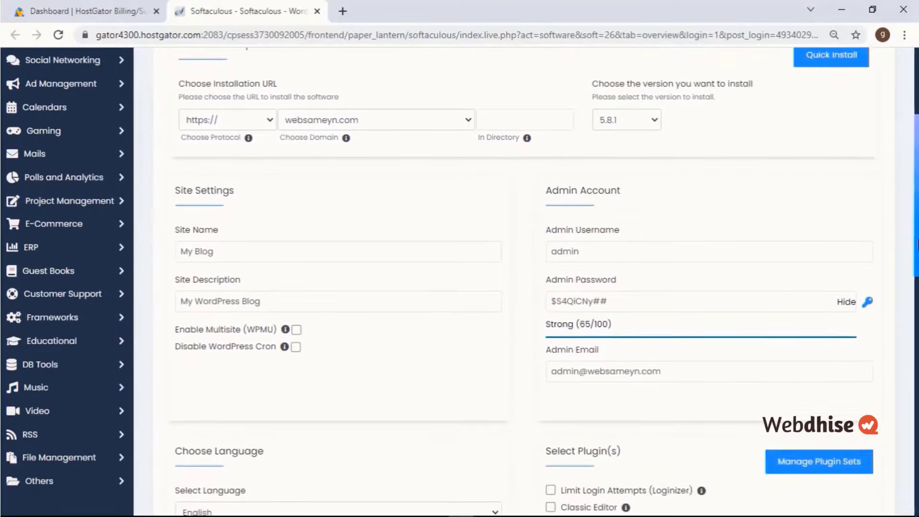
# Set Site Name to 'websameyn' and Site Description to 'sida website loo sameeyo'
pyautogui.click(671, 215)
pyautogui.click(340, 207)
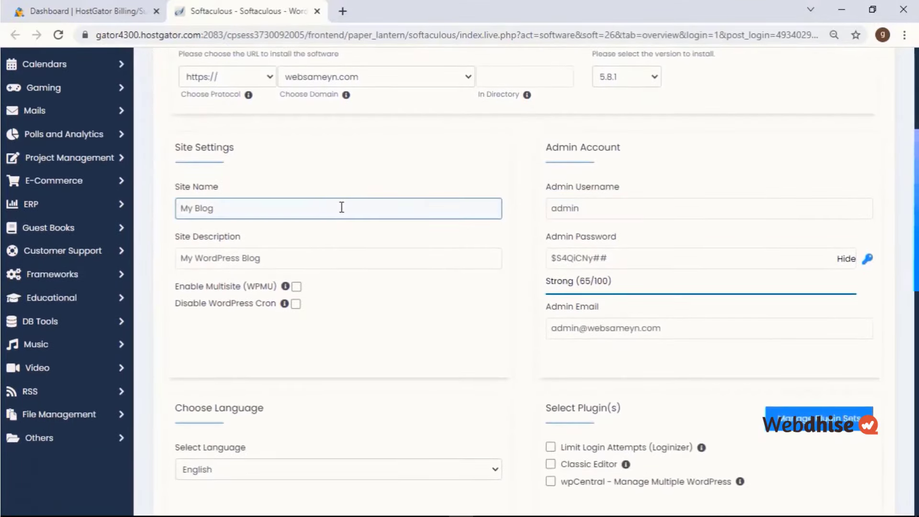
pyautogui.moveTo(213, 209); pyautogui.dragTo(178, 206)
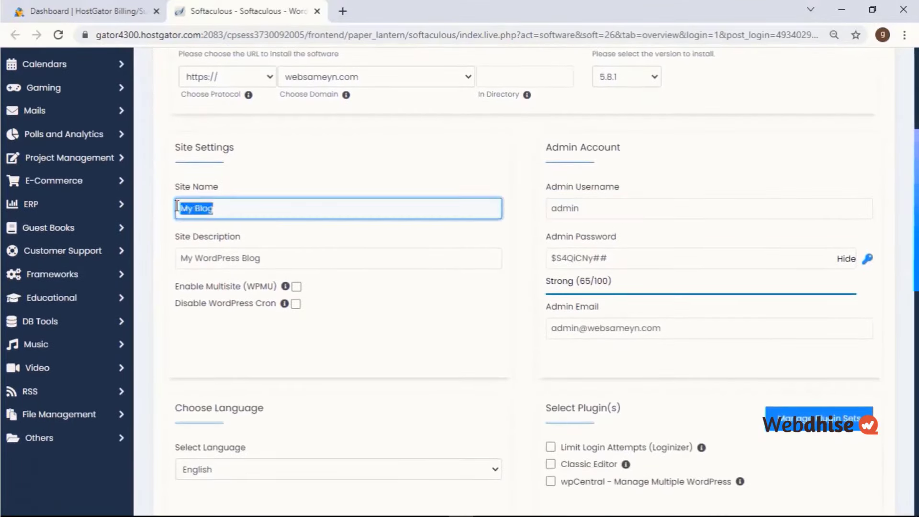
pyautogui.write('websameyn')
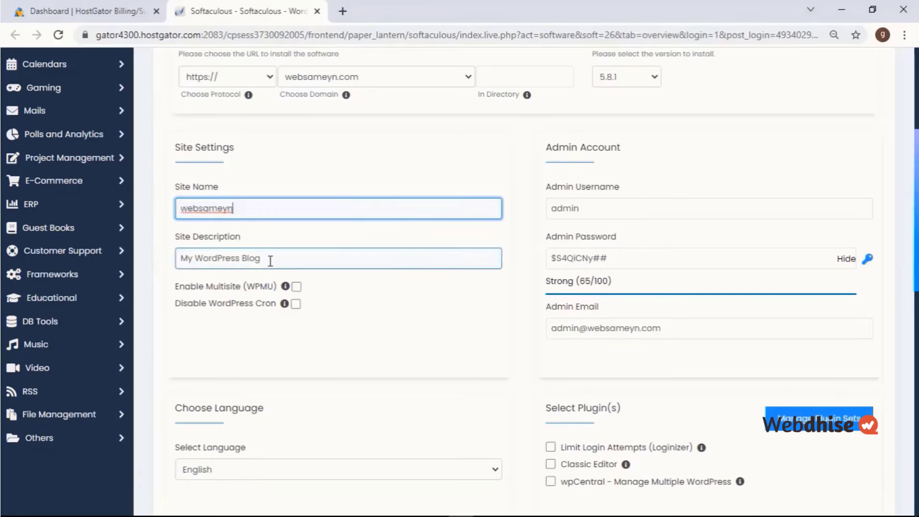
pyautogui.moveTo(271, 259); pyautogui.dragTo(170, 261)
pyautogui.write('sida')
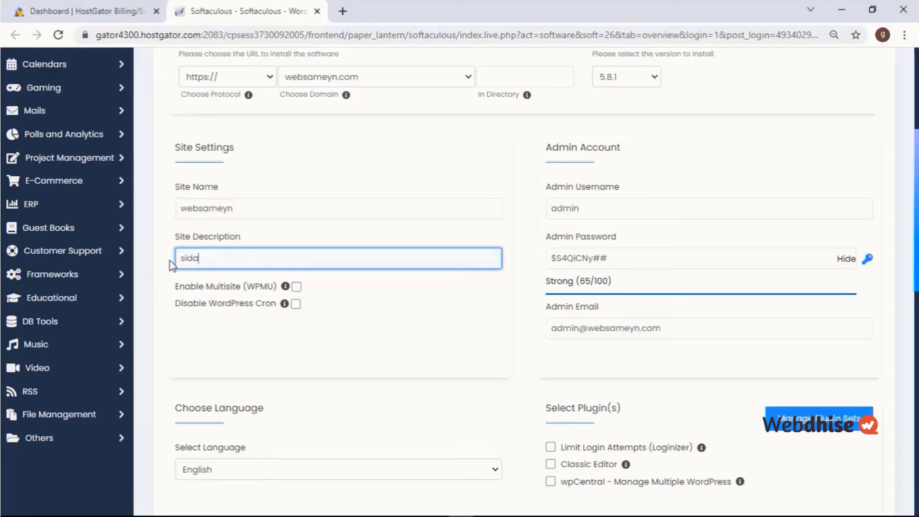
pyautogui.write(' website loo sameeyo')
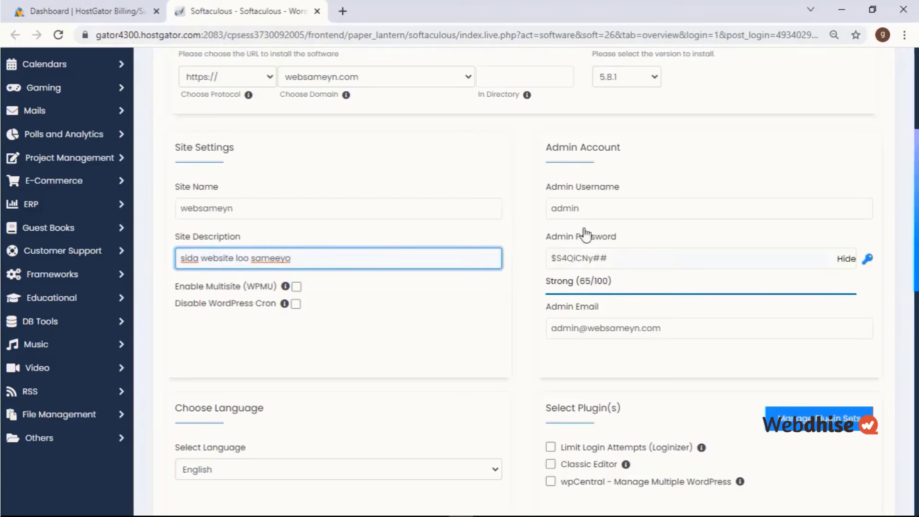
# Replace the default admin username, password and e-mail with the new account's credentials
pyautogui.click(635, 208)
pyautogui.moveTo(635, 208); pyautogui.dragTo(547, 215)
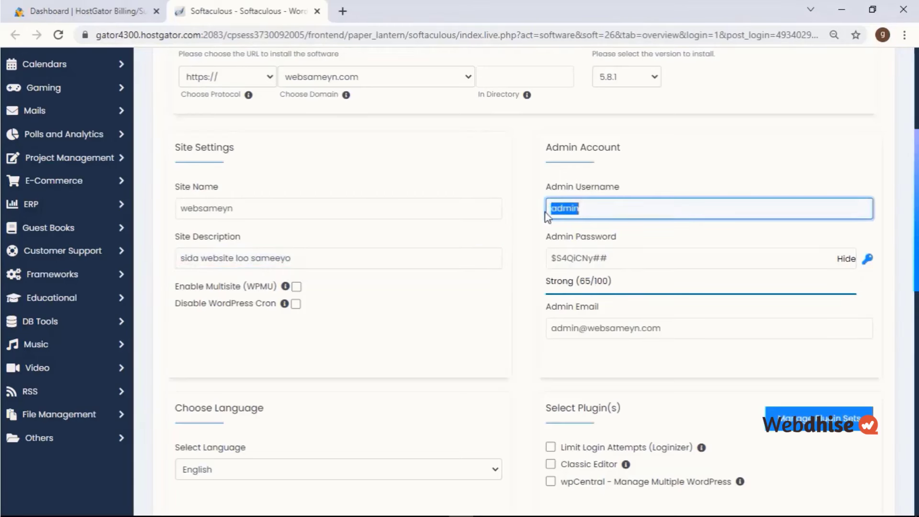
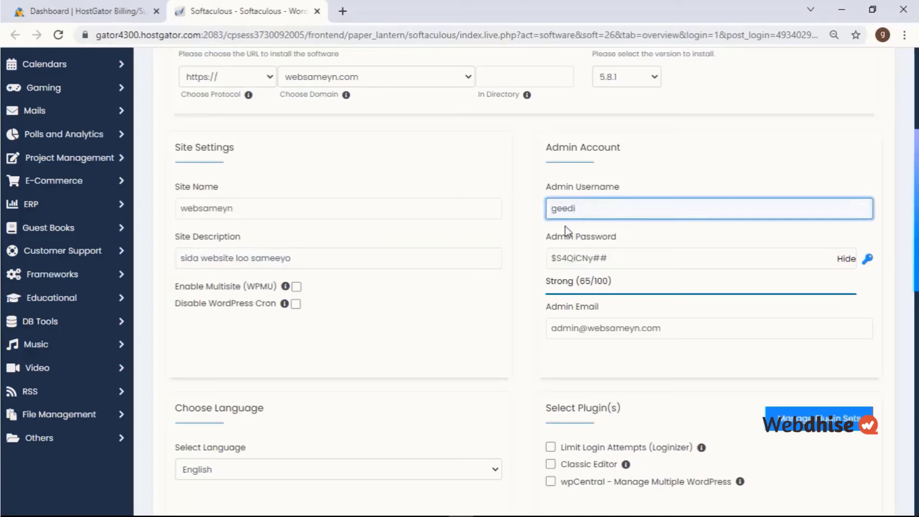
pyautogui.moveTo(626, 256); pyautogui.dragTo(554, 257)
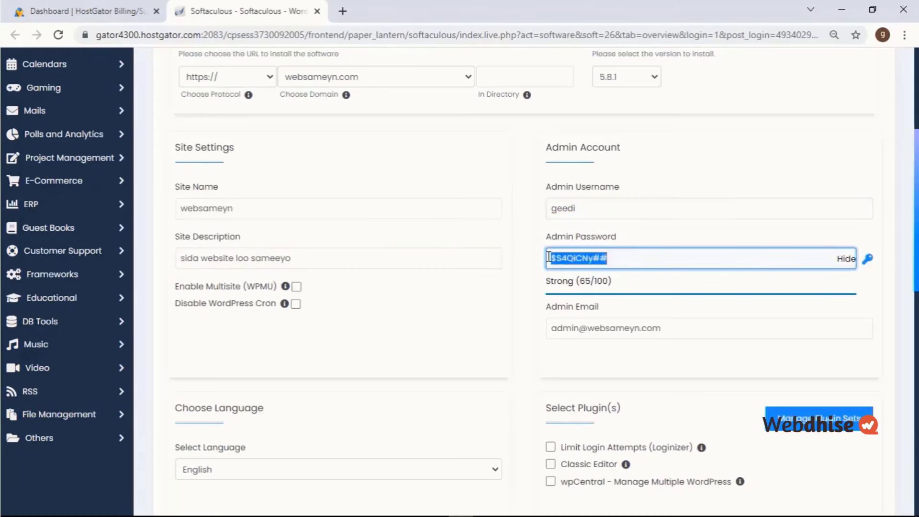
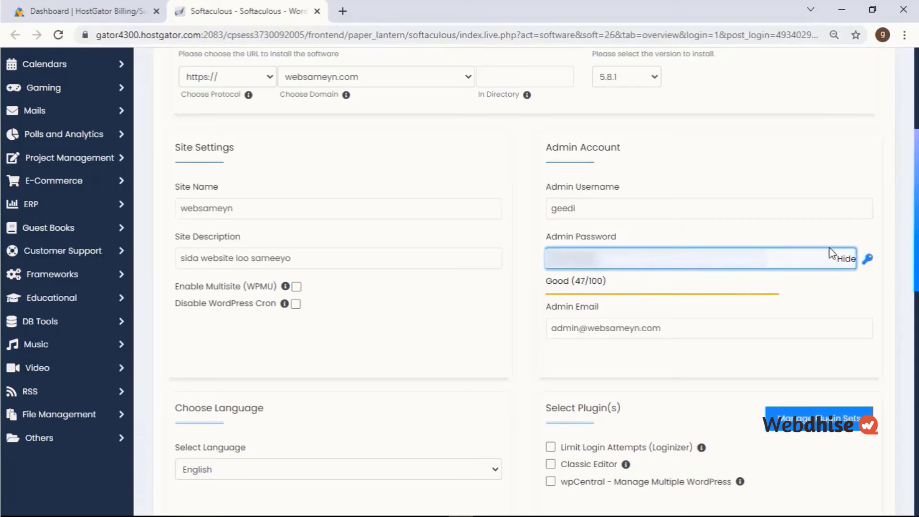
pyautogui.click(843, 259)
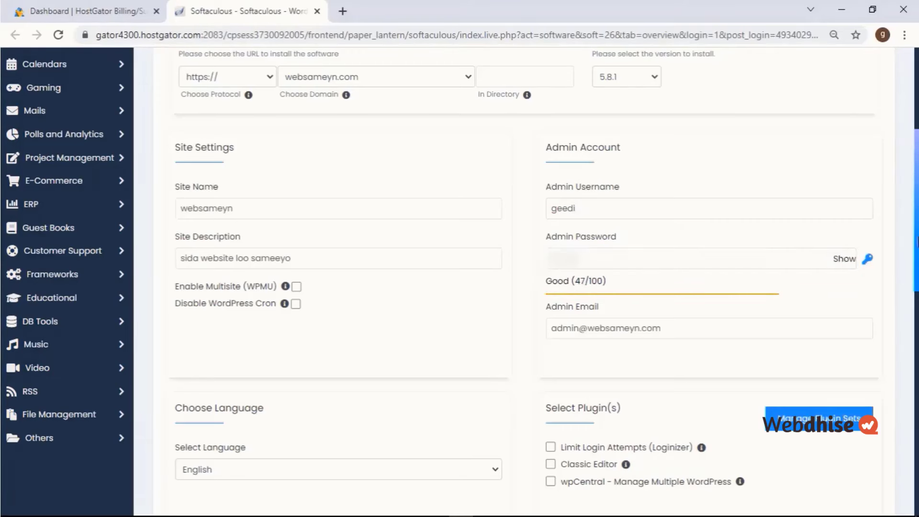
pyautogui.click(674, 323)
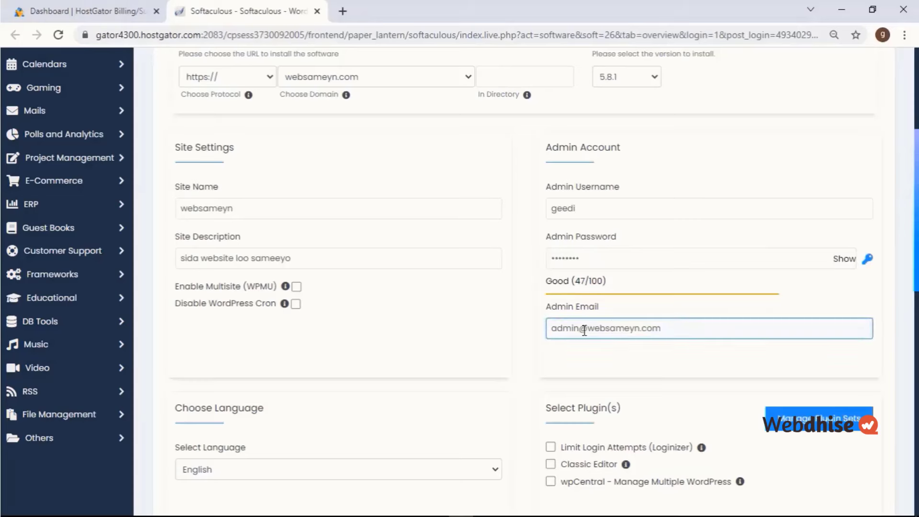
pyautogui.click(814, 293)
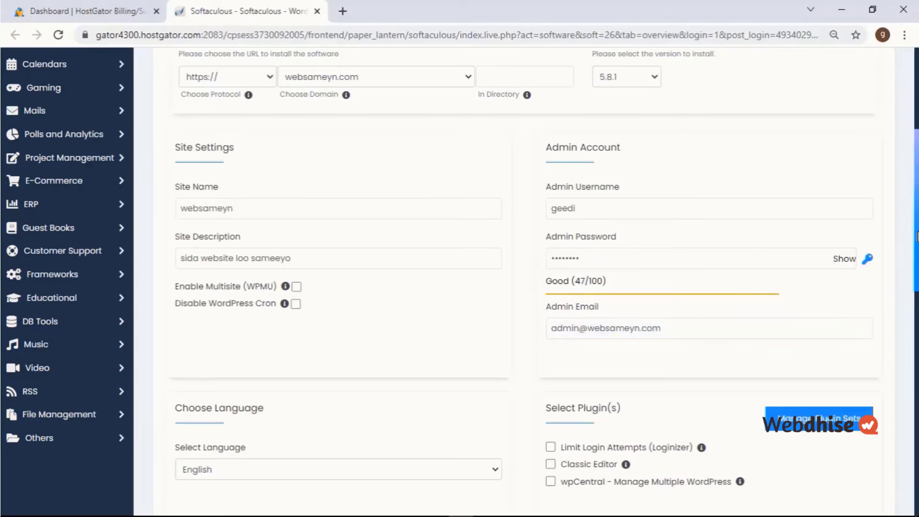
pyautogui.click(671, 328)
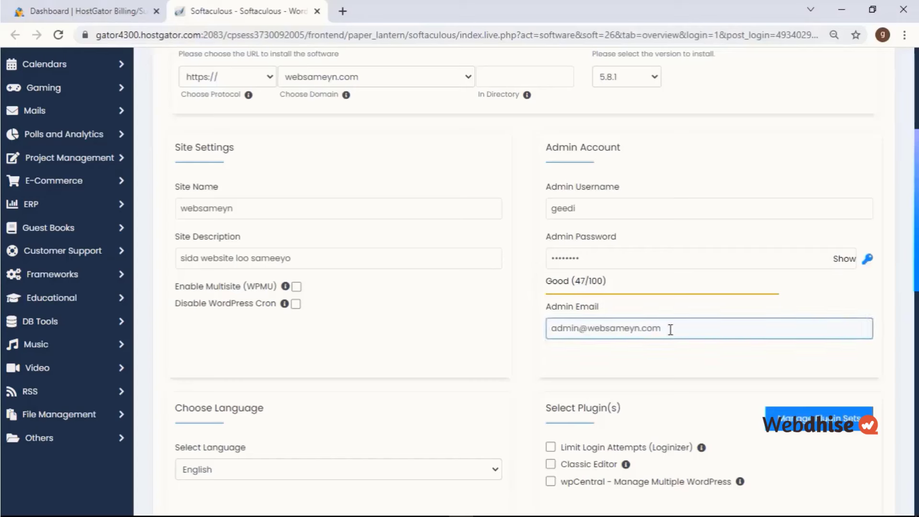
pyautogui.moveTo(670, 328); pyautogui.dragTo(544, 339)
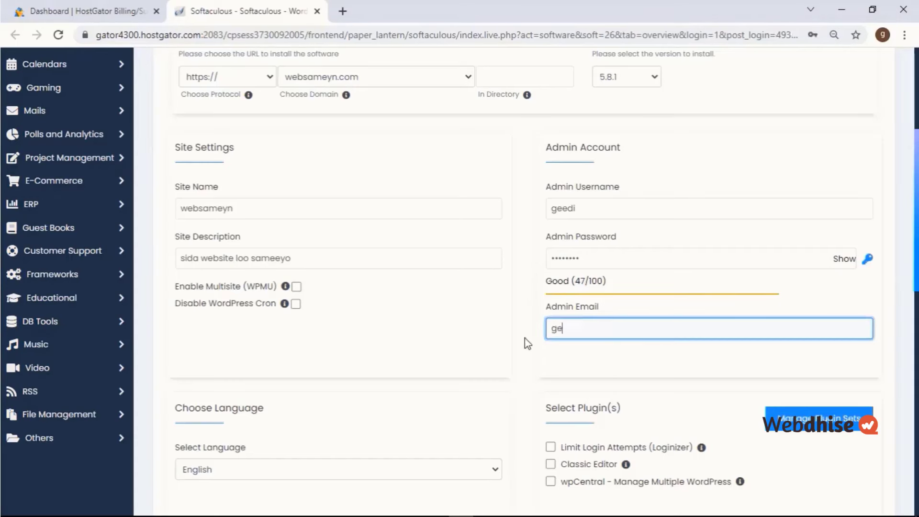
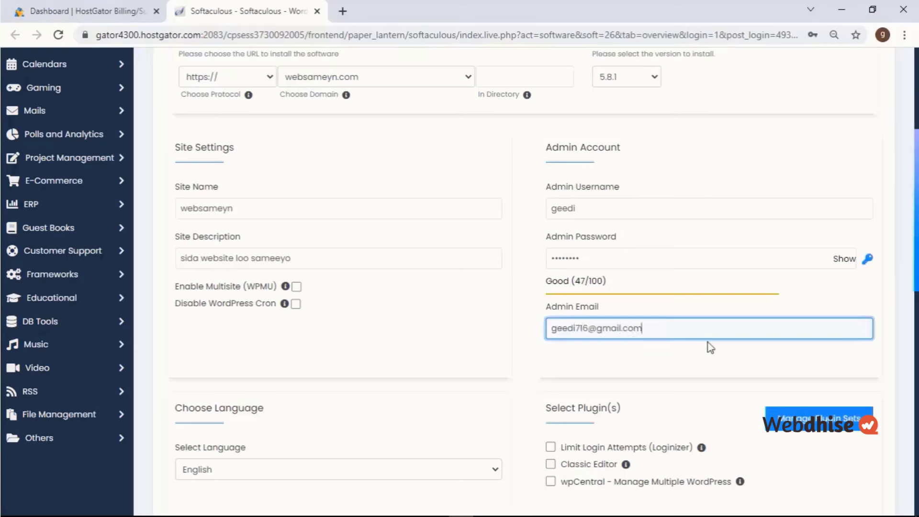
pyautogui.scroll(-3, 459, 282)
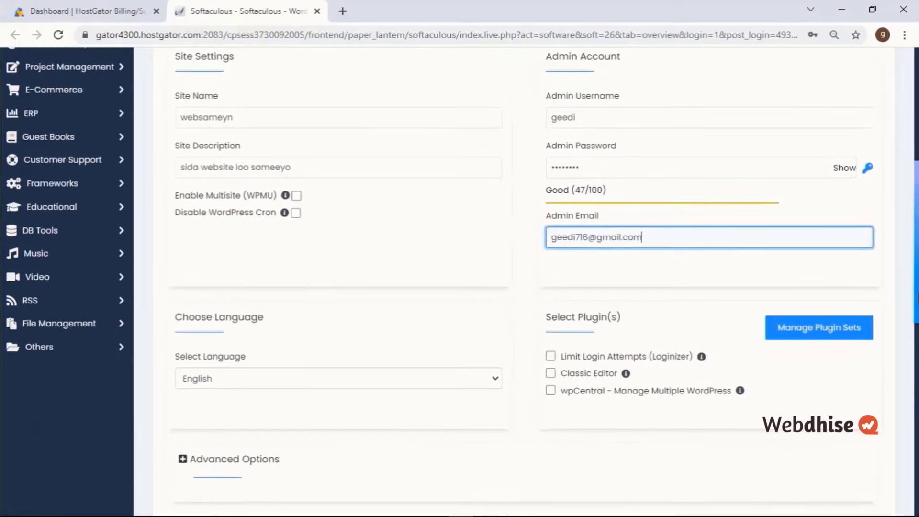
pyautogui.moveTo(917, 316); pyautogui.dragTo(917, 270)
pyautogui.scroll(-10, 517, 339)
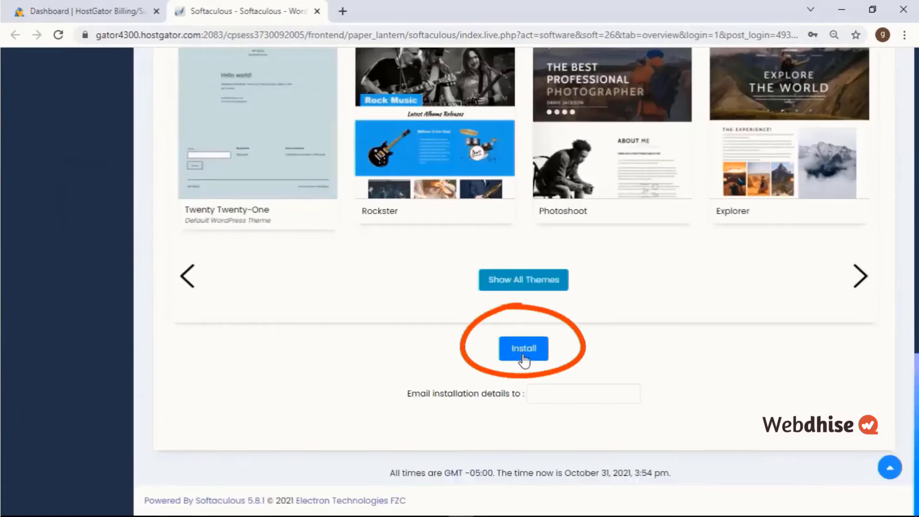
# Install WordPress on websameyn.com, saving the admin login in Chrome
pyautogui.click(523, 355)
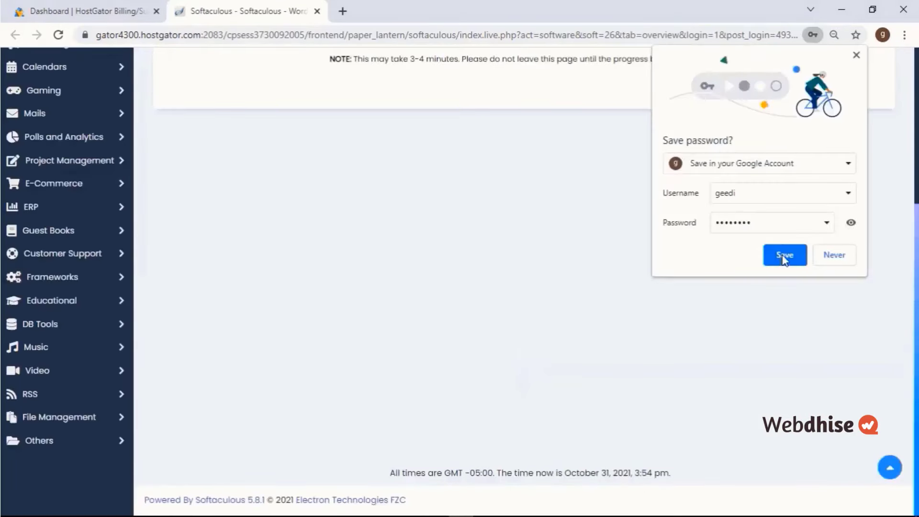
pyautogui.click(786, 256)
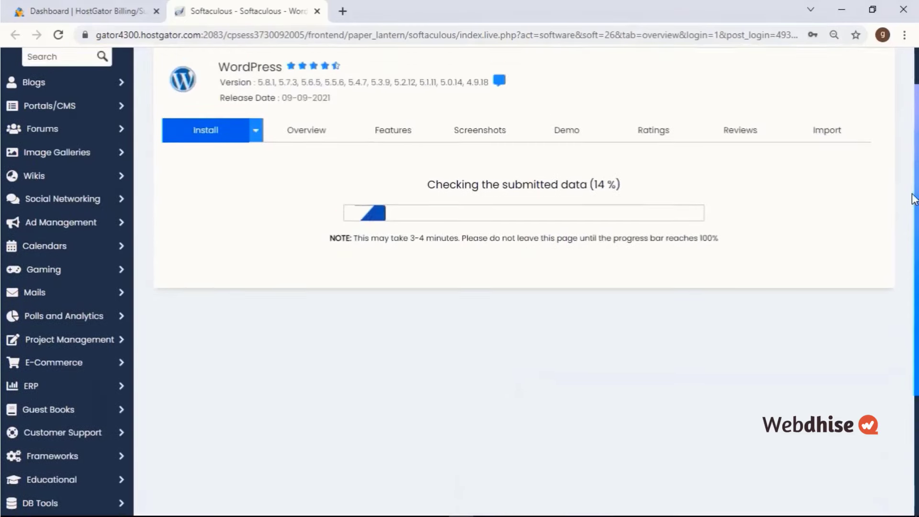
pyautogui.scroll(-1, 912, 171)
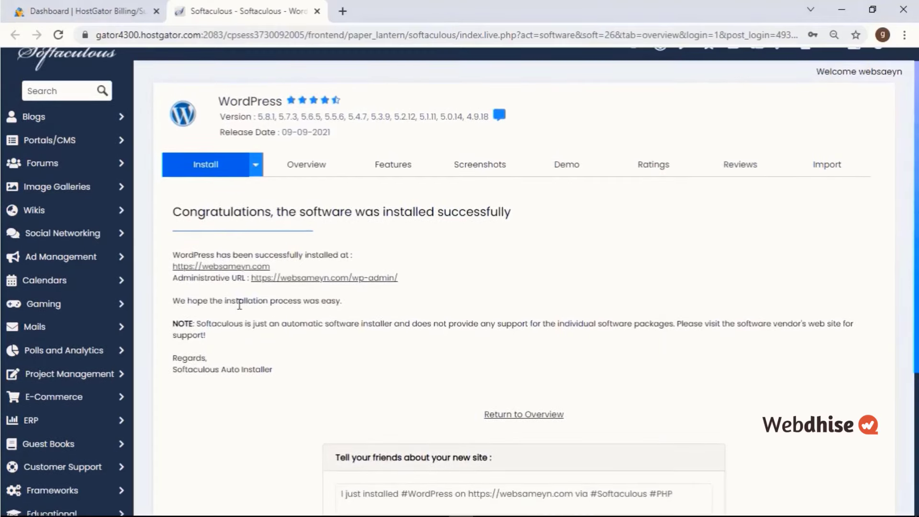
pyautogui.rightClick(251, 275)
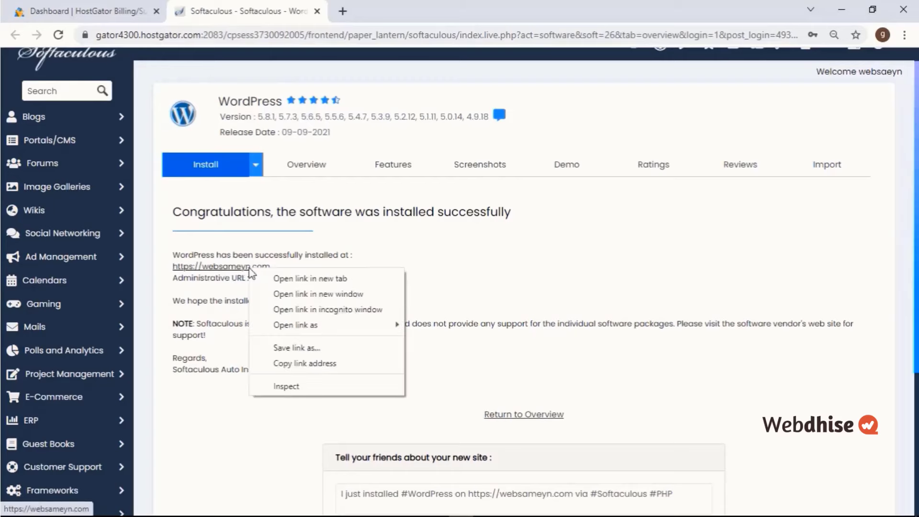
pyautogui.click(286, 279)
pyautogui.click(406, 6)
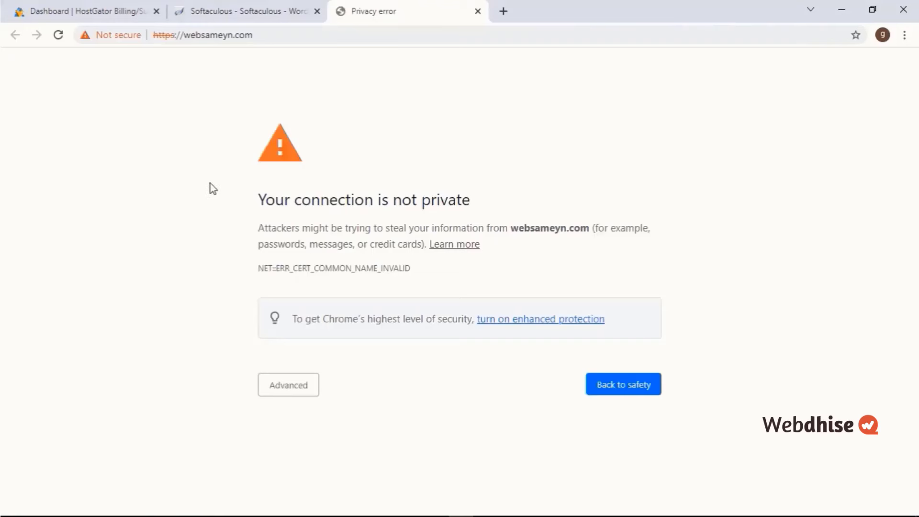
pyautogui.moveTo(214, 151); pyautogui.dragTo(454, 230)
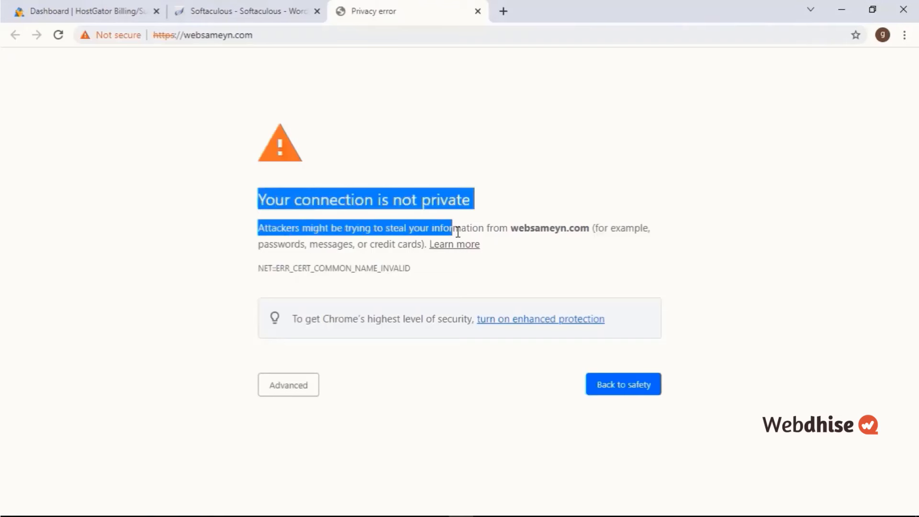
pyautogui.click(561, 155)
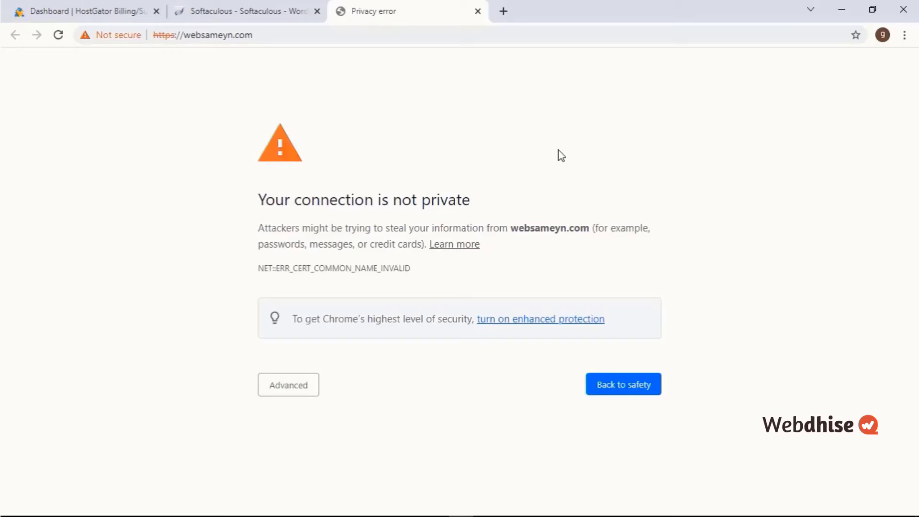
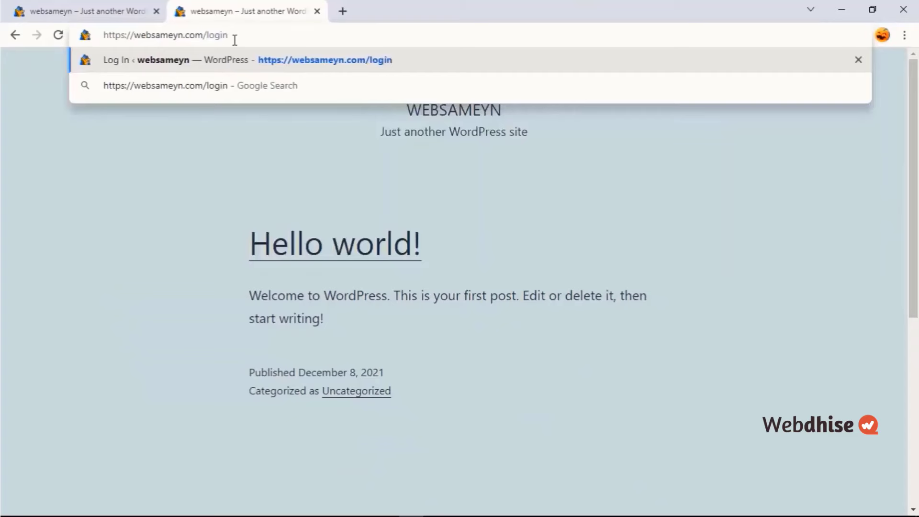
# Log in to websameyn.com with the saved username and password and view the WordPress 6.6.1 dashboard
pyautogui.press('Return')
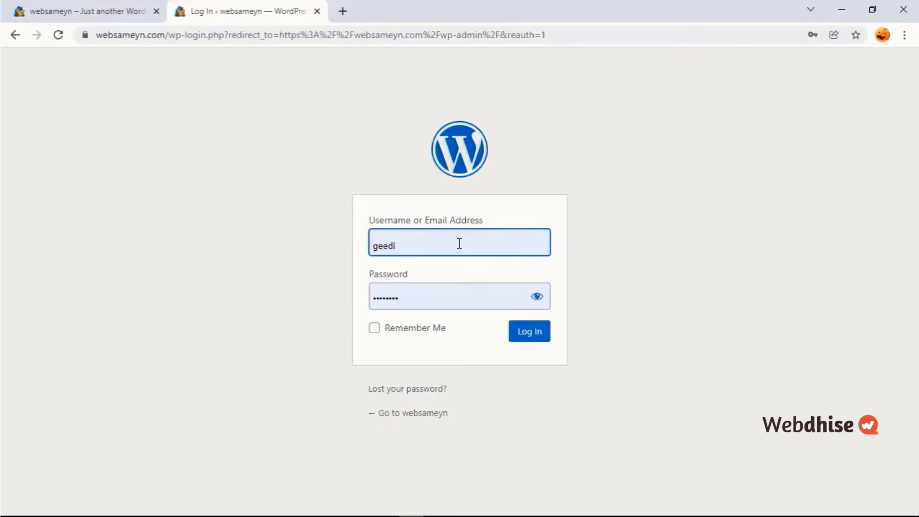
pyautogui.click(460, 244)
pyautogui.click(525, 300)
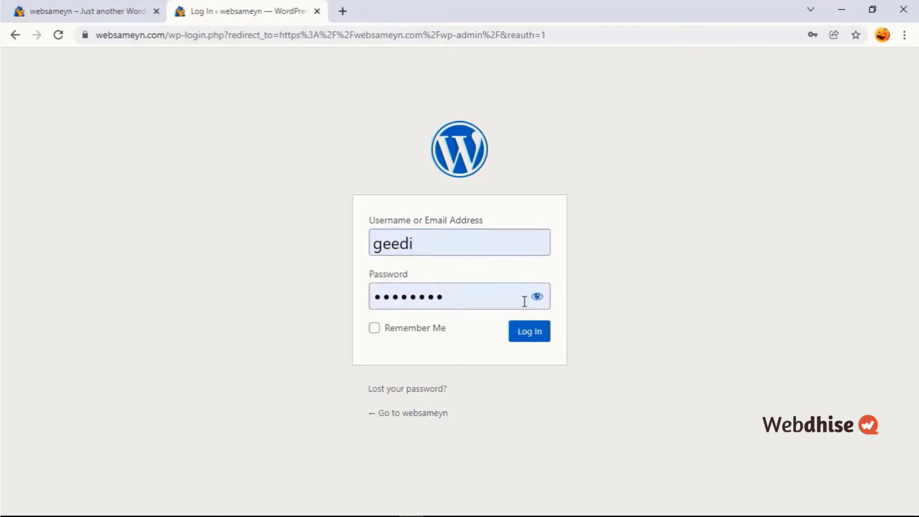
pyautogui.click(530, 334)
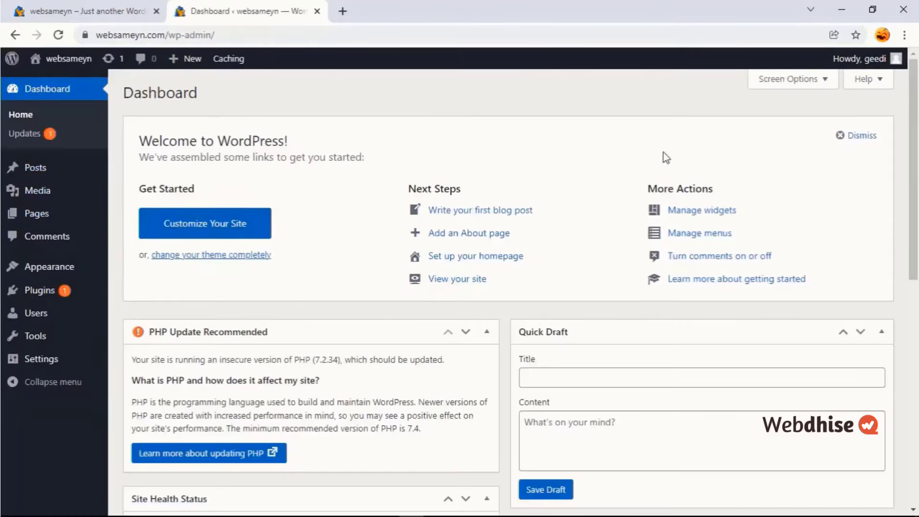
pyautogui.moveTo(917, 187); pyautogui.dragTo(917, 148)
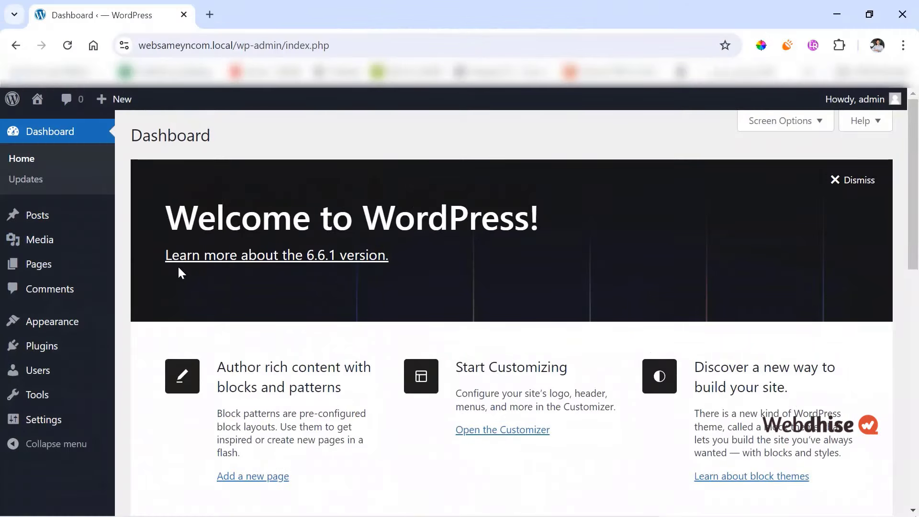
# In Screen Options, uncheck Site Health Status, At a Glance, Activity, Quick Draft, Events and News, and Welcome
pyautogui.scroll(-8, 225, 285)
pyautogui.scroll(8, 567, 346)
pyautogui.click(785, 121)
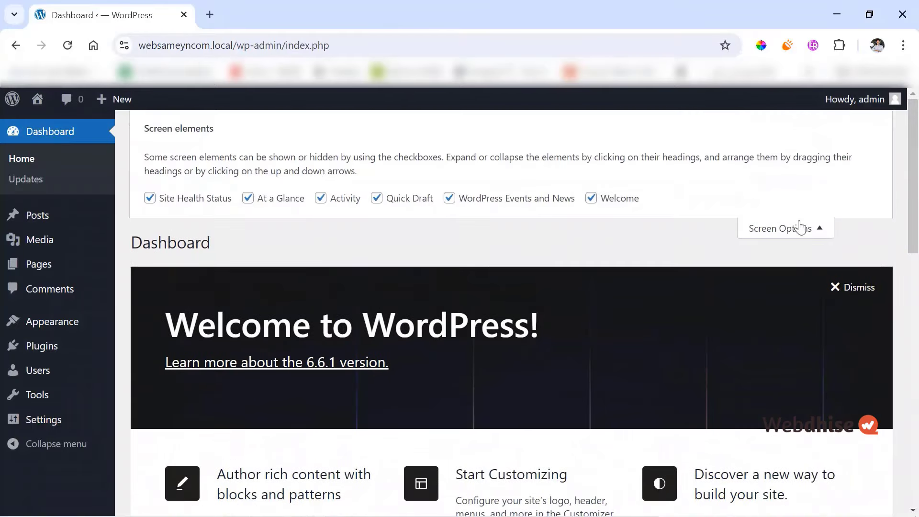
pyautogui.click(150, 199)
pyautogui.click(248, 198)
pyautogui.click(321, 199)
pyautogui.click(376, 198)
pyautogui.click(449, 198)
pyautogui.click(591, 198)
pyautogui.click(769, 229)
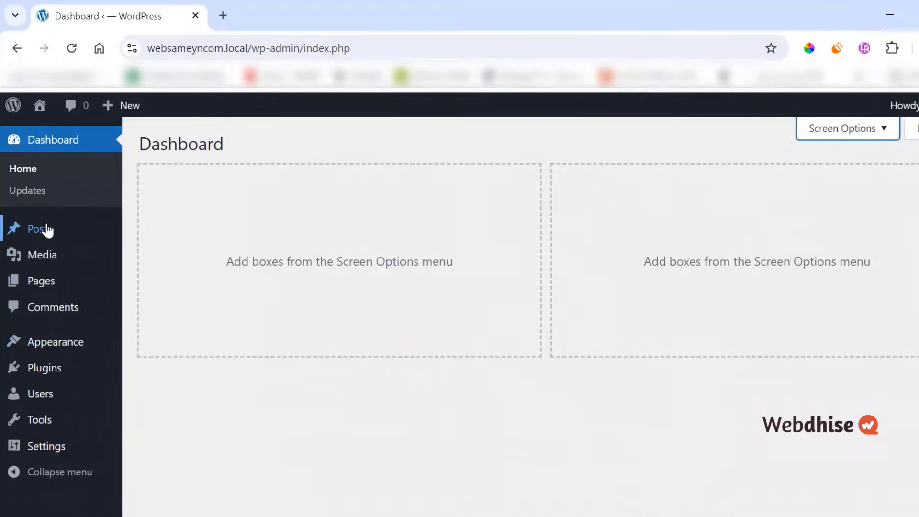
# Move the Hello world! post to the Trash from All Posts
pyautogui.moveTo(47, 230)
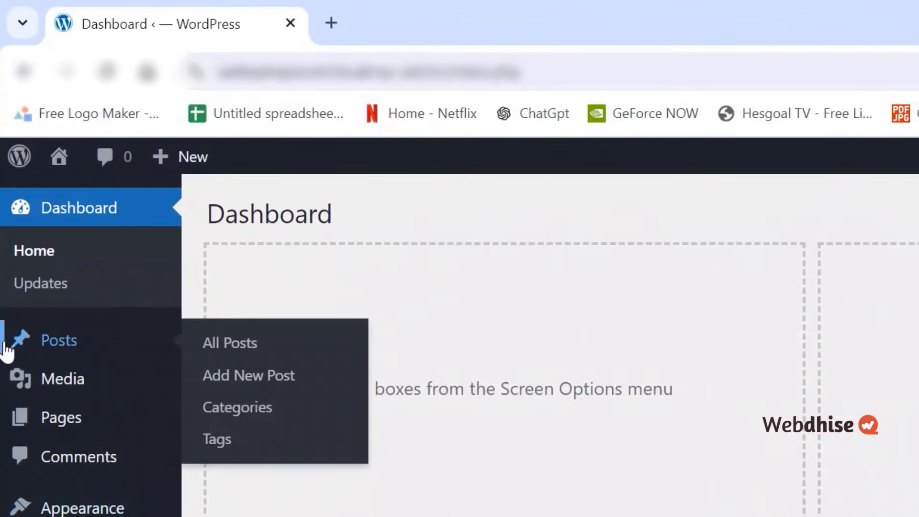
pyautogui.click(219, 357)
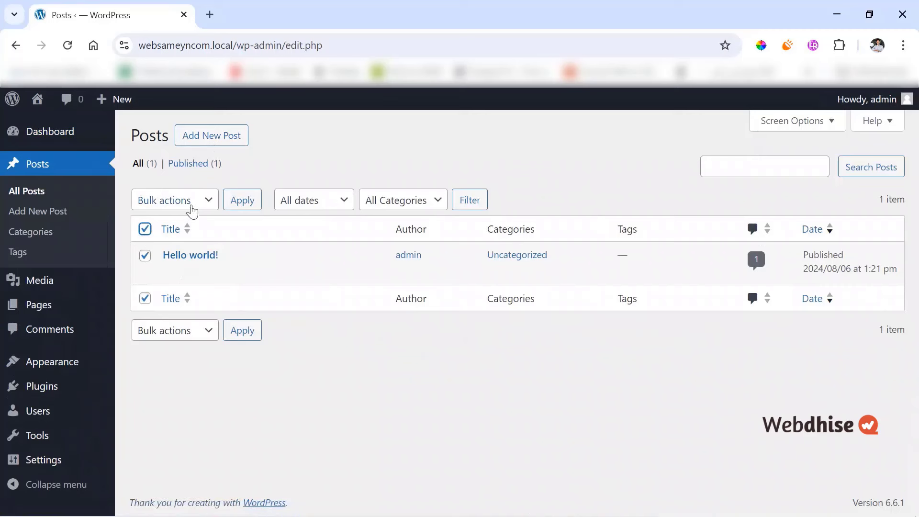
pyautogui.click(191, 204)
pyautogui.click(180, 245)
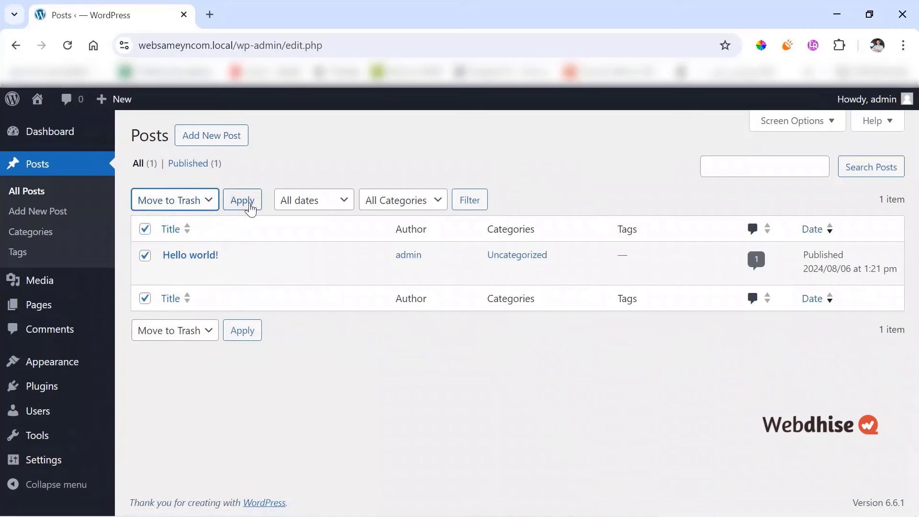
pyautogui.click(245, 276)
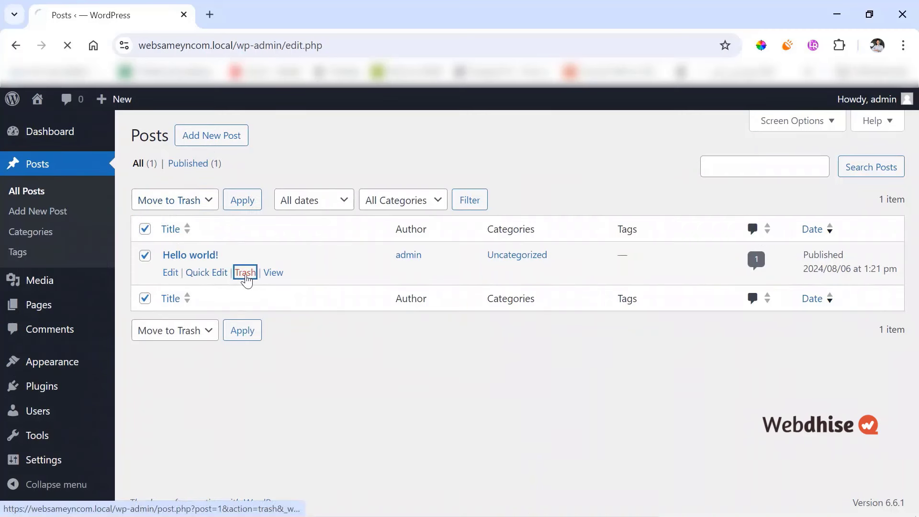
# Select all pages and bulk-trash Privacy Policy and Sample Page
pyautogui.moveTo(45, 312)
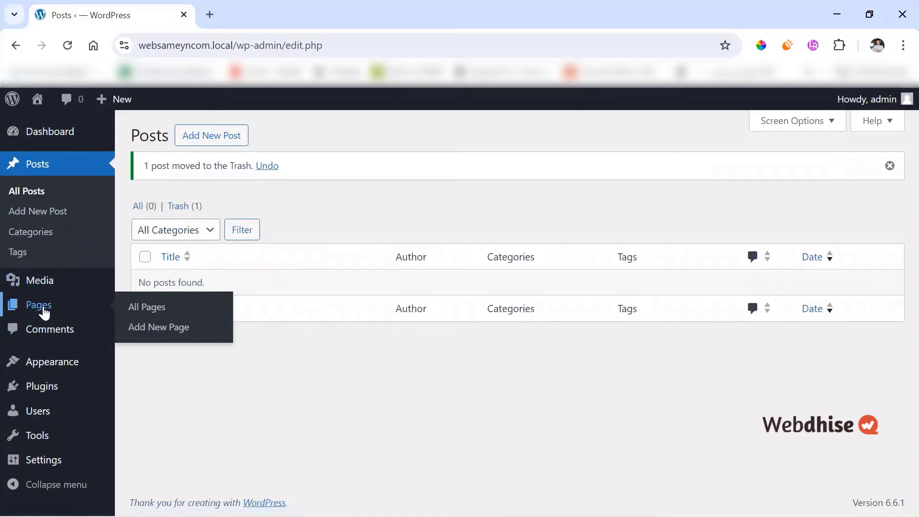
pyautogui.click(161, 311)
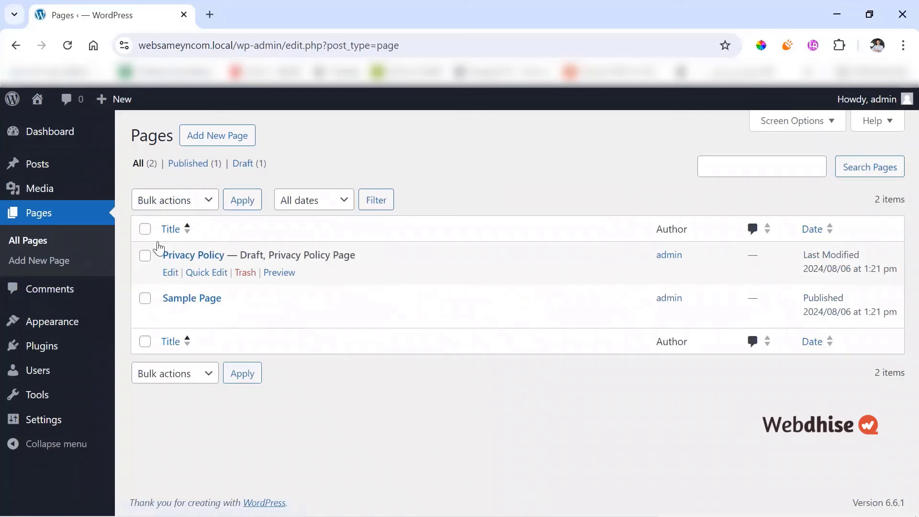
pyautogui.click(143, 233)
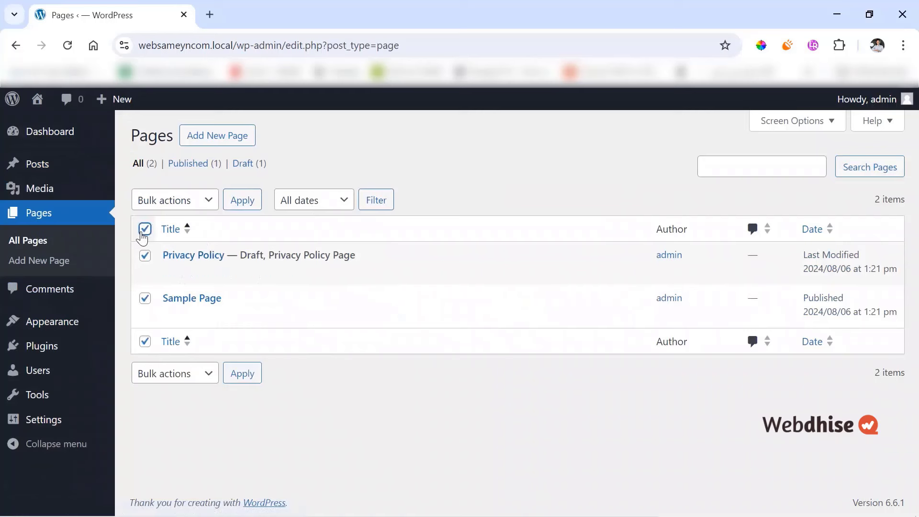
pyautogui.click(174, 204)
pyautogui.click(172, 245)
pyautogui.click(244, 202)
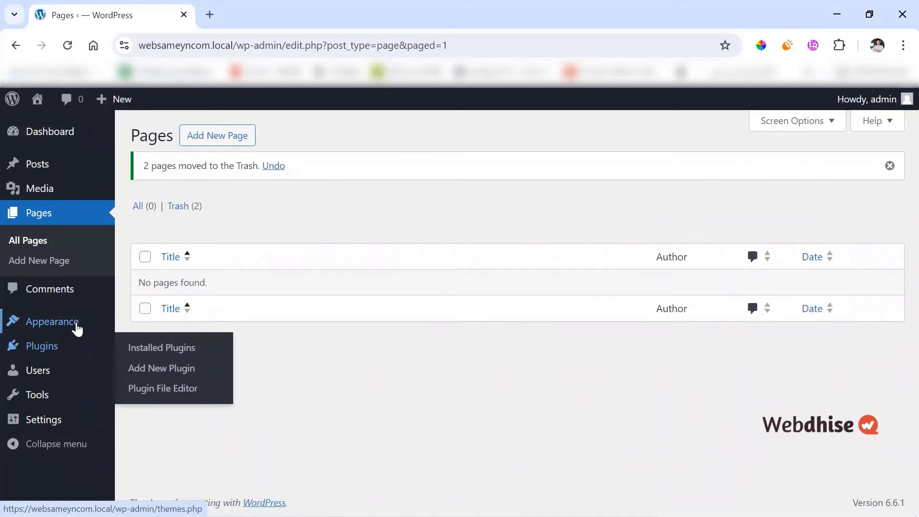
# Check the active theme's version details on the installed Themes page
pyautogui.moveTo(50, 329)
pyautogui.click(143, 324)
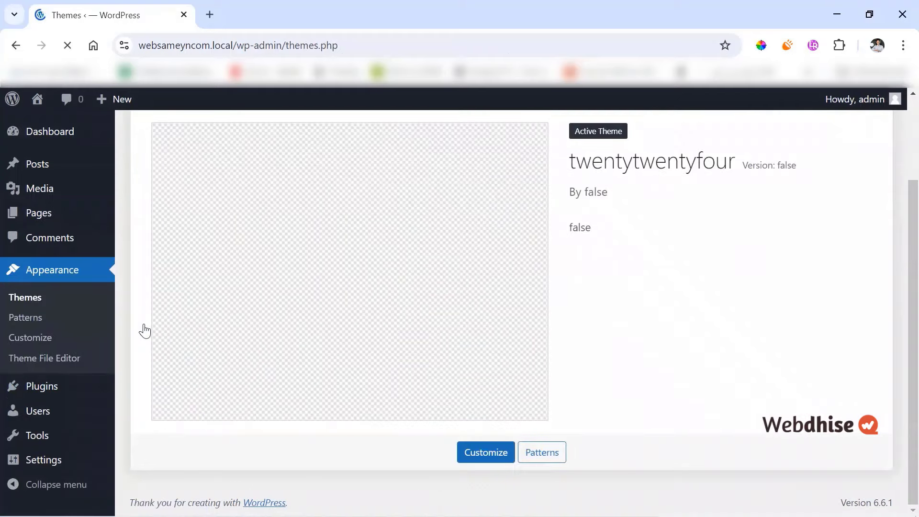
pyautogui.scroll(2, 507, 368)
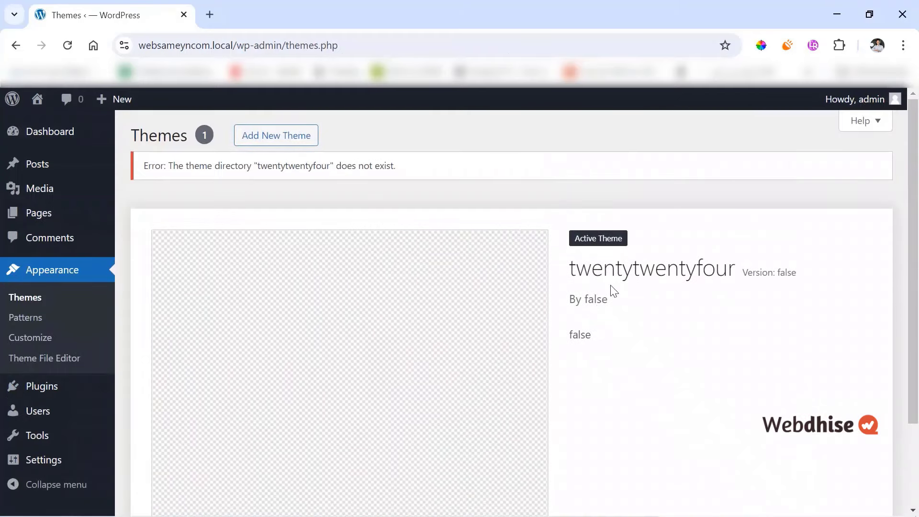
pyautogui.moveTo(697, 268); pyautogui.dragTo(671, 300)
pyautogui.click(262, 301)
# Go to Add New Theme and scroll through the Popular themes grid
pyautogui.click(286, 139)
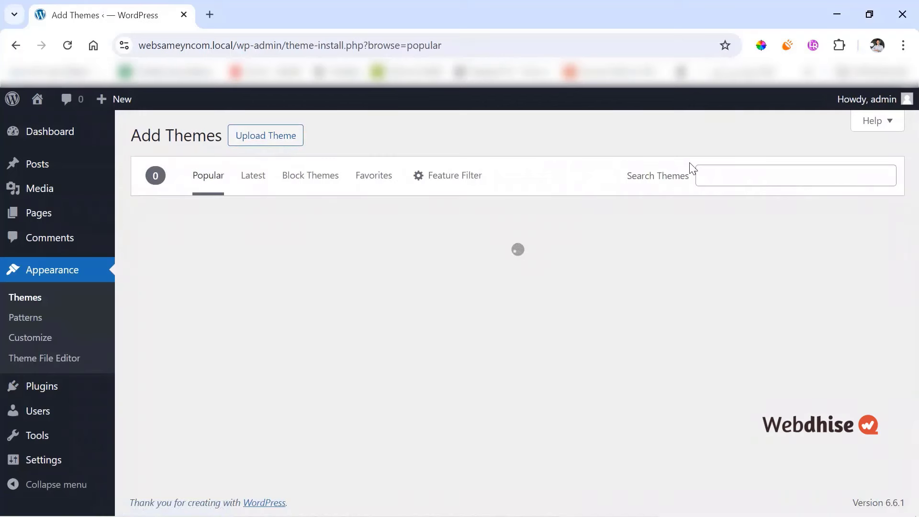
pyautogui.moveTo(490, 291)
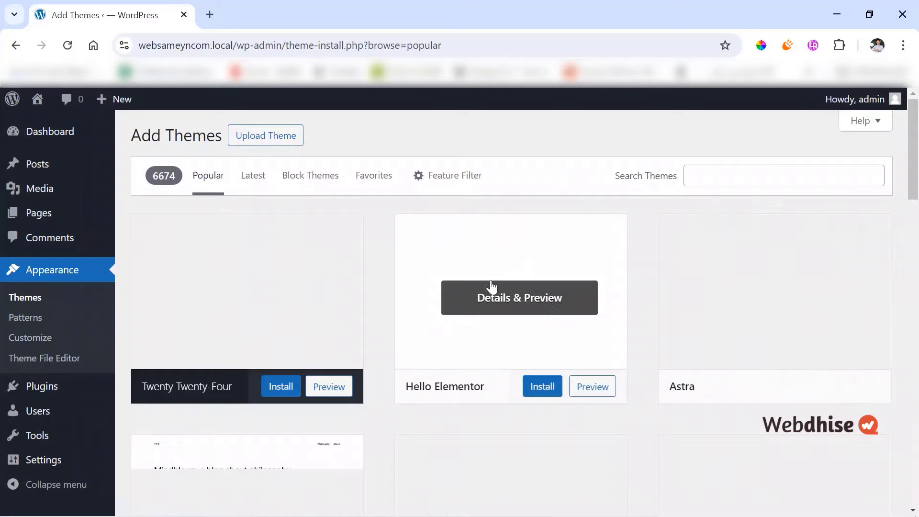
pyautogui.scroll(-5, 540, 370)
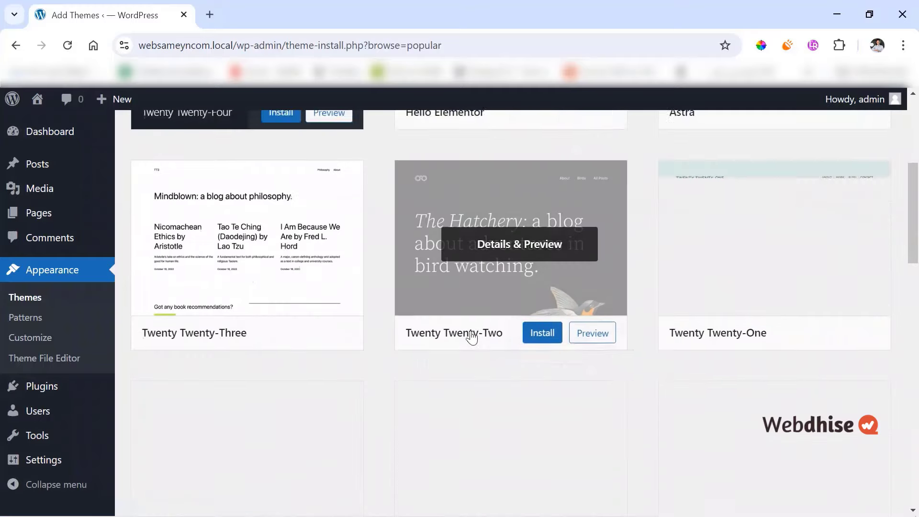
pyautogui.scroll(5, 471, 338)
pyautogui.scroll(-4, 472, 338)
pyautogui.scroll(4, 470, 335)
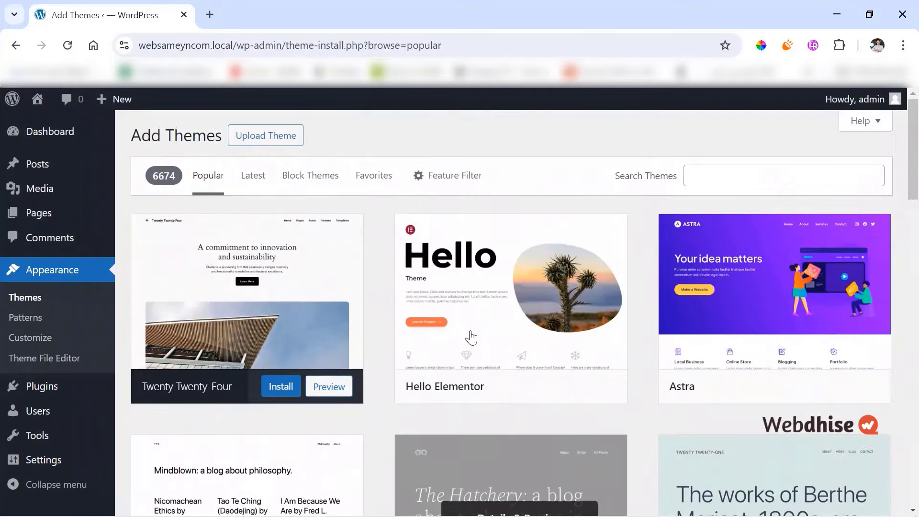
pyautogui.scroll(-2, 622, 309)
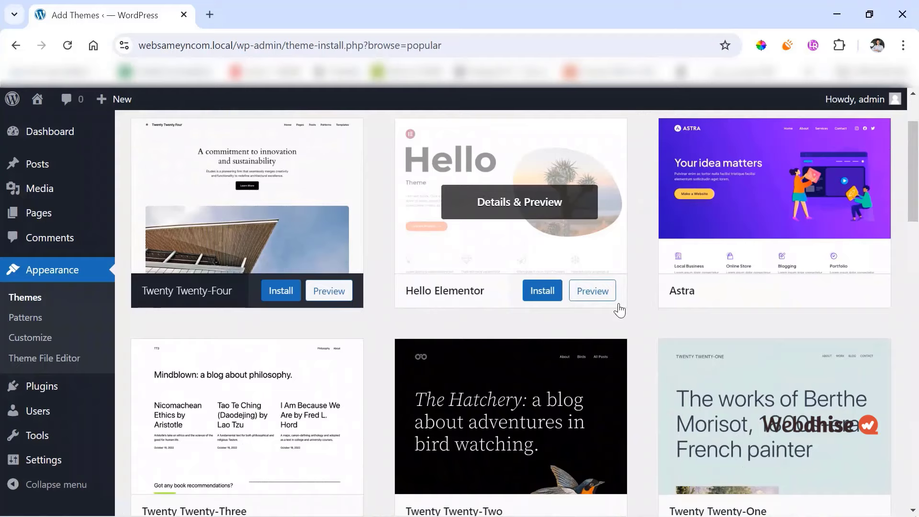
pyautogui.scroll(-5, 620, 310)
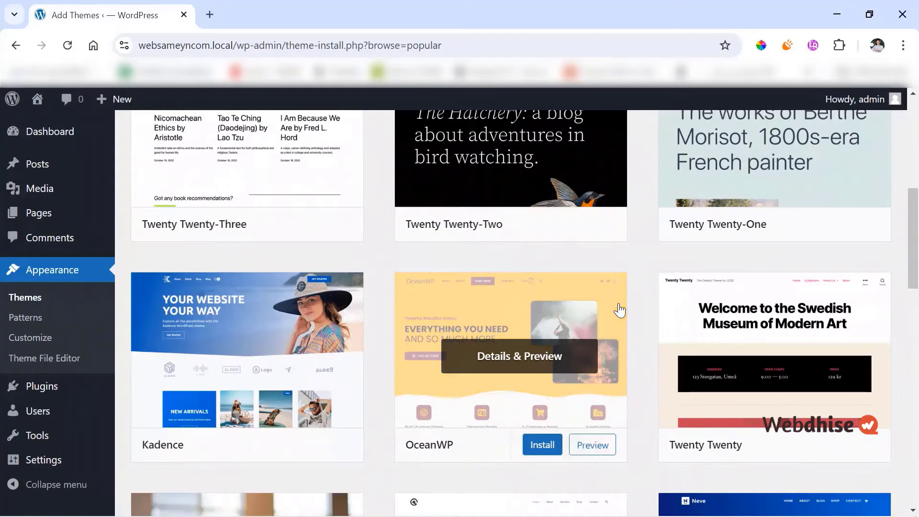
pyautogui.scroll(7, 620, 311)
pyautogui.scroll(-5, 620, 310)
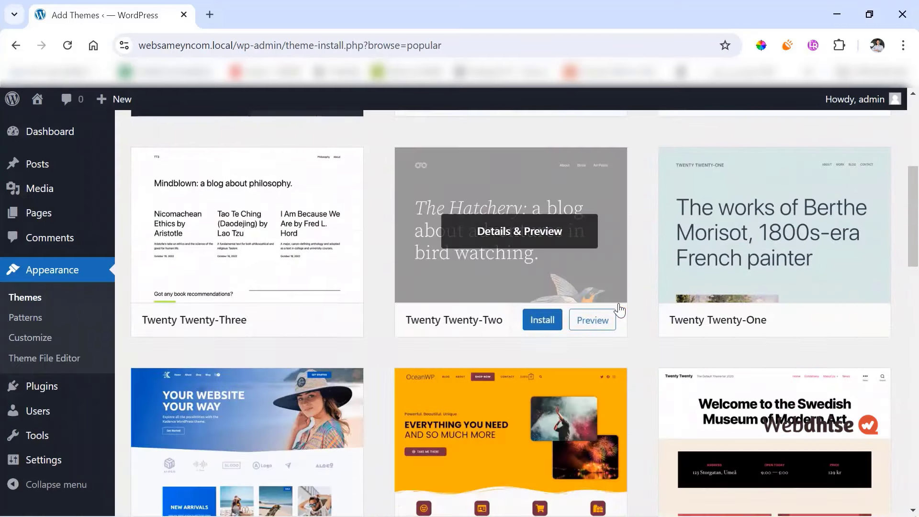
pyautogui.scroll(-3, 620, 311)
pyautogui.scroll(5, 620, 308)
pyautogui.scroll(-5, 620, 309)
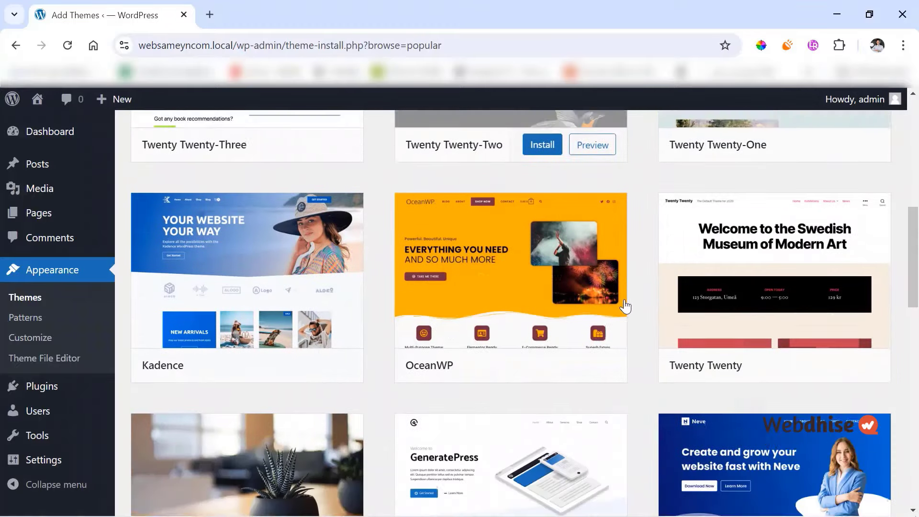
pyautogui.scroll(3, 622, 308)
pyautogui.scroll(-3, 626, 306)
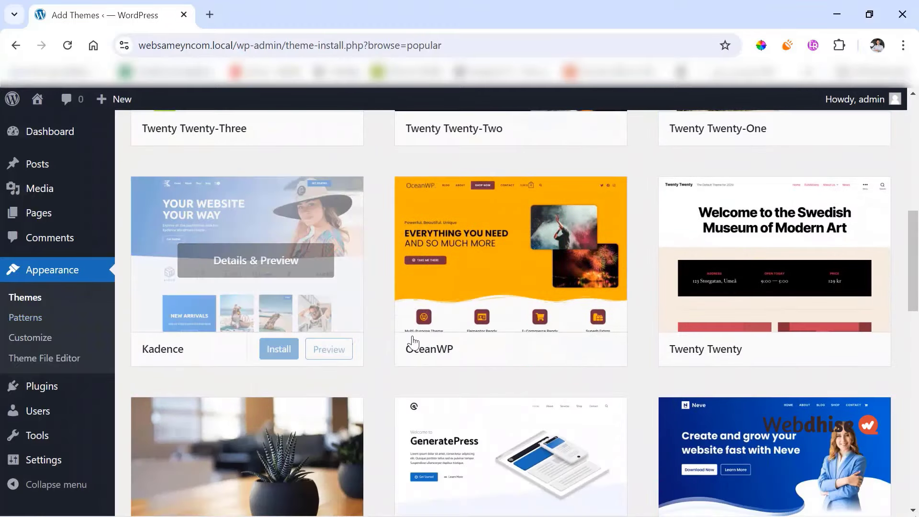
pyautogui.scroll(7, 477, 333)
pyautogui.scroll(2, 477, 334)
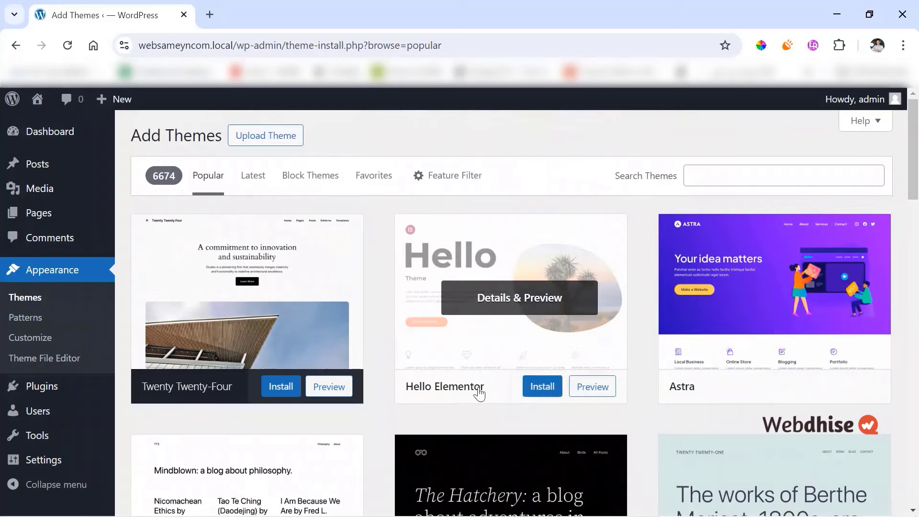
# Search the theme library for Hello Elementor and scan the results
pyautogui.click(706, 179)
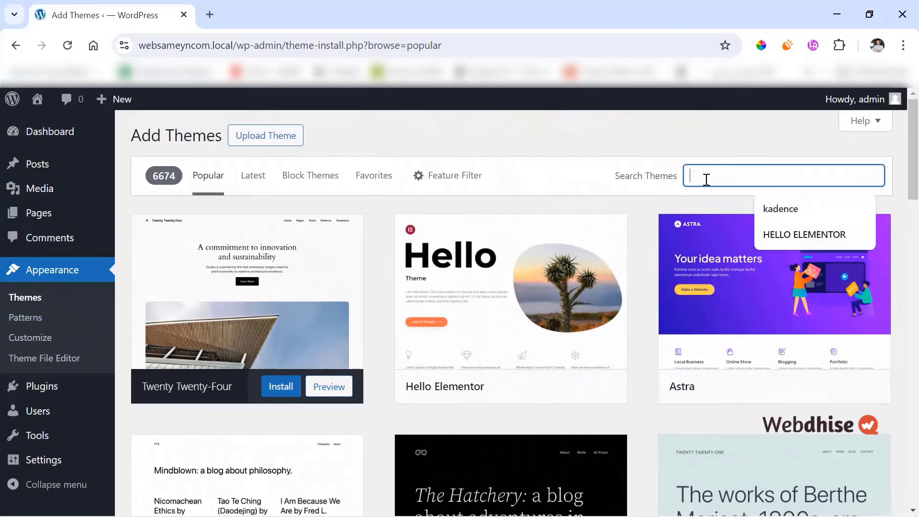
pyautogui.click(798, 236)
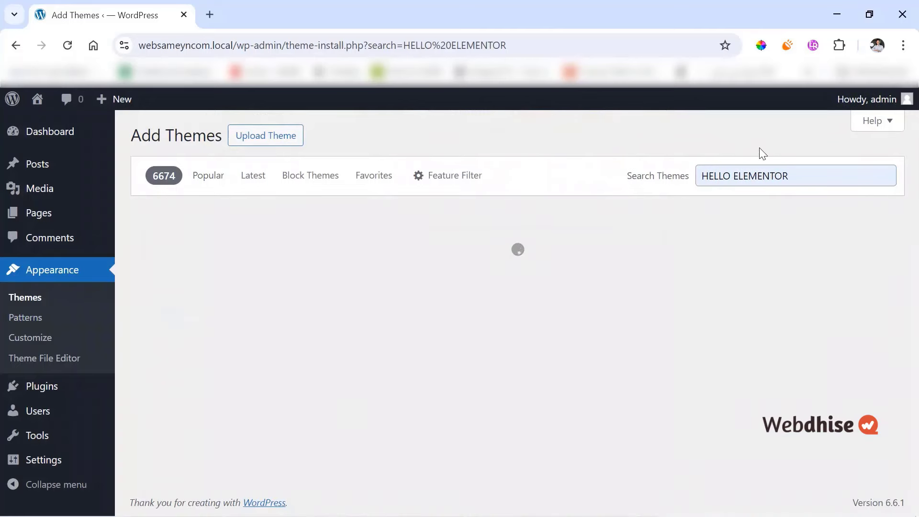
pyautogui.scroll(-2, 544, 290)
pyautogui.scroll(1, 507, 293)
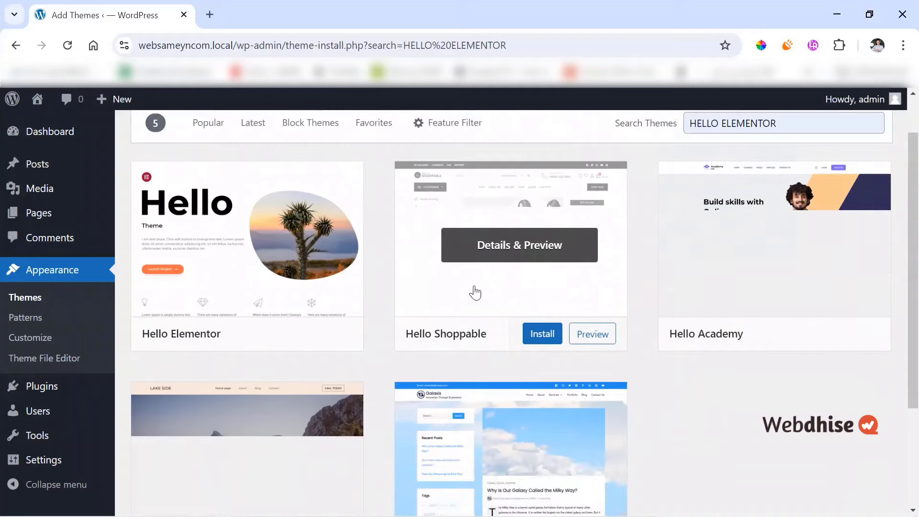
pyautogui.scroll(1, 475, 293)
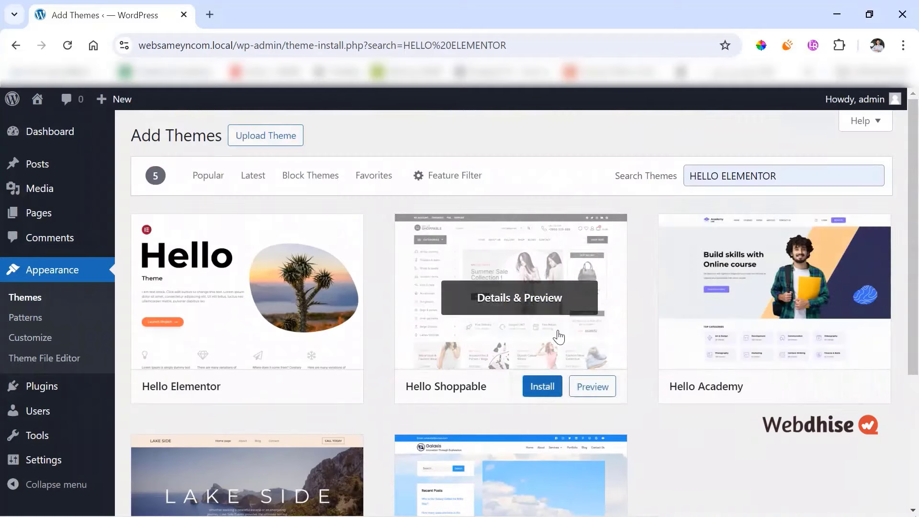
pyautogui.scroll(-4, 543, 350)
pyautogui.scroll(4, 542, 349)
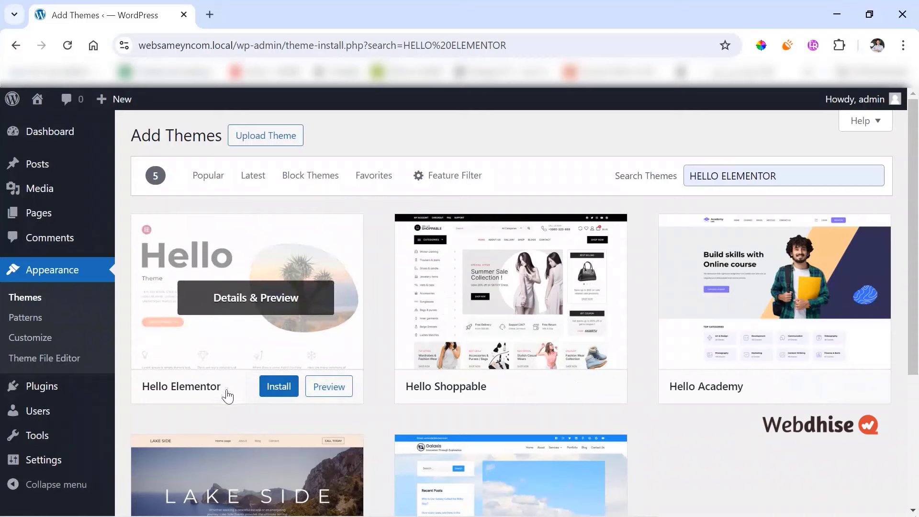
# Preview Hello Elementor's details, then install and activate the theme
pyautogui.click(203, 389)
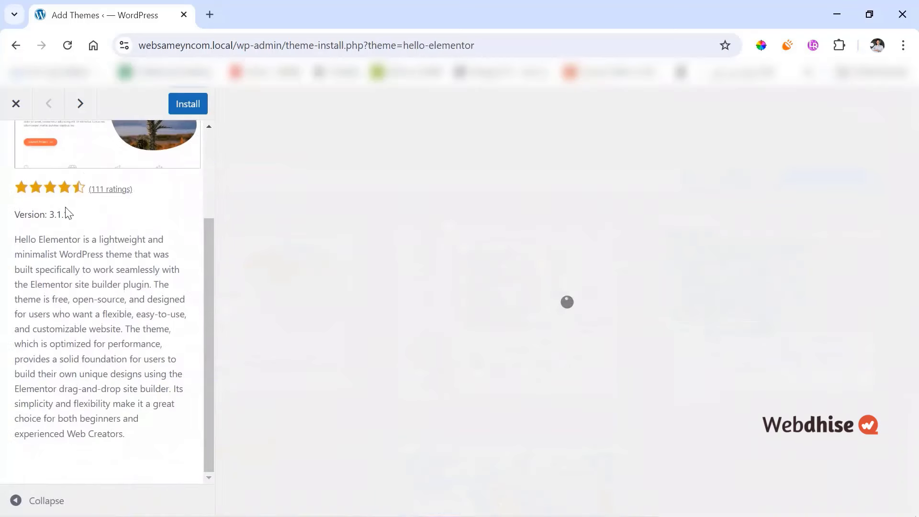
pyautogui.scroll(3, 41, 207)
pyautogui.click(11, 111)
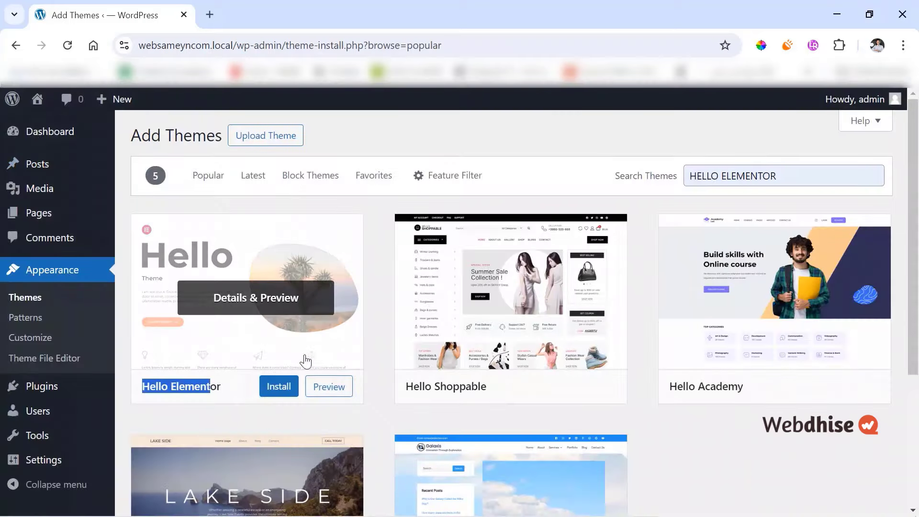
pyautogui.click(280, 389)
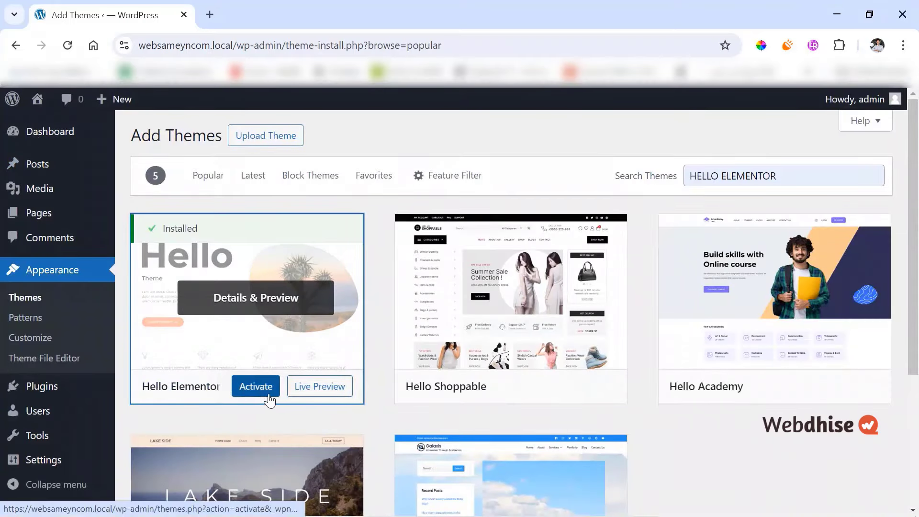
pyautogui.click(256, 388)
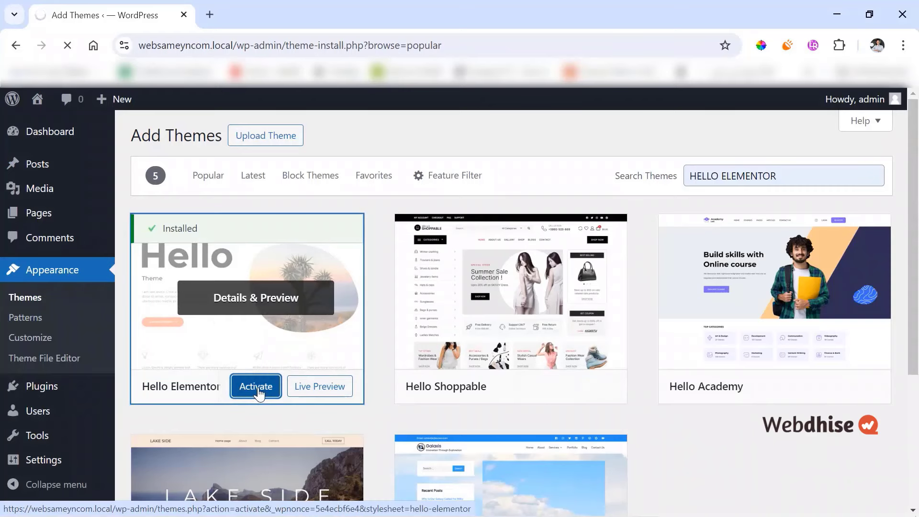
# Reload the Themes page showing Hello Elementor 3.1.1 active and dismiss the Hello Theme welcome notice
pyautogui.scroll(5, 526, 321)
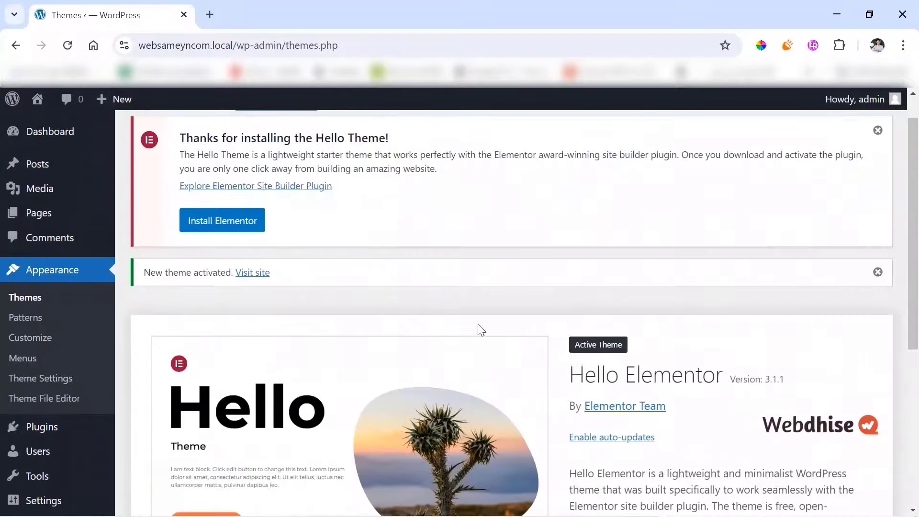
pyautogui.click(24, 305)
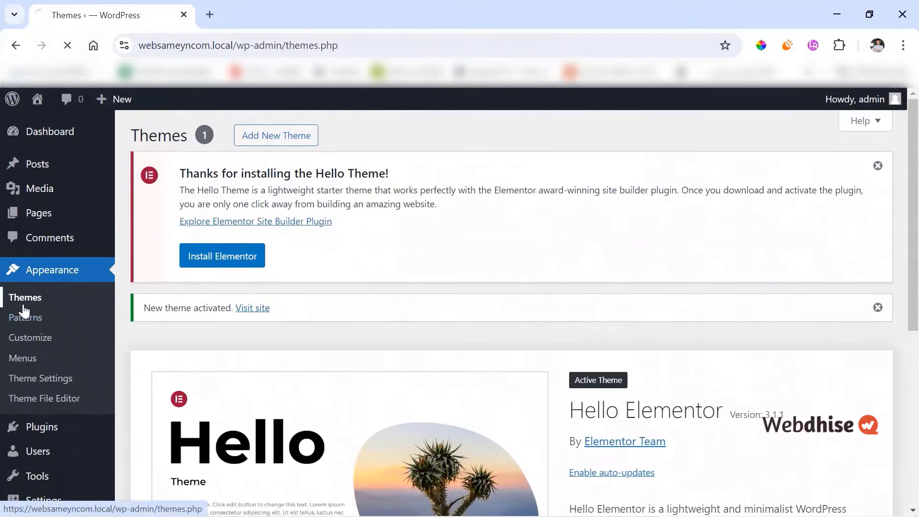
pyautogui.scroll(10, 287, 335)
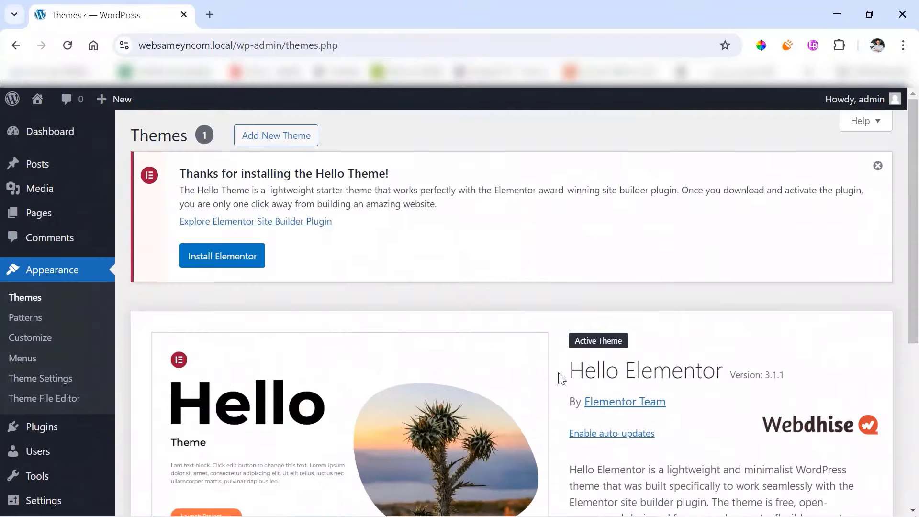
pyautogui.scroll(-6, 561, 378)
pyautogui.scroll(6, 512, 318)
pyautogui.click(878, 165)
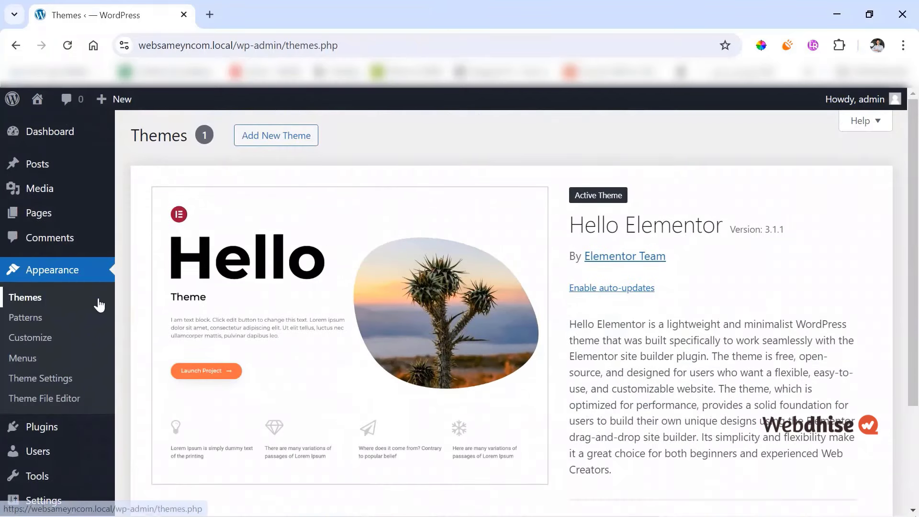
pyautogui.scroll(-3, 98, 304)
pyautogui.moveTo(98, 301)
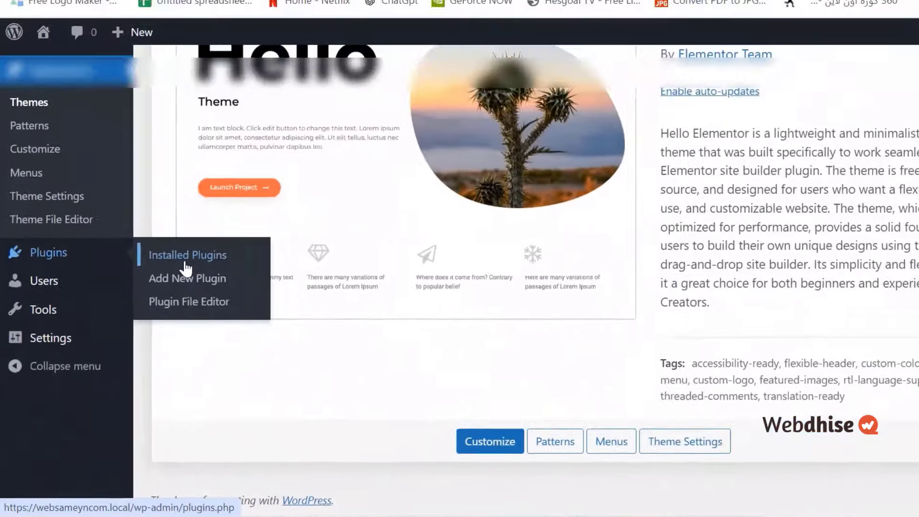
# Deactivate WP Reset on Installed Plugins, then delete it and confirm with OK
pyautogui.click(184, 262)
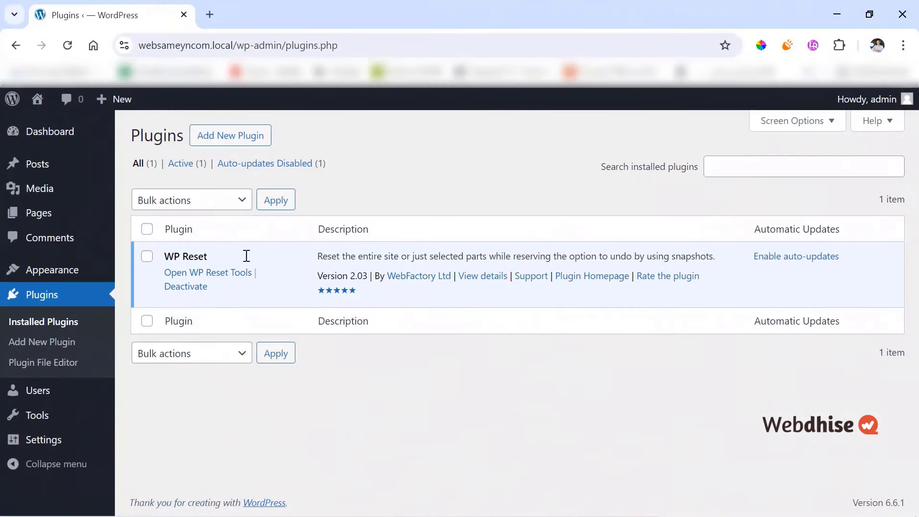
pyautogui.click(147, 229)
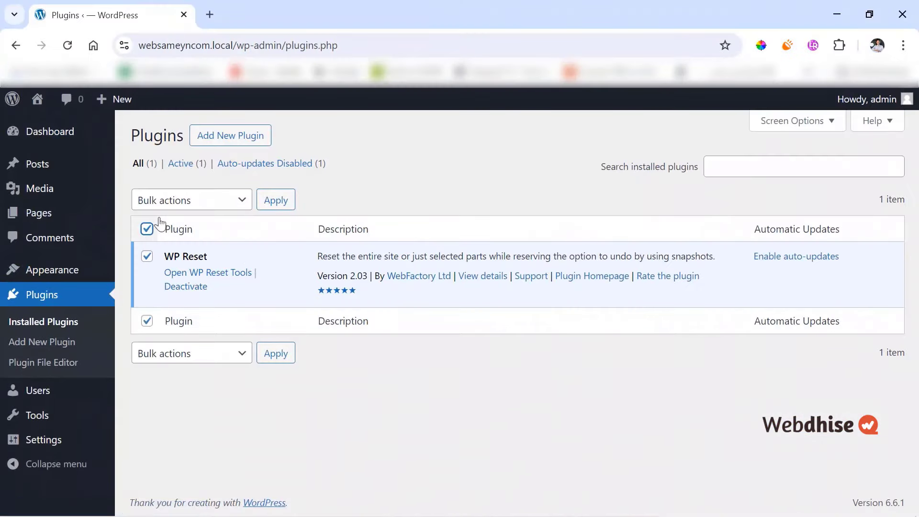
pyautogui.click(147, 229)
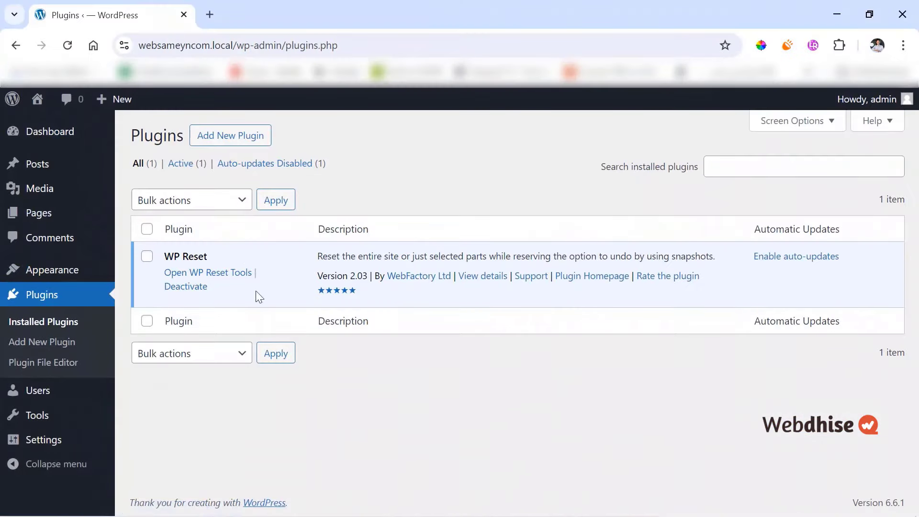
pyautogui.click(178, 286)
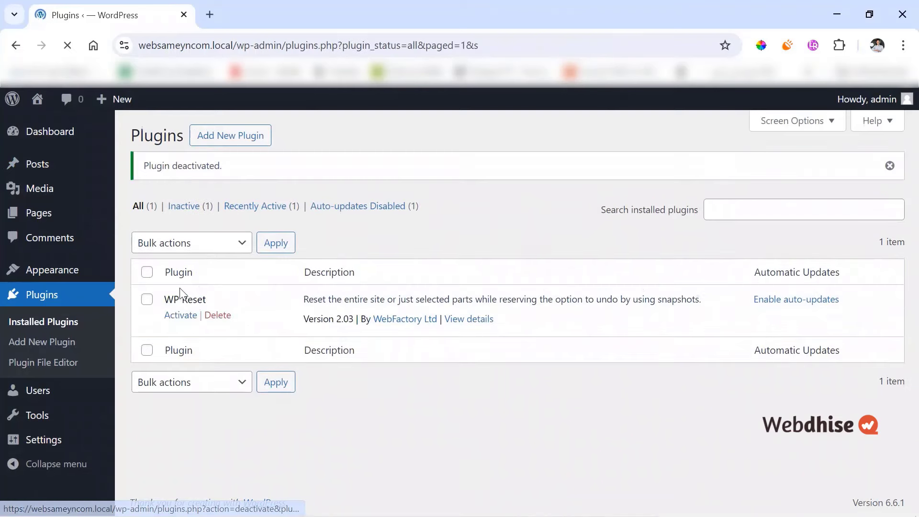
pyautogui.click(218, 316)
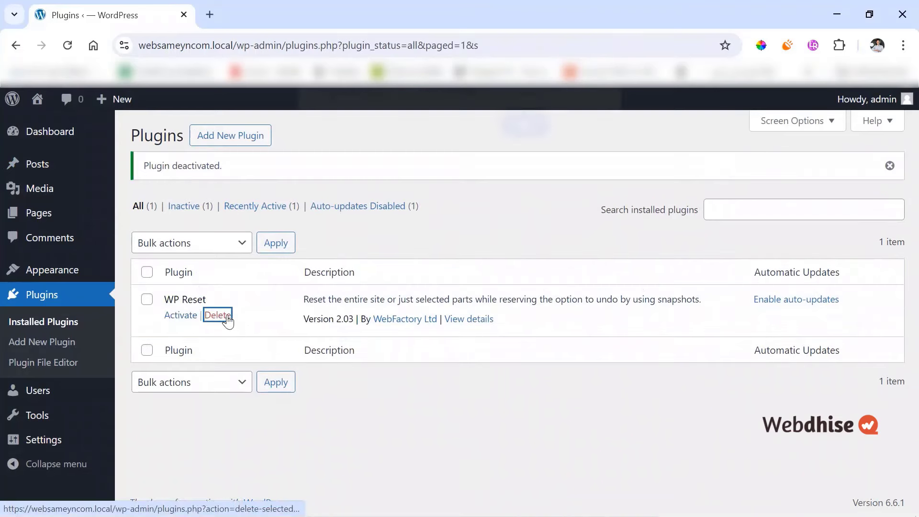
pyautogui.click(524, 137)
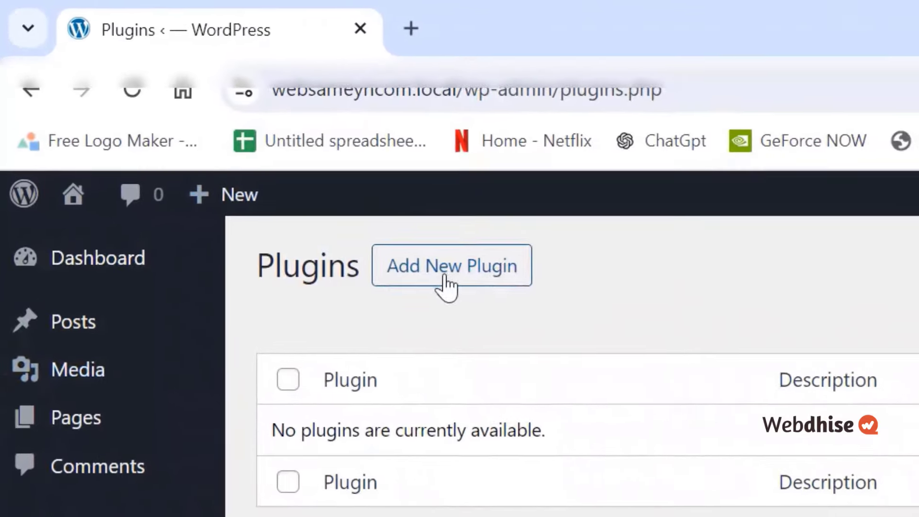
# On Add Plugins, search the plugin directory for elementor
pyautogui.click(444, 280)
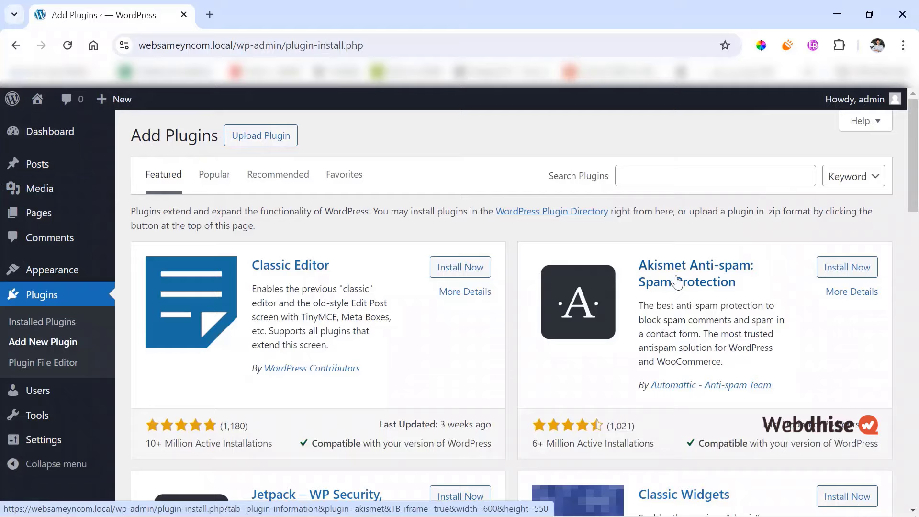
pyautogui.scroll(-10, 677, 297)
pyautogui.scroll(8, 675, 309)
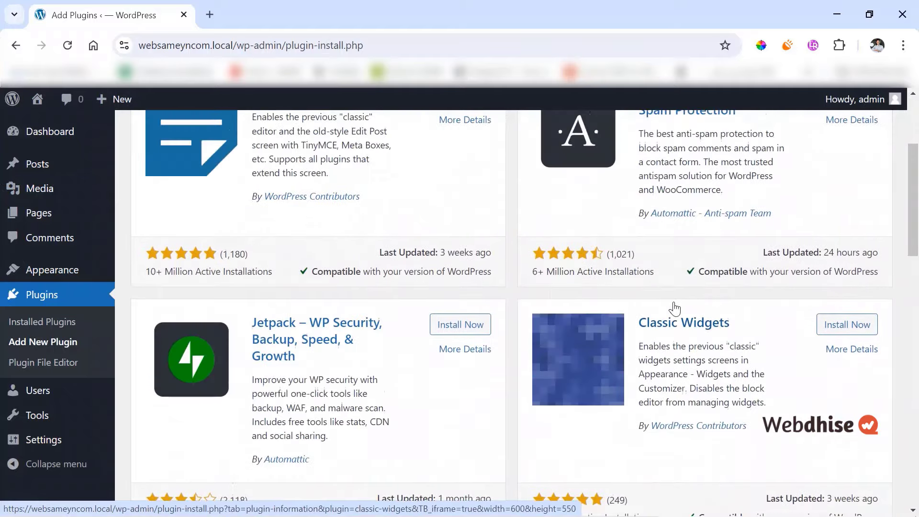
pyautogui.scroll(3, 676, 305)
pyautogui.scroll(-5, 648, 302)
pyautogui.scroll(3, 386, 330)
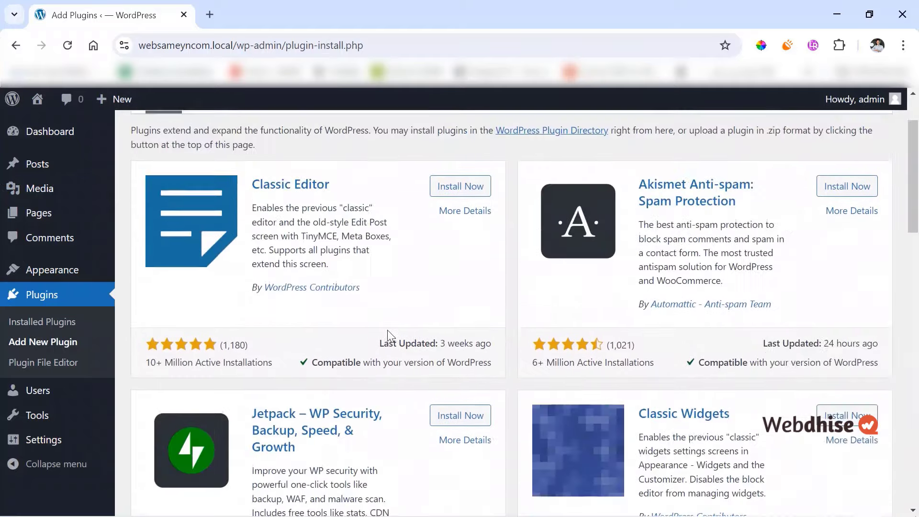
pyautogui.scroll(-6, 387, 329)
pyautogui.scroll(8, 387, 330)
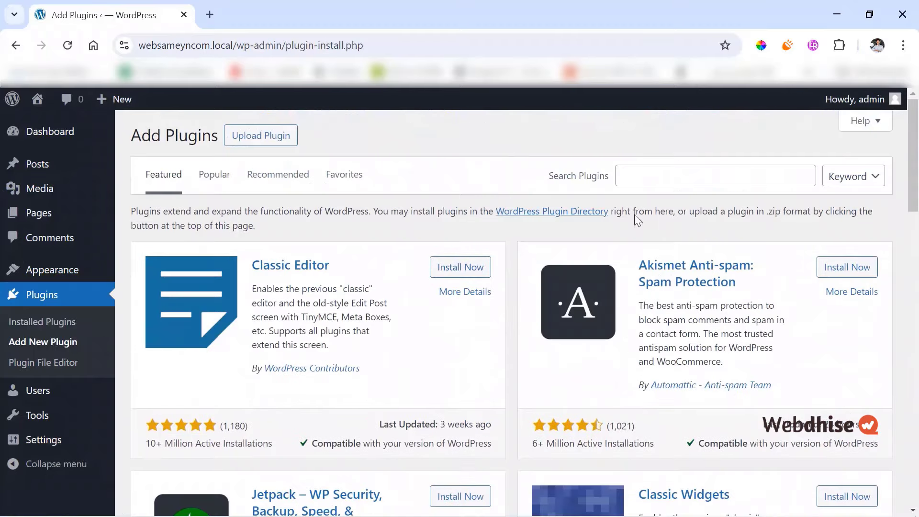
pyautogui.click(636, 180)
pyautogui.click(718, 286)
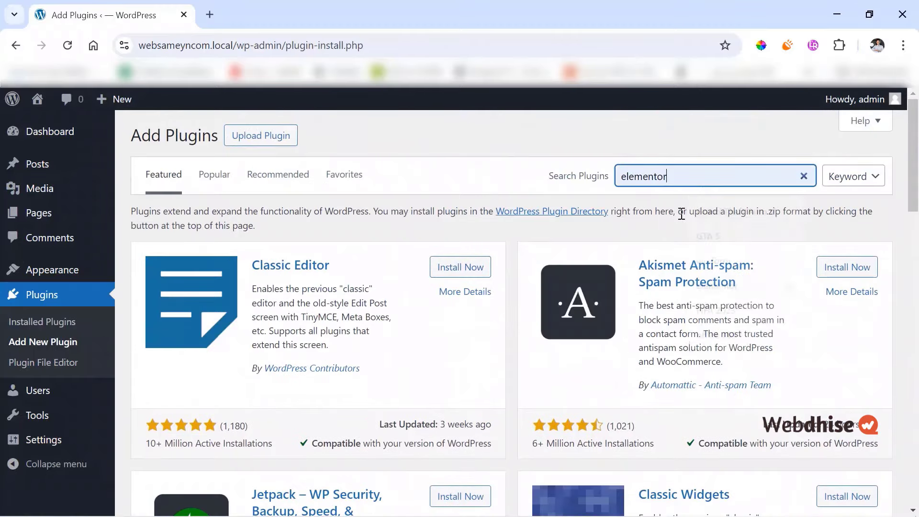
pyautogui.moveTo(673, 177); pyautogui.dragTo(622, 180)
pyautogui.click(703, 161)
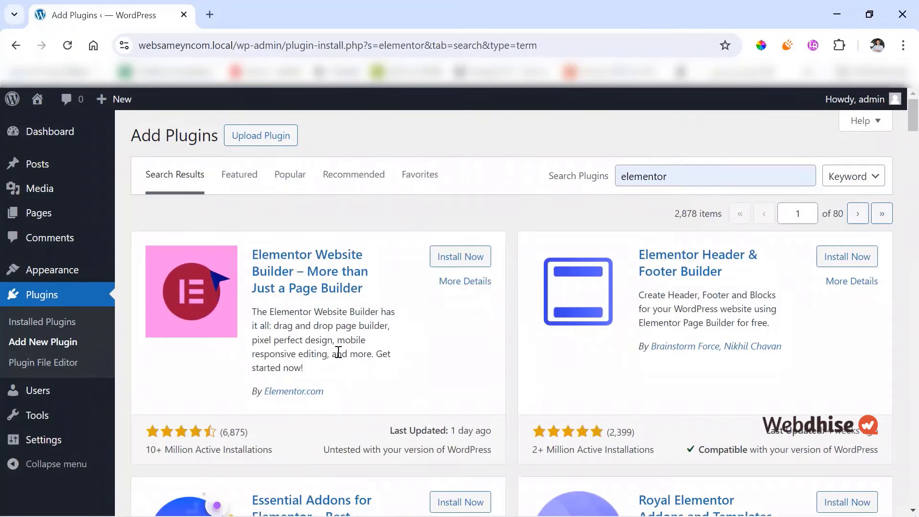
# Review the Elementor Website Builder listing, then install and activate it
pyautogui.moveTo(282, 340); pyautogui.dragTo(410, 359)
pyautogui.click(244, 450)
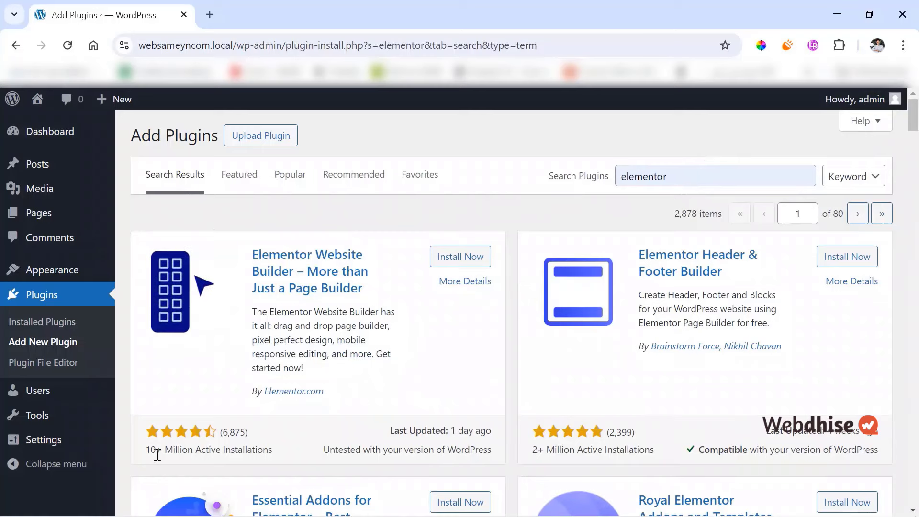
pyautogui.moveTo(143, 452); pyautogui.dragTo(206, 451)
pyautogui.click(205, 449)
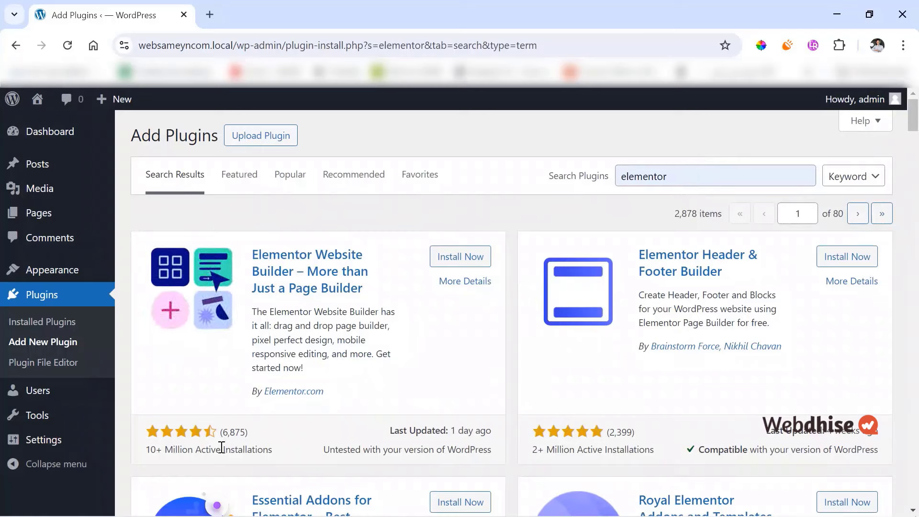
pyautogui.moveTo(371, 309); pyautogui.dragTo(297, 295)
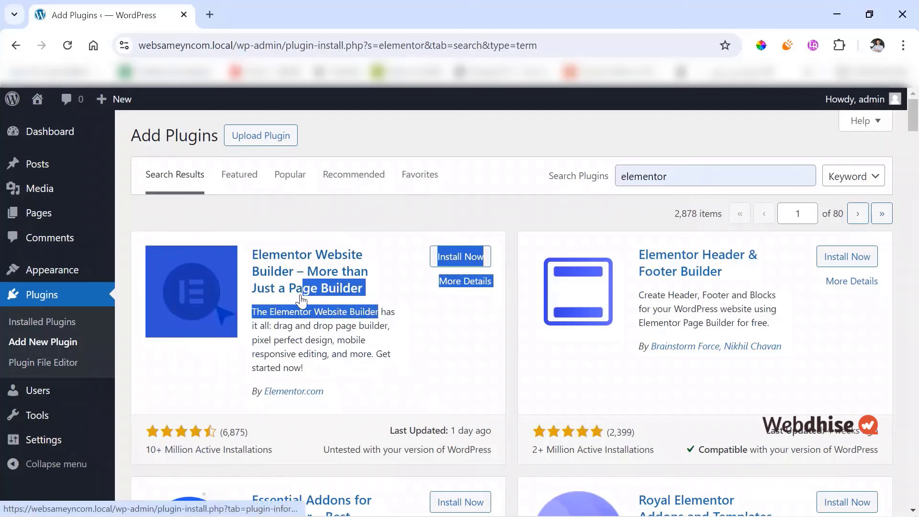
pyautogui.click(376, 302)
pyautogui.moveTo(376, 302); pyautogui.dragTo(287, 289)
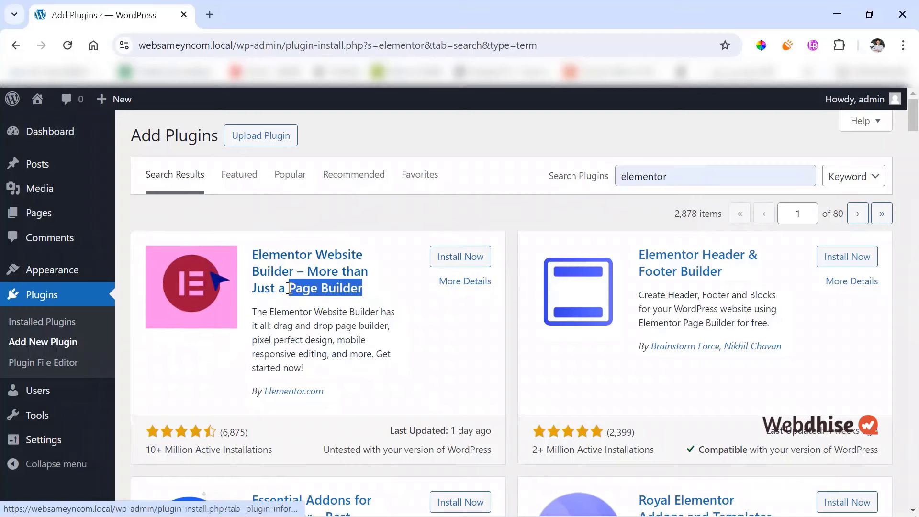
pyautogui.click(417, 317)
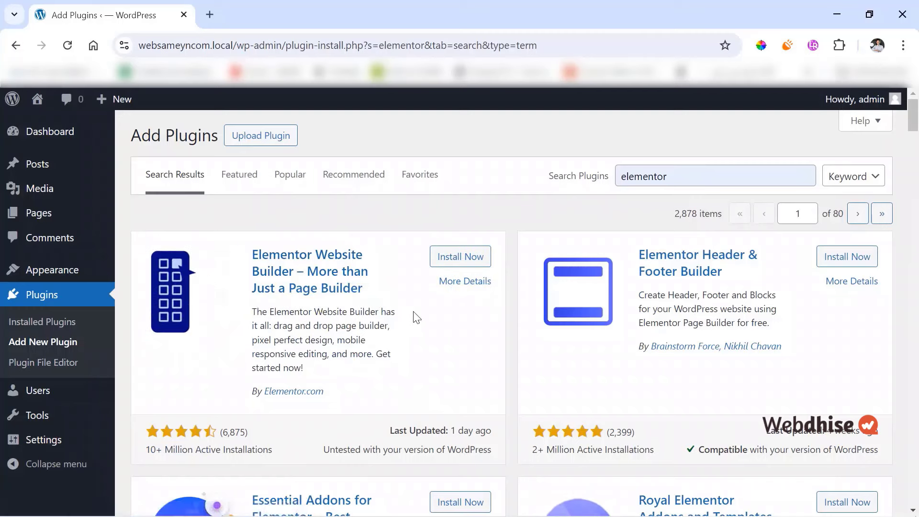
pyautogui.click(454, 261)
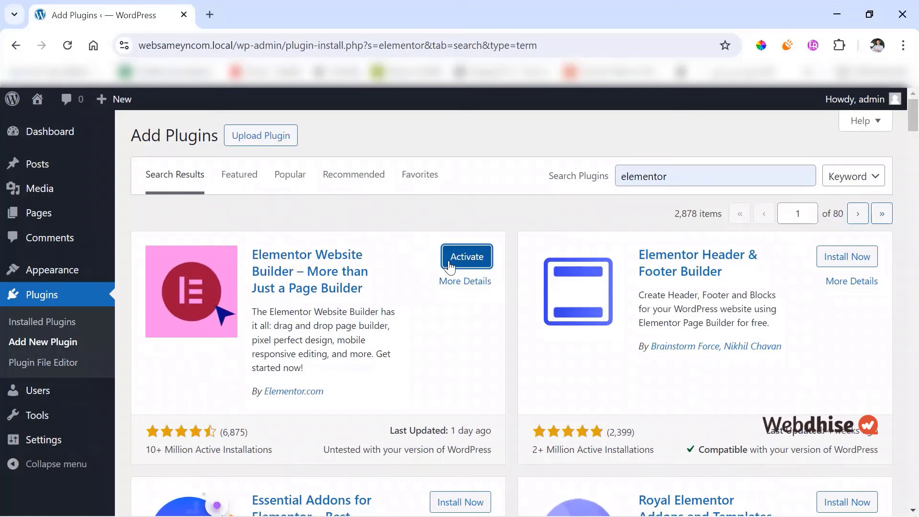
pyautogui.click(450, 265)
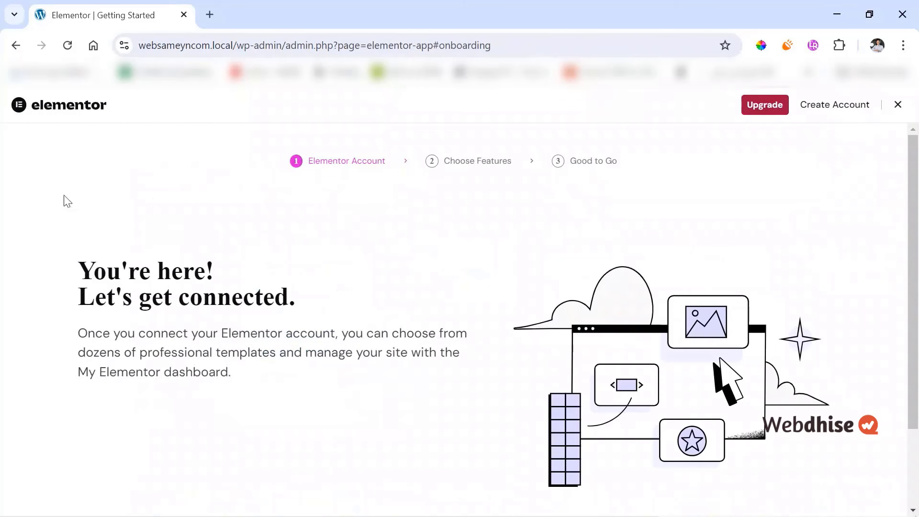
# Back in the elementor results, install Elementor Header & Footer Builder
pyautogui.click(11, 46)
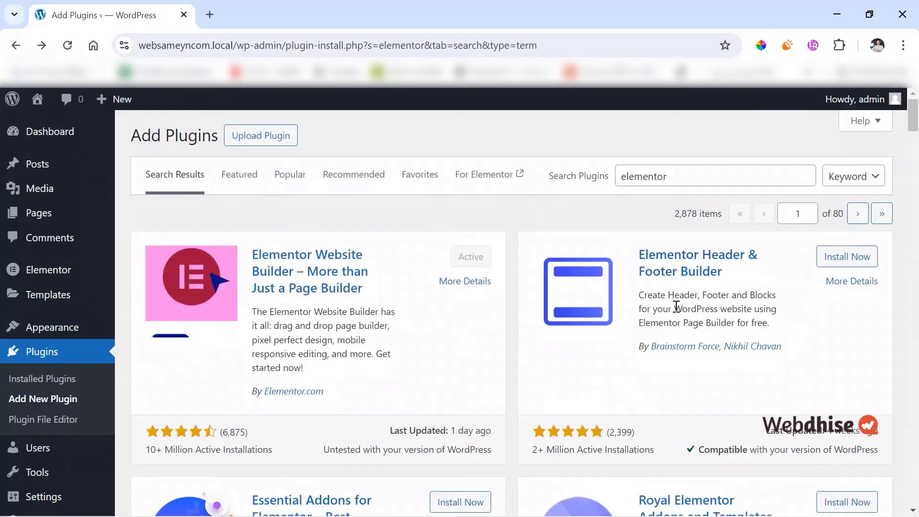
pyautogui.moveTo(821, 293); pyautogui.dragTo(644, 295)
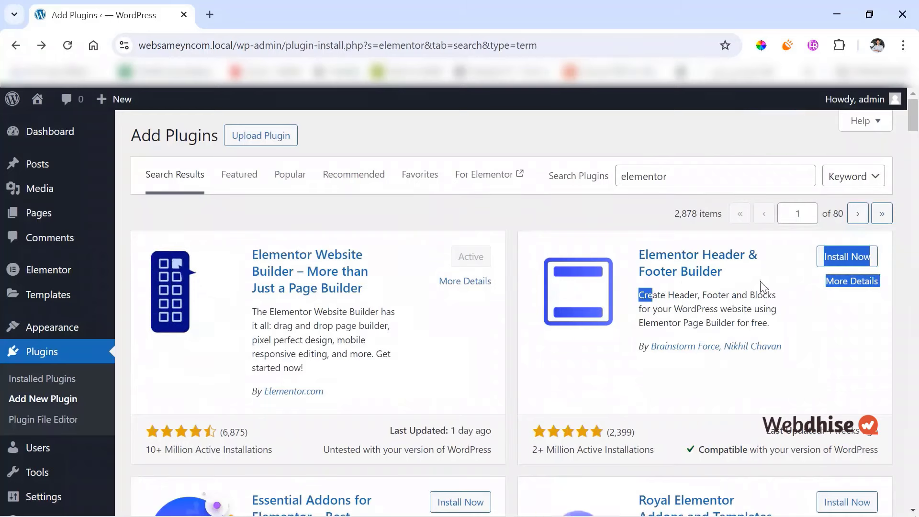
pyautogui.click(644, 295)
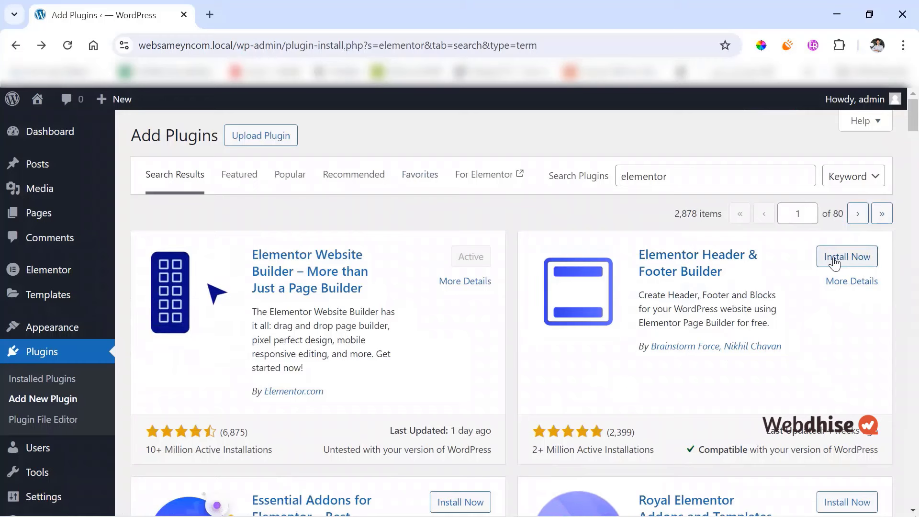
pyautogui.click(851, 260)
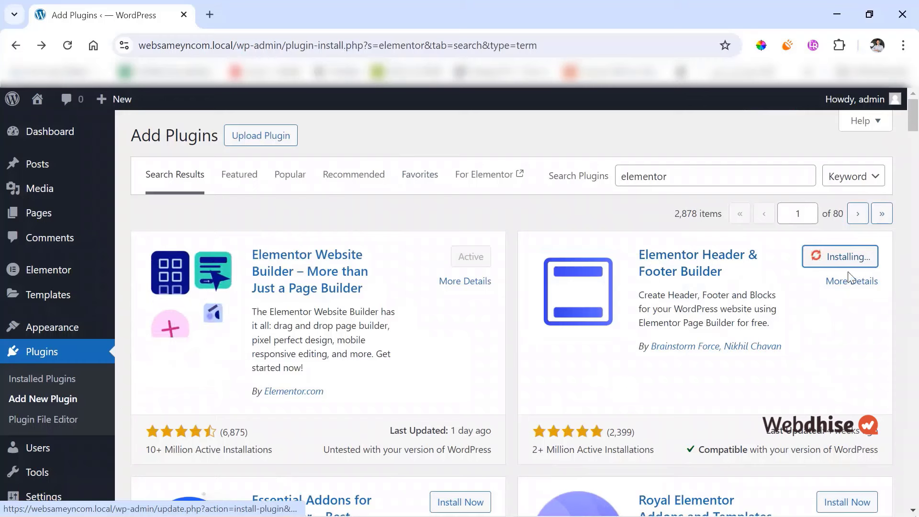
# Compare Elementor's installs and update date, then activate Header & Footer Builder
pyautogui.moveTo(532, 450); pyautogui.dragTo(653, 450)
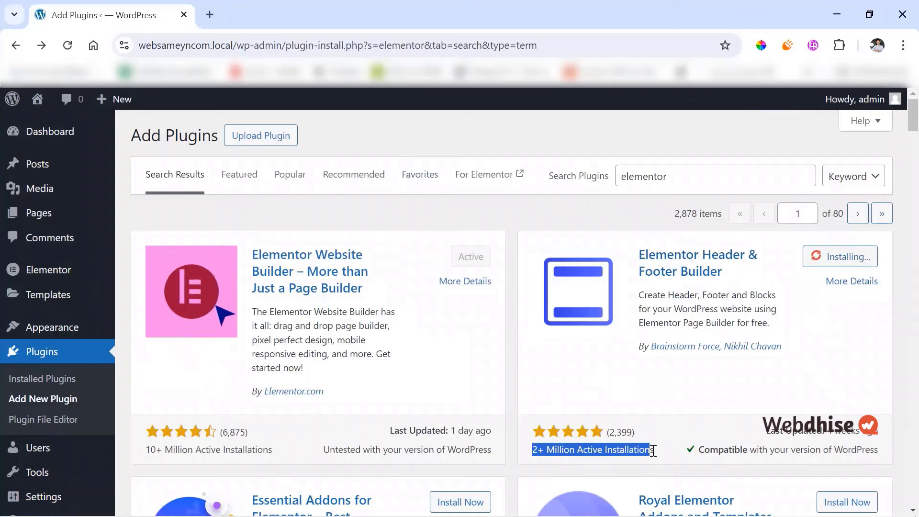
pyautogui.click(653, 451)
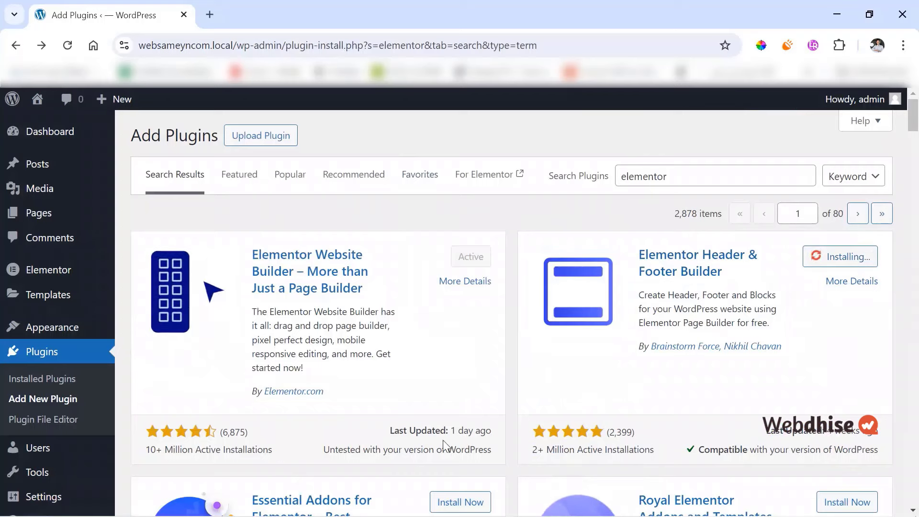
pyautogui.moveTo(390, 431); pyautogui.dragTo(491, 431)
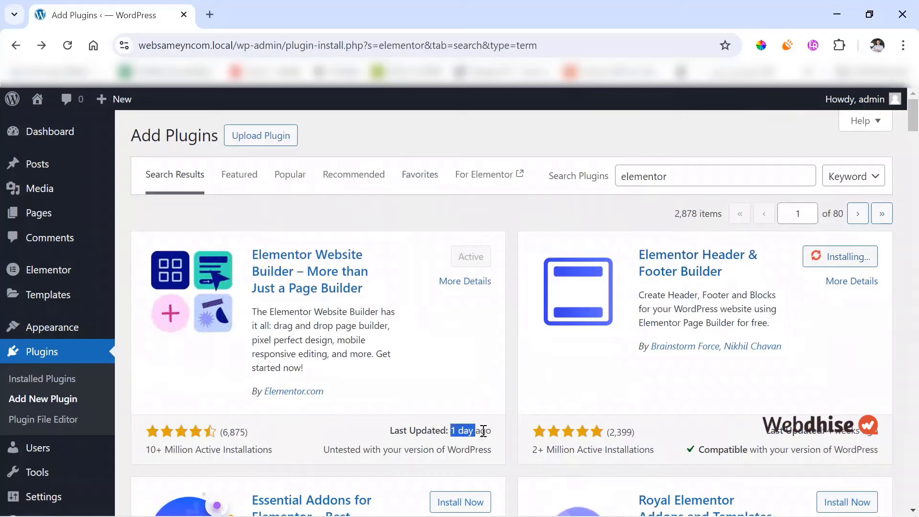
pyautogui.click(488, 431)
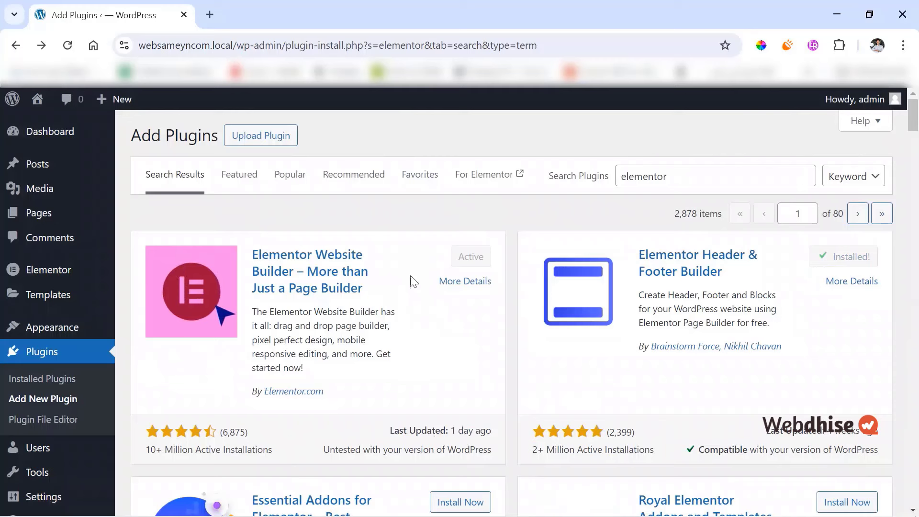
pyautogui.moveTo(411, 282); pyautogui.dragTo(252, 255)
pyautogui.click(401, 275)
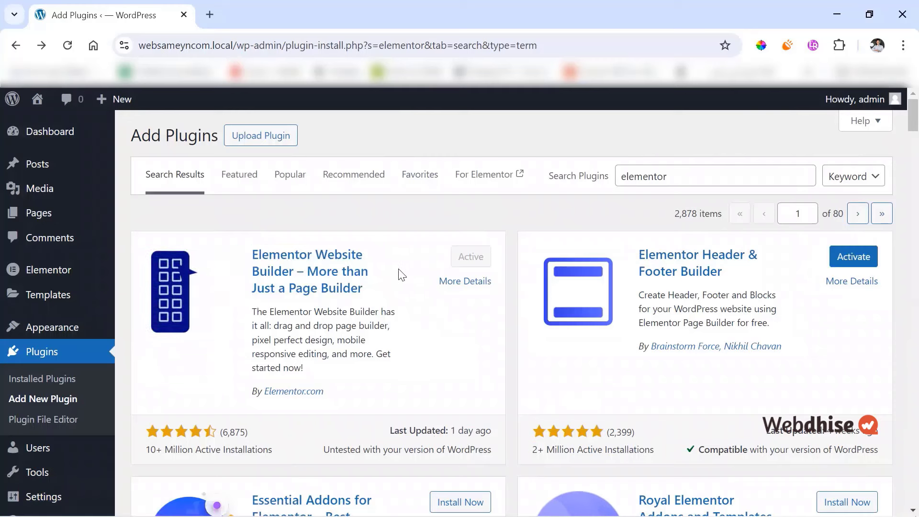
pyautogui.moveTo(252, 310)
pyautogui.mouseDown()
pyautogui.moveTo(355, 380)
pyautogui.moveTo(240, 338)
pyautogui.moveTo(252, 312)
pyautogui.mouseUp()
pyautogui.click(354, 379)
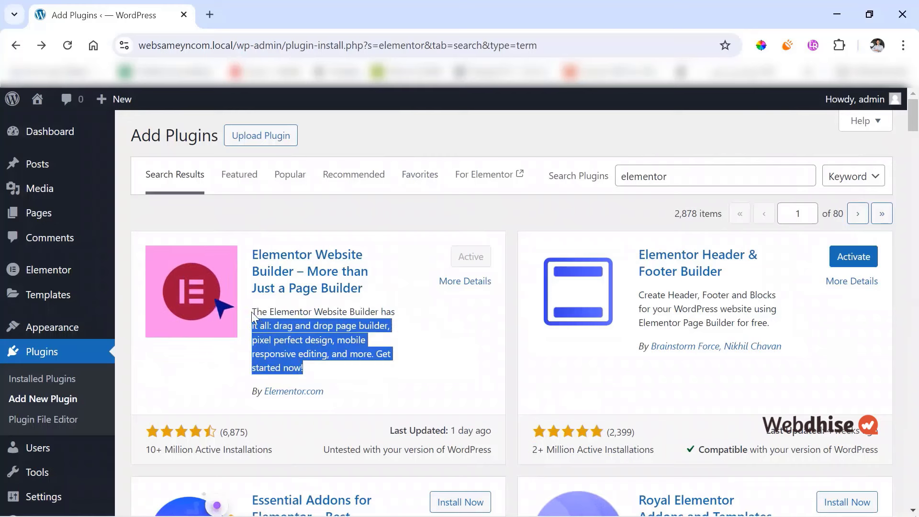
pyautogui.click(252, 314)
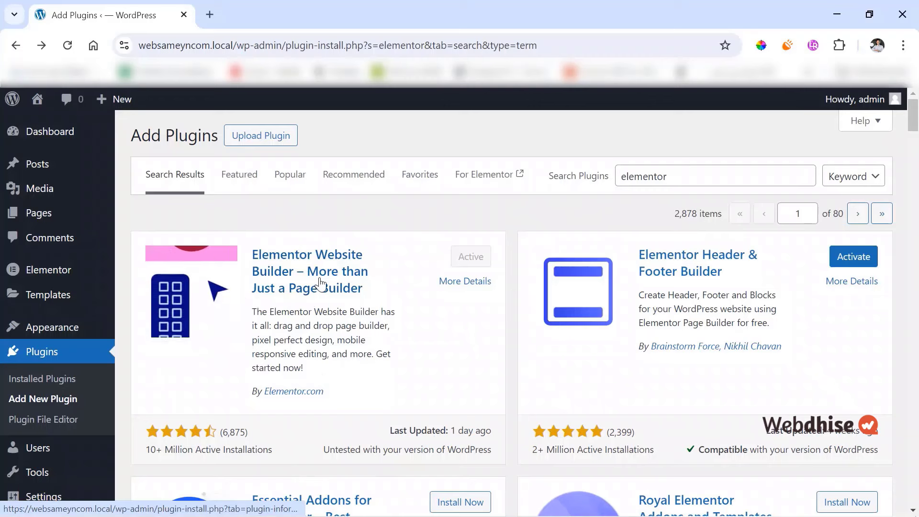
pyautogui.click(855, 258)
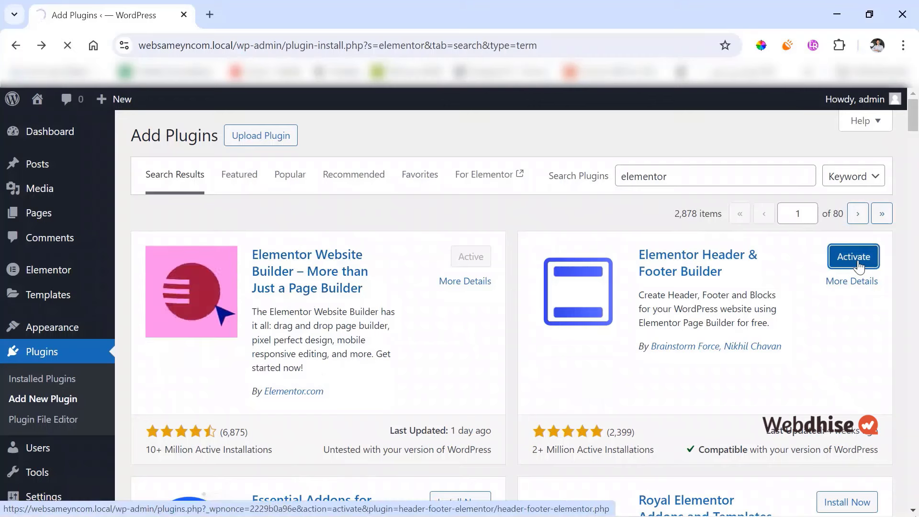
pyautogui.scroll(-2, 841, 299)
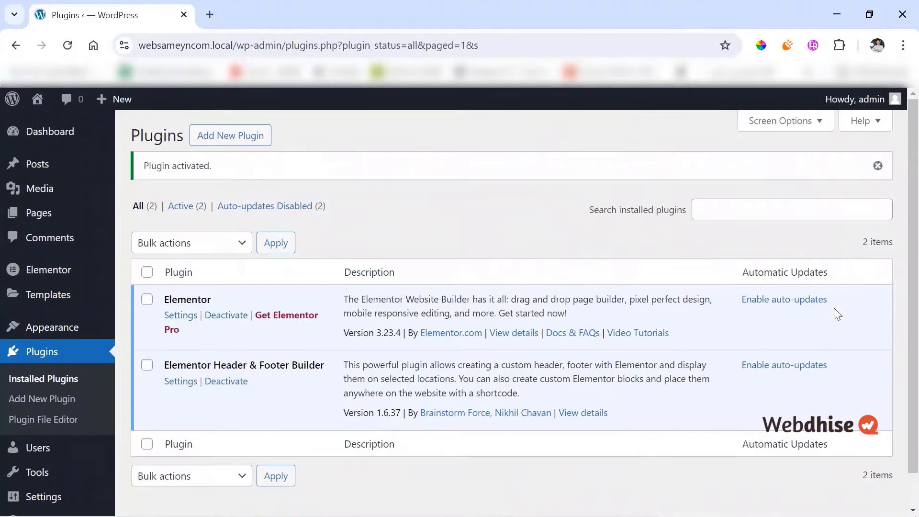
# Search new plugins for 'envato' and install Envato Elements
pyautogui.click(247, 144)
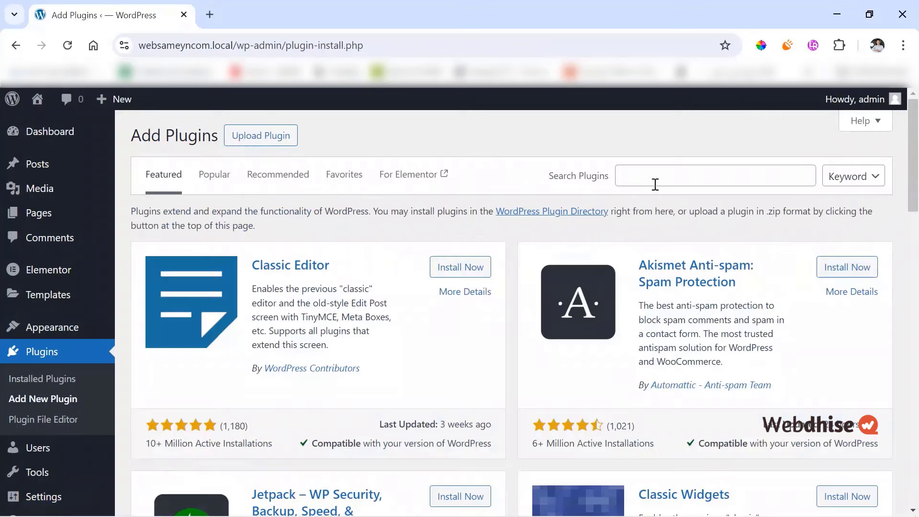
pyautogui.click(656, 183)
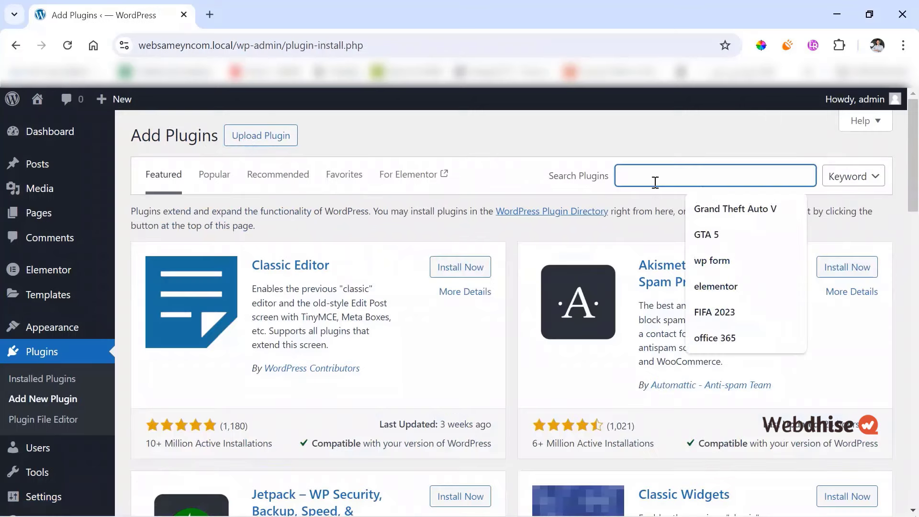
pyautogui.write('env')
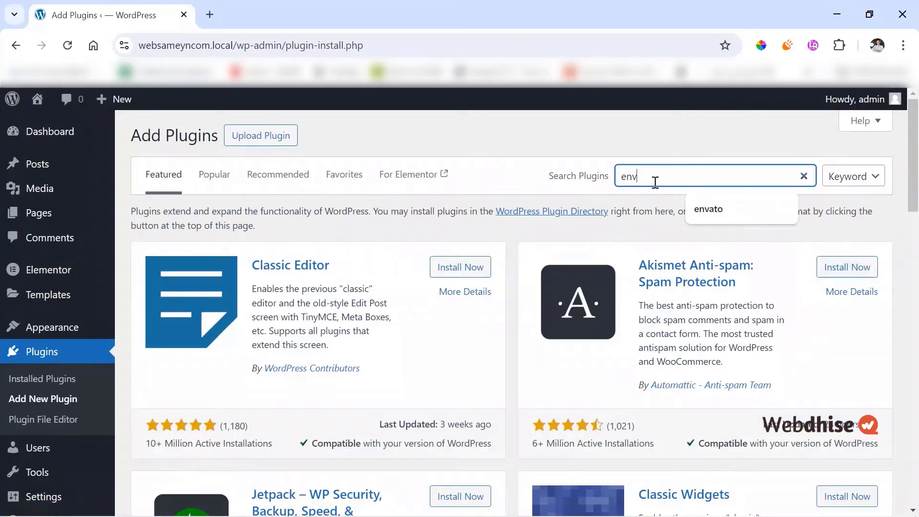
pyautogui.write('ato')
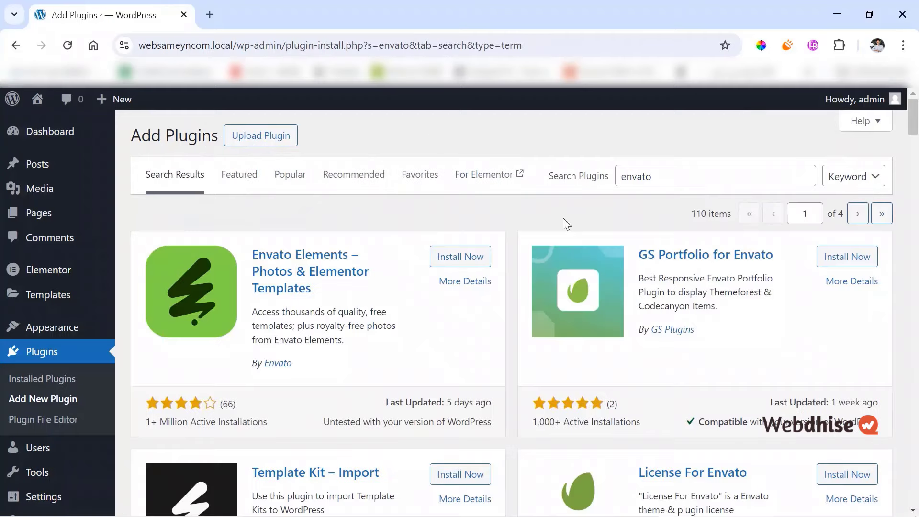
pyautogui.click(466, 259)
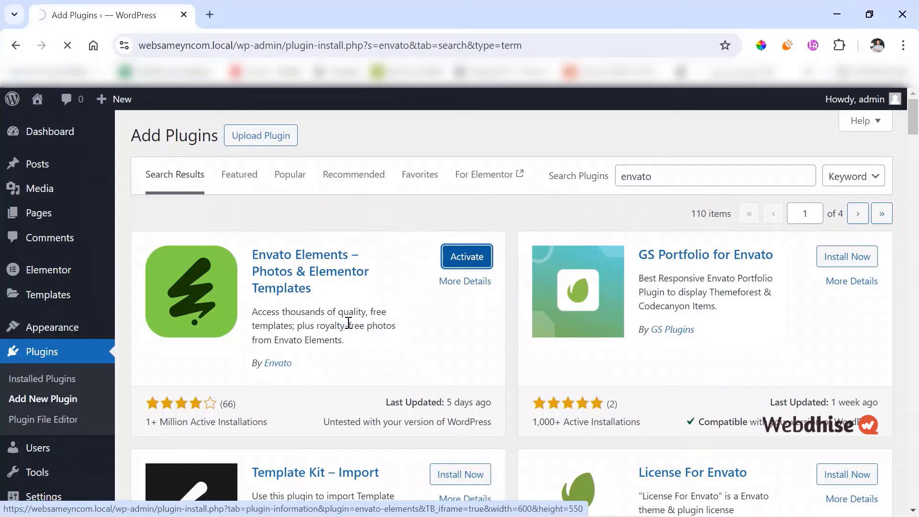
# Look over the Envato Elements name and Template Kits description in its listing
pyautogui.moveTo(343, 312); pyautogui.dragTo(302, 282)
pyautogui.click(356, 293)
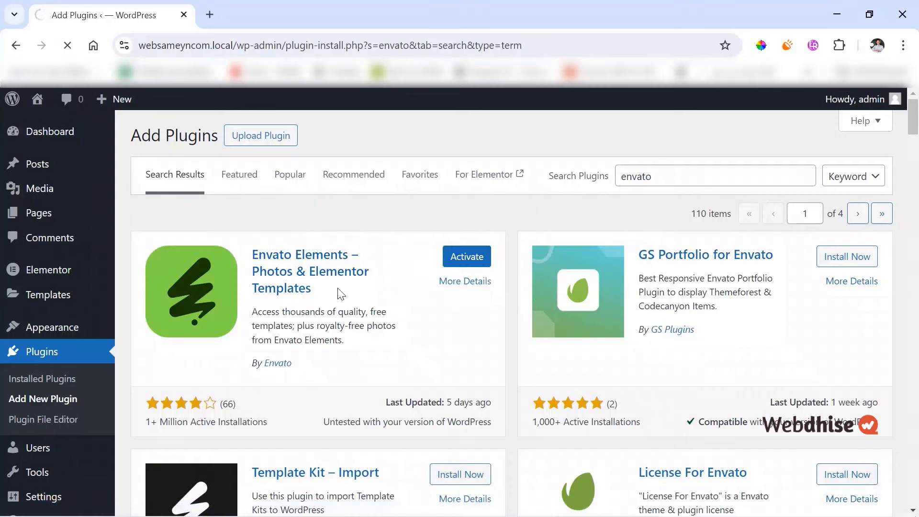
pyautogui.scroll(-2, 229, 408)
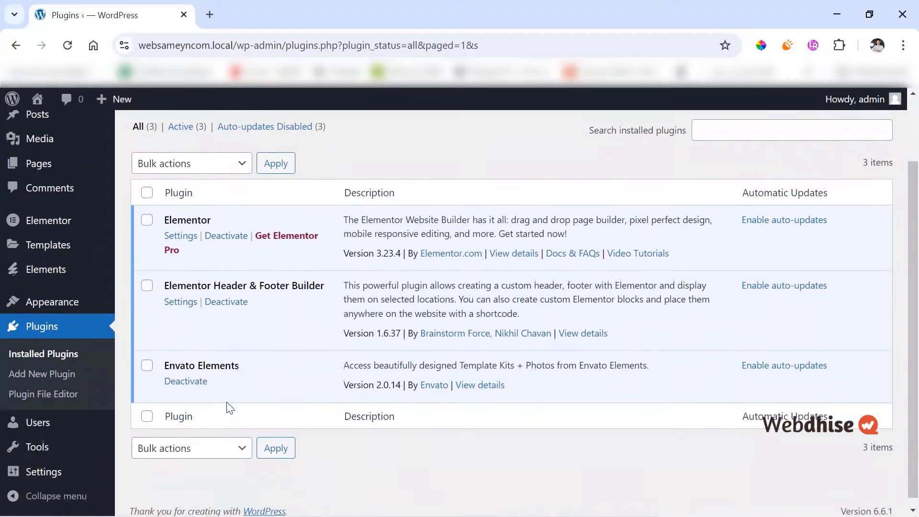
pyautogui.moveTo(261, 357); pyautogui.dragTo(207, 365)
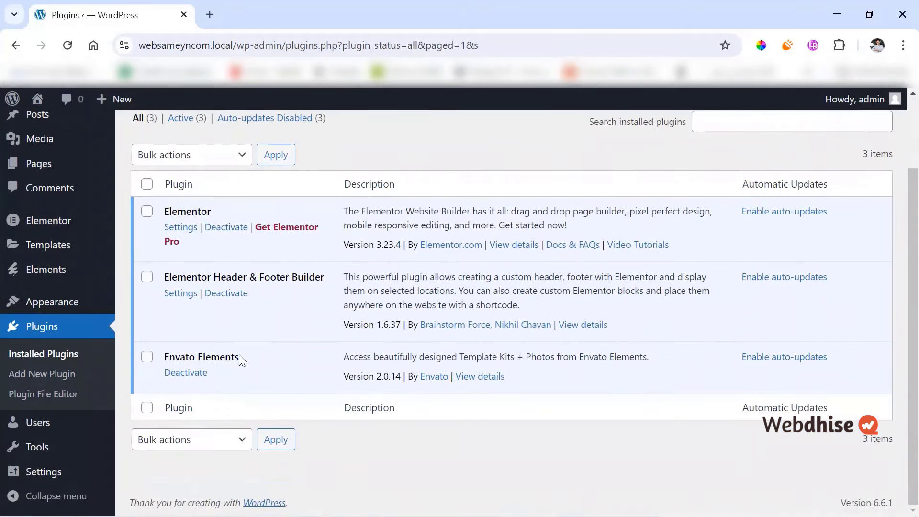
pyautogui.moveTo(239, 357); pyautogui.dragTo(162, 359)
pyautogui.click(277, 357)
pyautogui.moveTo(468, 359); pyautogui.dragTo(513, 352)
pyautogui.moveTo(454, 358); pyautogui.dragTo(472, 358)
pyautogui.click(479, 358)
pyautogui.scroll(2, 277, 267)
pyautogui.scroll(-2, 275, 292)
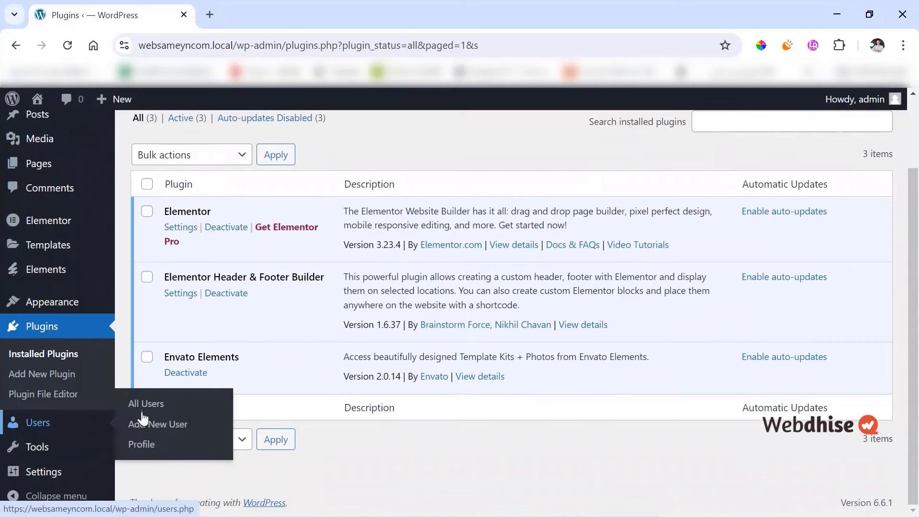
# Start a new user from the Users list and review the Add New User fields and generated password
pyautogui.click(37, 423)
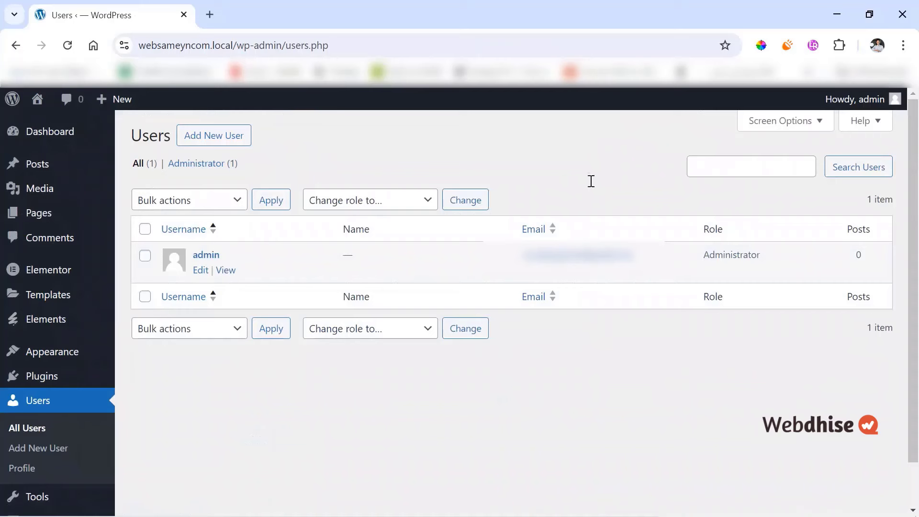
pyautogui.moveTo(846, 106)
pyautogui.click(225, 135)
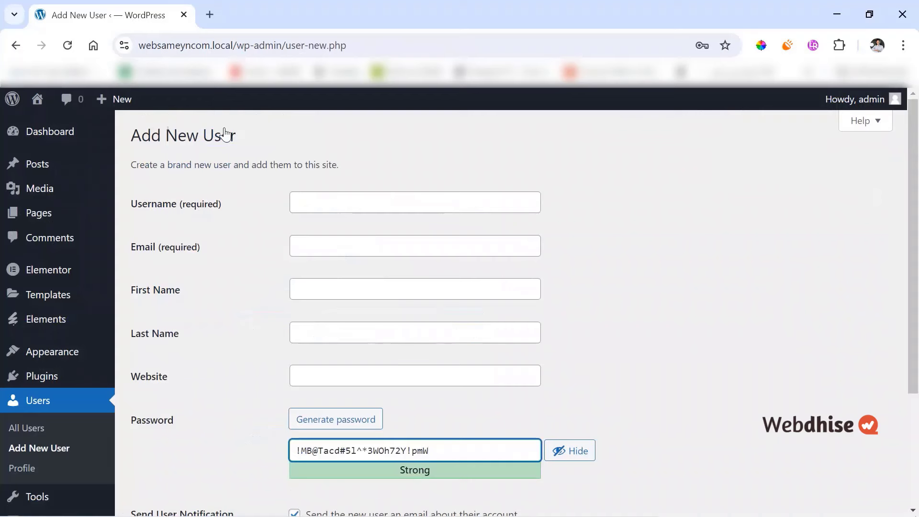
pyautogui.moveTo(172, 204); pyautogui.dragTo(186, 201)
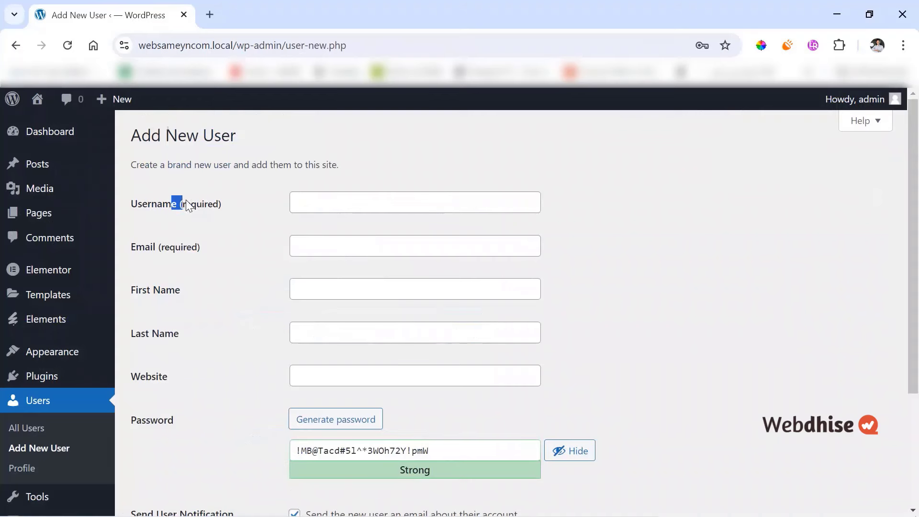
pyautogui.click(179, 242)
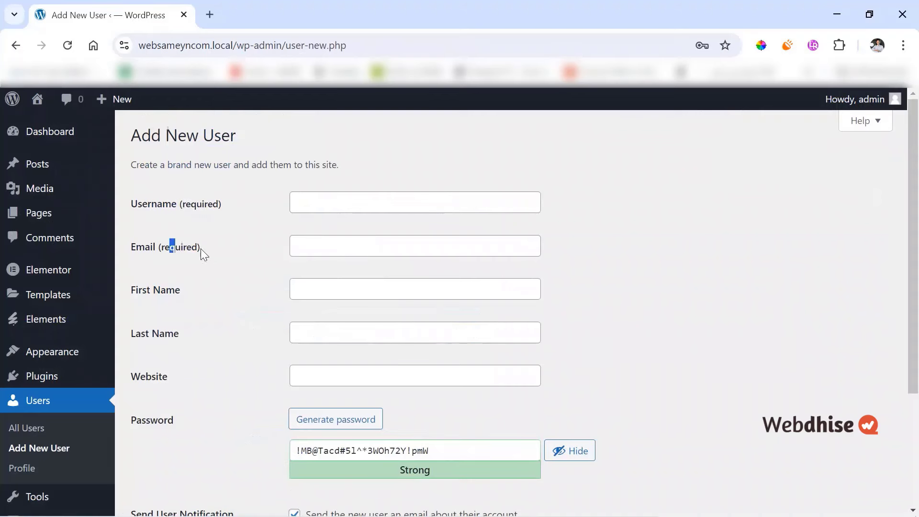
pyautogui.click(311, 202)
pyautogui.click(263, 228)
pyautogui.click(310, 247)
pyautogui.click(239, 249)
pyautogui.scroll(-3, 362, 217)
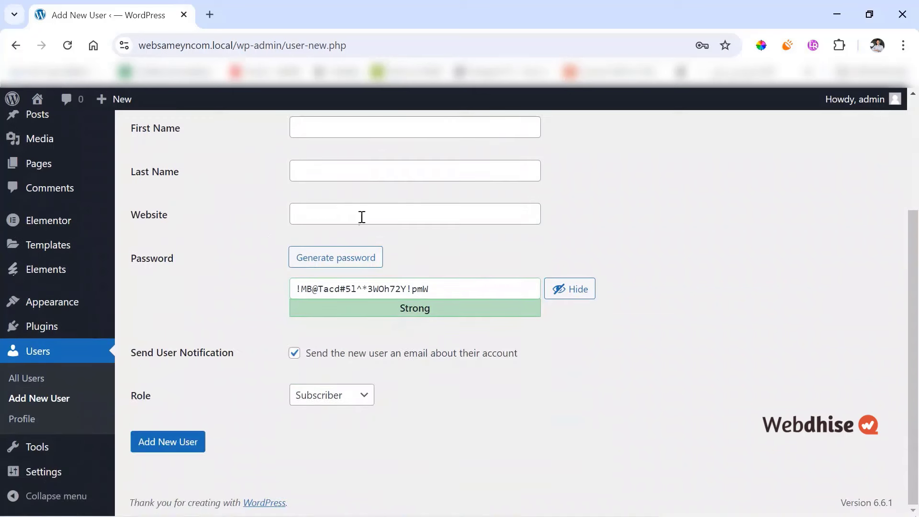
pyautogui.doubleClick(337, 287)
pyautogui.click(271, 293)
# Set the new user's role to Author after trying Administrator and Editor
pyautogui.click(320, 425)
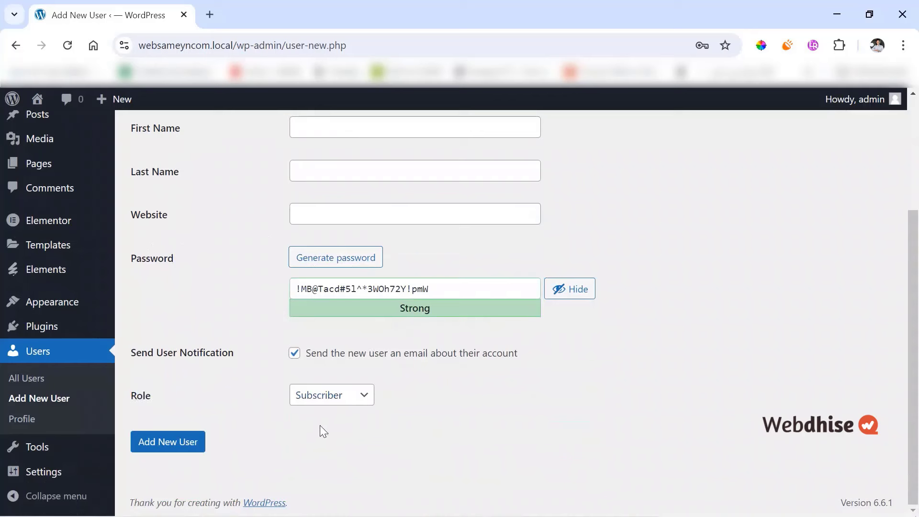
pyautogui.click(335, 397)
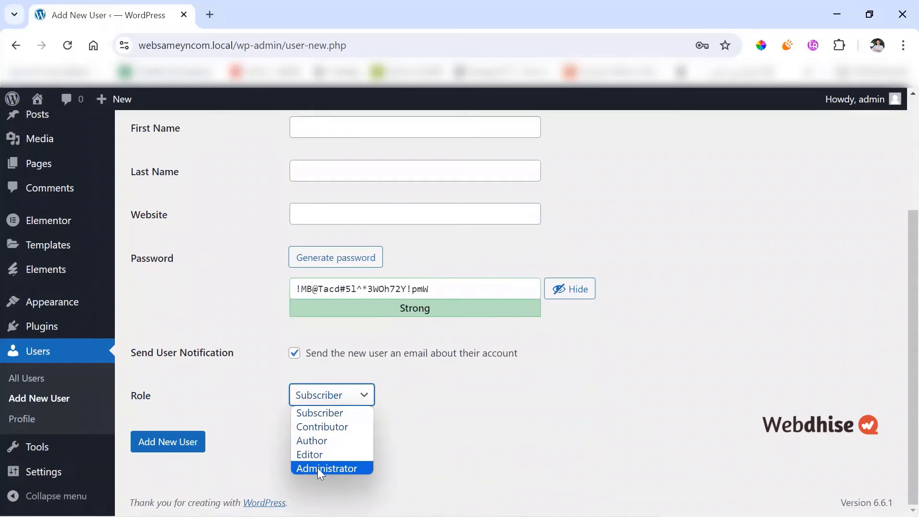
pyautogui.click(303, 469)
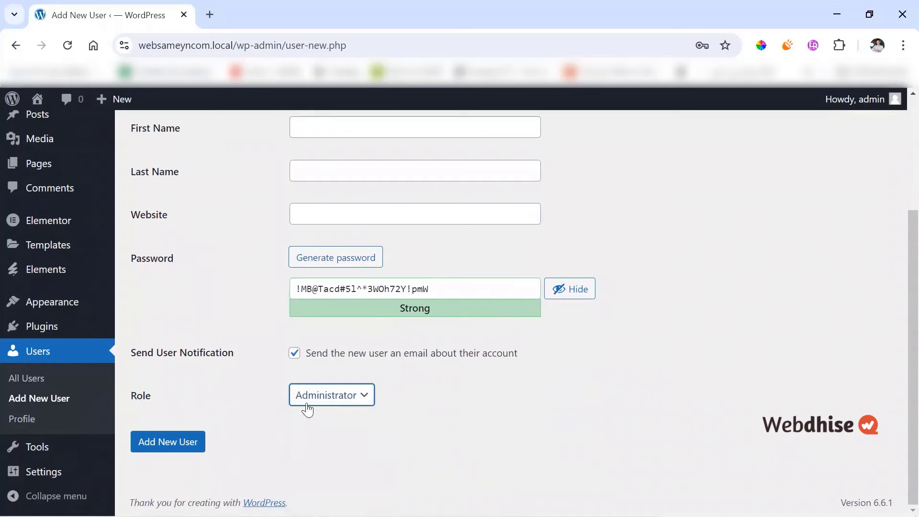
pyautogui.click(324, 399)
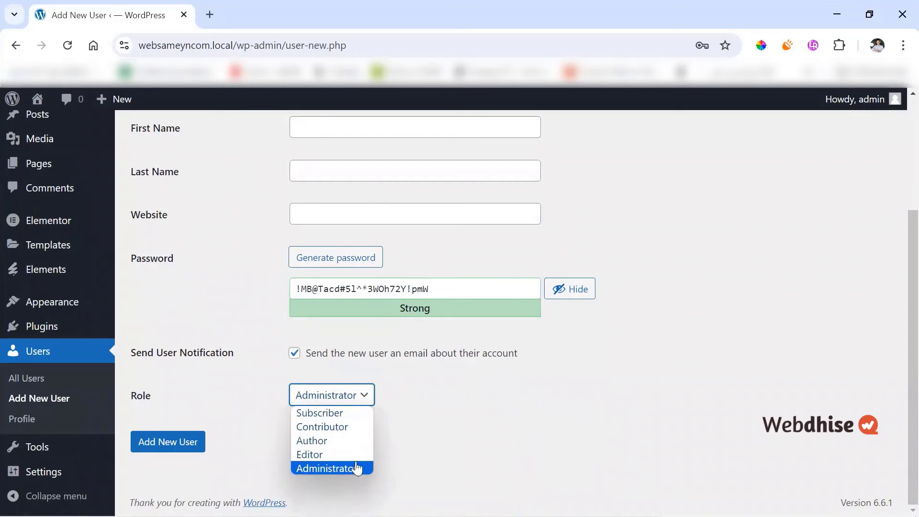
pyautogui.click(359, 468)
pyautogui.click(331, 397)
pyautogui.click(320, 455)
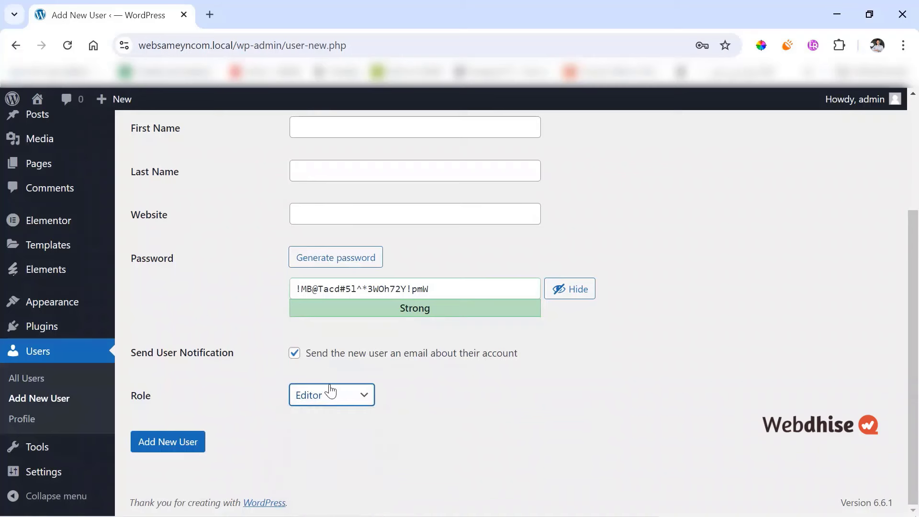
pyautogui.click(329, 393)
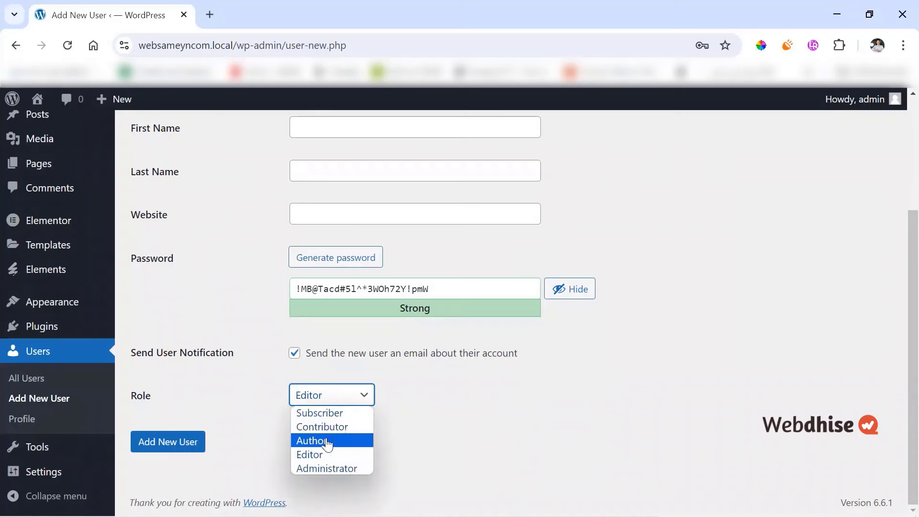
pyautogui.click(312, 441)
pyautogui.click(330, 395)
pyautogui.click(431, 413)
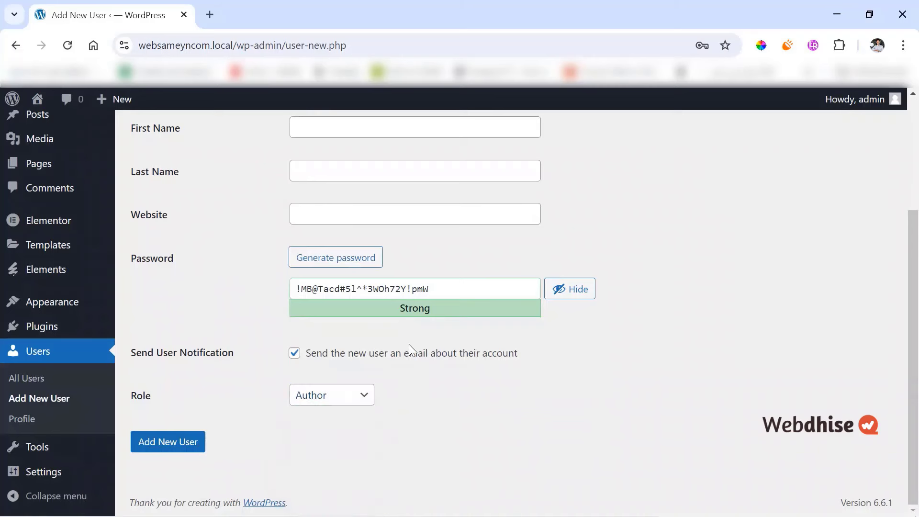
pyautogui.scroll(4, 412, 349)
pyautogui.scroll(-2, 223, 364)
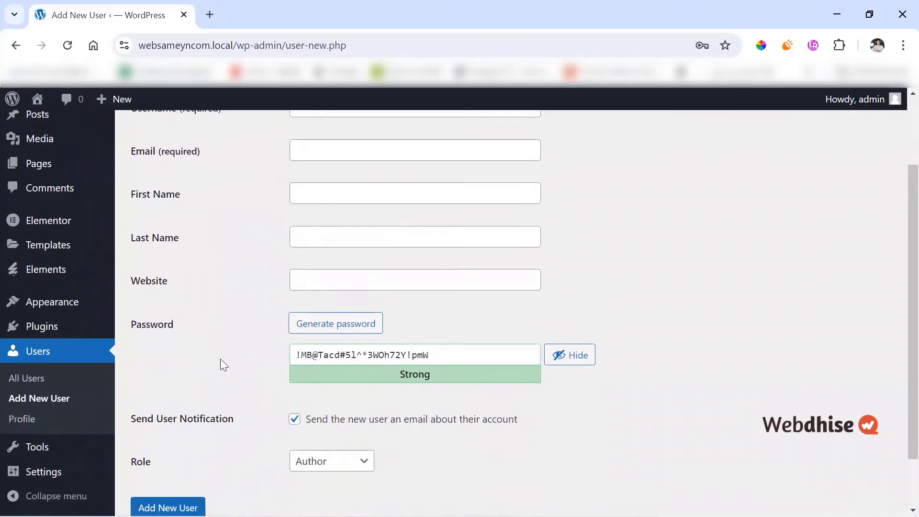
pyautogui.scroll(2, 221, 359)
pyautogui.scroll(-3, 220, 358)
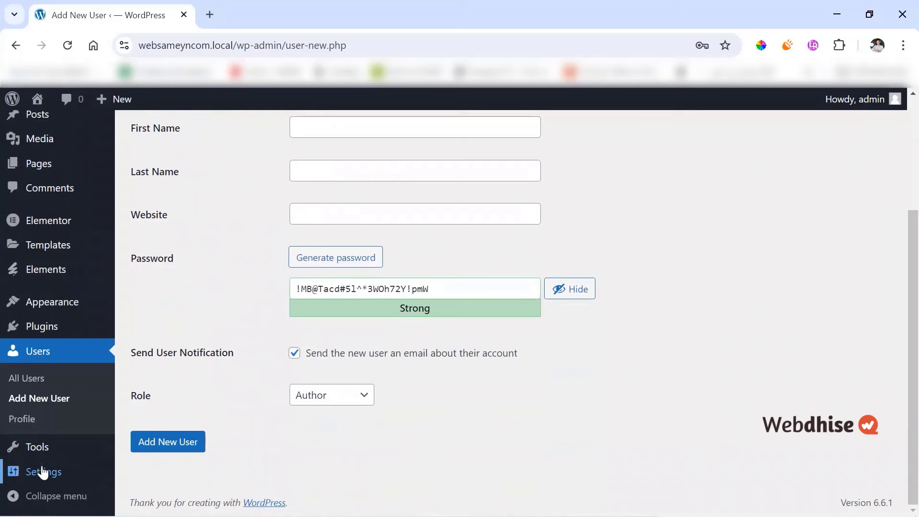
# Head to Tools and confirm leaving the unsaved new-user form
pyautogui.click(51, 453)
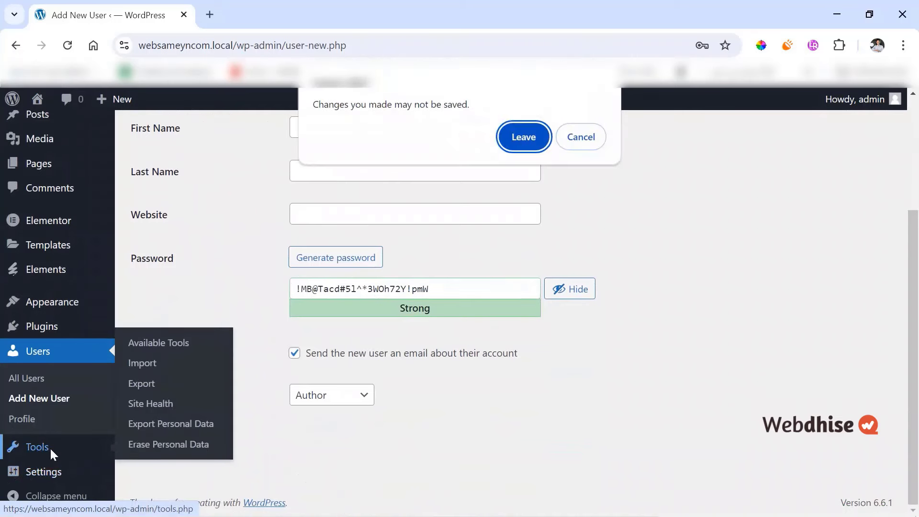
pyautogui.click(527, 136)
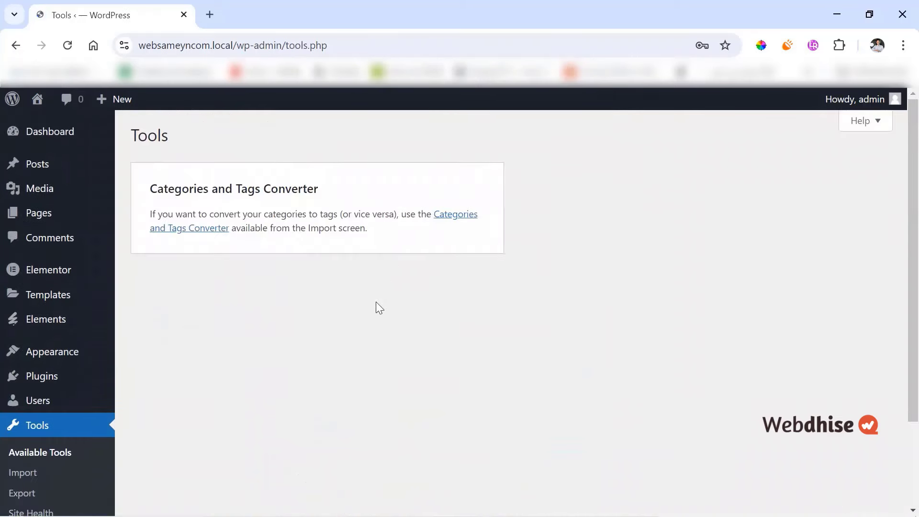
pyautogui.scroll(-2, 509, 284)
pyautogui.scroll(2, 284, 304)
pyautogui.scroll(-2, 284, 303)
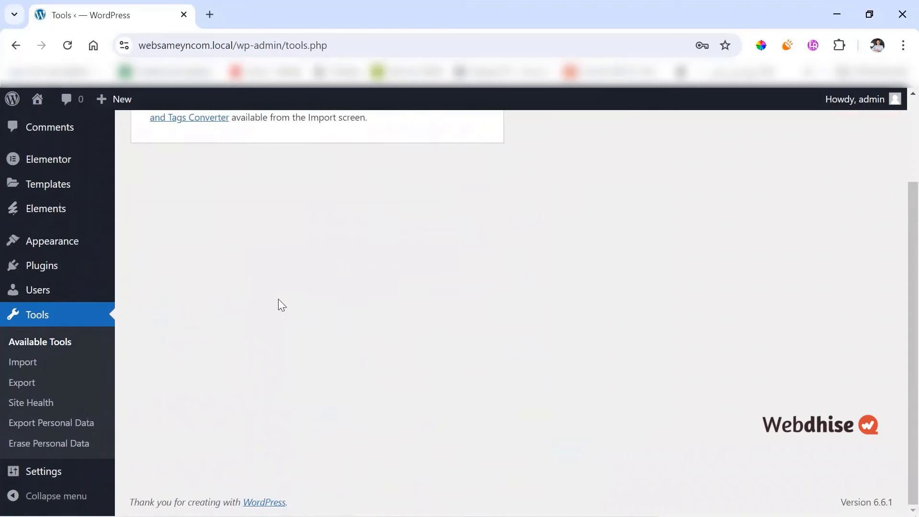
# Go to Settings > General and focus the empty Site Title field
pyautogui.click(46, 470)
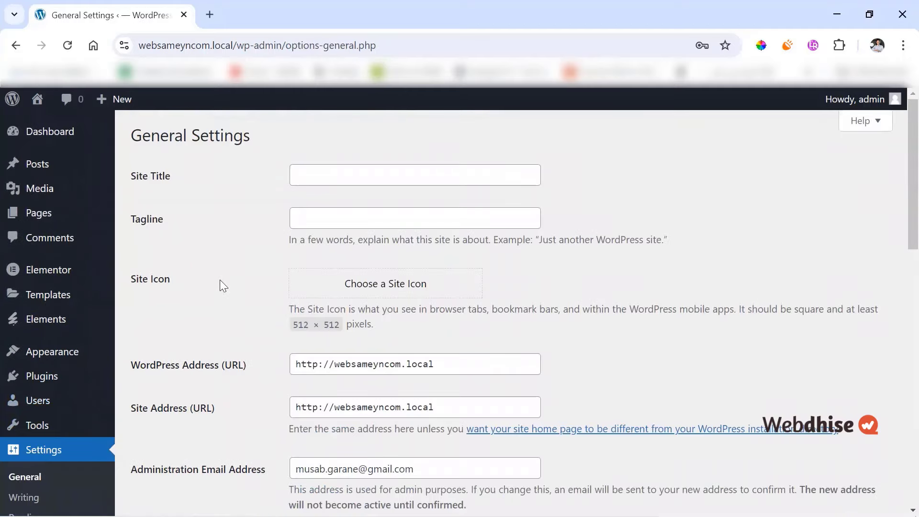
pyautogui.scroll(-15, 261, 292)
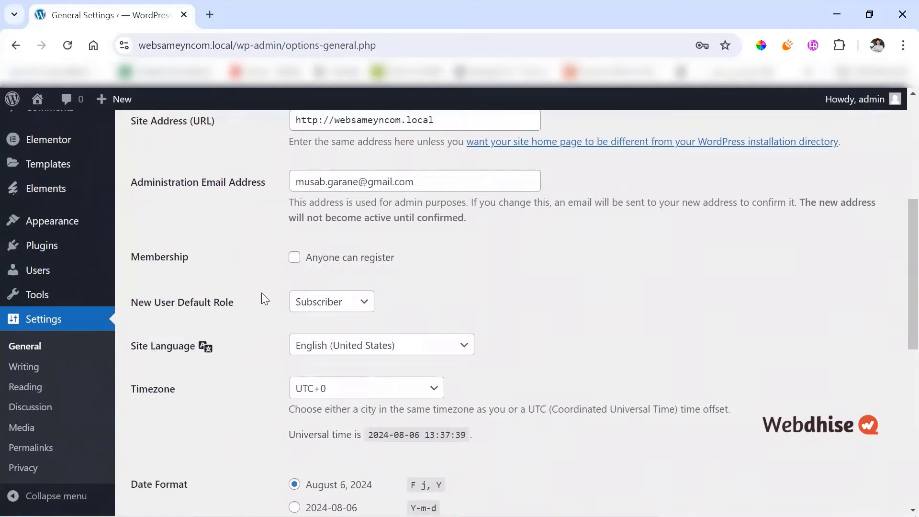
pyautogui.scroll(15, 263, 292)
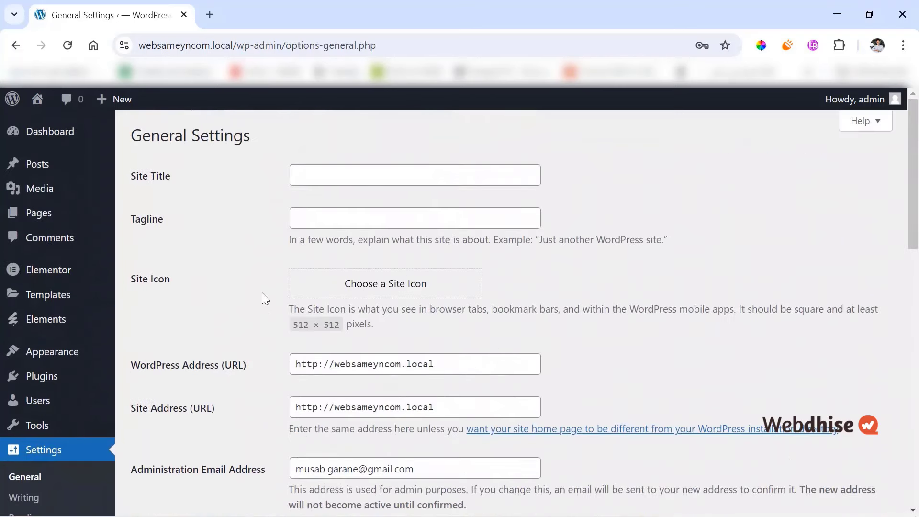
pyautogui.click(326, 174)
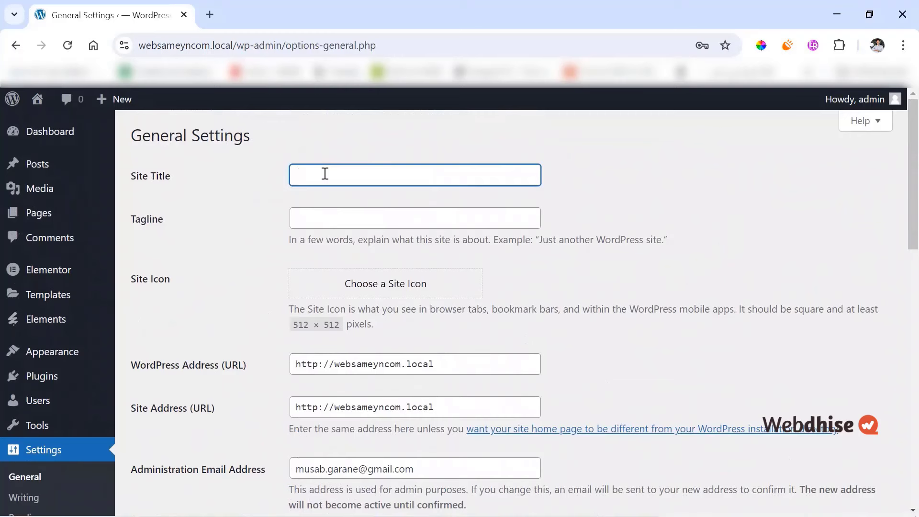
# Enter 'Web Sameyn' as the Site Title, correcting typos
pyautogui.write('Wo')
pyautogui.press('BackSpace')
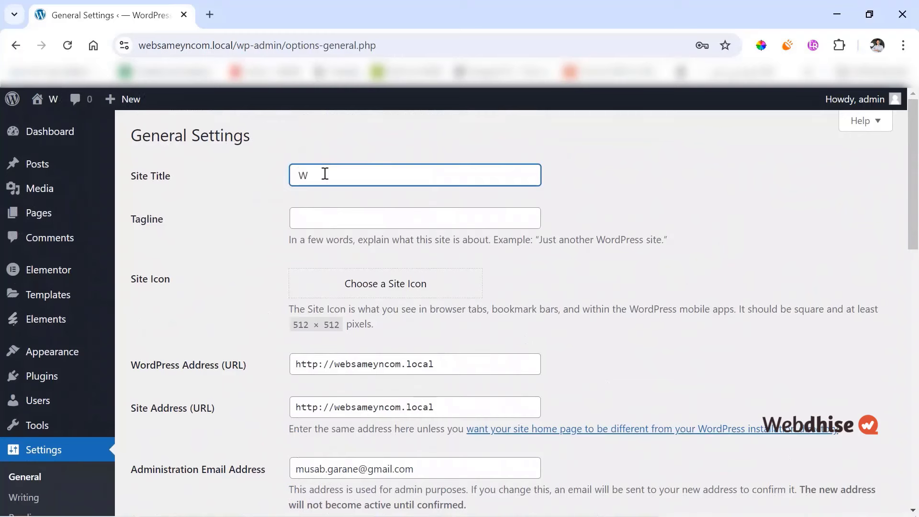
pyautogui.write('eb SA')
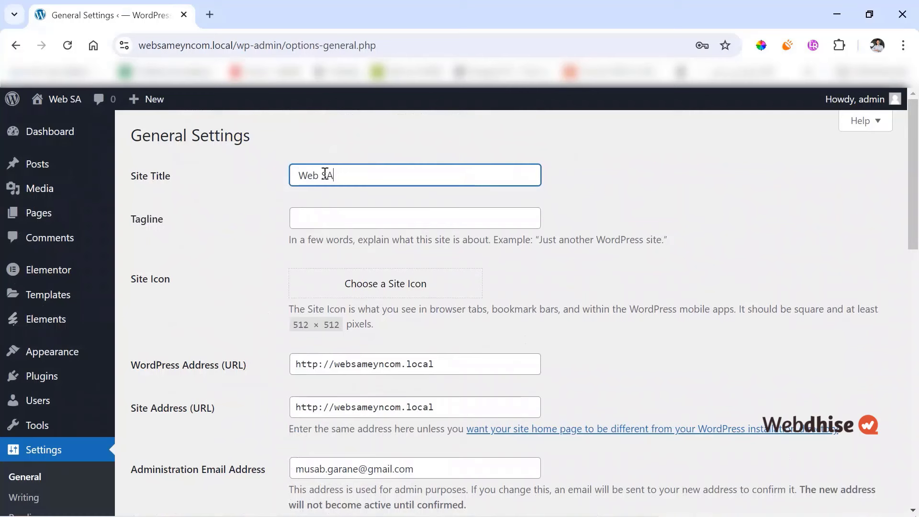
pyautogui.press('BackSpace')
pyautogui.write('ameyn')
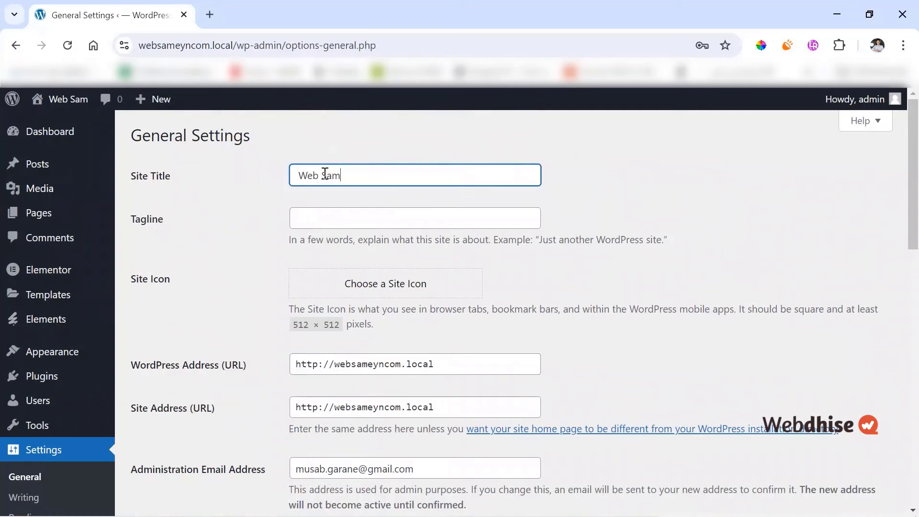
# Begin typing the 'BEST TRAVEL AGENCY' tagline in the Tagline field
pyautogui.click(339, 209)
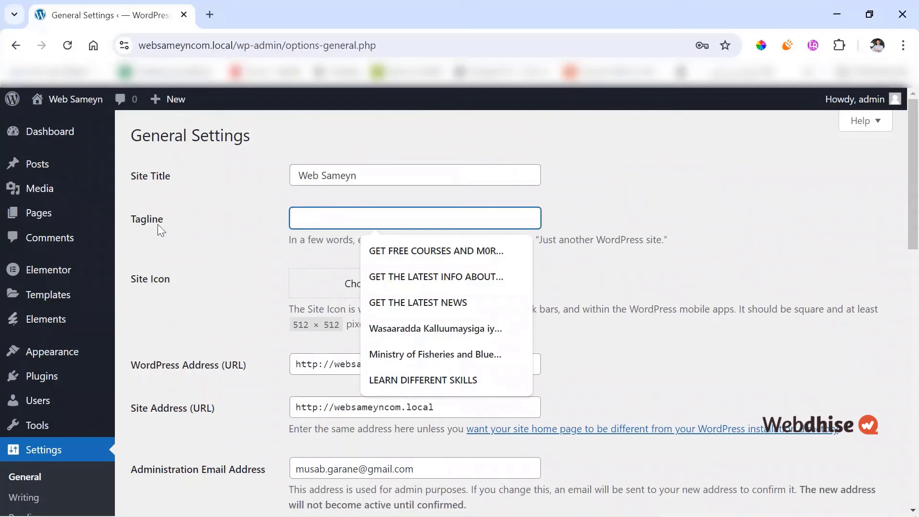
pyautogui.moveTo(147, 221); pyautogui.dragTo(193, 219)
pyautogui.click(137, 224)
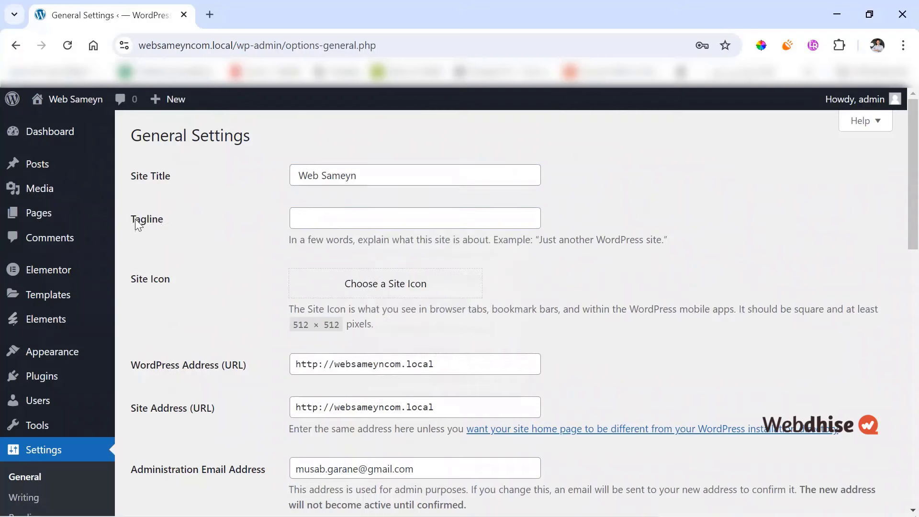
pyautogui.click(215, 212)
pyautogui.click(220, 223)
pyautogui.moveTo(285, 241); pyautogui.dragTo(550, 240)
pyautogui.click(551, 240)
pyautogui.moveTo(453, 240); pyautogui.dragTo(513, 237)
pyautogui.click(514, 237)
pyautogui.click(425, 214)
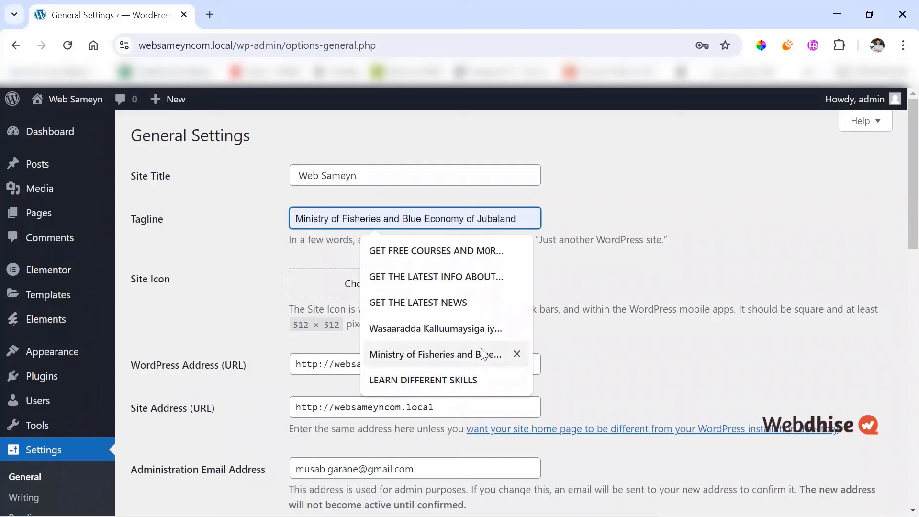
pyautogui.click(670, 253)
pyautogui.click(449, 221)
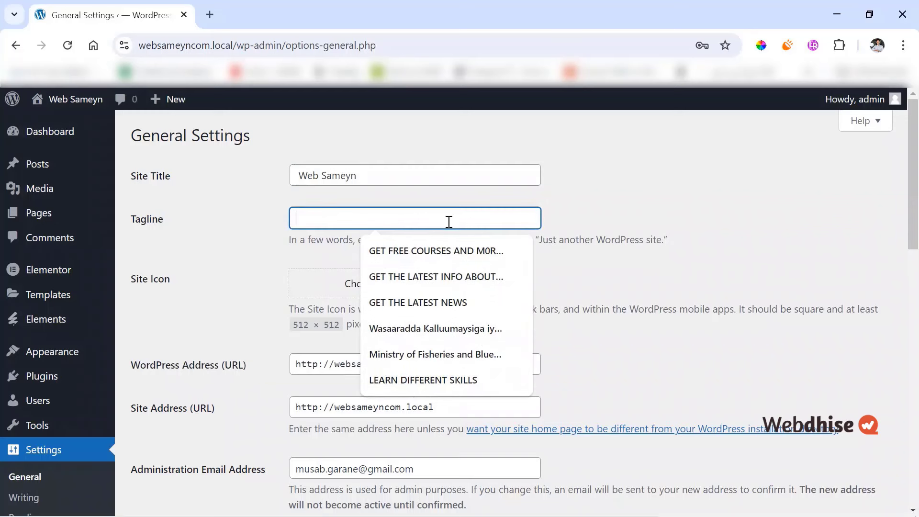
pyautogui.write('BEST TRAVEL AGENCY')
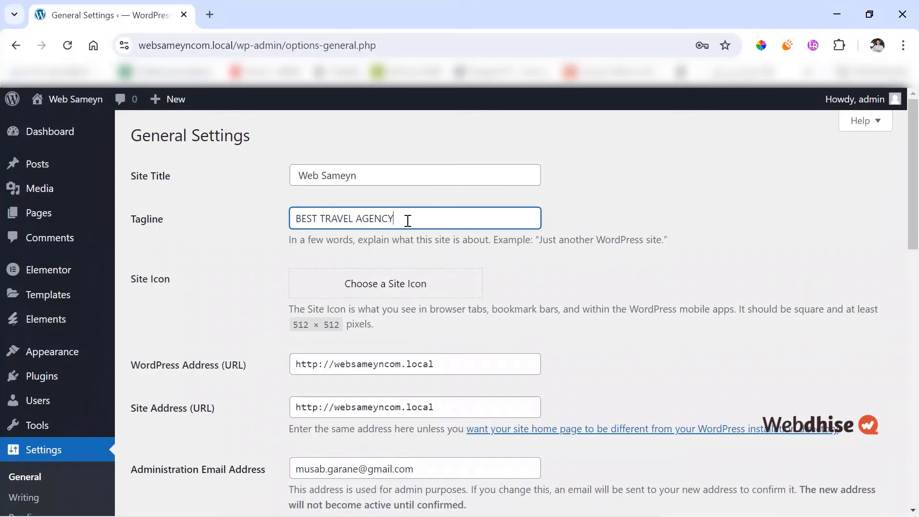
# Review the tagline, site address, admin email and Membership settings on General Settings
pyautogui.tripleClick(407, 221)
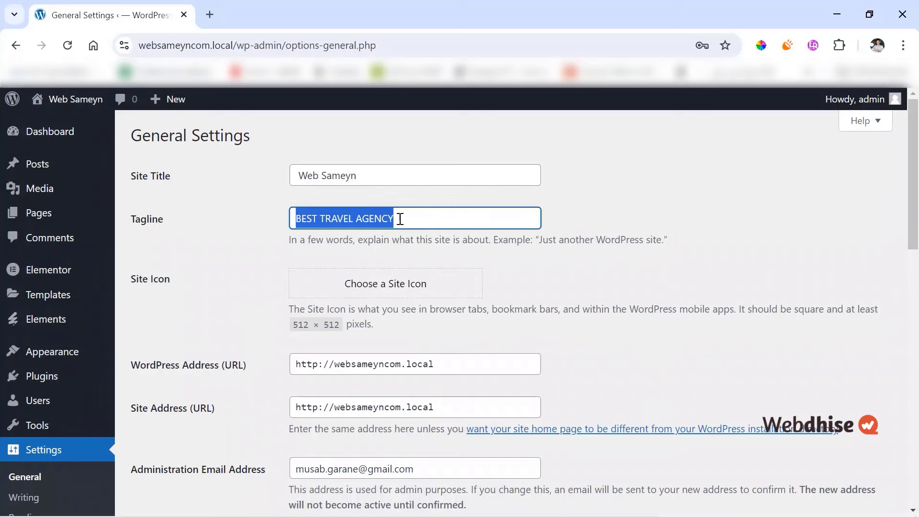
pyautogui.click(640, 273)
pyautogui.scroll(-4, 657, 287)
pyautogui.moveTo(215, 173); pyautogui.dragTo(249, 174)
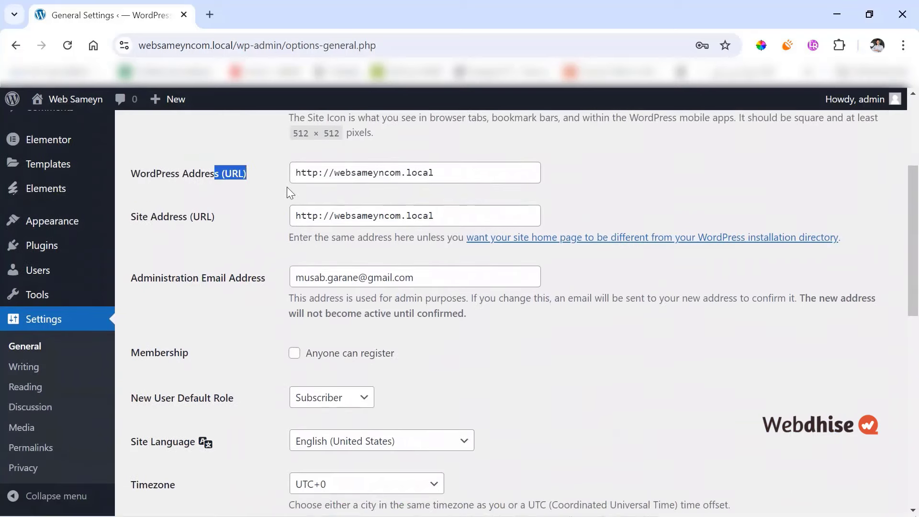
pyautogui.click(386, 221)
pyautogui.scroll(-2, 383, 235)
pyautogui.moveTo(169, 183); pyautogui.dragTo(268, 187)
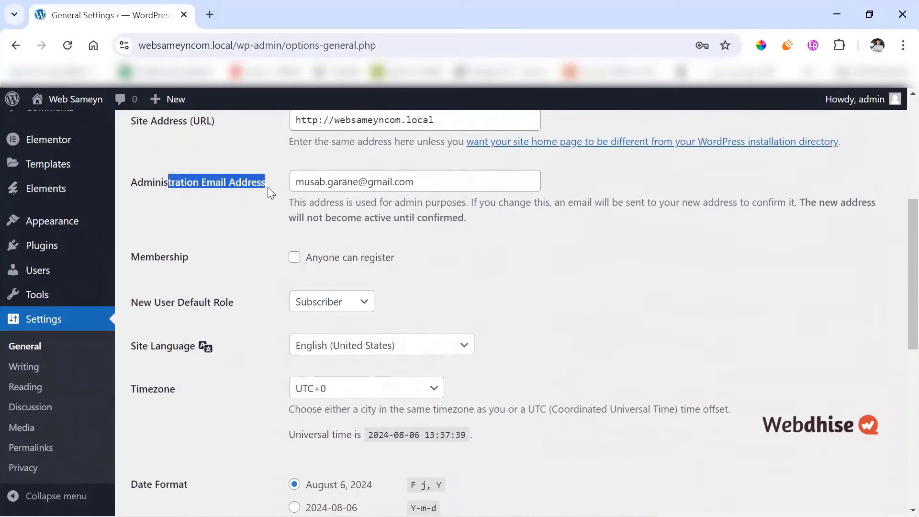
pyautogui.click(268, 186)
pyautogui.scroll(-2, 692, 295)
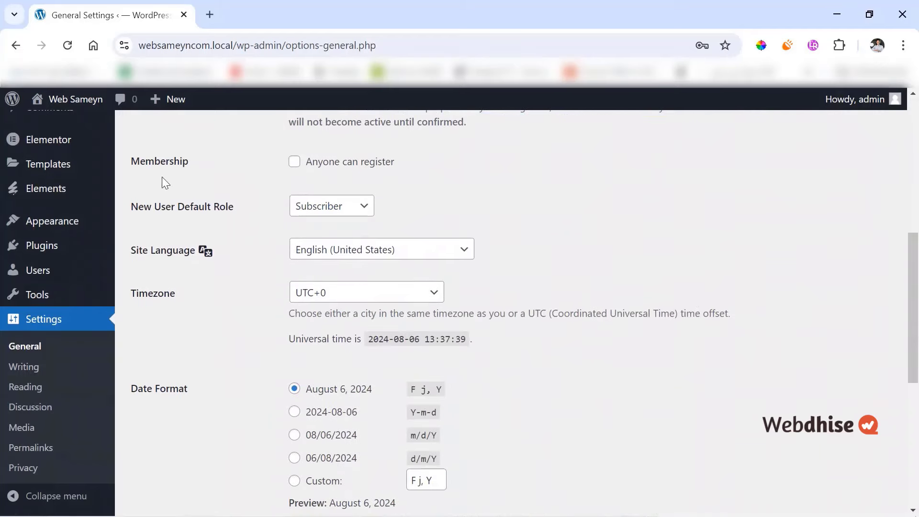
pyautogui.moveTo(134, 160); pyautogui.dragTo(179, 164)
pyautogui.click(185, 167)
# Enable 'Anyone can register' and save the general settings
pyautogui.click(294, 162)
pyautogui.moveTo(324, 163); pyautogui.dragTo(420, 166)
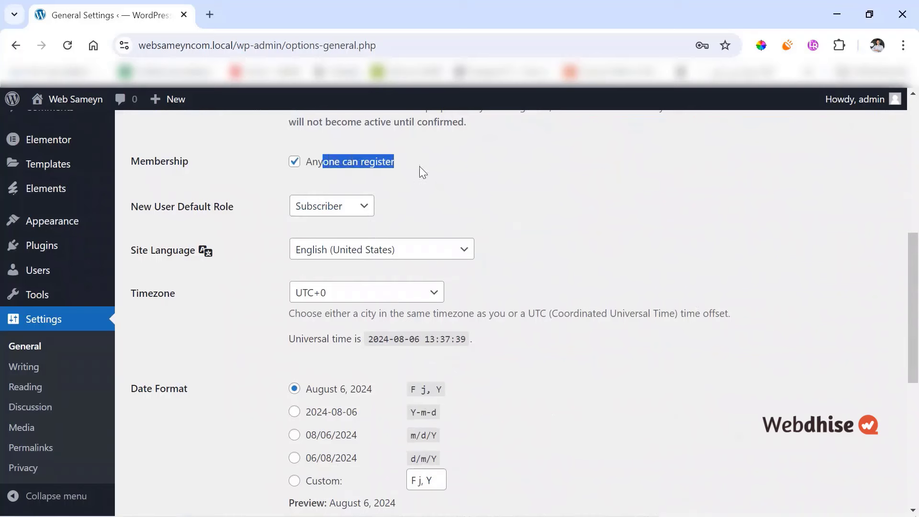
pyautogui.click(419, 166)
pyautogui.scroll(-4, 426, 173)
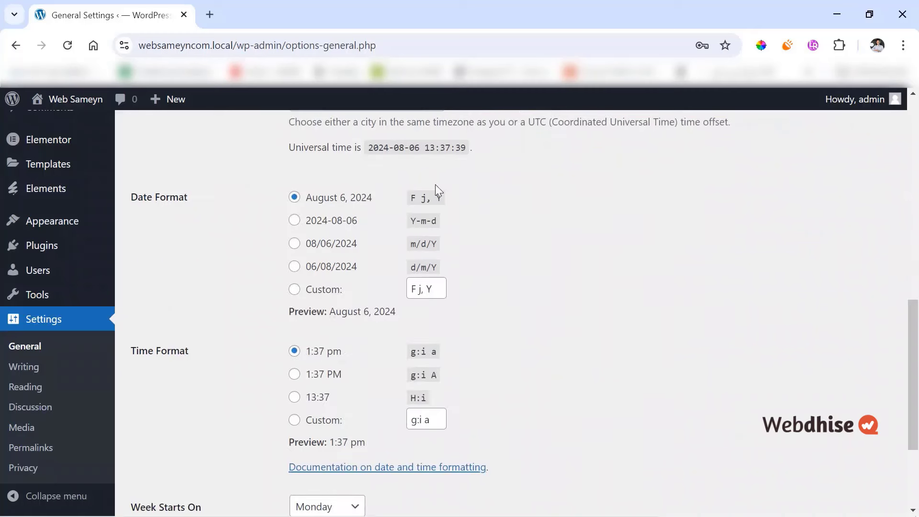
pyautogui.scroll(2, 435, 185)
pyautogui.scroll(4, 410, 182)
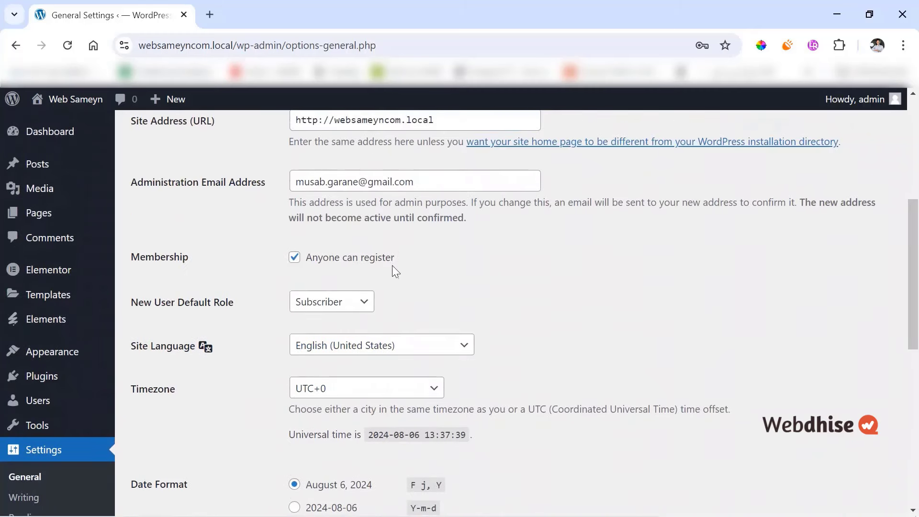
pyautogui.click(410, 259)
pyautogui.scroll(-4, 541, 277)
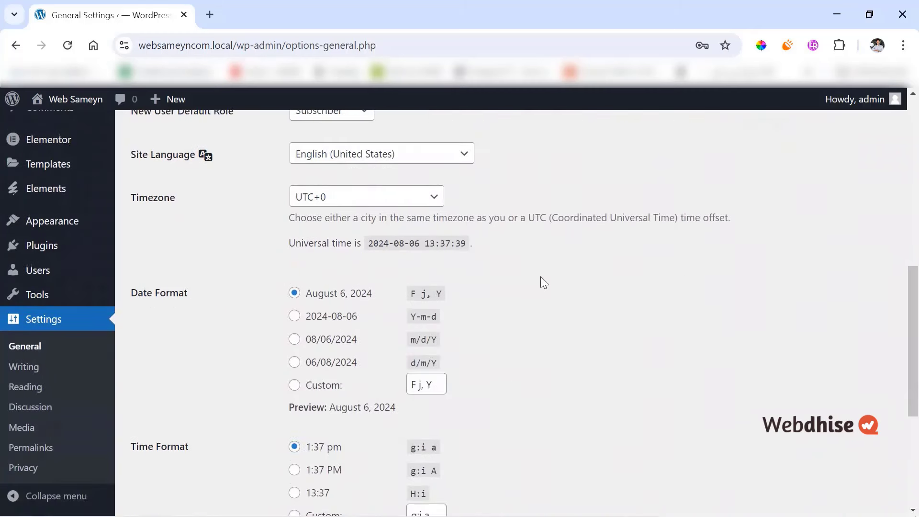
pyautogui.scroll(-5, 540, 276)
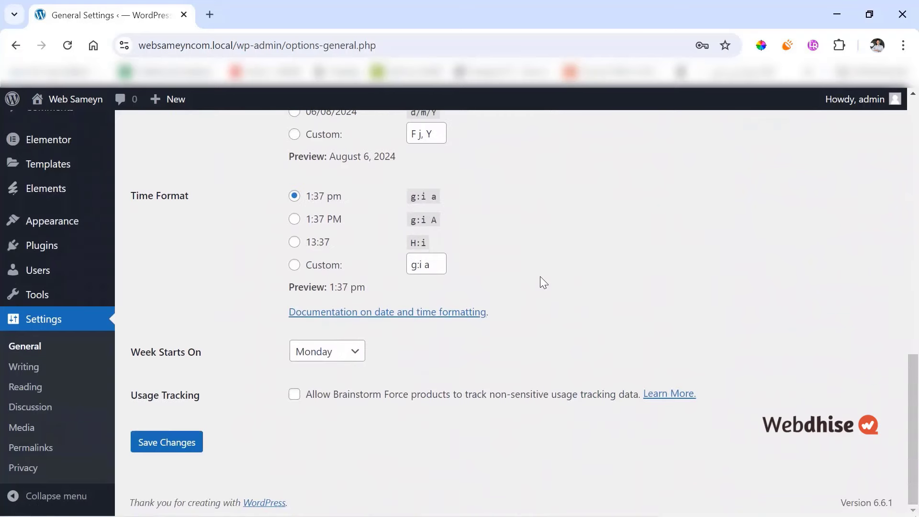
pyautogui.scroll(4, 541, 277)
pyautogui.scroll(4, 342, 237)
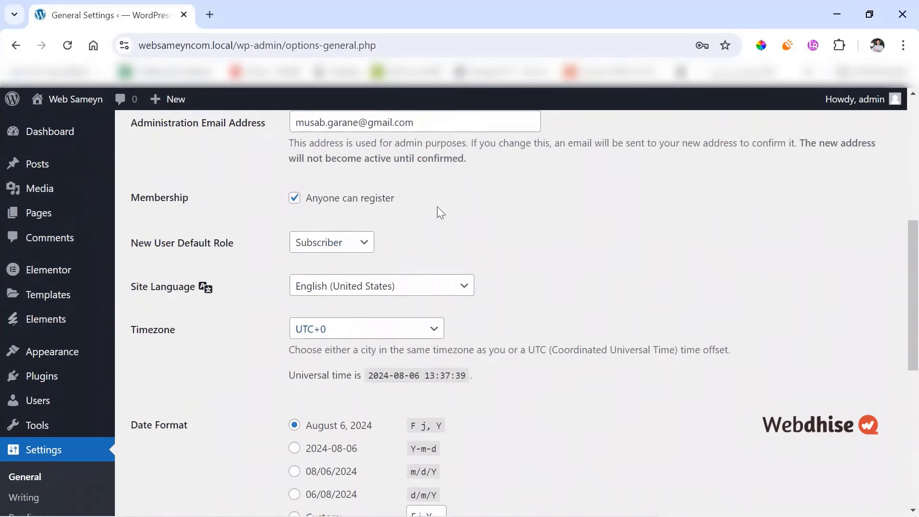
pyautogui.scroll(-8, 438, 209)
pyautogui.click(167, 443)
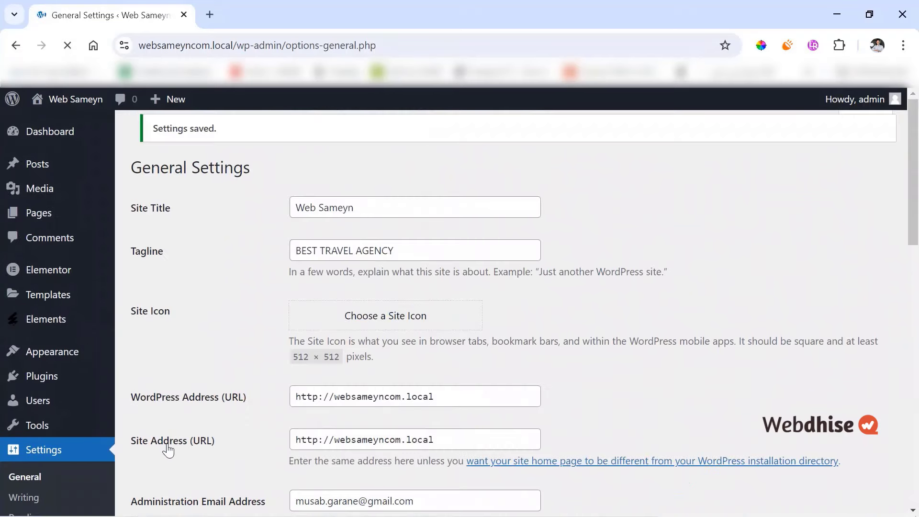
pyautogui.scroll(-4, 165, 446)
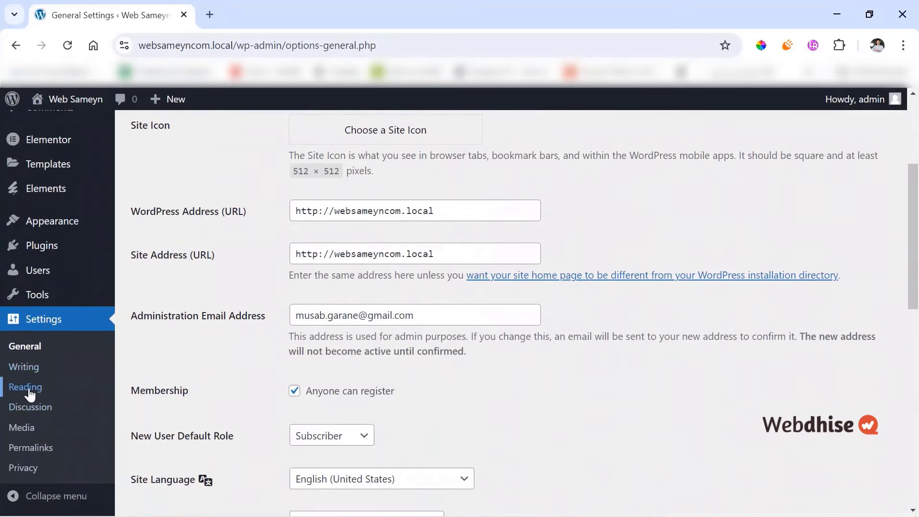
# Open Settings > Permalinks and select the Post name structure
pyautogui.click(19, 453)
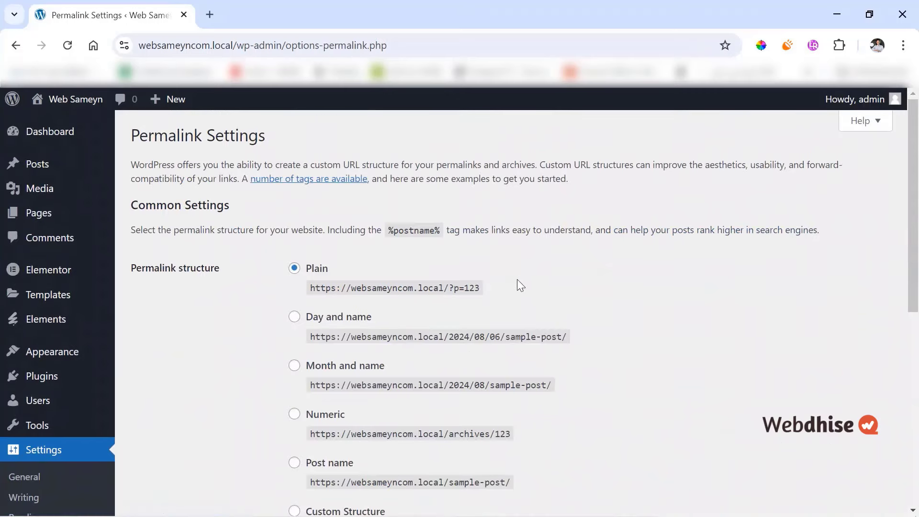
pyautogui.scroll(-4, 517, 286)
pyautogui.scroll(4, 379, 307)
pyautogui.moveTo(319, 264); pyautogui.dragTo(533, 415)
pyautogui.scroll(-2, 591, 360)
pyautogui.click(594, 360)
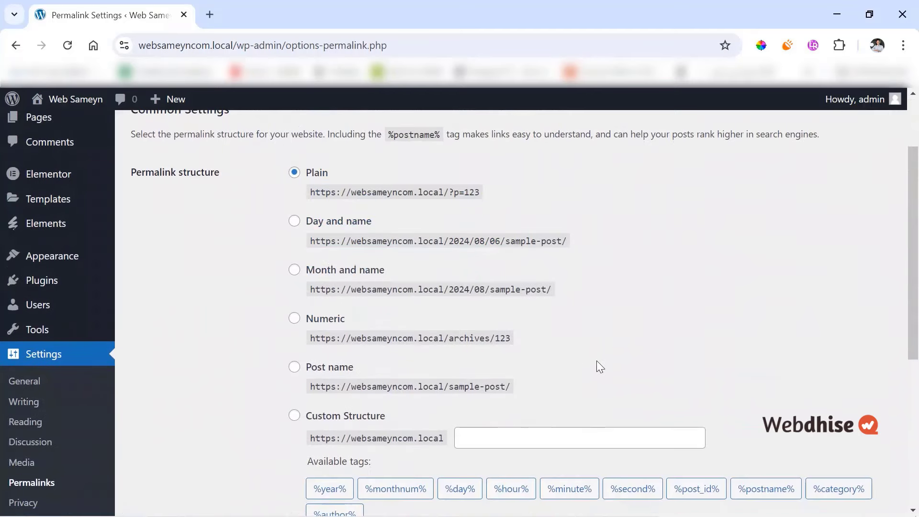
pyautogui.click(306, 366)
pyautogui.moveTo(326, 367); pyautogui.dragTo(362, 367)
pyautogui.click(361, 368)
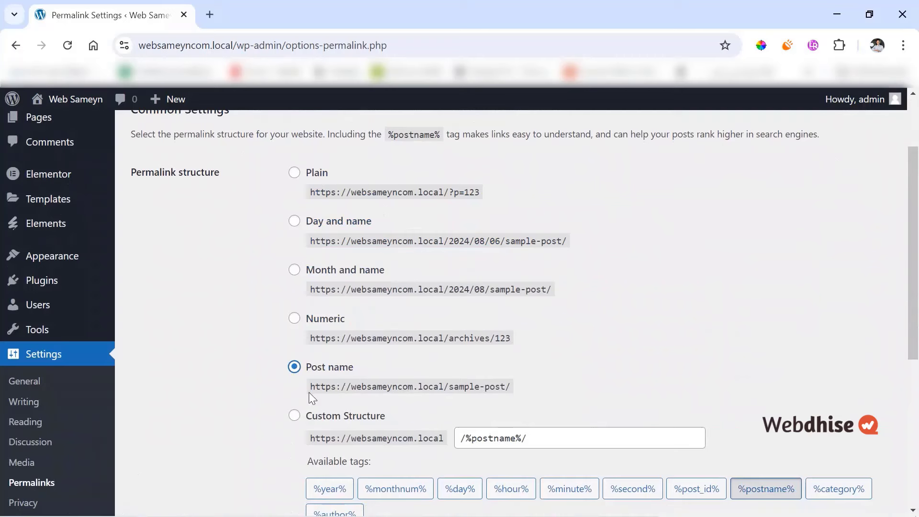
pyautogui.moveTo(309, 387); pyautogui.dragTo(502, 382)
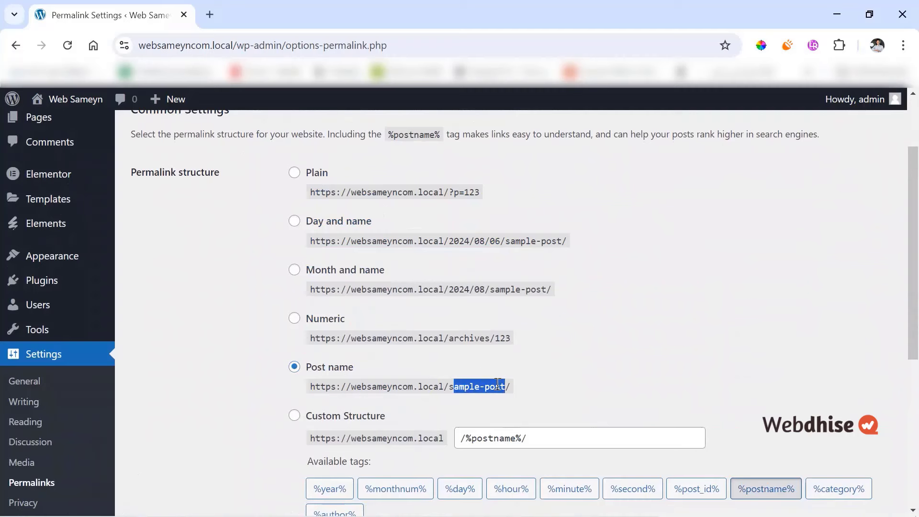
# Reconfirm Post name and save the permalink structure
pyautogui.click(559, 324)
pyautogui.moveTo(330, 213); pyautogui.dragTo(599, 336)
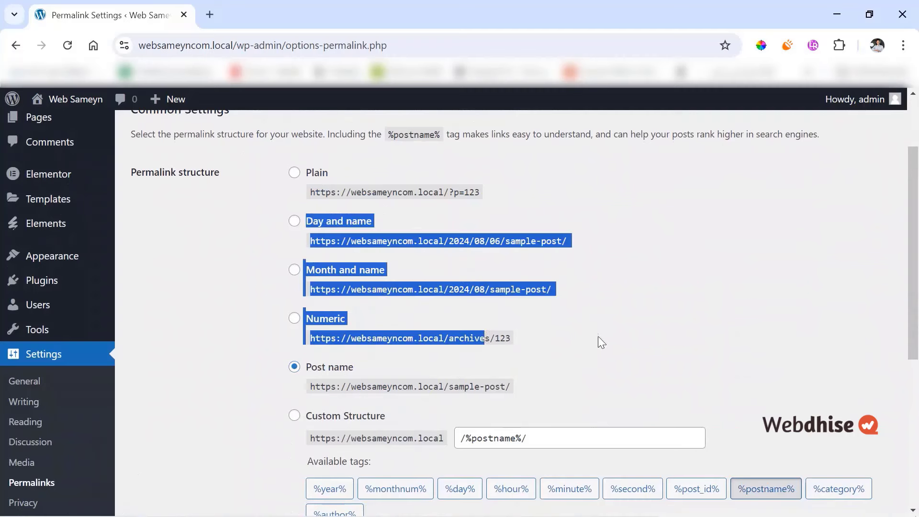
pyautogui.click(598, 336)
pyautogui.click(294, 367)
pyautogui.scroll(-6, 305, 366)
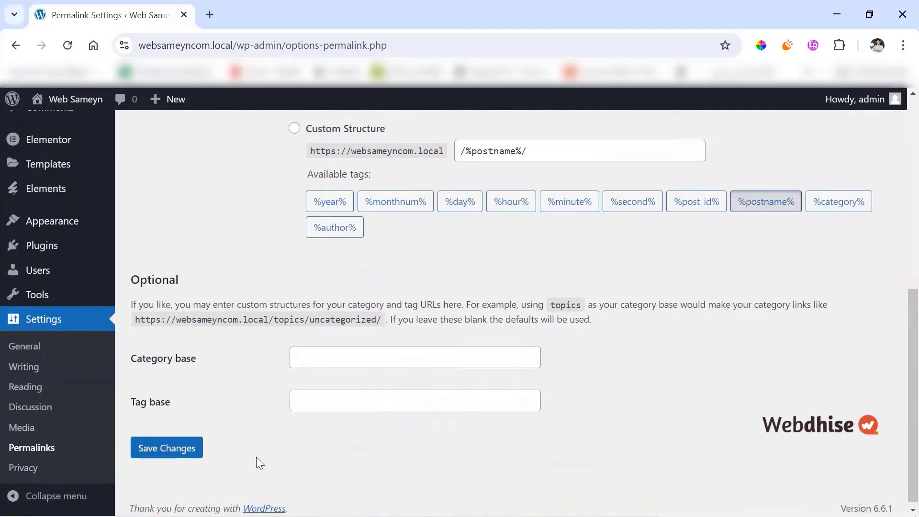
pyautogui.click(163, 455)
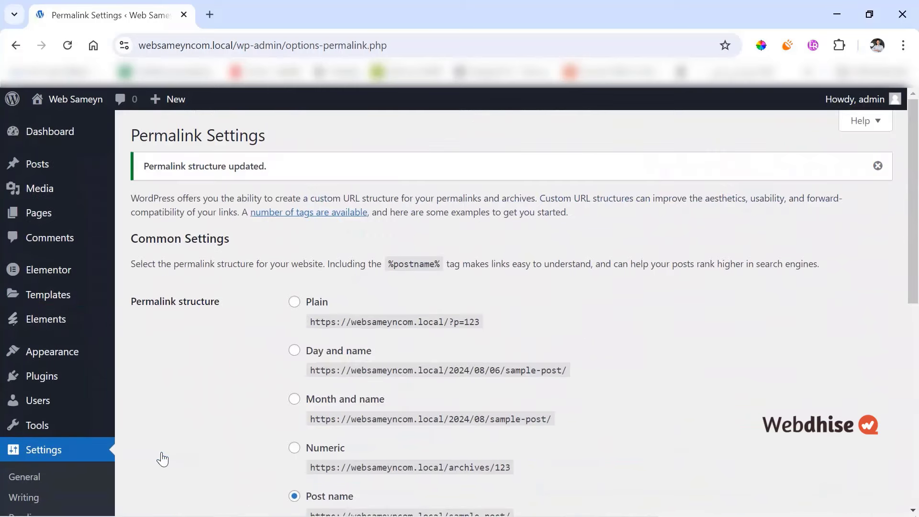
pyautogui.scroll(-7, 160, 456)
pyautogui.scroll(-1, 193, 475)
pyautogui.click(179, 446)
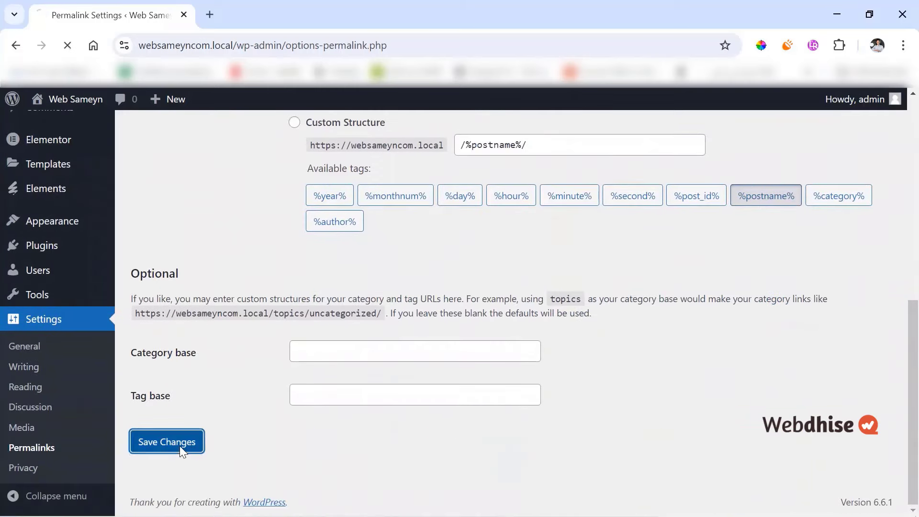
pyautogui.scroll(-7, 234, 410)
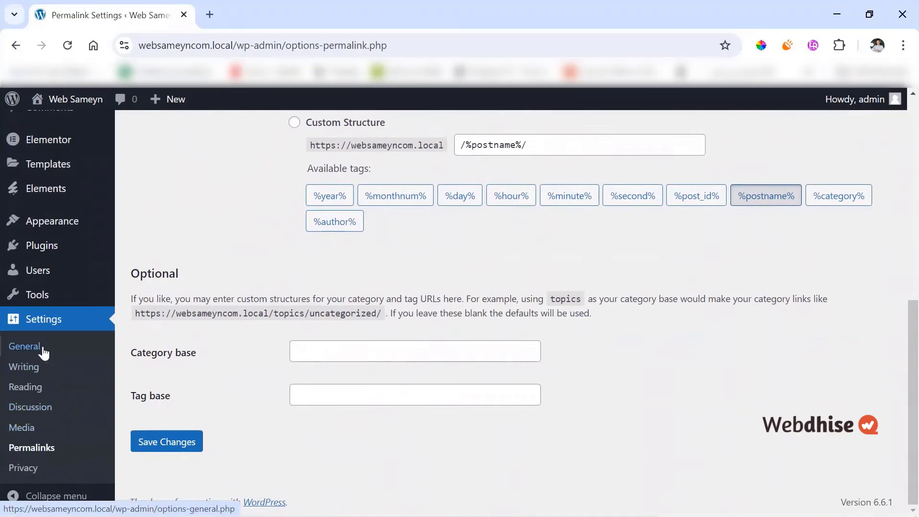
pyautogui.click(3, 389)
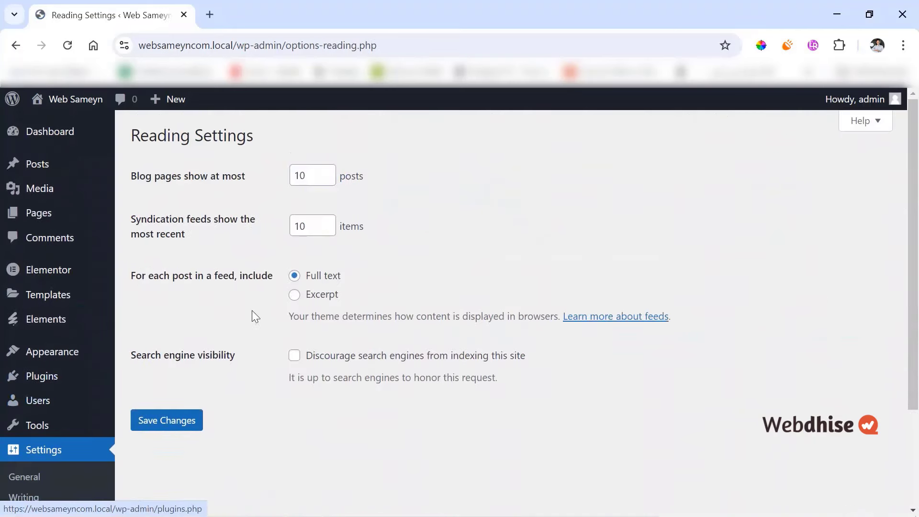
pyautogui.scroll(-3, 201, 367)
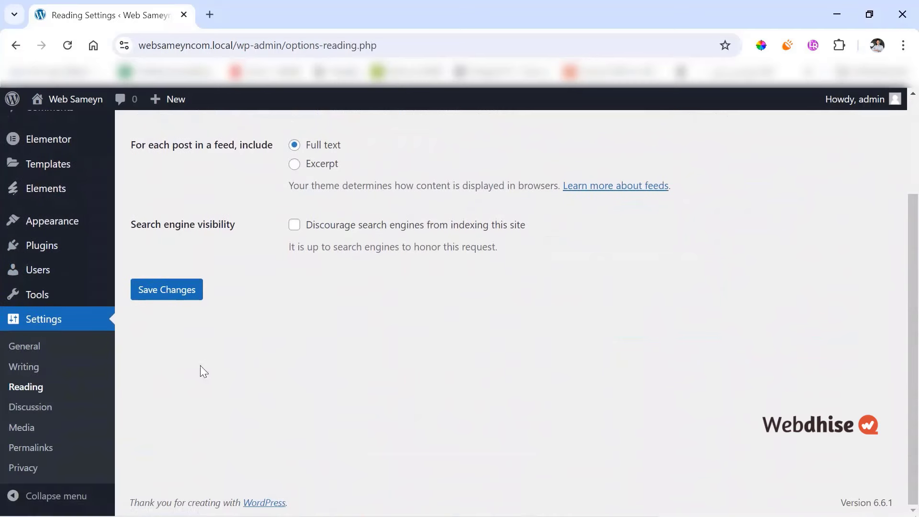
pyautogui.click(37, 367)
pyautogui.scroll(-5, 113, 392)
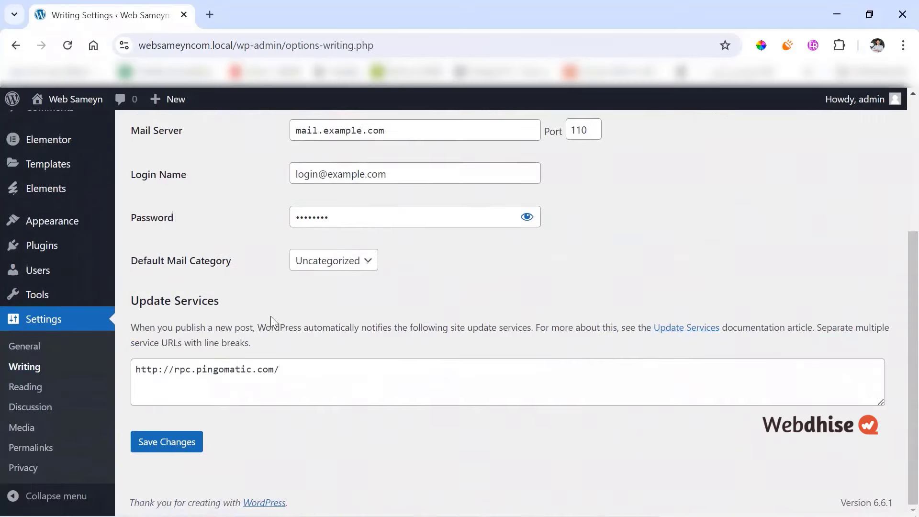
pyautogui.scroll(5, 113, 398)
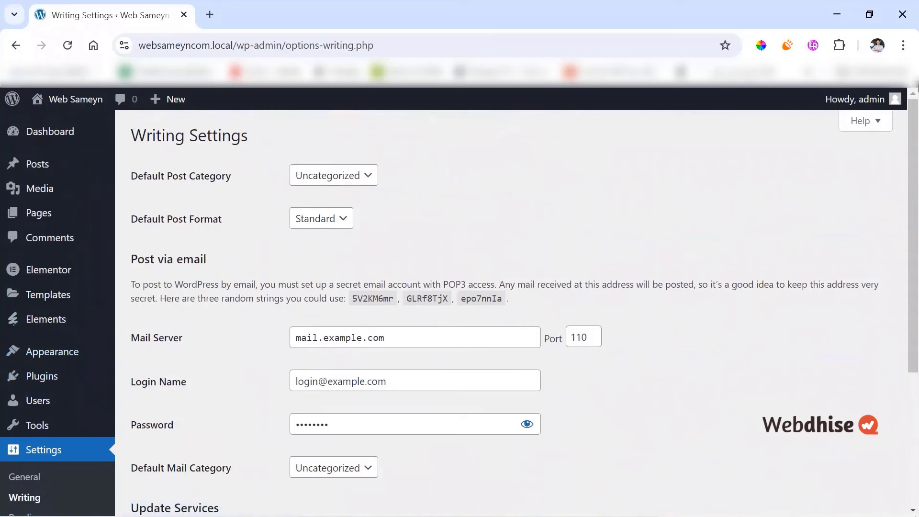
pyautogui.moveTo(863, 105)
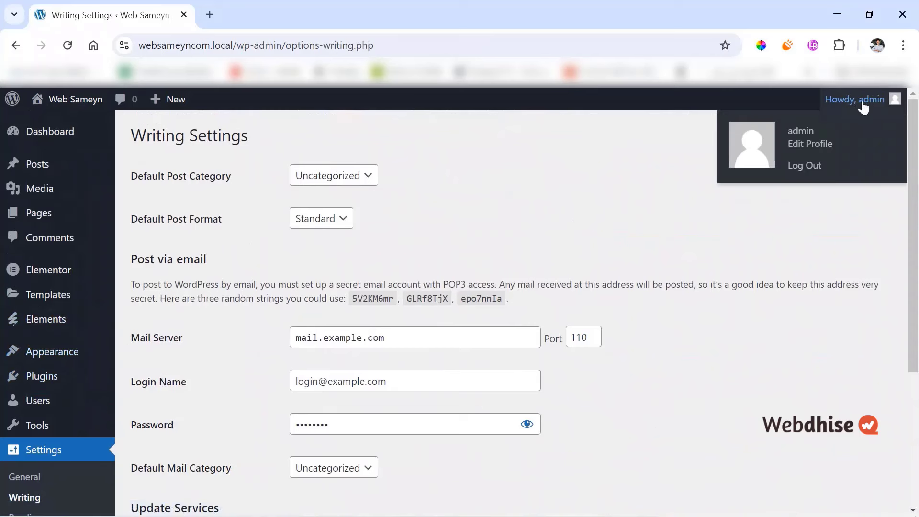
pyautogui.click(814, 144)
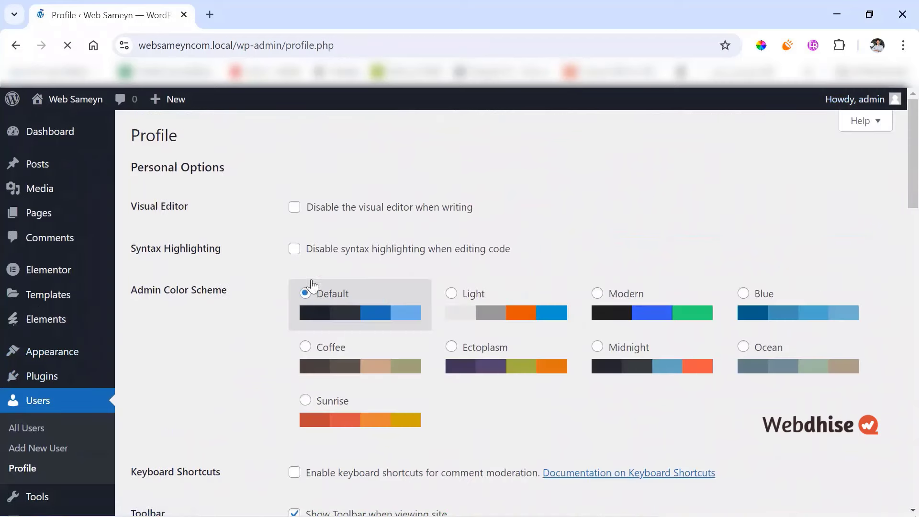
pyautogui.scroll(-2, 304, 292)
pyautogui.click(642, 214)
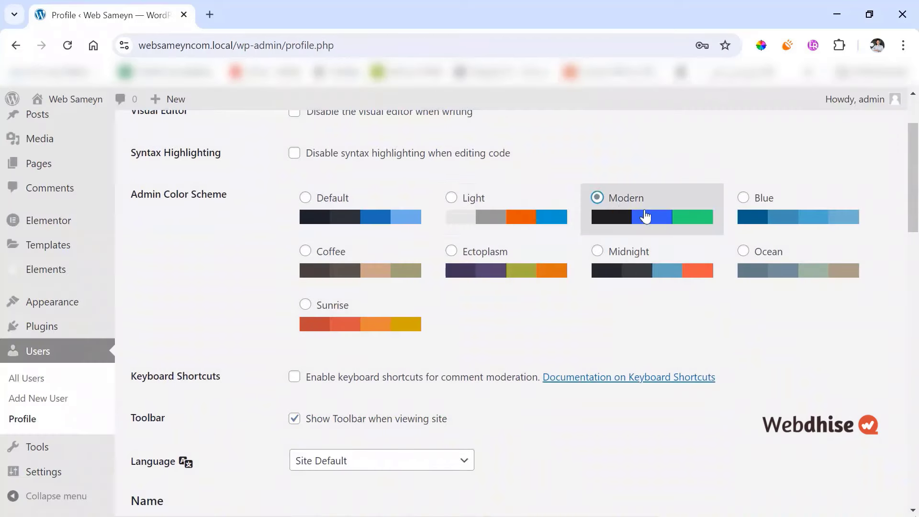
pyautogui.click(790, 216)
pyautogui.click(790, 273)
pyautogui.click(644, 259)
pyautogui.click(354, 270)
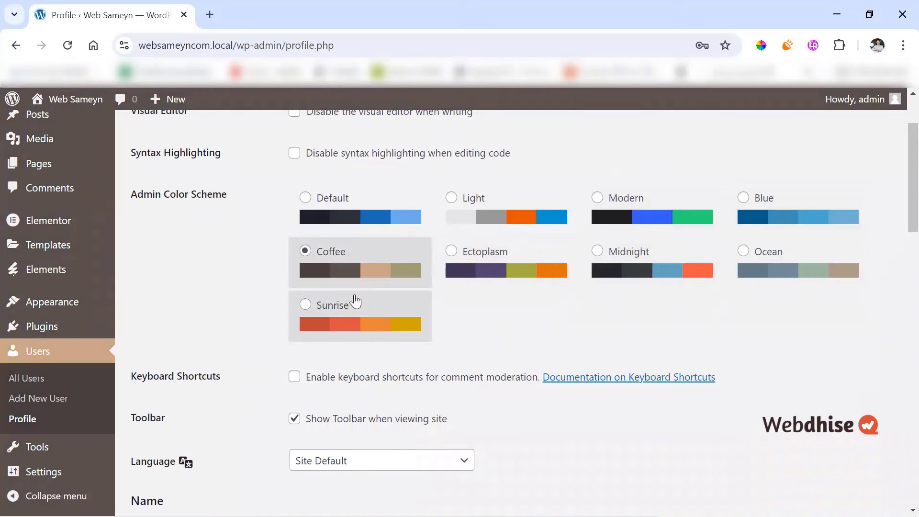
pyautogui.click(353, 311)
pyautogui.click(493, 268)
pyautogui.click(668, 275)
pyautogui.click(766, 265)
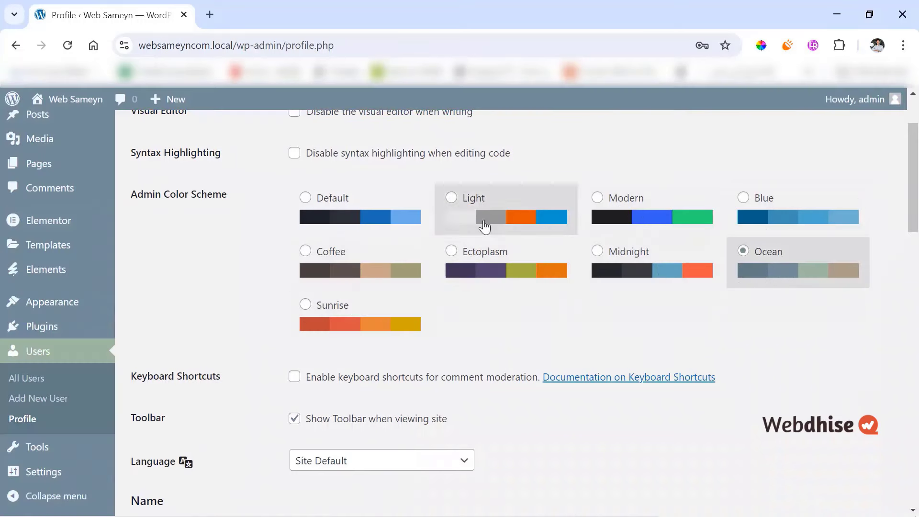
pyautogui.click(360, 215)
pyautogui.click(498, 232)
pyautogui.click(731, 261)
pyautogui.click(476, 272)
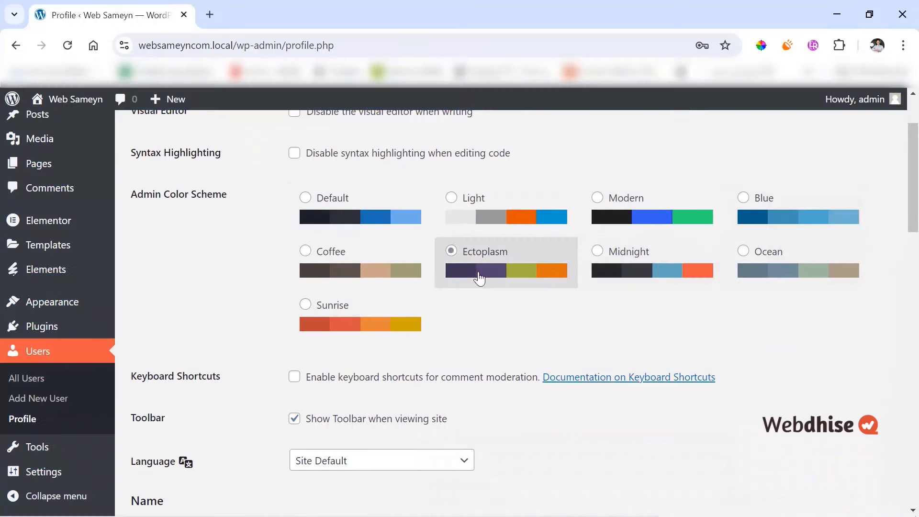
pyautogui.click(384, 321)
pyautogui.click(364, 268)
pyautogui.click(341, 211)
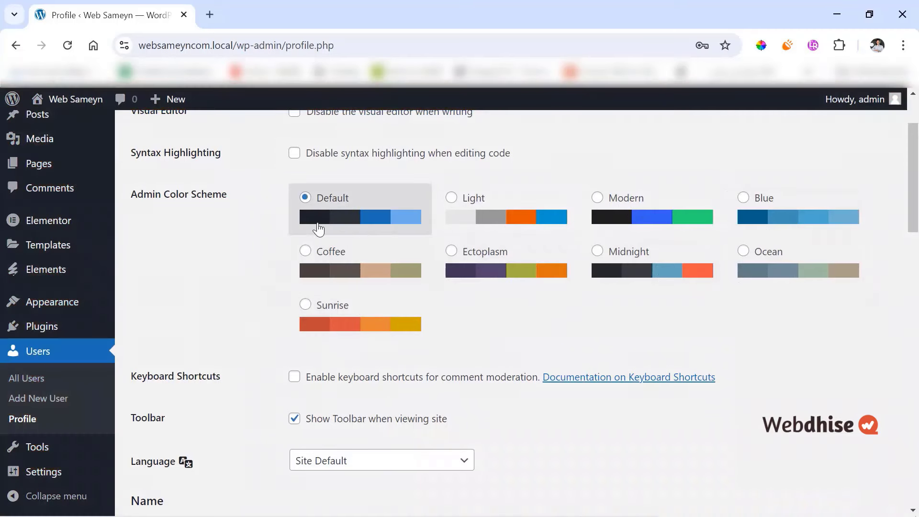
pyautogui.scroll(-5, 479, 316)
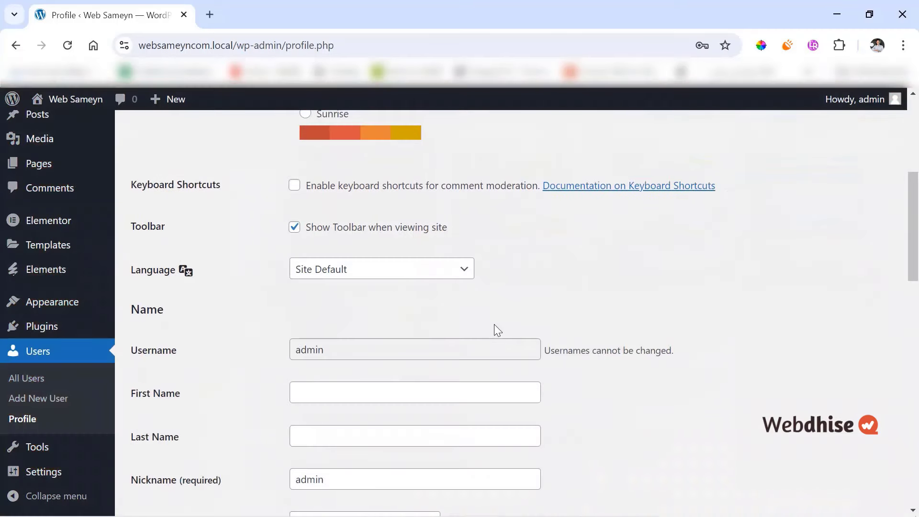
pyautogui.scroll(2, 452, 313)
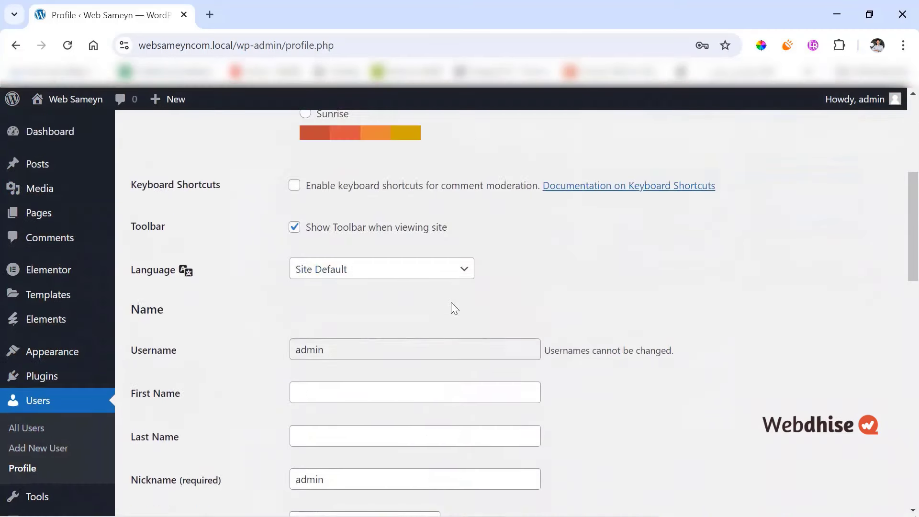
pyautogui.click(320, 269)
pyautogui.scroll(-20, 383, 225)
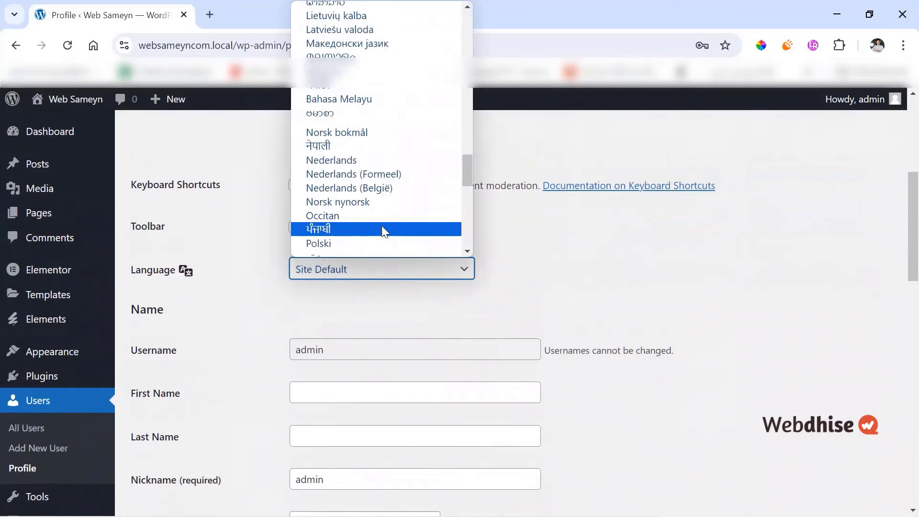
pyautogui.scroll(20, 389, 231)
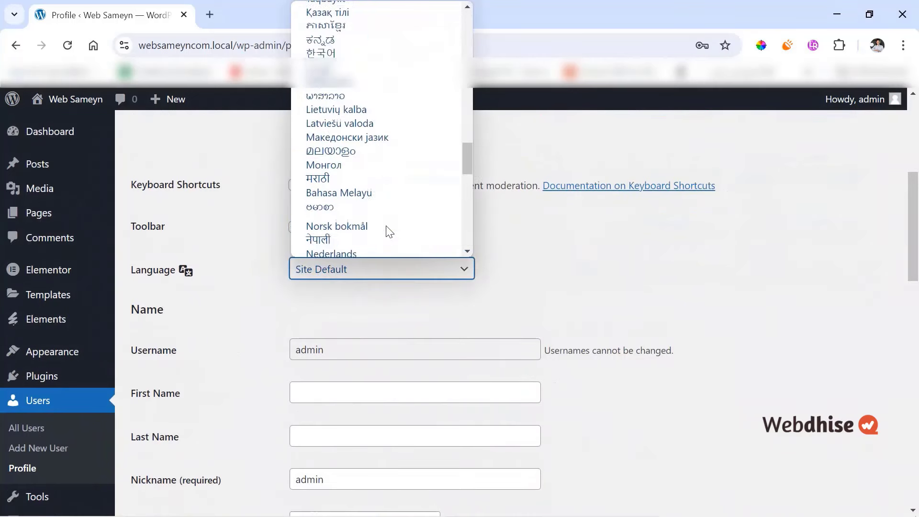
pyautogui.scroll(2, 385, 230)
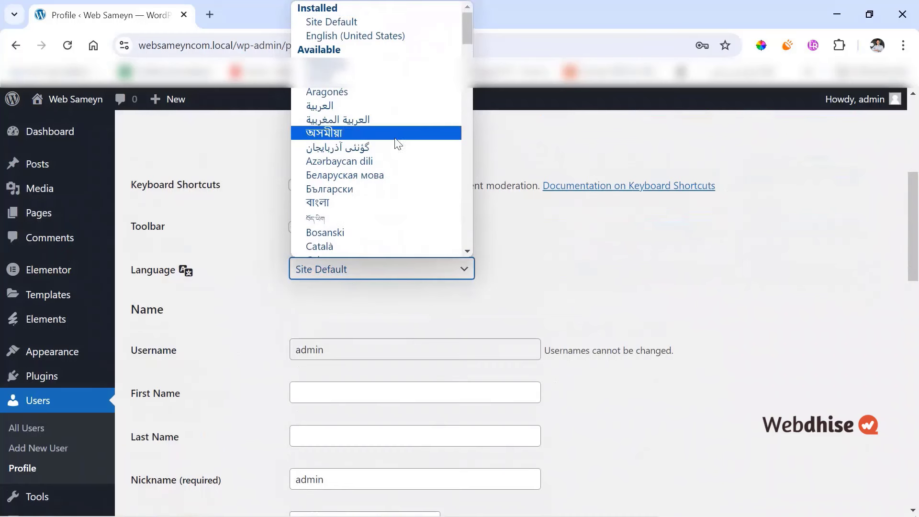
pyautogui.scroll(-10, 396, 144)
pyautogui.scroll(-7, 366, 177)
pyautogui.scroll(7, 366, 177)
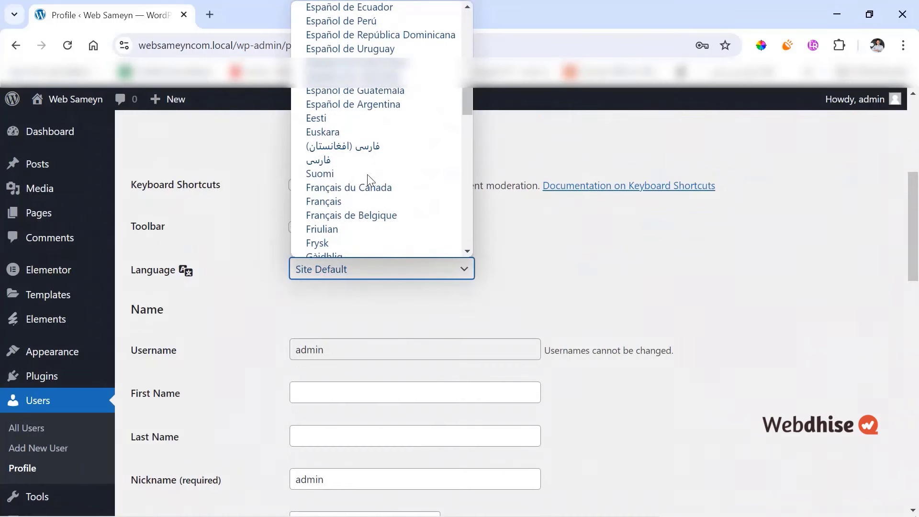
pyautogui.scroll(10, 363, 213)
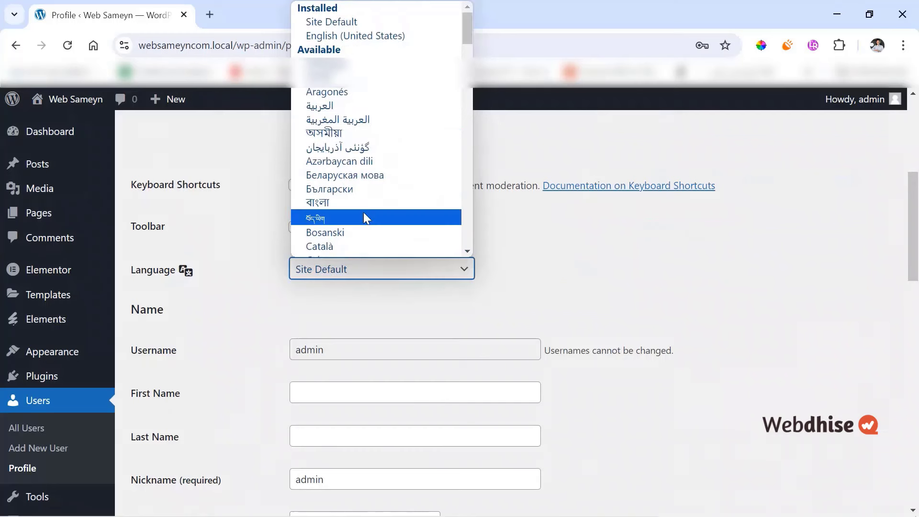
pyautogui.scroll(-3, 363, 212)
pyautogui.click(565, 235)
pyautogui.scroll(2, 357, 249)
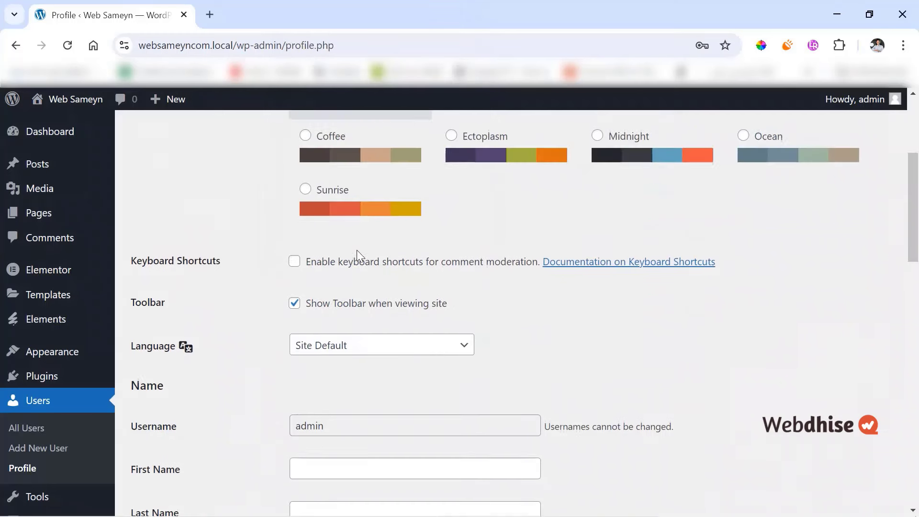
pyautogui.scroll(-5, 357, 248)
pyautogui.scroll(5, 357, 243)
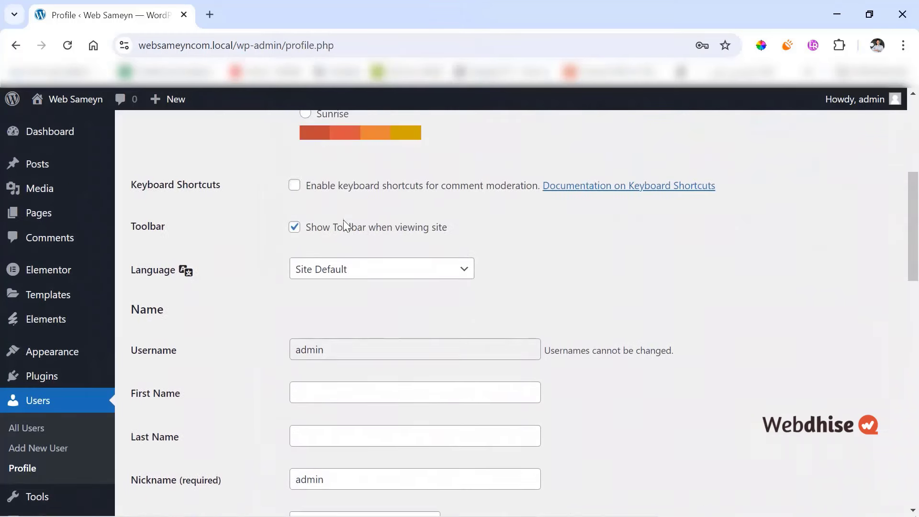
pyautogui.scroll(-2, 349, 229)
# Replace the profile Nickname with 'Web Sameyn', fixing the misspelling
pyautogui.moveTo(750, 144)
pyautogui.doubleClick(308, 256)
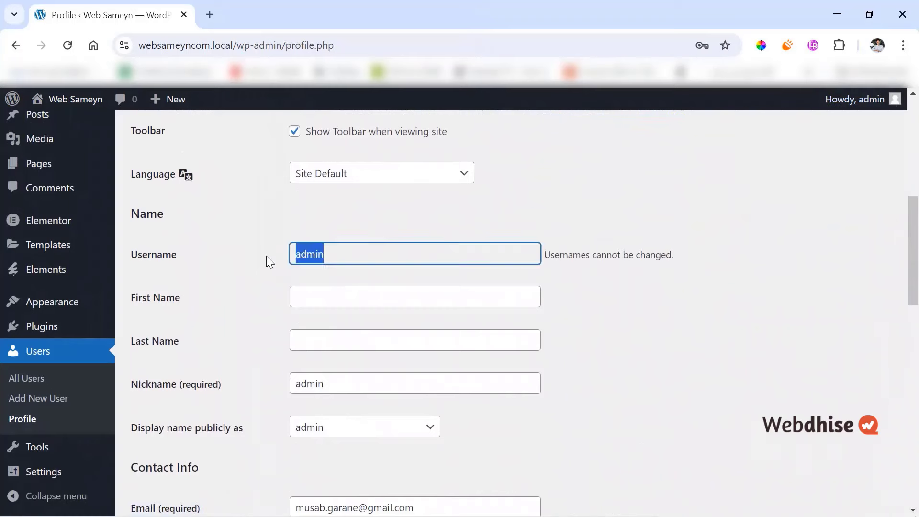
pyautogui.click(265, 257)
pyautogui.scroll(-2, 334, 338)
pyautogui.moveTo(139, 288); pyautogui.dragTo(197, 290)
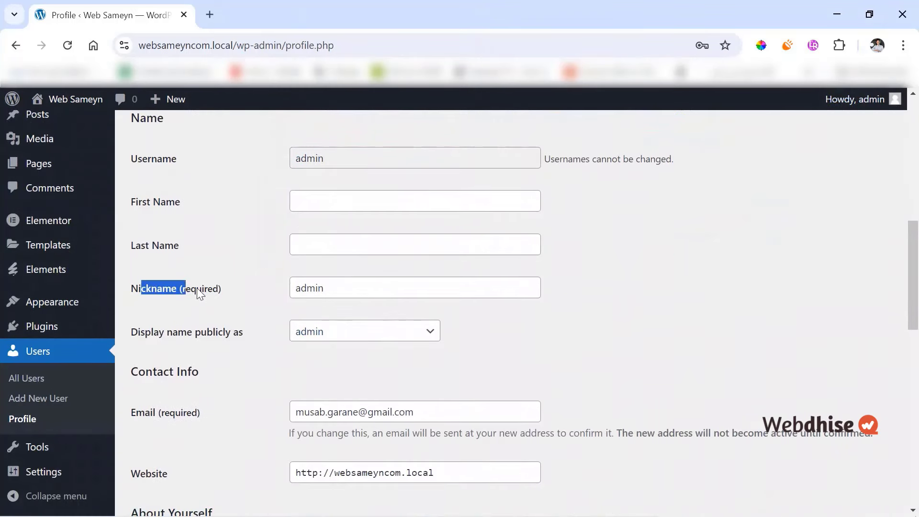
pyautogui.click(201, 290)
pyautogui.hotkey('ctrl', 'a')
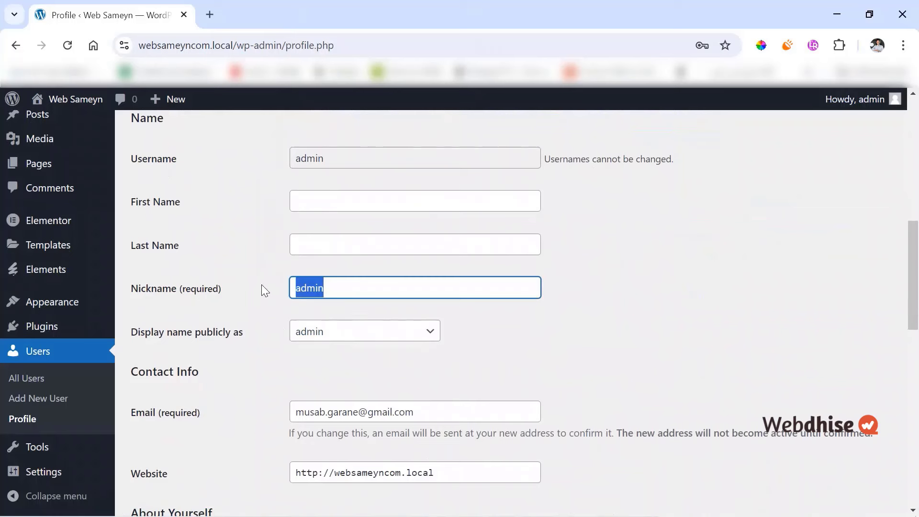
pyautogui.write('wEN')
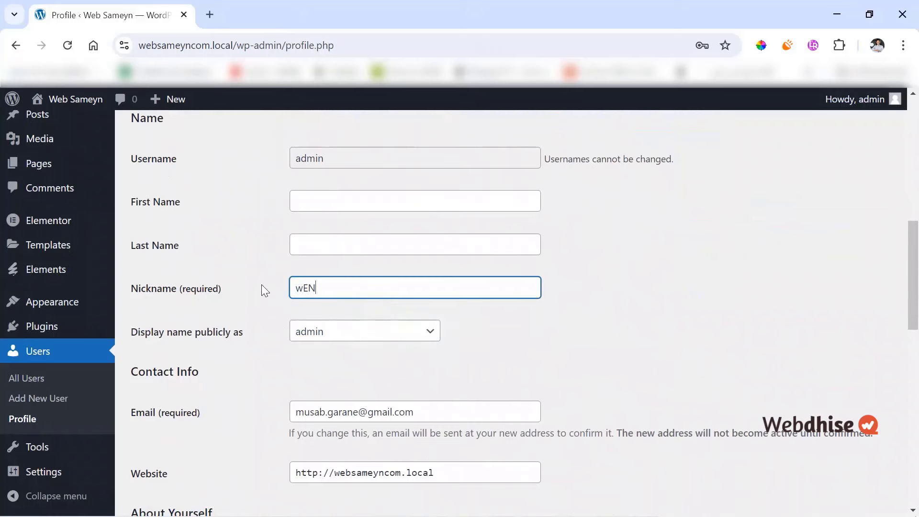
pyautogui.press('BackSpace')
pyautogui.write('BSAMETN')
pyautogui.moveTo(375, 284); pyautogui.dragTo(294, 291)
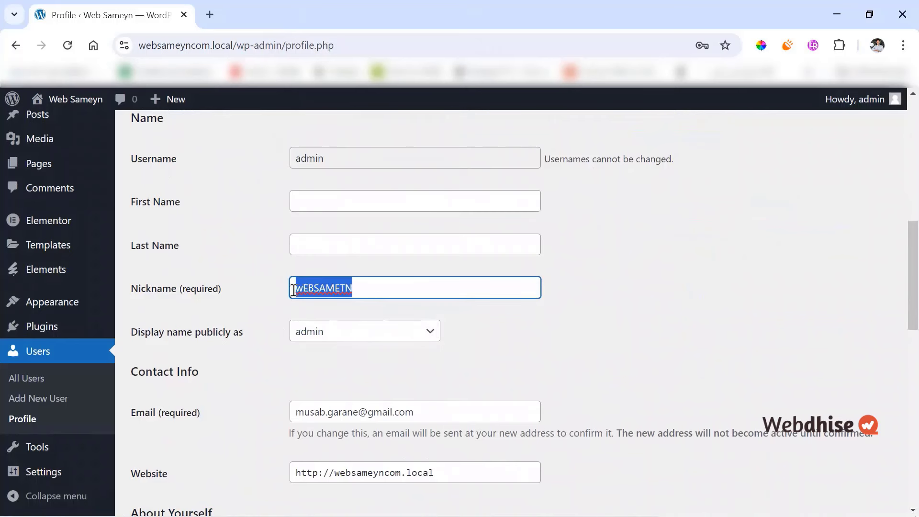
pyautogui.write('Web Sameyn')
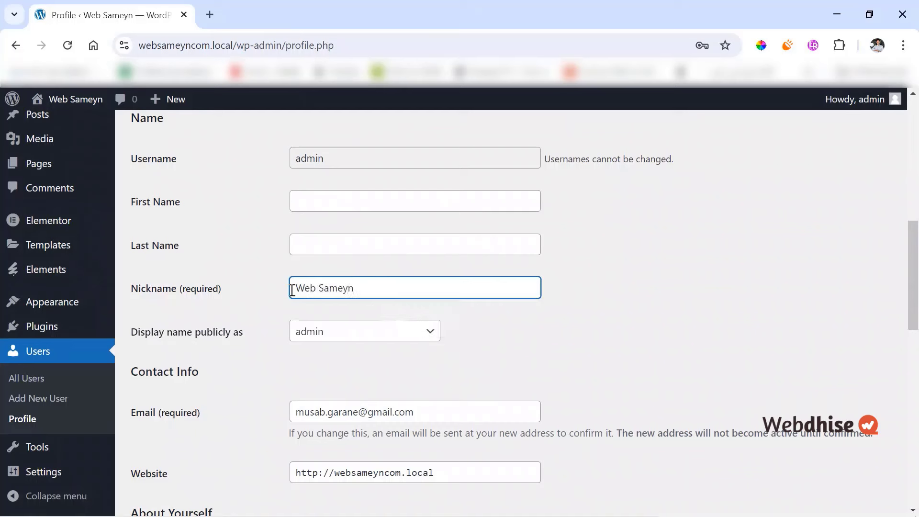
pyautogui.click(654, 269)
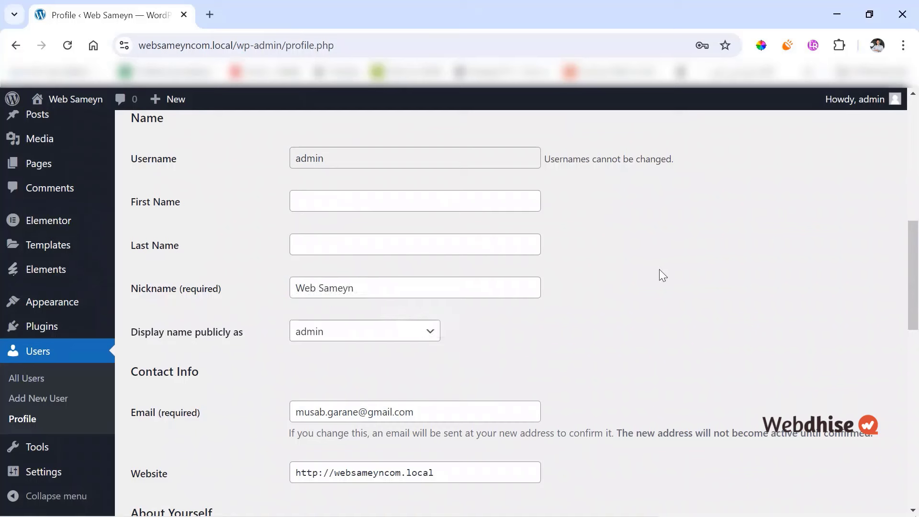
# Choose Web Sameyn in 'Display name publicly as' instead of admin
pyautogui.click(335, 331)
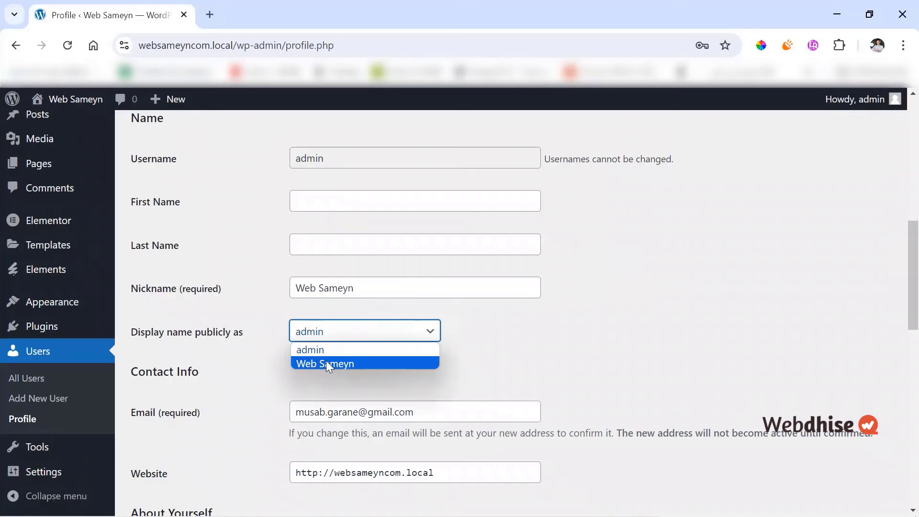
pyautogui.click(343, 362)
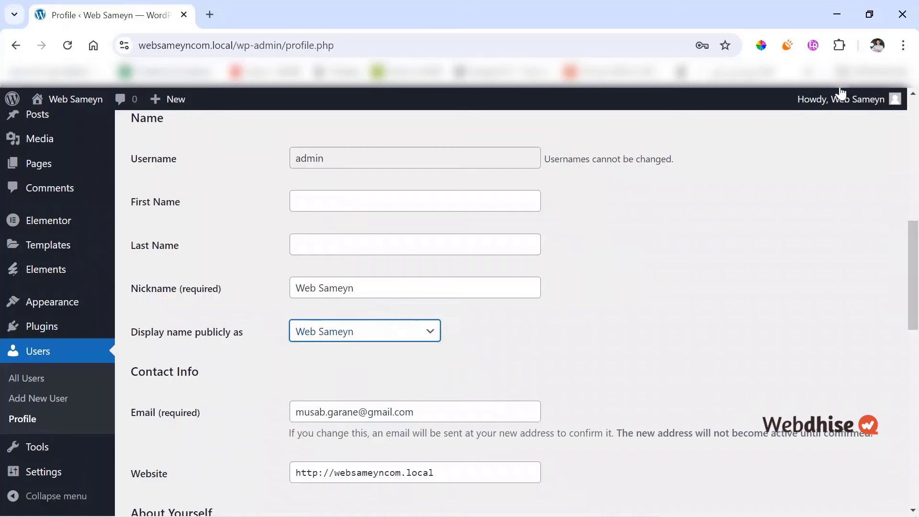
pyautogui.click(354, 333)
pyautogui.click(323, 351)
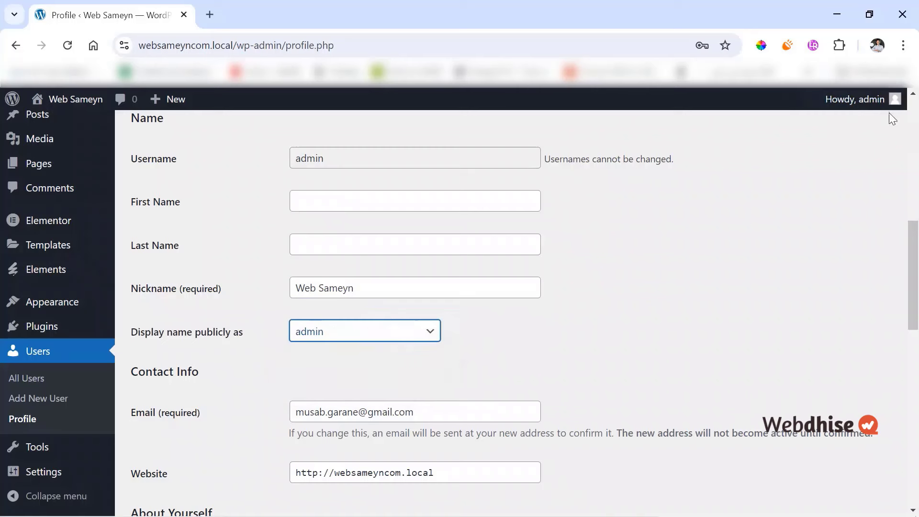
pyautogui.click(427, 336)
pyautogui.click(384, 363)
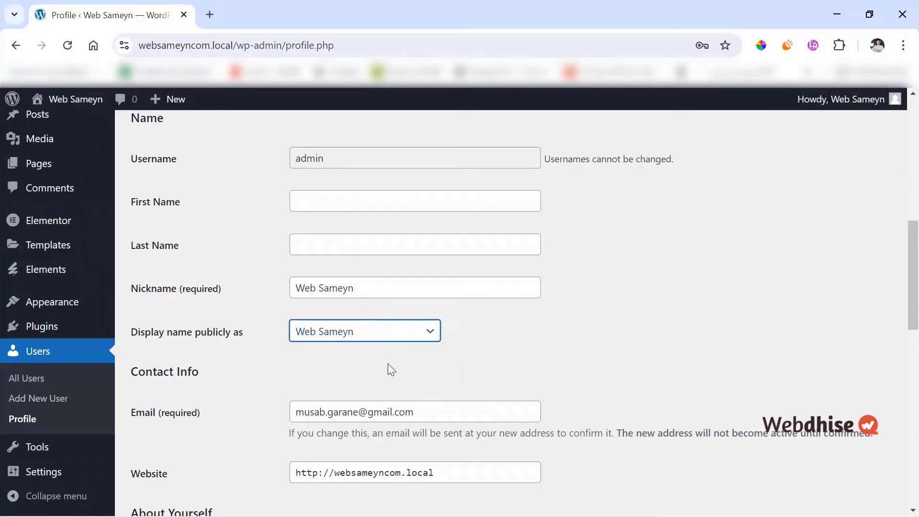
pyautogui.click(388, 364)
# Generate a new password, then cancel it to keep the current password
pyautogui.scroll(-6, 407, 362)
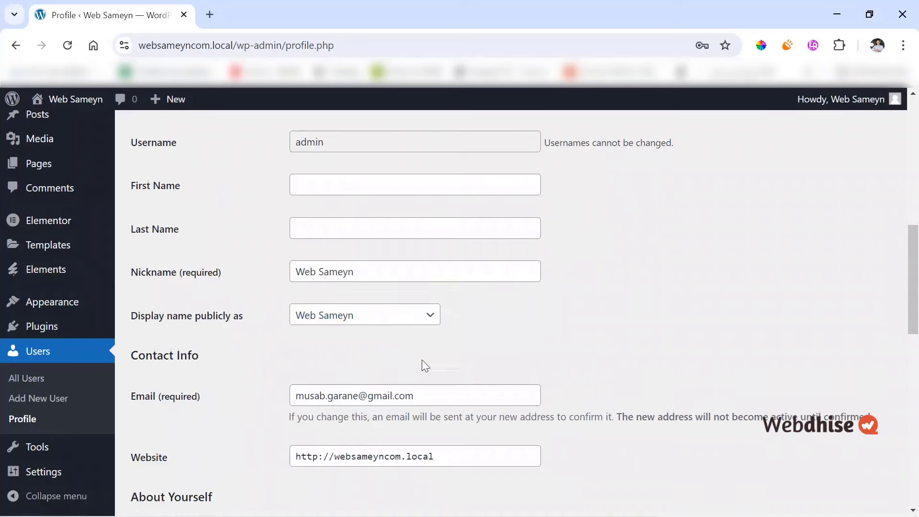
pyautogui.scroll(4, 423, 353)
pyautogui.moveTo(297, 317); pyautogui.dragTo(368, 317)
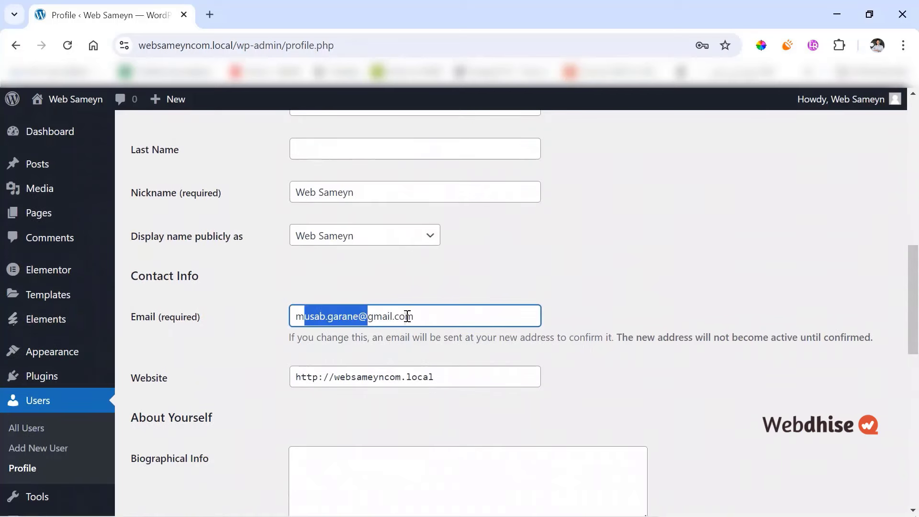
pyautogui.click(406, 316)
pyautogui.scroll(-7, 481, 309)
pyautogui.scroll(-4, 482, 308)
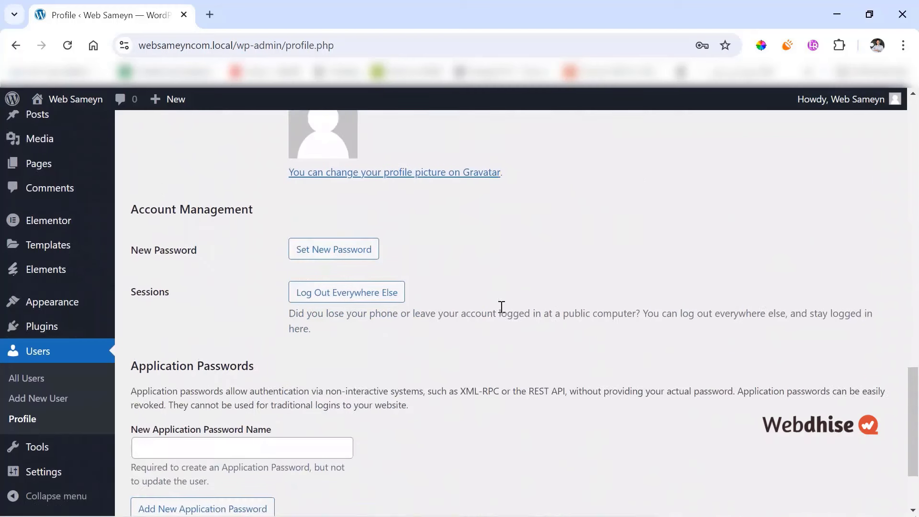
pyautogui.scroll(2, 500, 307)
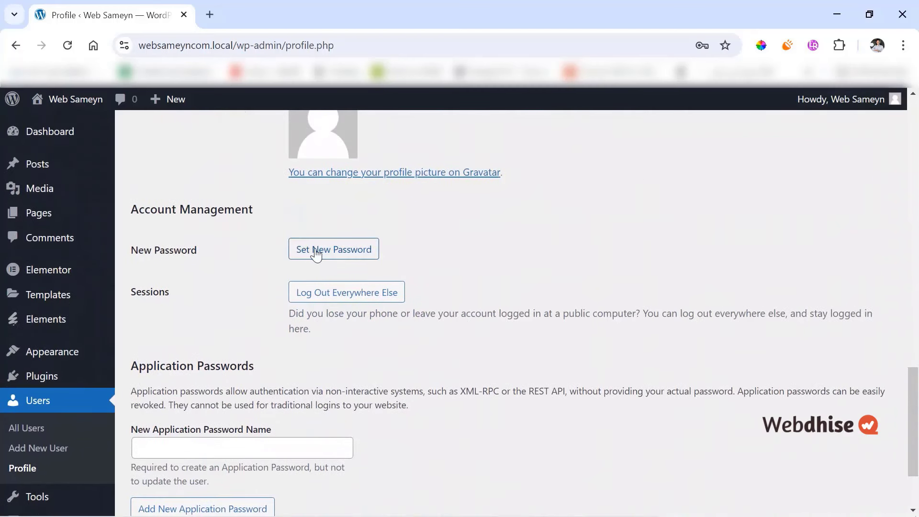
pyautogui.click(336, 257)
pyautogui.click(251, 281)
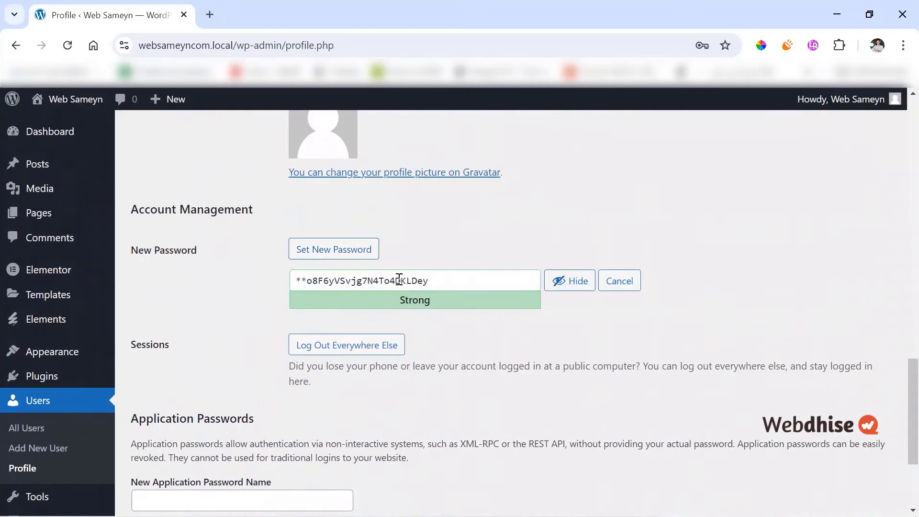
pyautogui.moveTo(476, 284); pyautogui.dragTo(240, 288)
pyautogui.click(282, 282)
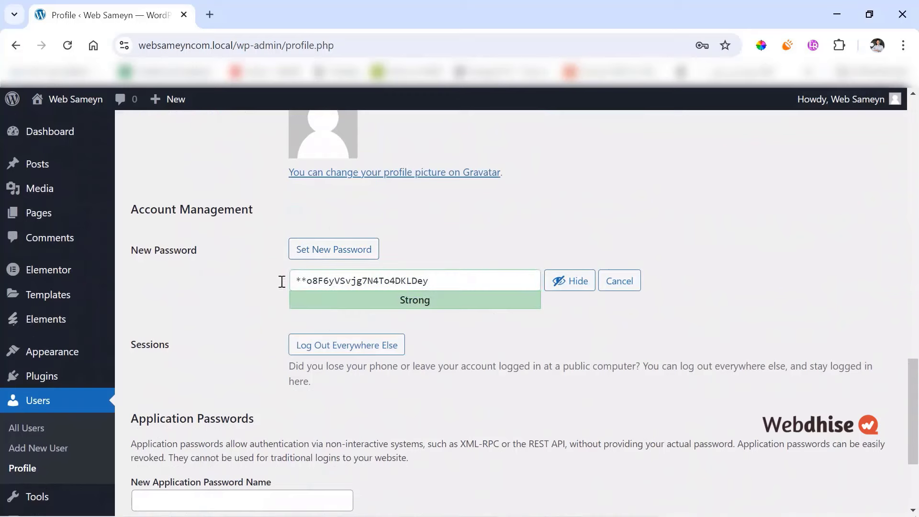
pyautogui.click(632, 282)
# Save the profile with Update Profile at the bottom of the page
pyautogui.scroll(-2, 294, 330)
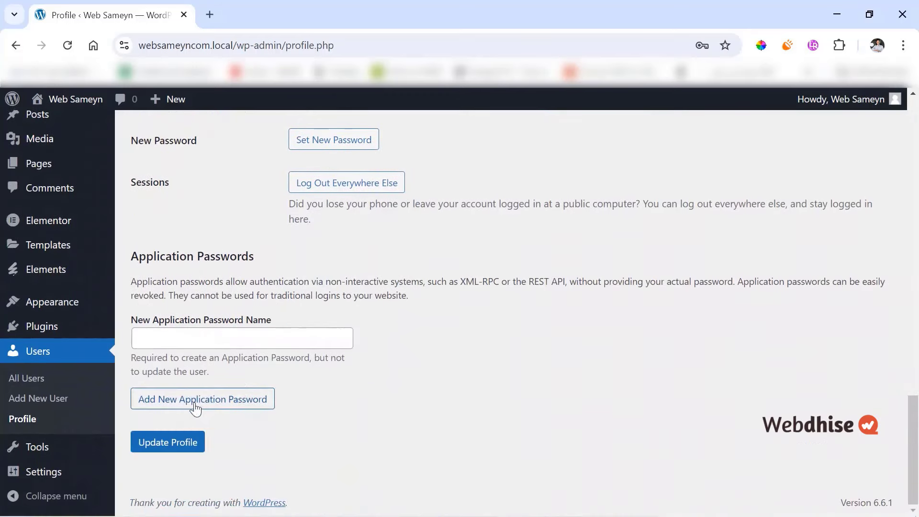
pyautogui.scroll(8, 340, 349)
pyautogui.scroll(-4, 343, 349)
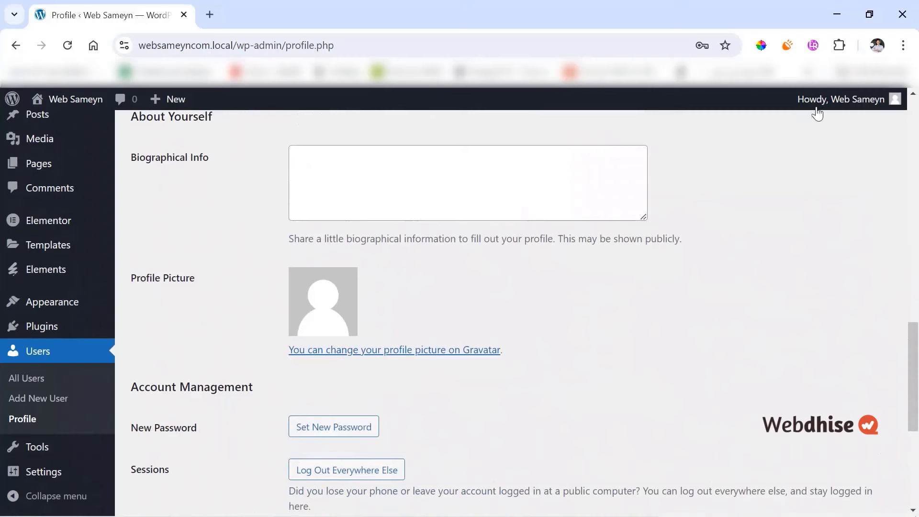
pyautogui.tripleClick(140, 280)
pyautogui.click(517, 367)
pyautogui.click(517, 378)
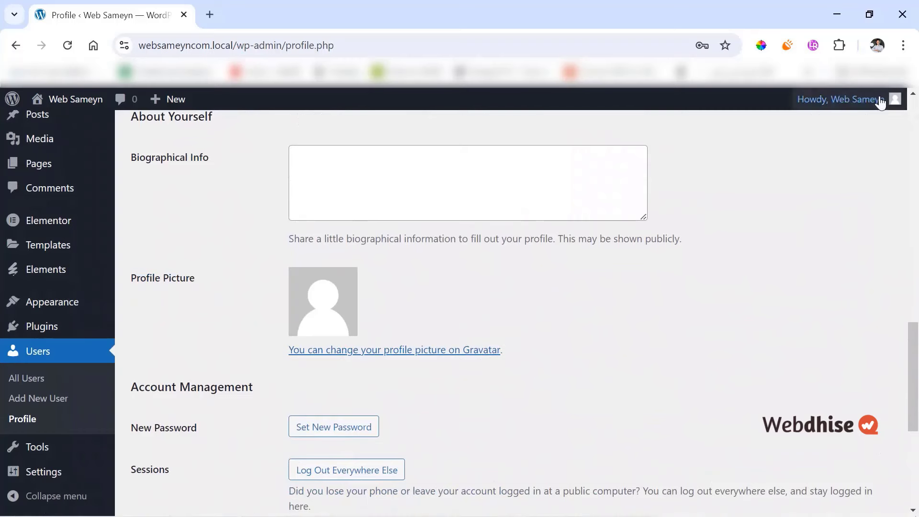
pyautogui.scroll(-6, 550, 240)
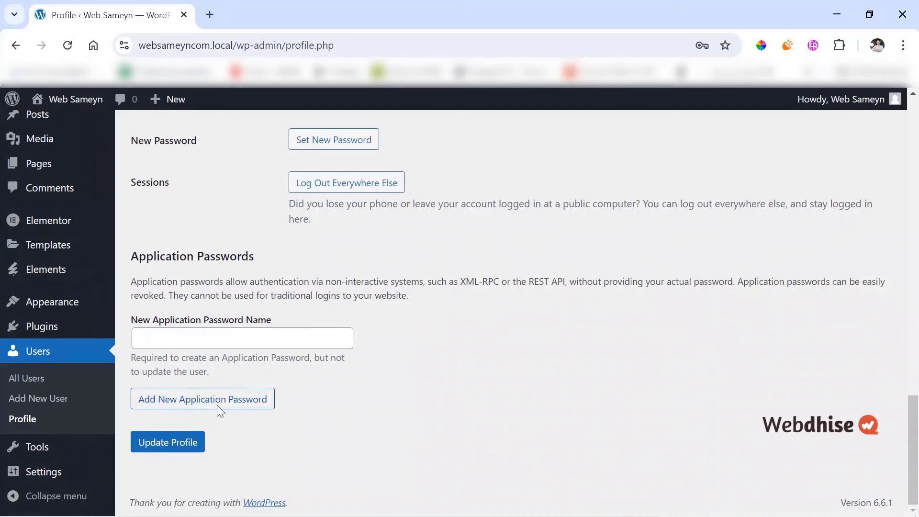
pyautogui.click(172, 443)
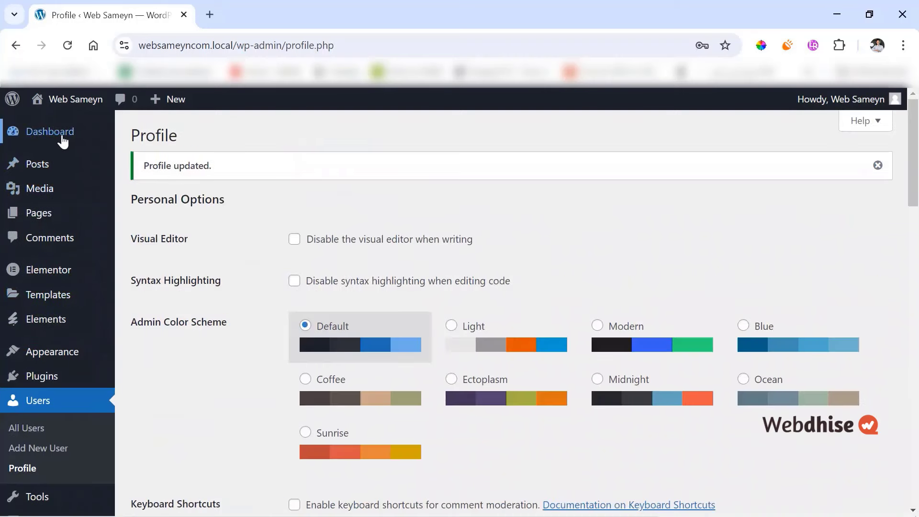
pyautogui.click(67, 136)
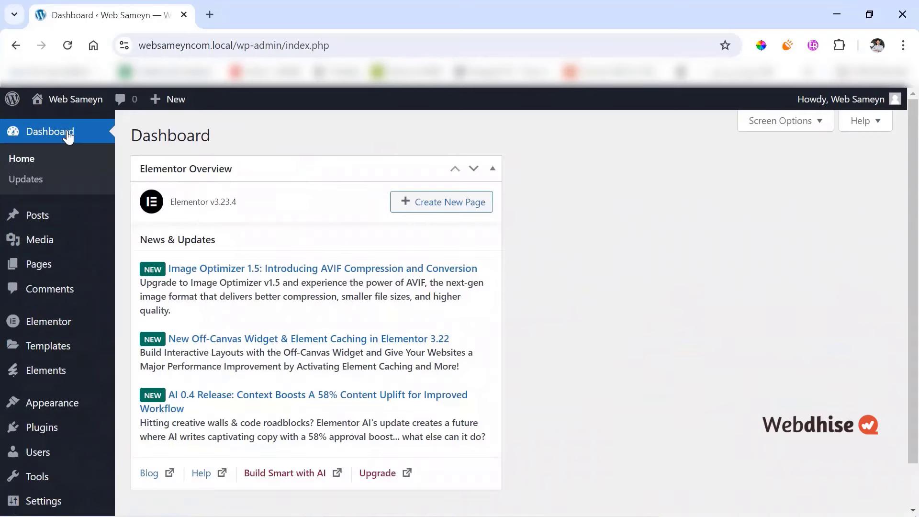
pyautogui.scroll(-2, 477, 303)
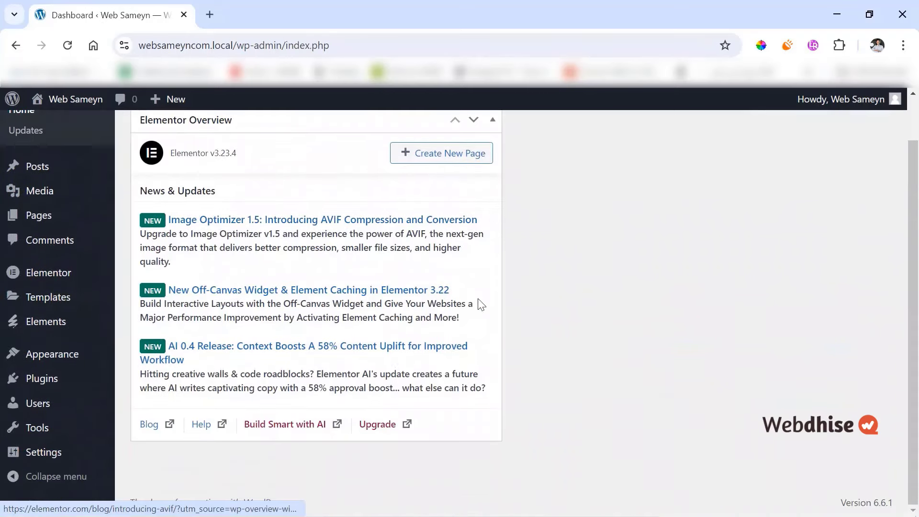
pyautogui.scroll(2, 498, 291)
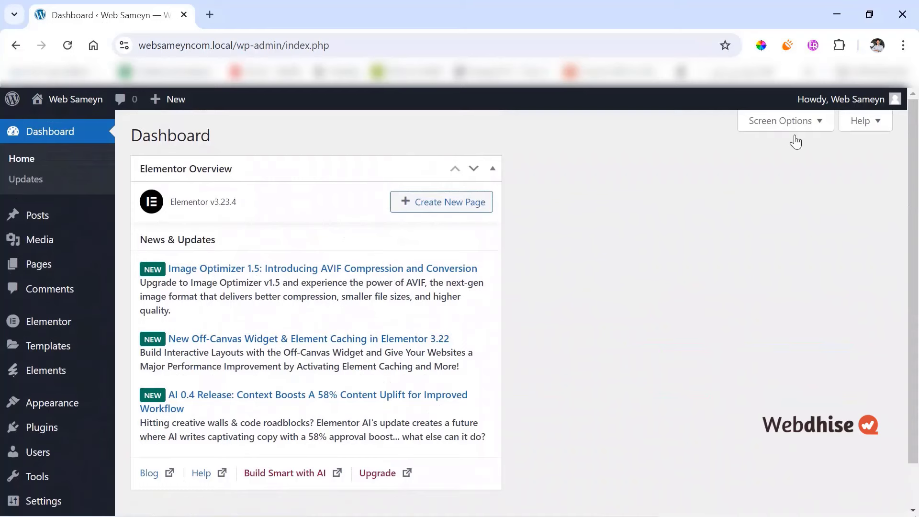
pyautogui.click(780, 122)
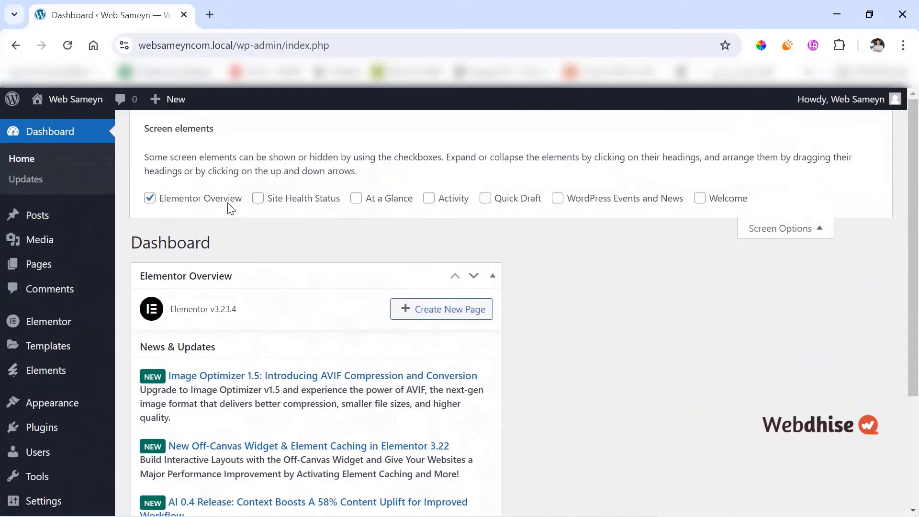
pyautogui.click(150, 199)
pyautogui.click(804, 235)
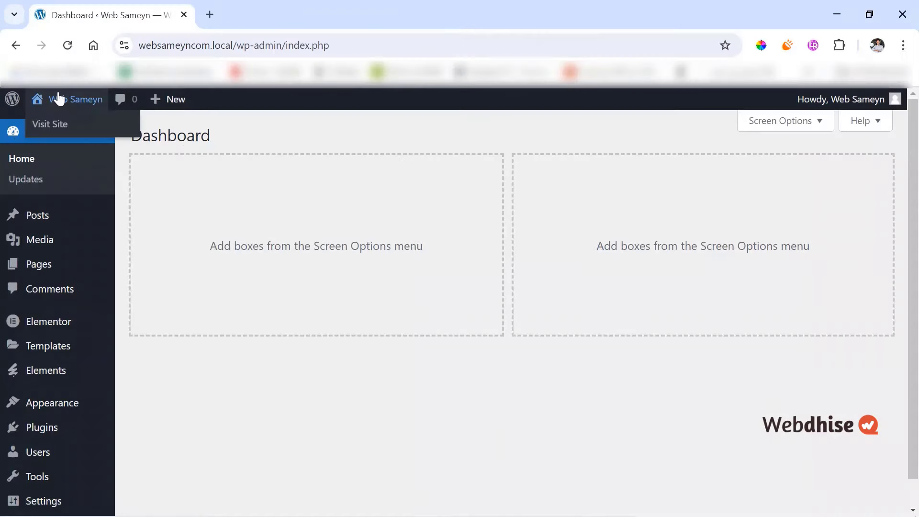
pyautogui.click(59, 98)
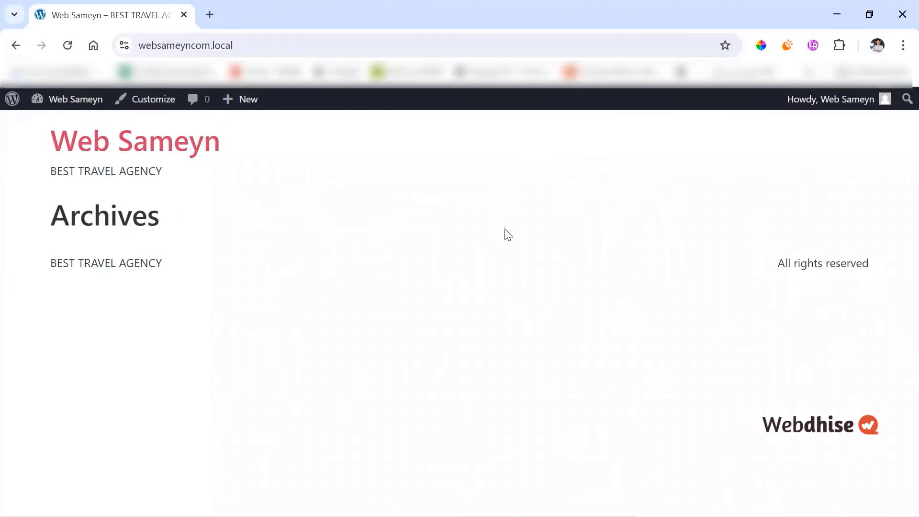
pyautogui.click(17, 47)
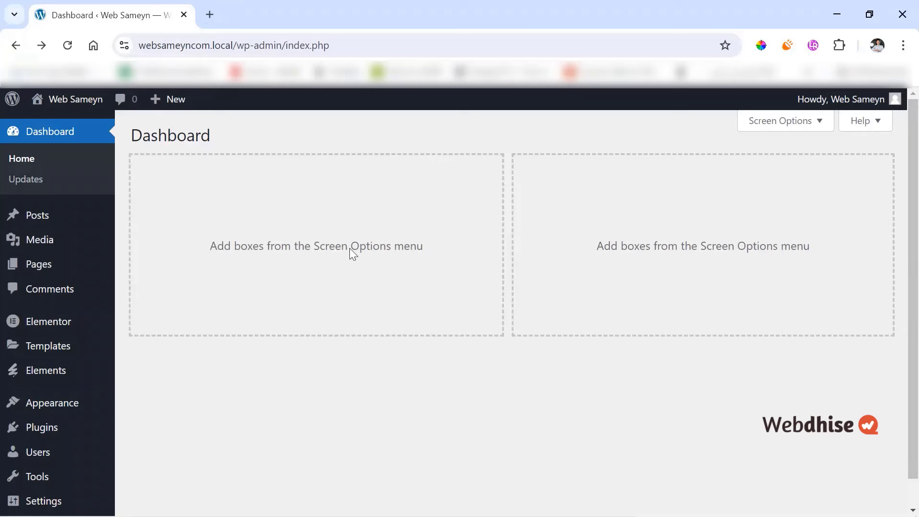
# Load the brandcrowd.com homepage in a new Chrome tab, trimming the suggested address to the root
pyautogui.click(207, 12)
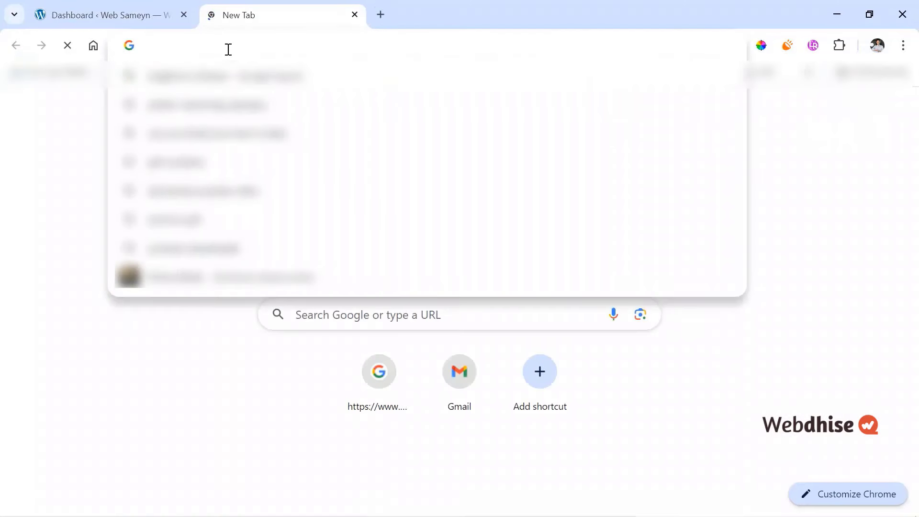
pyautogui.write('brandcrowd.com/maker/logos/')
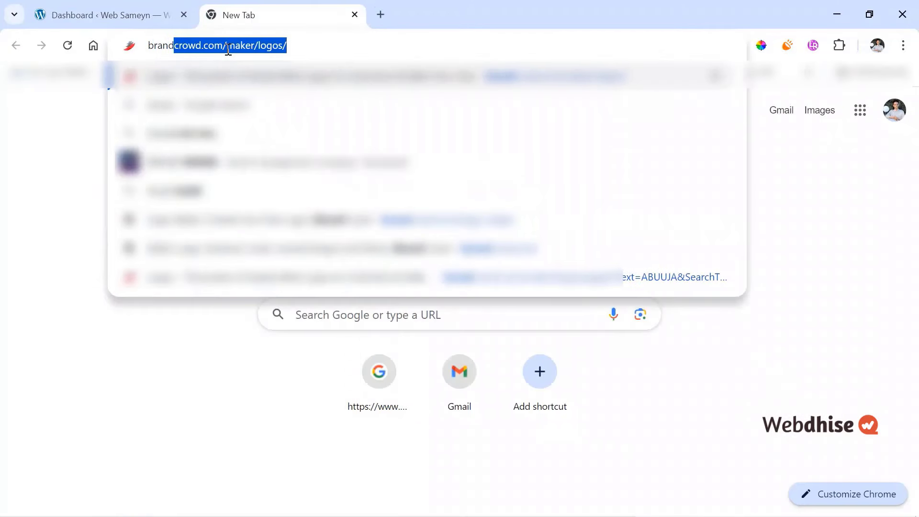
pyautogui.click(228, 49)
pyautogui.moveTo(300, 45); pyautogui.dragTo(230, 44)
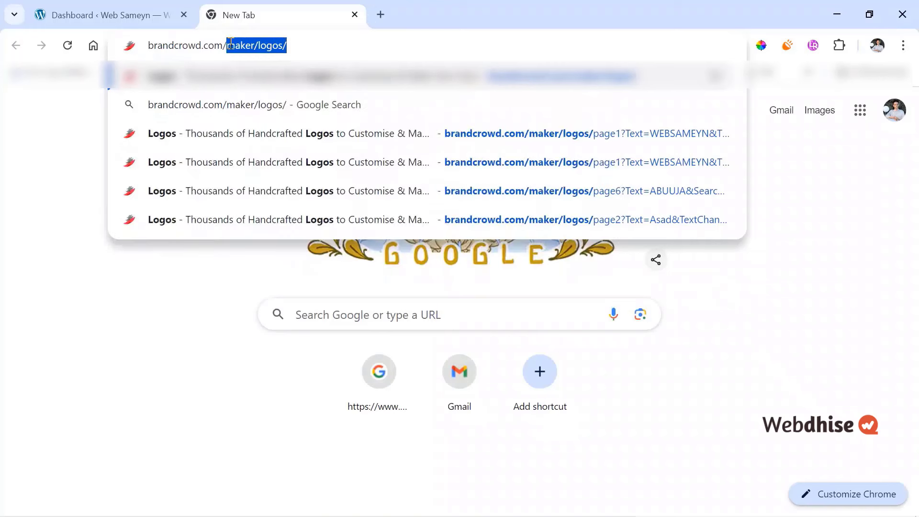
pyautogui.press('BackSpace')
pyautogui.press('BackSpace')
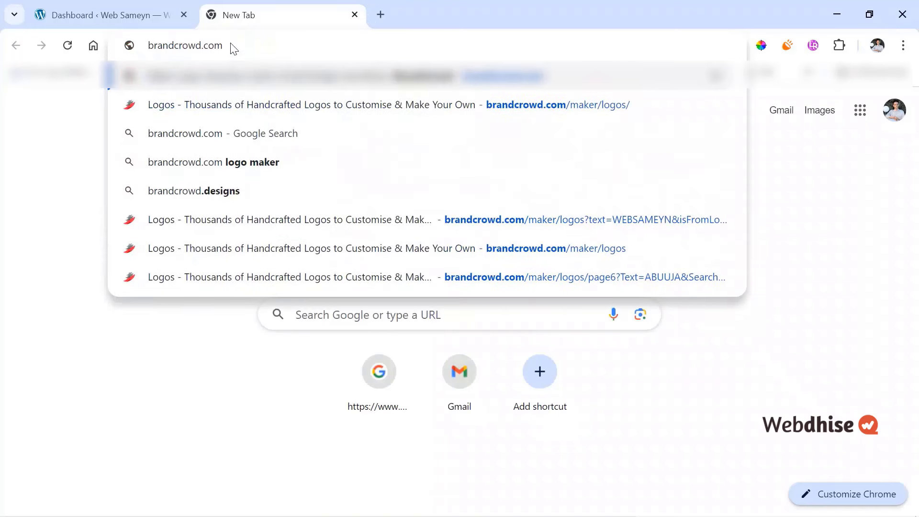
pyautogui.press('Return')
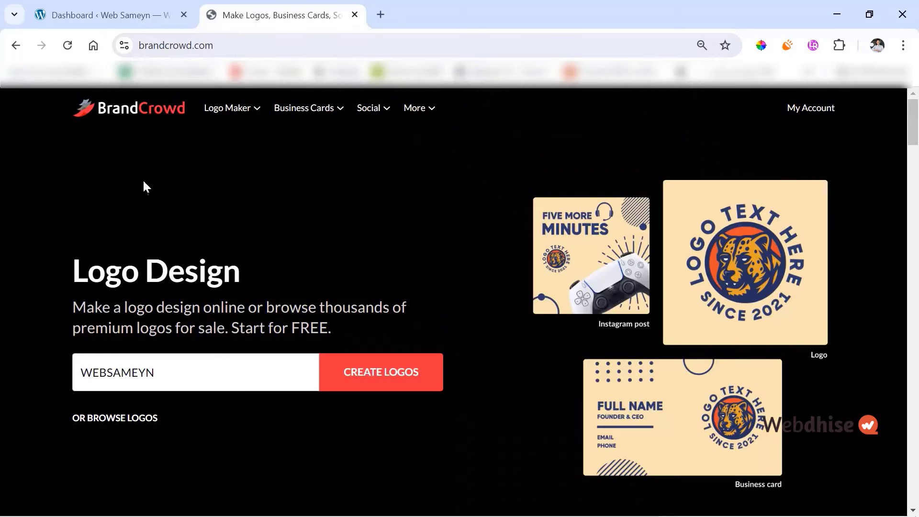
# Page through the homepage's design-type carousel, then go to BrandCrowd's Logo Maker page
pyautogui.moveTo(56, 299); pyautogui.dragTo(323, 311)
pyautogui.click(323, 311)
pyautogui.scroll(-2, 378, 288)
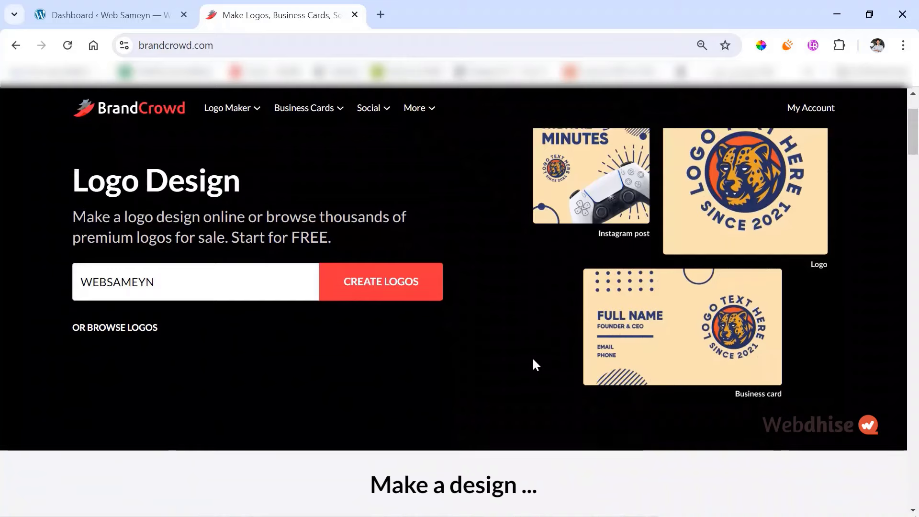
pyautogui.scroll(-8, 408, 340)
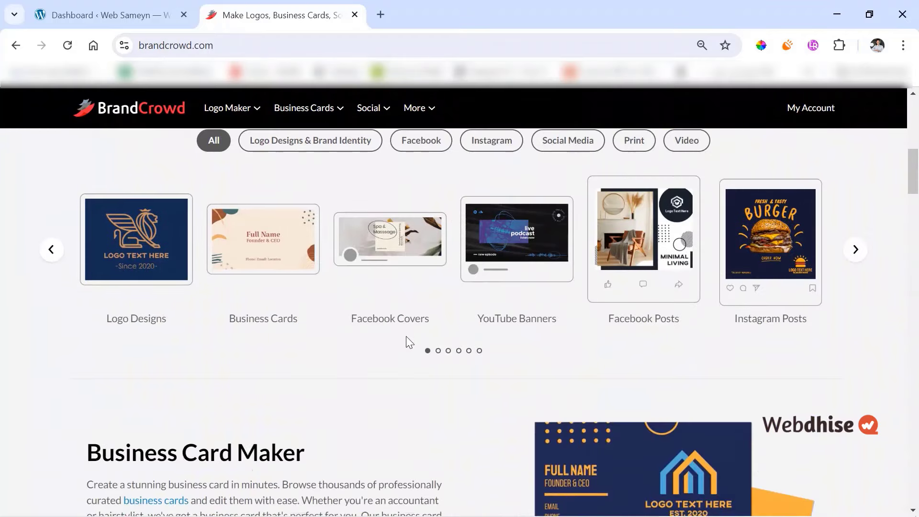
pyautogui.scroll(2, 478, 353)
pyautogui.click(854, 352)
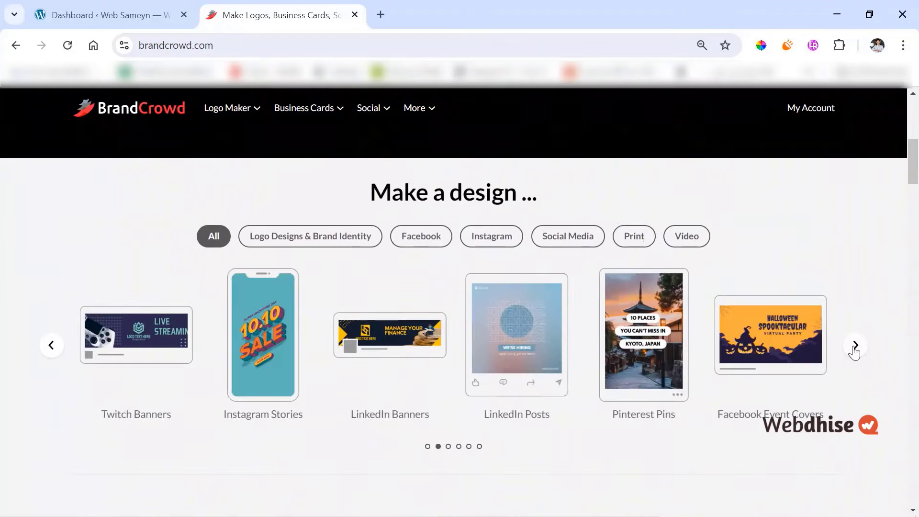
pyautogui.click(855, 352)
pyautogui.click(855, 352)
pyautogui.click(855, 352)
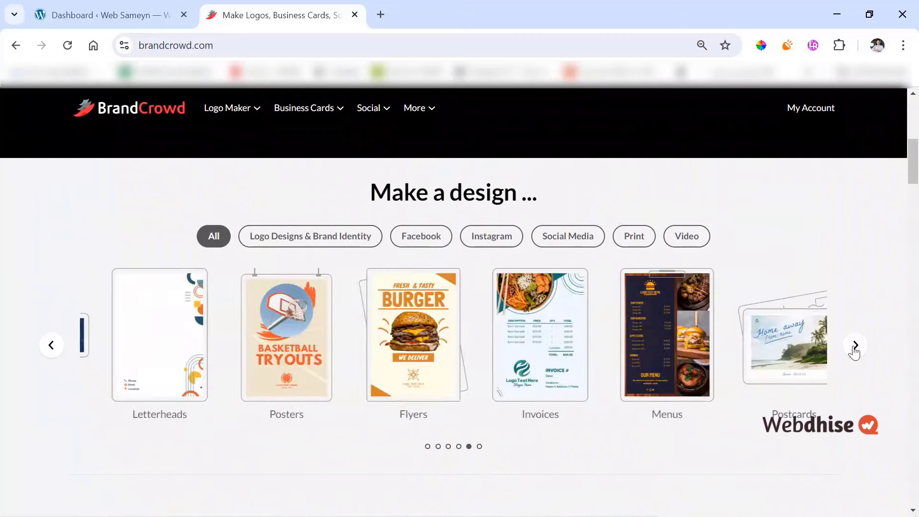
pyautogui.scroll(6, 293, 284)
pyautogui.moveTo(209, 114)
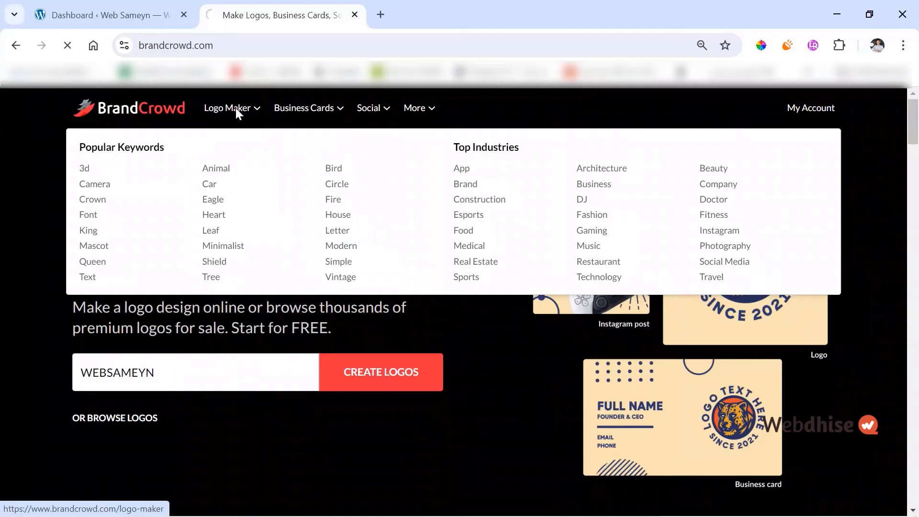
pyautogui.click(235, 108)
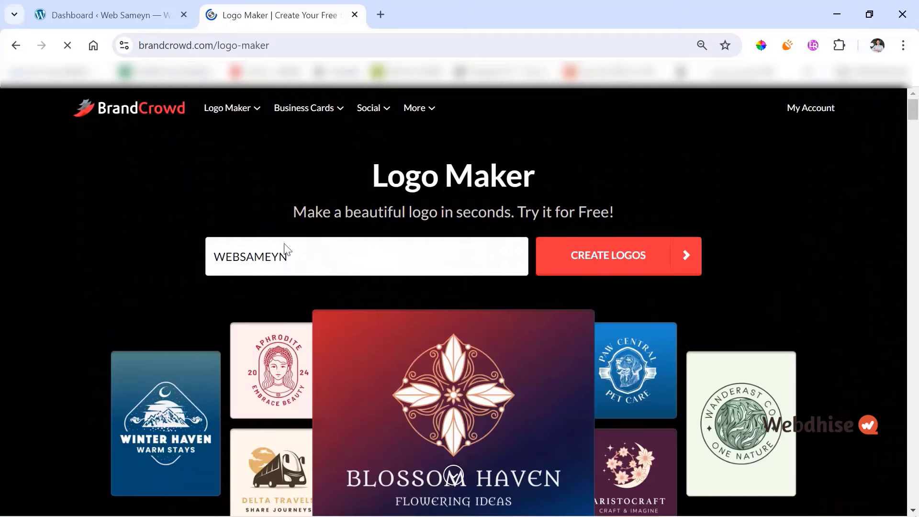
# Replace the business name with 'websameyn' and generate logo designs for it
pyautogui.doubleClick(229, 254)
pyautogui.click(225, 255)
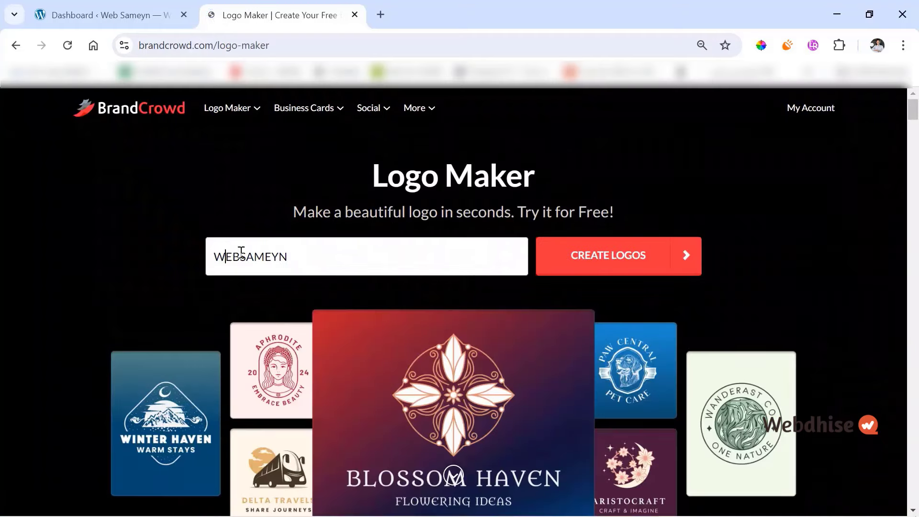
pyautogui.doubleClick(226, 254)
pyautogui.press('BackSpace')
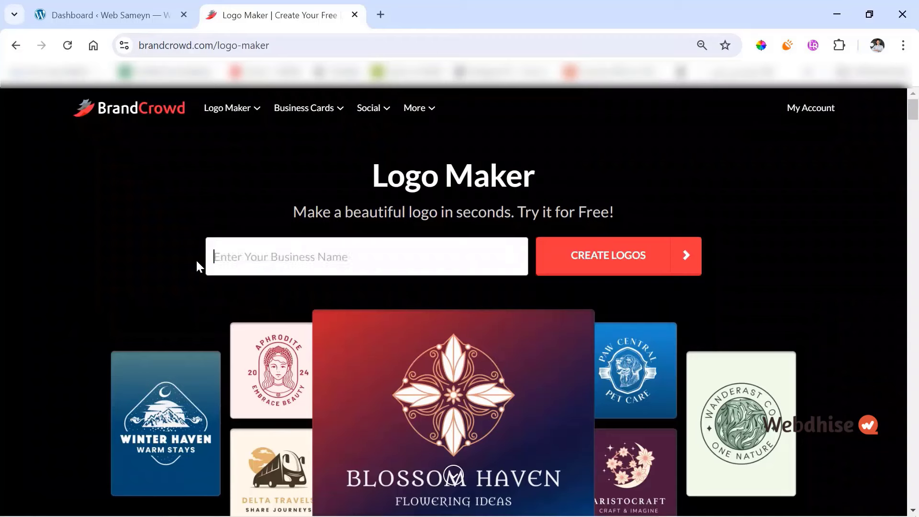
pyautogui.write('we')
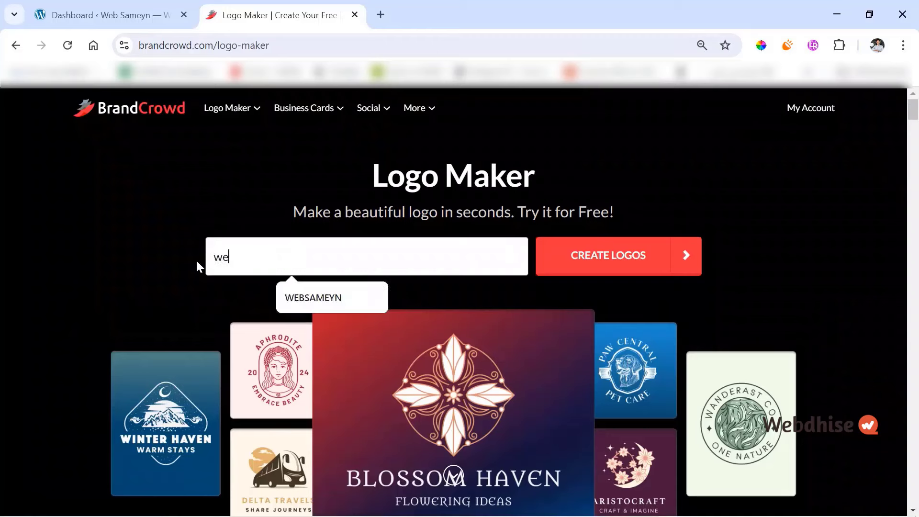
pyautogui.write('bsameyn')
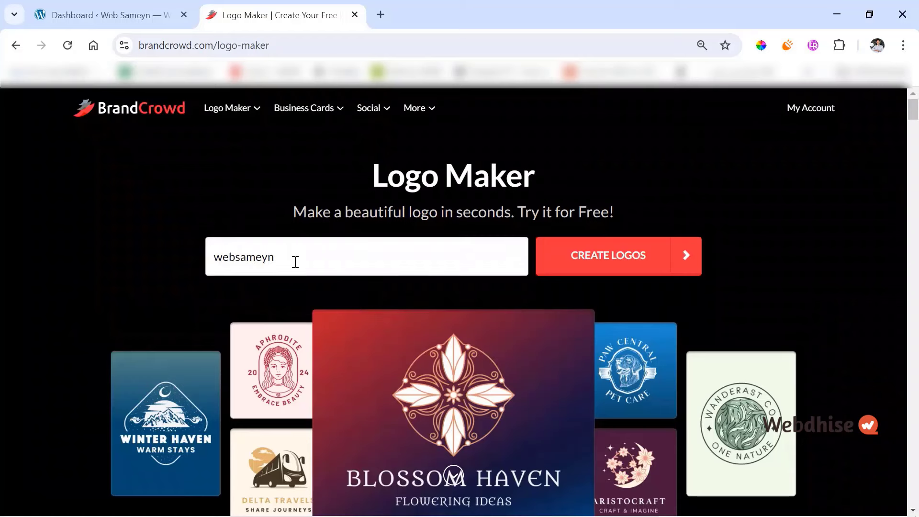
pyautogui.moveTo(293, 261); pyautogui.dragTo(207, 257)
pyautogui.click(253, 263)
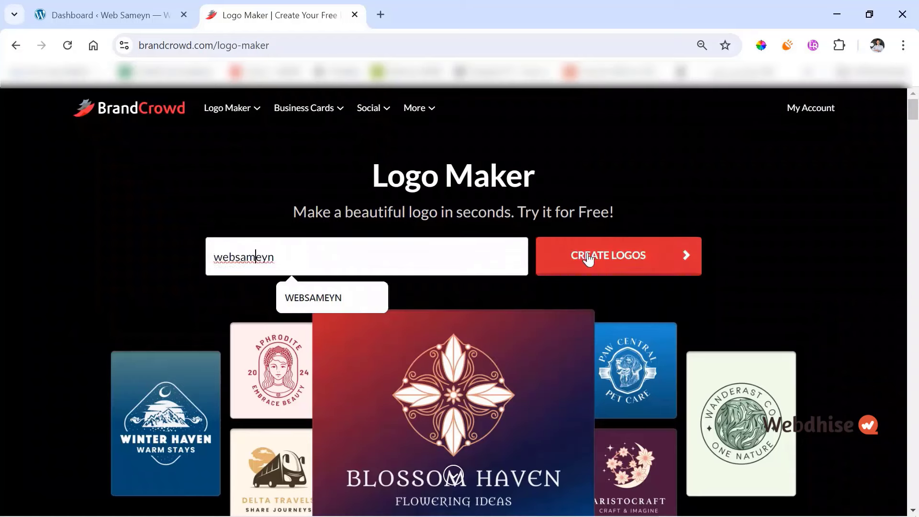
pyautogui.click(596, 276)
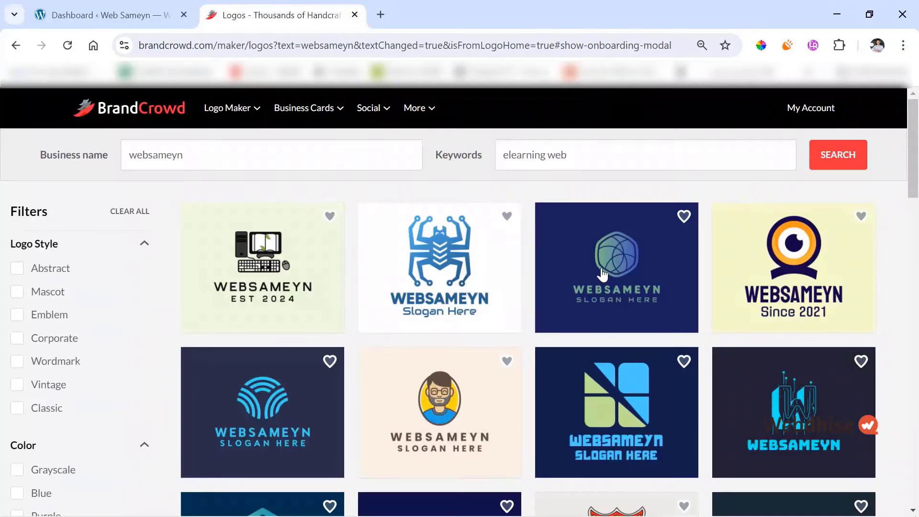
# Delete the old 'elearning web' text from the Keywords field, leaving it empty for new keywords
pyautogui.click(102, 12)
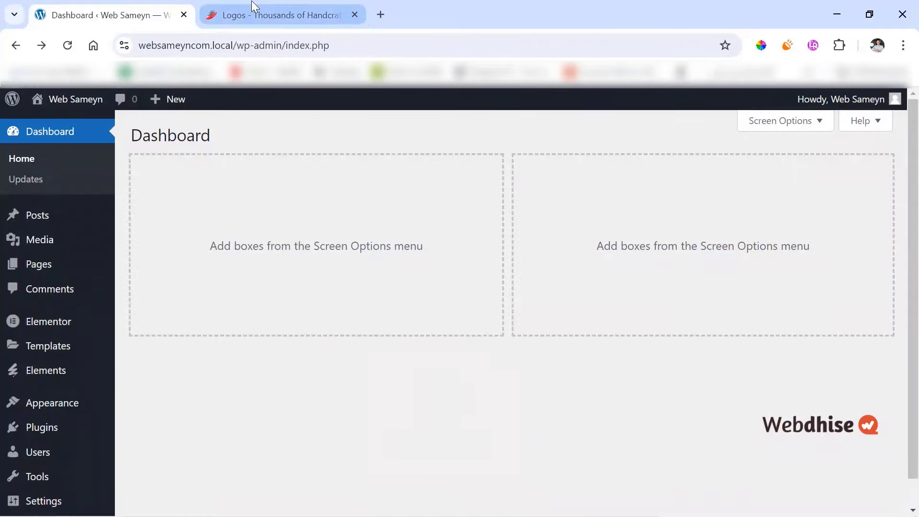
pyautogui.click(251, 9)
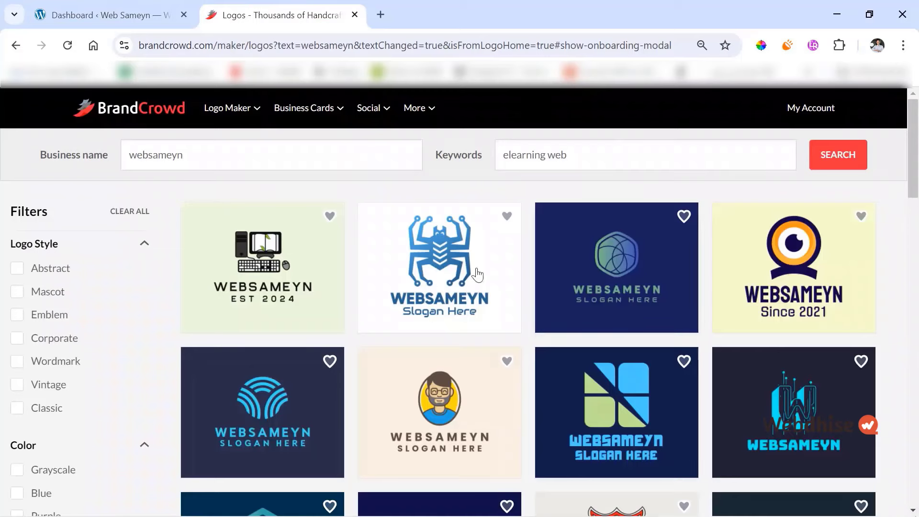
pyautogui.scroll(-2, 484, 289)
pyautogui.scroll(2, 527, 216)
pyautogui.tripleClick(579, 147)
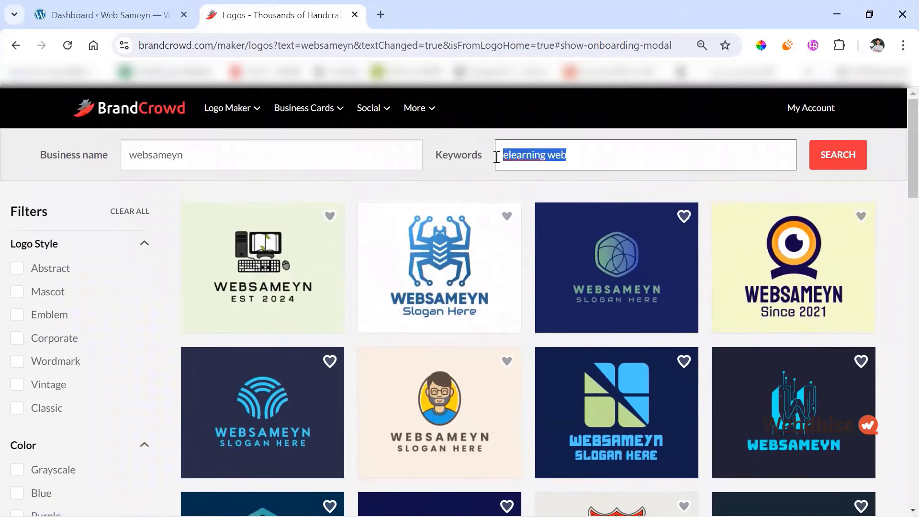
pyautogui.press('BackSpace')
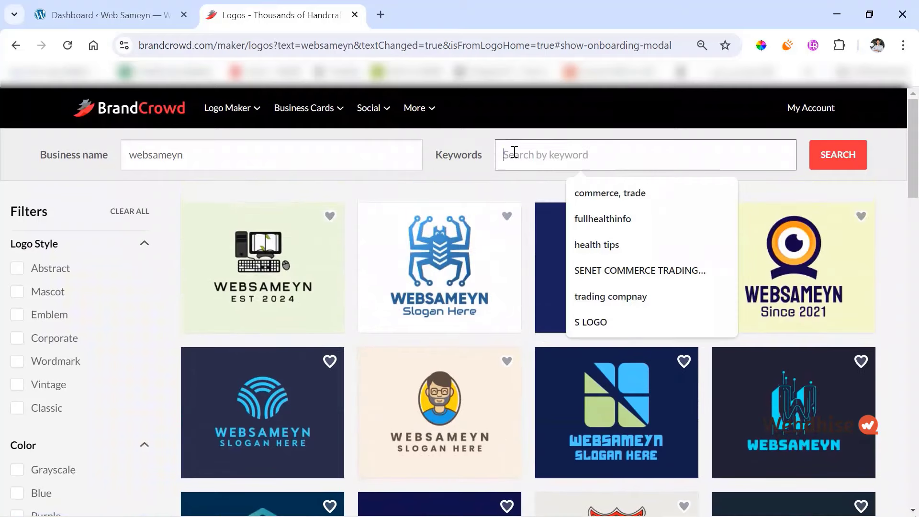
pyautogui.doubleClick(445, 156)
pyautogui.click(531, 152)
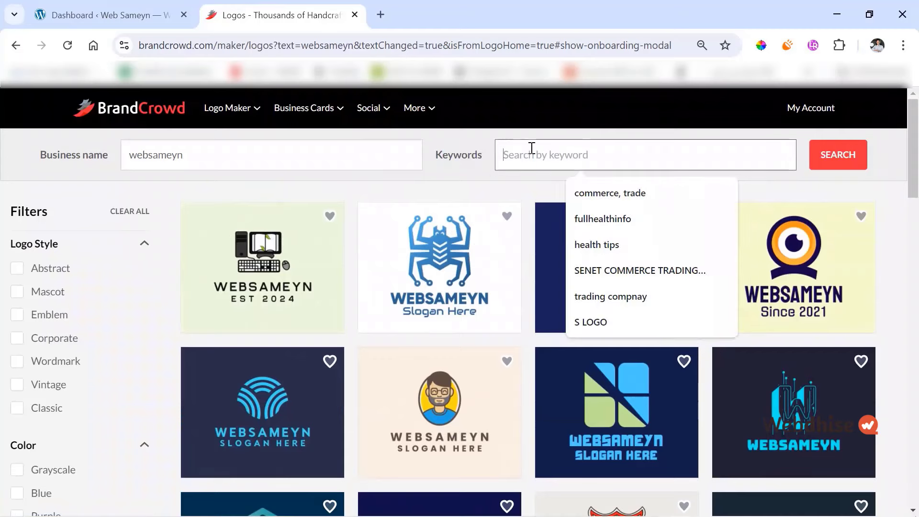
pyautogui.click(464, 184)
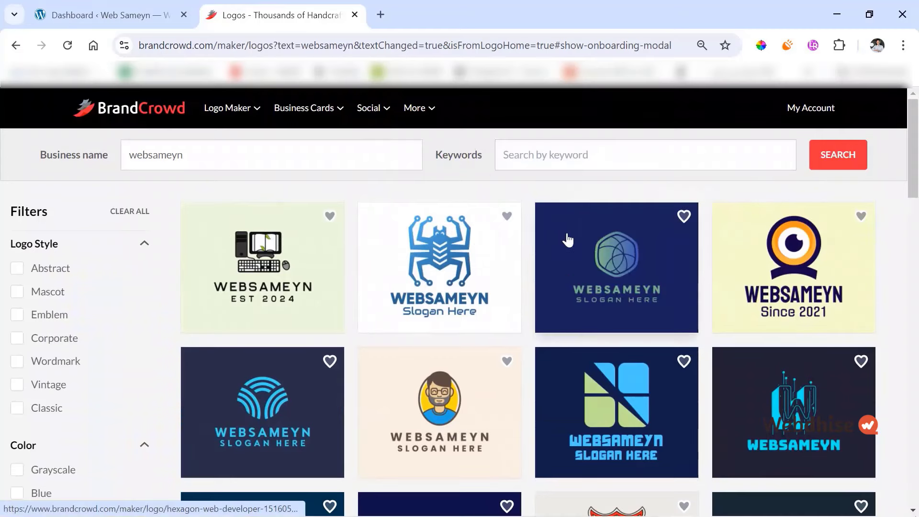
pyautogui.click(524, 160)
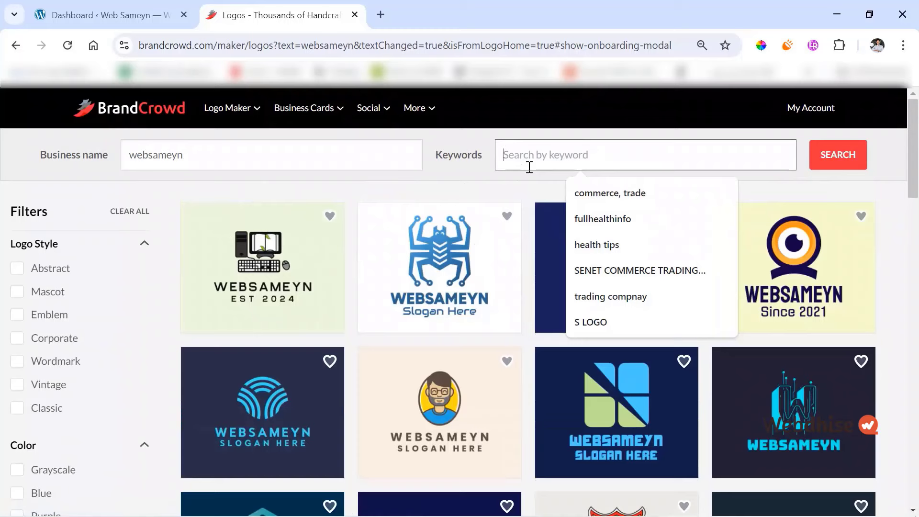
# Search logos with the keywords 'travel agency' and scroll through the results
pyautogui.write('trave')
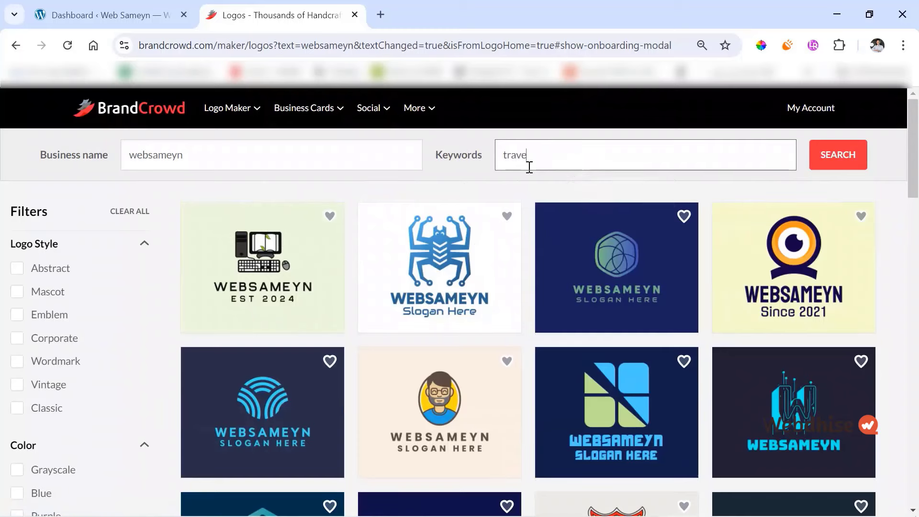
pyautogui.write('l agency')
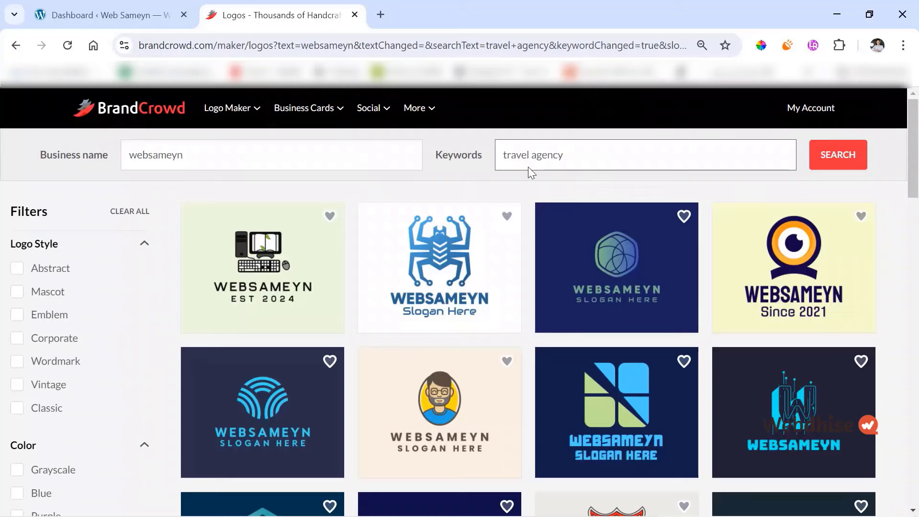
pyautogui.press('Return')
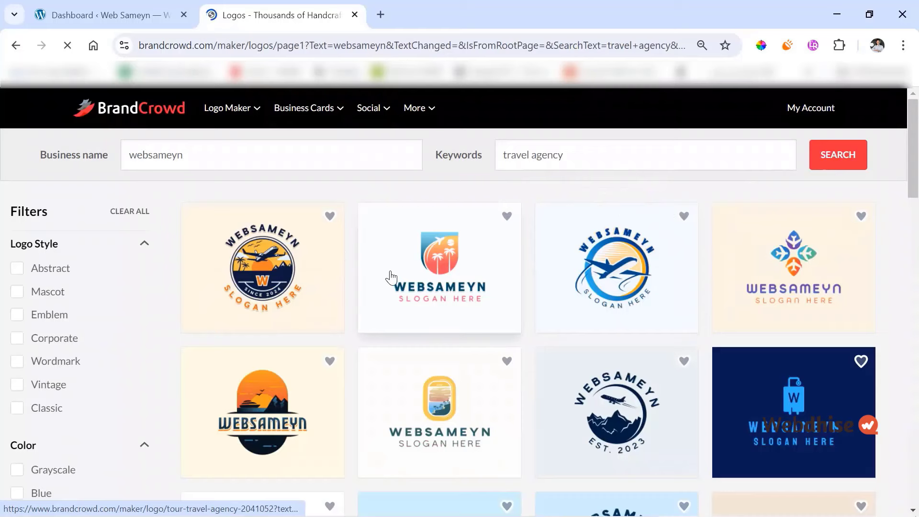
pyautogui.scroll(-6, 390, 277)
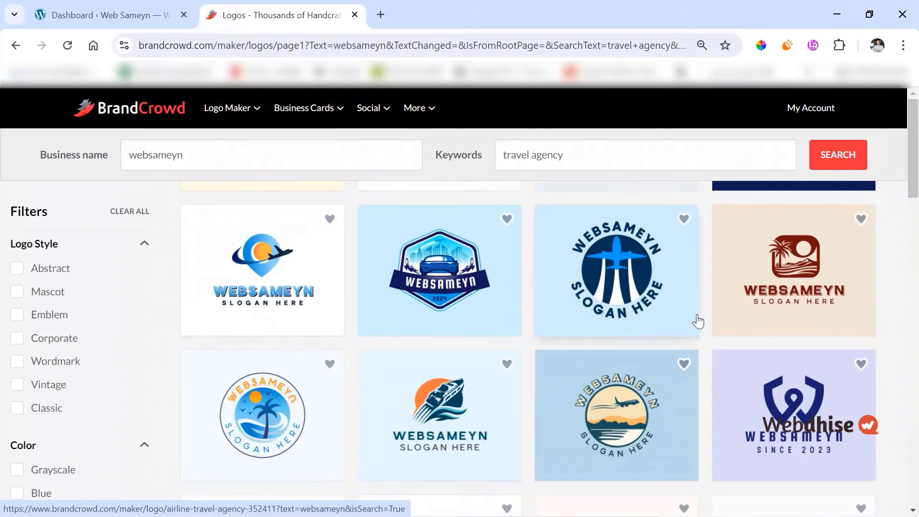
pyautogui.scroll(-2, 698, 321)
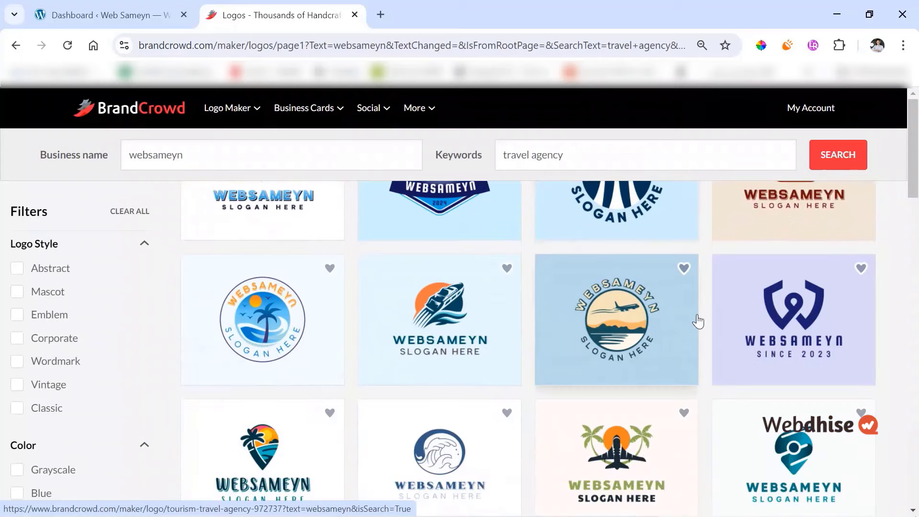
pyautogui.scroll(-10, 699, 321)
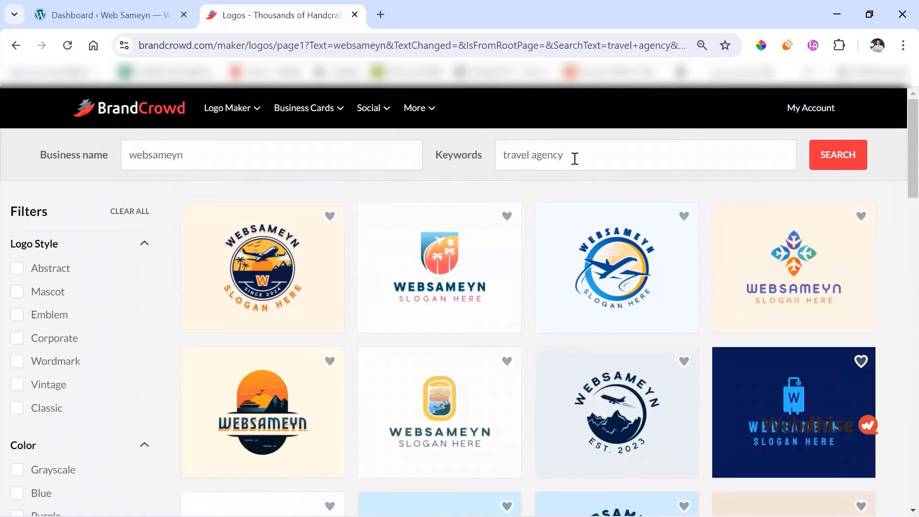
pyautogui.moveTo(575, 159); pyautogui.dragTo(507, 160)
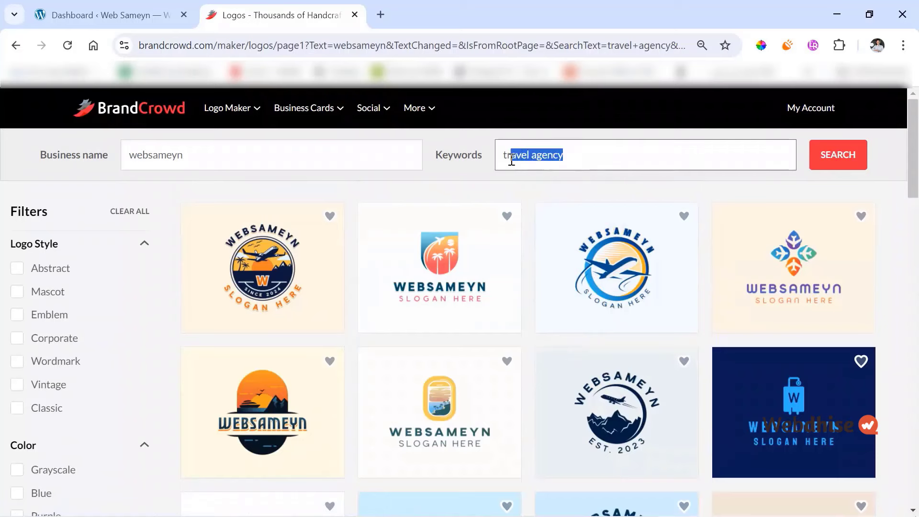
pyautogui.click(507, 160)
pyautogui.scroll(-8, 611, 288)
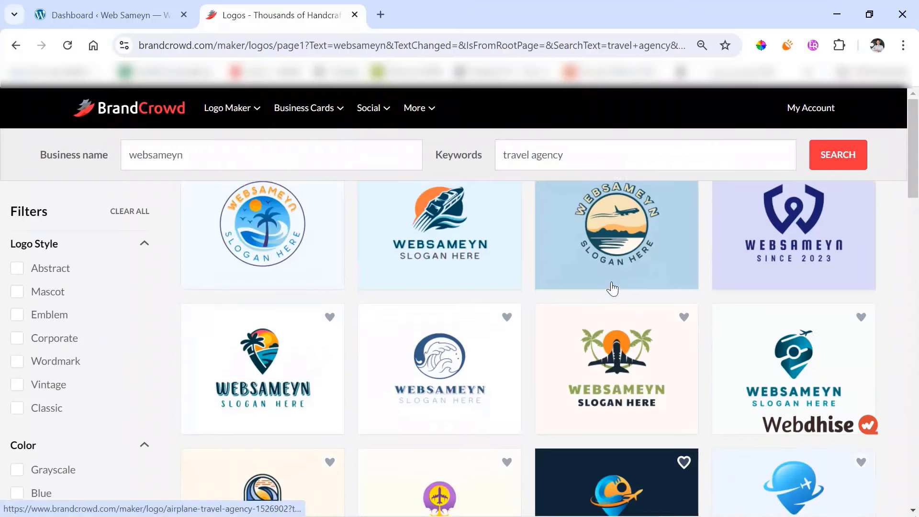
pyautogui.scroll(-8, 614, 288)
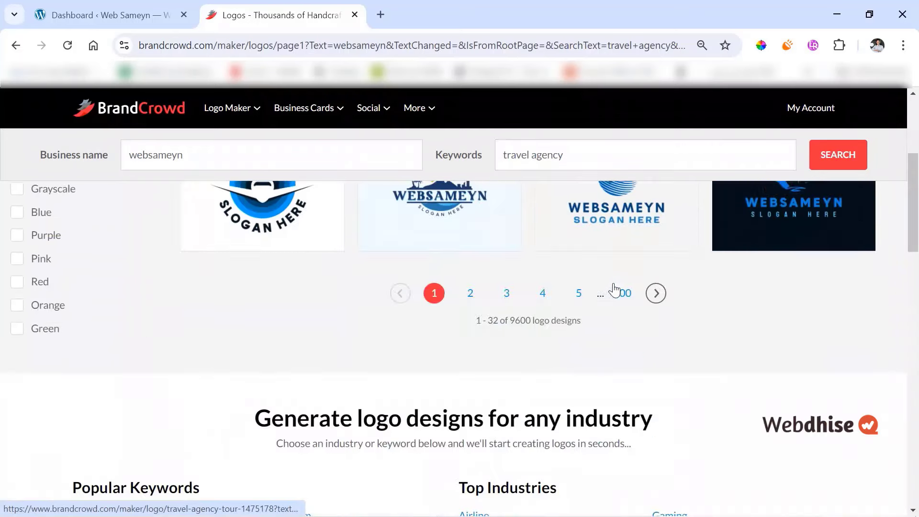
pyautogui.scroll(8, 618, 292)
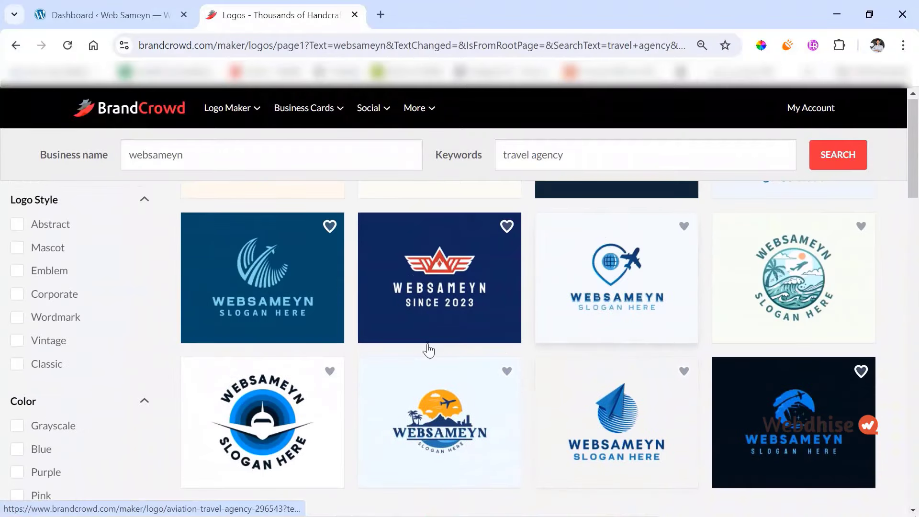
pyautogui.scroll(-8, 427, 349)
pyautogui.scroll(4, 493, 331)
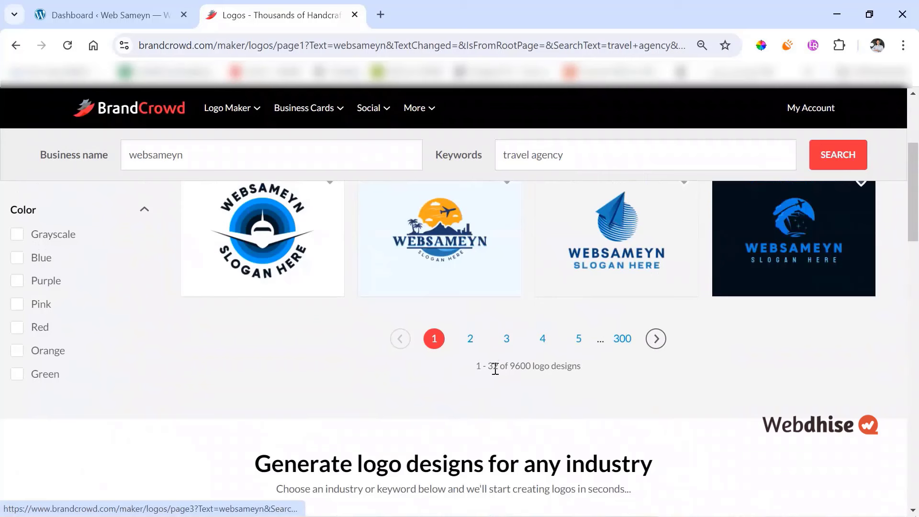
# Move to page 2 of the travel agency logo results
pyautogui.moveTo(493, 367); pyautogui.dragTo(517, 369)
pyautogui.click(520, 370)
pyautogui.click(581, 372)
pyautogui.click(615, 383)
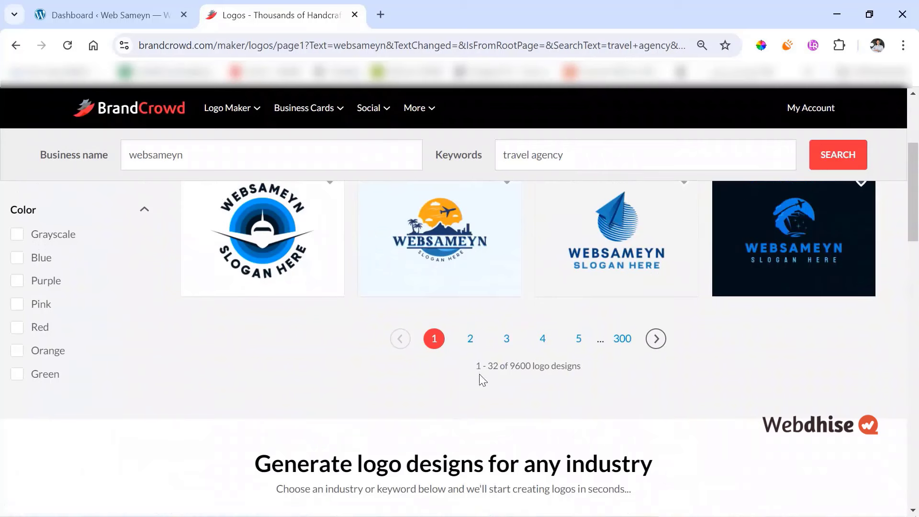
pyautogui.doubleClick(493, 367)
pyautogui.click(470, 339)
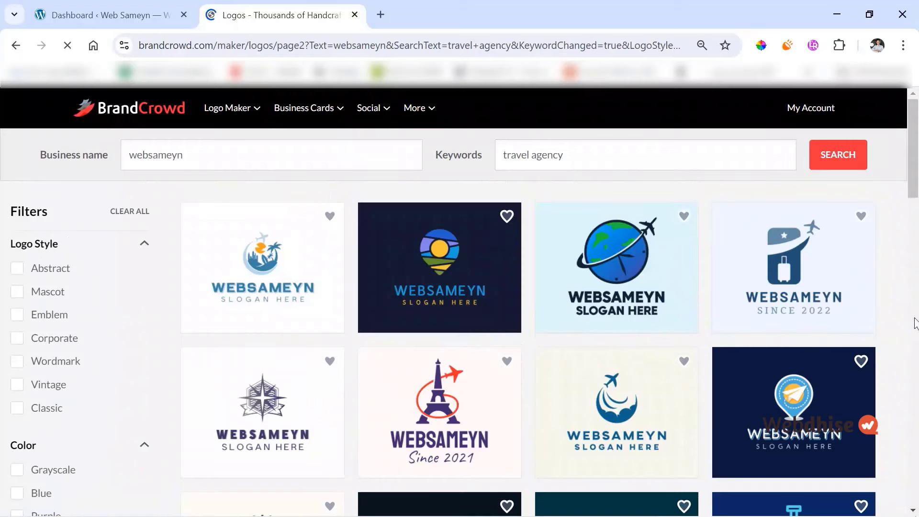
# Pick the Eiffel Tower travel logo on page 2 to start editing it
pyautogui.scroll(-2, 915, 324)
pyautogui.scroll(-2, 915, 323)
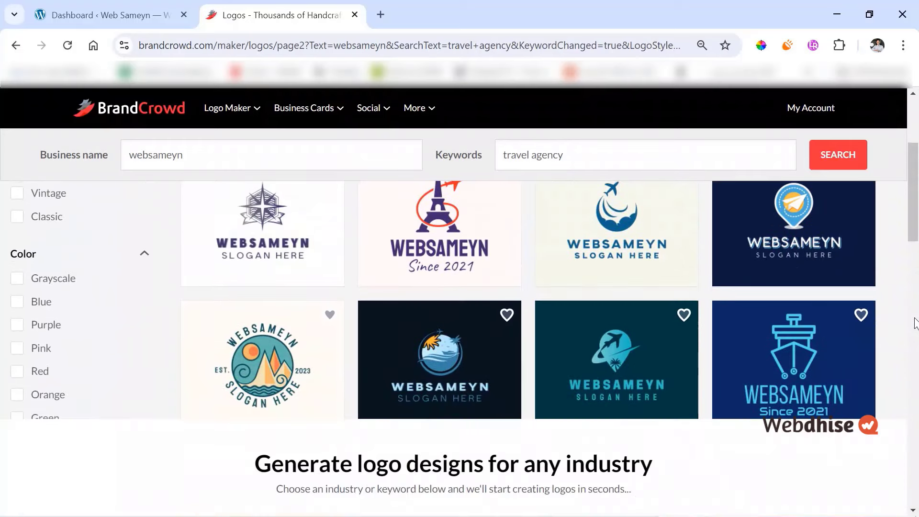
pyautogui.scroll(-7, 915, 323)
pyautogui.scroll(7, 692, 322)
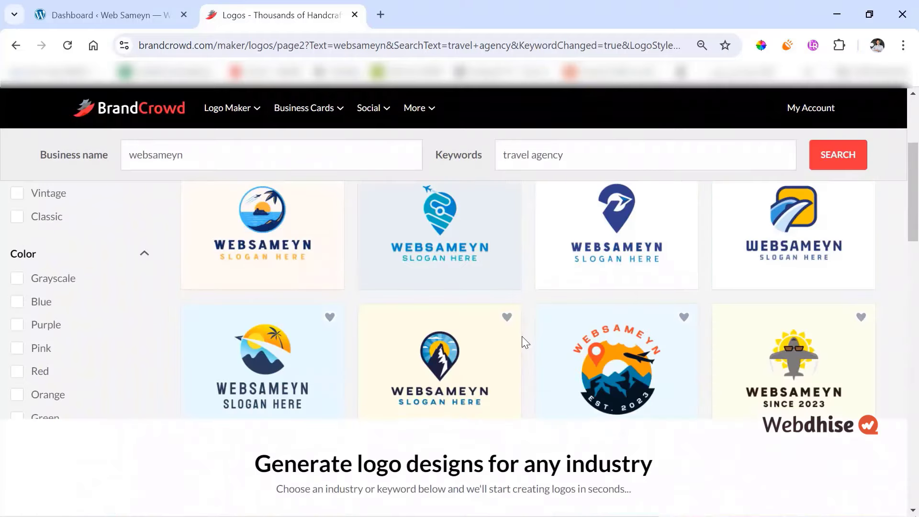
pyautogui.scroll(-5, 523, 335)
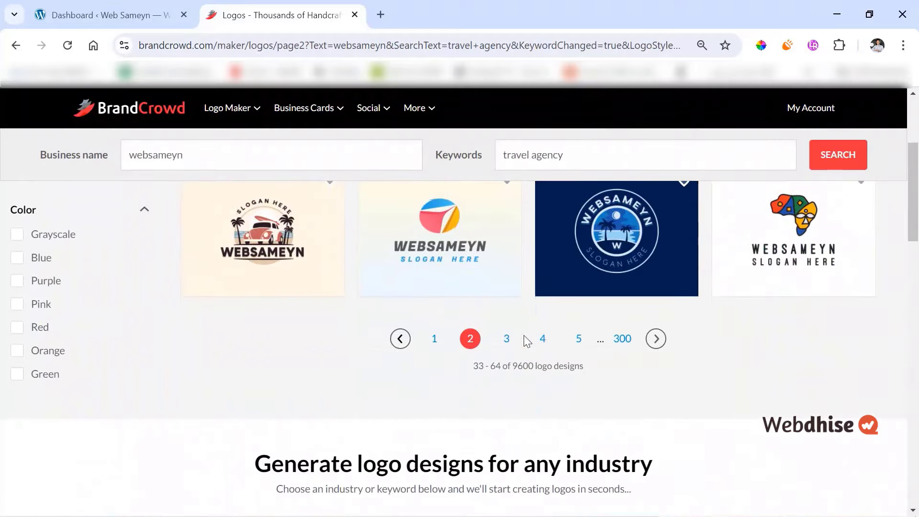
pyautogui.scroll(5, 527, 337)
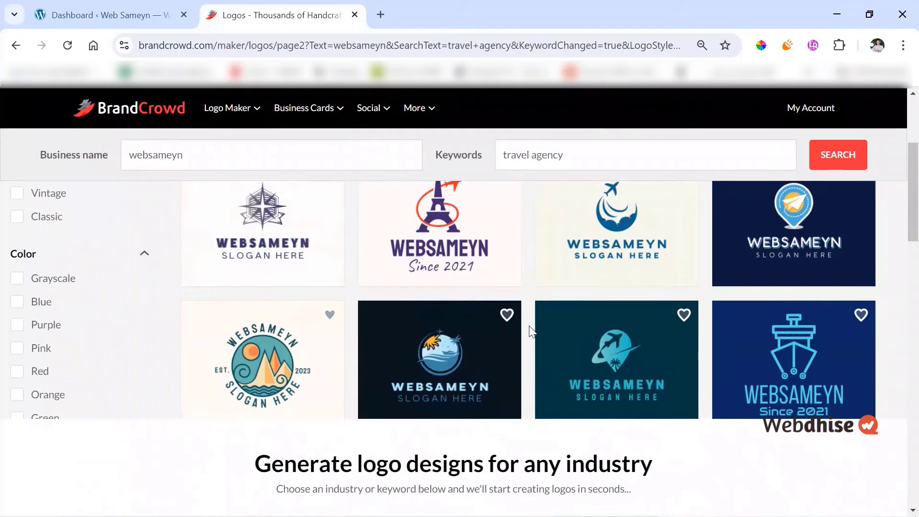
pyautogui.scroll(3, 522, 316)
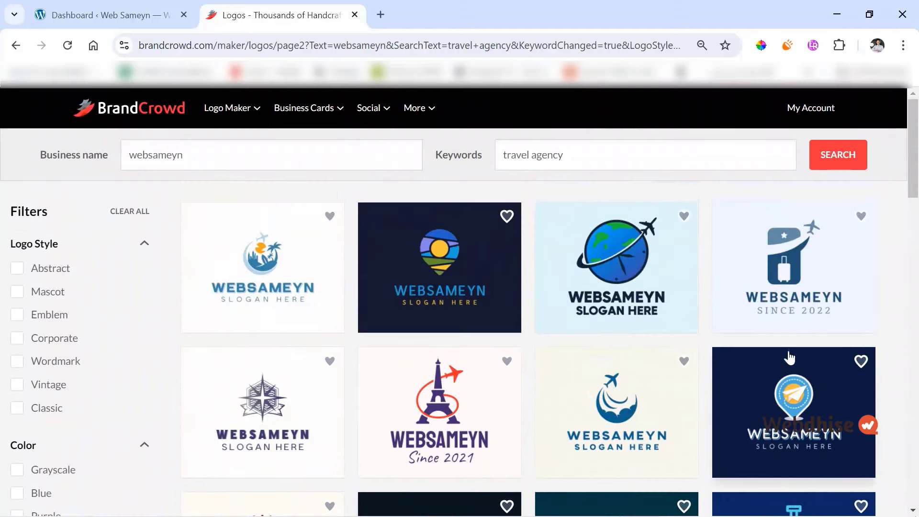
pyautogui.scroll(-3, 790, 358)
pyautogui.scroll(3, 622, 383)
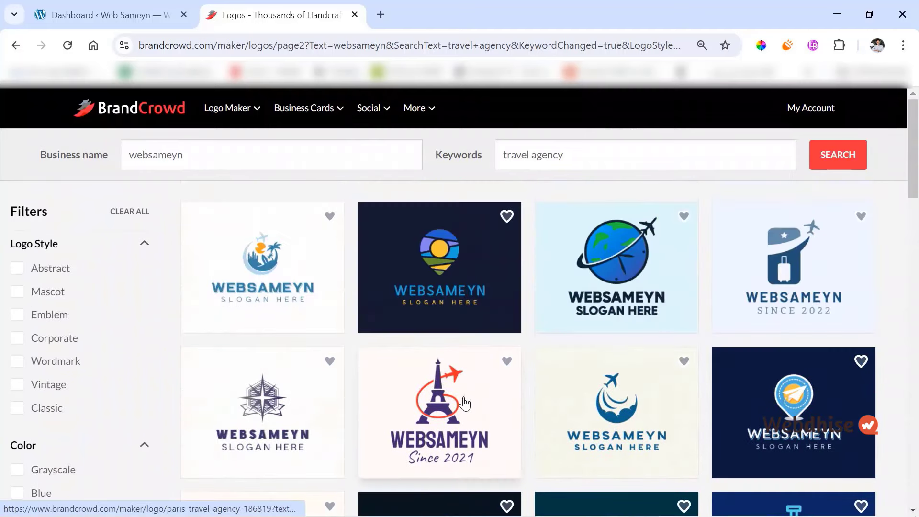
pyautogui.scroll(-3, 444, 412)
pyautogui.scroll(3, 662, 430)
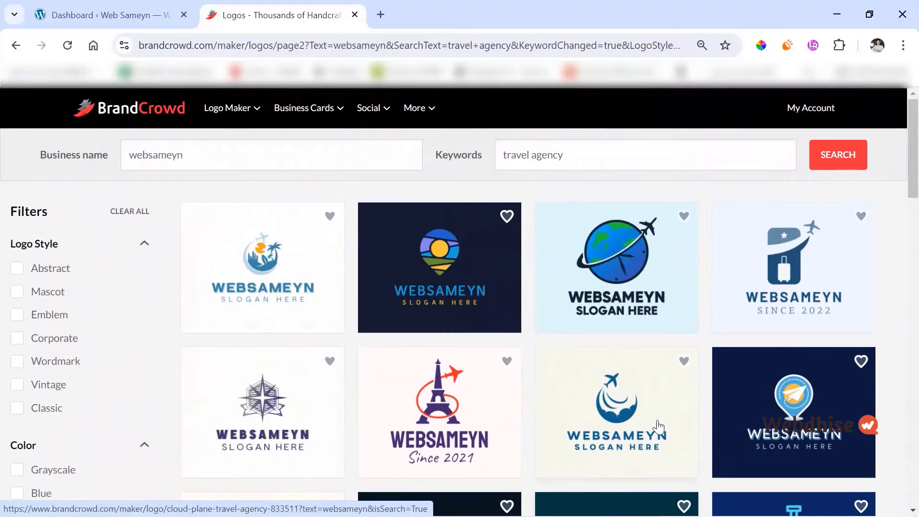
pyautogui.click(445, 389)
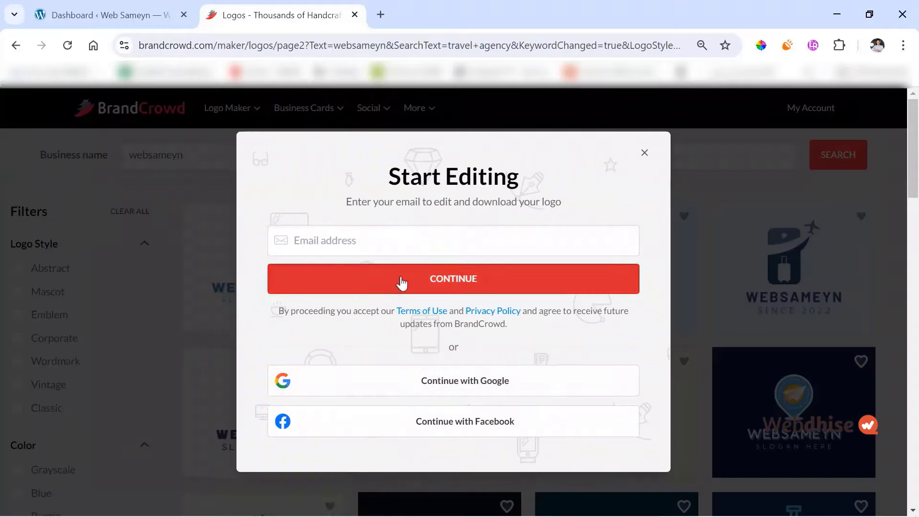
# Sign up with Google instead of email and select the saved Google account
pyautogui.click(310, 238)
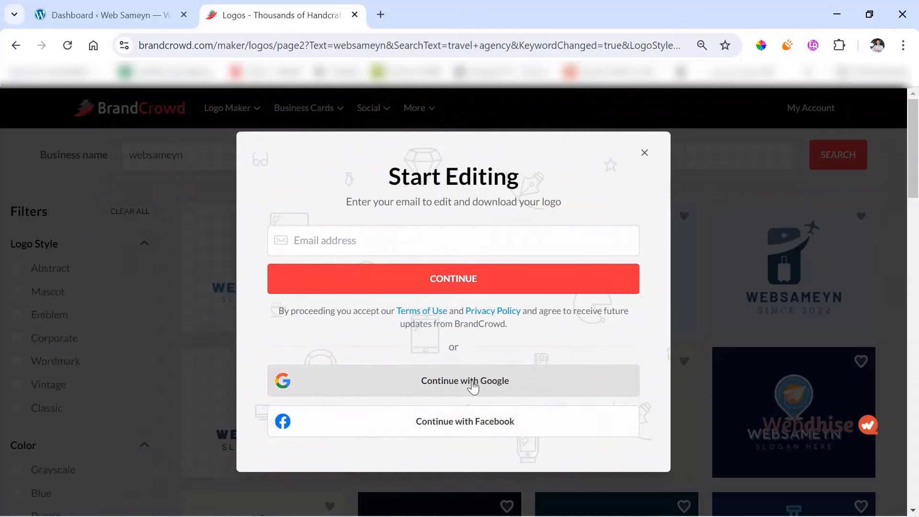
pyautogui.click(473, 381)
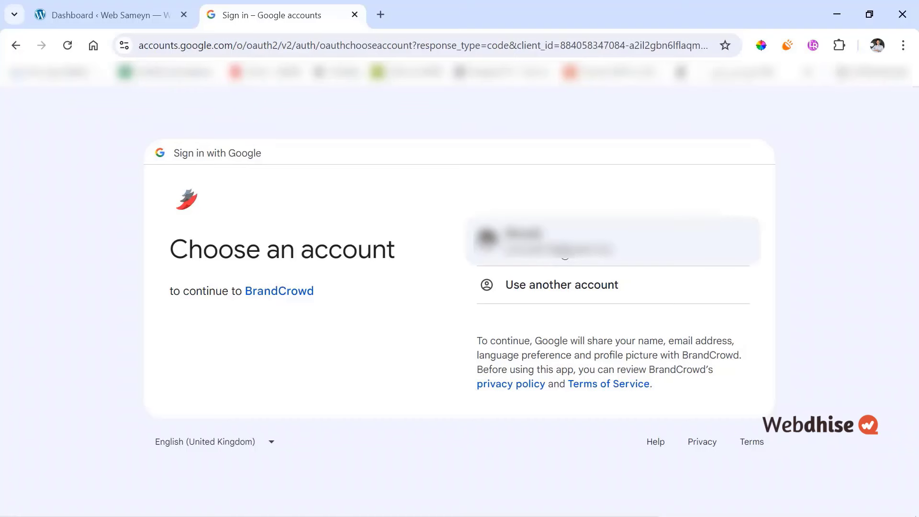
pyautogui.click(565, 257)
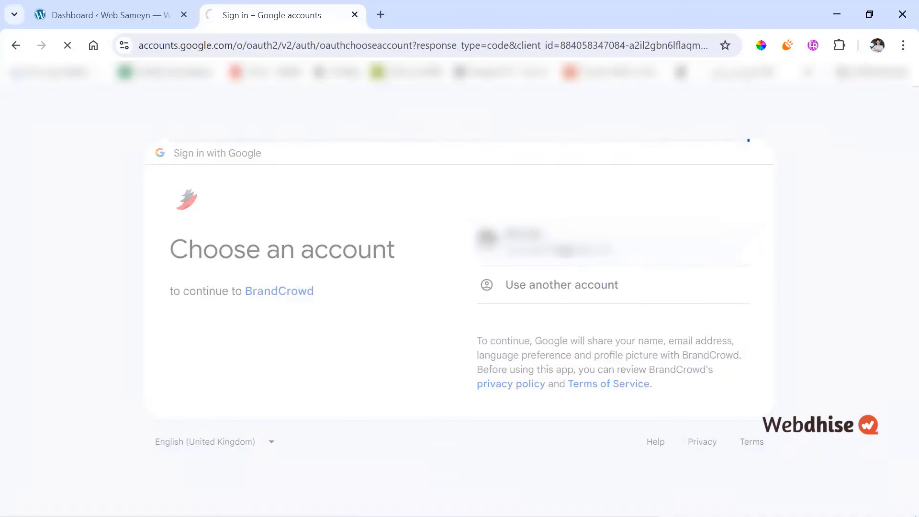
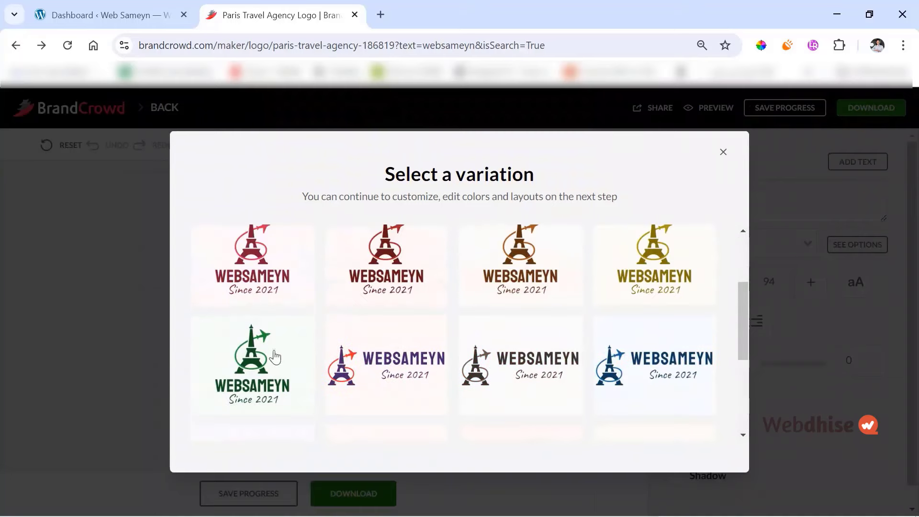
# Open the purple-and-orange landscape Eiffel Tower variation, with WEBSAMEYN and Since 2021, in the editor
pyautogui.scroll(-5, 445, 363)
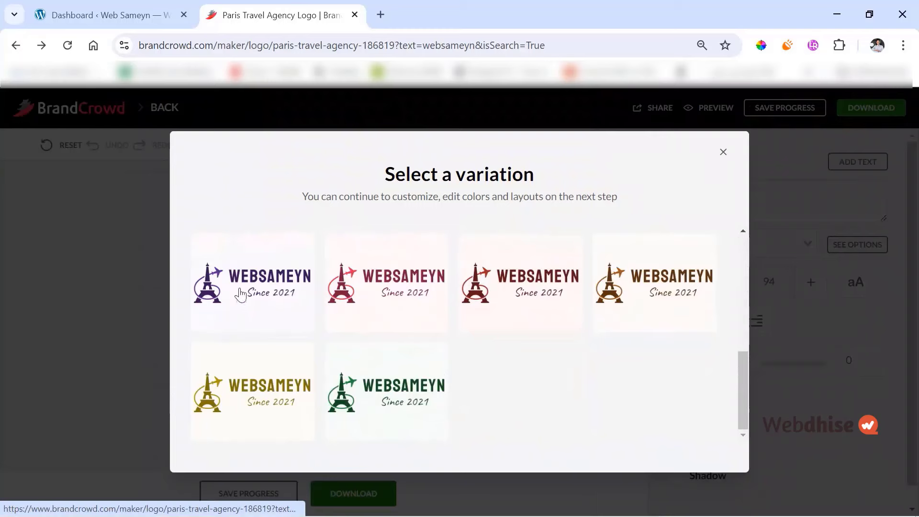
pyautogui.scroll(2, 447, 330)
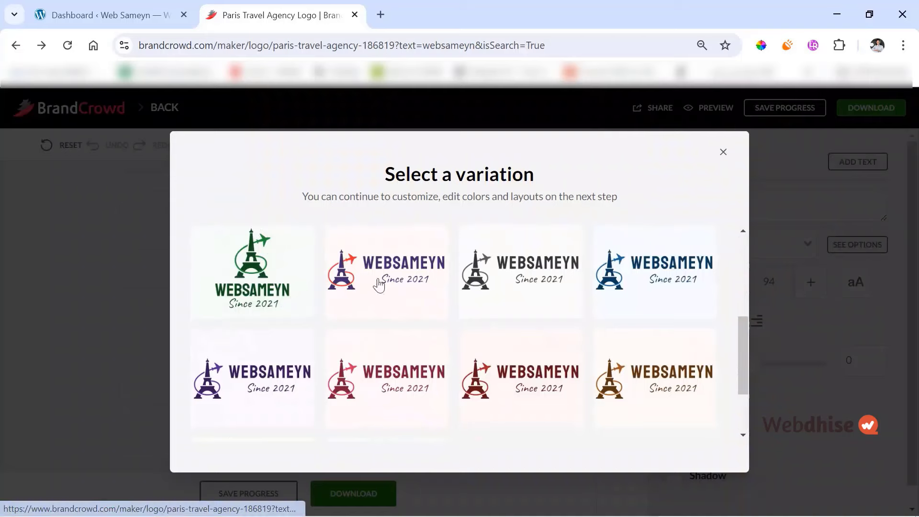
pyautogui.scroll(4, 429, 307)
pyautogui.scroll(-4, 380, 300)
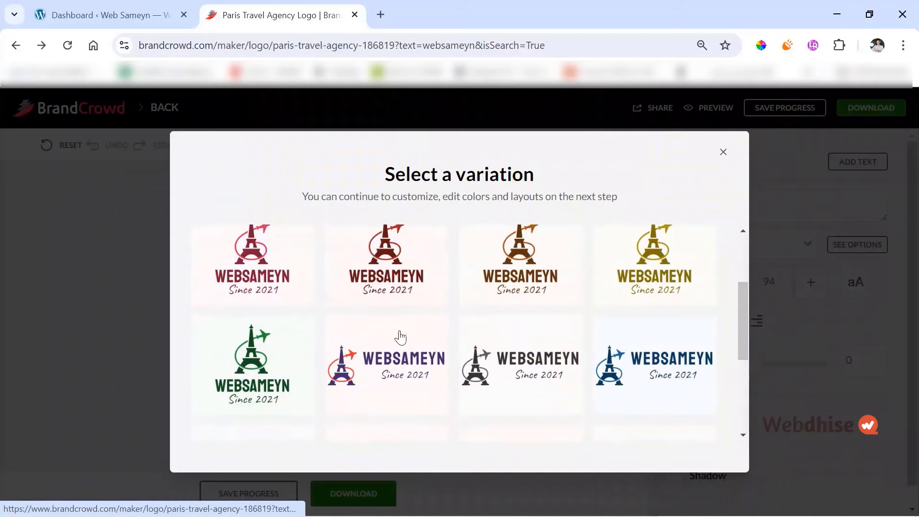
pyautogui.click(373, 287)
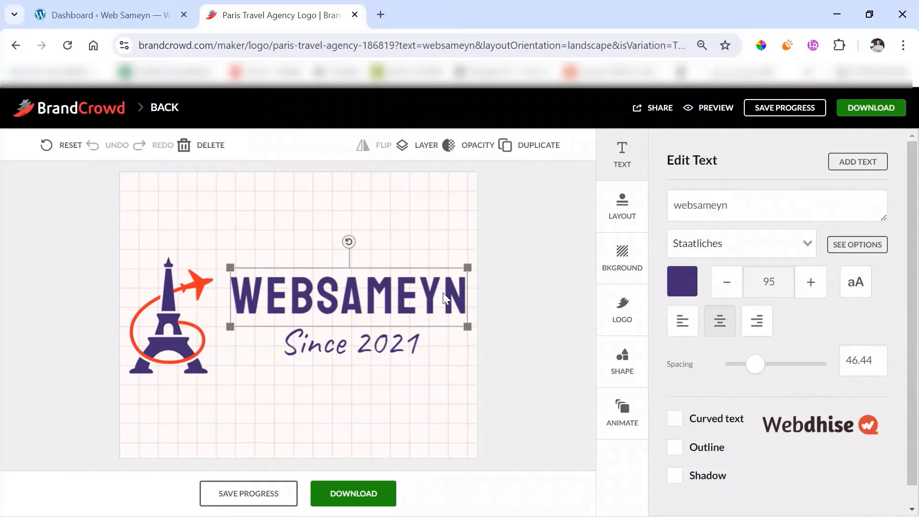
# Shrink the Eiffel Tower icon and move WEBSAMEYN closer to it
pyautogui.click(154, 293)
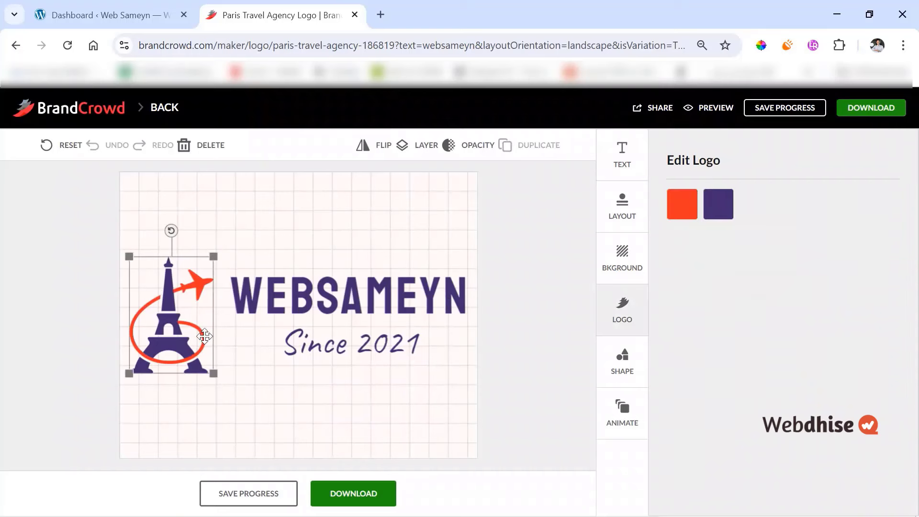
pyautogui.moveTo(213, 374)
pyautogui.mouseDown()
pyautogui.moveTo(171, 315)
pyautogui.moveTo(263, 425)
pyautogui.moveTo(196, 360)
pyautogui.moveTo(201, 366)
pyautogui.mouseUp()
pyautogui.click(236, 366)
pyautogui.moveTo(311, 301); pyautogui.dragTo(287, 312)
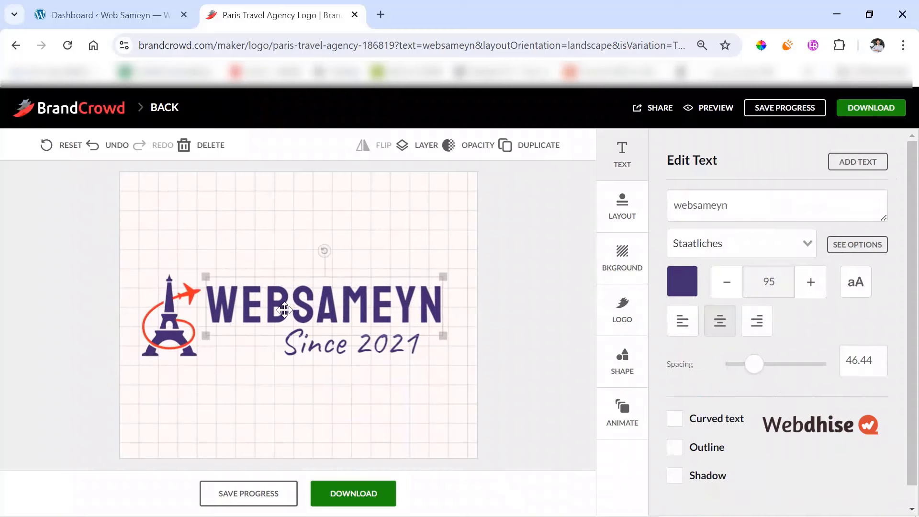
# Move Since 2021 beneath WEBSAMEYN and enlarge it
pyautogui.click(343, 353)
pyautogui.moveTo(343, 353); pyautogui.dragTo(302, 352)
pyautogui.moveTo(362, 364); pyautogui.dragTo(389, 376)
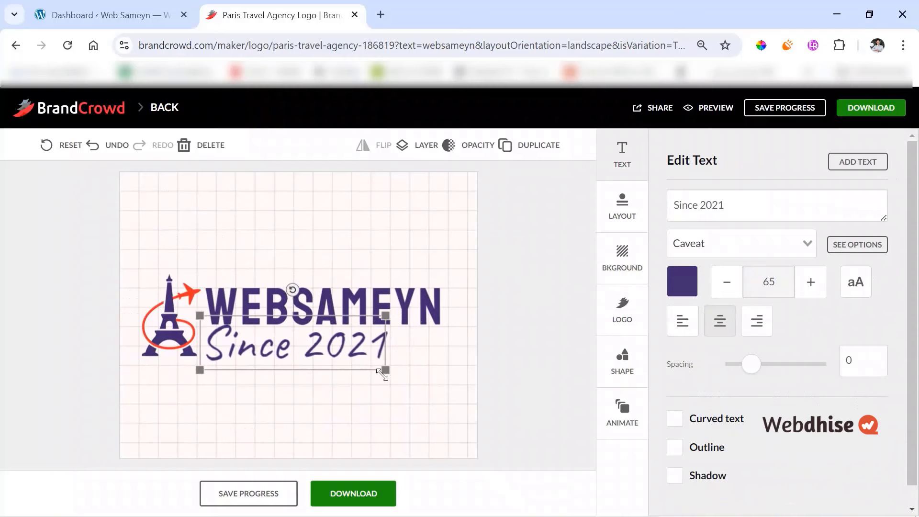
pyautogui.moveTo(313, 344); pyautogui.dragTo(330, 350)
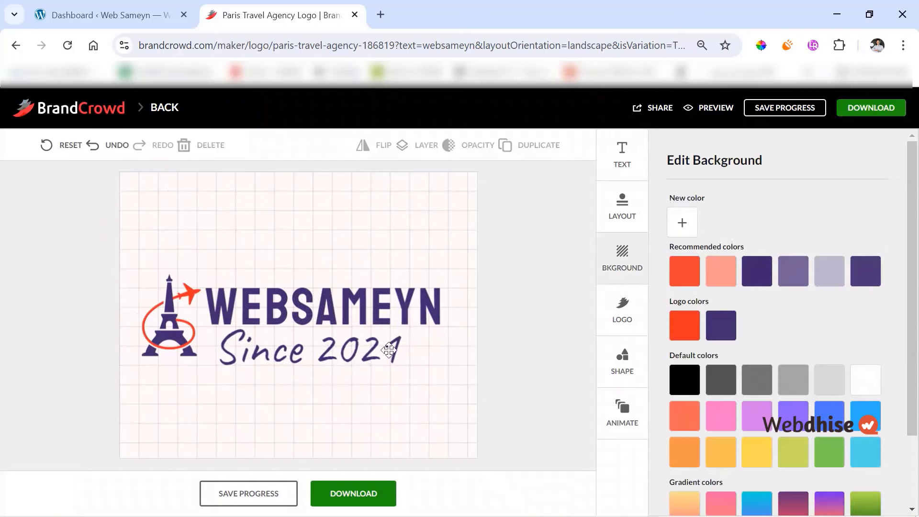
pyautogui.doubleClick(349, 345)
pyautogui.click(369, 346)
pyautogui.click(471, 348)
# Shrink WEBSAMEYN from size 95 to 79
pyautogui.click(403, 314)
pyautogui.moveTo(442, 338); pyautogui.dragTo(403, 328)
pyautogui.click(467, 327)
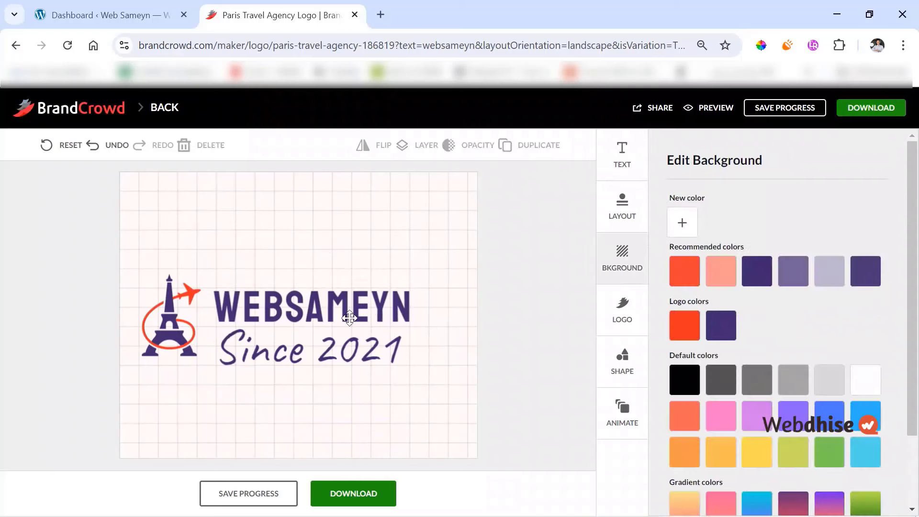
pyautogui.click(396, 318)
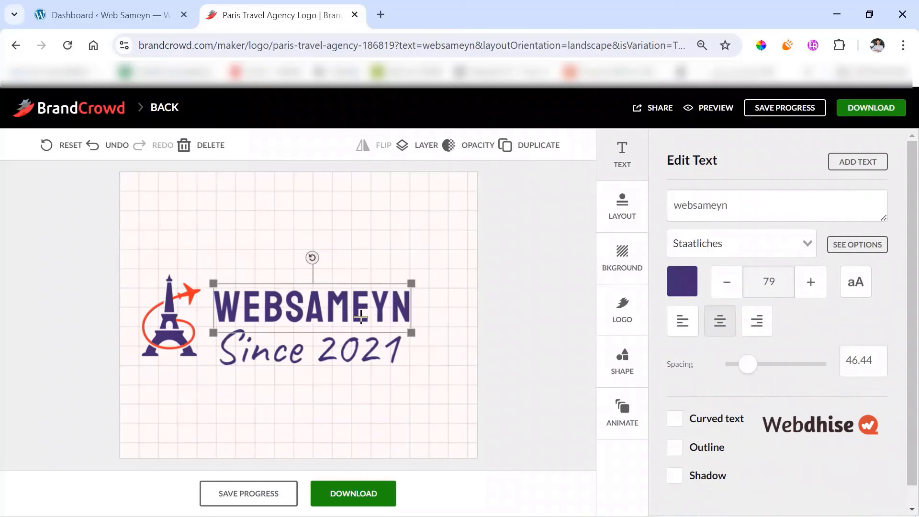
# Try Viktorr, then set WEBSAMEYN in the Kerouac BC font
pyautogui.click(726, 250)
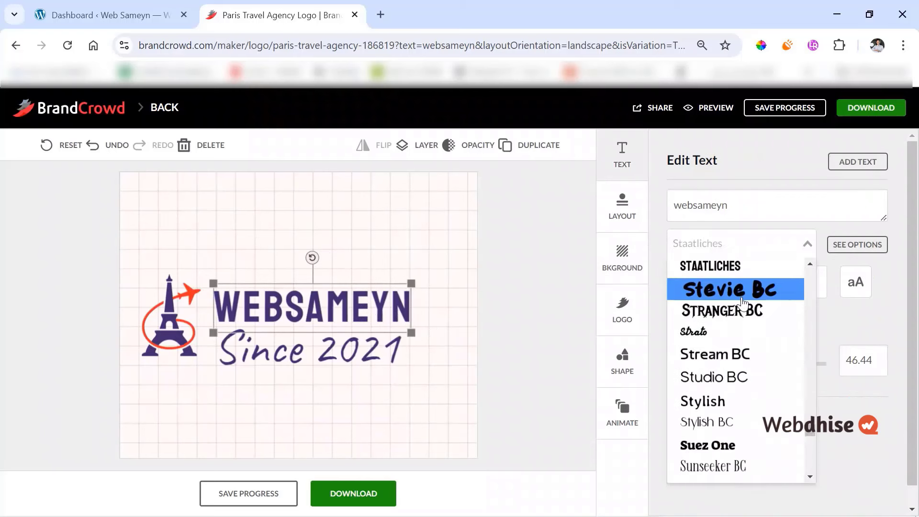
pyautogui.scroll(-10, 743, 307)
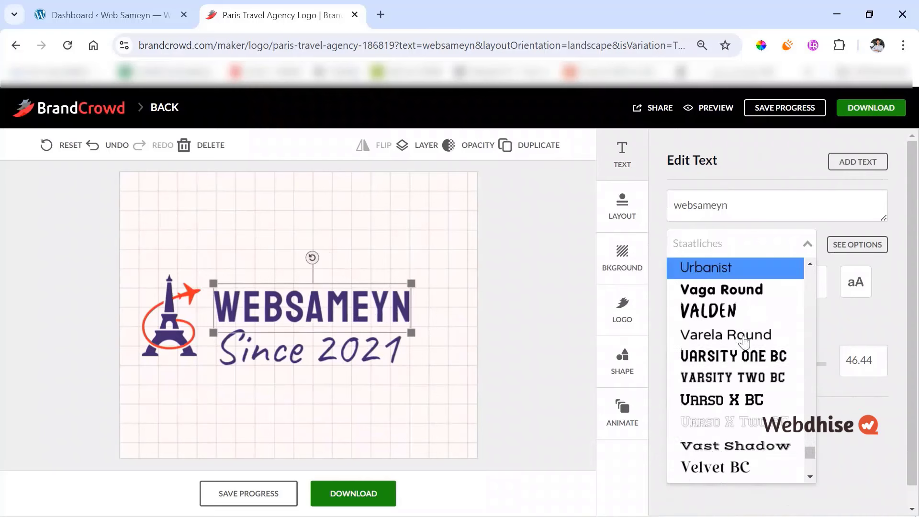
pyautogui.scroll(-8, 744, 341)
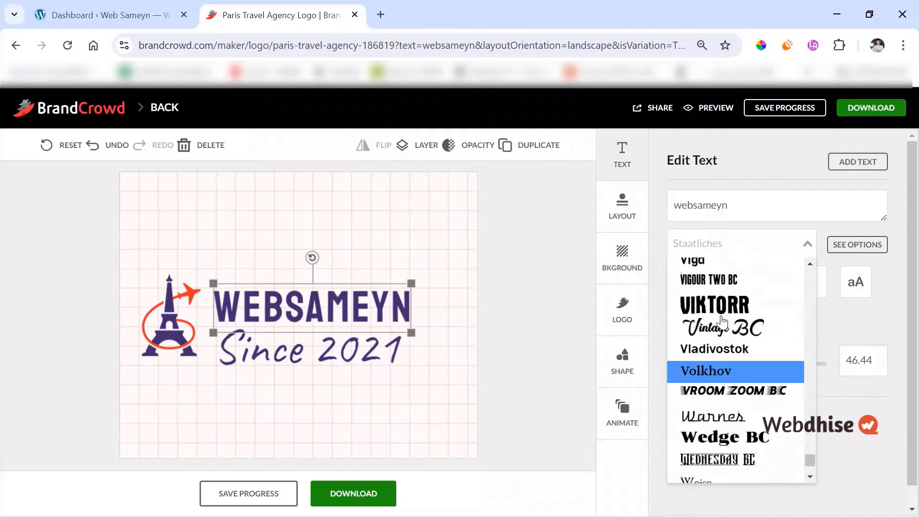
pyautogui.scroll(1, 723, 325)
pyautogui.click(723, 321)
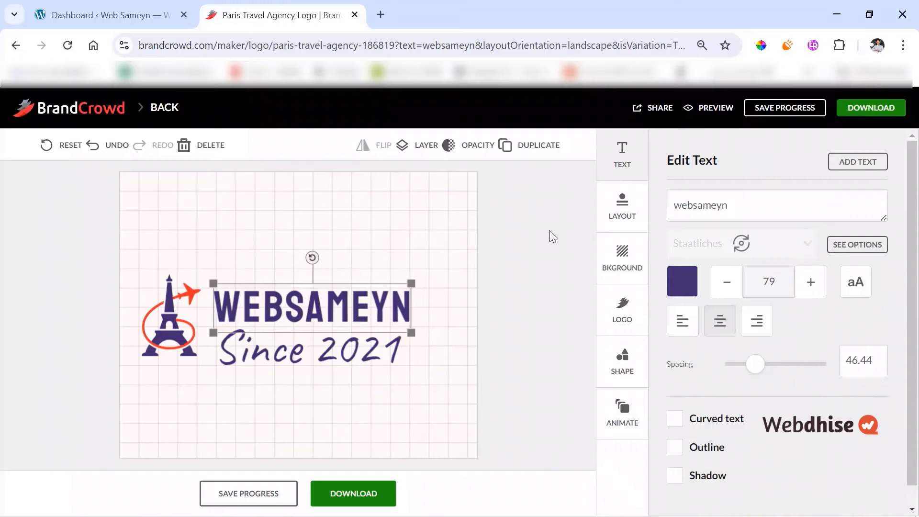
pyautogui.click(766, 243)
pyautogui.scroll(15, 749, 419)
pyautogui.click(749, 419)
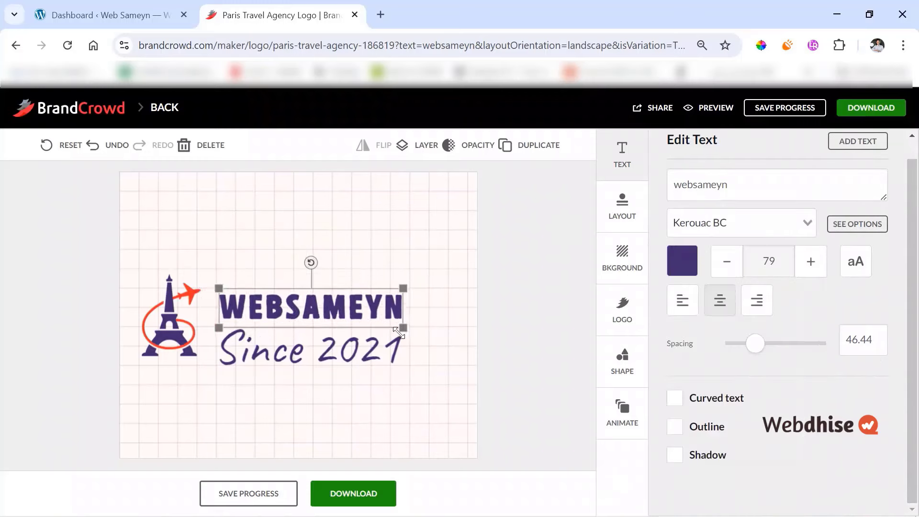
pyautogui.click(741, 223)
pyautogui.scroll(5, 745, 338)
# Shrink Since 2021 to fit under WEBSAMEYN and make the Eiffel Tower icon slightly smaller
pyautogui.click(397, 448)
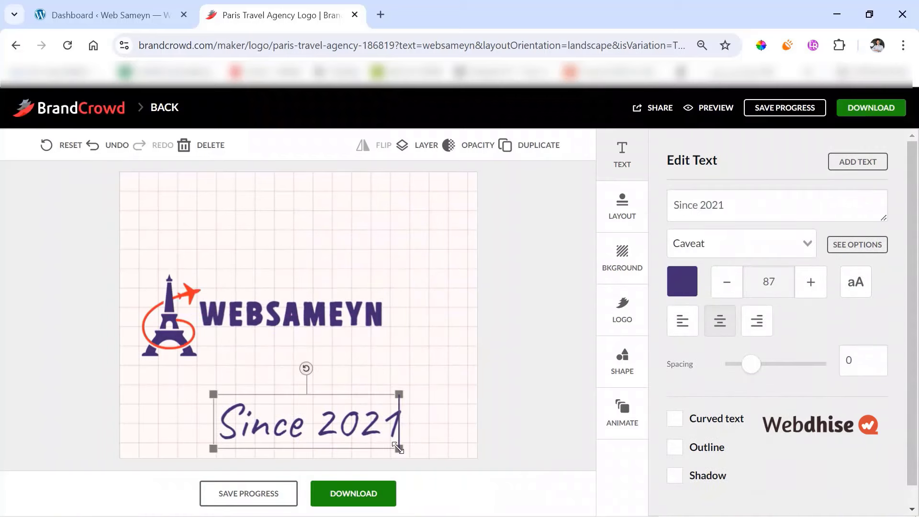
pyautogui.moveTo(397, 448); pyautogui.dragTo(342, 355)
pyautogui.click(168, 287)
pyautogui.click(288, 307)
pyautogui.click(334, 348)
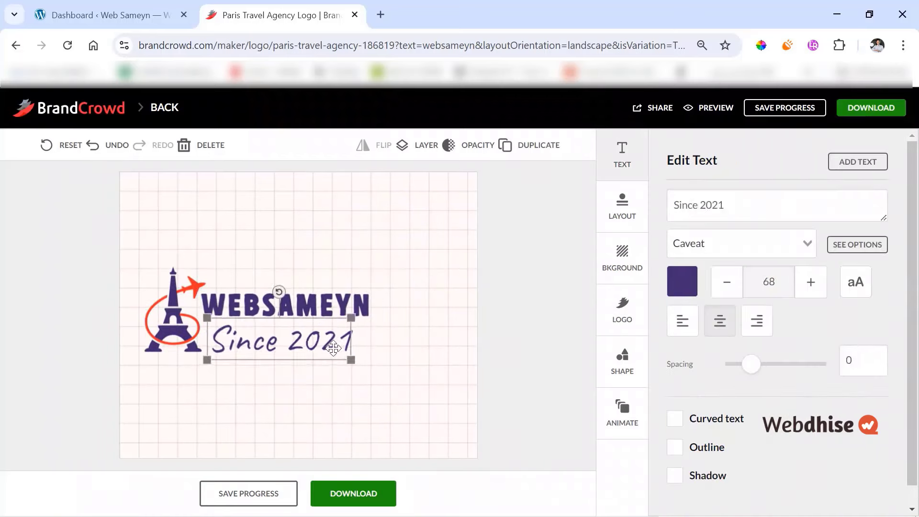
pyautogui.click(391, 357)
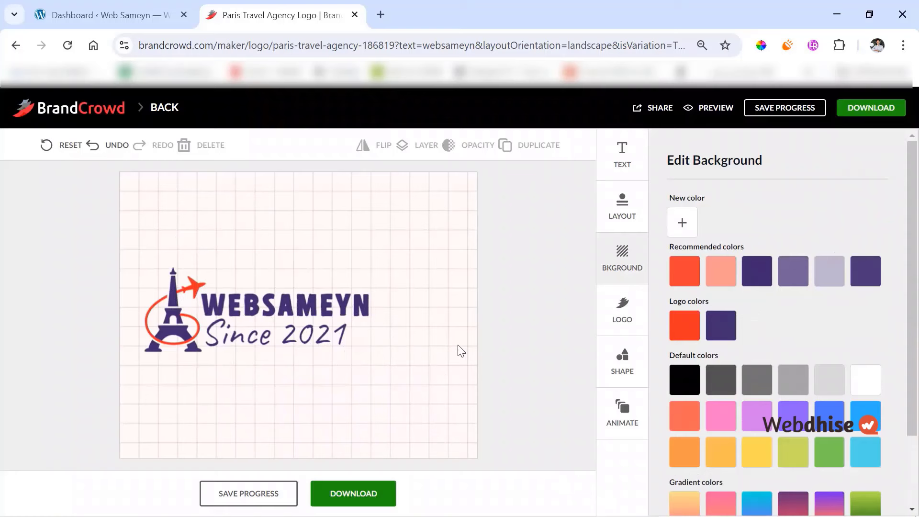
pyautogui.click(170, 329)
pyautogui.moveTo(142, 355); pyautogui.dragTo(143, 353)
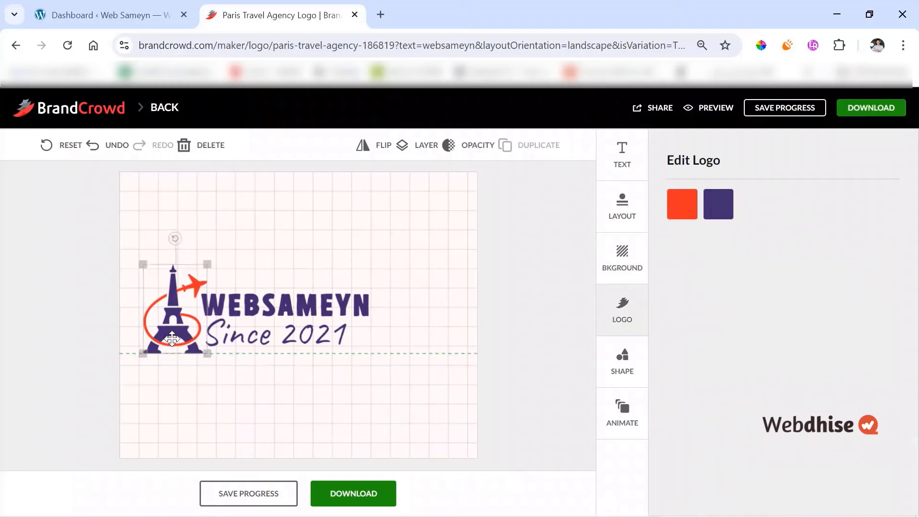
pyautogui.click(323, 372)
# Colour the WEBSAMEYN text orange
pyautogui.click(239, 303)
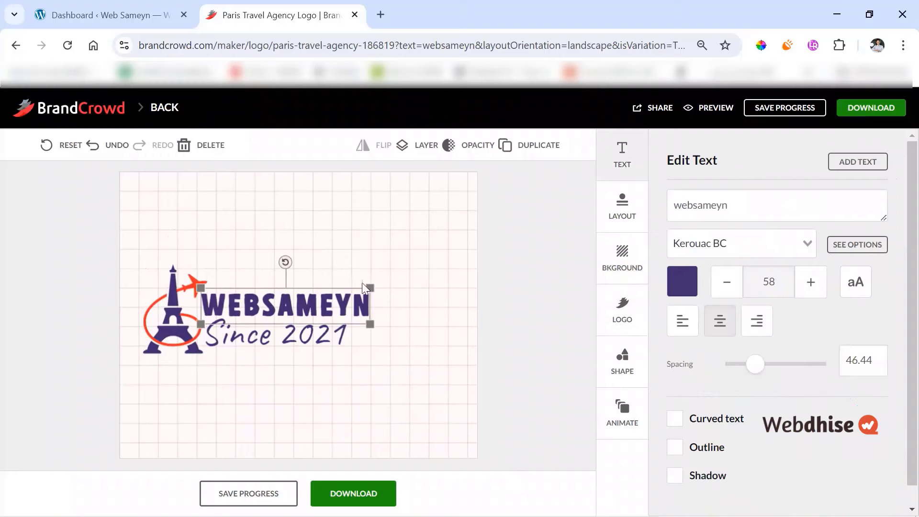
pyautogui.click(689, 286)
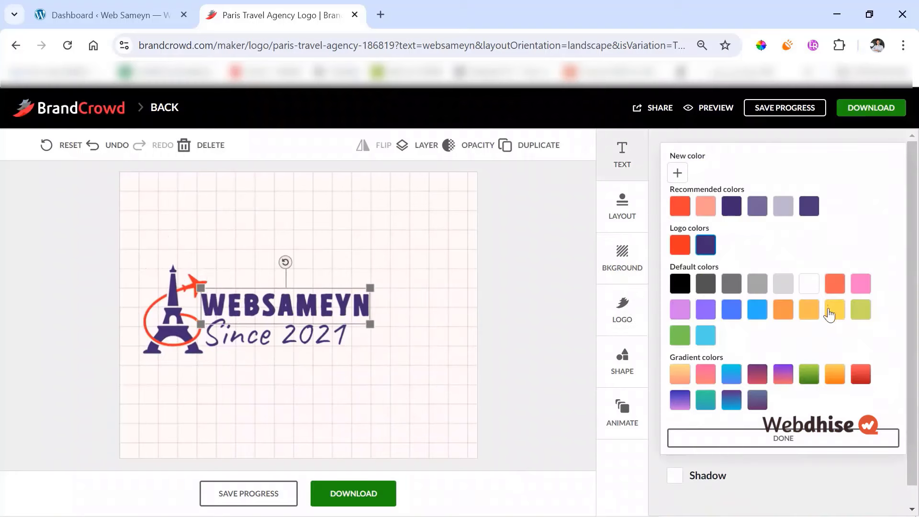
pyautogui.click(784, 318)
pyautogui.click(512, 336)
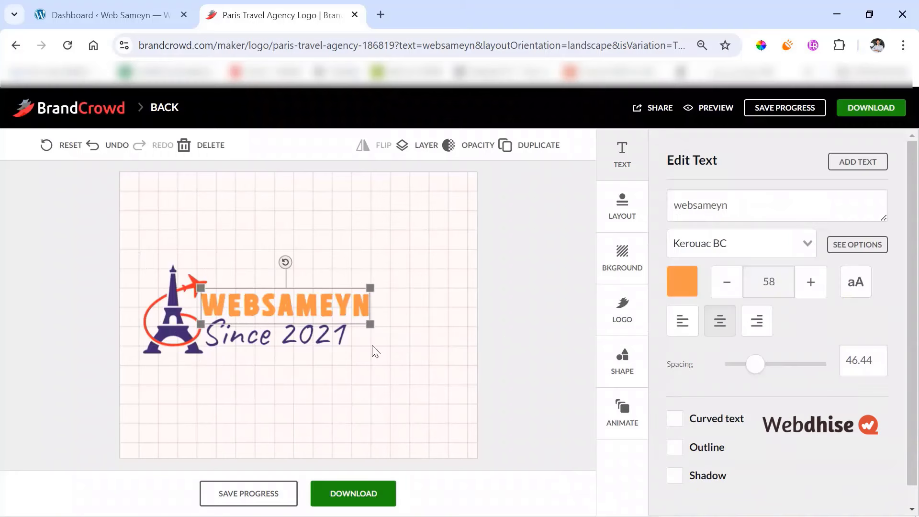
pyautogui.click(355, 363)
pyautogui.click(164, 338)
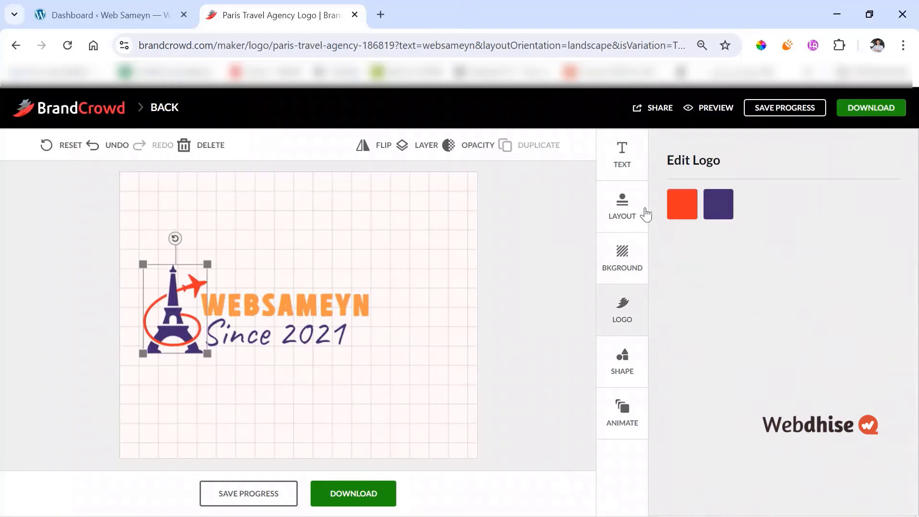
# Recolour the icon's ring, plane and tower orange, then switch the ring and plane to green
pyautogui.click(681, 213)
pyautogui.click(784, 317)
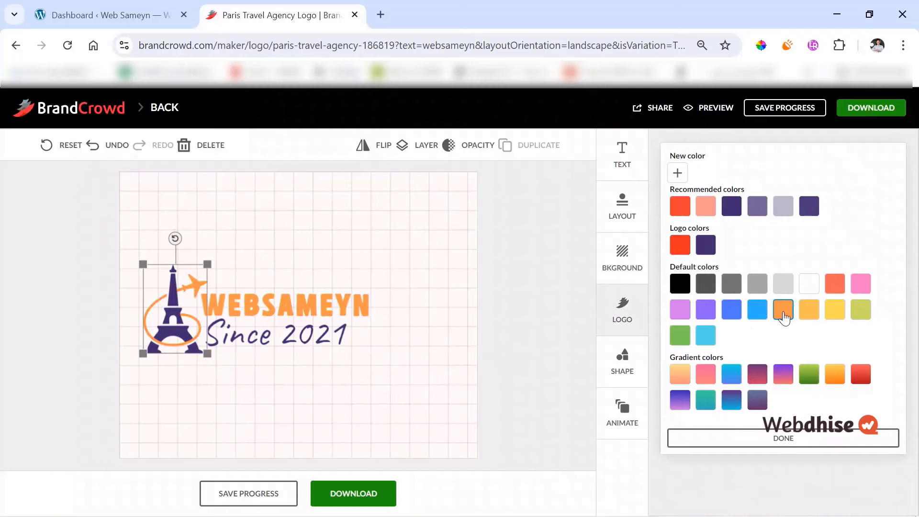
pyautogui.click(176, 308)
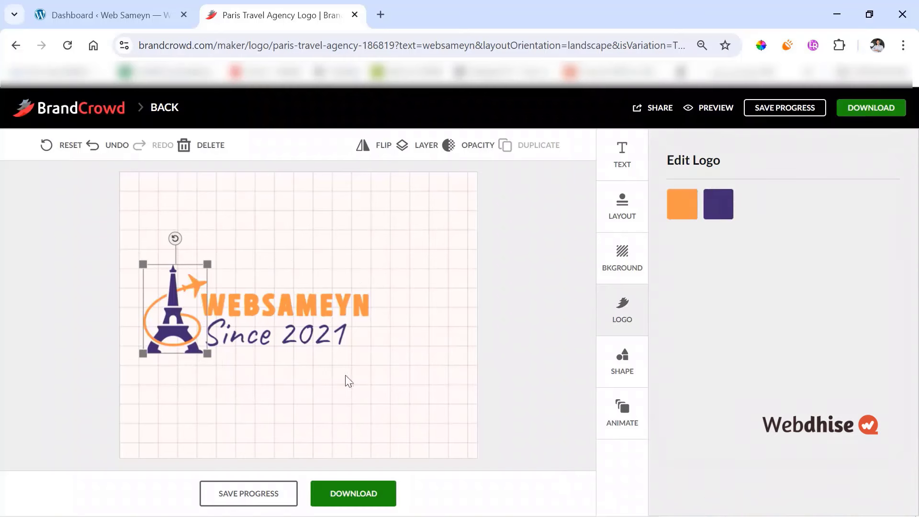
pyautogui.click(728, 213)
pyautogui.click(782, 318)
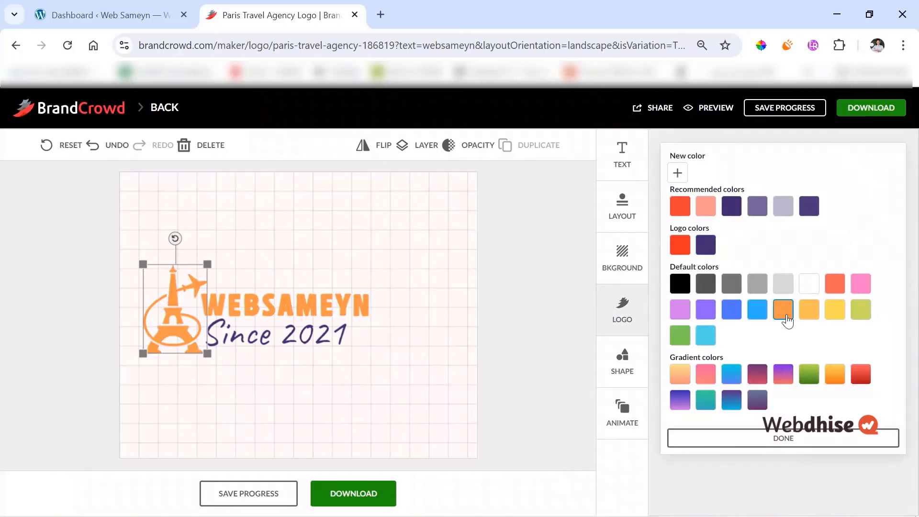
pyautogui.click(312, 380)
pyautogui.click(197, 284)
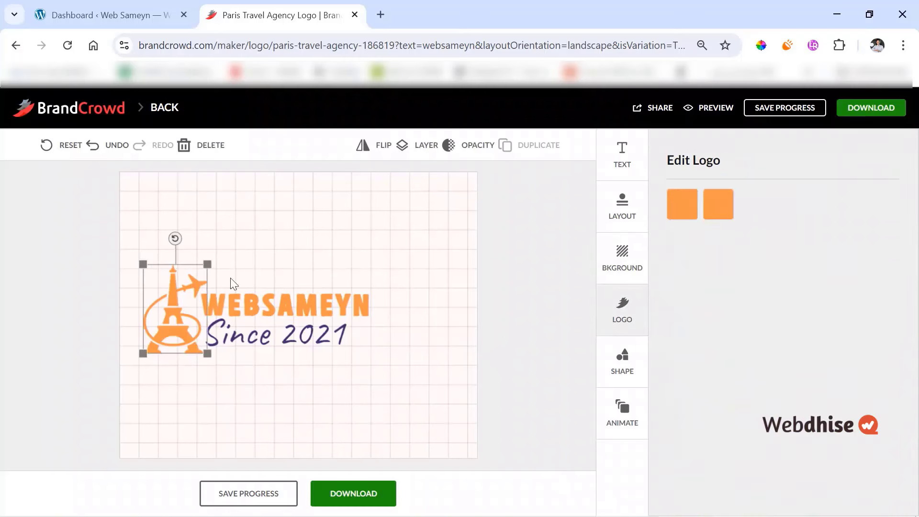
pyautogui.click(683, 202)
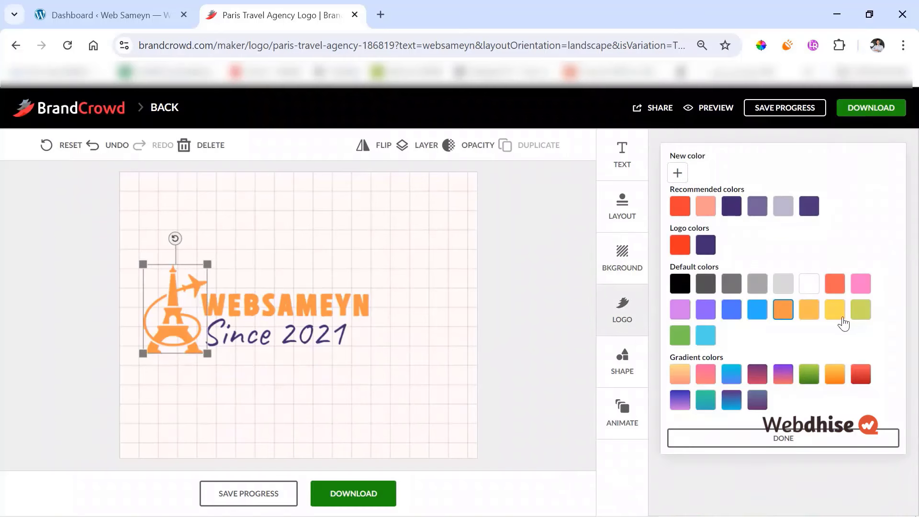
pyautogui.click(677, 338)
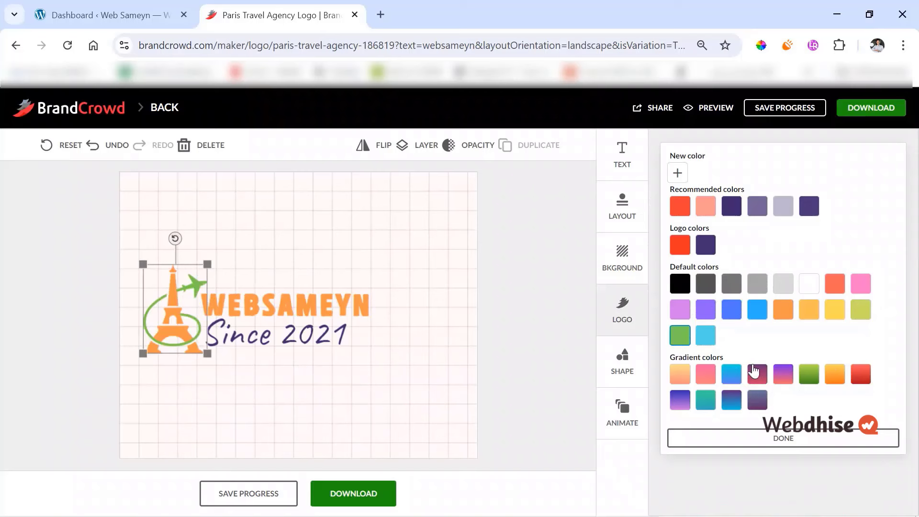
# Fine-tune the ring's green with a custom colour, from bright 4EFF00 to a darker shade
pyautogui.click(678, 173)
pyautogui.moveTo(798, 219); pyautogui.dragTo(856, 183)
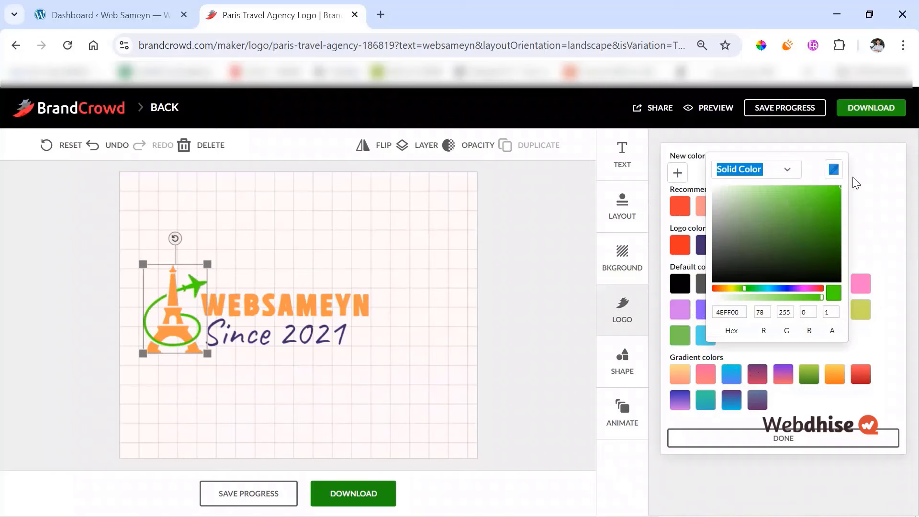
pyautogui.click(857, 184)
pyautogui.click(677, 174)
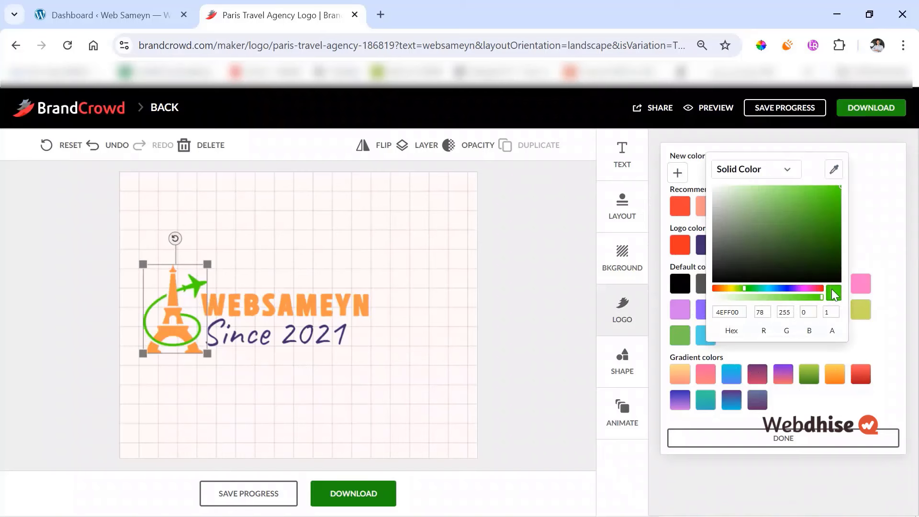
pyautogui.moveTo(811, 298); pyautogui.dragTo(806, 297)
pyautogui.moveTo(747, 291); pyautogui.dragTo(751, 289)
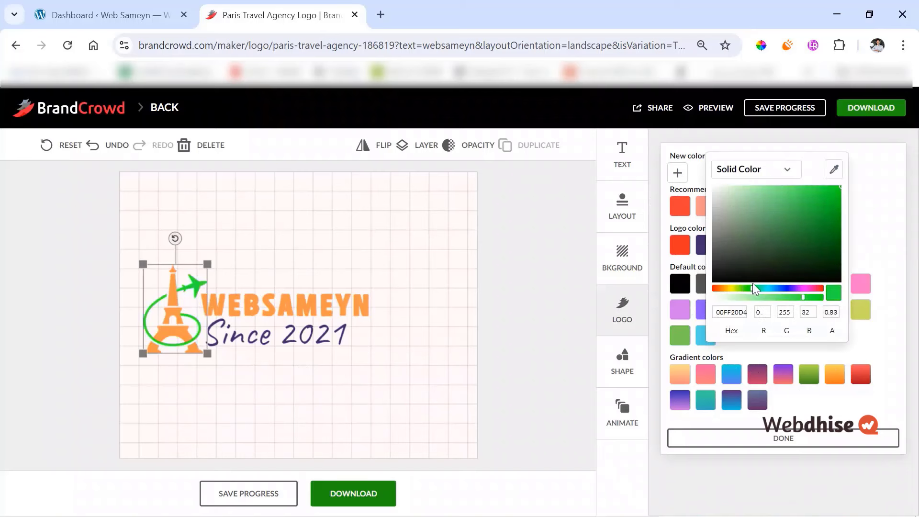
pyautogui.moveTo(834, 245)
pyautogui.mouseDown()
pyautogui.moveTo(831, 197)
pyautogui.moveTo(812, 214)
pyautogui.moveTo(810, 236)
pyautogui.moveTo(844, 208)
pyautogui.moveTo(829, 219)
pyautogui.mouseUp()
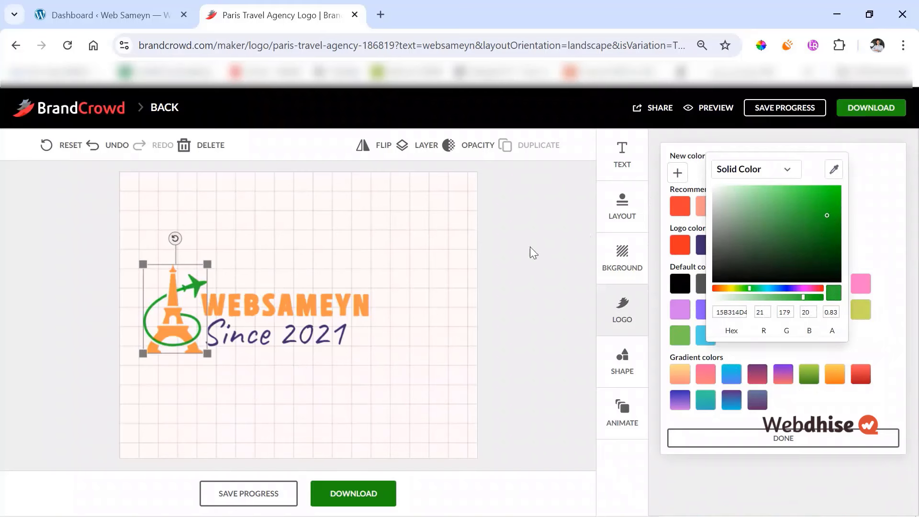
pyautogui.click(514, 253)
pyautogui.click(514, 253)
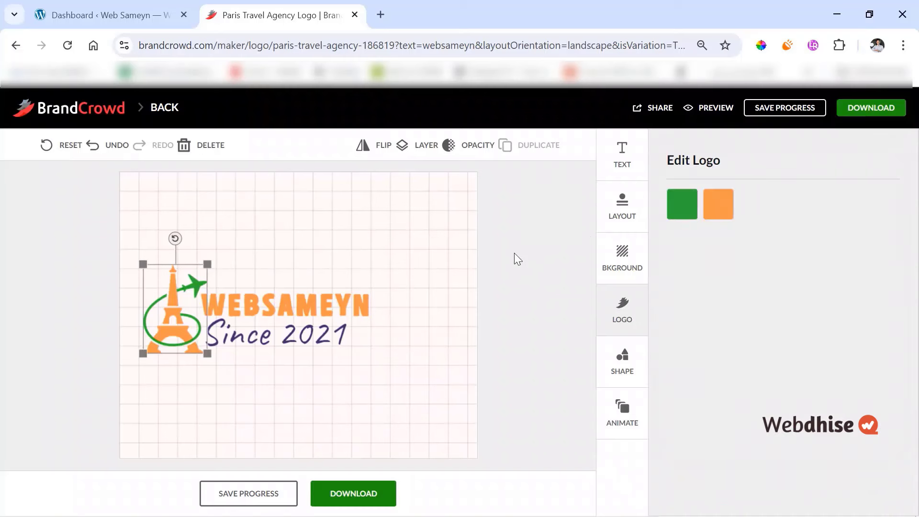
# Undo the colour changes back to a purple tower, then redo to restore the orange swirl
pyautogui.hotkey('ctrl', 'z')
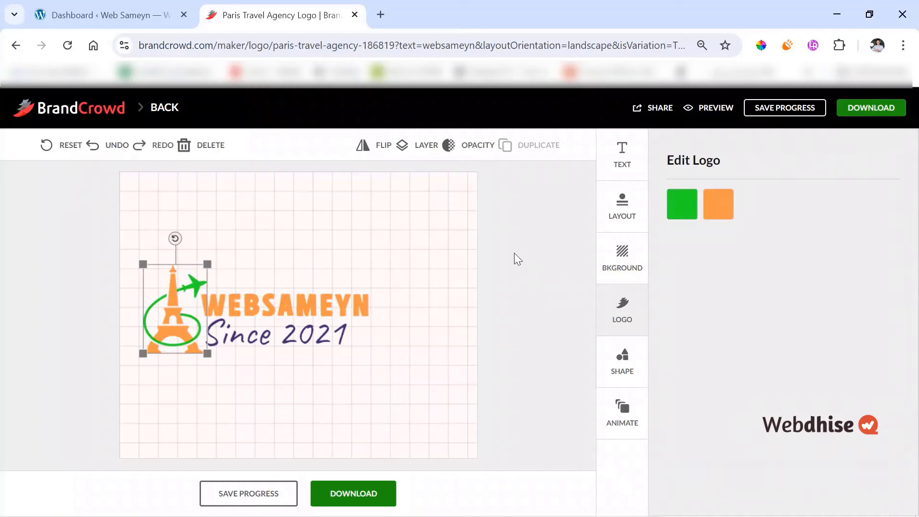
pyautogui.click(111, 152)
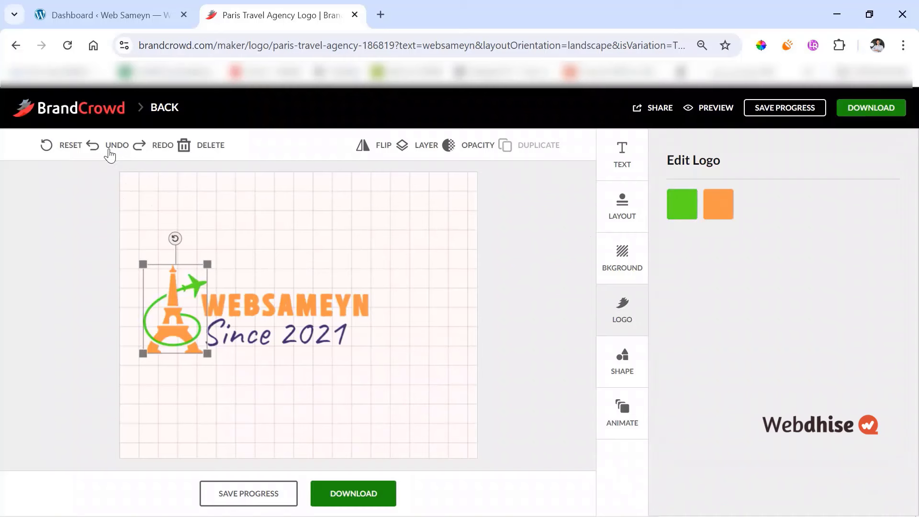
pyautogui.click(111, 154)
pyautogui.click(94, 153)
pyautogui.click(94, 154)
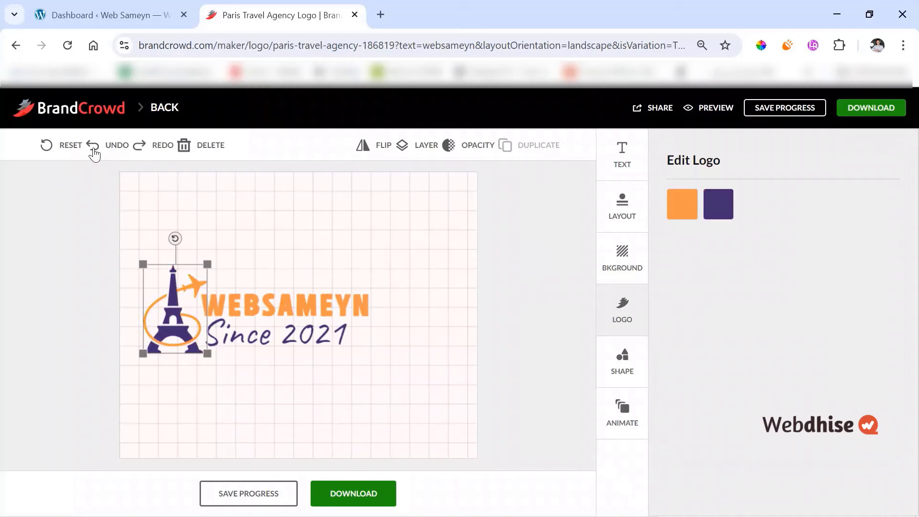
pyautogui.click(94, 154)
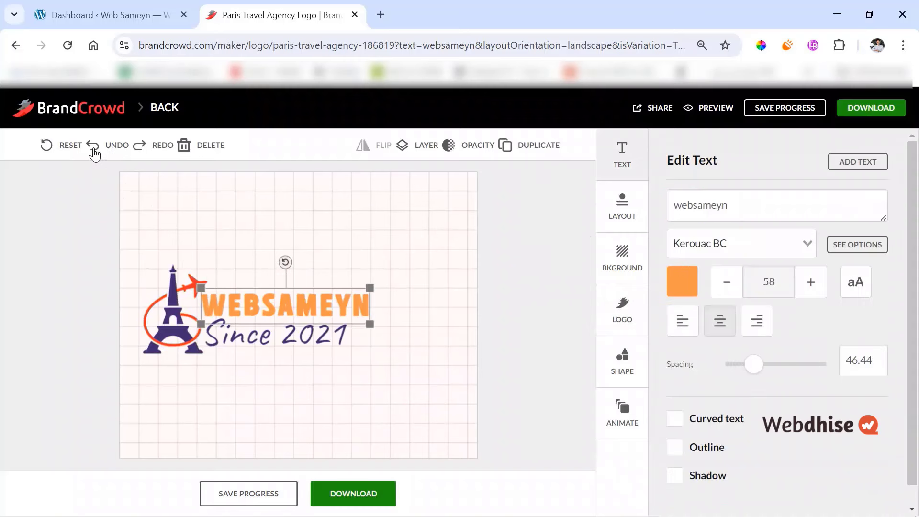
pyautogui.click(150, 149)
pyautogui.click(682, 204)
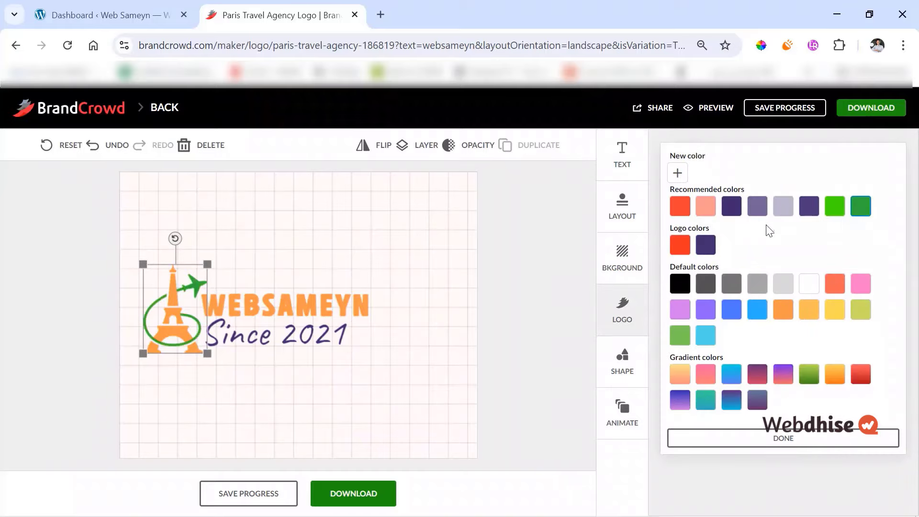
pyautogui.click(782, 310)
pyautogui.click(685, 204)
# Try the Condesa BC and Frank fonts on Since 2021, then revert to its script font
pyautogui.rightClick(303, 335)
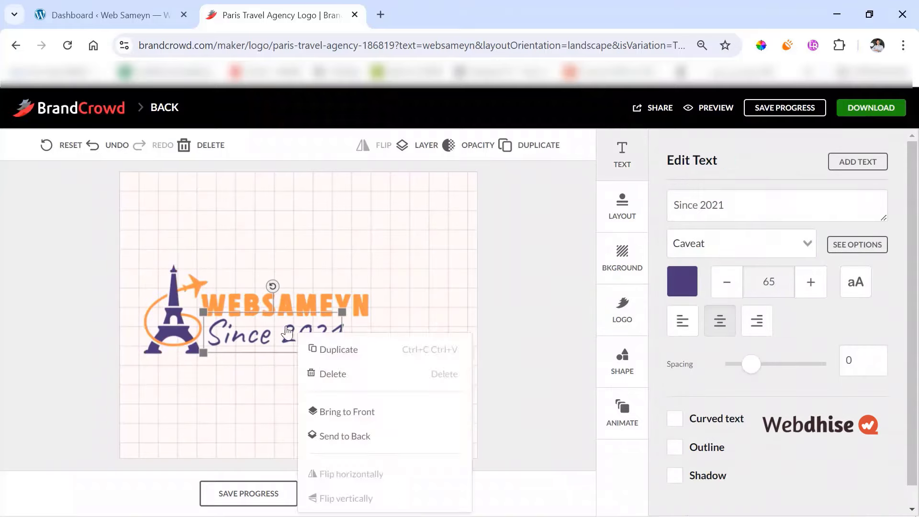
pyautogui.click(741, 244)
pyautogui.click(716, 268)
pyautogui.click(715, 236)
pyautogui.click(704, 253)
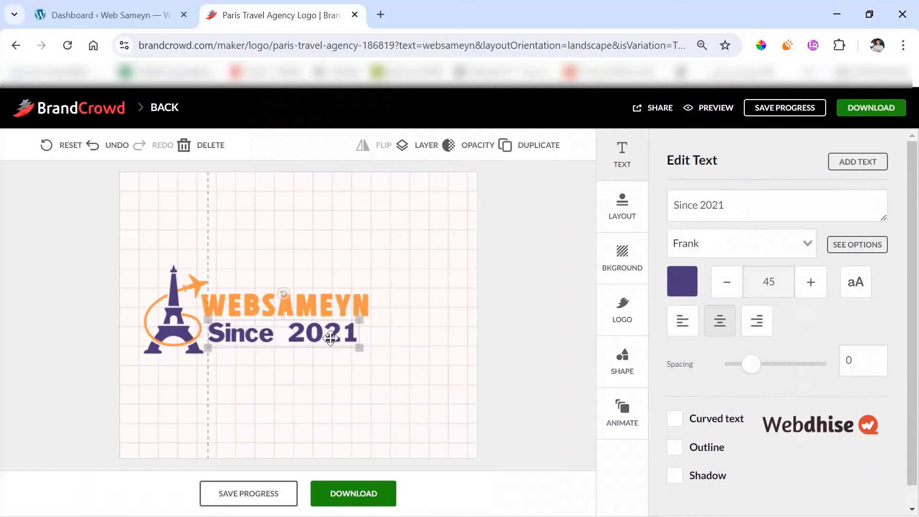
pyautogui.click(93, 146)
pyautogui.click(93, 145)
pyautogui.click(427, 374)
# Apply the Graphic font to Since 2021
pyautogui.click(306, 335)
pyautogui.click(308, 363)
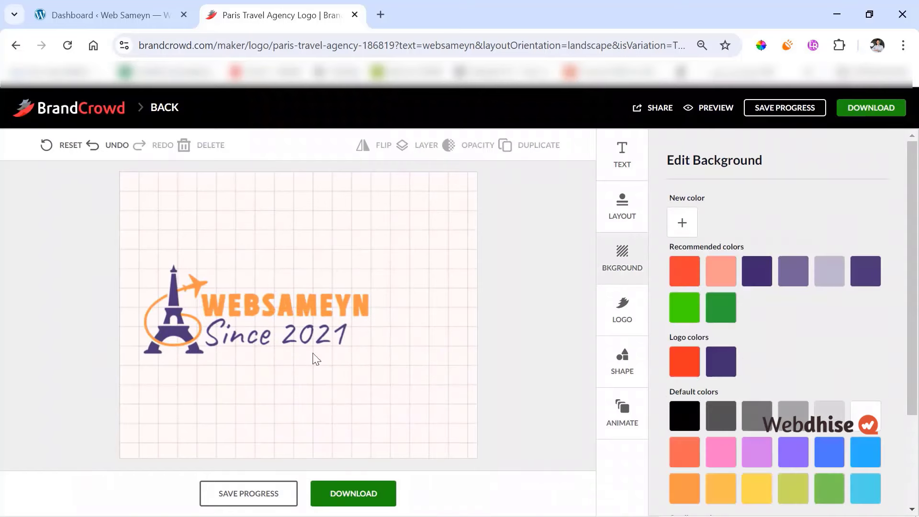
pyautogui.click(308, 335)
pyautogui.click(741, 244)
pyautogui.click(709, 464)
pyautogui.click(339, 307)
pyautogui.click(418, 389)
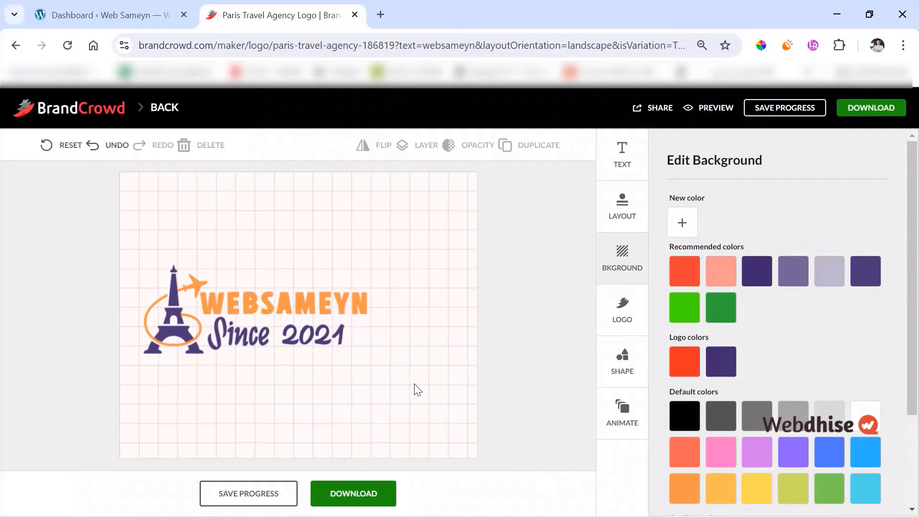
# Save progress, then shrink the logo group and centre it on the canvas
pyautogui.click(770, 111)
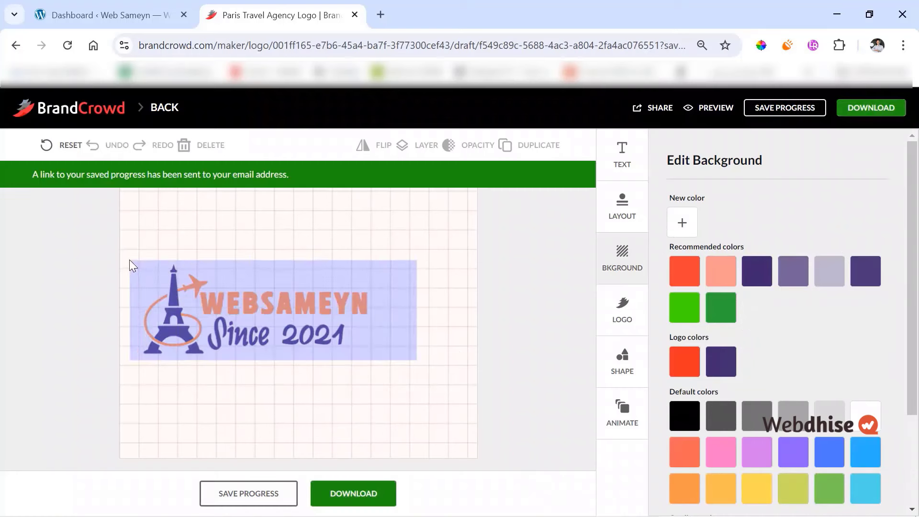
pyautogui.click(254, 287)
pyautogui.moveTo(254, 287); pyautogui.dragTo(296, 293)
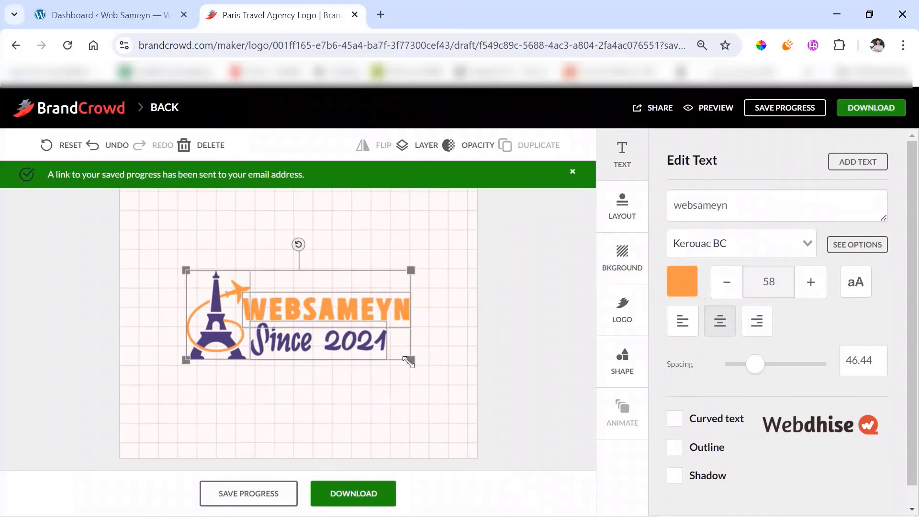
pyautogui.moveTo(409, 361)
pyautogui.mouseDown()
pyautogui.moveTo(366, 341)
pyautogui.moveTo(402, 363)
pyautogui.mouseUp()
pyautogui.moveTo(320, 340); pyautogui.dragTo(331, 344)
pyautogui.click(471, 398)
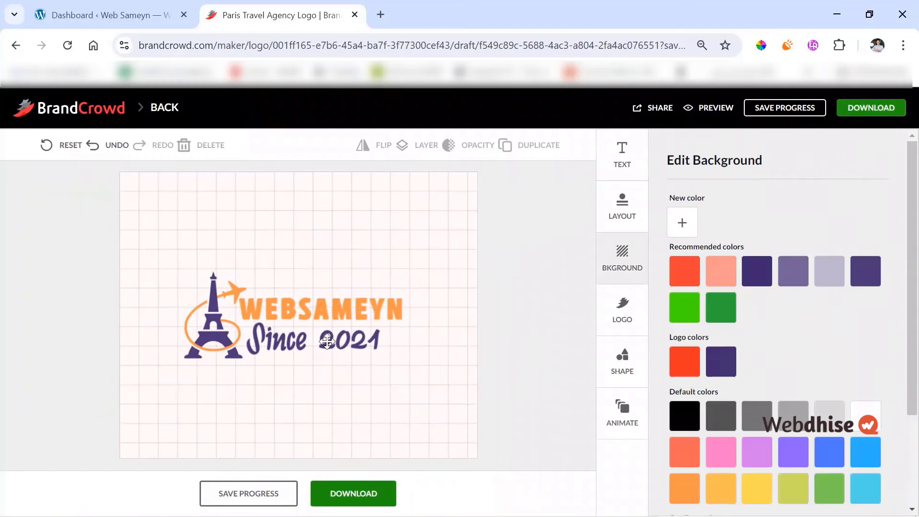
# Look at the colour choices for Since 2021 and leave its colour unchanged
pyautogui.click(327, 342)
pyautogui.click(680, 287)
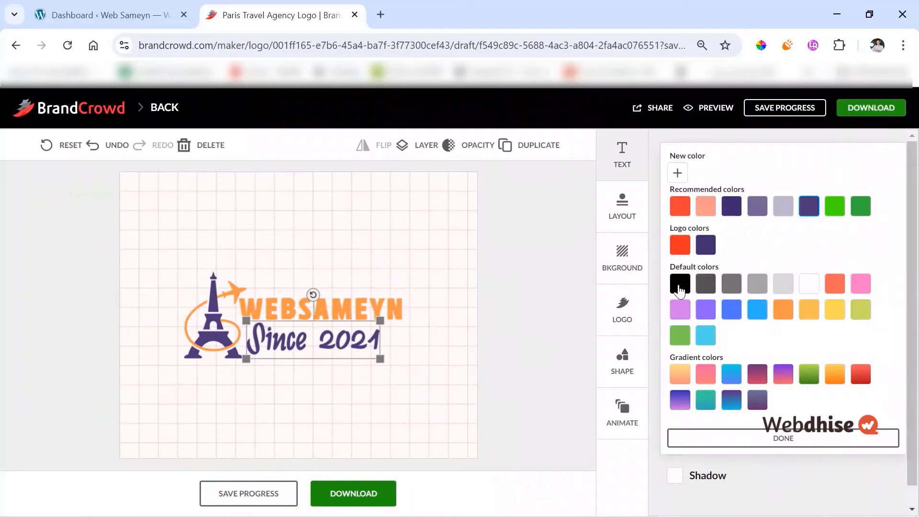
pyautogui.rightClick(805, 218)
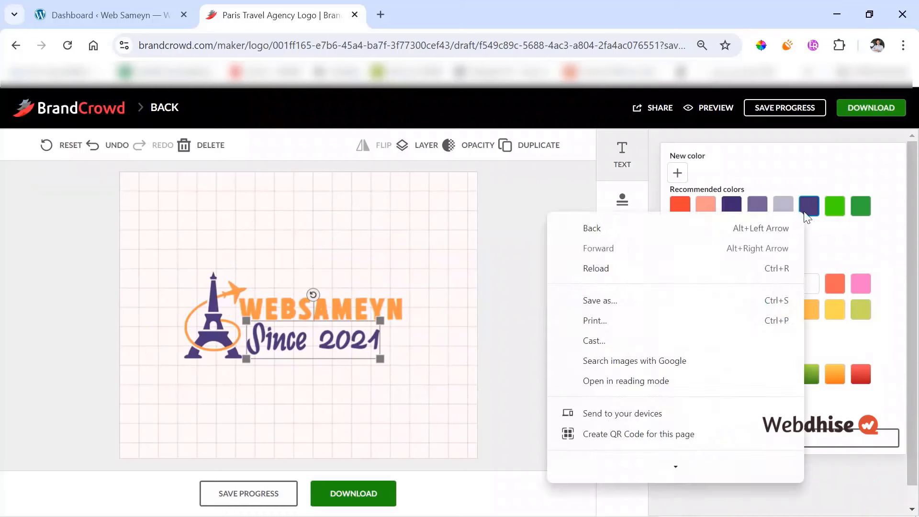
pyautogui.press('Escape')
pyautogui.click(486, 283)
pyautogui.click(362, 398)
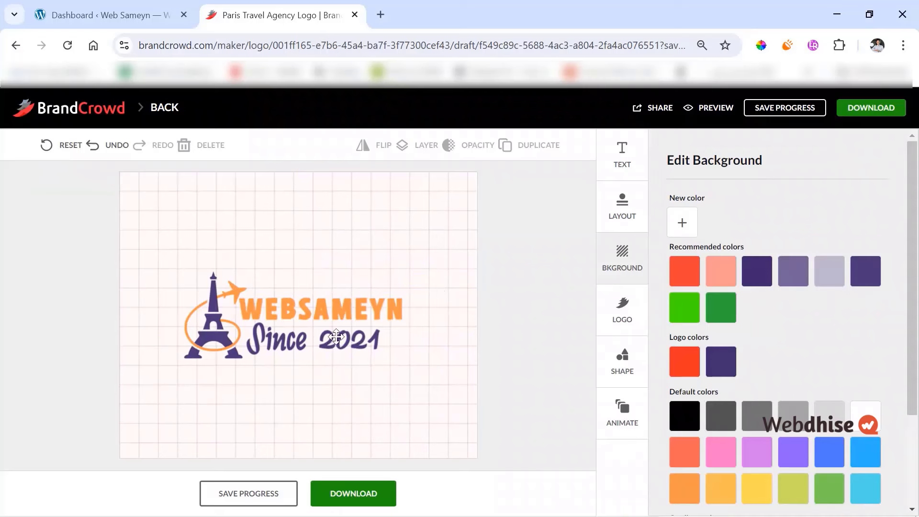
# Go to the download checkout page and scroll to the Your Design preview
pyautogui.click(880, 112)
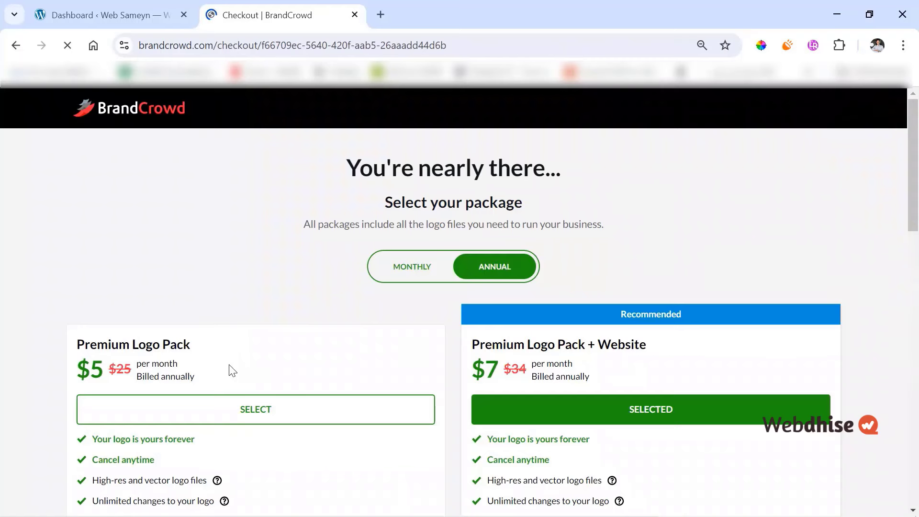
pyautogui.moveTo(107, 348); pyautogui.dragTo(191, 349)
pyautogui.moveTo(502, 349); pyautogui.dragTo(563, 348)
pyautogui.scroll(-8, 616, 359)
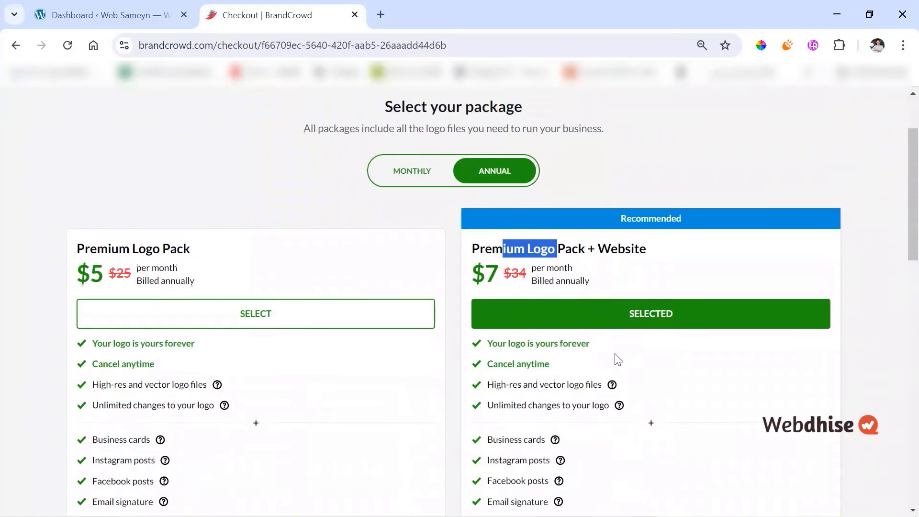
pyautogui.scroll(-4, 617, 367)
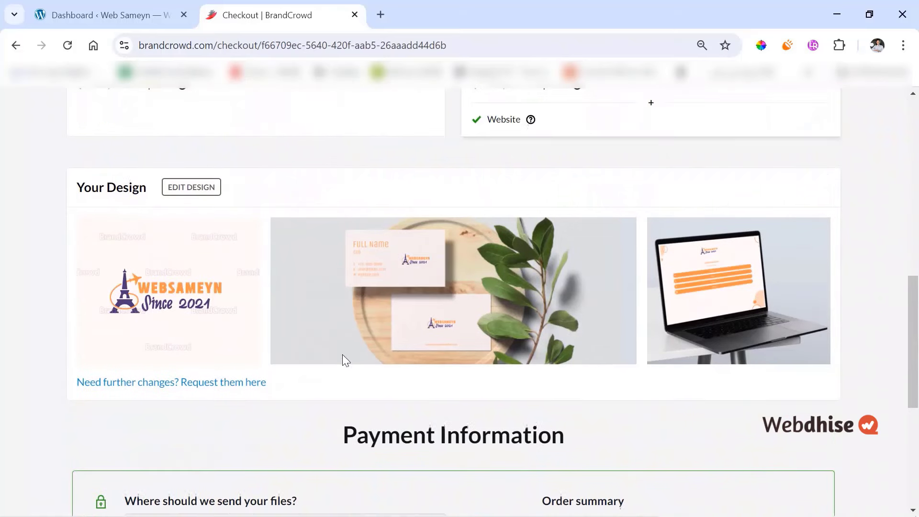
# Save the logo preview image into Downloads and return to the editor
pyautogui.rightClick(154, 274)
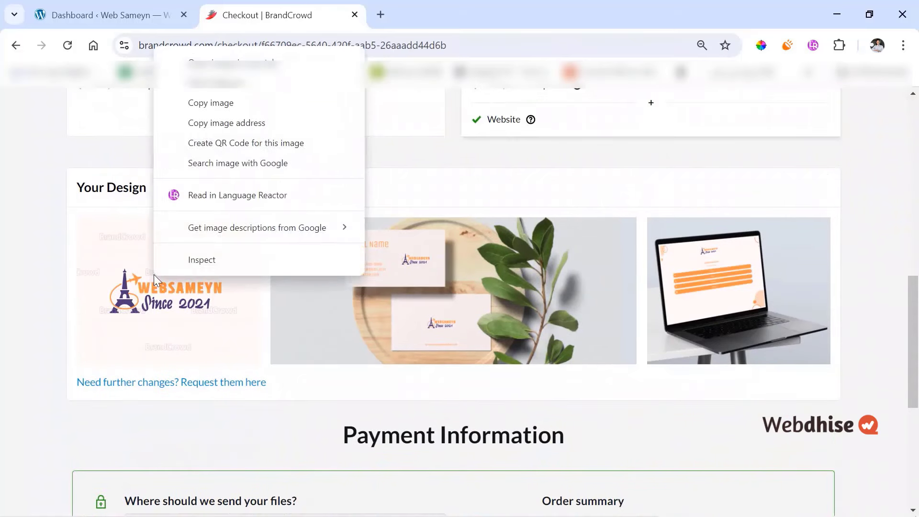
pyautogui.click(213, 85)
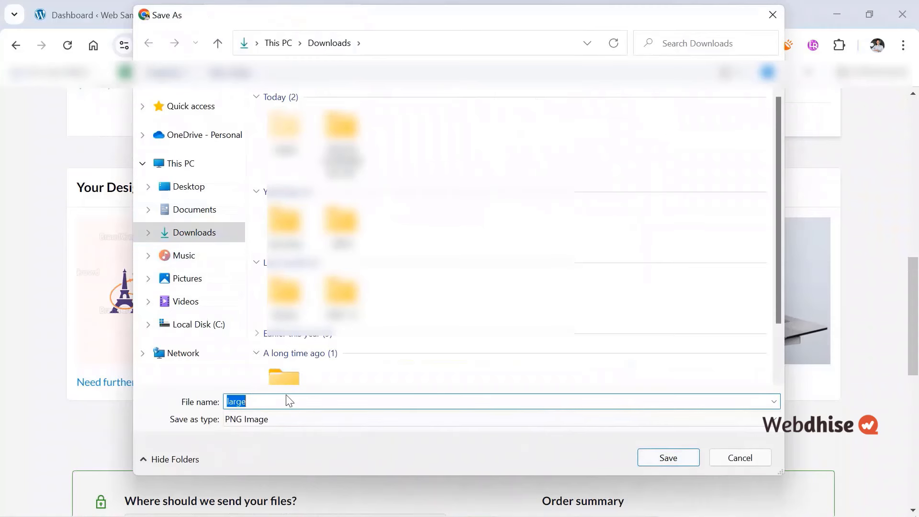
pyautogui.write('logo 01')
pyautogui.click(692, 454)
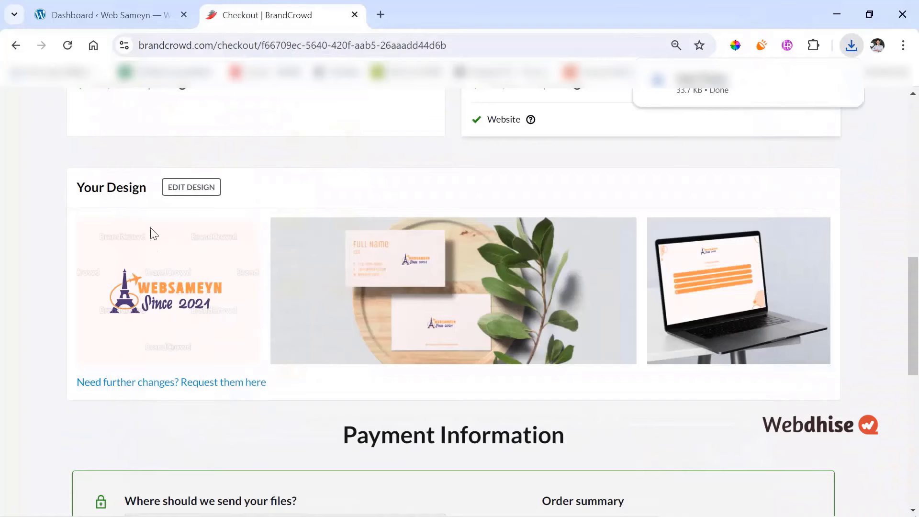
pyautogui.scroll(10, 163, 300)
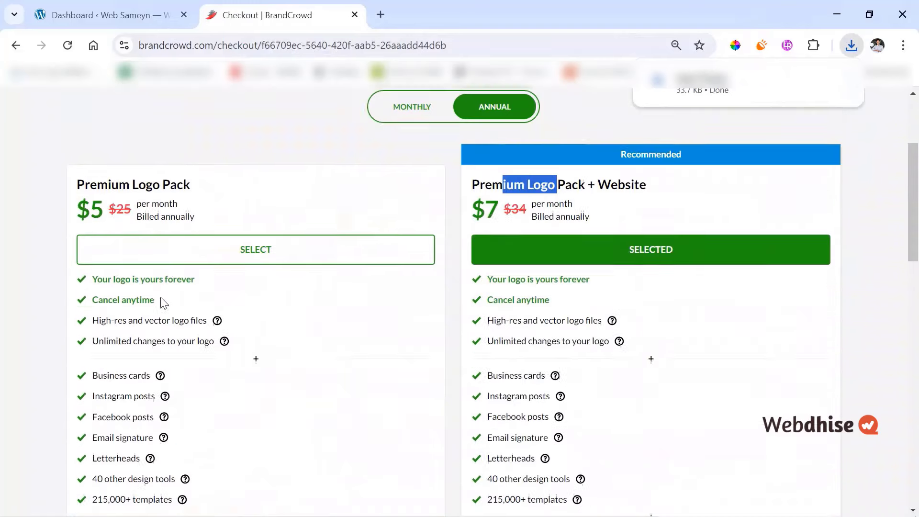
pyautogui.click(15, 46)
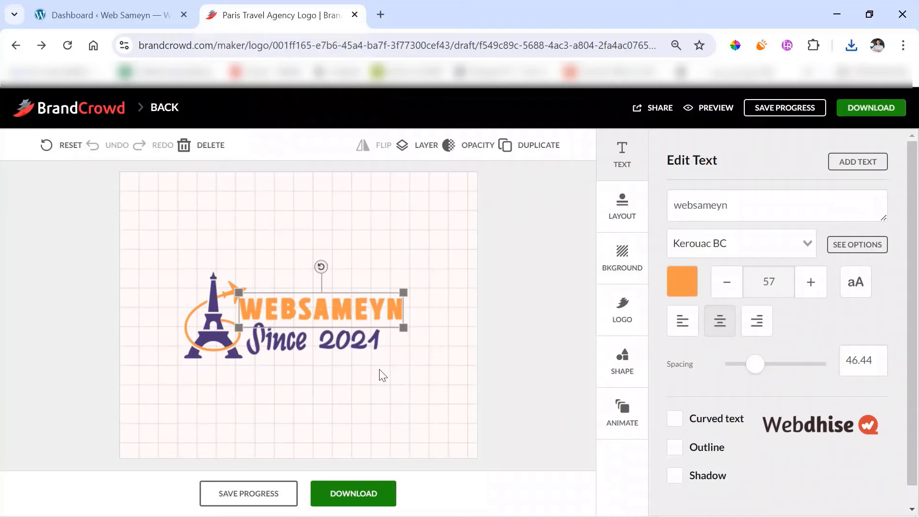
# Delete both text lines and move the Eiffel icon to the canvas centre
pyautogui.moveTo(383, 376); pyautogui.dragTo(320, 291)
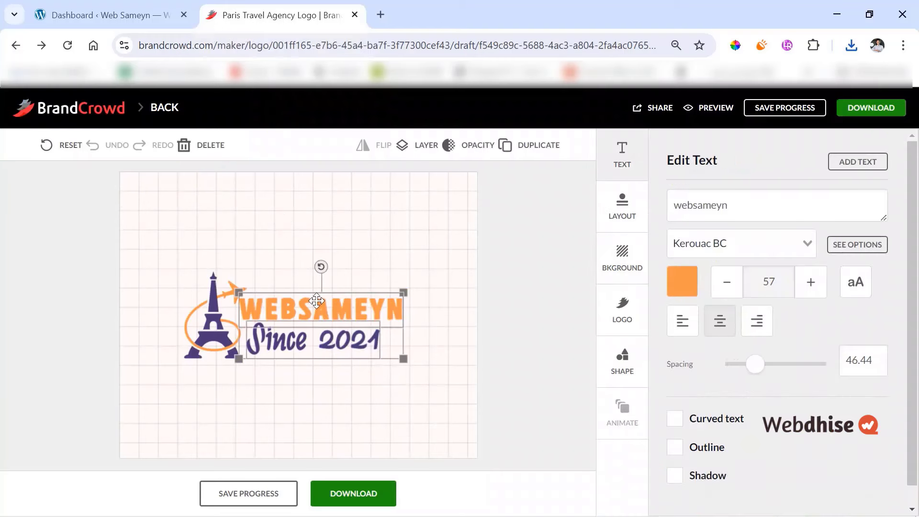
pyautogui.press('Delete')
pyautogui.moveTo(197, 341); pyautogui.dragTo(277, 340)
pyautogui.moveTo(325, 357); pyautogui.dragTo(308, 341)
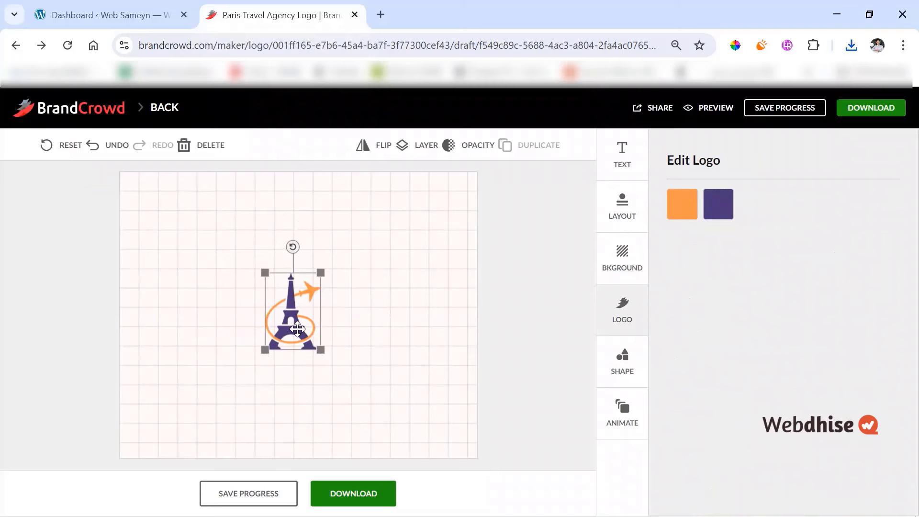
pyautogui.moveTo(298, 329); pyautogui.dragTo(298, 333)
pyautogui.click(374, 351)
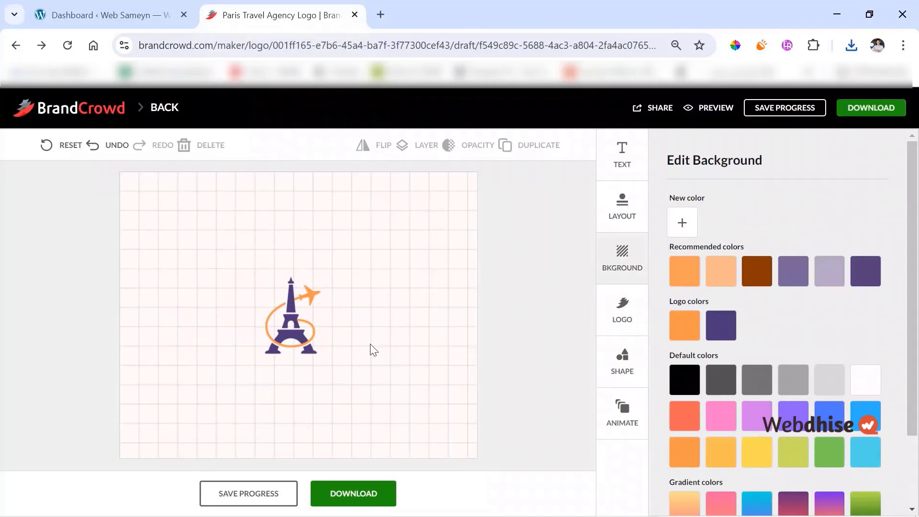
# Fine-tune the centred icon's size and proceed to download the icon-only logo
pyautogui.click(298, 336)
pyautogui.moveTo(323, 354); pyautogui.dragTo(327, 358)
pyautogui.click(337, 358)
pyautogui.click(292, 329)
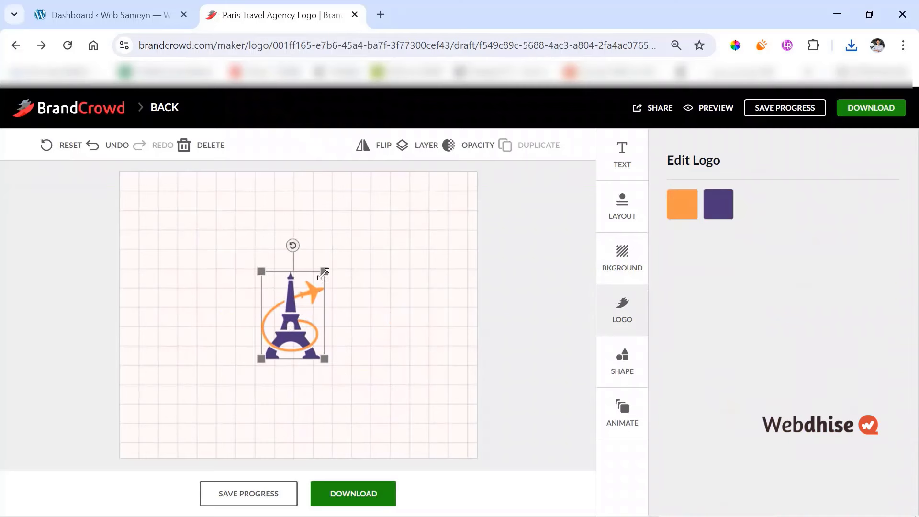
pyautogui.moveTo(324, 273); pyautogui.dragTo(320, 277)
pyautogui.click(358, 293)
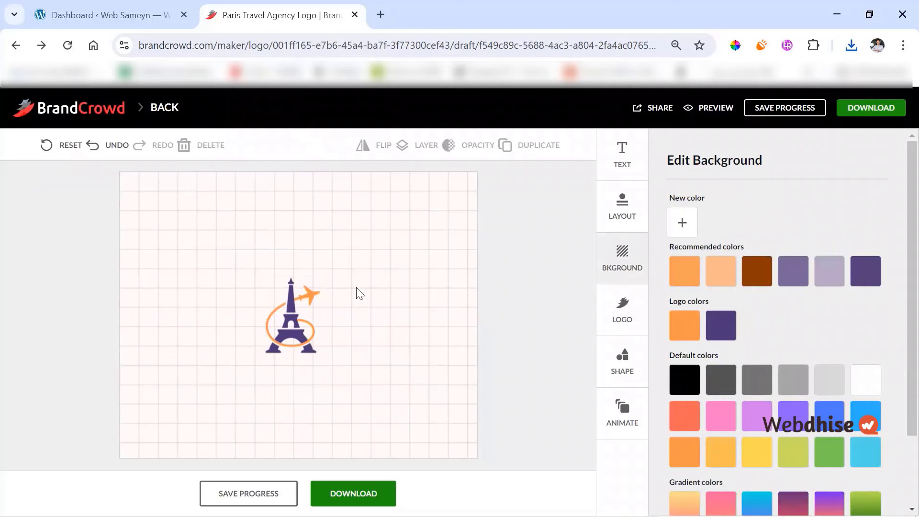
pyautogui.click(296, 330)
pyautogui.moveTo(323, 354); pyautogui.dragTo(332, 364)
pyautogui.click(391, 343)
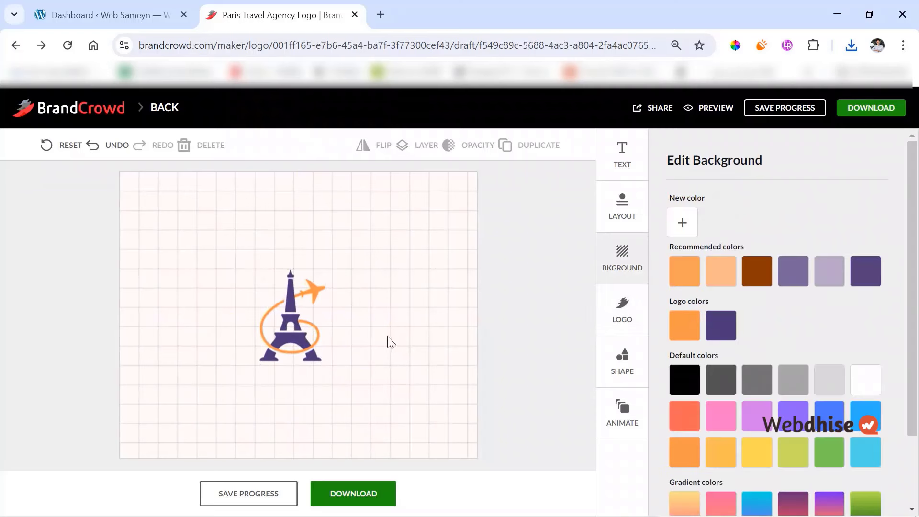
pyautogui.click(872, 107)
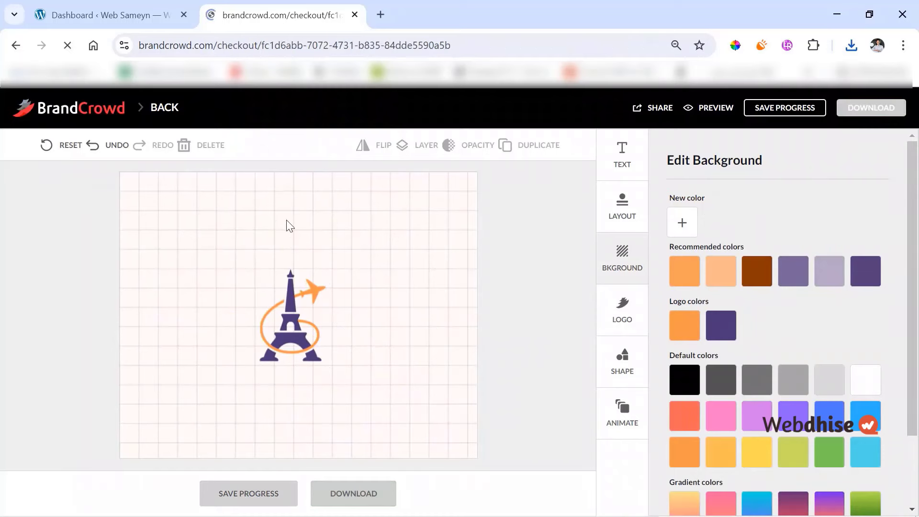
# Save the checkout's icon-only Your Design preview into Downloads as 'logo 02'
pyautogui.scroll(-8, 238, 303)
pyautogui.scroll(-4, 238, 303)
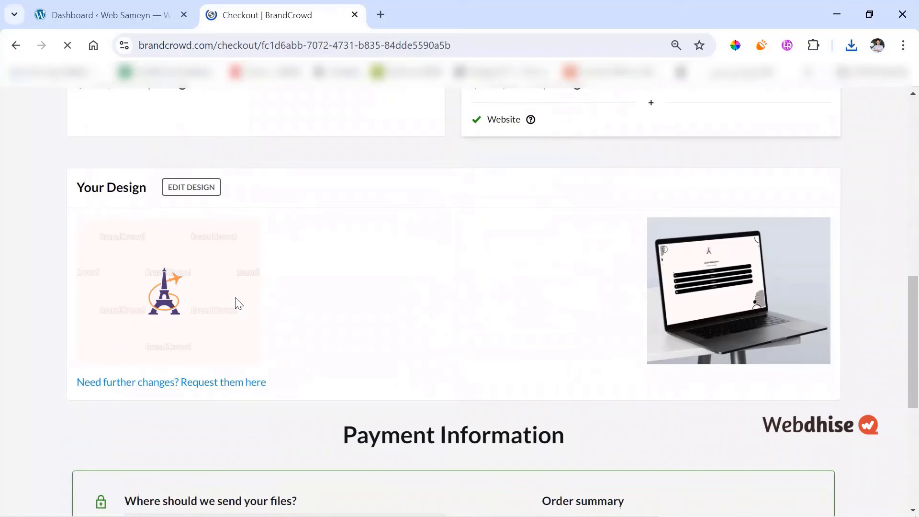
pyautogui.rightClick(163, 276)
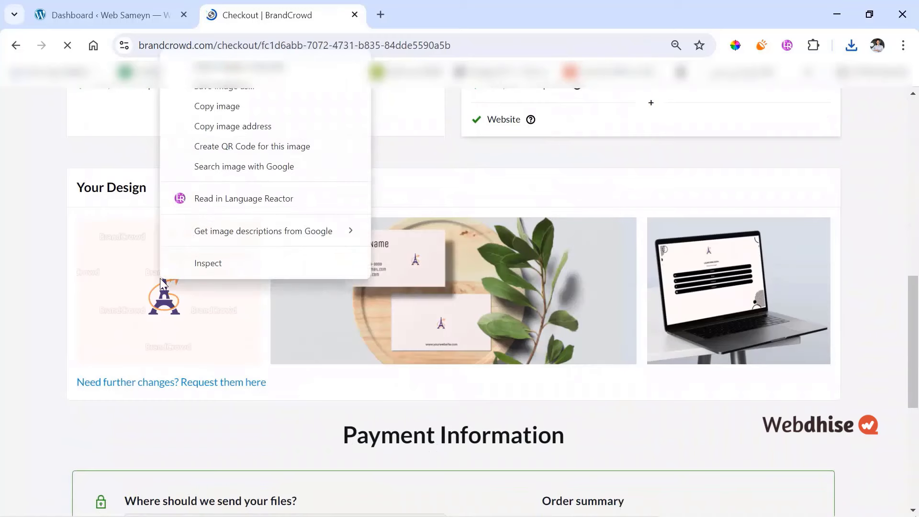
pyautogui.click(241, 89)
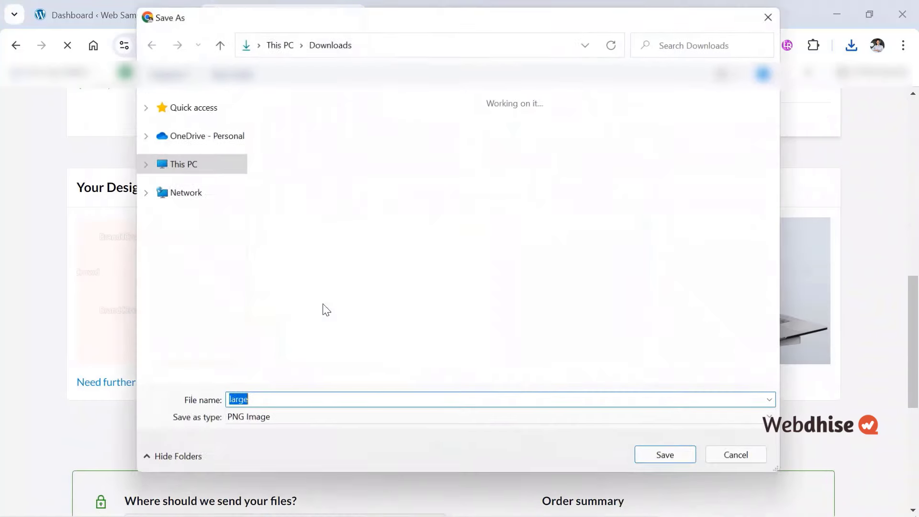
pyautogui.write('logo0')
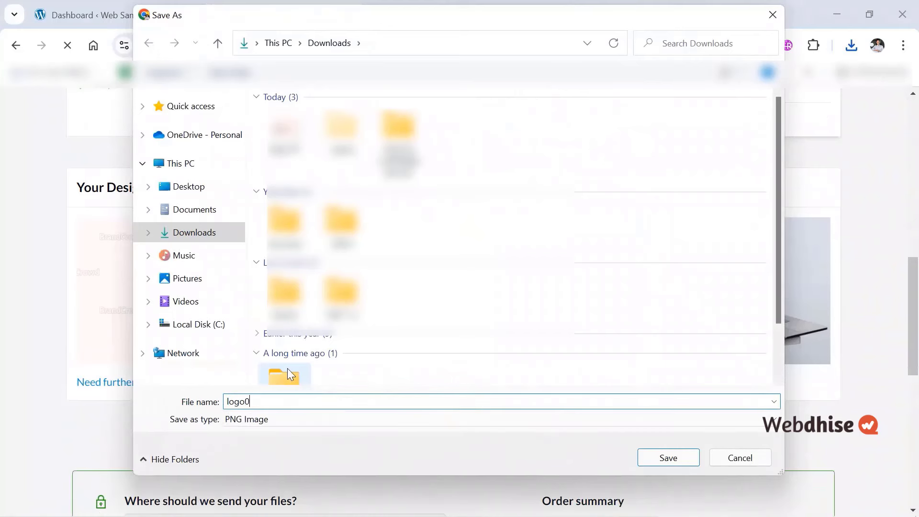
pyautogui.press('BackSpace')
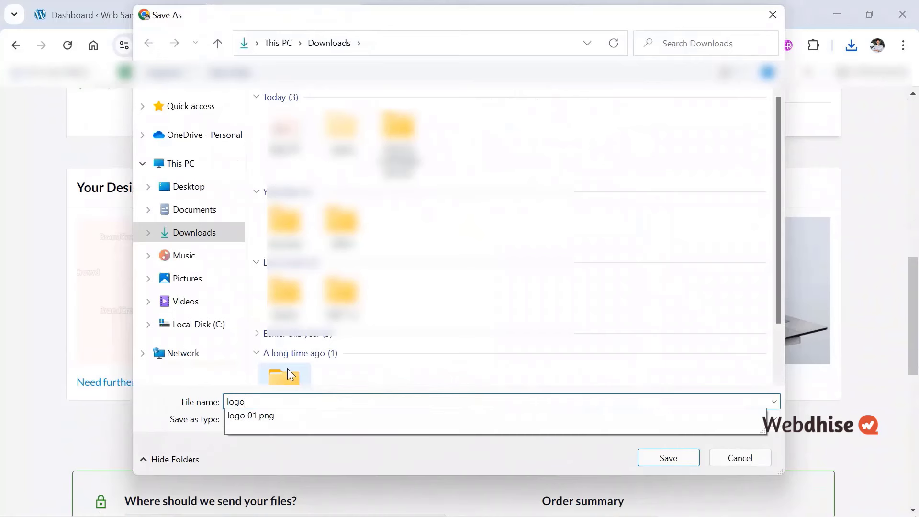
pyautogui.write('02')
pyautogui.press('Return')
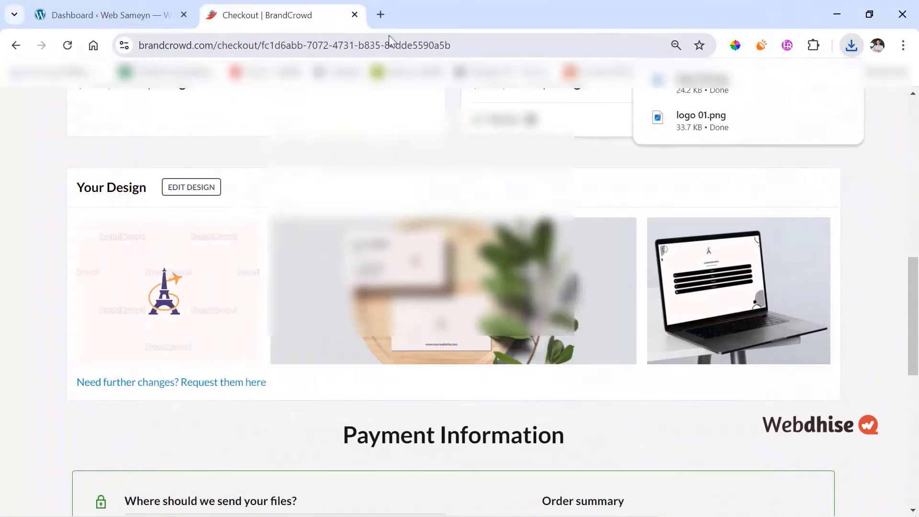
pyautogui.click(378, 15)
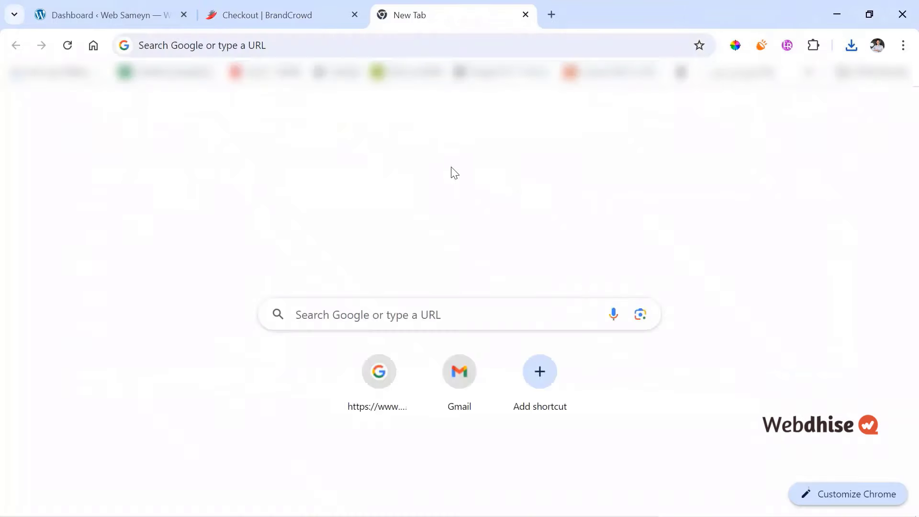
pyautogui.click(292, 11)
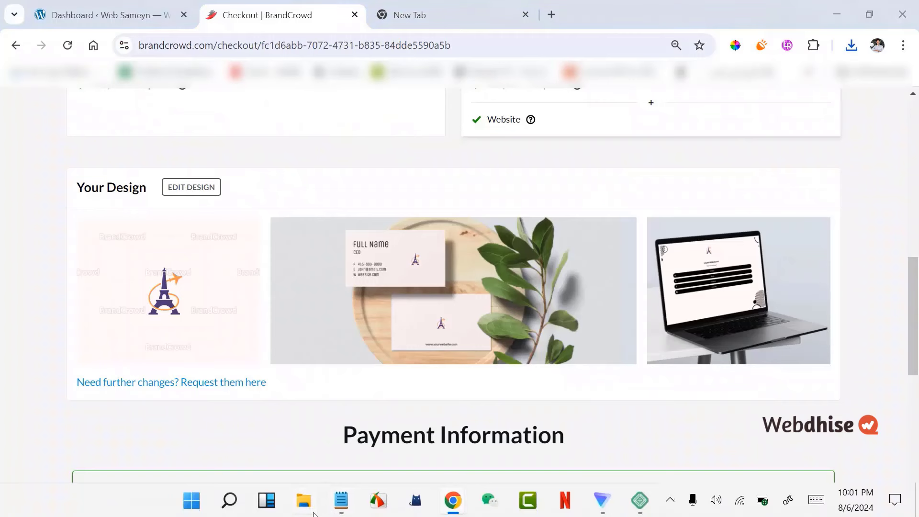
pyautogui.click(306, 503)
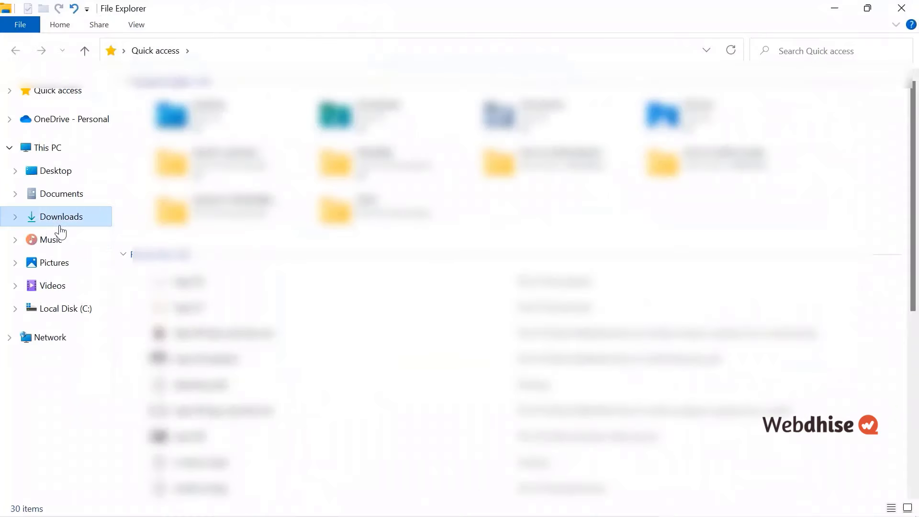
pyautogui.click(61, 217)
pyautogui.click(571, 124)
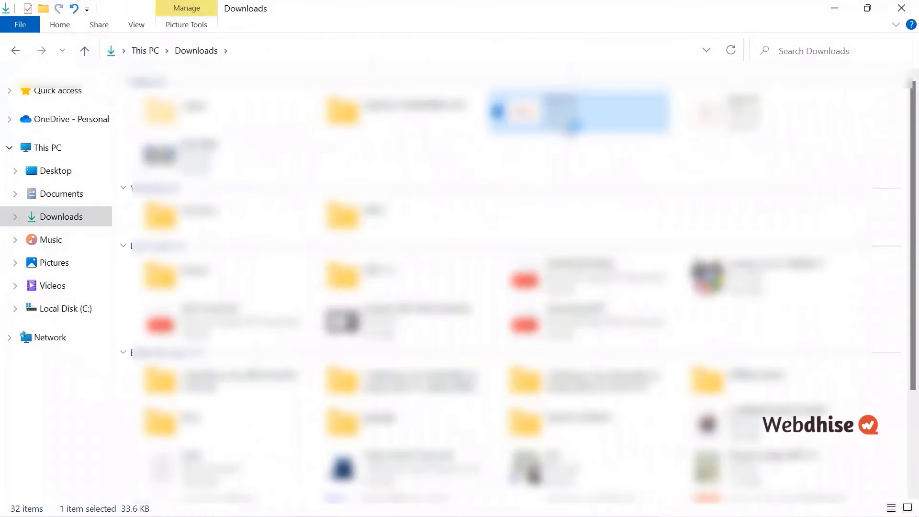
pyautogui.doubleClick(571, 125)
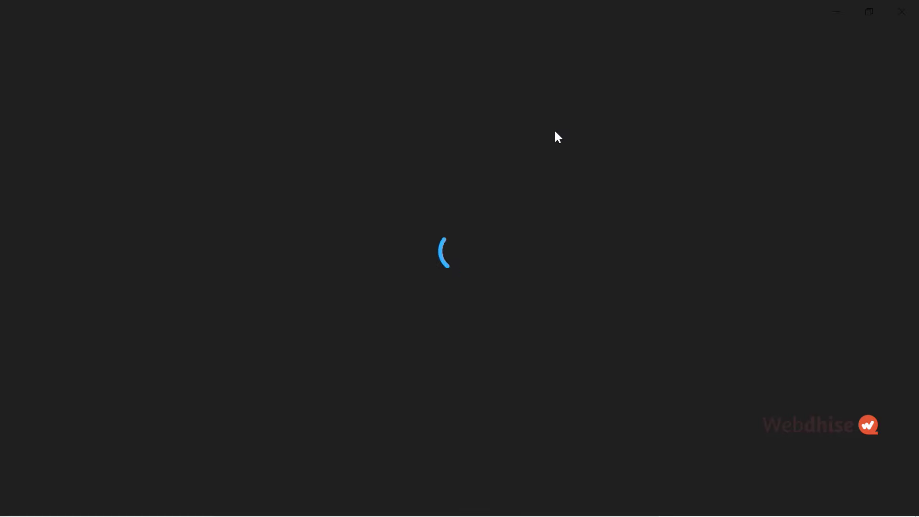
pyautogui.scroll(2, 462, 232)
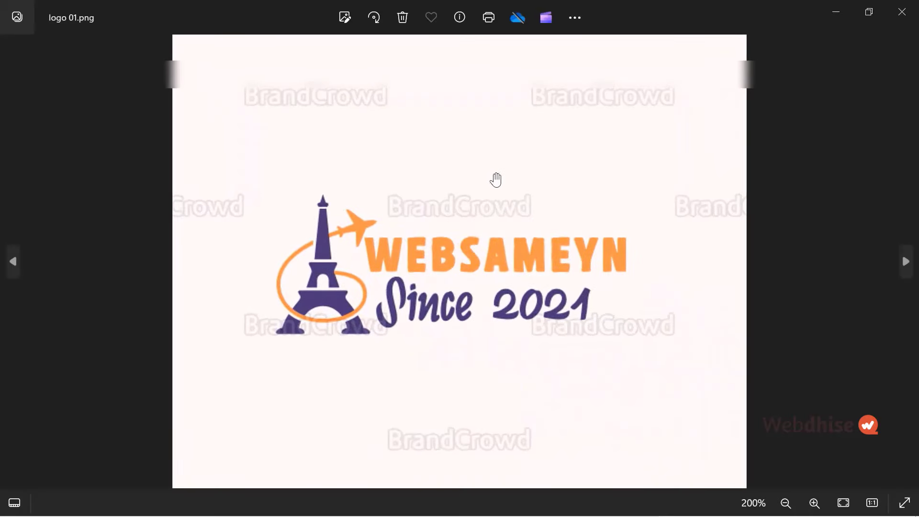
pyautogui.scroll(-2, 521, 242)
pyautogui.click(905, 262)
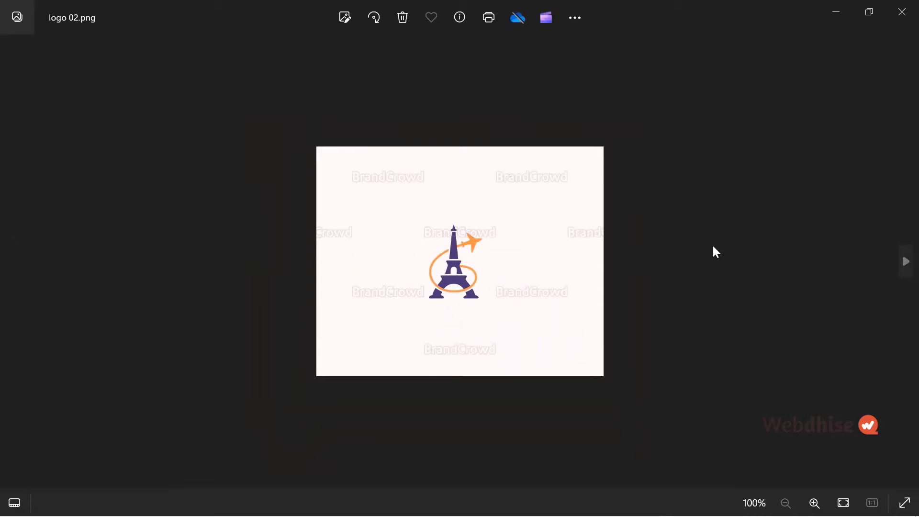
pyautogui.scroll(2, 533, 216)
pyautogui.scroll(-2, 608, 139)
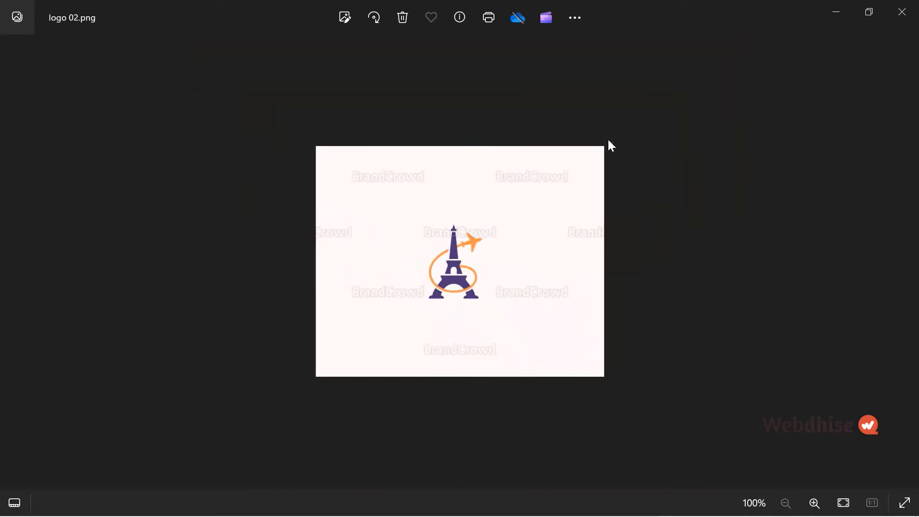
pyautogui.click(903, 12)
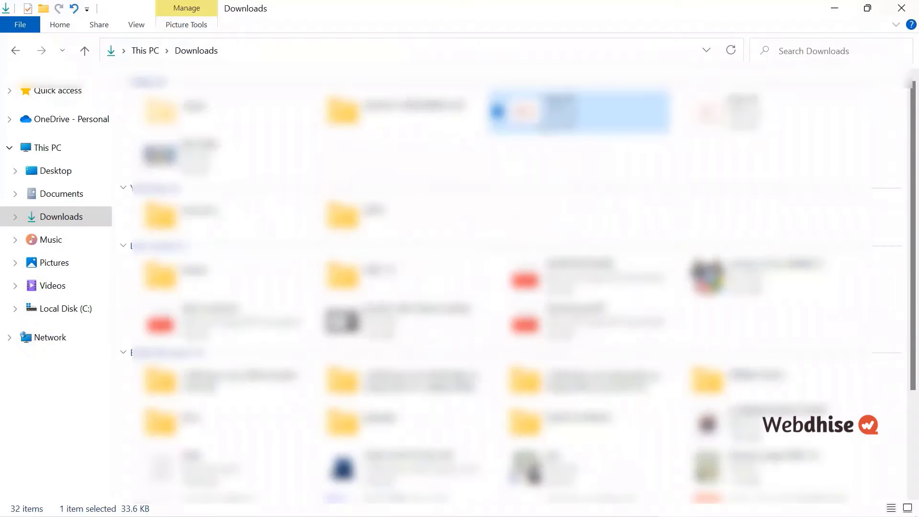
pyautogui.click(902, 7)
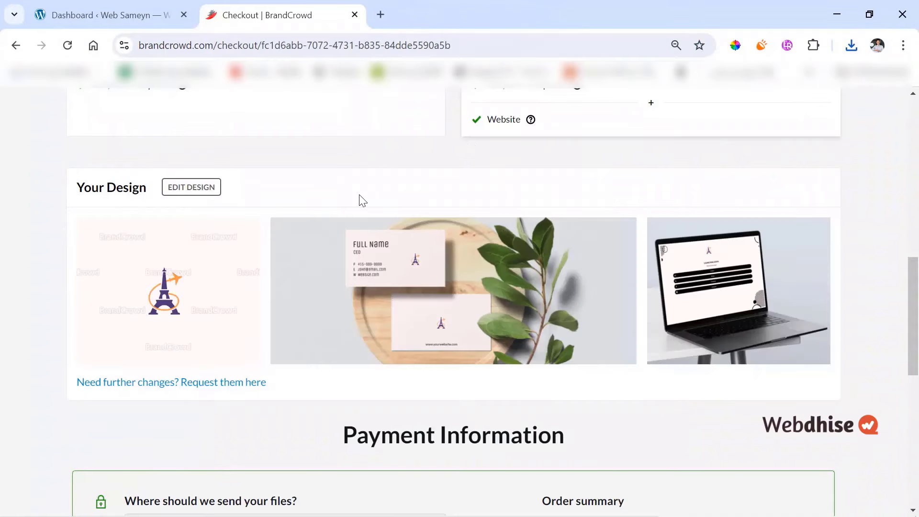
# Open watermarkremover.io's home page in a new tab by trimming the pasted upload URL
pyautogui.click(381, 14)
pyautogui.click(358, 48)
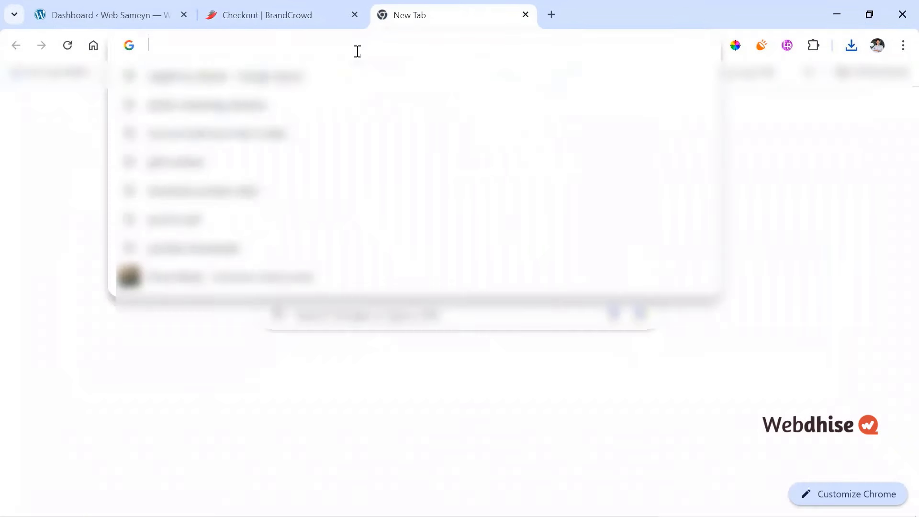
pyautogui.click(402, 172)
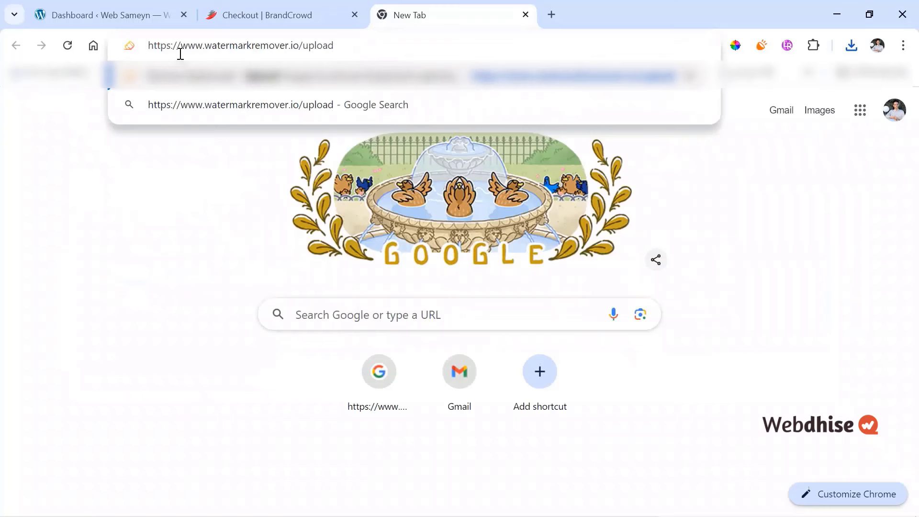
pyautogui.moveTo(213, 48); pyautogui.dragTo(299, 48)
pyautogui.click(328, 48)
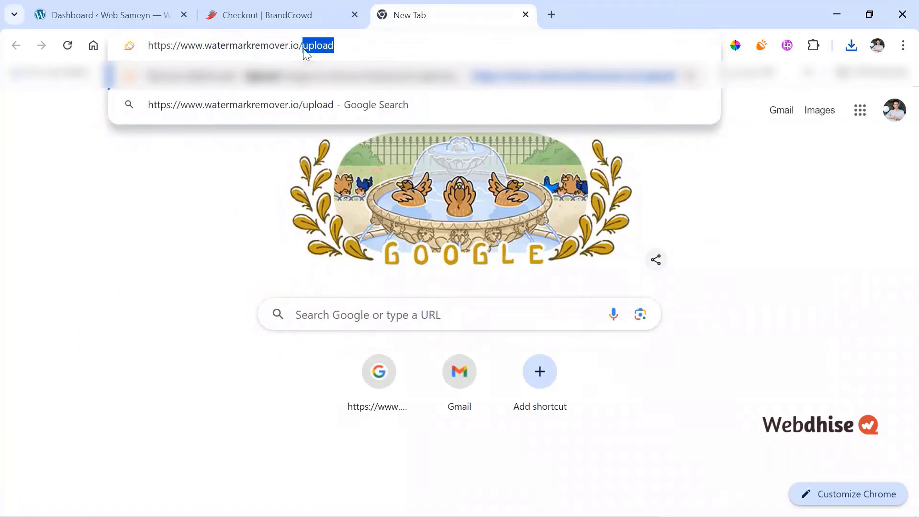
pyautogui.press('BackSpace')
pyautogui.press('BackSpace')
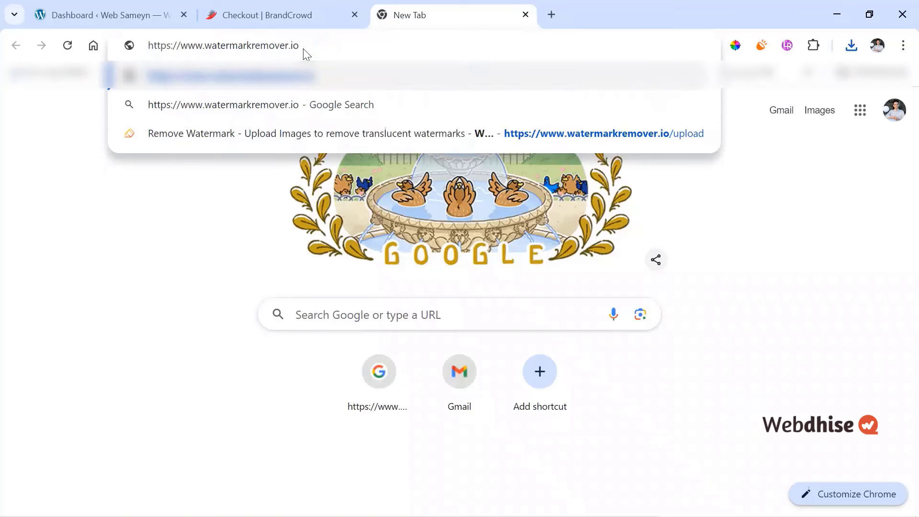
pyautogui.press('Return')
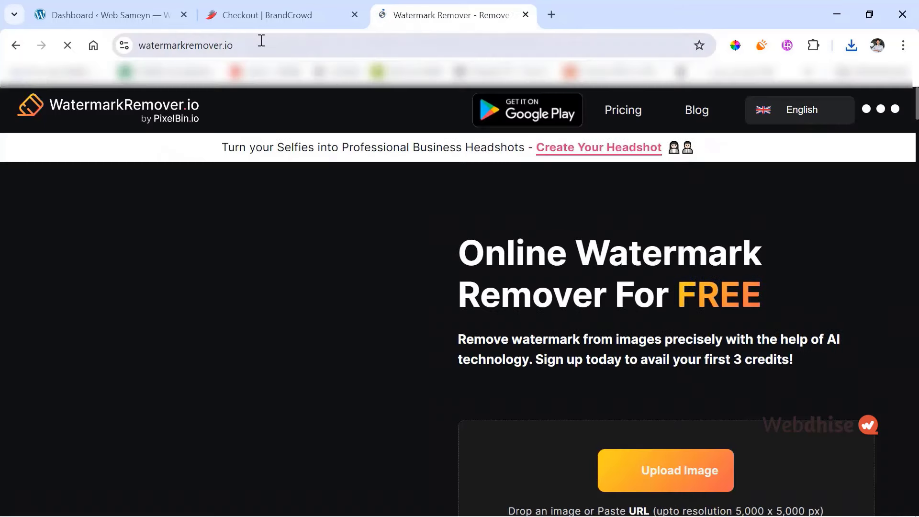
pyautogui.moveTo(261, 43); pyautogui.dragTo(148, 43)
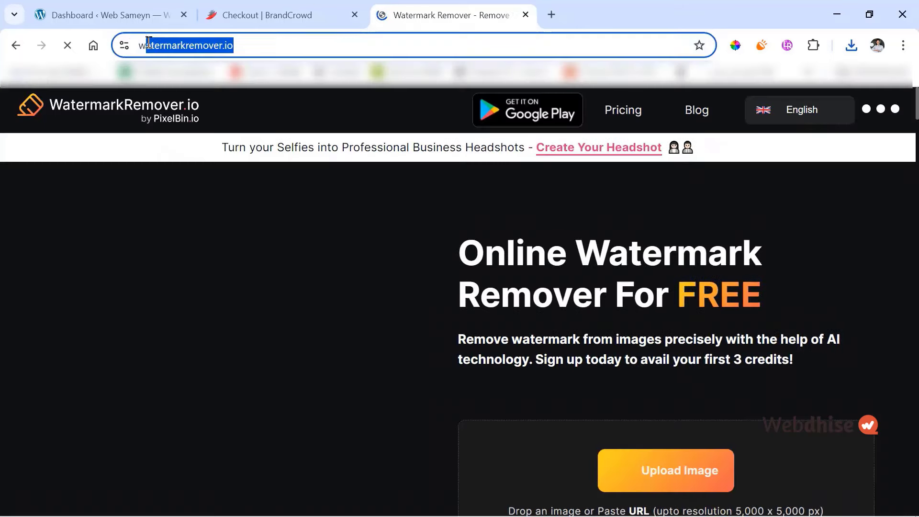
pyautogui.click(262, 248)
pyautogui.scroll(-4, 598, 335)
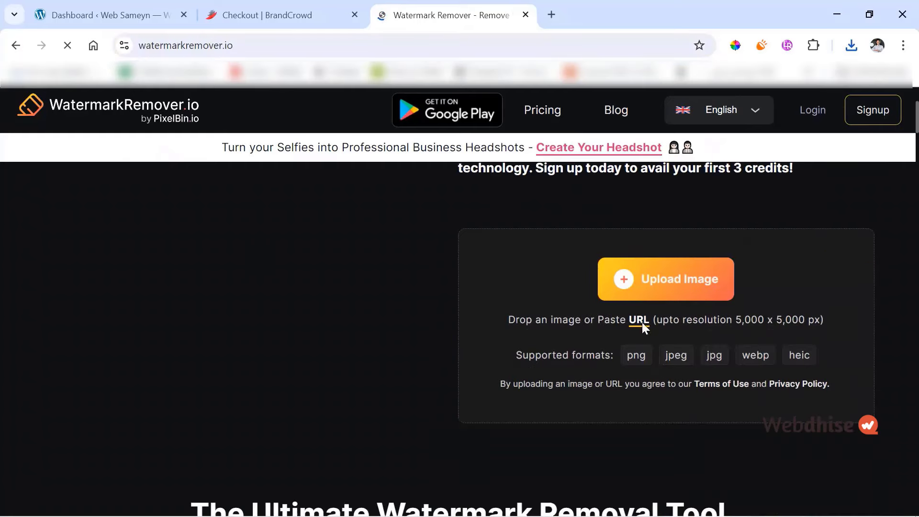
# Upload the saved watermarked logo image from the Downloads folder
pyautogui.click(653, 280)
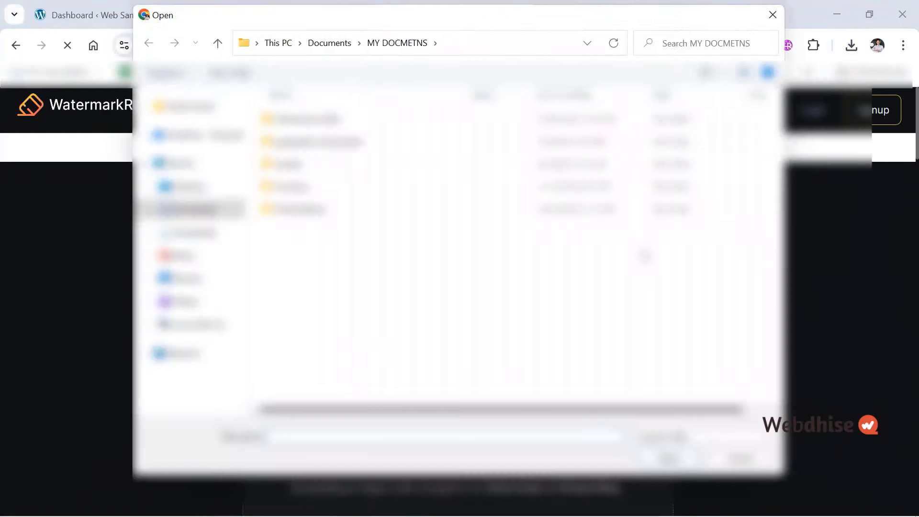
pyautogui.click(188, 233)
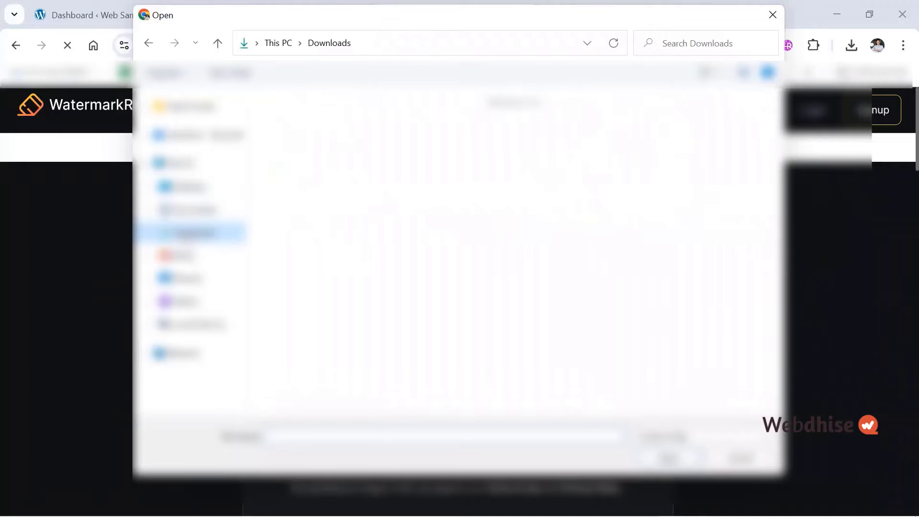
pyautogui.click(340, 134)
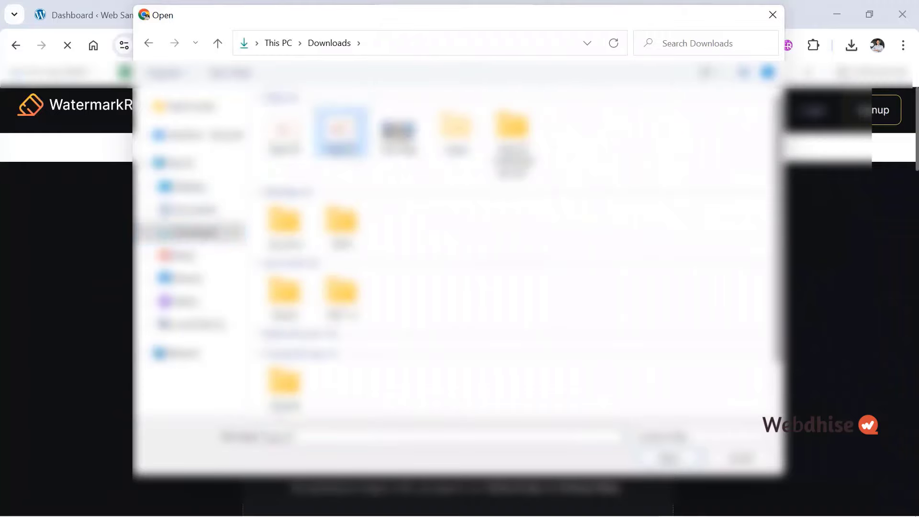
pyautogui.click(341, 134)
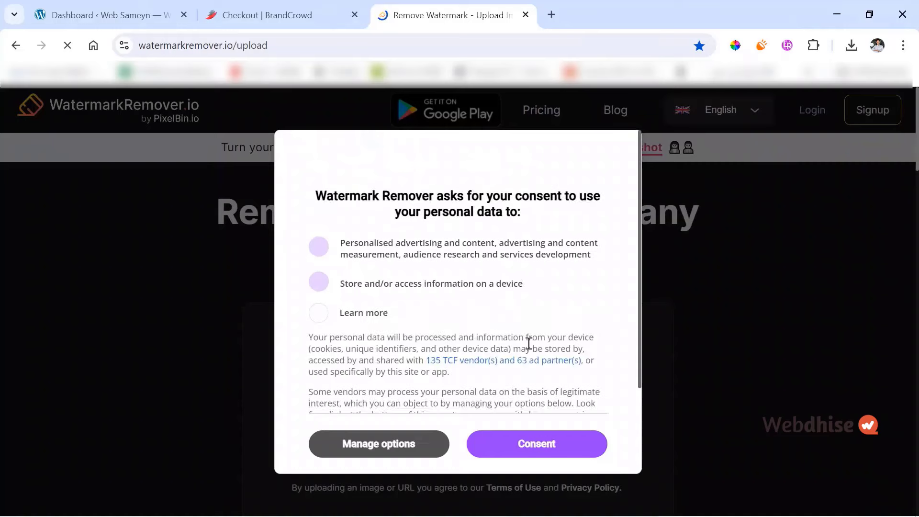
# Accept the data consent prompt and download the watermark-free full logo
pyautogui.click(537, 444)
pyautogui.scroll(-6, 481, 381)
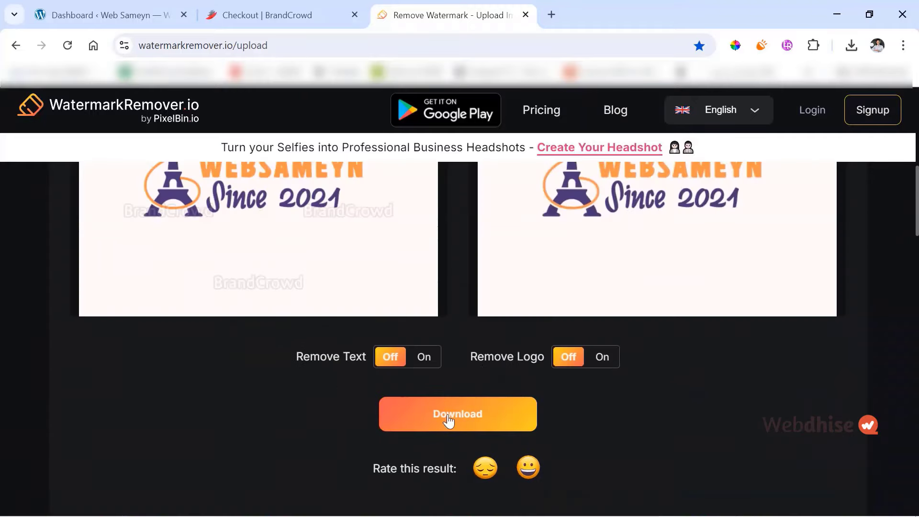
pyautogui.click(448, 413)
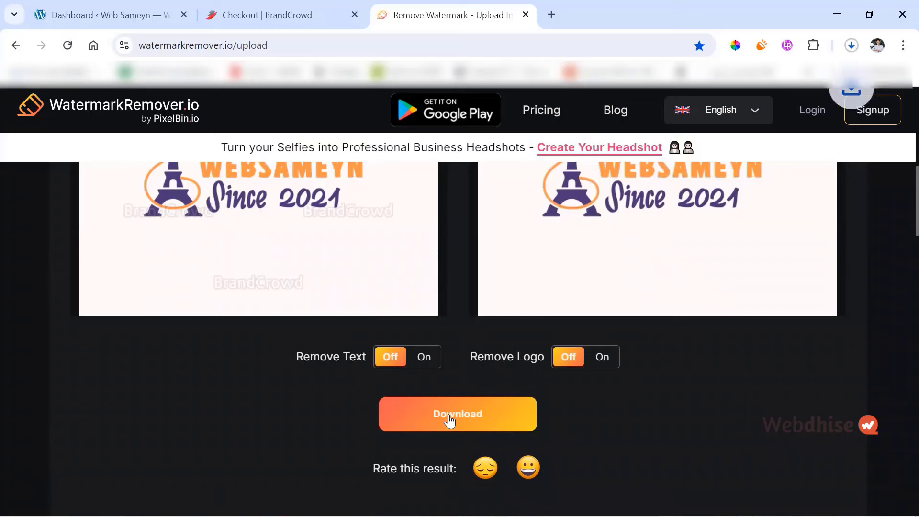
# Preview the downloaded cleaned logo from recent downloads, then close it and return to Upload Image
pyautogui.click(851, 46)
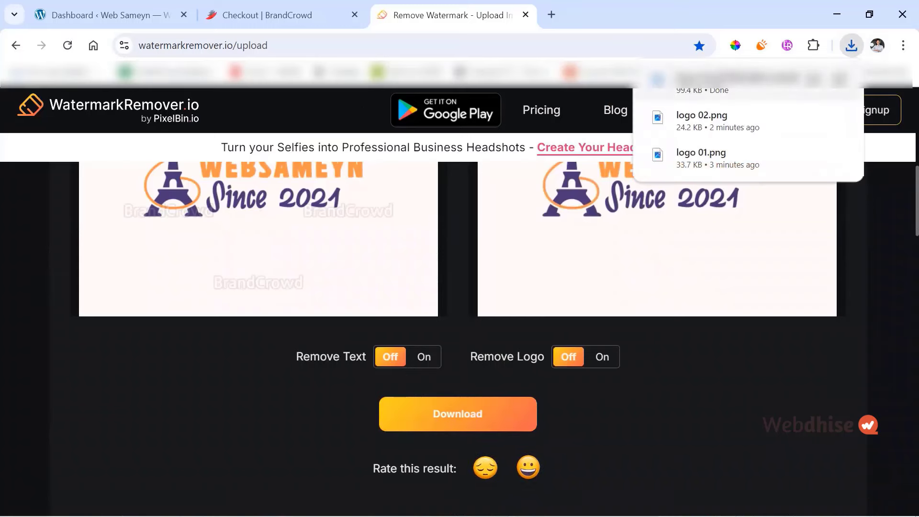
pyautogui.click(713, 80)
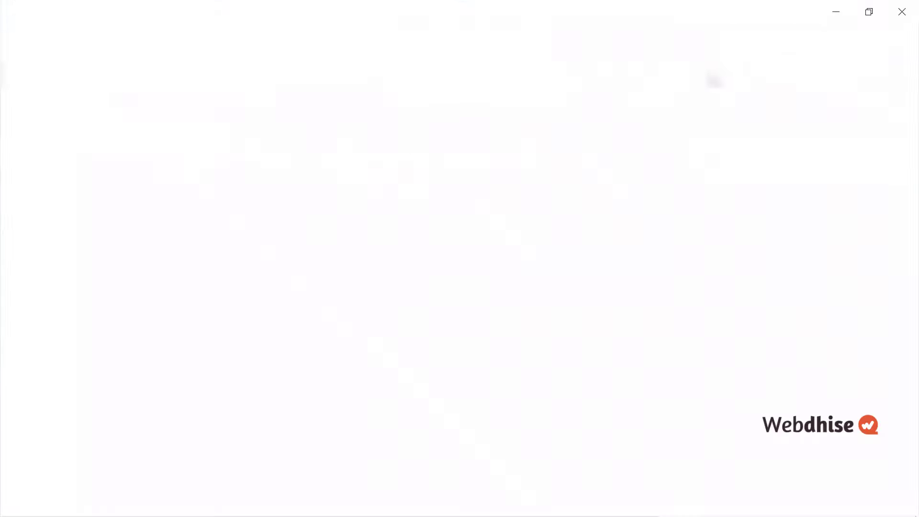
pyautogui.scroll(3, 530, 245)
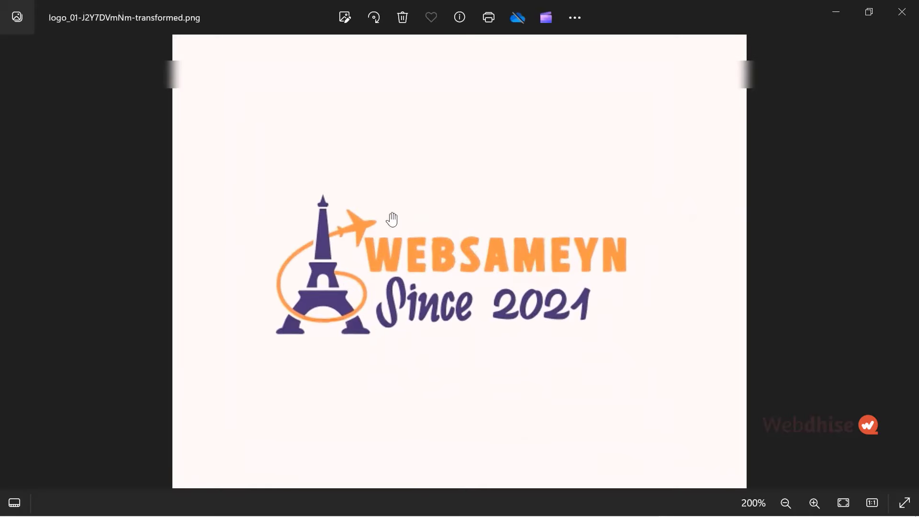
pyautogui.click(902, 12)
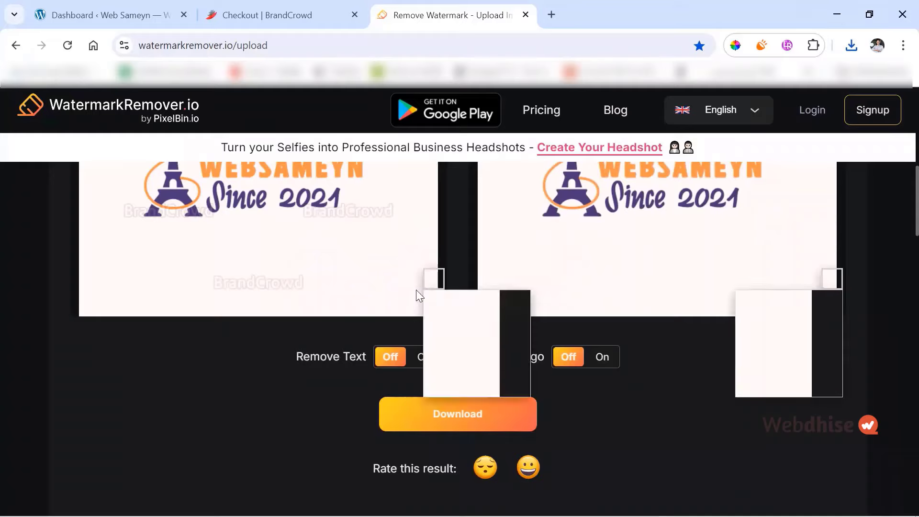
pyautogui.scroll(7, 602, 318)
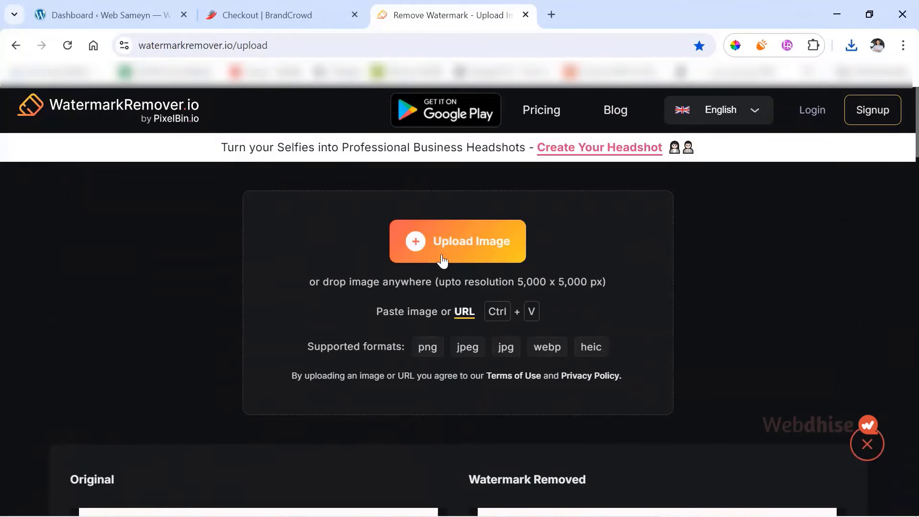
# Upload the Eiffel Tower icon image and download its watermark-free copy
pyautogui.click(428, 254)
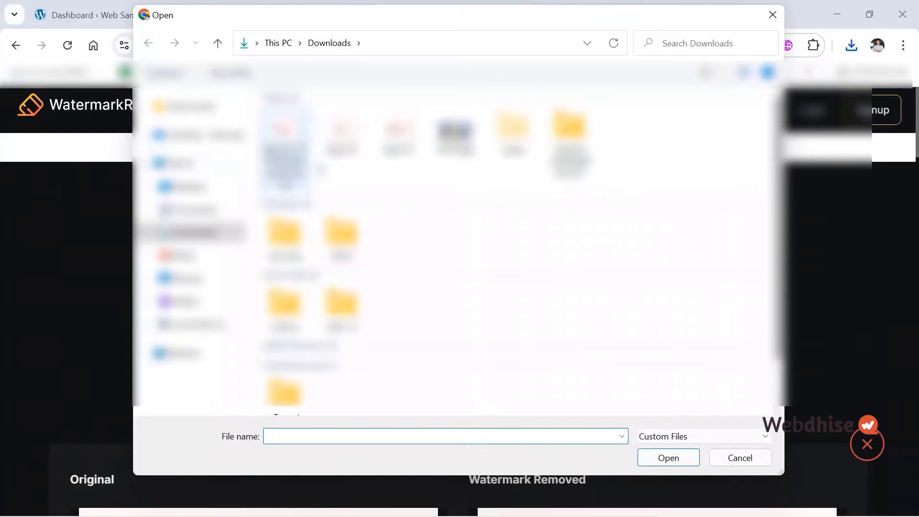
pyautogui.doubleClick(341, 130)
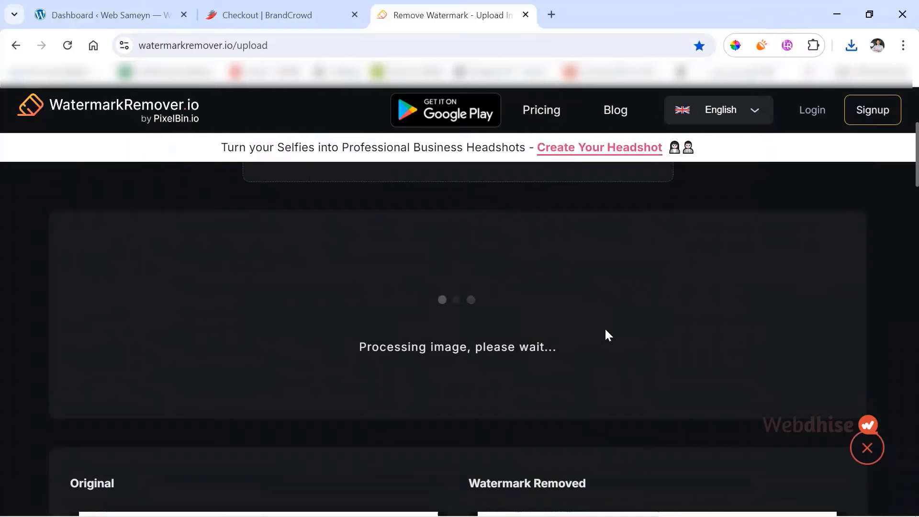
pyautogui.scroll(-8, 530, 383)
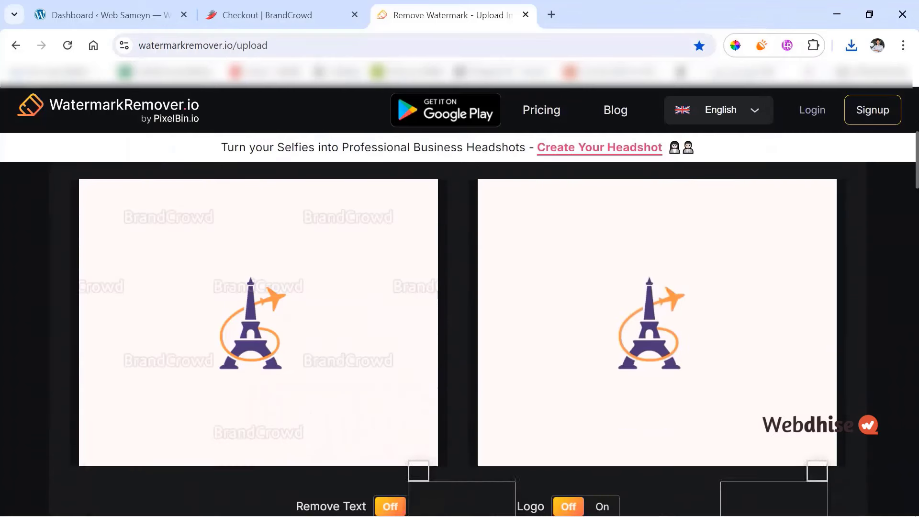
pyautogui.click(467, 289)
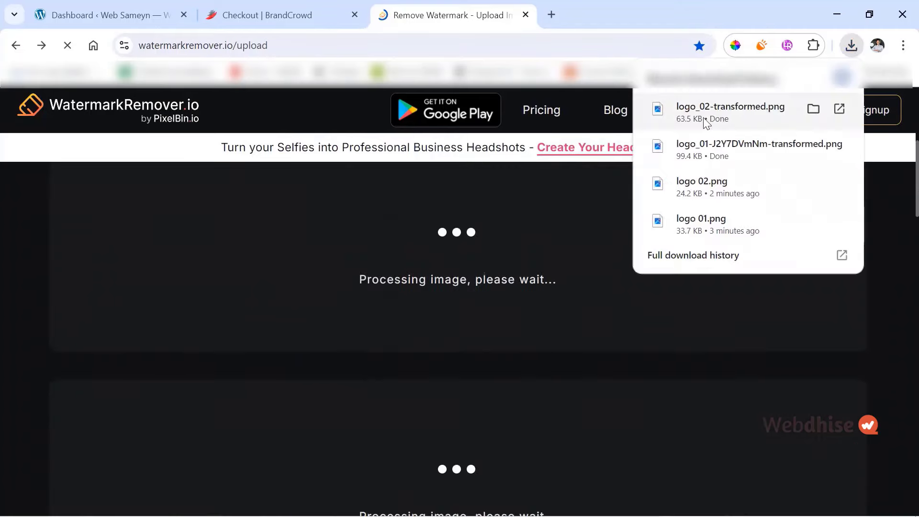
# Preview the clean logo_02-transformed.png, then close the preview and the watermark remover tab
pyautogui.click(703, 115)
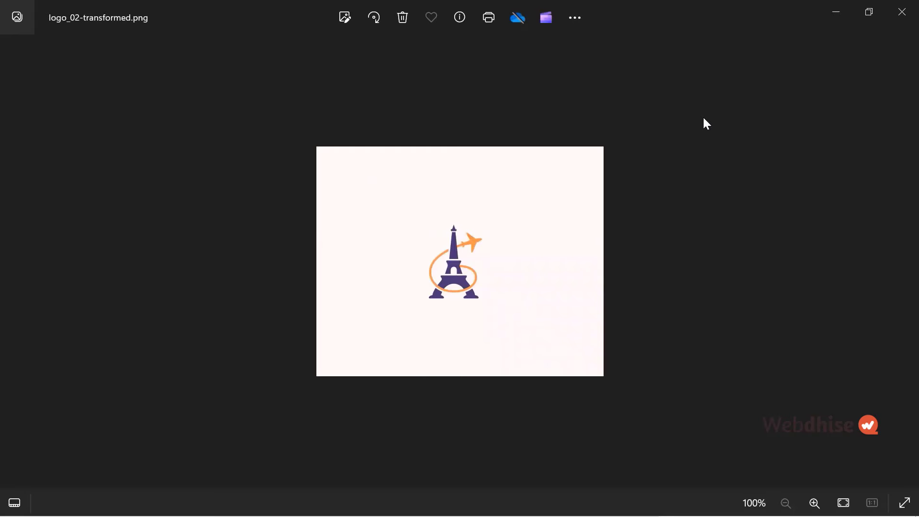
pyautogui.scroll(2, 433, 218)
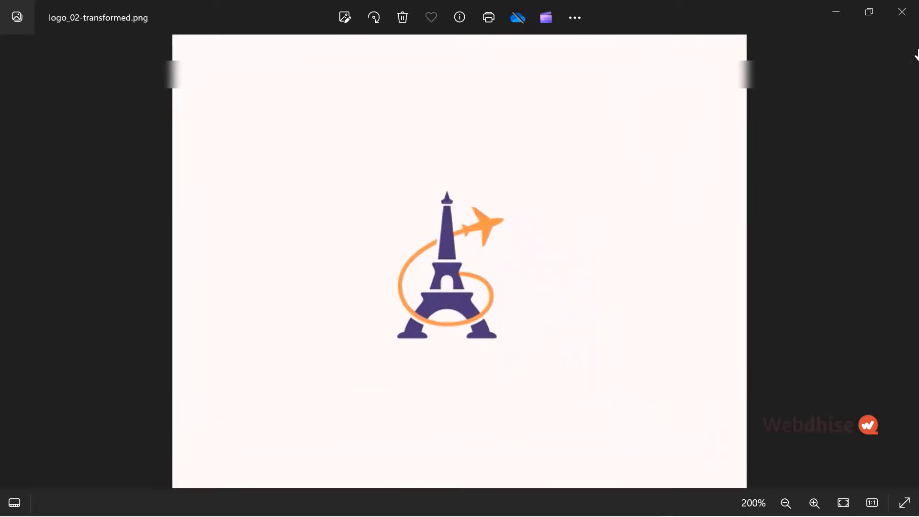
pyautogui.click(902, 12)
pyautogui.hotkey('ctrl', 'w')
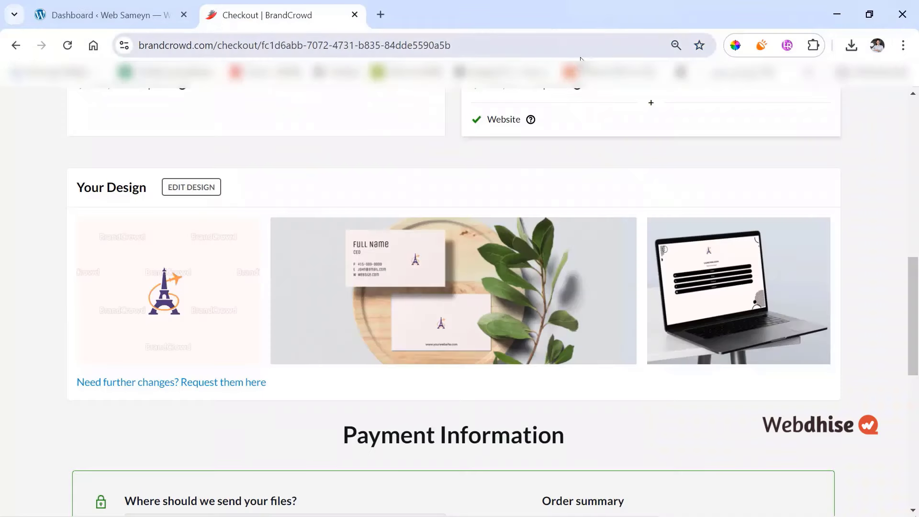
# Open logo_02-transformed.png from Downloads in File Explorer and maximize it in Photos
pyautogui.click(93, 9)
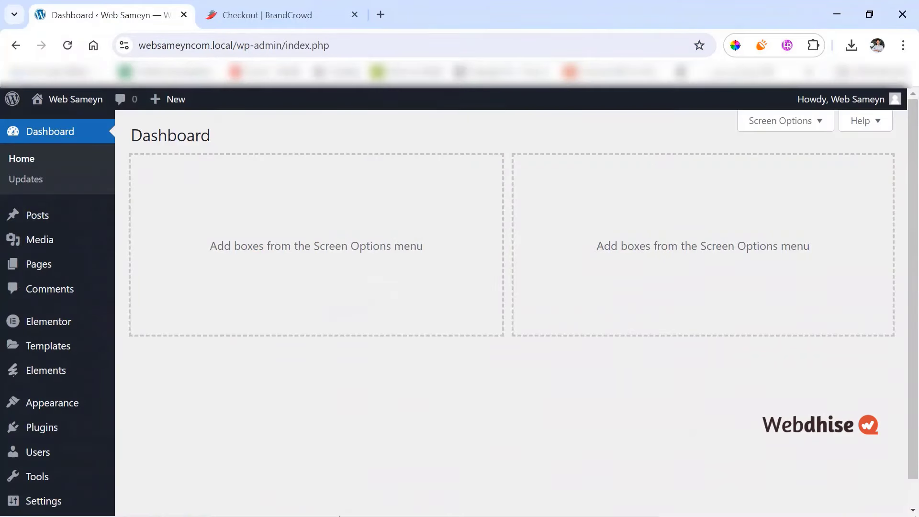
pyautogui.moveTo(365, 508)
pyautogui.click(270, 506)
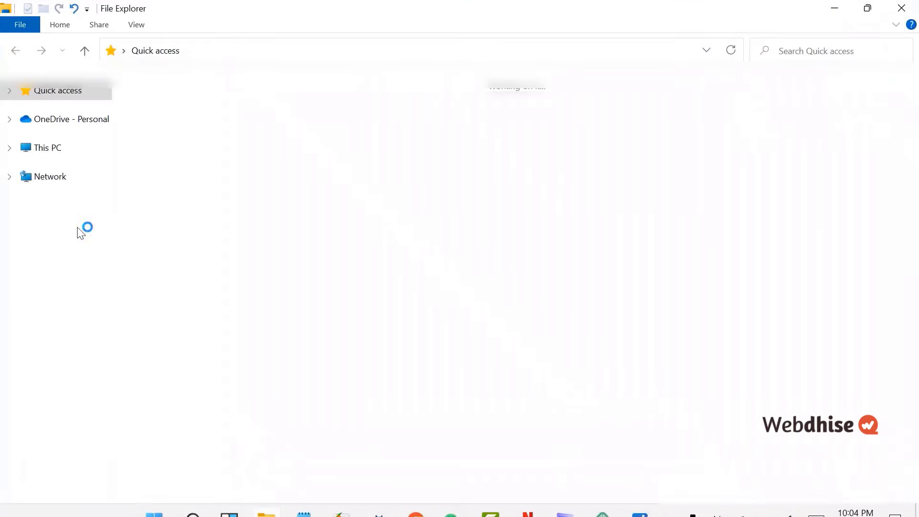
pyautogui.click(68, 219)
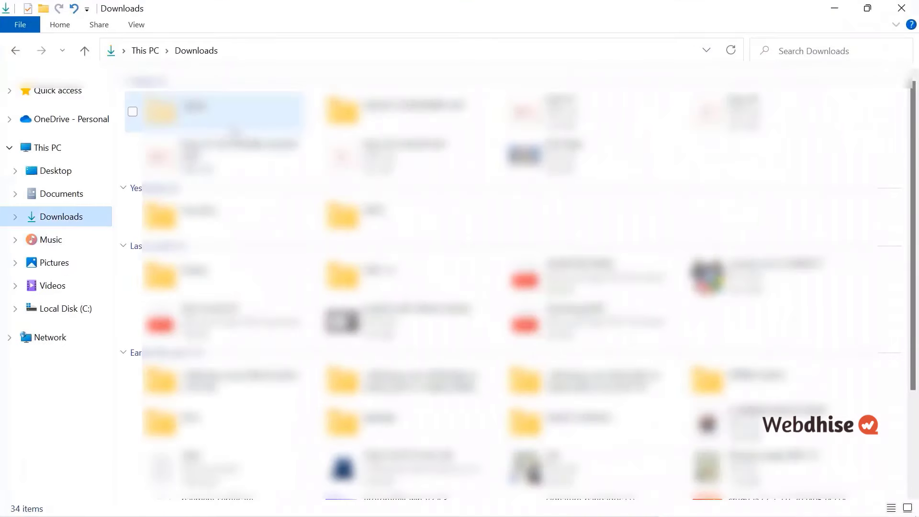
pyautogui.doubleClick(364, 156)
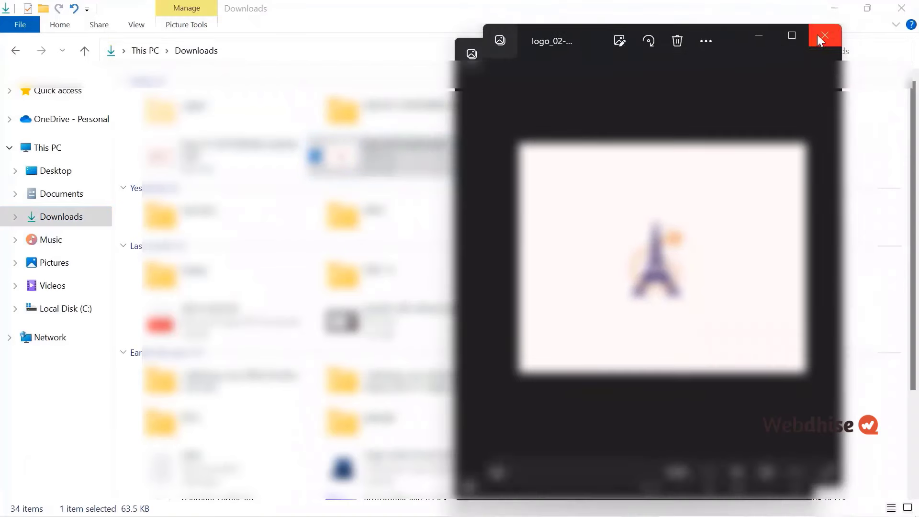
pyautogui.click(767, 44)
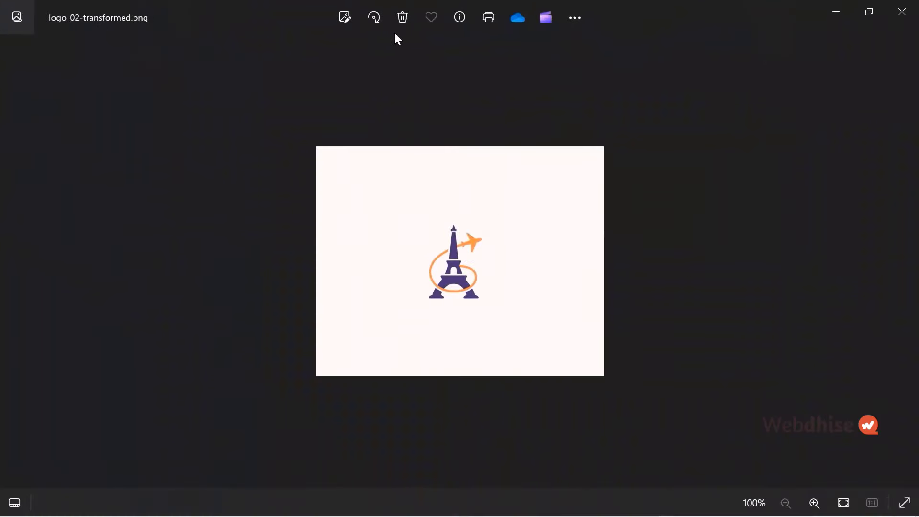
# Crop the icon image in on all four sides to tightly frame the Eiffel Tower
pyautogui.click(345, 19)
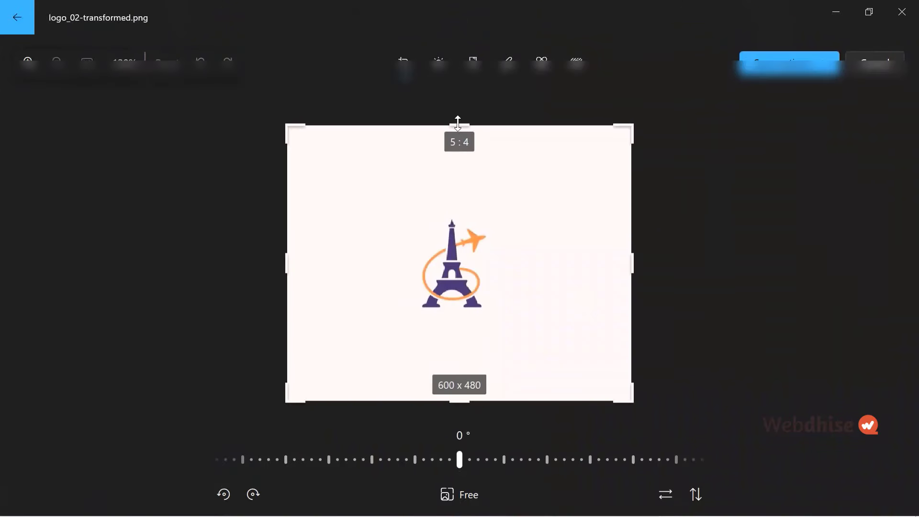
pyautogui.moveTo(457, 126); pyautogui.dragTo(463, 208)
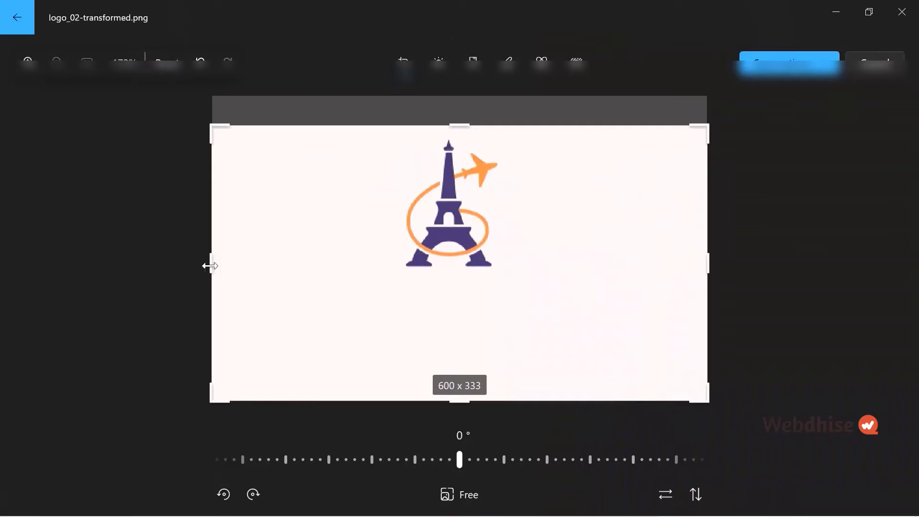
pyautogui.moveTo(211, 266); pyautogui.dragTo(398, 260)
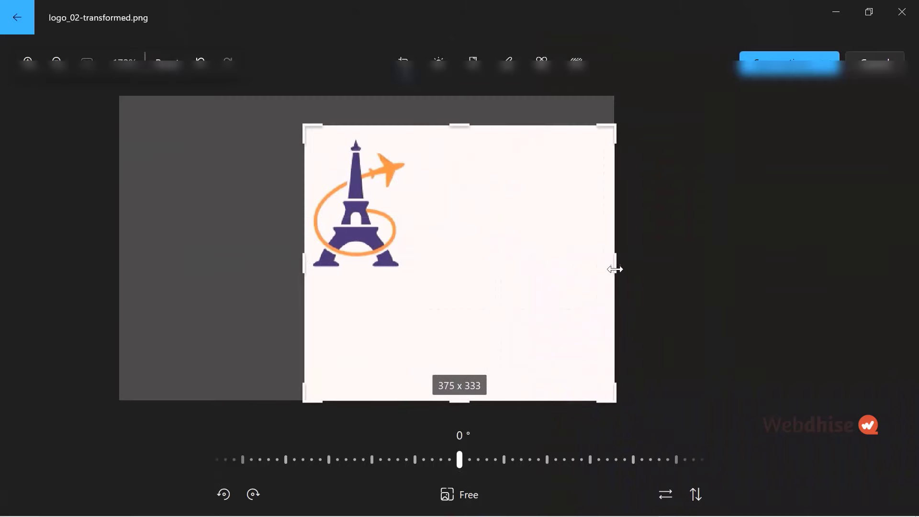
pyautogui.moveTo(615, 269); pyautogui.dragTo(408, 272)
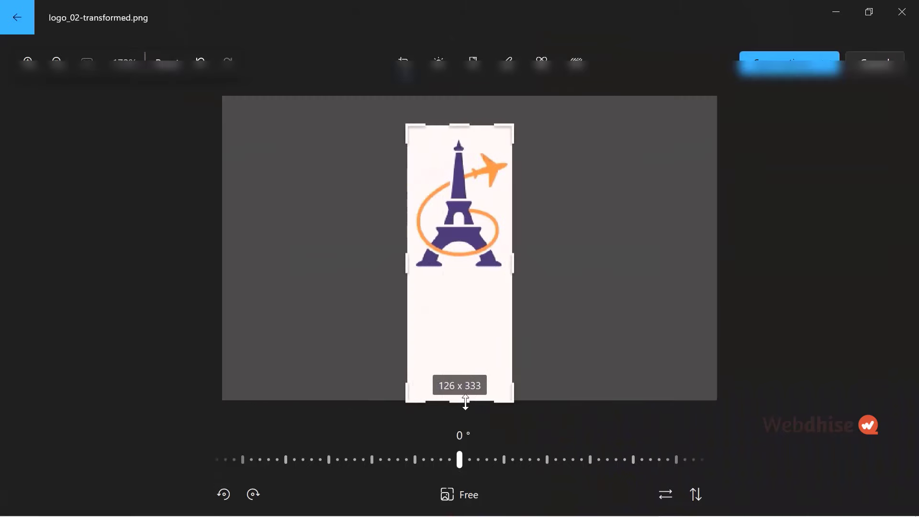
pyautogui.moveTo(465, 402); pyautogui.dragTo(465, 279)
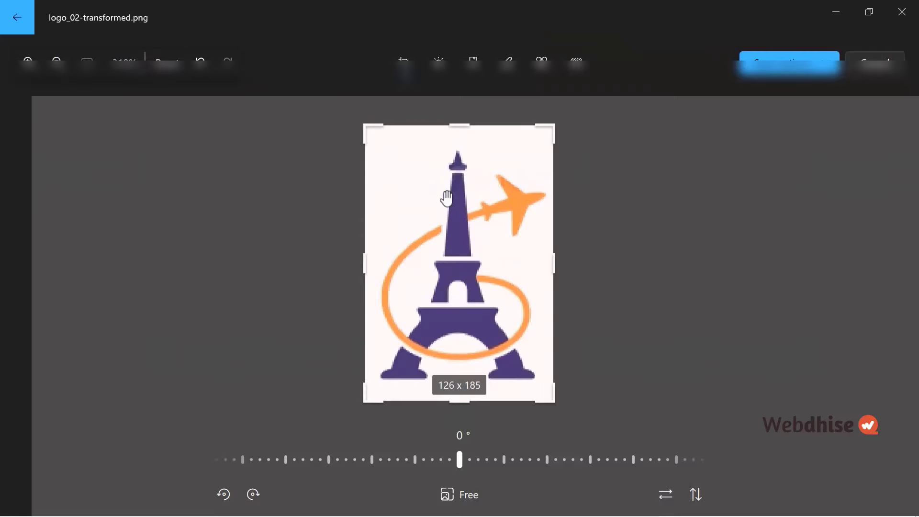
pyautogui.moveTo(465, 129); pyautogui.dragTo(461, 148)
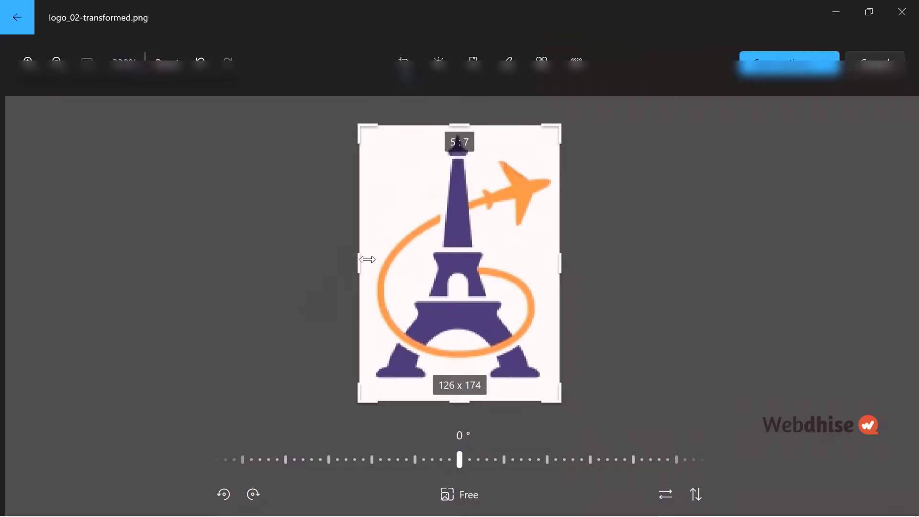
pyautogui.moveTo(368, 259); pyautogui.dragTo(377, 257)
pyautogui.moveTo(472, 399); pyautogui.dragTo(472, 385)
pyautogui.moveTo(554, 273); pyautogui.dragTo(558, 277)
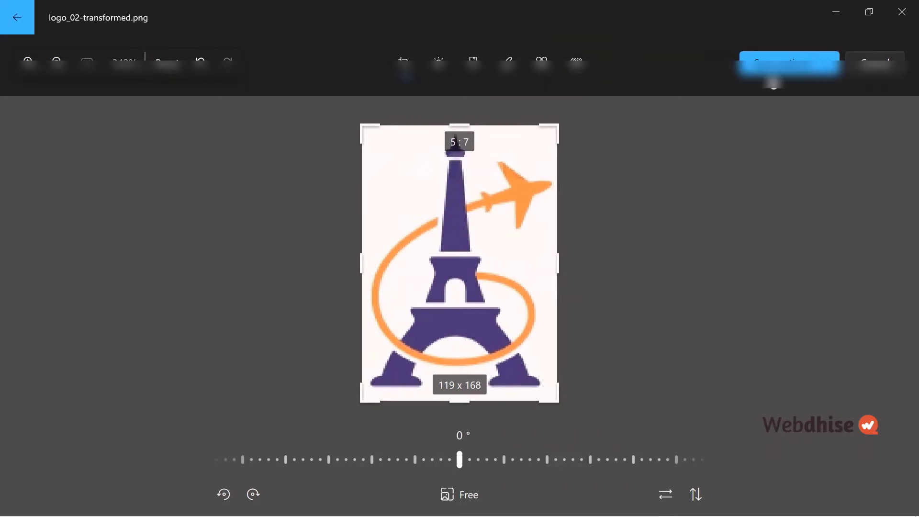
# Save the roughly 119 x 168 crop over the original logo_02-transformed.png
pyautogui.click(779, 61)
pyautogui.click(781, 114)
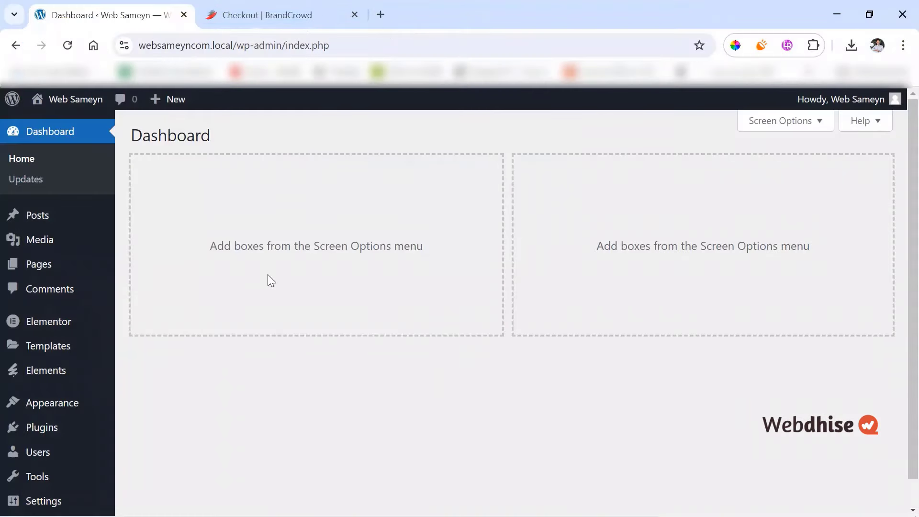
pyautogui.scroll(-1, 62, 339)
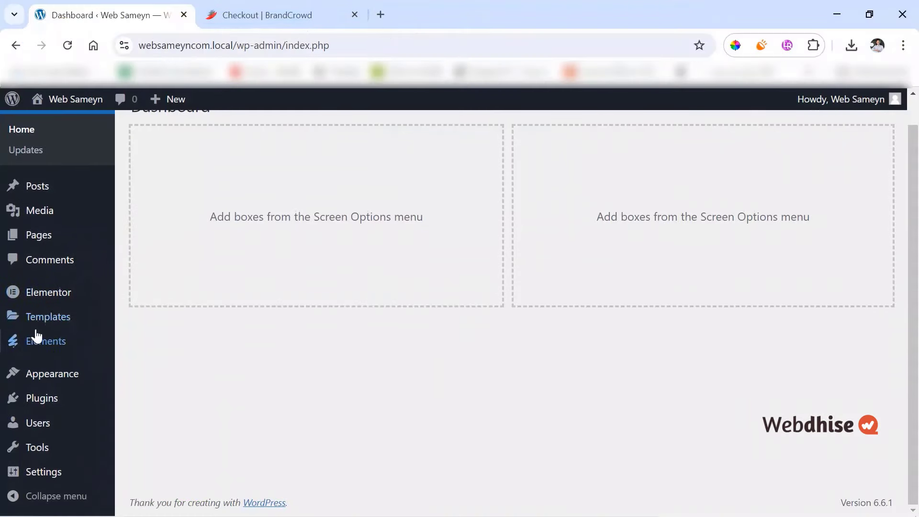
pyautogui.moveTo(45, 474)
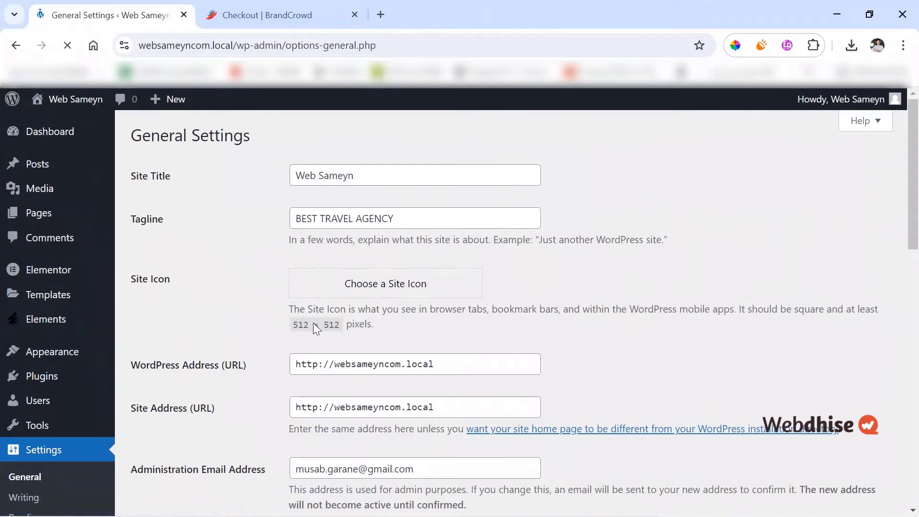
# Open the Site Icon chooser on the General Settings page
pyautogui.scroll(-4, 316, 329)
pyautogui.scroll(4, 164, 261)
pyautogui.moveTo(132, 275); pyautogui.dragTo(172, 282)
pyautogui.click(175, 290)
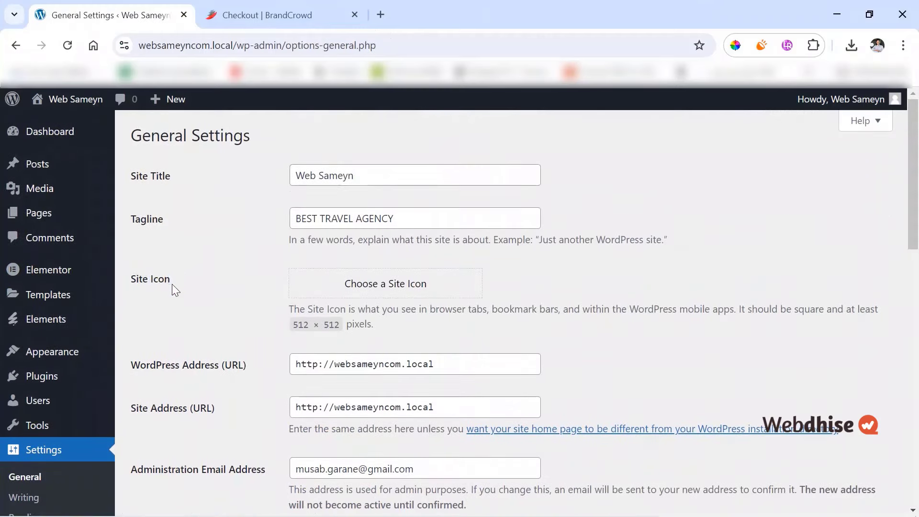
pyautogui.click(344, 282)
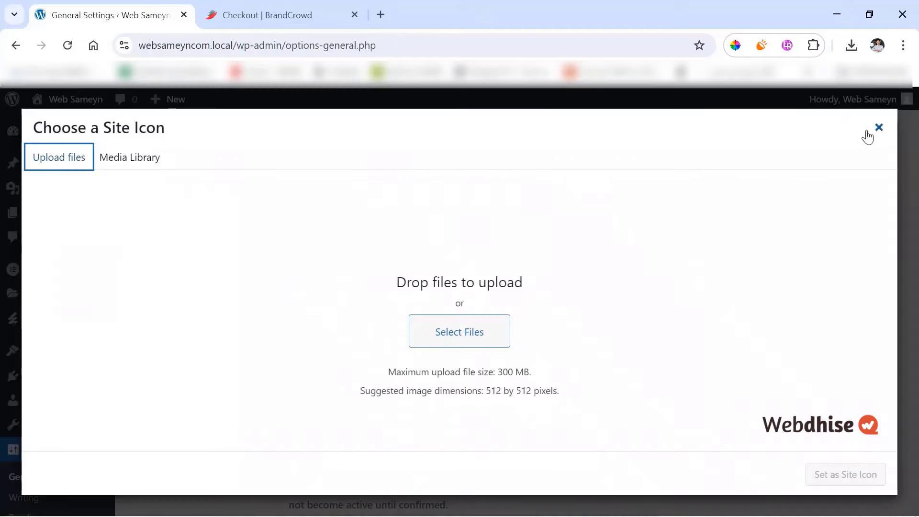
pyautogui.click(868, 136)
pyautogui.click(412, 283)
# Upload the cropped Eiffel Tower logo and confirm its crop as the site icon
pyautogui.click(468, 335)
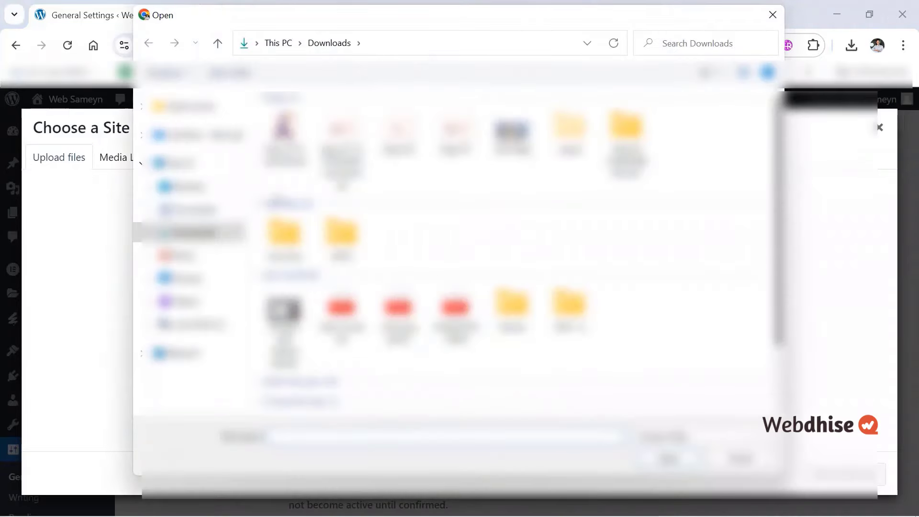
pyautogui.doubleClick(285, 137)
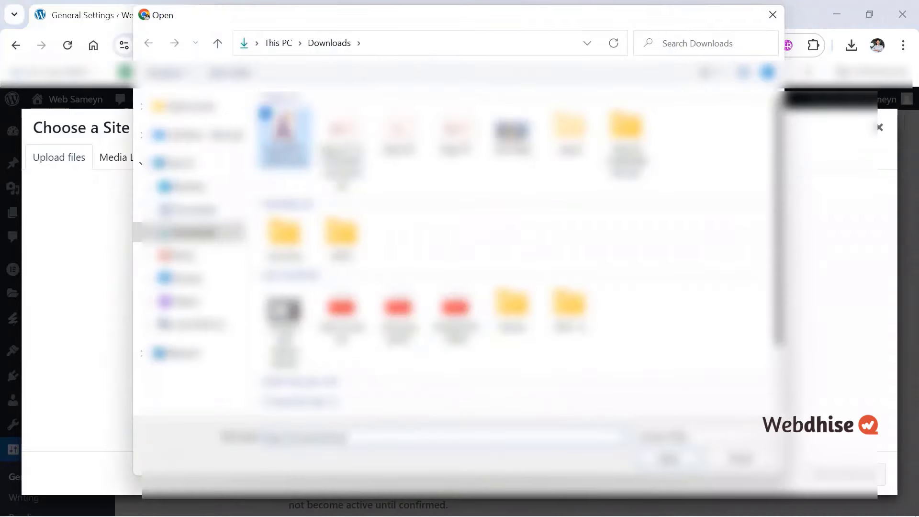
pyautogui.click(848, 474)
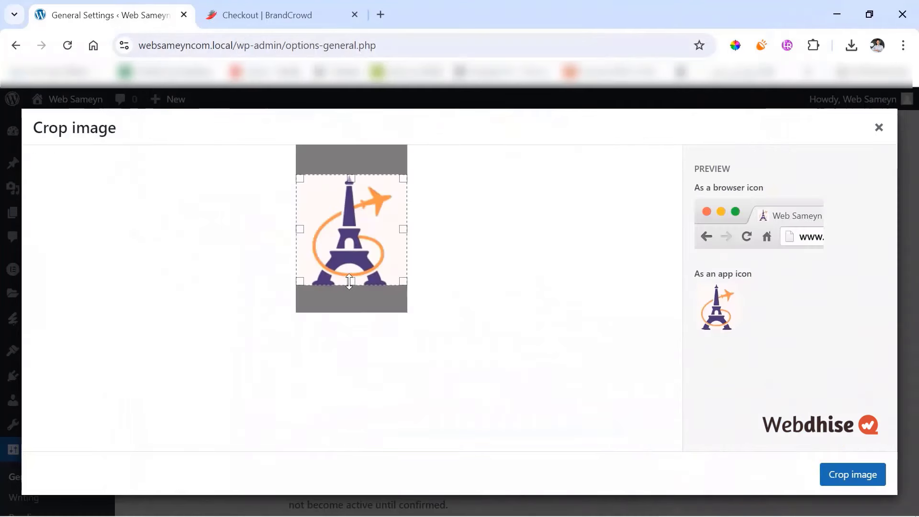
pyautogui.click(850, 475)
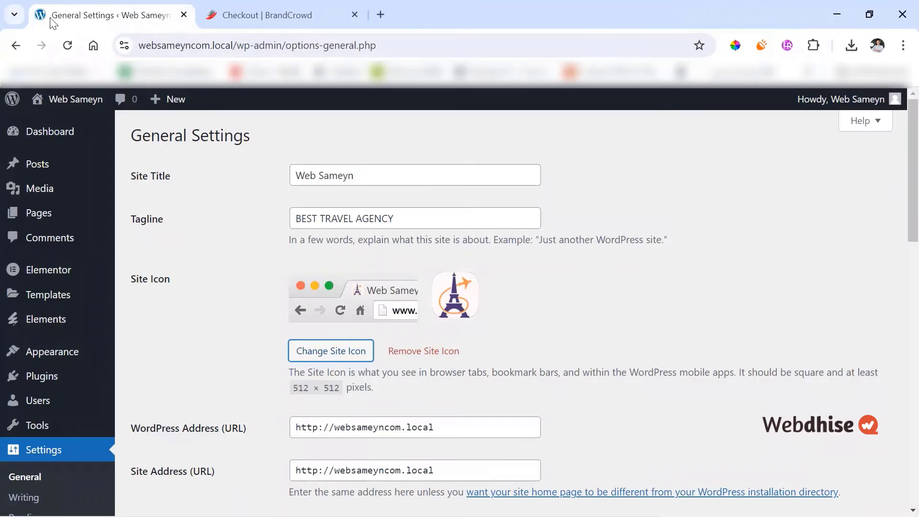
pyautogui.scroll(-15, 307, 351)
# Save General Settings with the new icon, then go to the Dashboard via 'Web Sameyn'
pyautogui.click(181, 444)
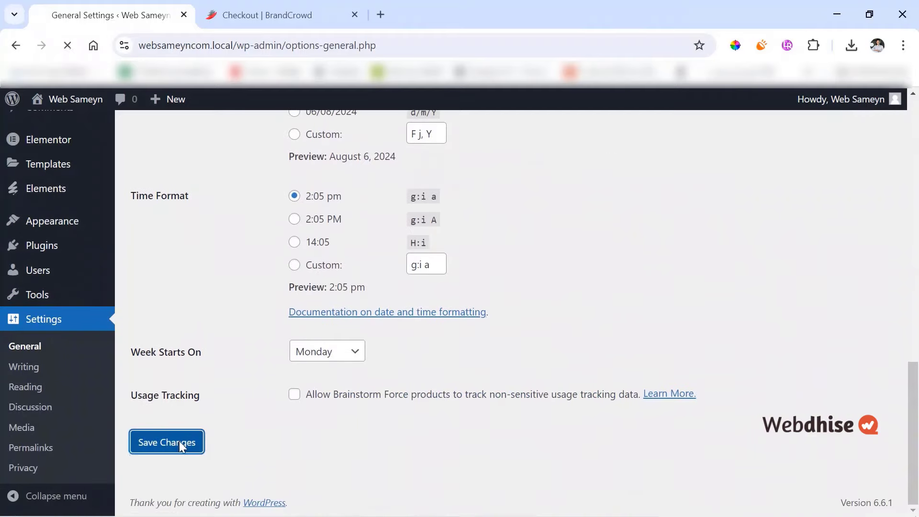
pyautogui.moveTo(60, 107)
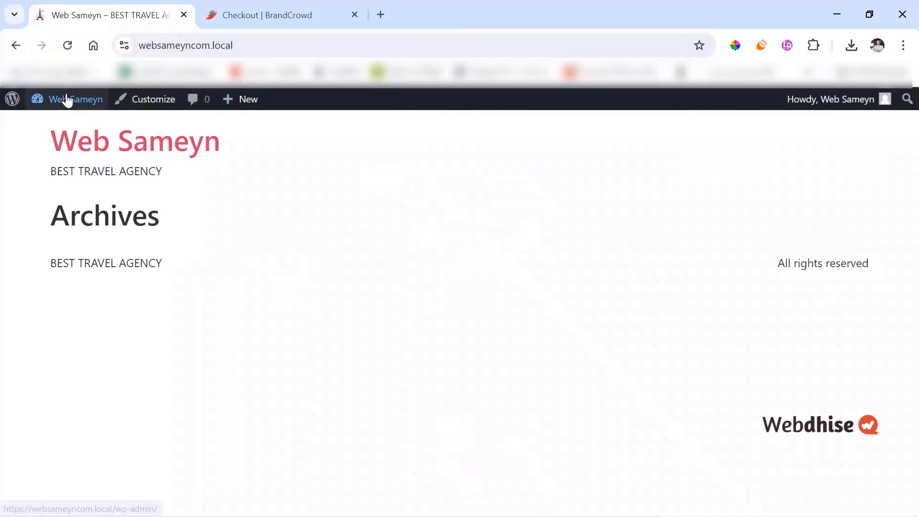
pyautogui.click(67, 99)
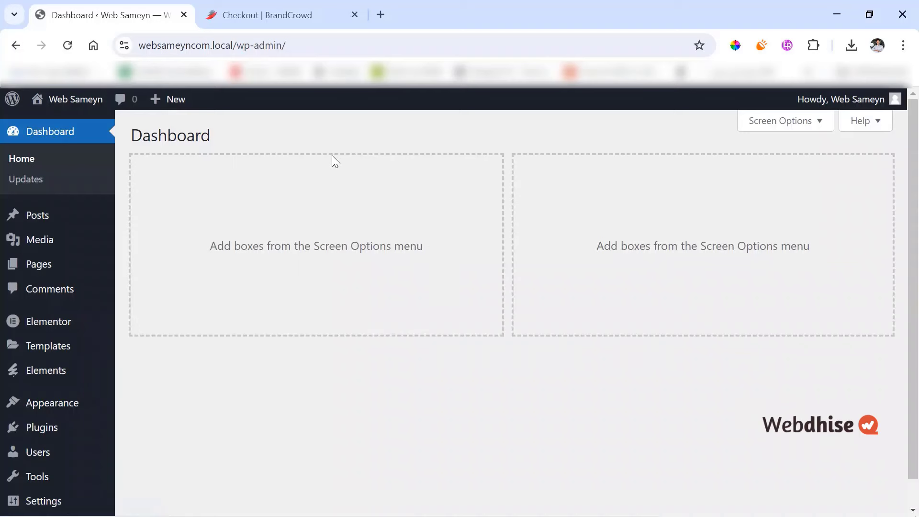
# Switch to the Checkout | BrandCrowd tab and close it
pyautogui.click(357, 6)
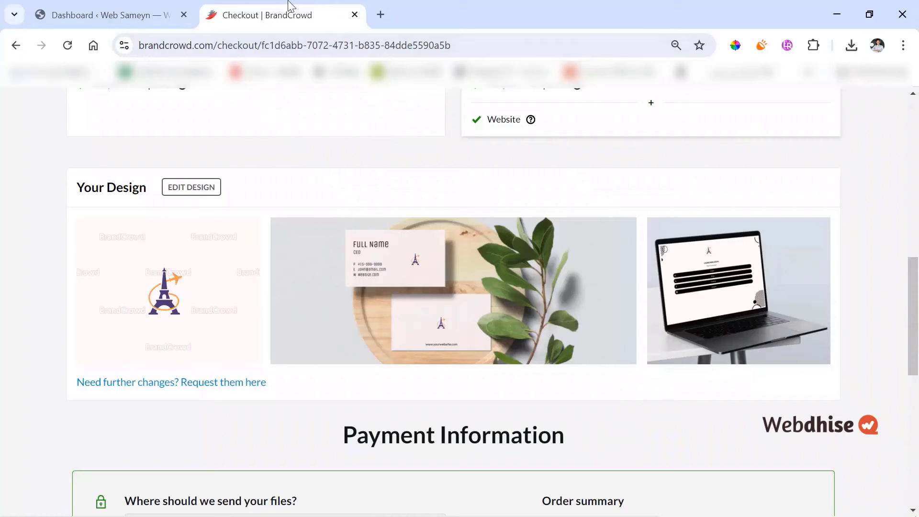
pyautogui.click(355, 15)
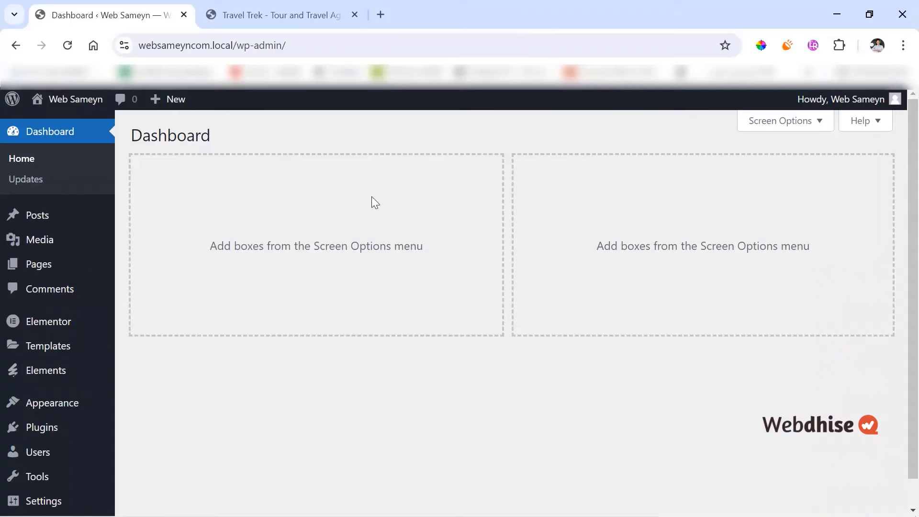
pyautogui.click(281, 15)
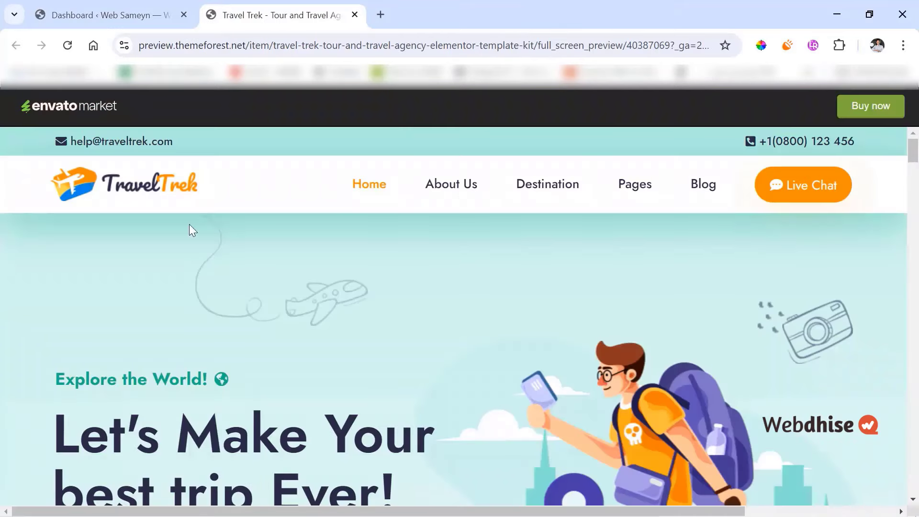
pyautogui.scroll(-15, 312, 248)
pyautogui.scroll(15, 456, 335)
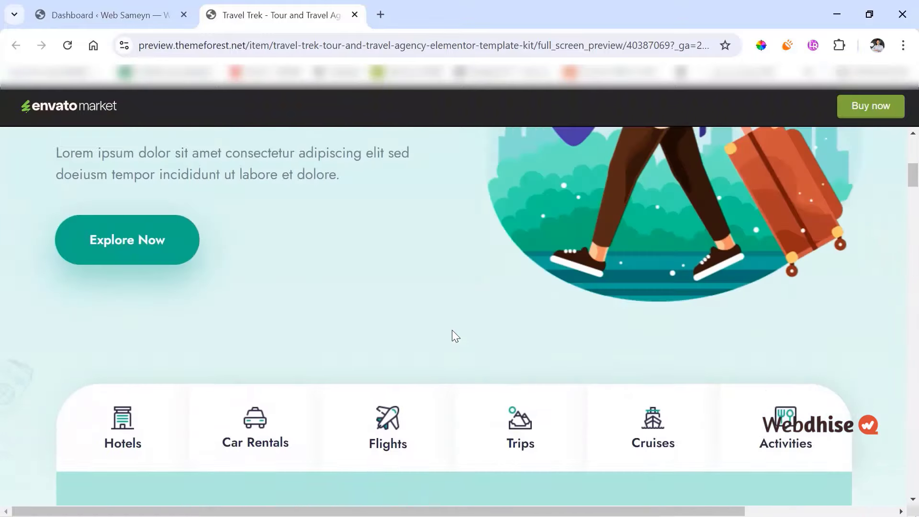
pyautogui.moveTo(787, 238); pyautogui.dragTo(688, 217)
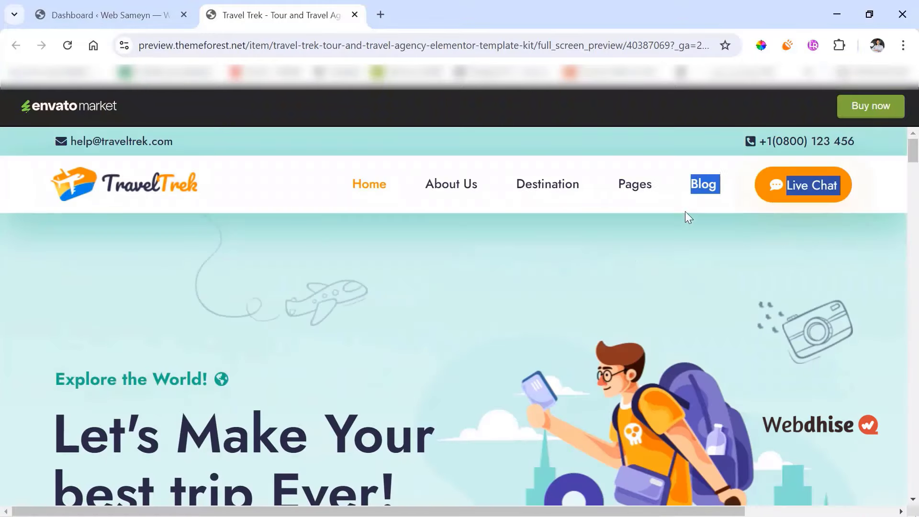
pyautogui.click(696, 221)
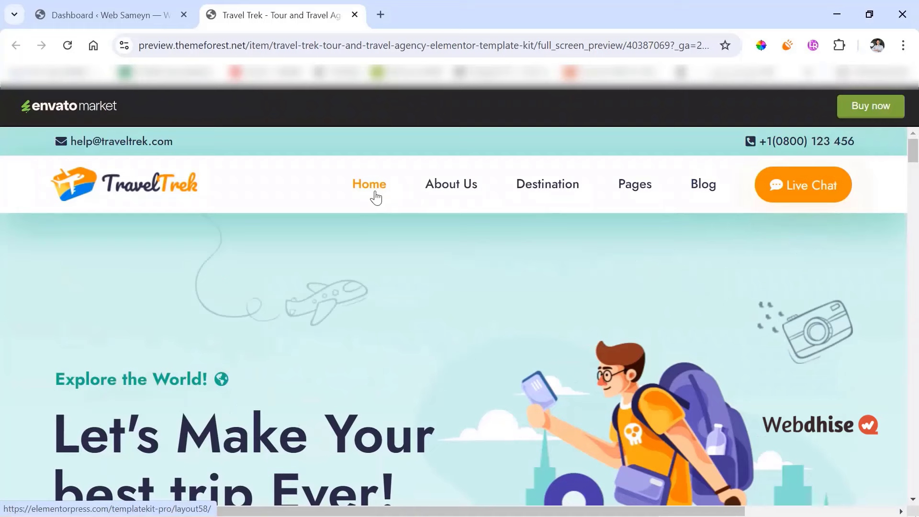
pyautogui.scroll(-12, 369, 193)
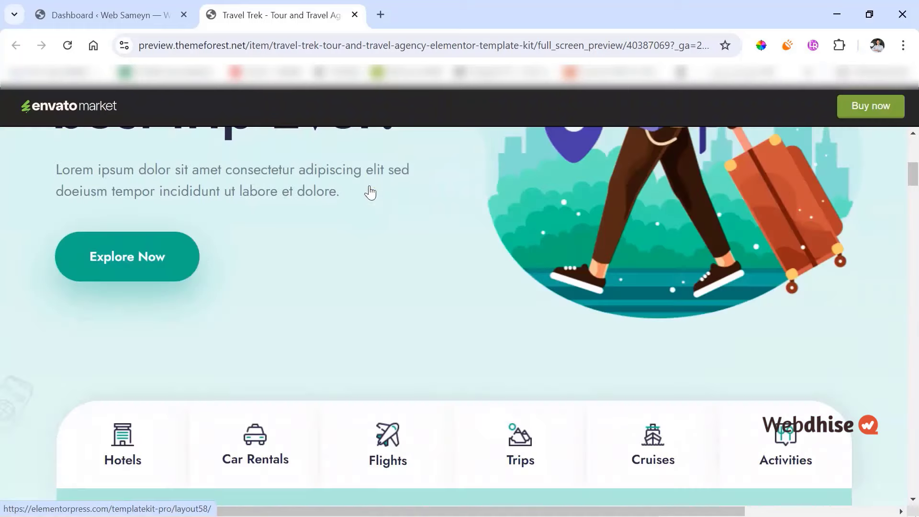
pyautogui.scroll(12, 340, 239)
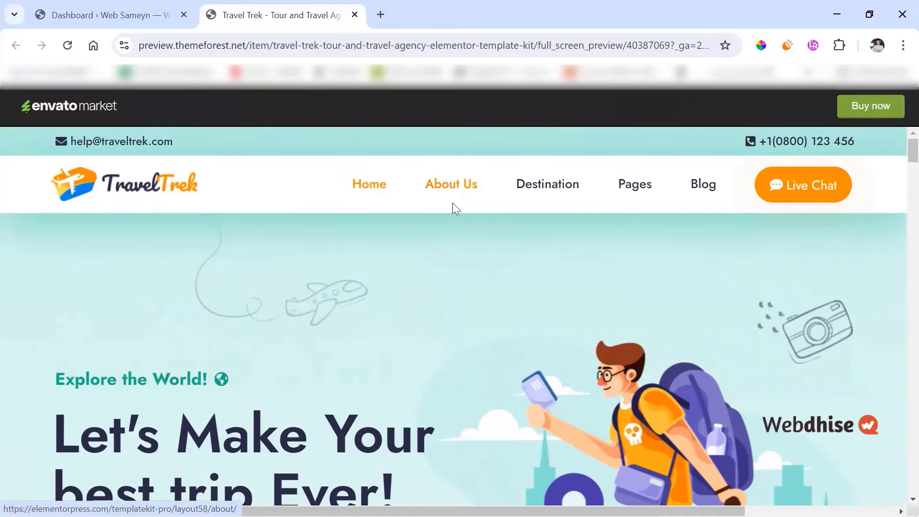
pyautogui.scroll(-8, 457, 216)
pyautogui.scroll(6, 463, 258)
pyautogui.scroll(2, 463, 253)
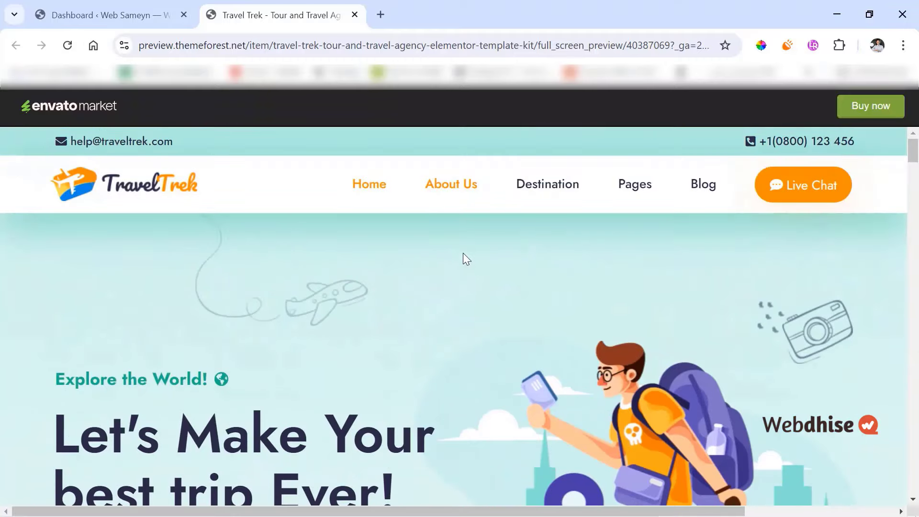
pyautogui.scroll(-8, 449, 273)
pyautogui.scroll(8, 447, 271)
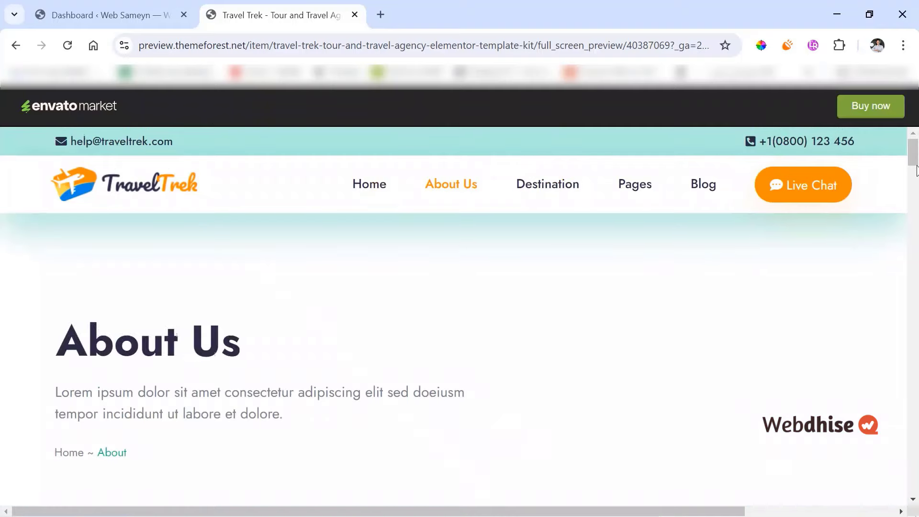
pyautogui.scroll(-15, 473, 336)
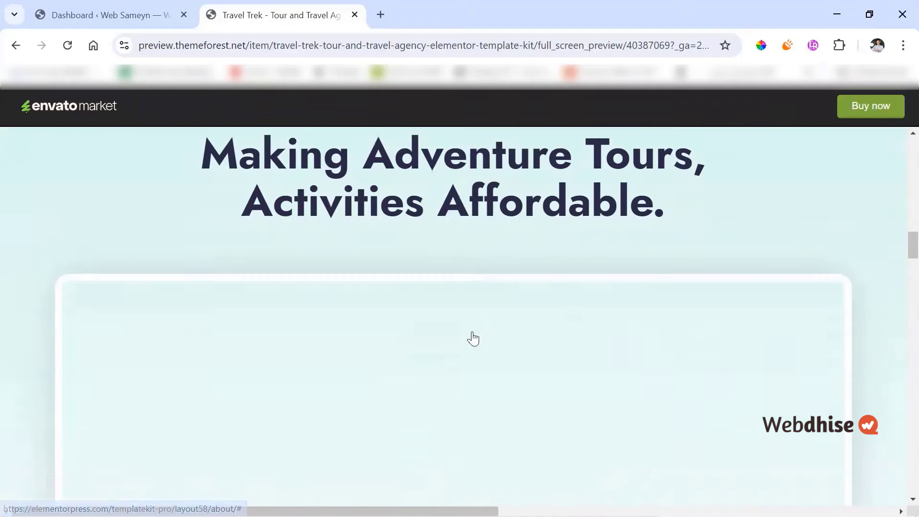
pyautogui.scroll(15, 472, 332)
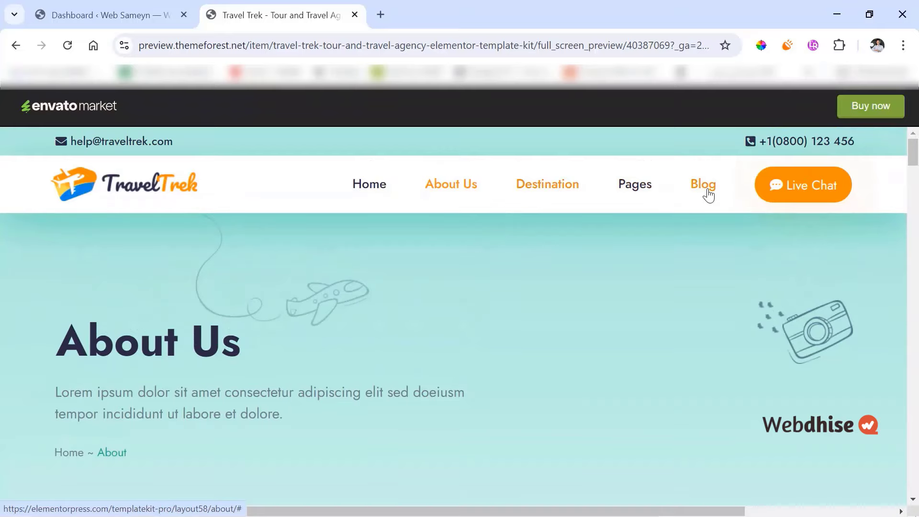
pyautogui.scroll(-20, 670, 241)
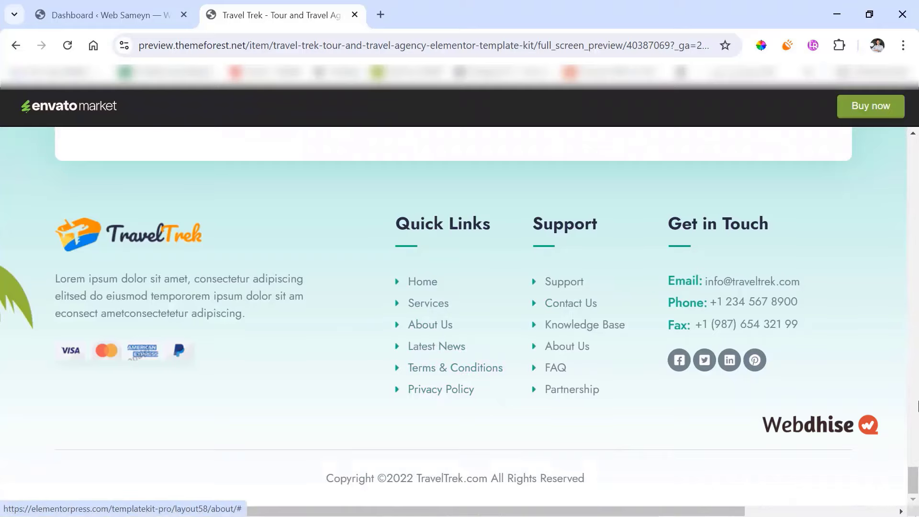
pyautogui.moveTo(915, 491); pyautogui.dragTo(873, 139)
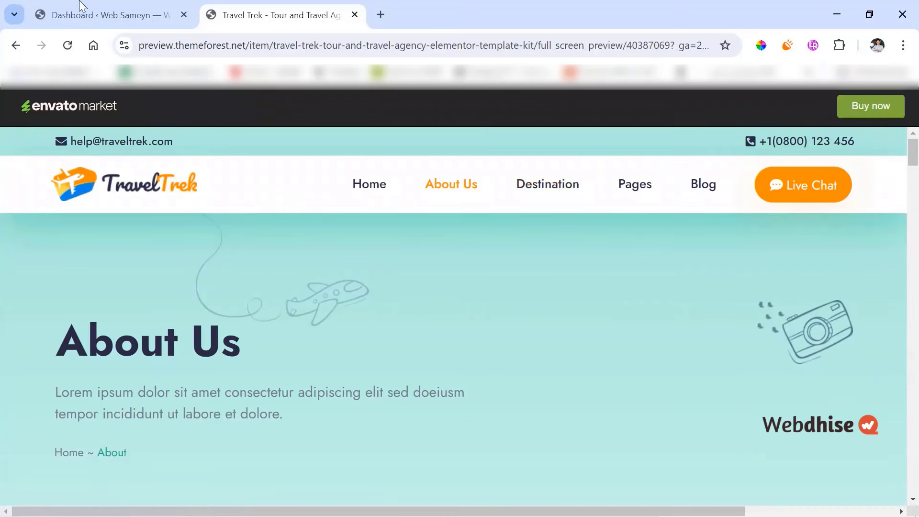
pyautogui.click(118, 7)
pyautogui.click(270, 10)
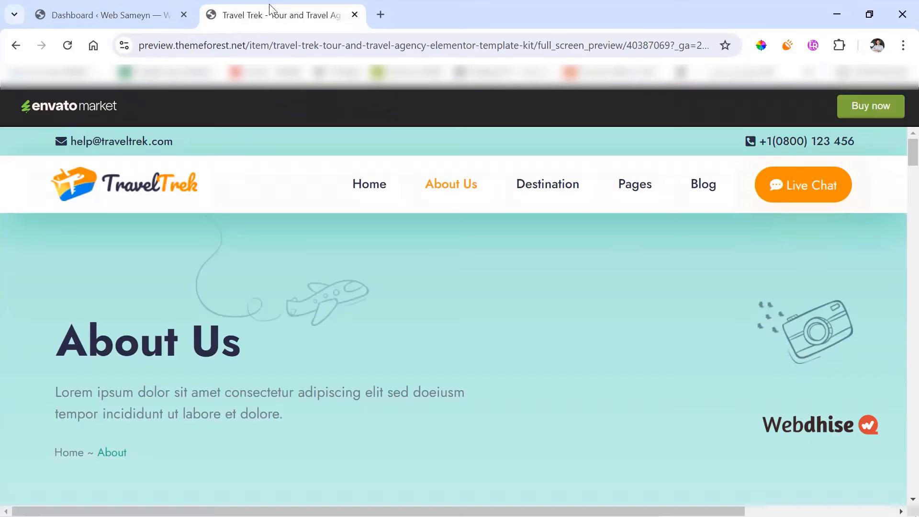
pyautogui.click(152, 8)
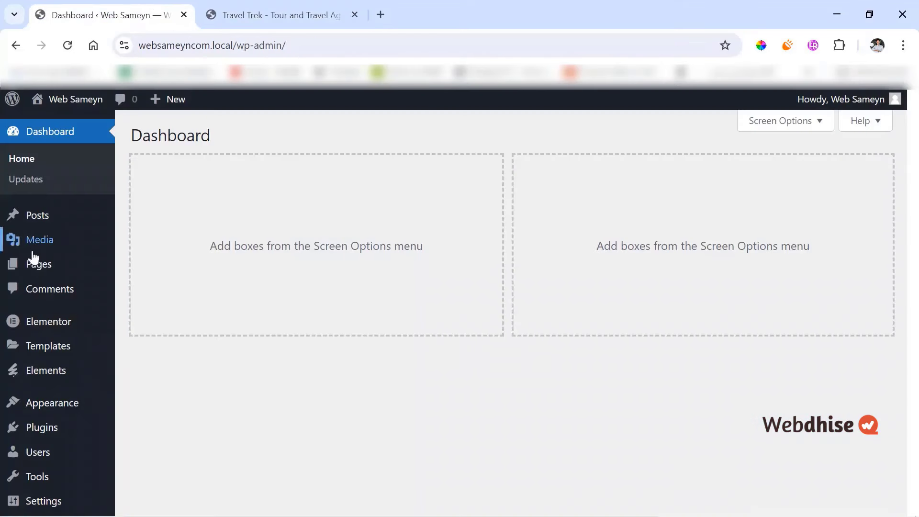
# Add a new page from All Pages and dismiss the block editor welcome guide
pyautogui.moveTo(40, 269)
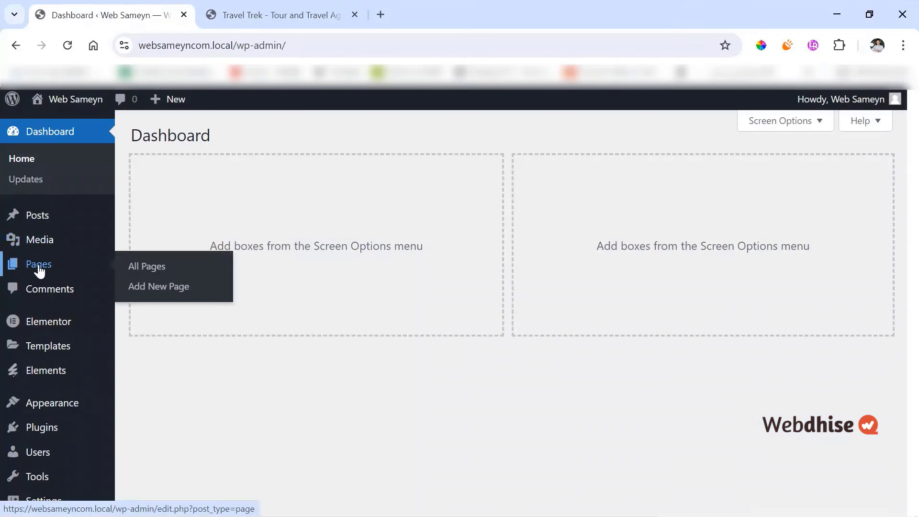
pyautogui.click(155, 273)
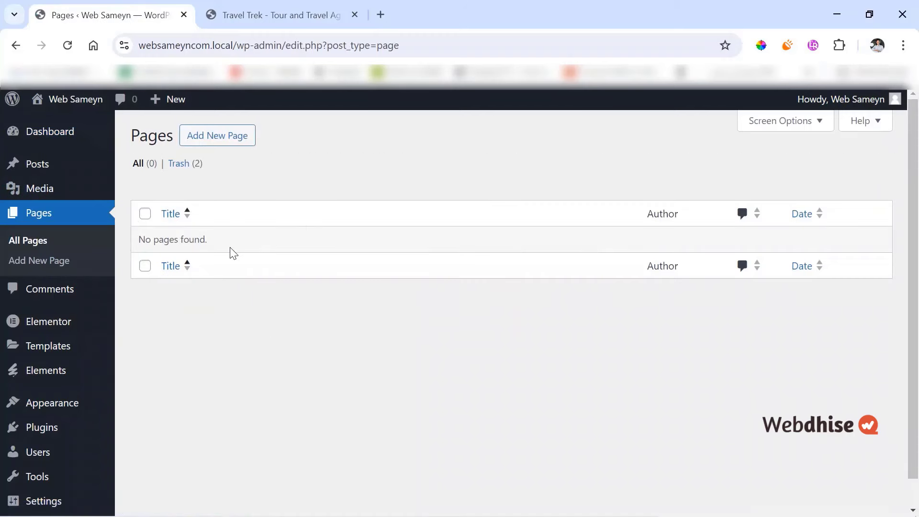
pyautogui.click(200, 145)
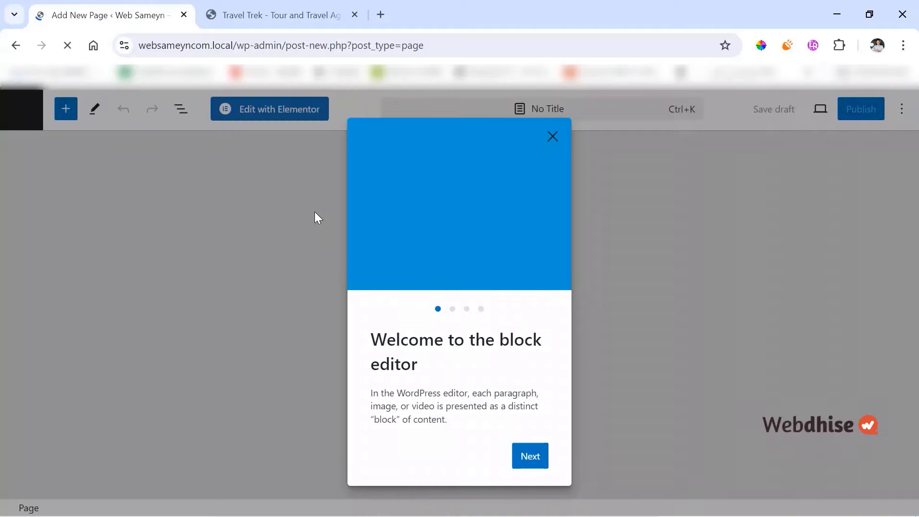
pyautogui.click(530, 459)
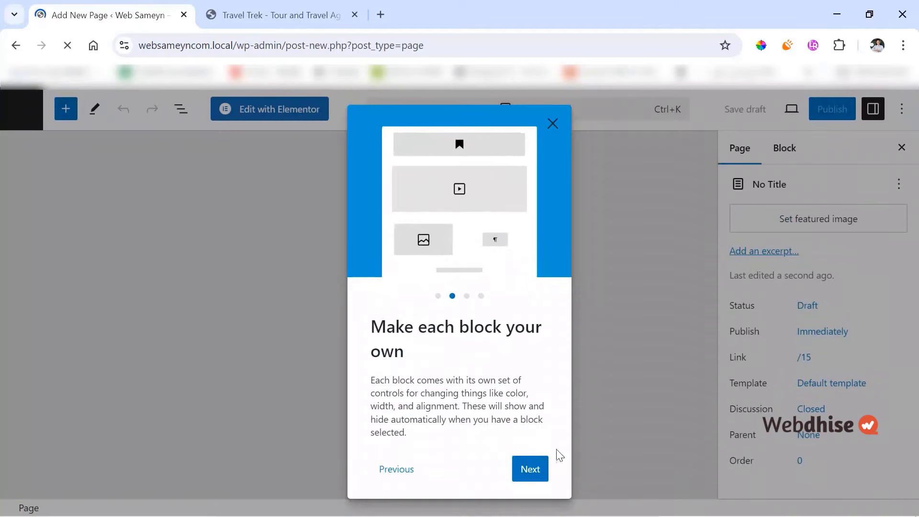
pyautogui.click(531, 473)
pyautogui.click(541, 463)
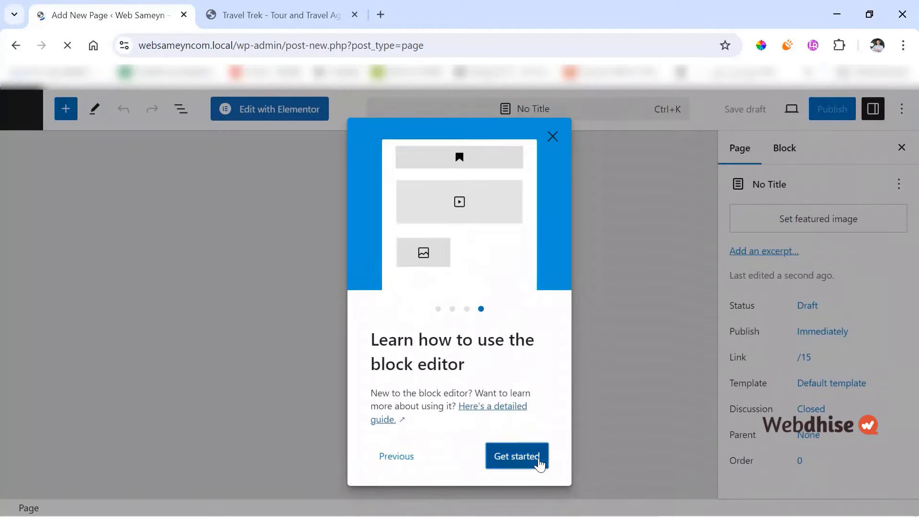
pyautogui.click(540, 462)
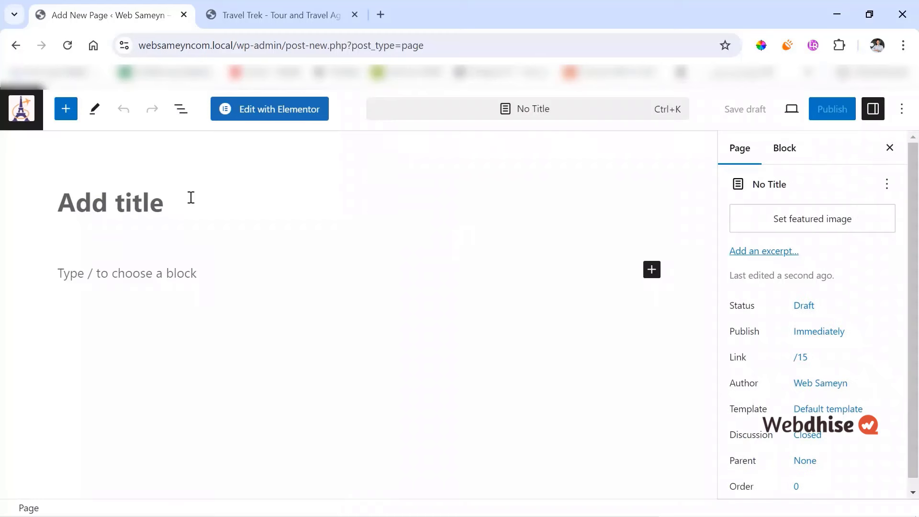
# Title the new page 'Home' and review its template options
pyautogui.click(191, 198)
pyautogui.write('H')
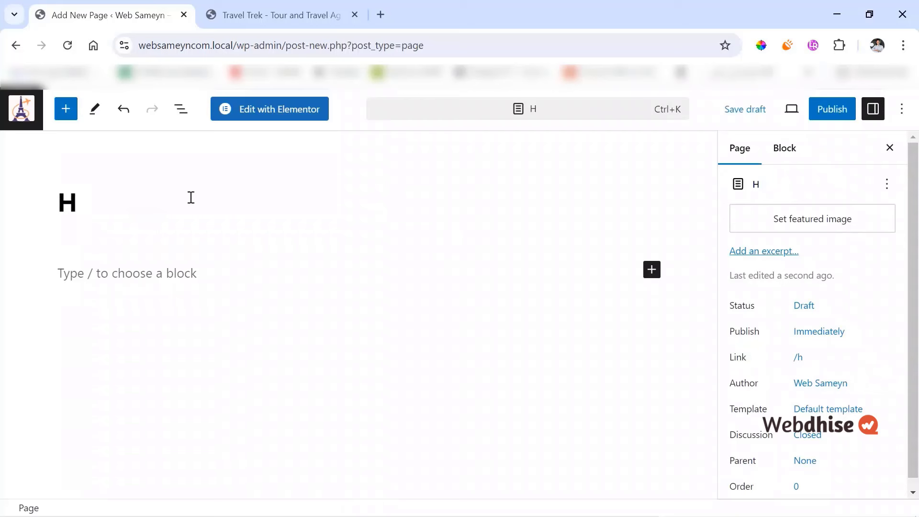
pyautogui.write('ome')
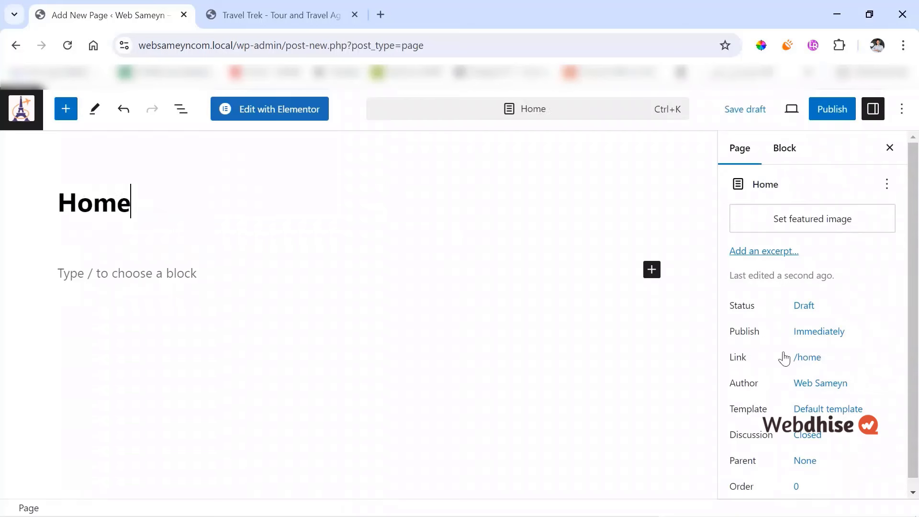
pyautogui.scroll(-1, 894, 406)
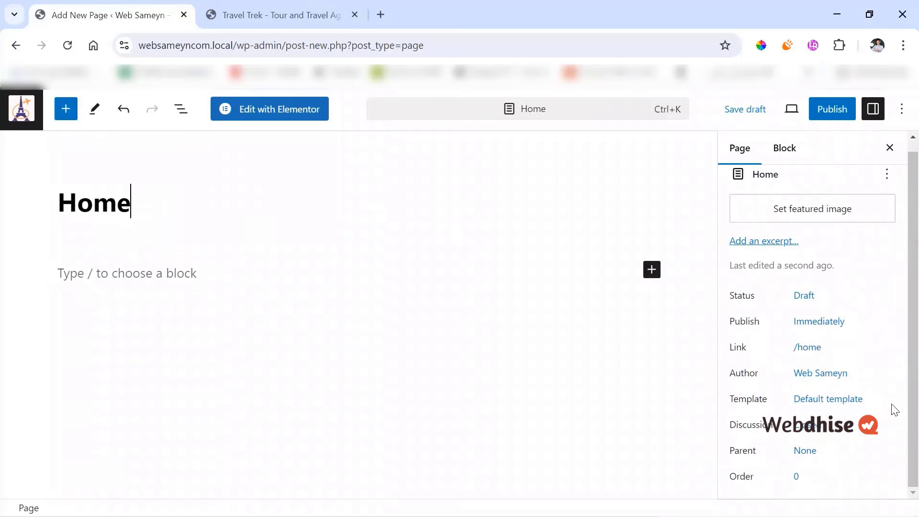
pyautogui.click(814, 400)
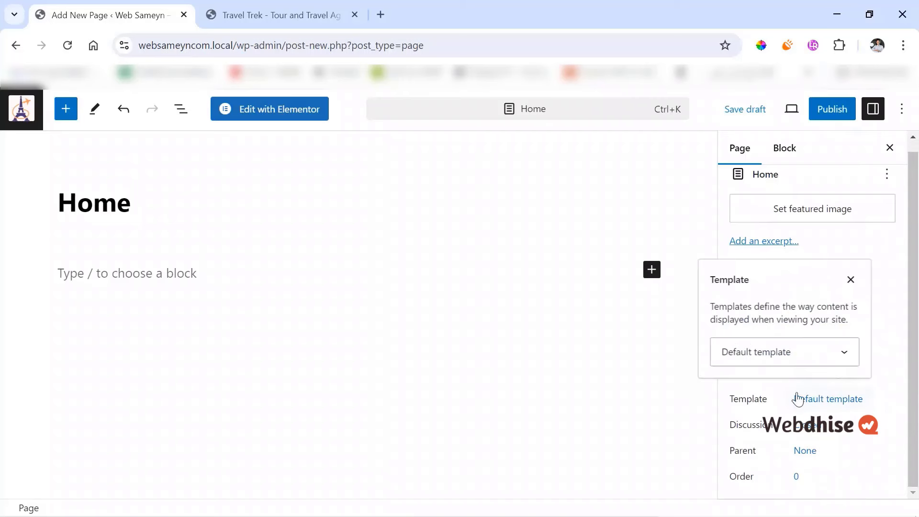
pyautogui.moveTo(734, 400); pyautogui.dragTo(762, 400)
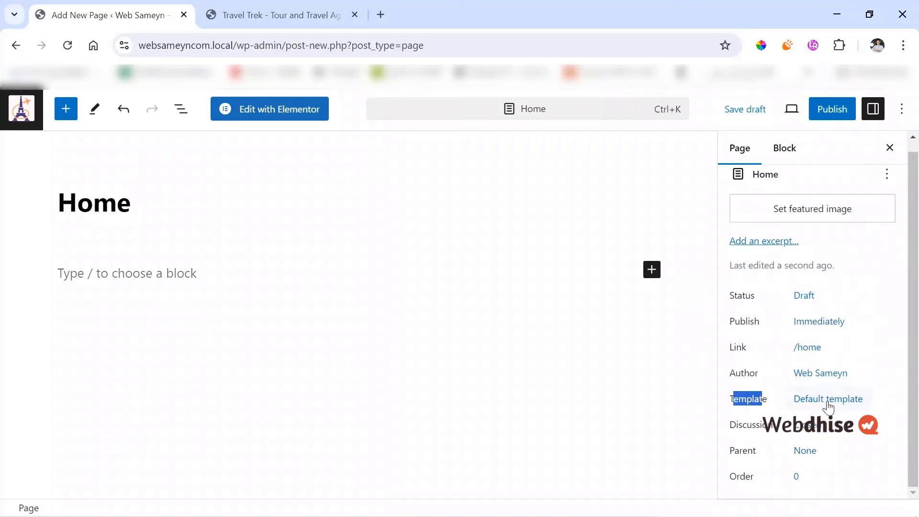
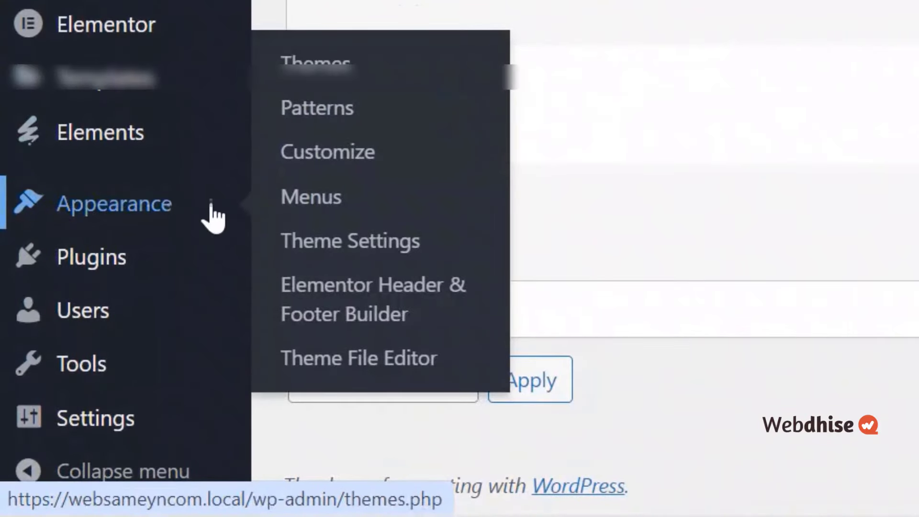
# Create a new menu named 'primary menu' and assign it to the Header location
pyautogui.click(316, 196)
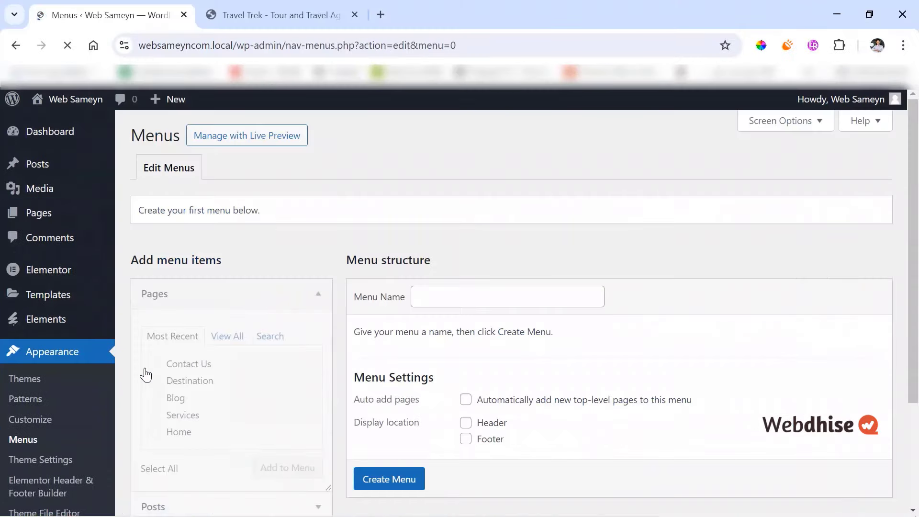
pyautogui.click(473, 299)
pyautogui.click(537, 330)
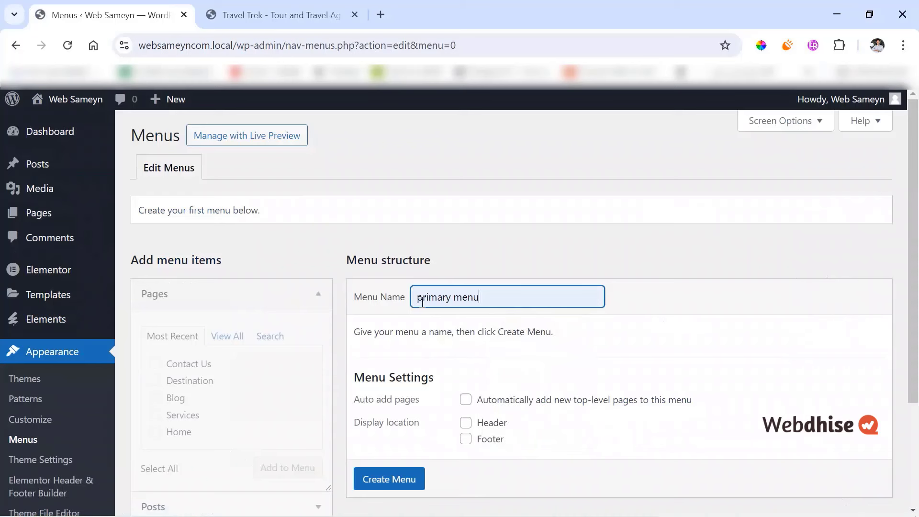
pyautogui.doubleClick(421, 299)
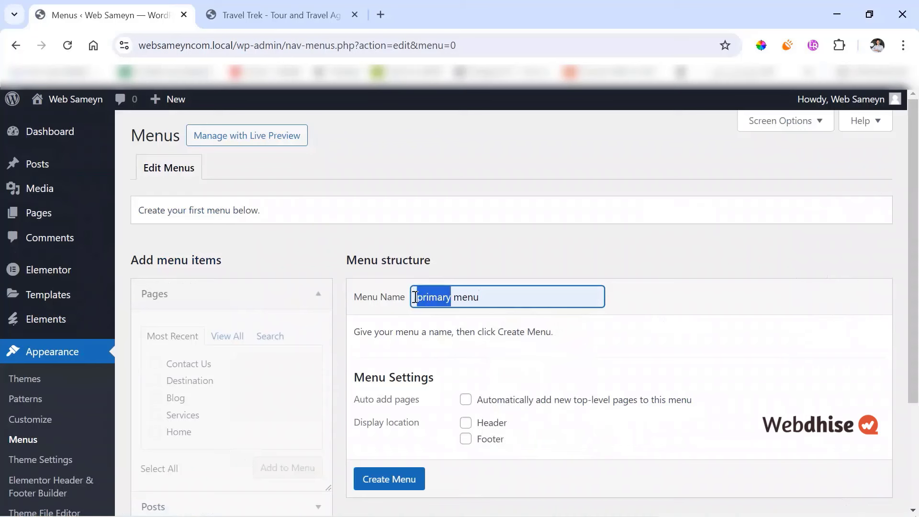
pyautogui.click(426, 298)
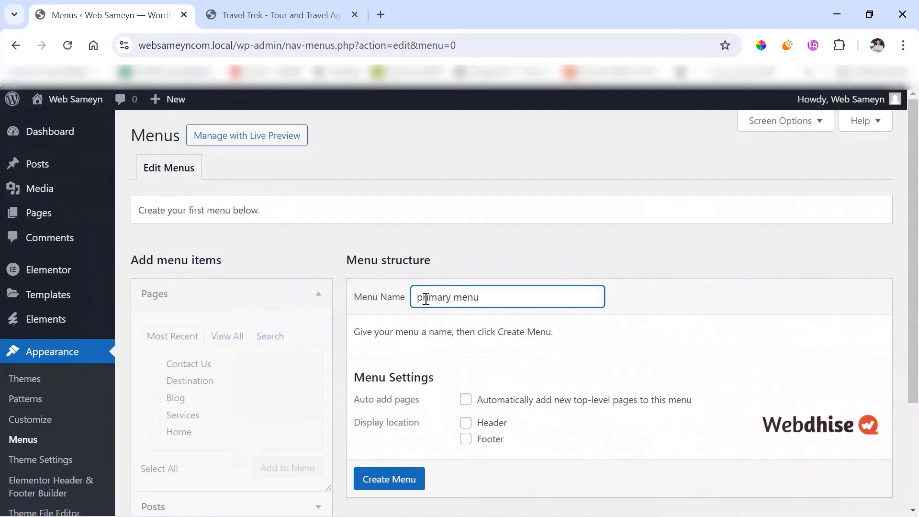
pyautogui.moveTo(551, 334); pyautogui.dragTo(389, 332)
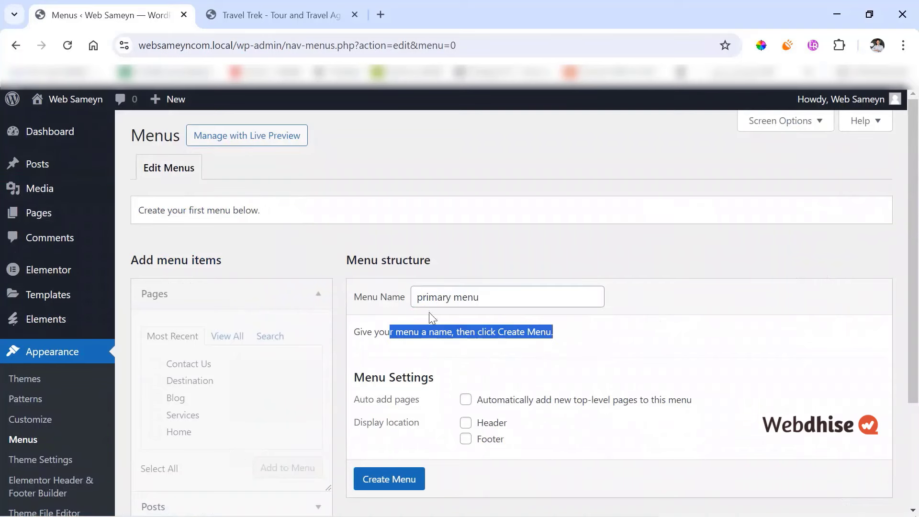
pyautogui.click(436, 297)
pyautogui.scroll(-2, 601, 322)
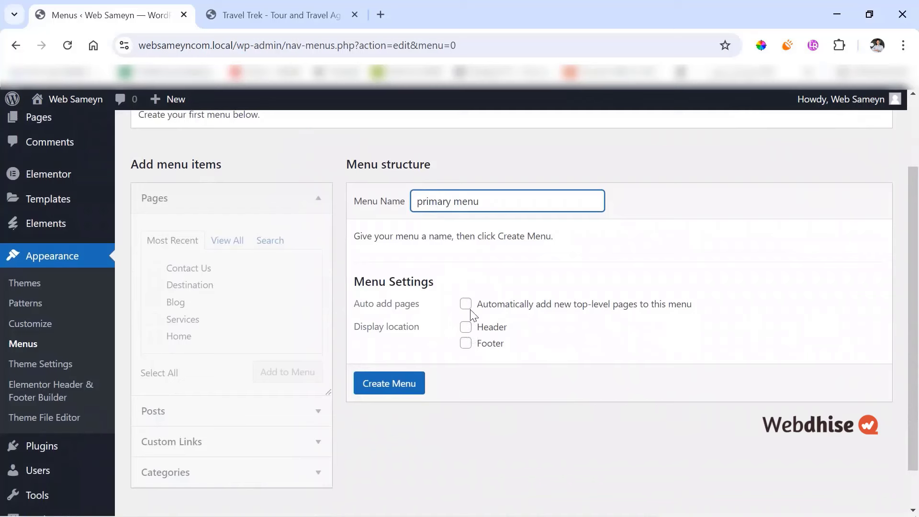
pyautogui.click(466, 328)
pyautogui.moveTo(423, 330); pyautogui.dragTo(342, 329)
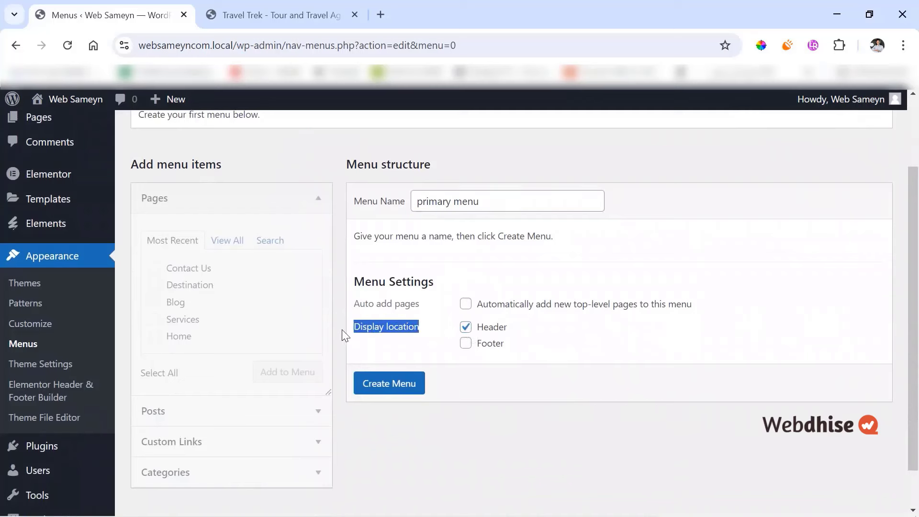
pyautogui.click(503, 363)
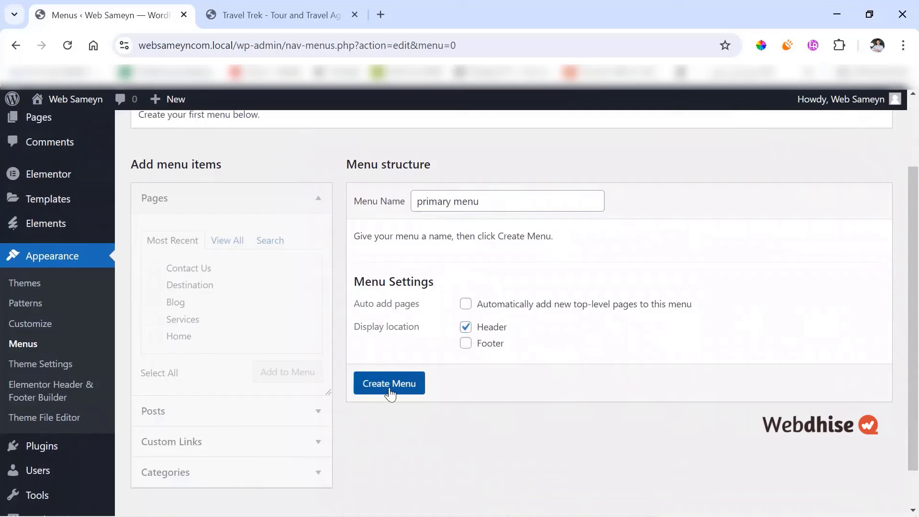
pyautogui.click(393, 386)
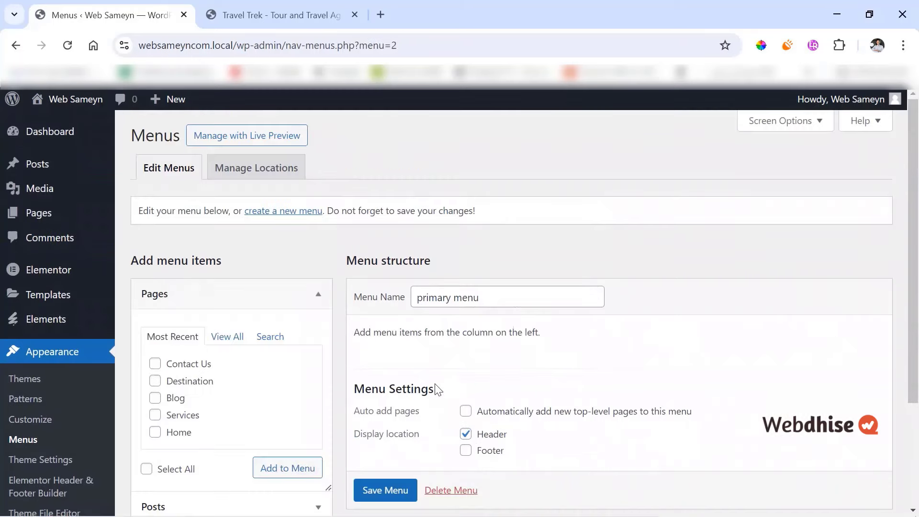
# Add all site pages to the primary menu, then compare with the Travel Trek demo's navigation
pyautogui.scroll(-2, 436, 384)
pyautogui.click(238, 245)
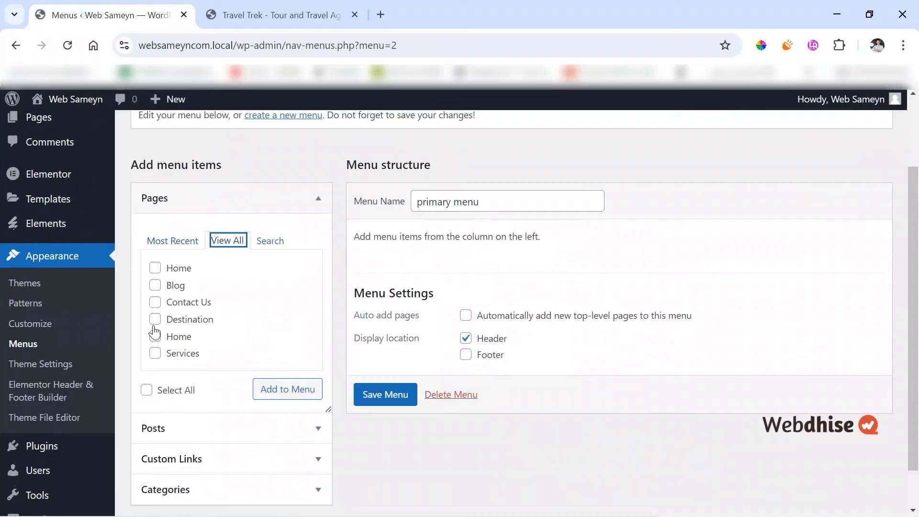
pyautogui.click(146, 390)
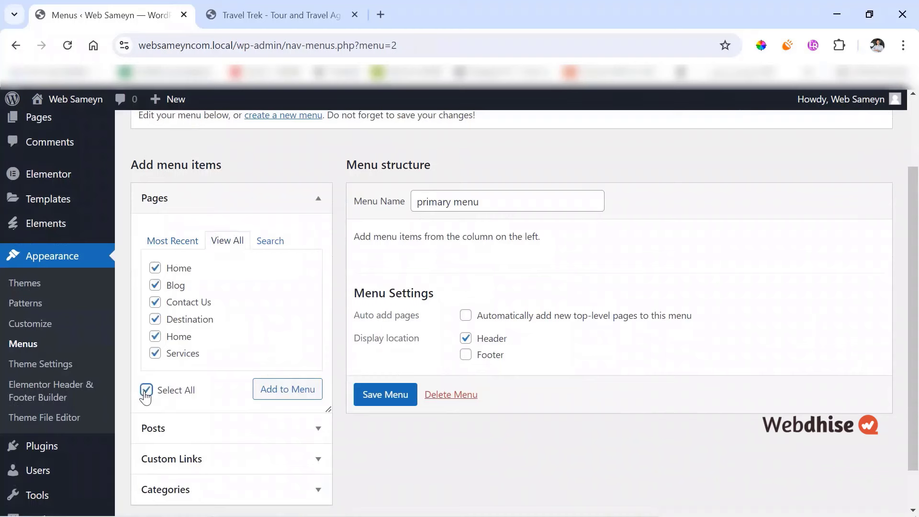
pyautogui.click(286, 395)
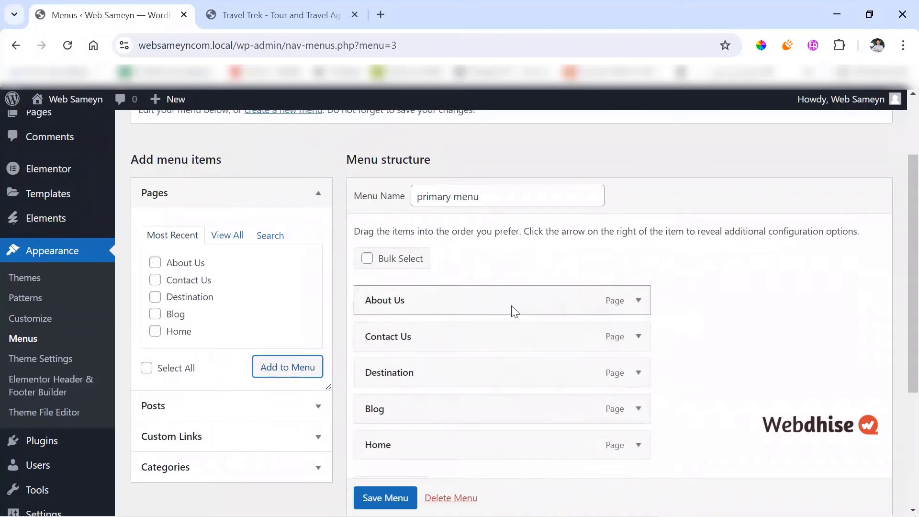
pyautogui.scroll(-2, 511, 308)
pyautogui.click(277, 15)
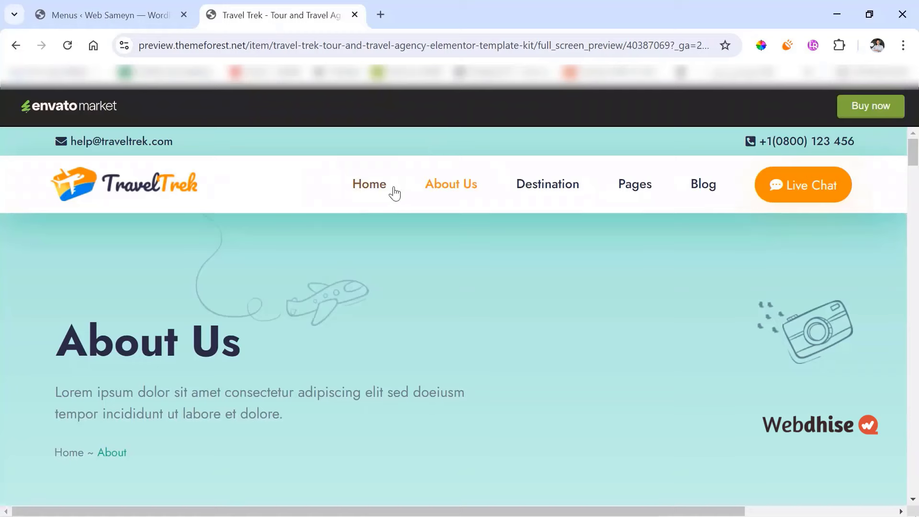
# Arrange the menu items in the order Home, About Us, Destination, Blog, Contact Us
pyautogui.click(110, 15)
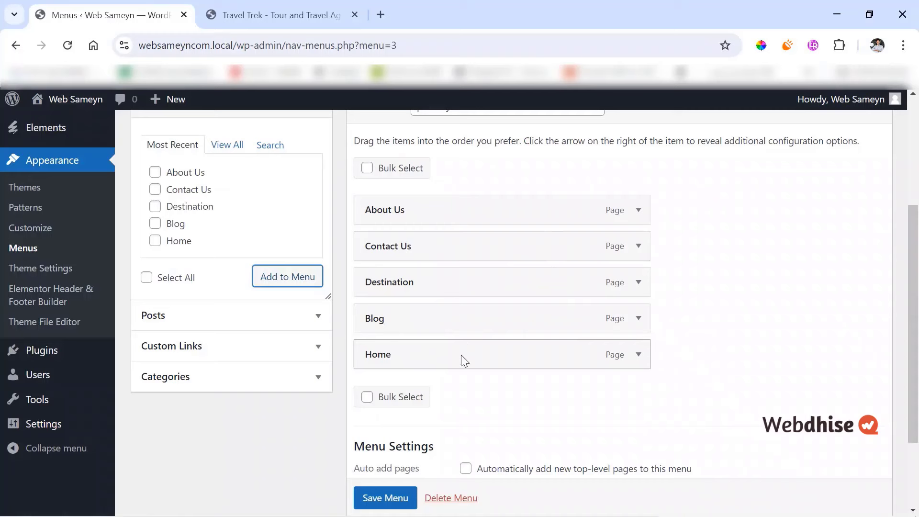
pyautogui.moveTo(461, 354); pyautogui.dragTo(454, 210)
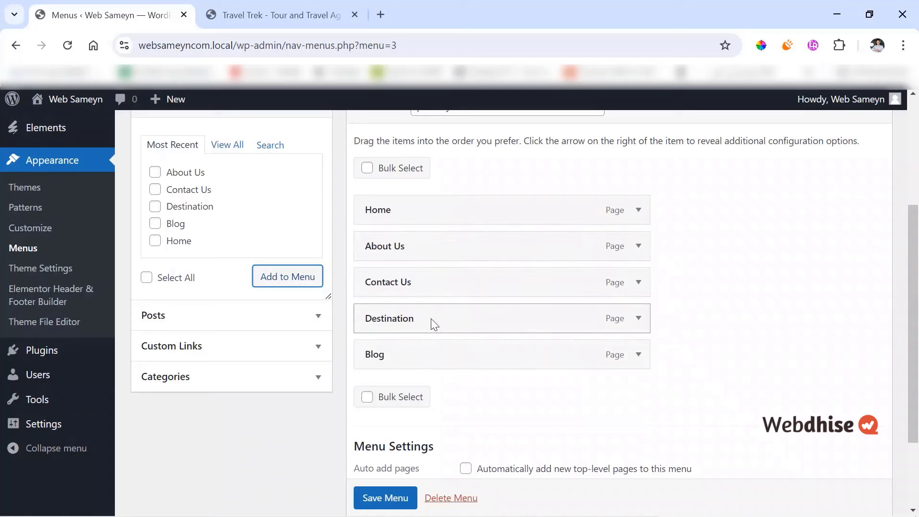
pyautogui.moveTo(421, 253)
pyautogui.mouseDown()
pyautogui.moveTo(421, 263)
pyautogui.moveTo(420, 254)
pyautogui.mouseUp()
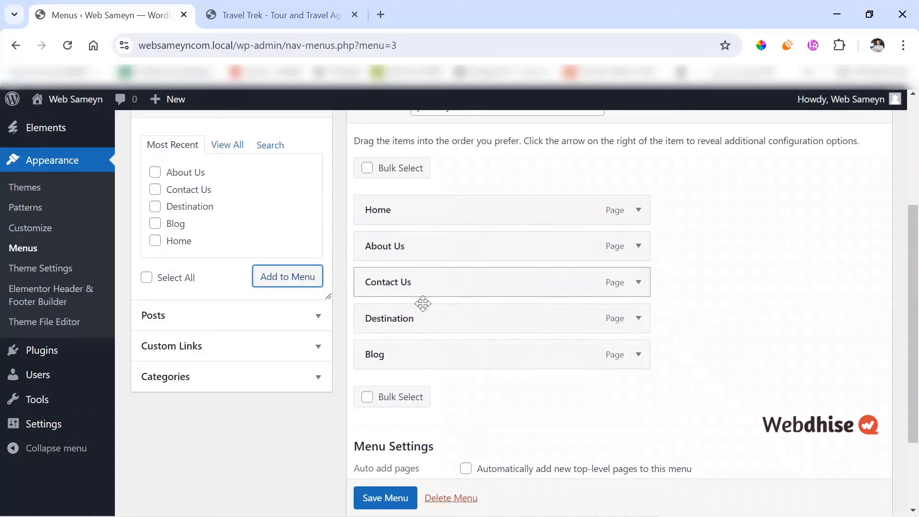
pyautogui.moveTo(424, 320); pyautogui.dragTo(421, 280)
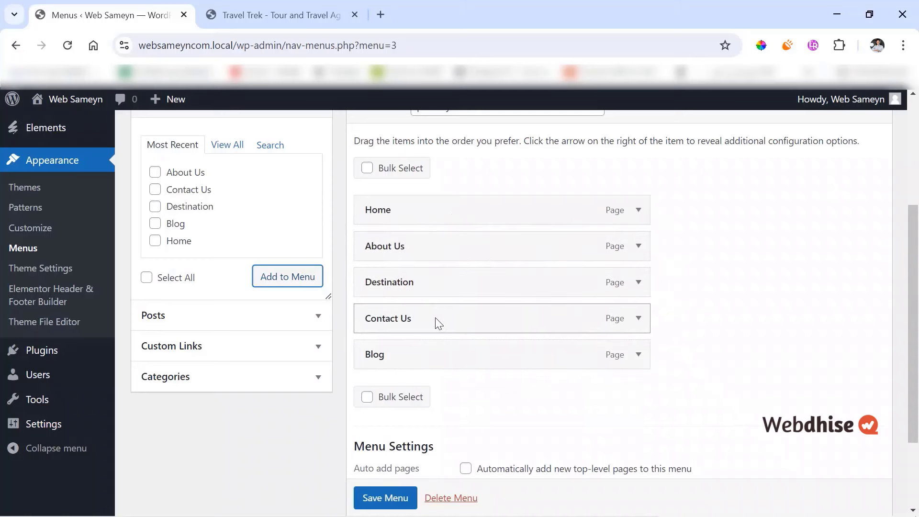
pyautogui.moveTo(435, 317); pyautogui.dragTo(435, 317)
pyautogui.moveTo(429, 349)
pyautogui.mouseDown()
pyautogui.moveTo(438, 348)
pyautogui.moveTo(425, 354)
pyautogui.moveTo(427, 326)
pyautogui.moveTo(415, 353)
pyautogui.mouseUp()
pyautogui.moveTo(416, 326); pyautogui.dragTo(406, 349)
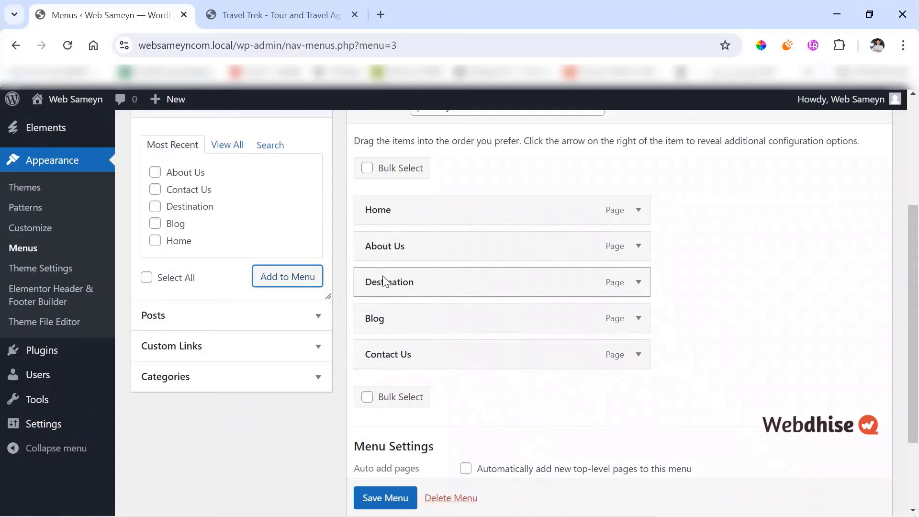
pyautogui.moveTo(387, 320); pyautogui.dragTo(427, 320)
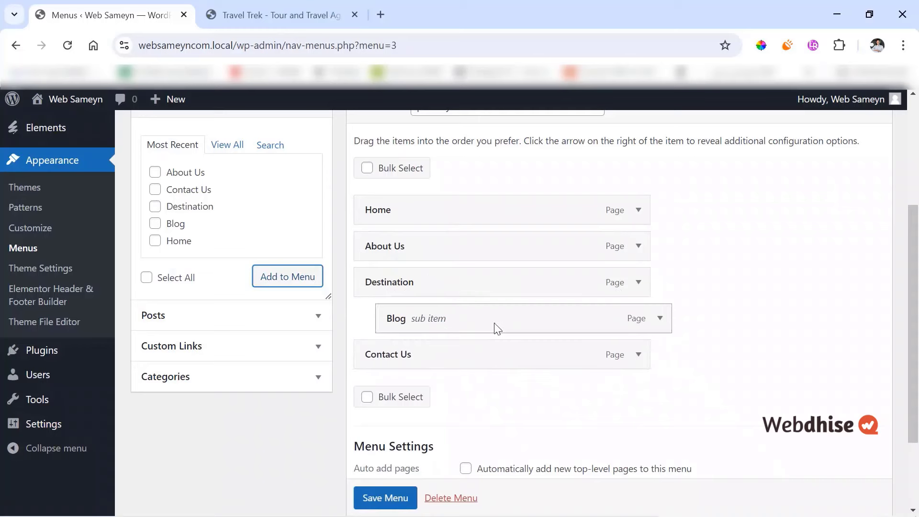
pyautogui.moveTo(495, 326); pyautogui.dragTo(470, 325)
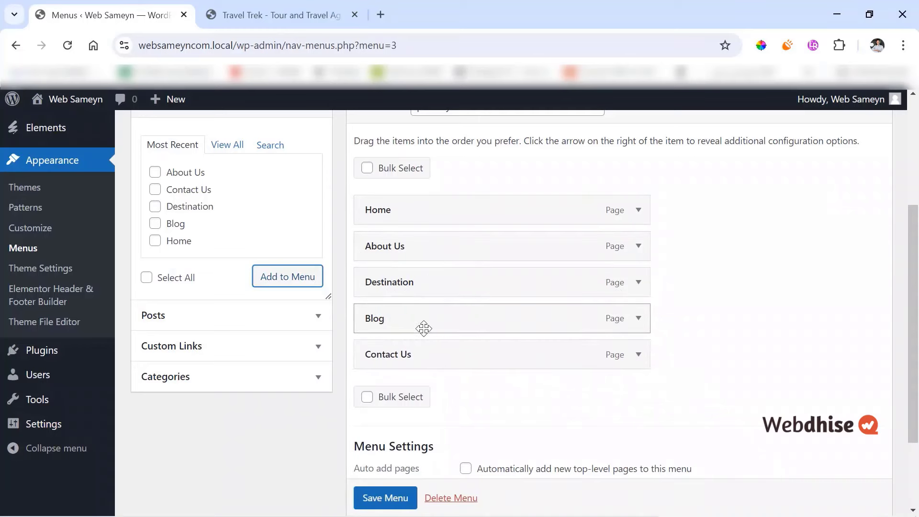
pyautogui.scroll(-2, 423, 326)
pyautogui.scroll(4, 416, 294)
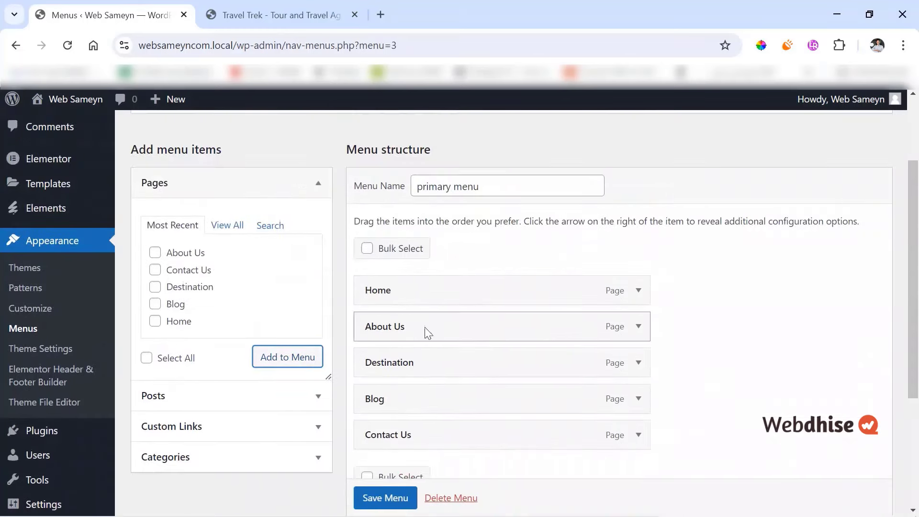
pyautogui.scroll(-4, 424, 327)
# Save the reordered primary menu
pyautogui.click(386, 437)
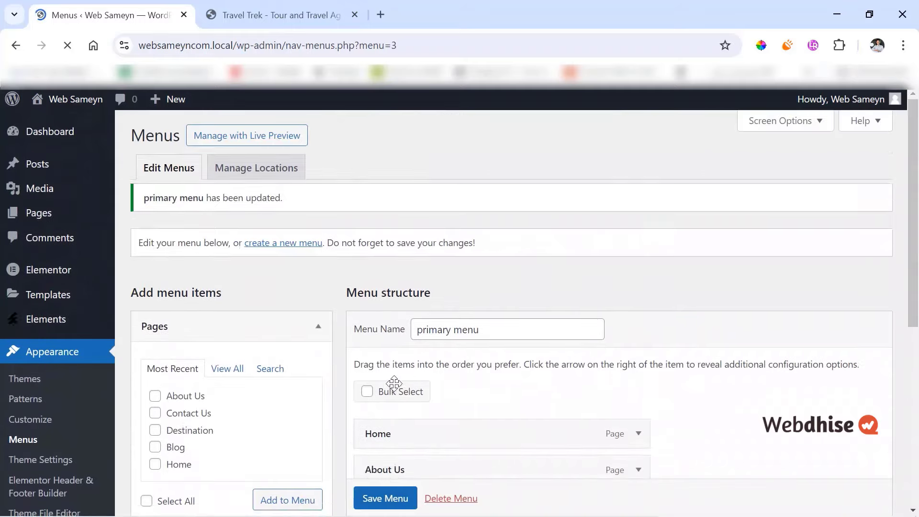
pyautogui.moveTo(162, 168); pyautogui.dragTo(287, 173)
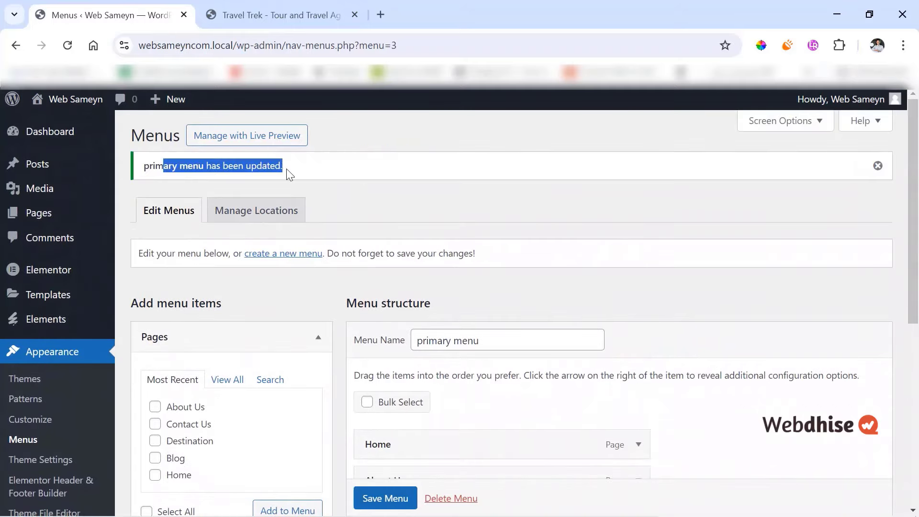
pyautogui.click(290, 173)
pyautogui.scroll(-4, 484, 317)
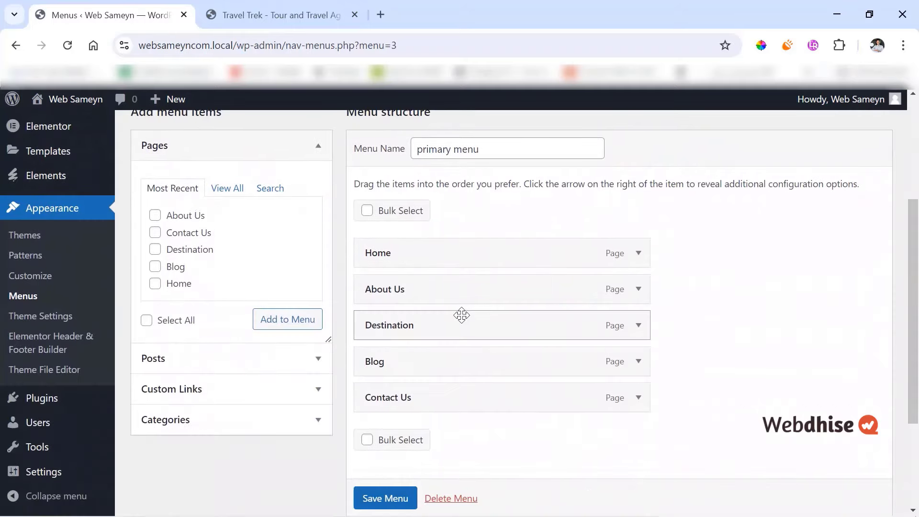
pyautogui.scroll(4, 462, 315)
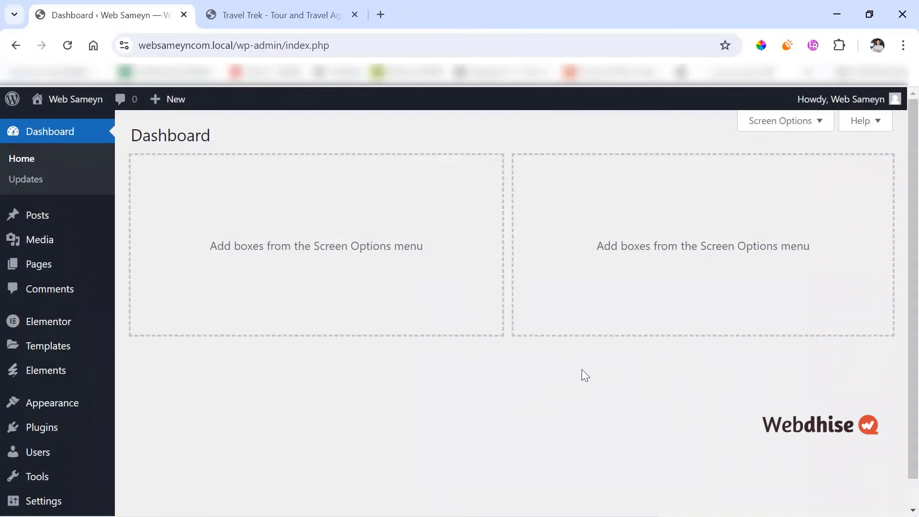
# Go to Appearance > Elementor Header & Footer Builder to see its empty template list
pyautogui.scroll(-1, 582, 369)
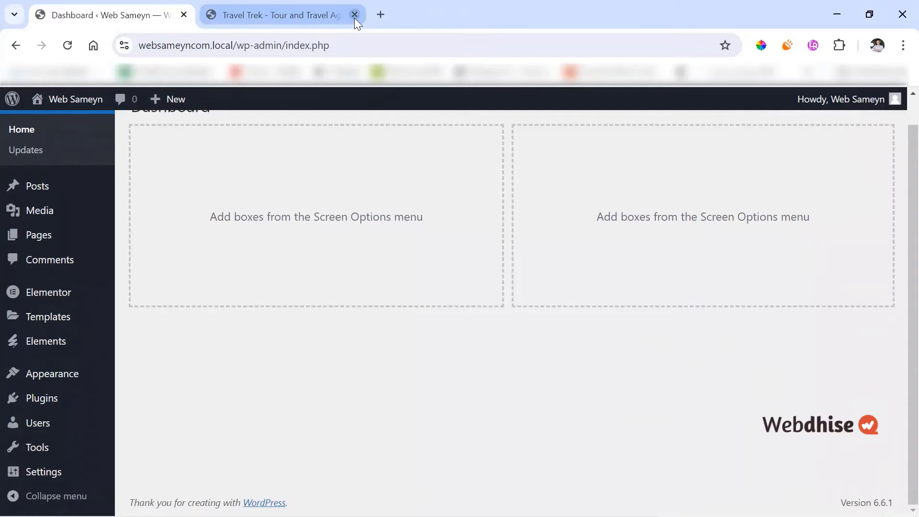
pyautogui.moveTo(40, 378)
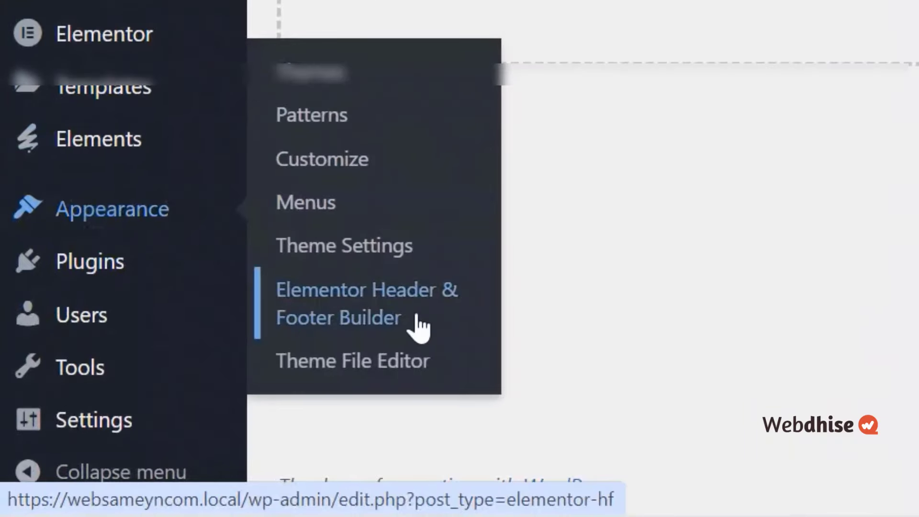
pyautogui.click(330, 314)
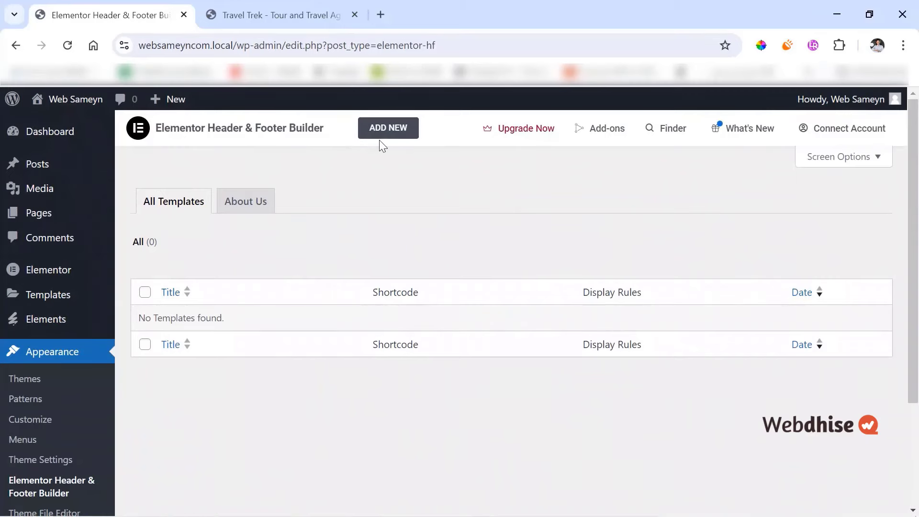
# Start a new template titled 'Header' with its template type set to Header
pyautogui.click(389, 129)
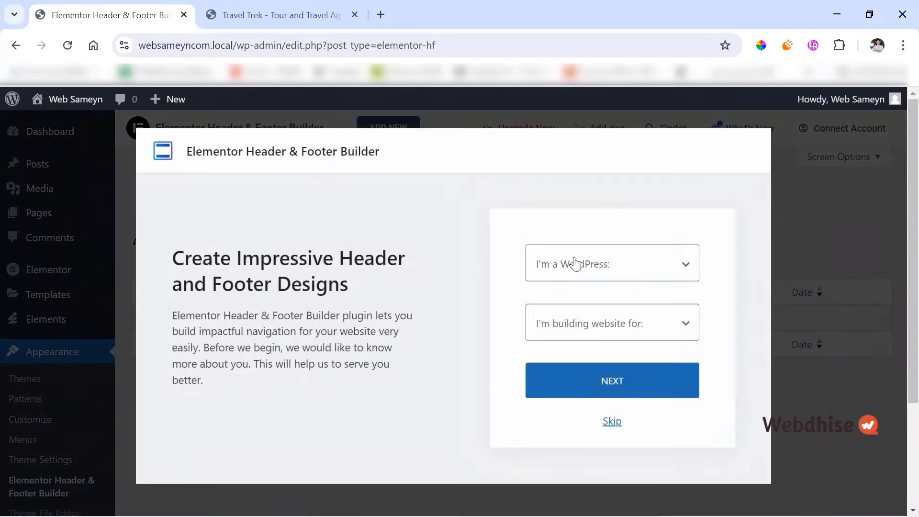
pyautogui.click(612, 421)
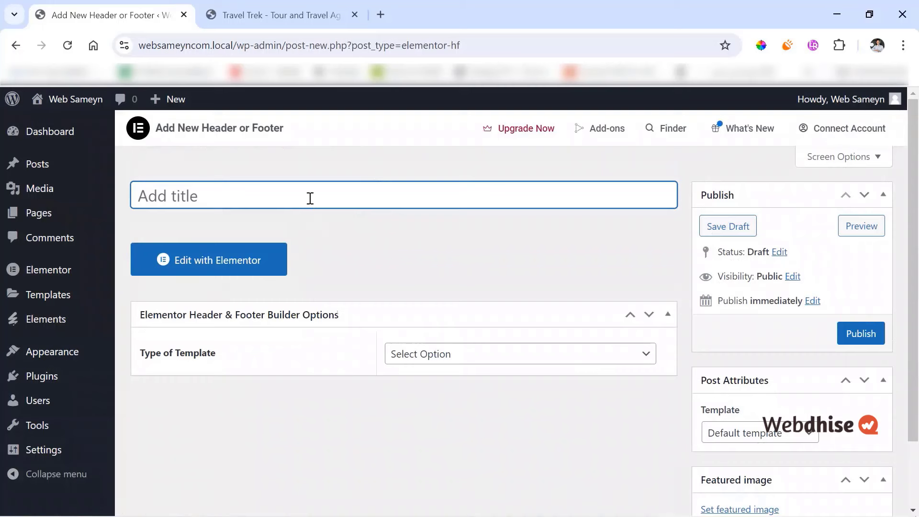
pyautogui.write('Header')
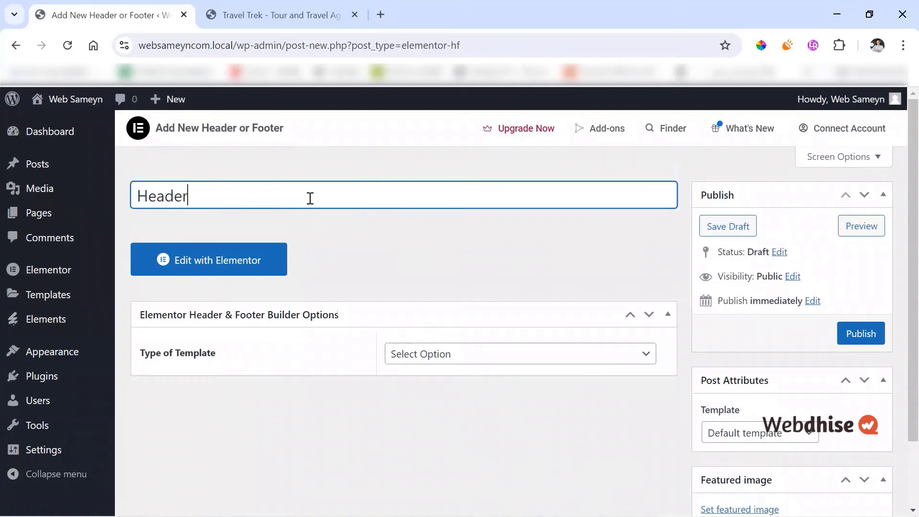
pyautogui.click(395, 249)
pyautogui.scroll(-2, 383, 302)
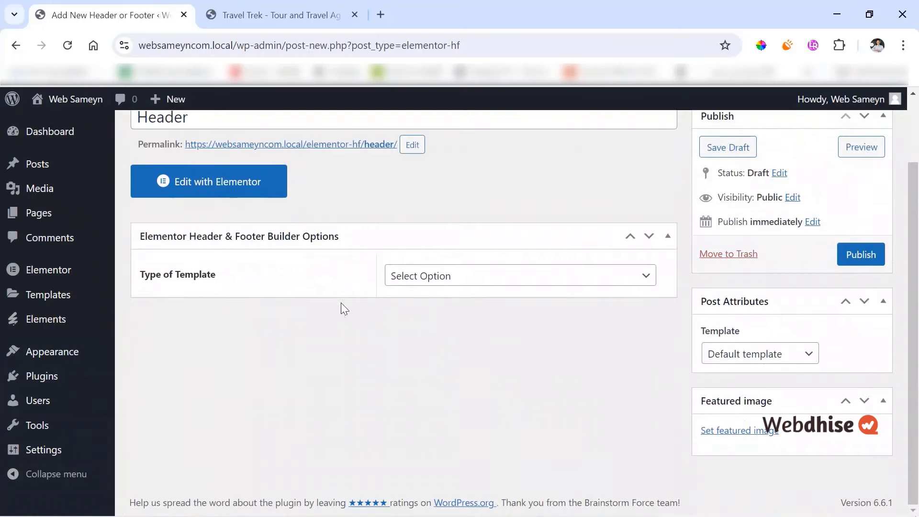
pyautogui.doubleClick(179, 278)
pyautogui.click(297, 320)
pyautogui.click(437, 281)
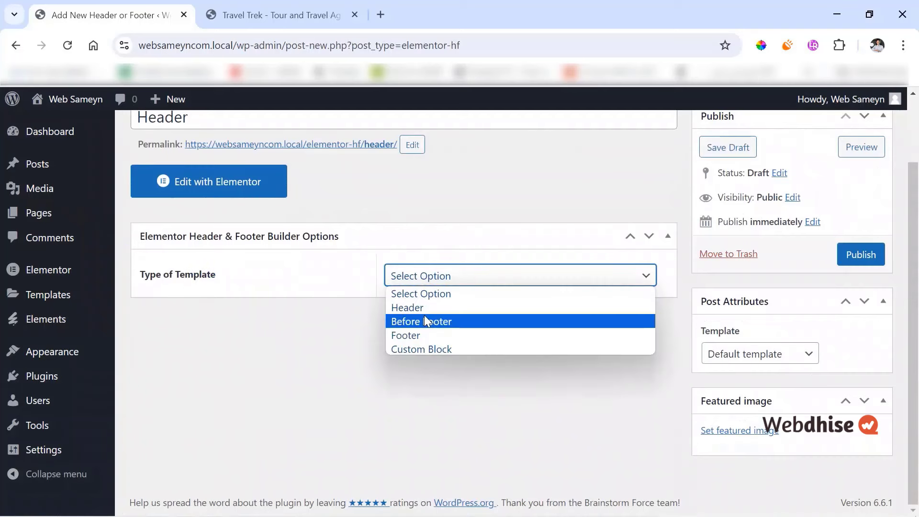
pyautogui.click(424, 309)
# Set the template to display on the Entire Website for All user roles
pyautogui.scroll(-1, 407, 314)
pyautogui.doubleClick(153, 290)
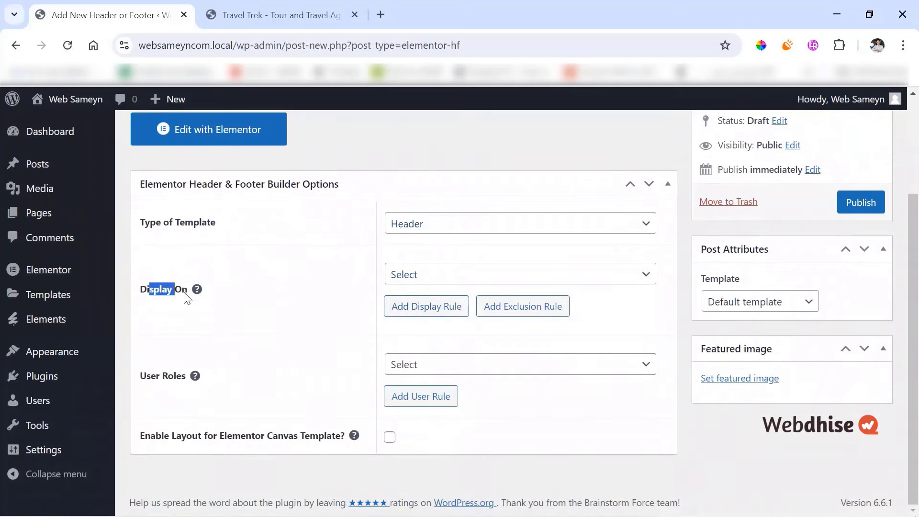
pyautogui.click(261, 304)
pyautogui.click(433, 281)
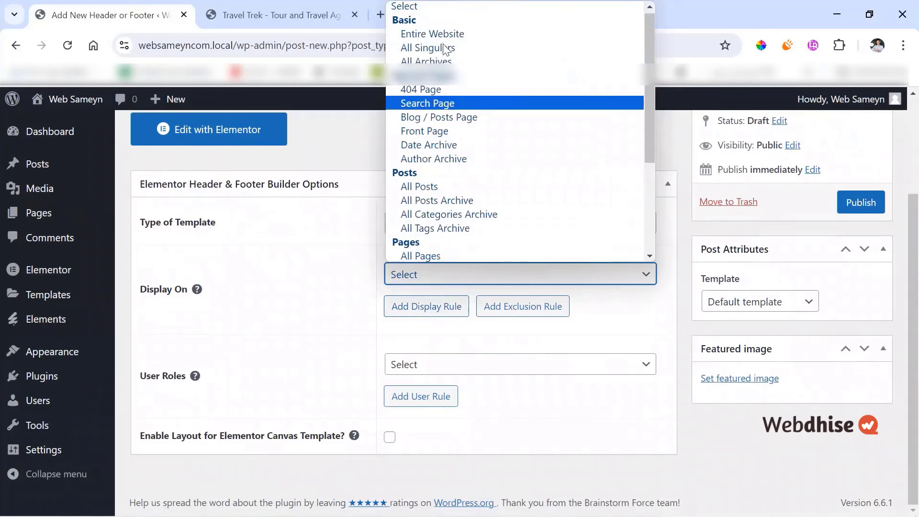
pyautogui.click(416, 34)
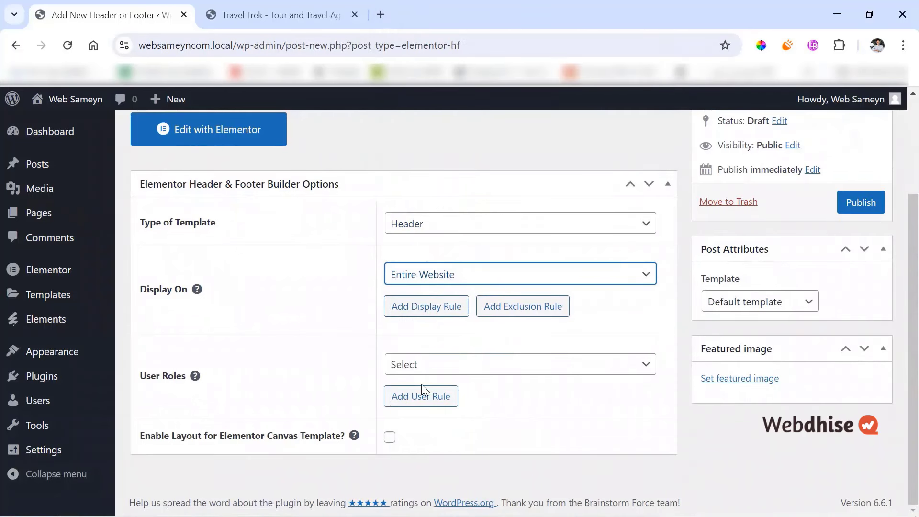
pyautogui.click(429, 364)
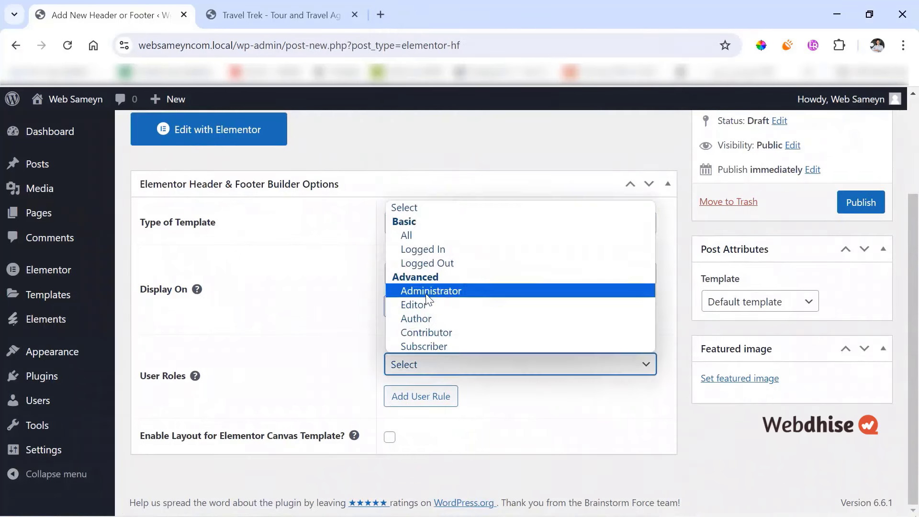
pyautogui.press('Escape')
pyautogui.click(312, 304)
pyautogui.click(481, 281)
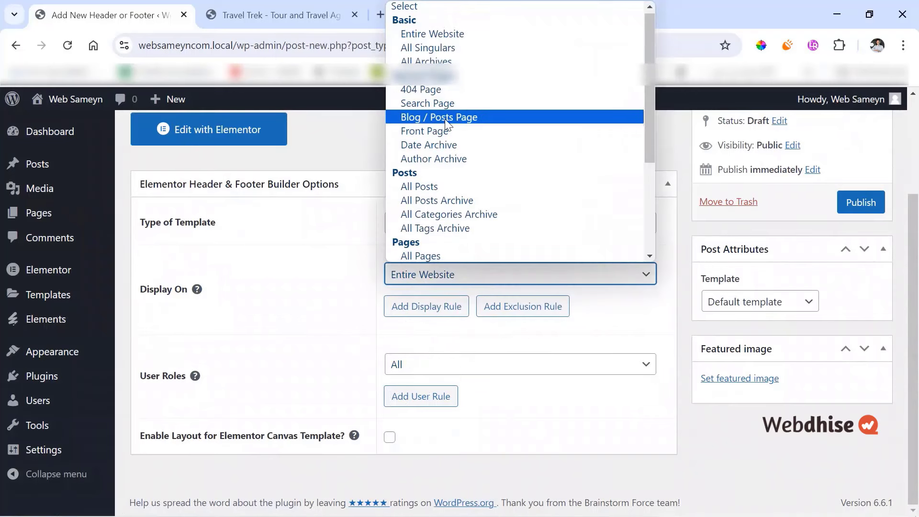
pyautogui.scroll(-3, 476, 126)
pyautogui.scroll(3, 477, 162)
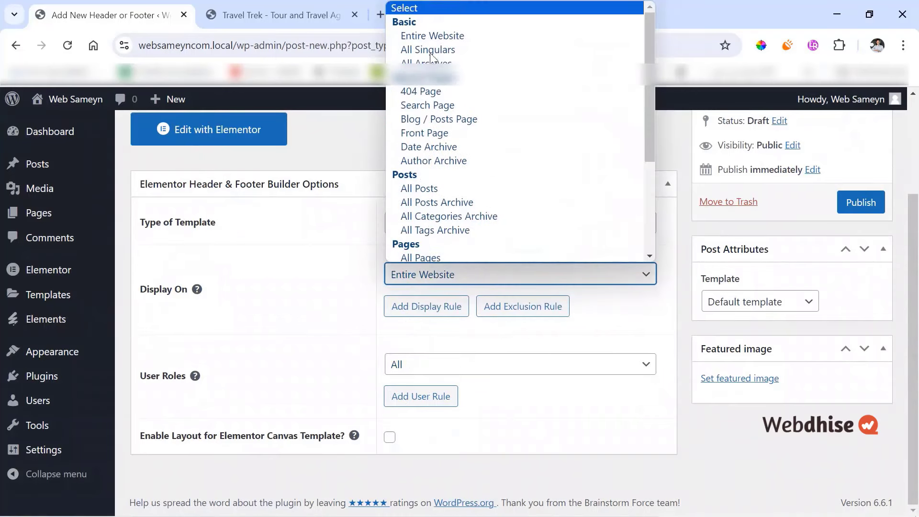
pyautogui.click(336, 296)
# Publish the Header template and open it with Elementor
pyautogui.scroll(3, 527, 302)
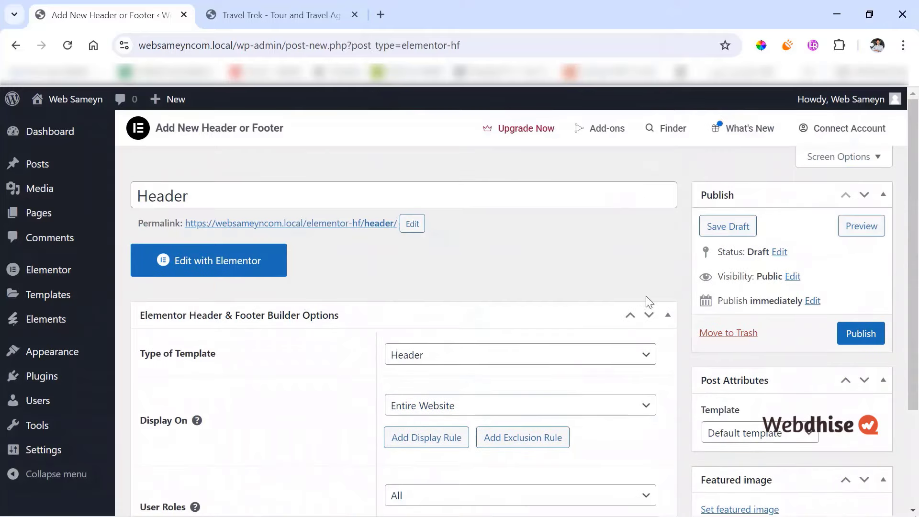
pyautogui.click(857, 341)
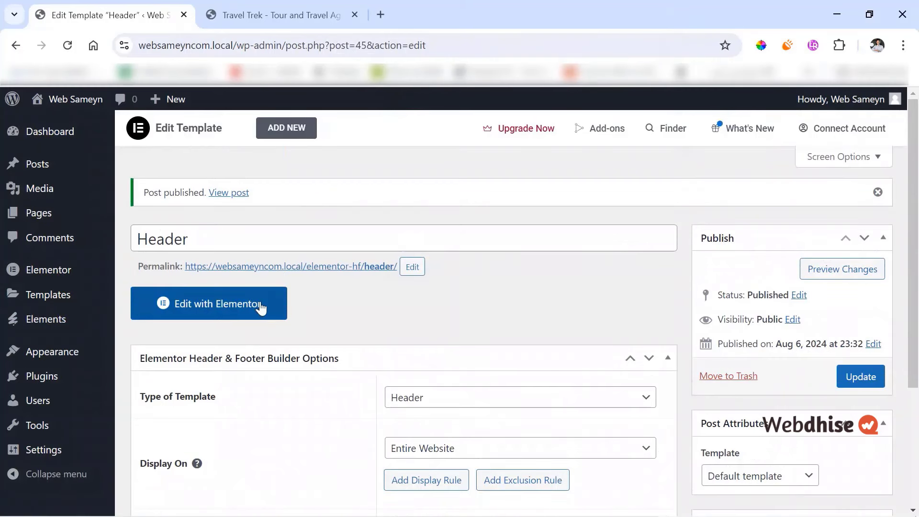
pyautogui.click(234, 313)
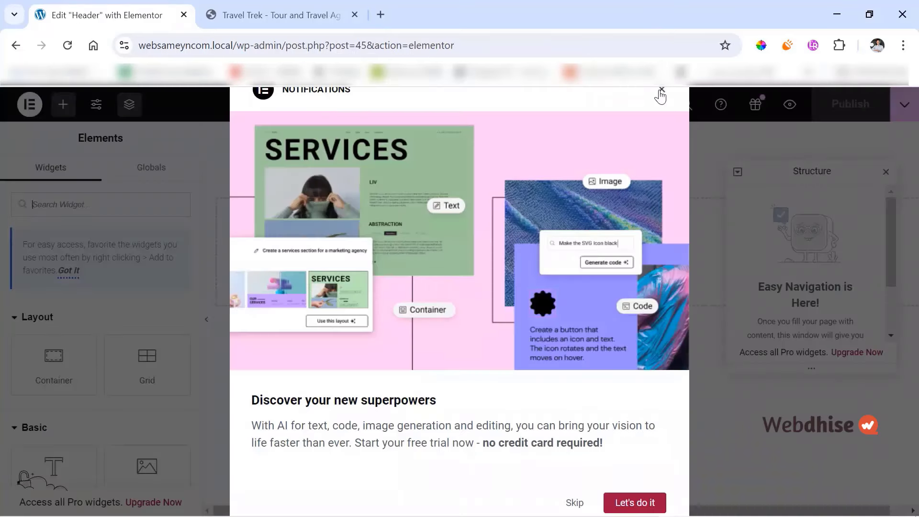
# Close the Notifications popup and Structure panel, open the template kit library, then view the Travel Trek demo
pyautogui.click(661, 91)
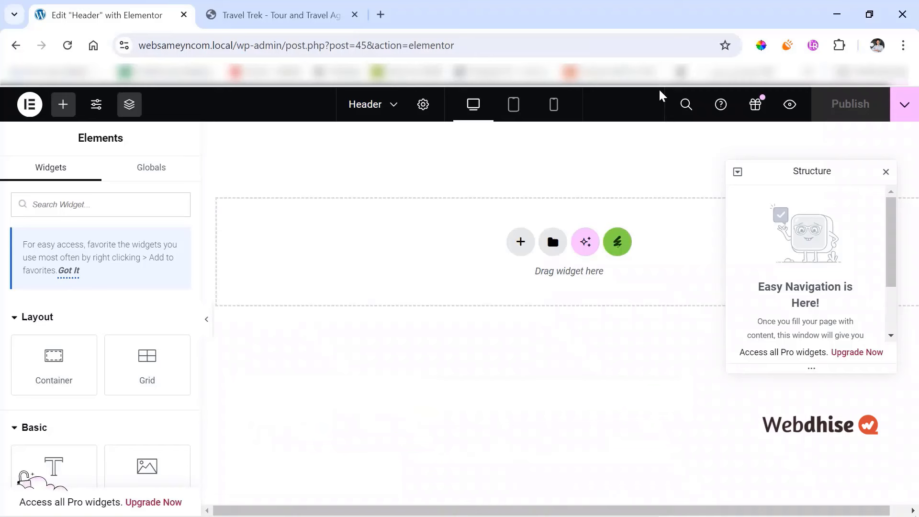
pyautogui.click(886, 173)
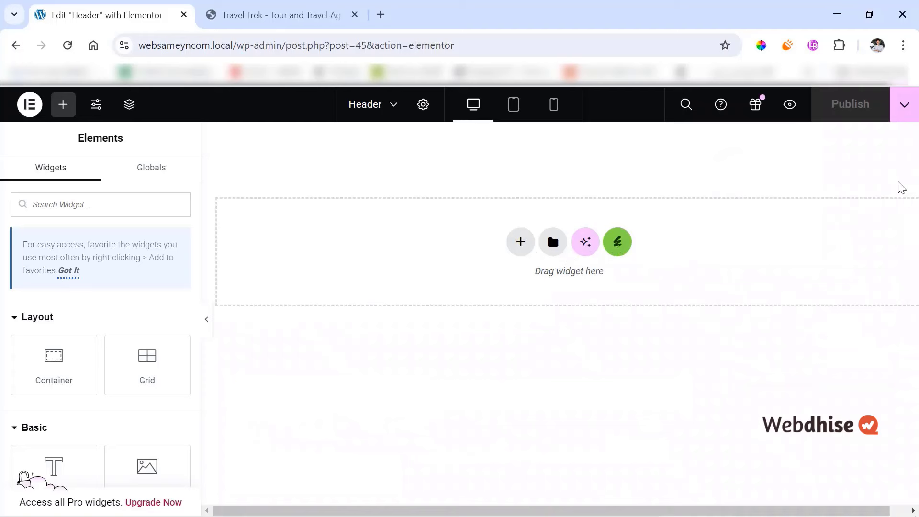
pyautogui.click(620, 245)
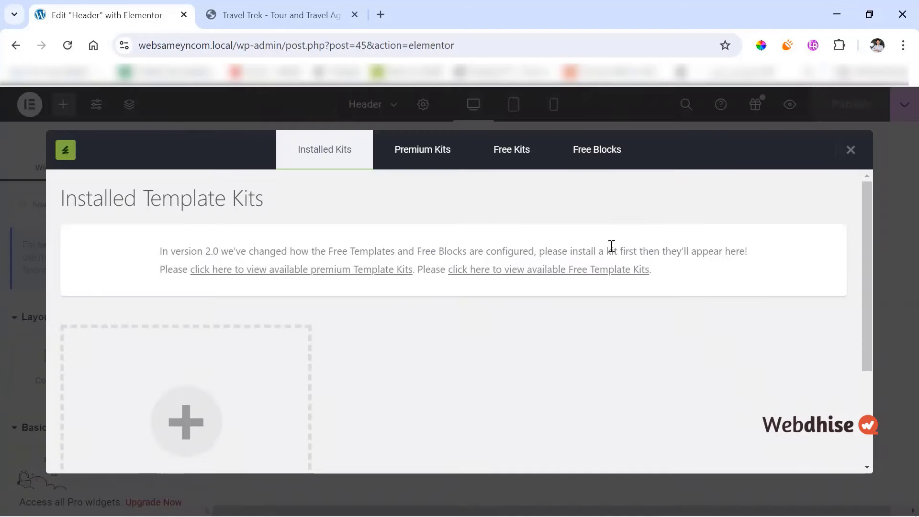
pyautogui.scroll(-3, 402, 297)
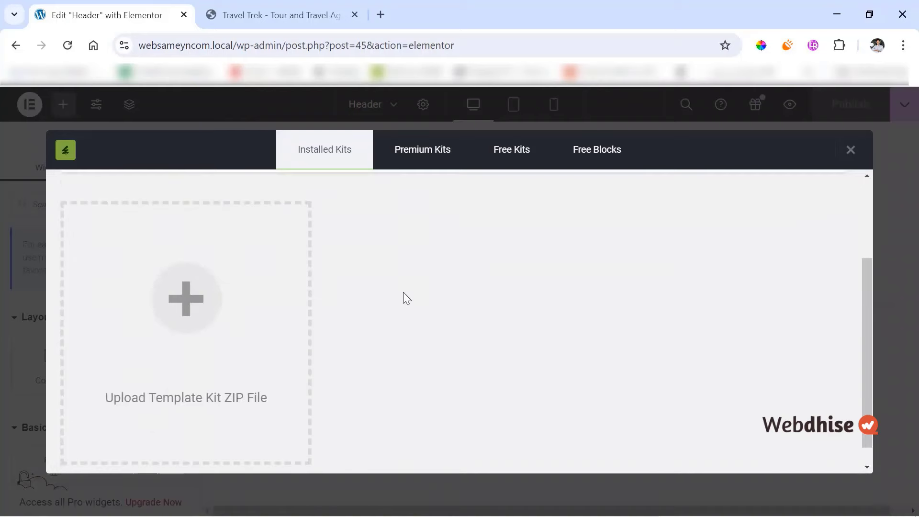
pyautogui.scroll(3, 293, 293)
pyautogui.scroll(-3, 492, 260)
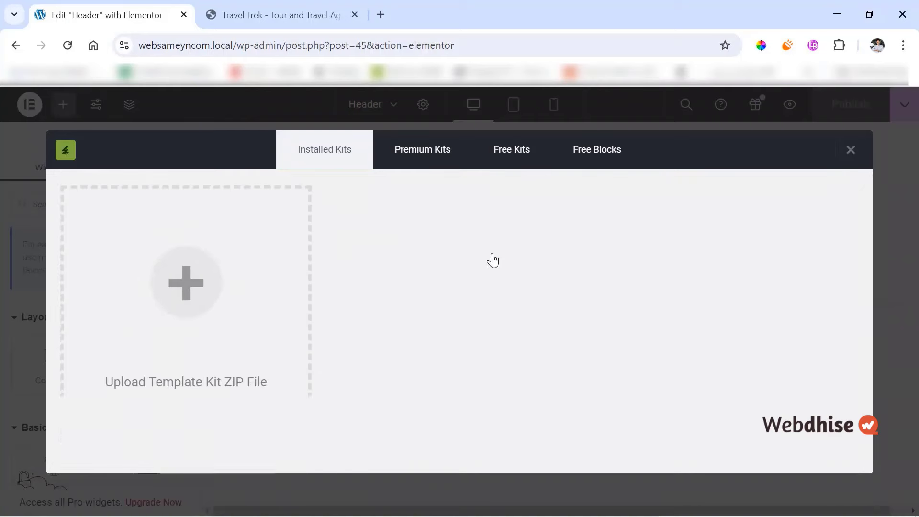
pyautogui.hotkey('ctrl', 'Tab')
pyautogui.scroll(-4, 448, 351)
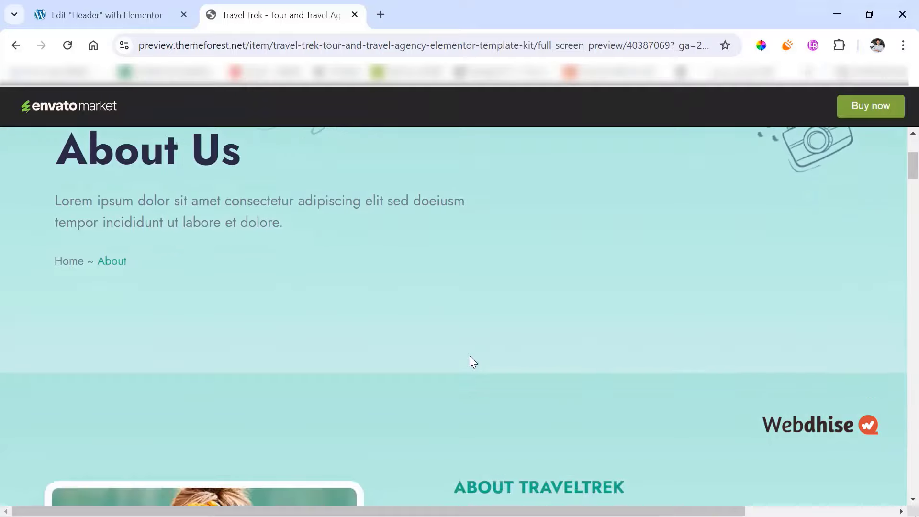
pyautogui.scroll(4, 469, 355)
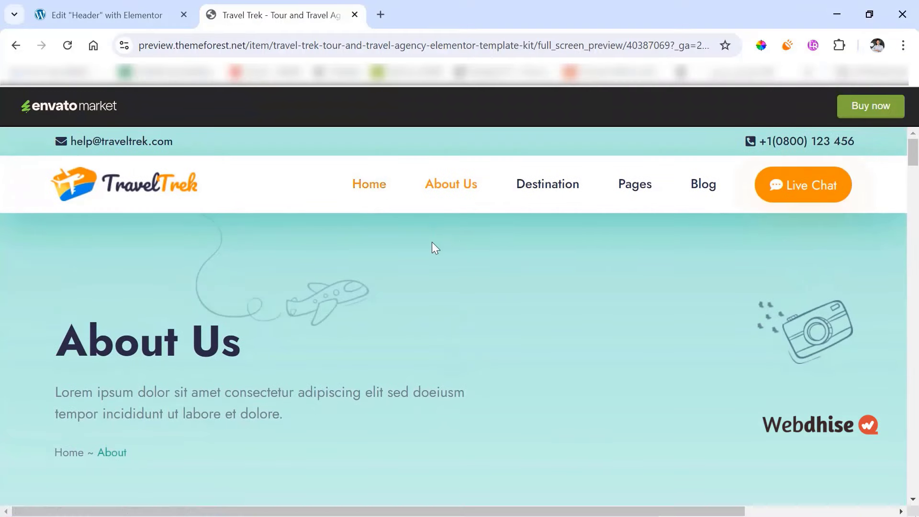
pyautogui.scroll(-8, 545, 238)
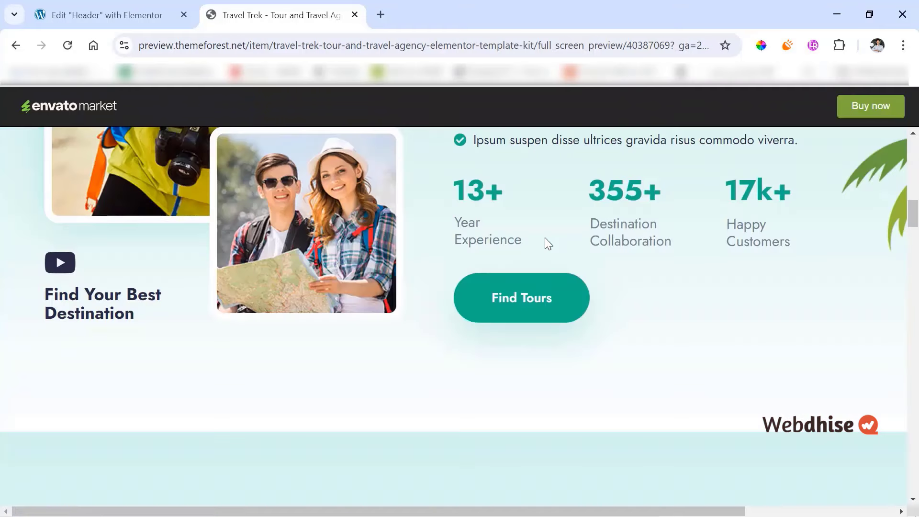
pyautogui.scroll(4, 546, 237)
pyautogui.scroll(6, 545, 238)
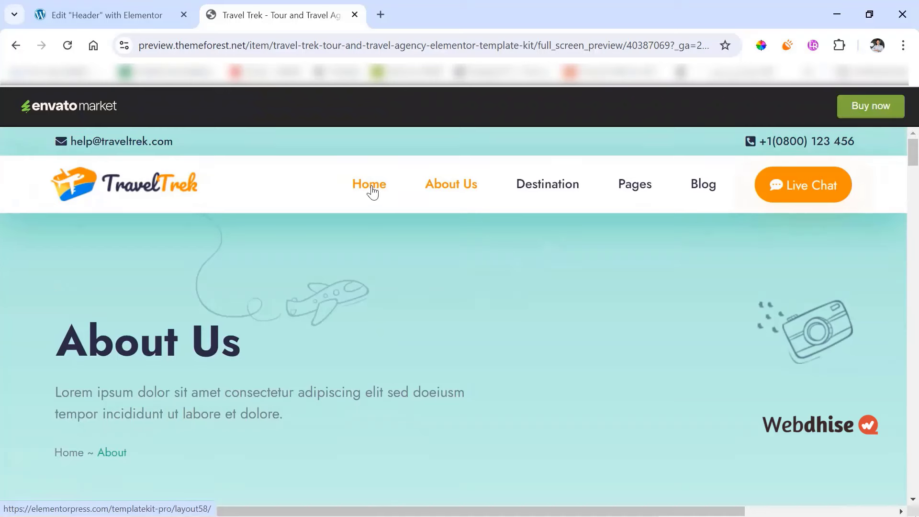
# Upload the Travel Trek kit ZIP from Videos > Webdhise > envato elements templates
pyautogui.click(140, 5)
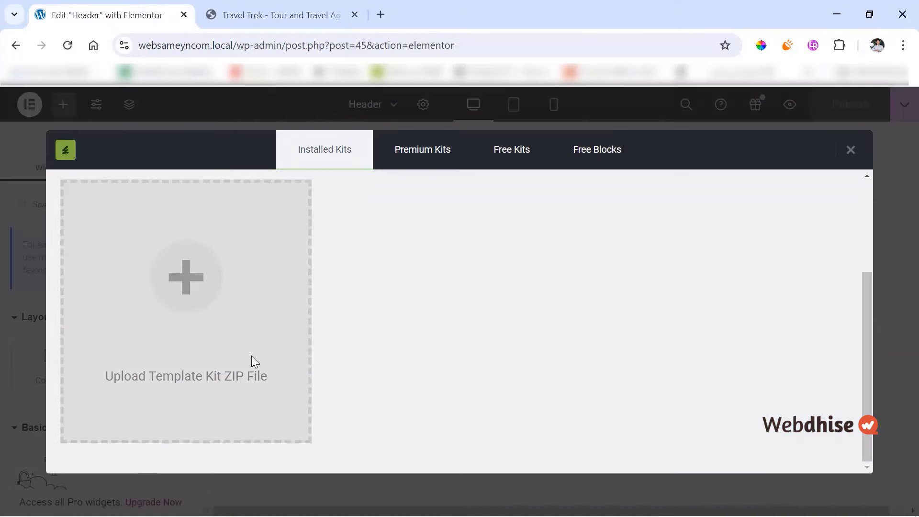
pyautogui.click(195, 358)
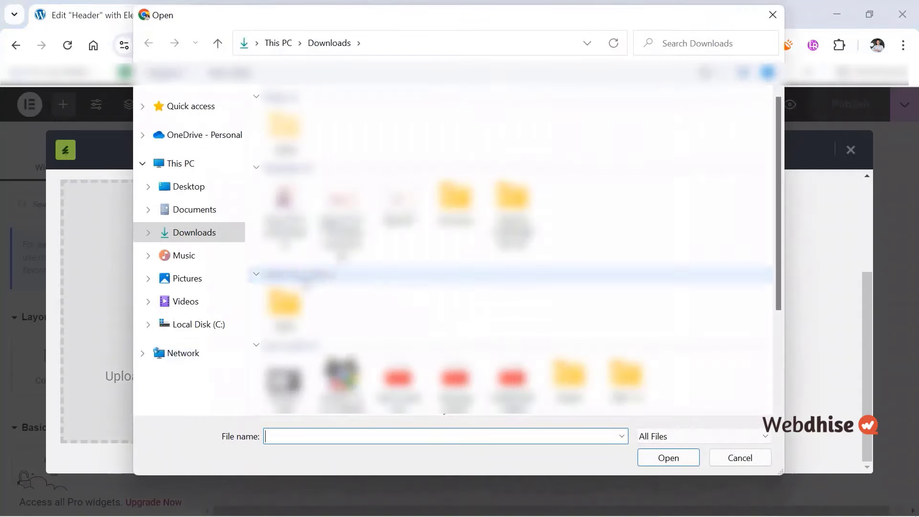
pyautogui.click(203, 302)
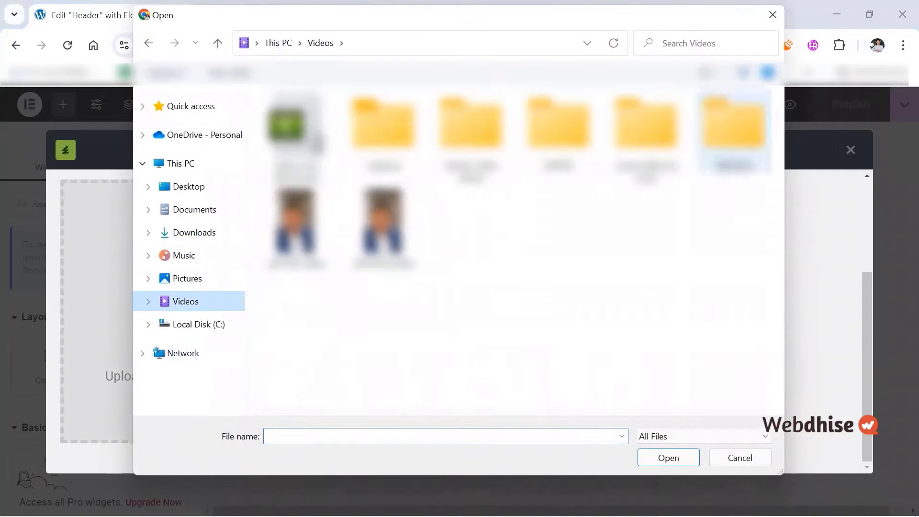
pyautogui.doubleClick(735, 127)
pyautogui.scroll(-1, 466, 249)
pyautogui.scroll(1, 467, 249)
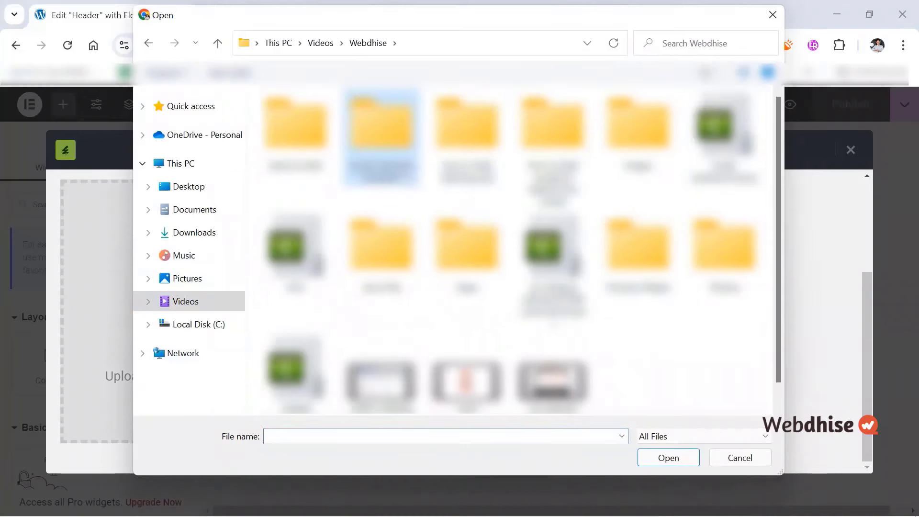
pyautogui.doubleClick(381, 139)
pyautogui.scroll(-1, 553, 336)
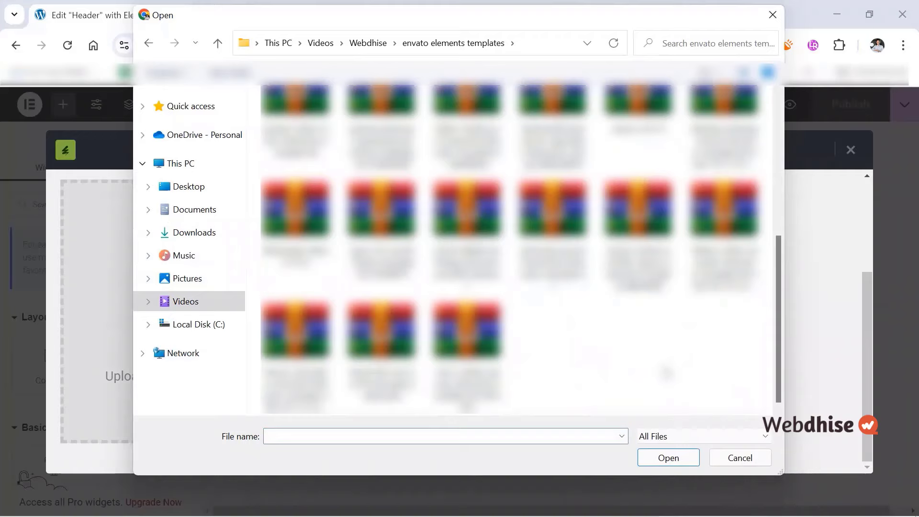
pyautogui.doubleClick(379, 377)
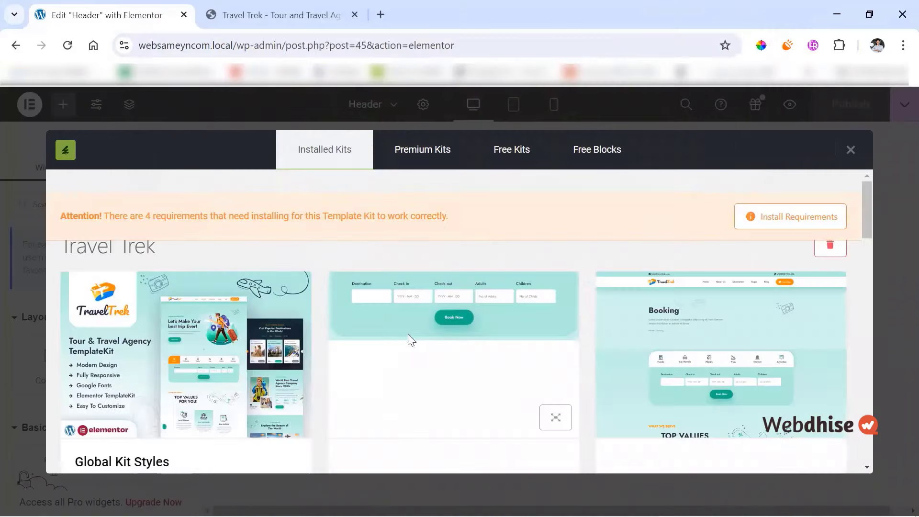
# Install the kit's missing ElementsKit Lite, MetForm and default colour and typography schemes
pyautogui.moveTo(130, 221); pyautogui.dragTo(343, 222)
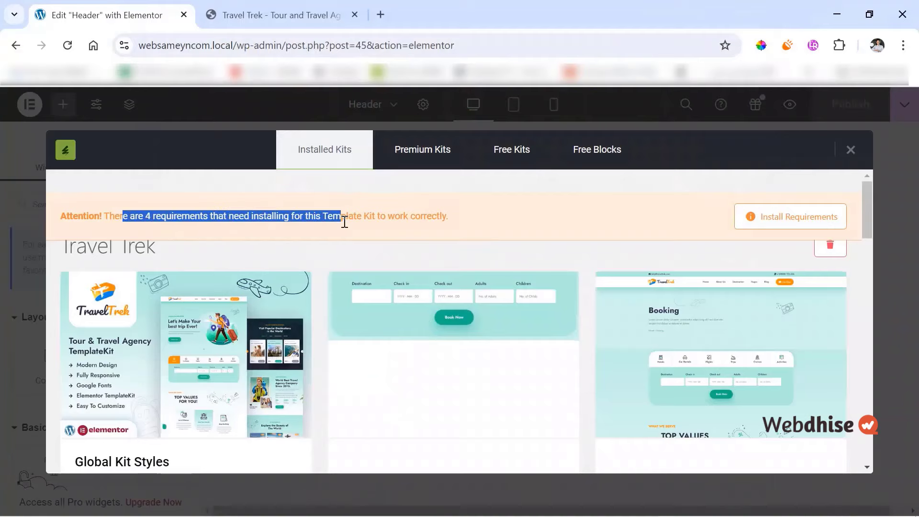
pyautogui.click(342, 221)
pyautogui.click(760, 219)
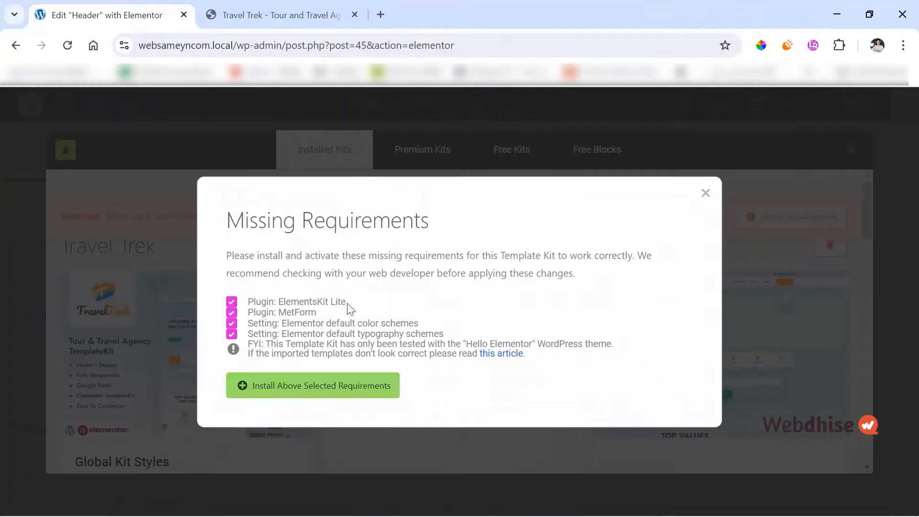
pyautogui.moveTo(290, 302); pyautogui.dragTo(357, 324)
pyautogui.doubleClick(304, 314)
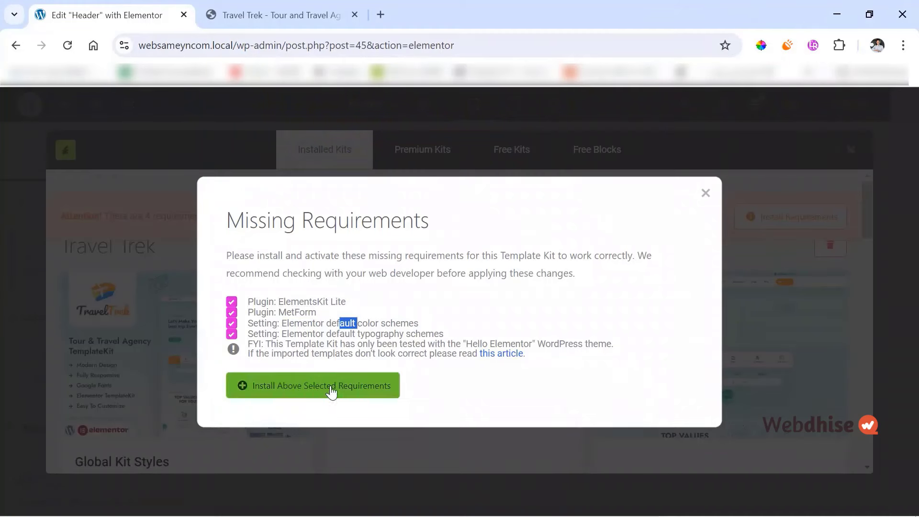
pyautogui.click(289, 393)
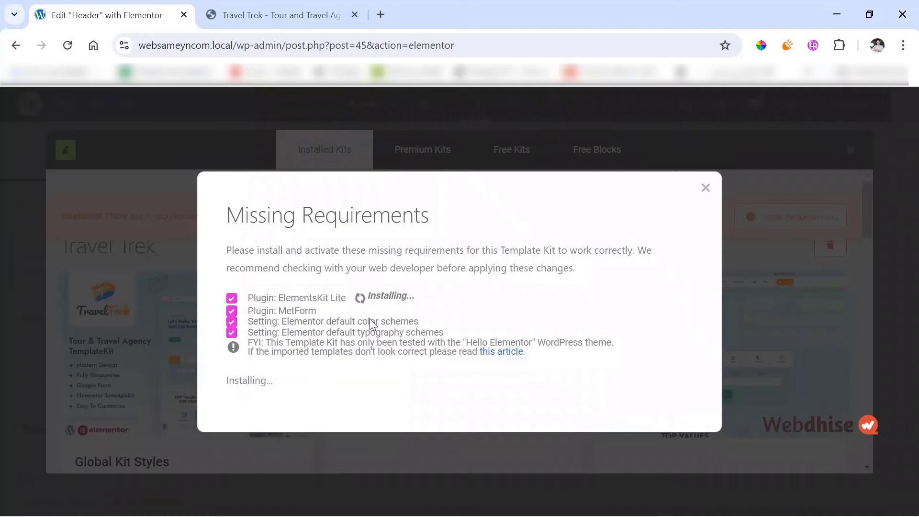
pyautogui.click(271, 409)
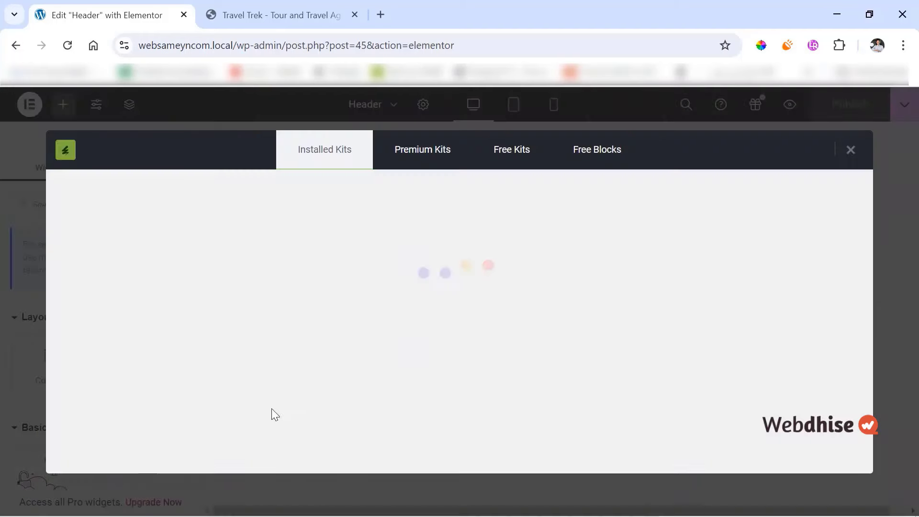
# Import the Travel Trek kit's Global Kit Styles template
pyautogui.scroll(-15, 520, 337)
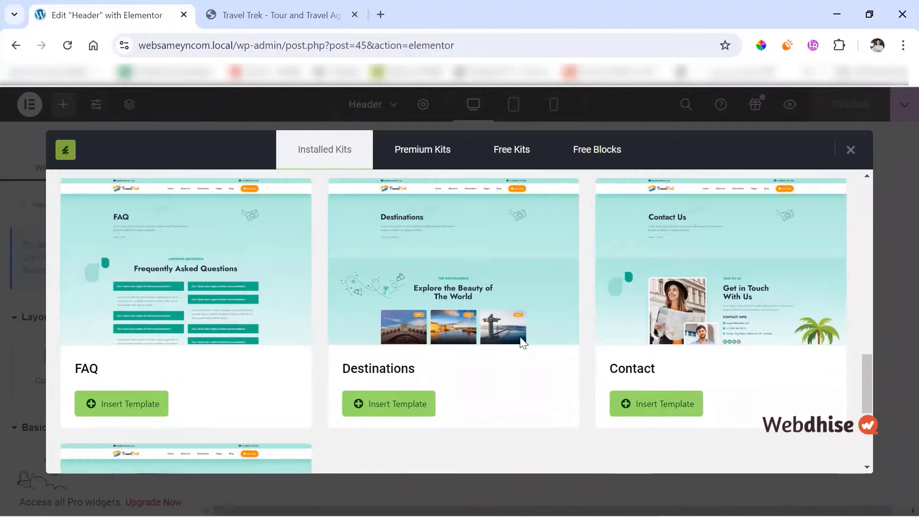
pyautogui.scroll(10, 522, 336)
pyautogui.scroll(6, 529, 327)
pyautogui.scroll(-5, 530, 324)
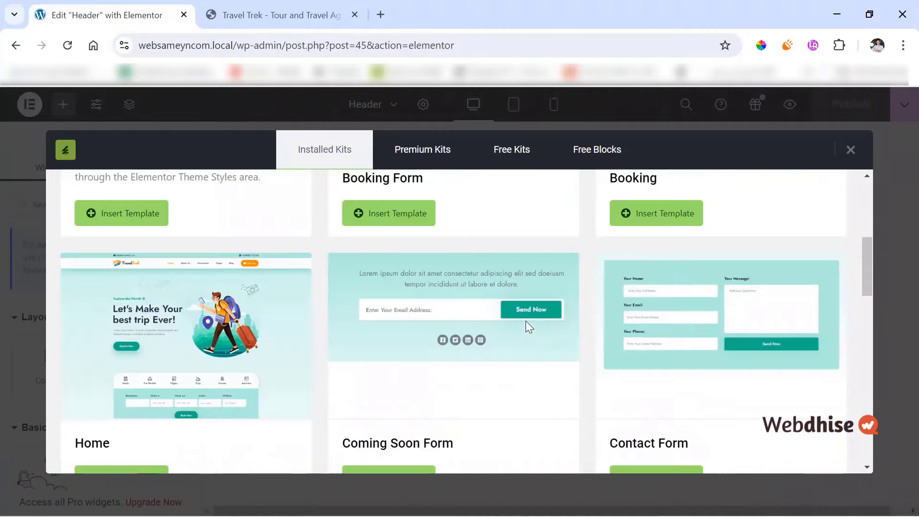
pyautogui.scroll(5, 529, 326)
pyautogui.scroll(-5, 246, 351)
pyautogui.scroll(5, 182, 373)
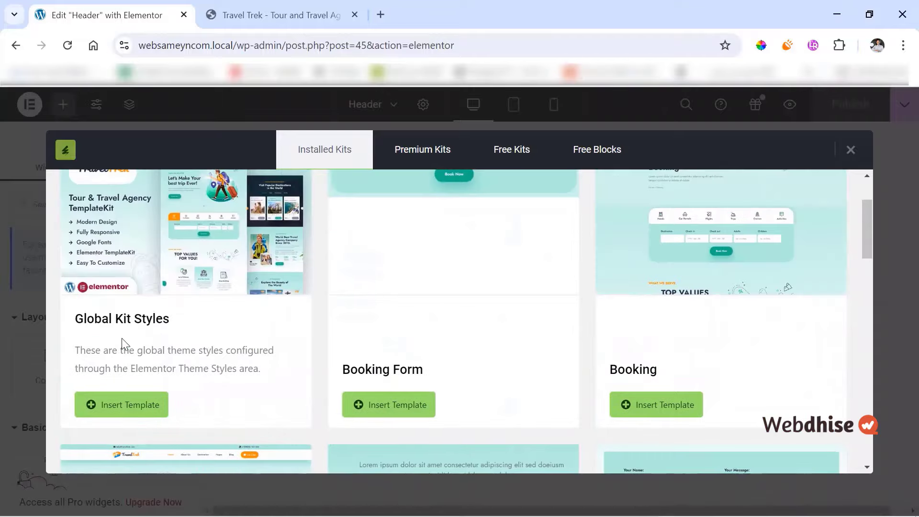
pyautogui.scroll(-2, 165, 331)
pyautogui.moveTo(87, 325); pyautogui.dragTo(185, 328)
pyautogui.click(185, 329)
pyautogui.scroll(-5, 421, 365)
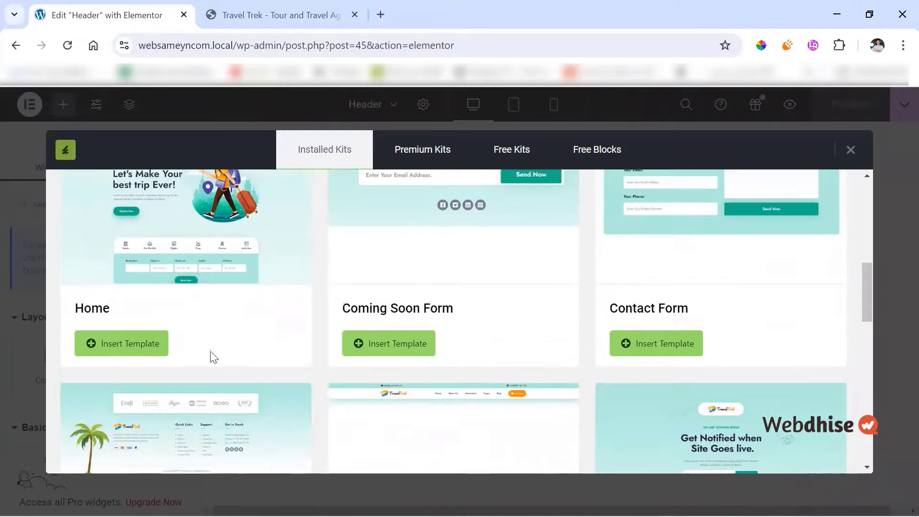
pyautogui.scroll(5, 214, 356)
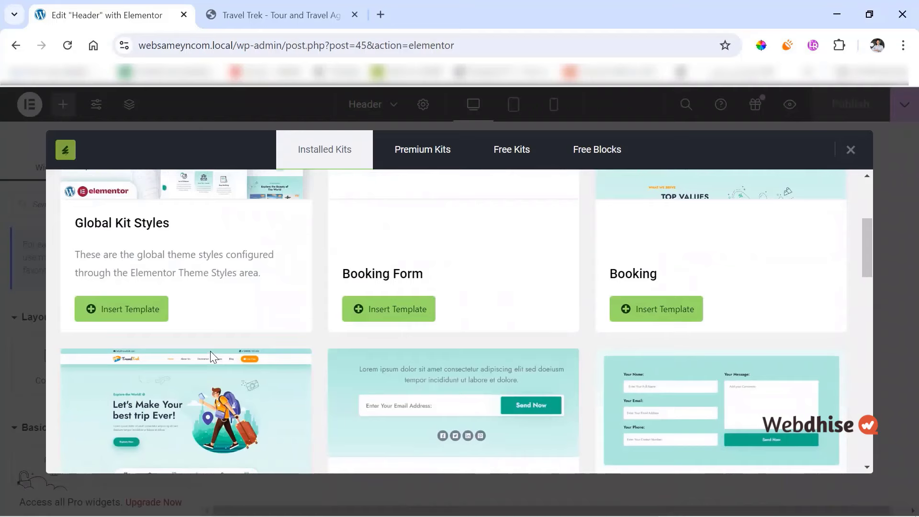
pyautogui.scroll(4, 210, 352)
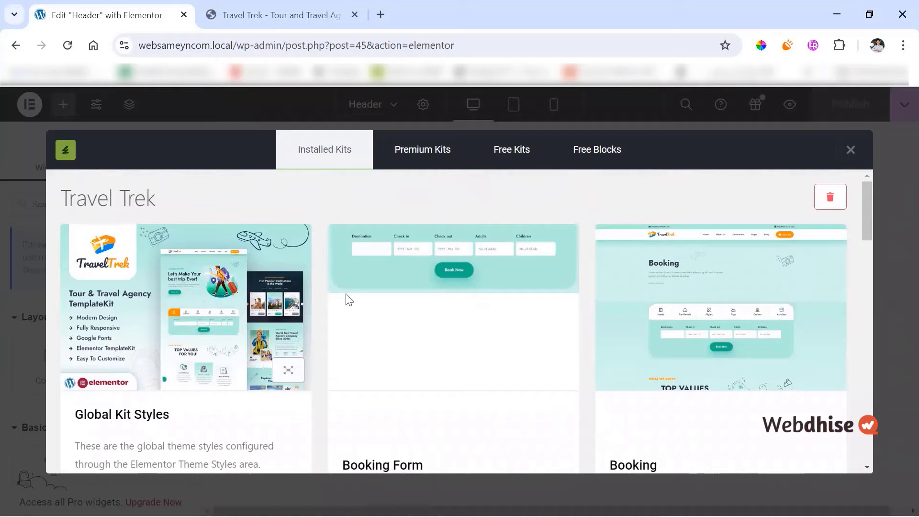
pyautogui.scroll(-14, 616, 336)
pyautogui.scroll(15, 421, 351)
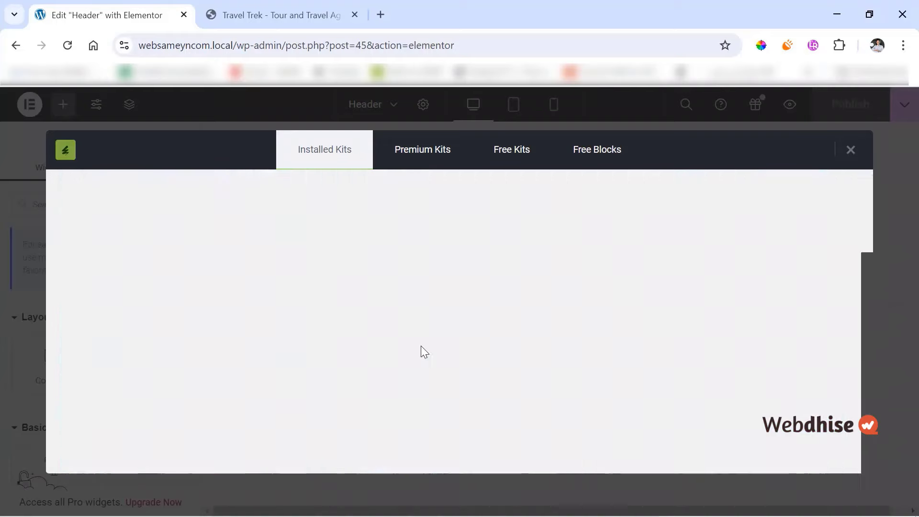
pyautogui.scroll(-4, 111, 406)
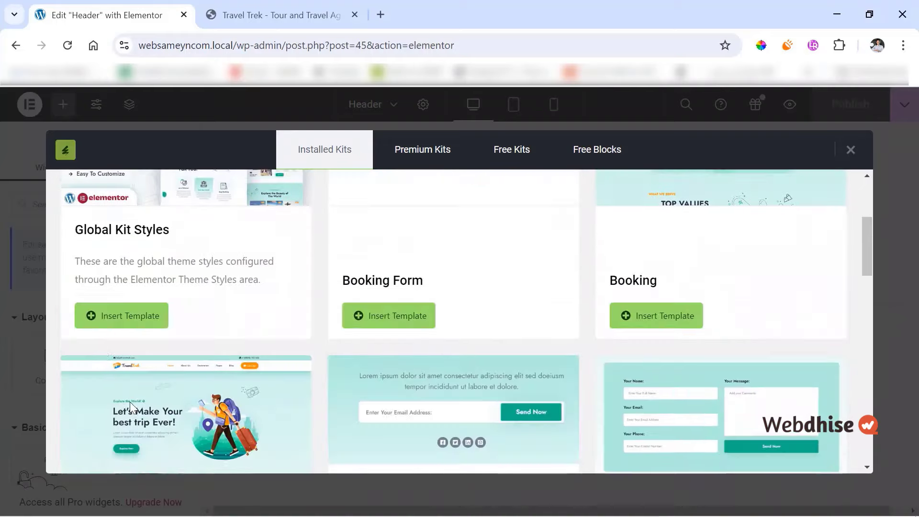
pyautogui.click(114, 316)
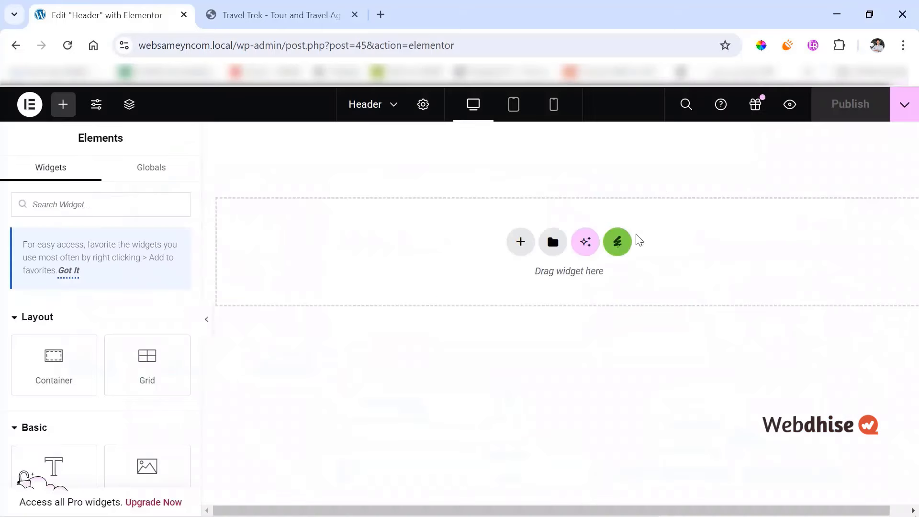
# Insert the Travel Trek kit's Header template from the installed kit's template list
pyautogui.click(617, 244)
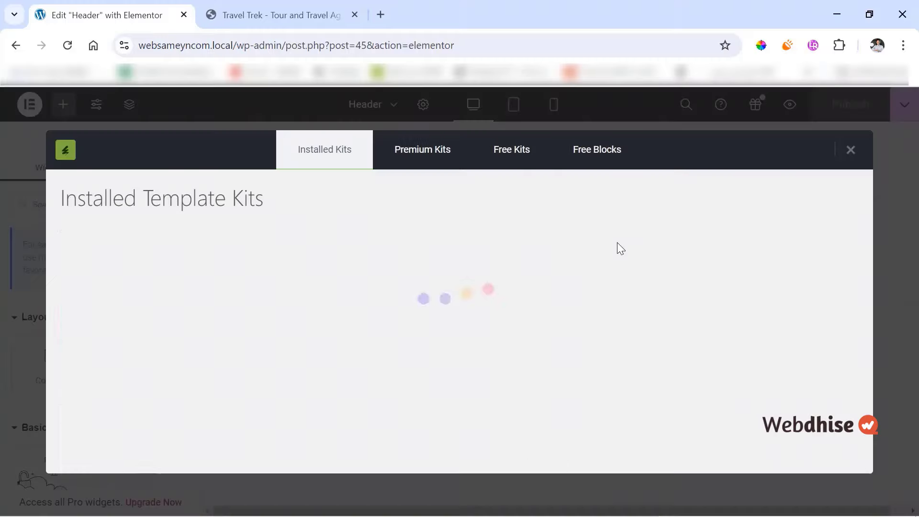
pyautogui.scroll(-2, 207, 384)
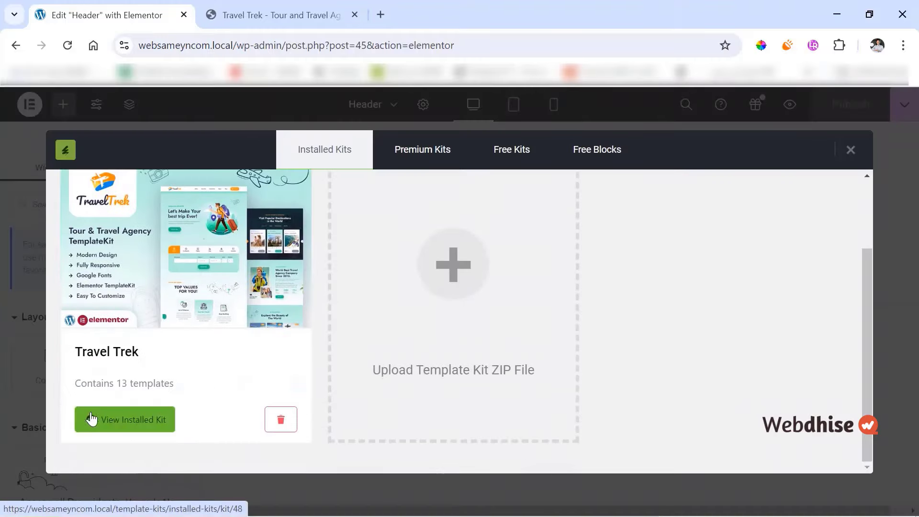
pyautogui.click(135, 418)
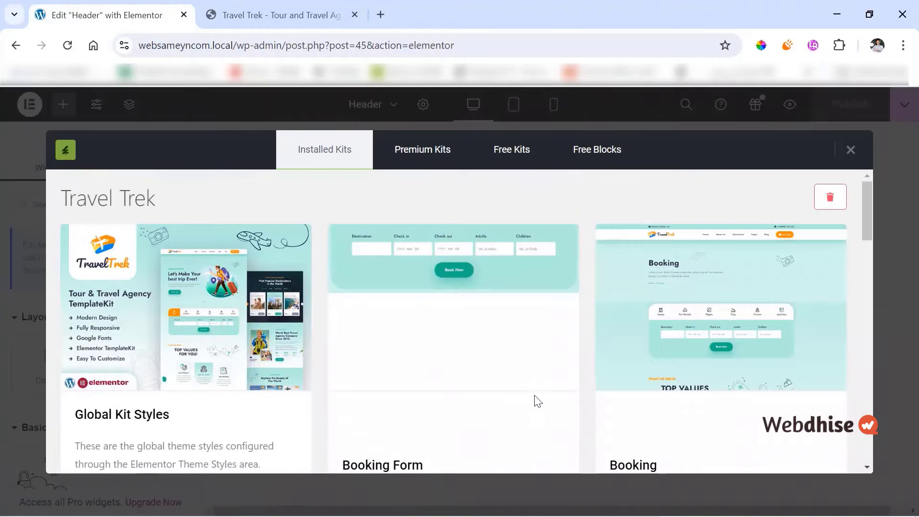
pyautogui.scroll(-10, 535, 400)
pyautogui.scroll(4, 540, 401)
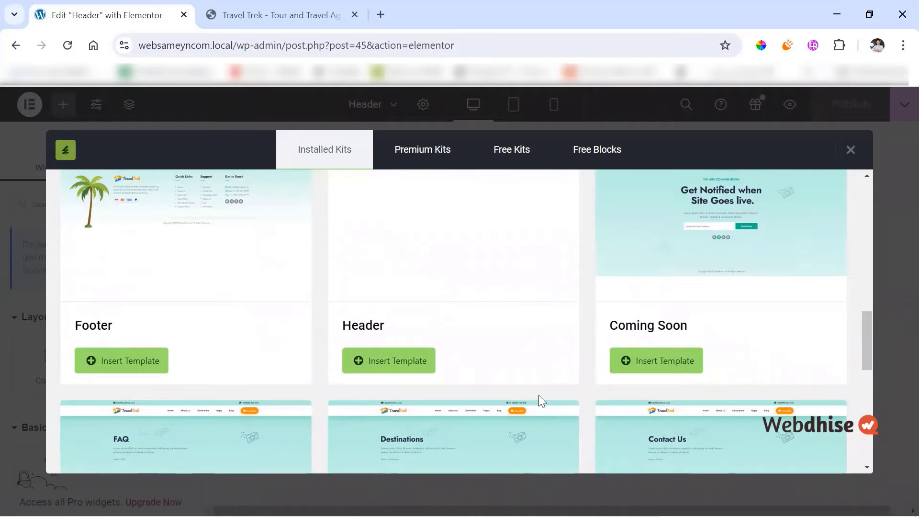
pyautogui.moveTo(389, 422); pyautogui.dragTo(345, 423)
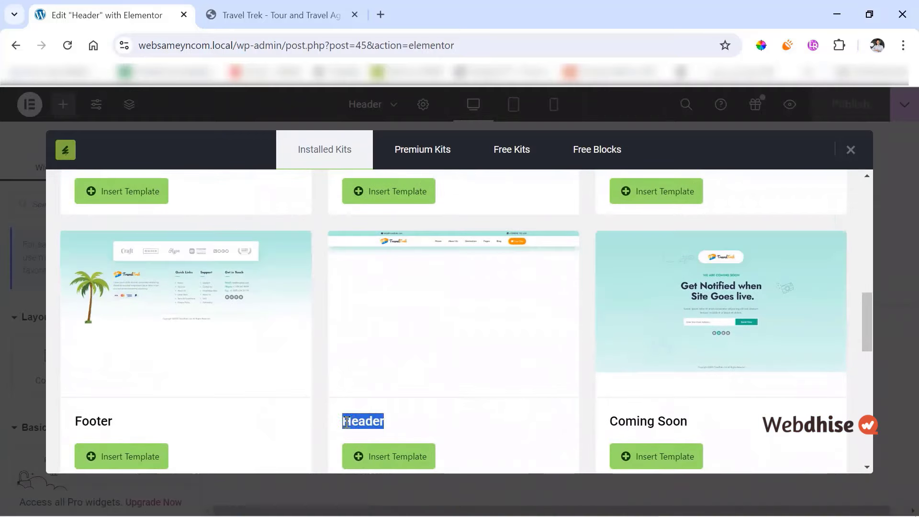
pyautogui.scroll(-2, 420, 425)
pyautogui.click(474, 353)
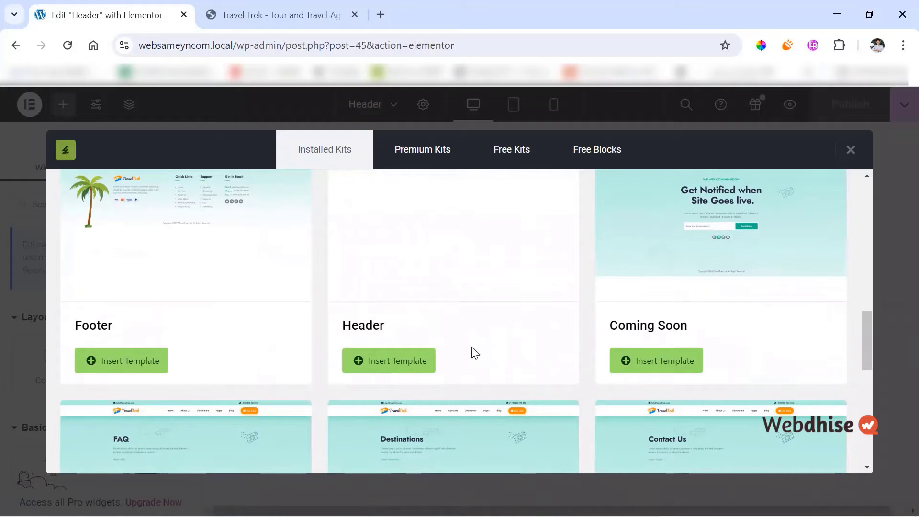
pyautogui.click(382, 364)
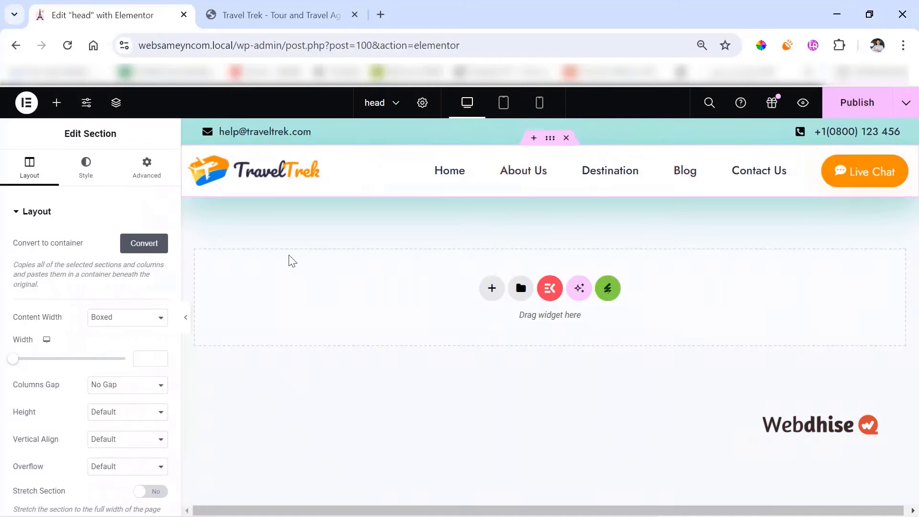
# Replace the top-bar sample e-mail in the header with the site's own info e-mail address
pyautogui.click(187, 322)
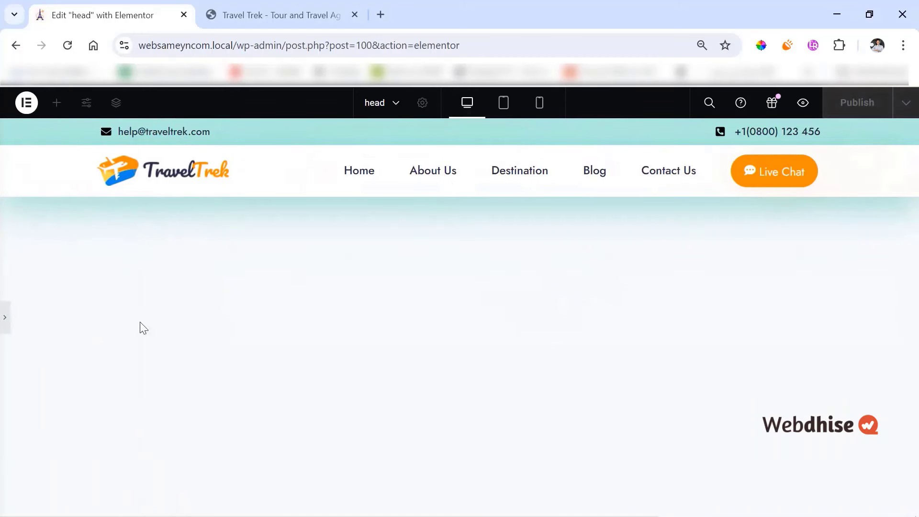
pyautogui.click(4, 322)
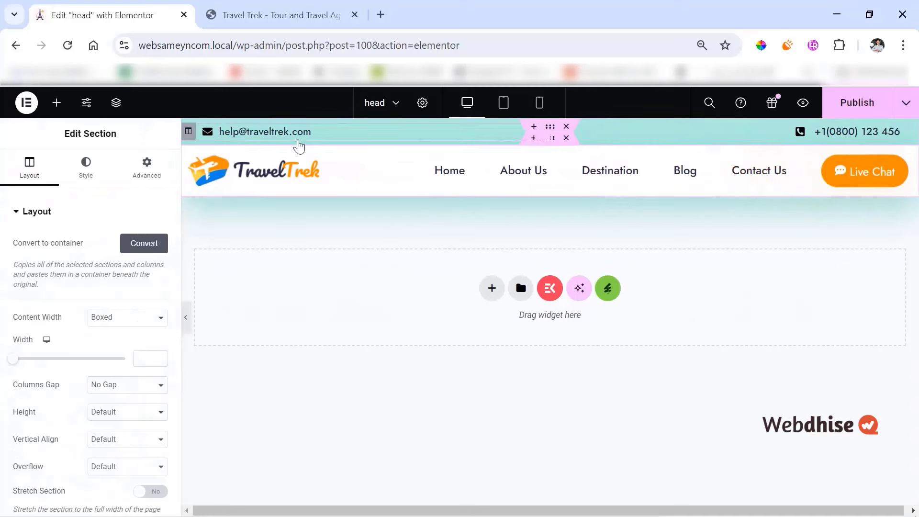
pyautogui.click(288, 137)
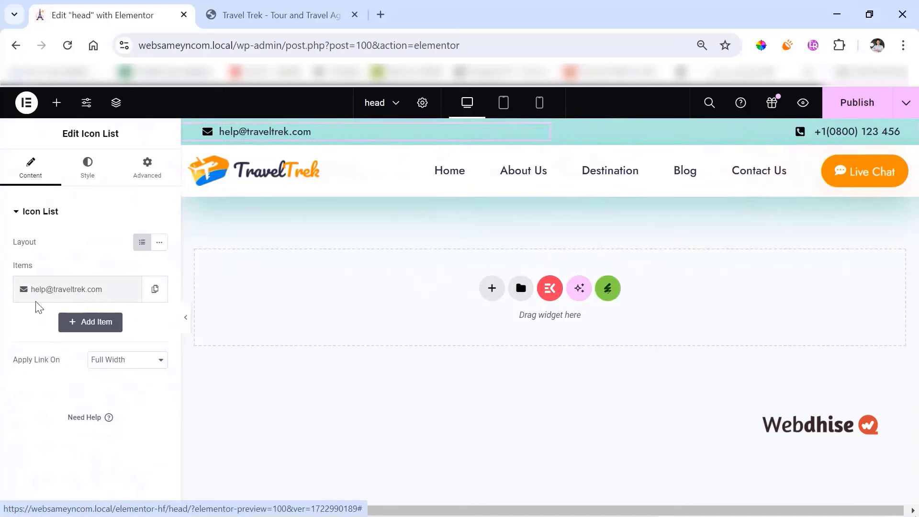
pyautogui.click(76, 298)
pyautogui.moveTo(110, 337); pyautogui.dragTo(2, 360)
pyautogui.click(62, 339)
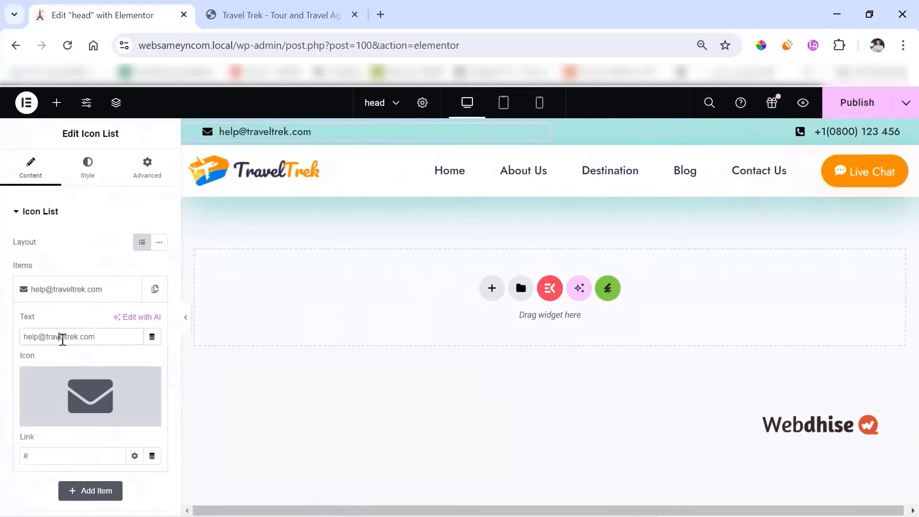
pyautogui.moveTo(78, 336); pyautogui.dragTo(15, 344)
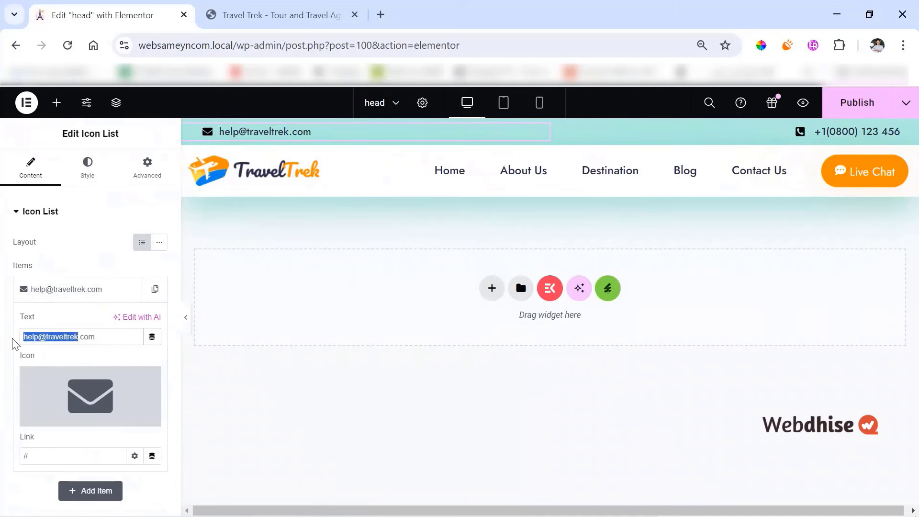
pyautogui.press('BackSpace')
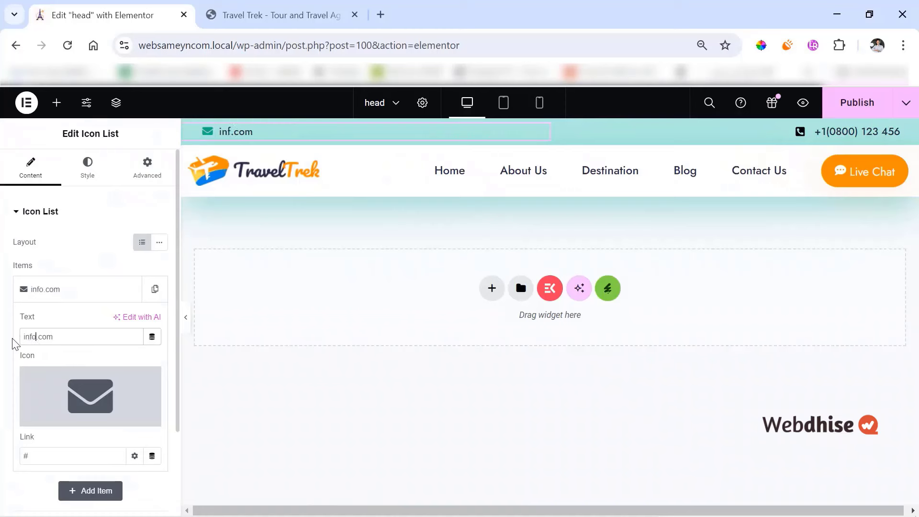
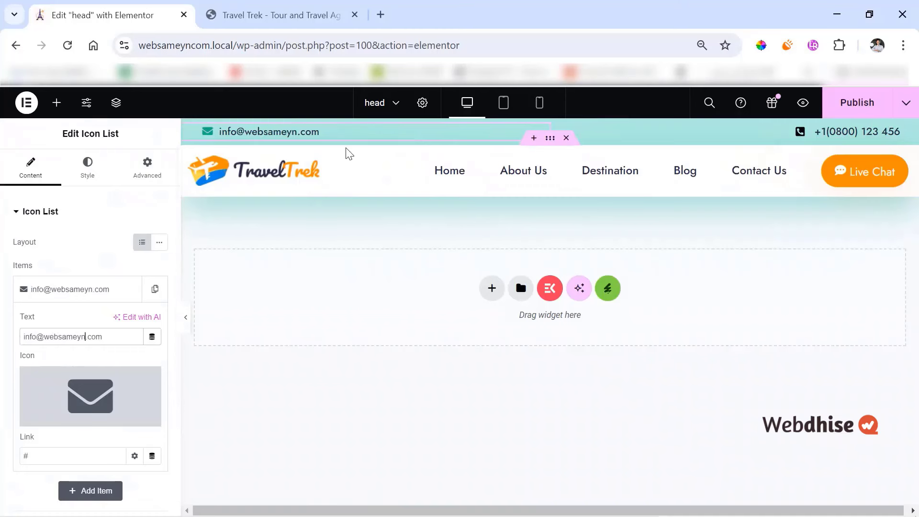
pyautogui.click(839, 133)
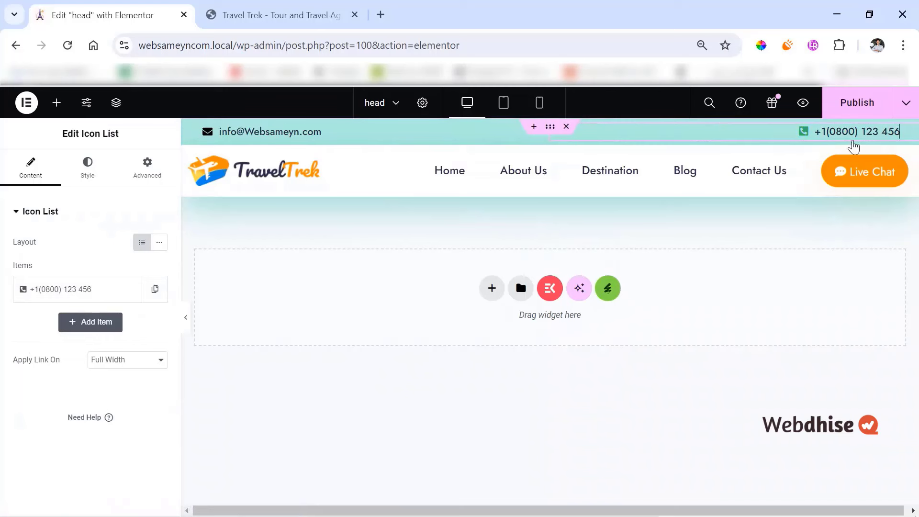
# Replace the header's sample phone number with the site's contact number
pyautogui.click(144, 291)
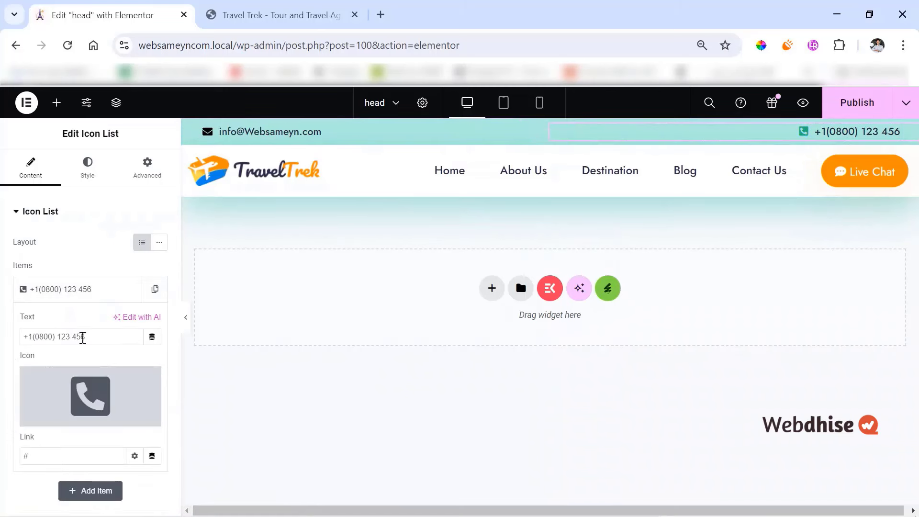
pyautogui.moveTo(94, 337); pyautogui.dragTo(118, 338)
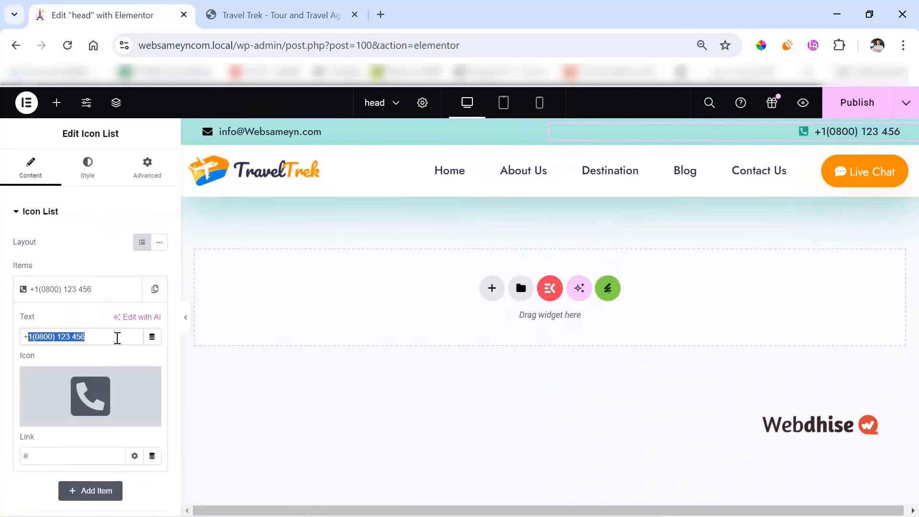
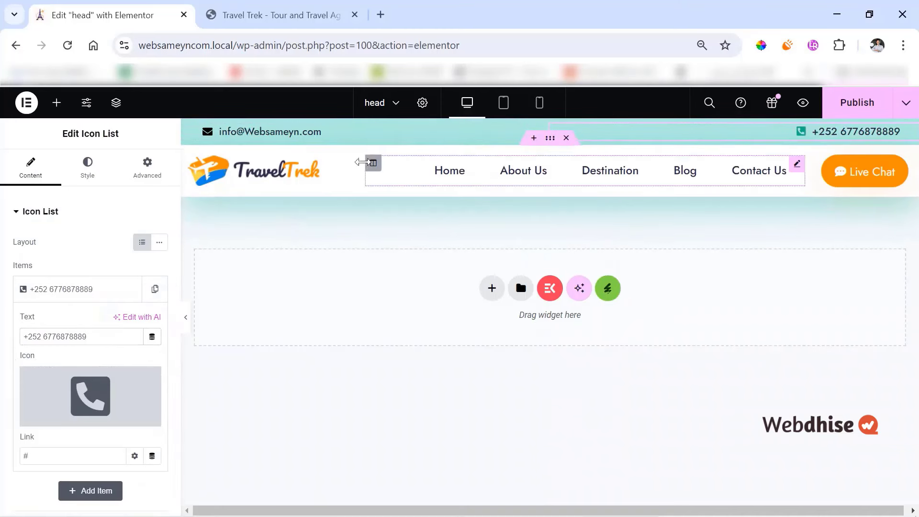
# Select the email contact line and show its Style settings
pyautogui.click(297, 137)
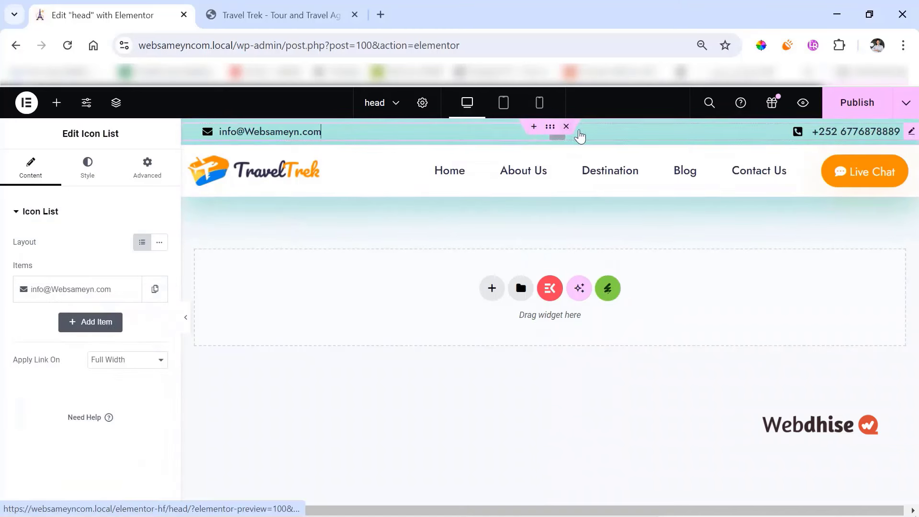
pyautogui.click(276, 138)
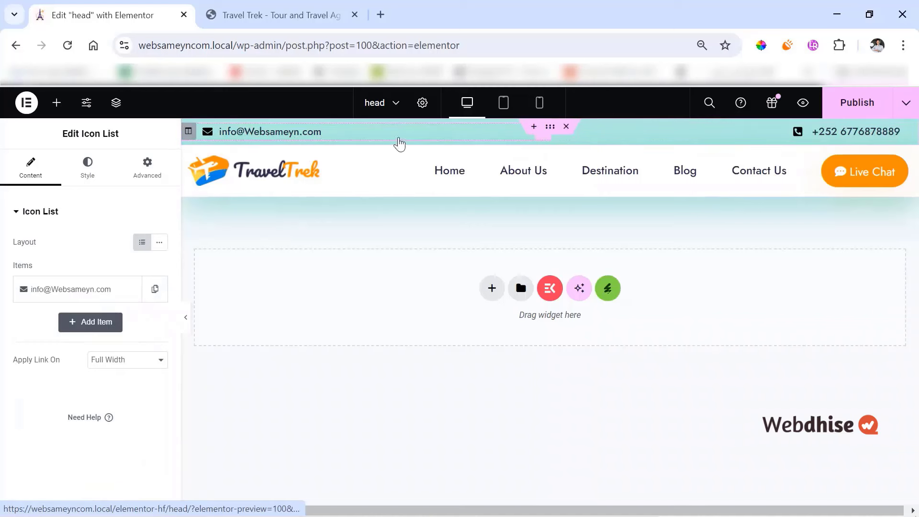
pyautogui.click(89, 172)
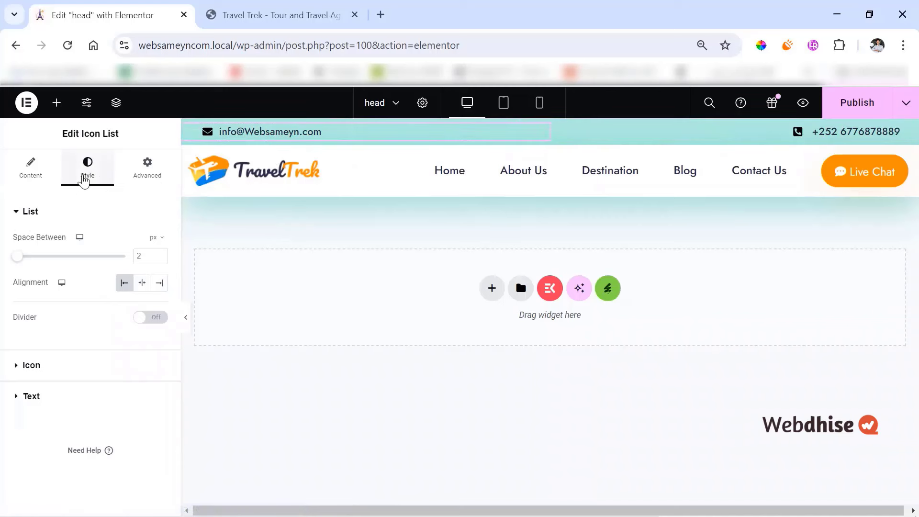
# Make the email and phone icons the global Secondary orange
pyautogui.click(76, 370)
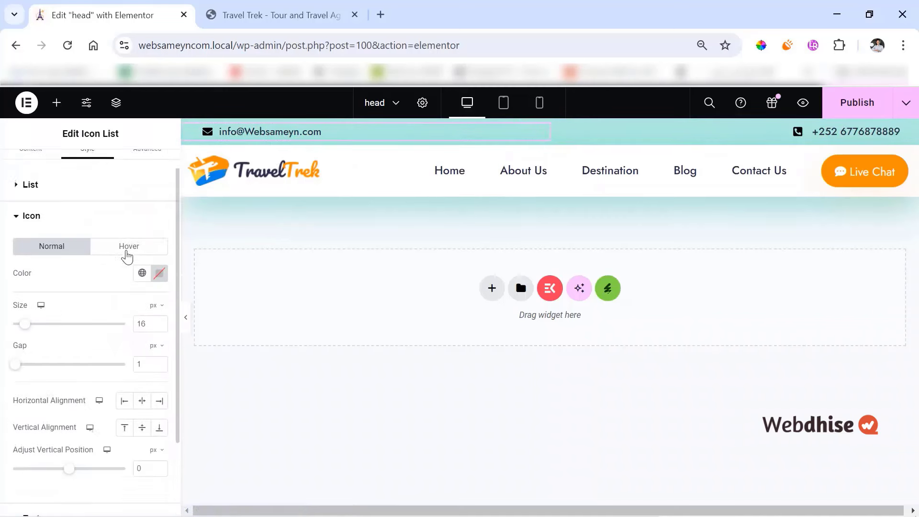
pyautogui.click(142, 300)
pyautogui.click(70, 385)
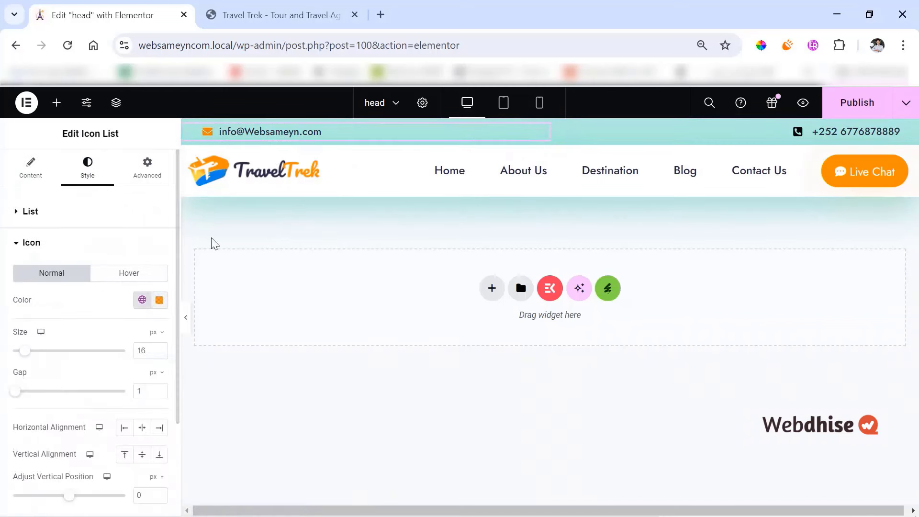
pyautogui.click(784, 131)
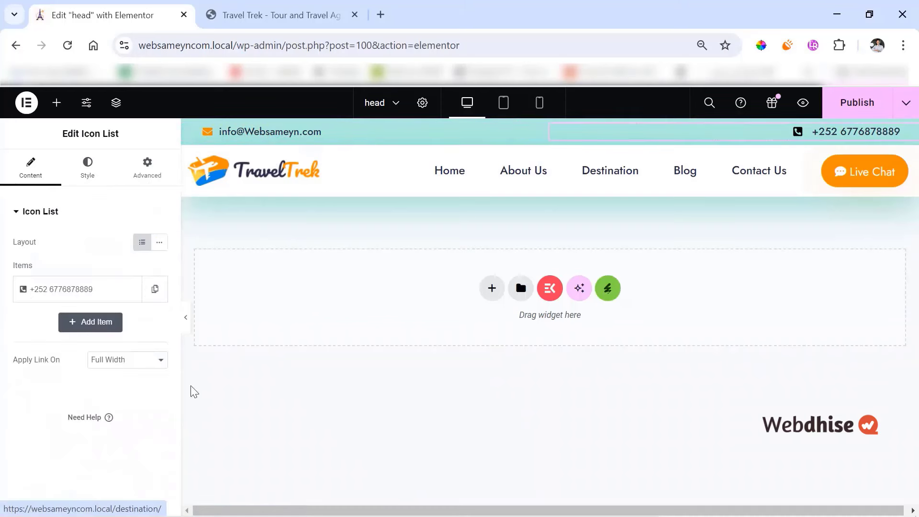
pyautogui.click(88, 166)
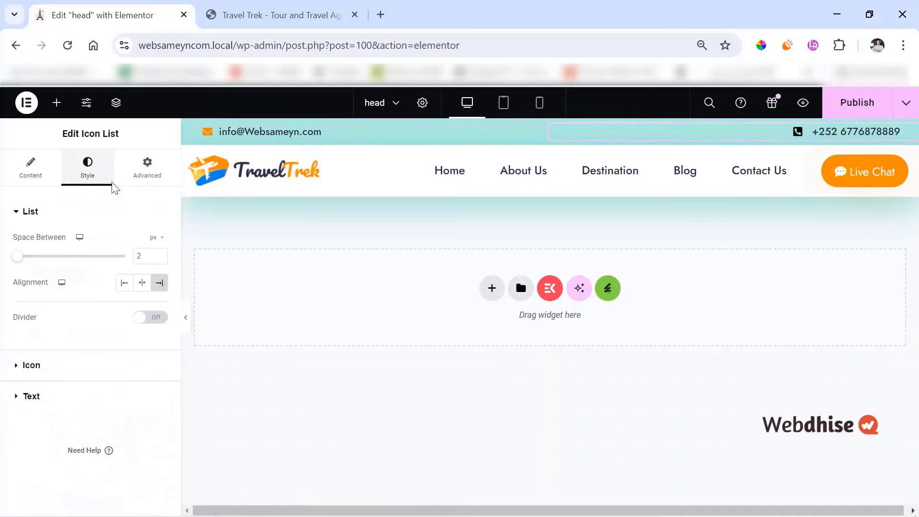
pyautogui.click(24, 365)
pyautogui.click(152, 303)
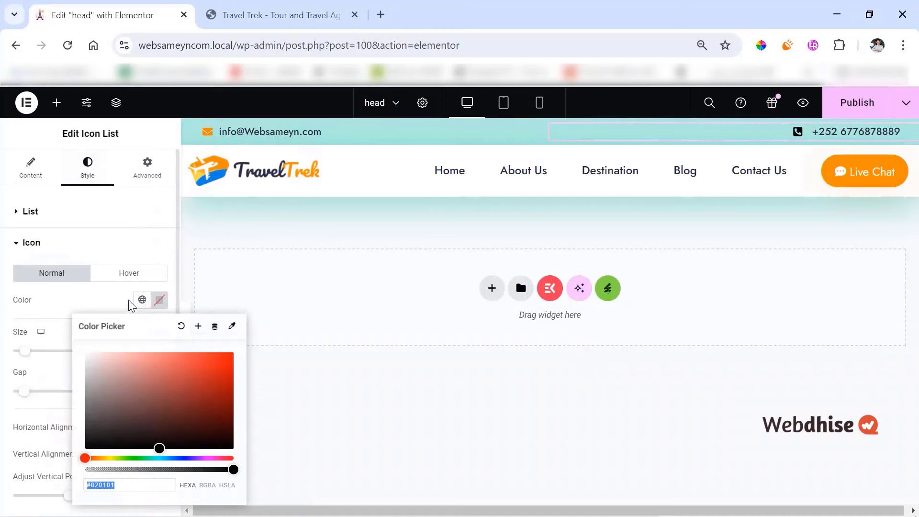
pyautogui.click(142, 300)
pyautogui.click(52, 386)
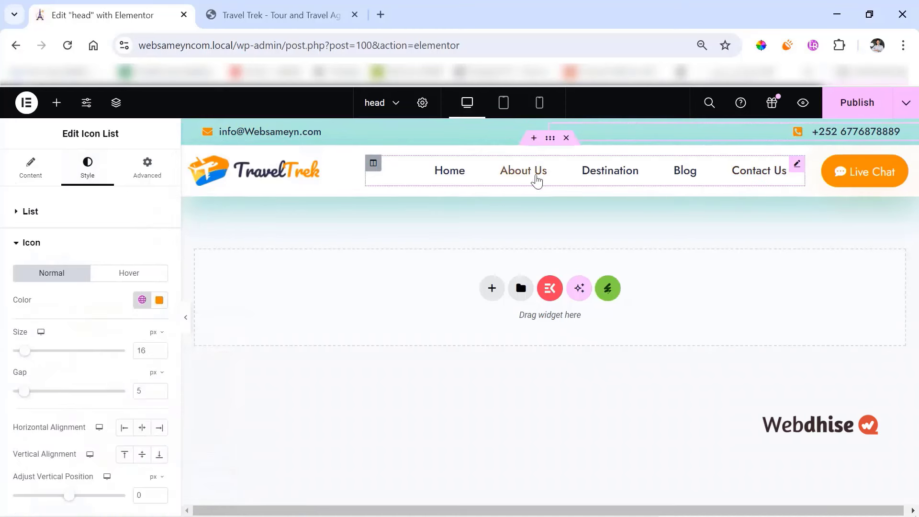
# Set the email text size to 18 px and publish the header
pyautogui.click(266, 144)
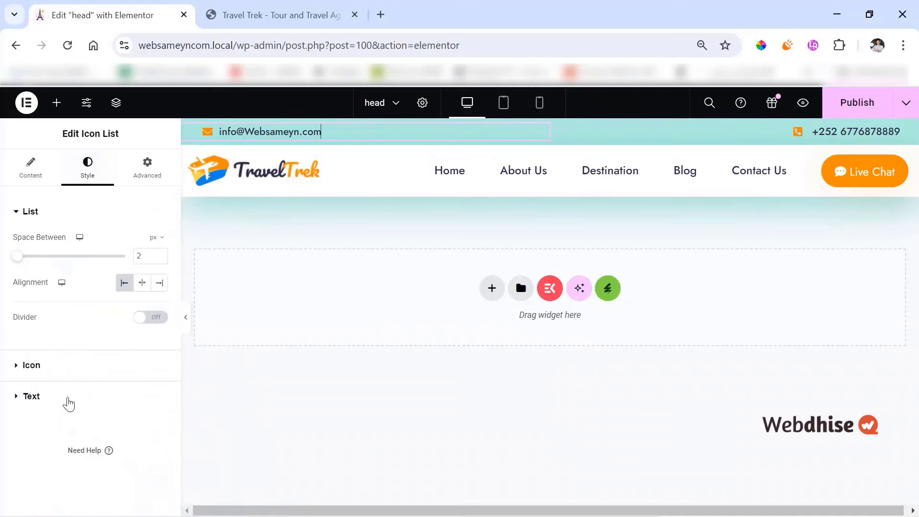
pyautogui.click(68, 397)
pyautogui.click(159, 304)
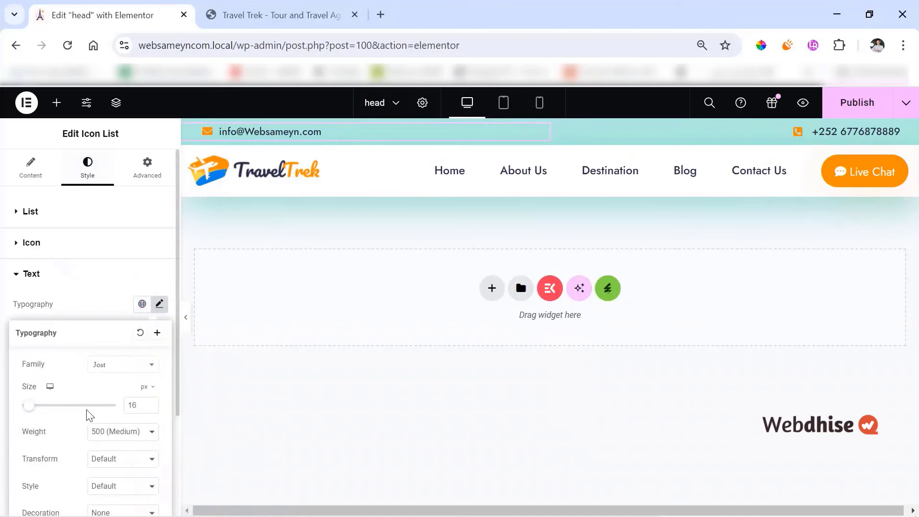
pyautogui.click(150, 403)
pyautogui.click(151, 403)
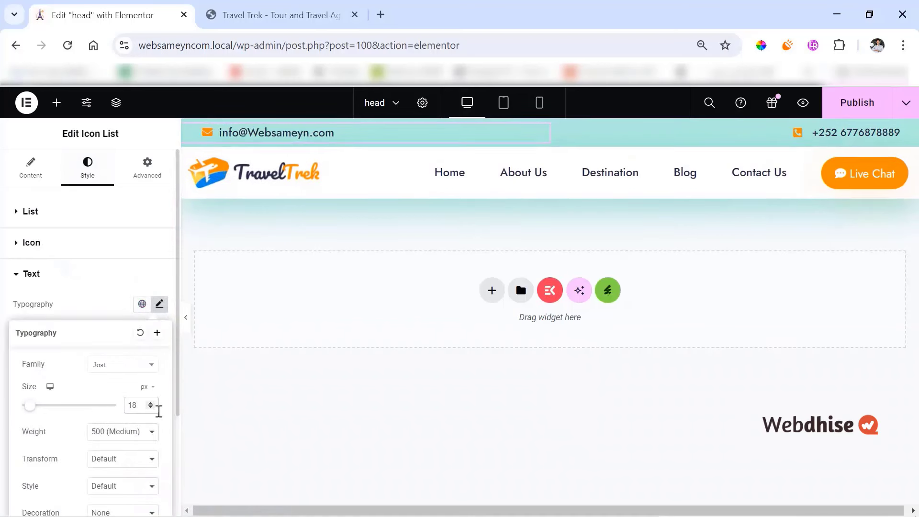
pyautogui.click(150, 408)
pyautogui.click(151, 407)
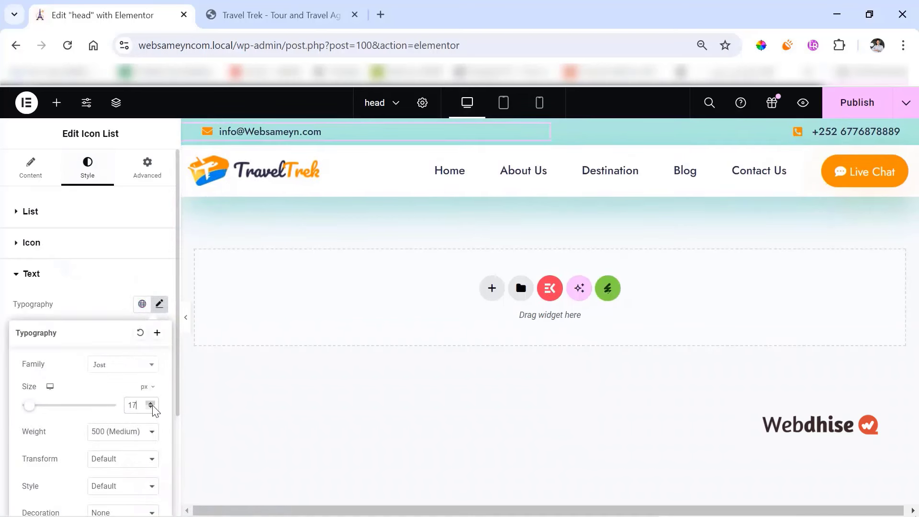
pyautogui.click(151, 403)
pyautogui.click(113, 269)
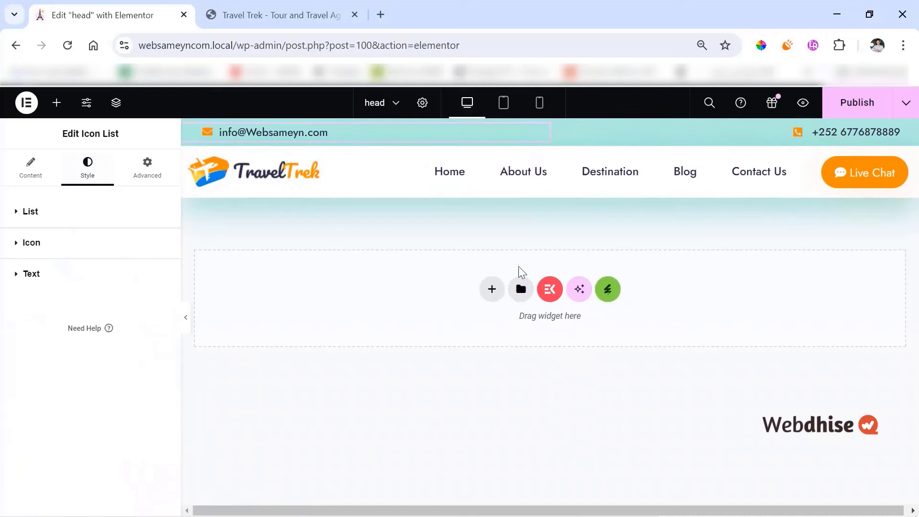
pyautogui.click(839, 111)
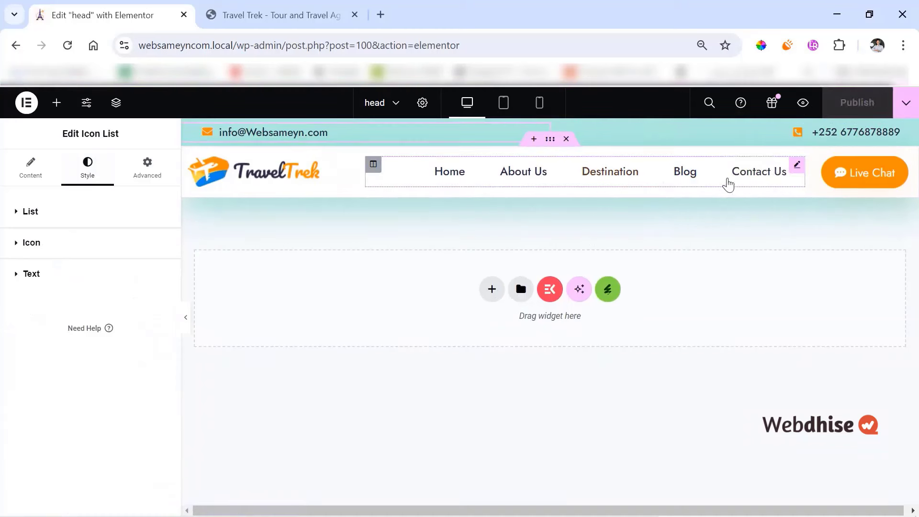
# Confirm the navigation menu displays the primary menu, then go to its style settings
pyautogui.click(796, 166)
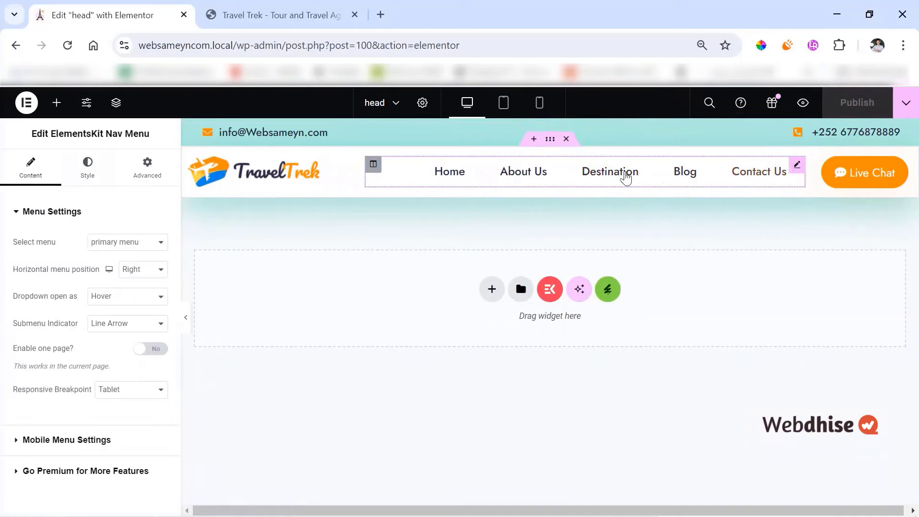
pyautogui.click(109, 241)
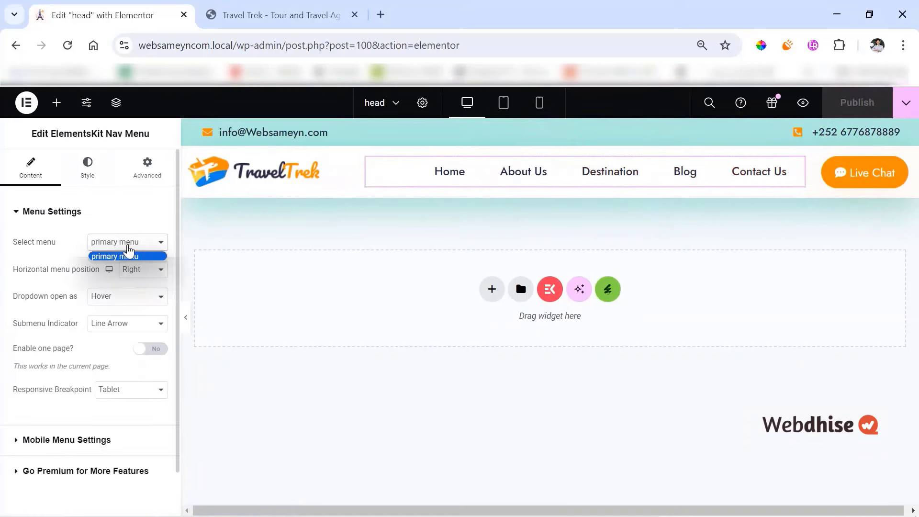
pyautogui.click(101, 256)
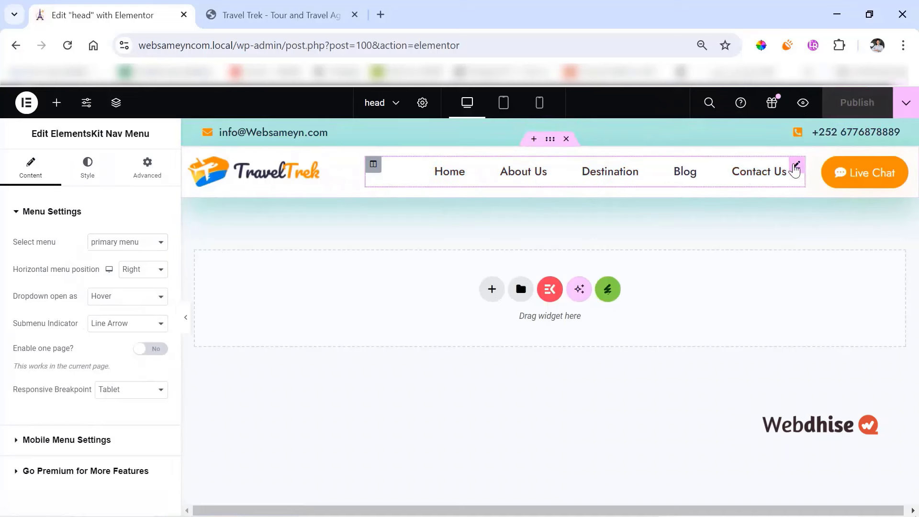
pyautogui.click(85, 175)
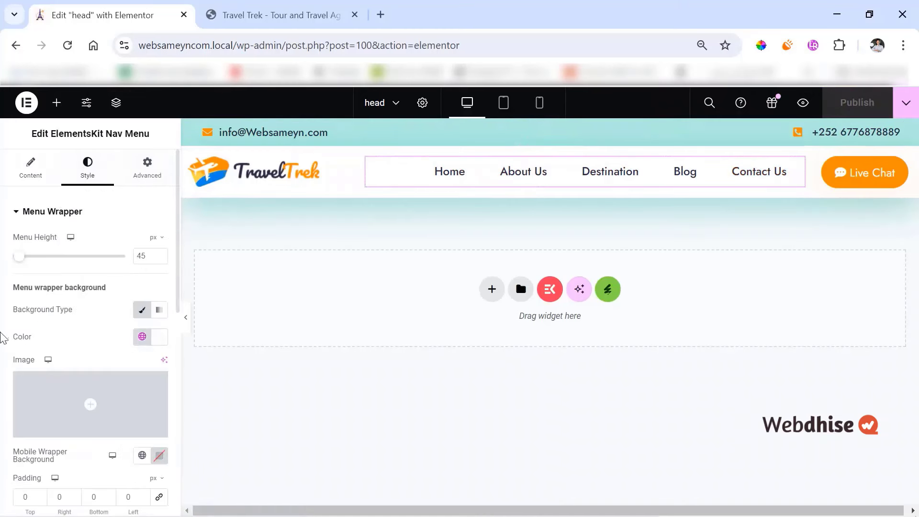
pyautogui.scroll(-2, 54, 340)
pyautogui.scroll(-4, 72, 335)
pyautogui.scroll(6, 72, 338)
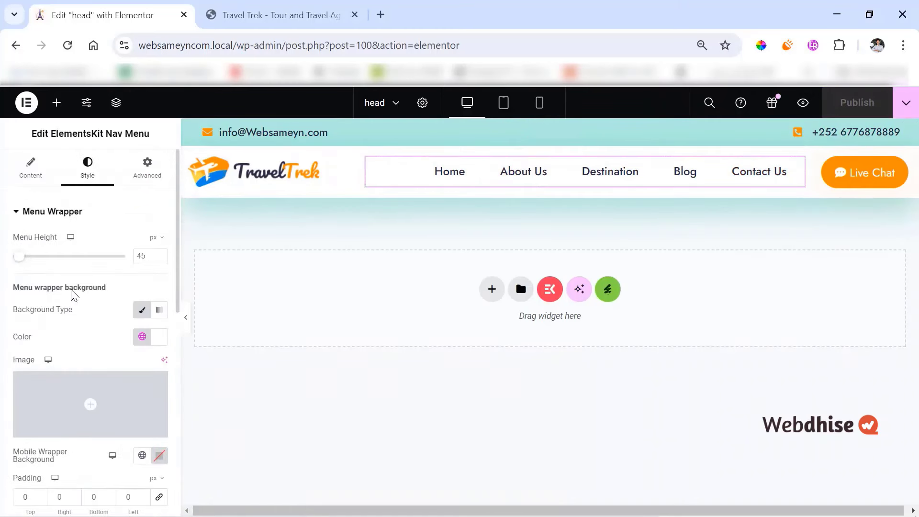
pyautogui.click(70, 219)
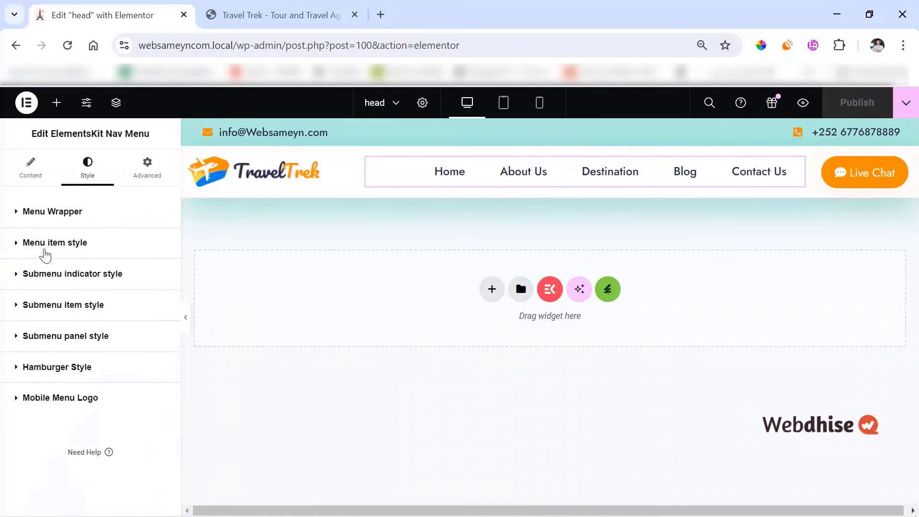
# Set the menu items' typography to 19 px Semi Bold (600) and publish the header
pyautogui.click(29, 252)
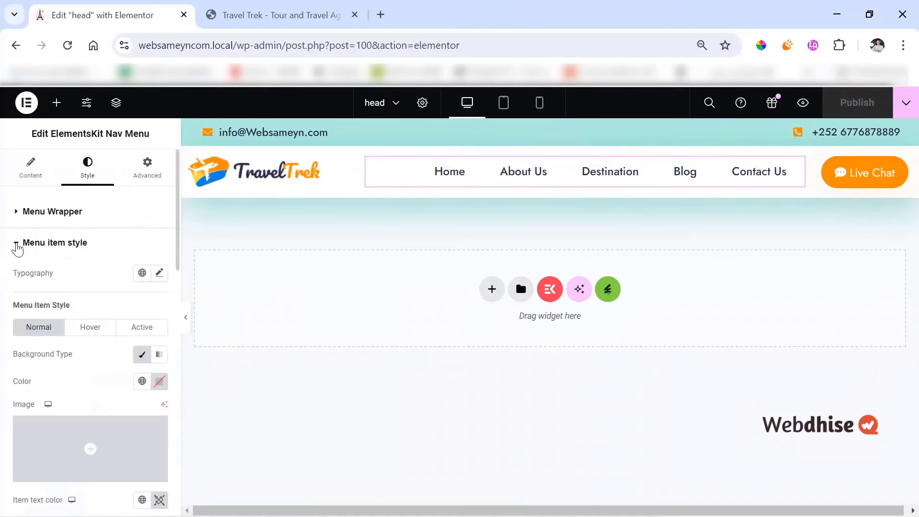
pyautogui.click(159, 274)
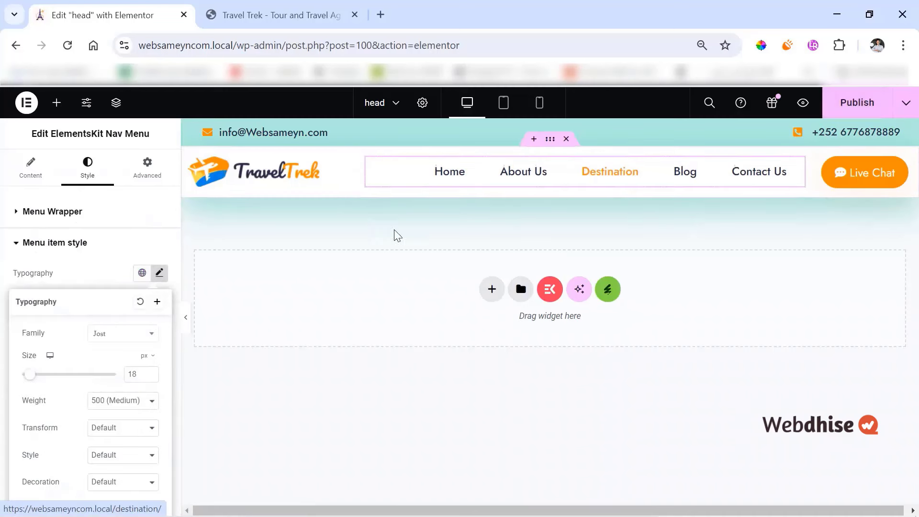
pyautogui.click(152, 374)
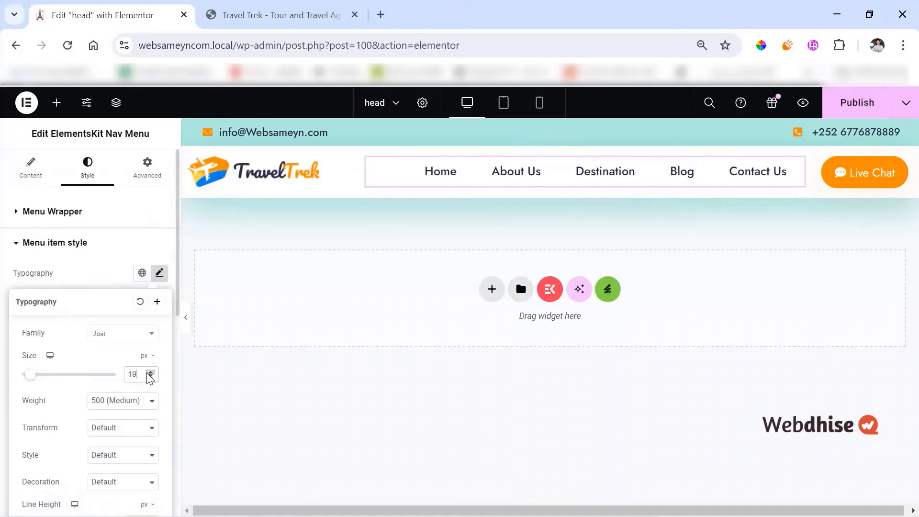
pyautogui.click(116, 408)
pyautogui.click(110, 331)
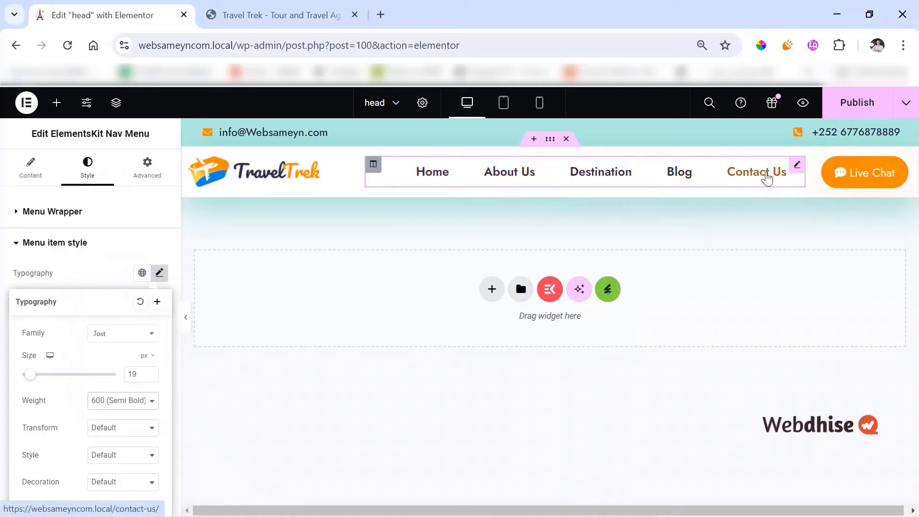
pyautogui.click(129, 245)
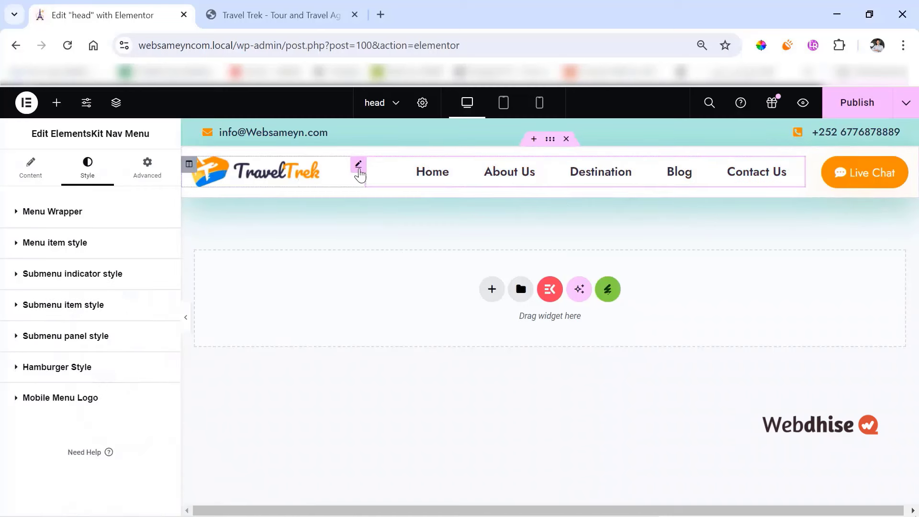
pyautogui.click(359, 164)
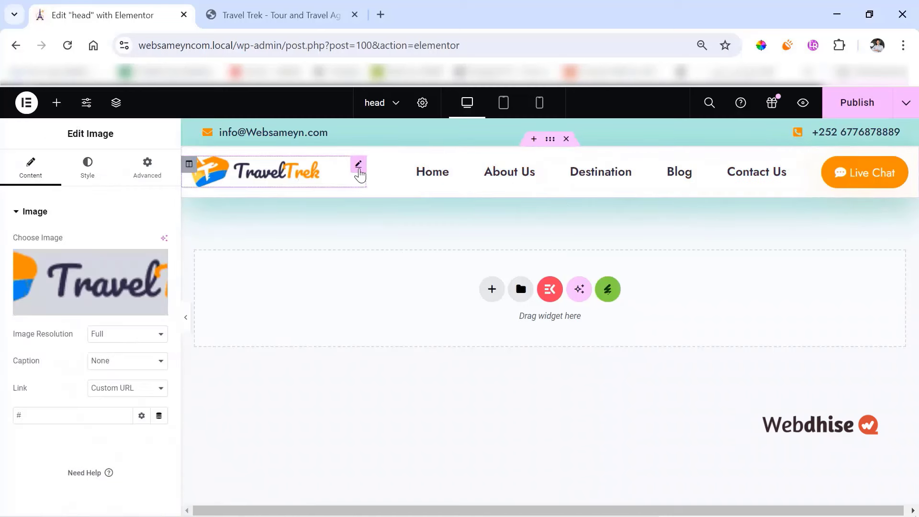
pyautogui.click(862, 115)
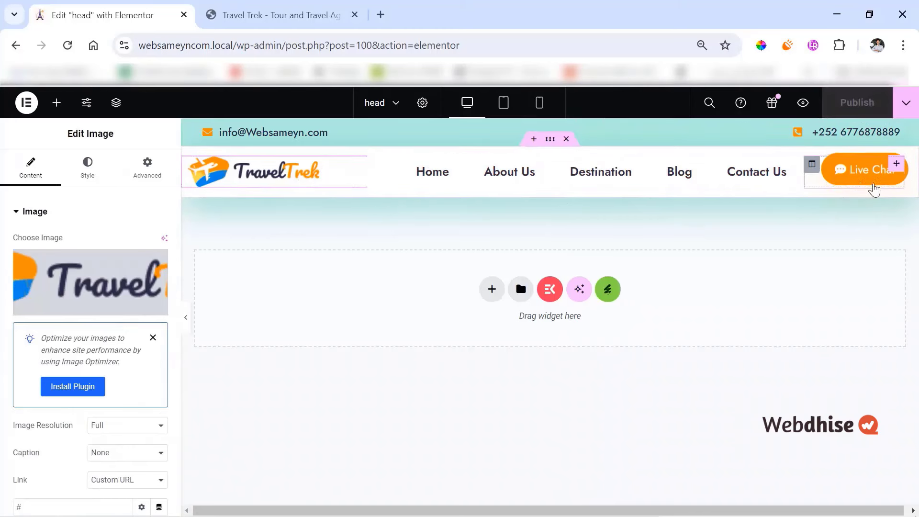
# Clear the Live Chat button's placeholder # link, leaving its Link field empty
pyautogui.click(848, 171)
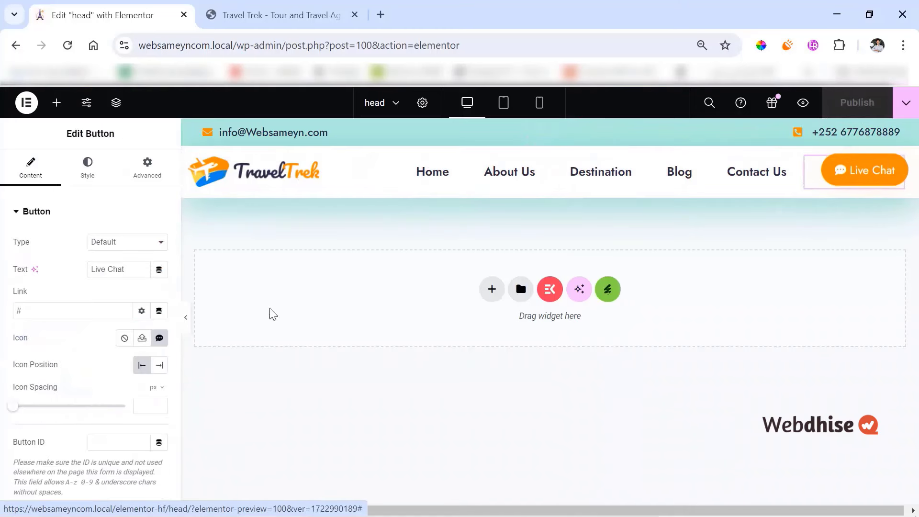
pyautogui.moveTo(128, 269); pyautogui.dragTo(85, 274)
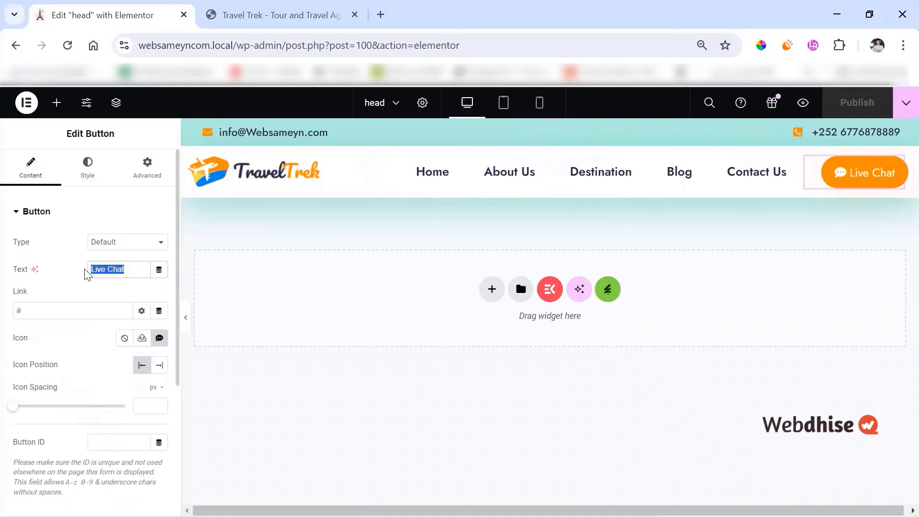
pyautogui.click(123, 266)
pyautogui.moveTo(123, 266); pyautogui.dragTo(88, 267)
pyautogui.click(90, 270)
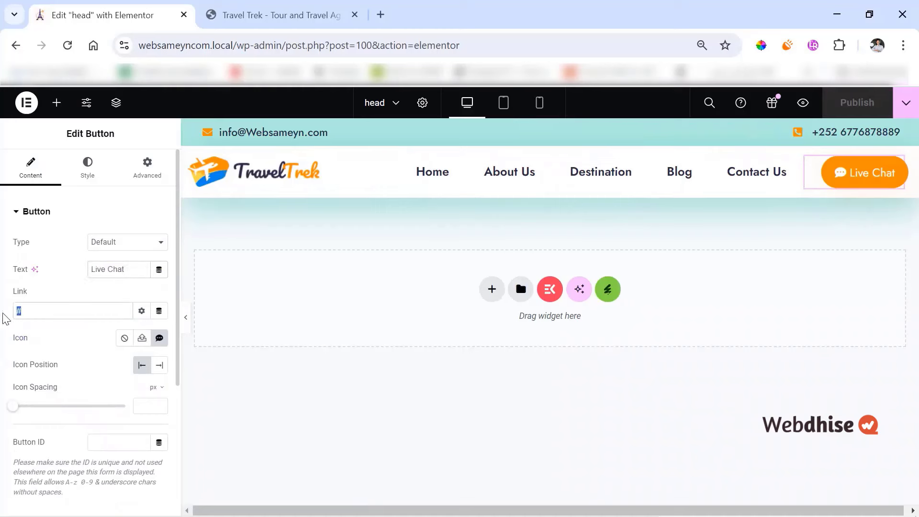
pyautogui.moveTo(127, 267); pyautogui.dragTo(93, 271)
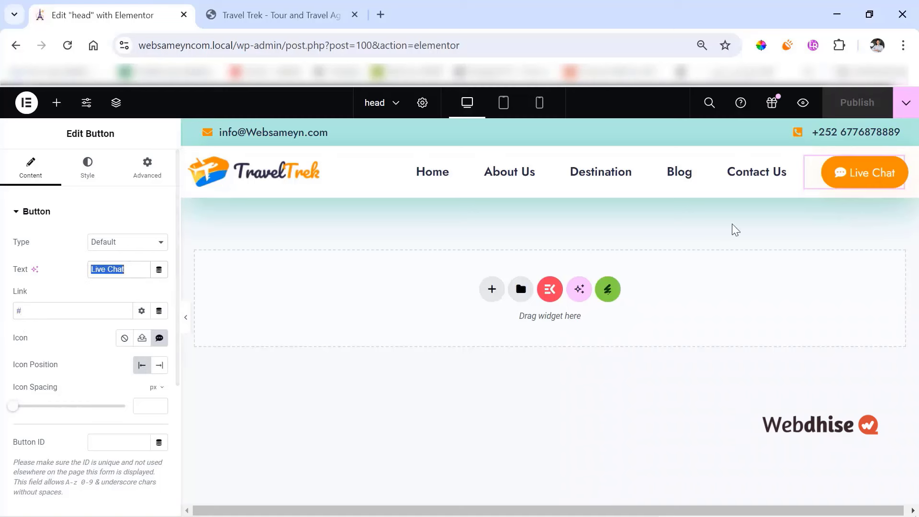
pyautogui.click(537, 263)
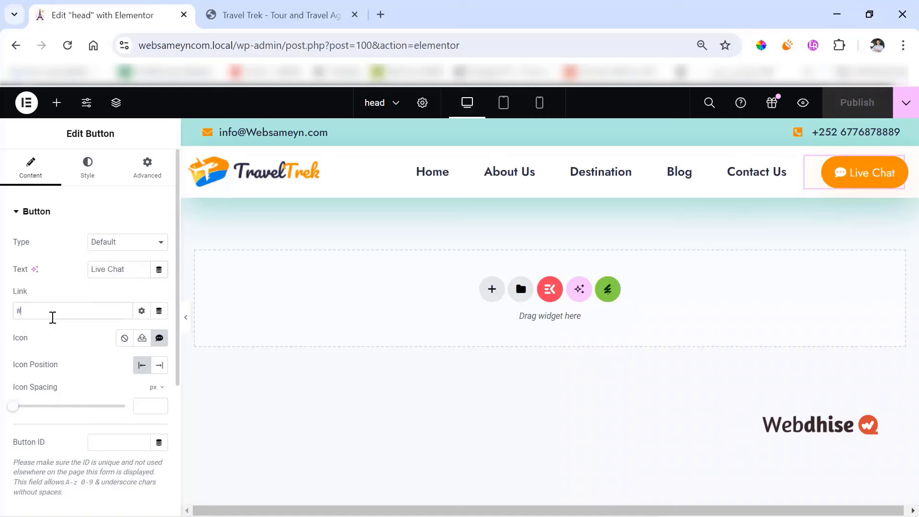
pyautogui.press('BackSpace')
pyautogui.write('wwwwwwww')
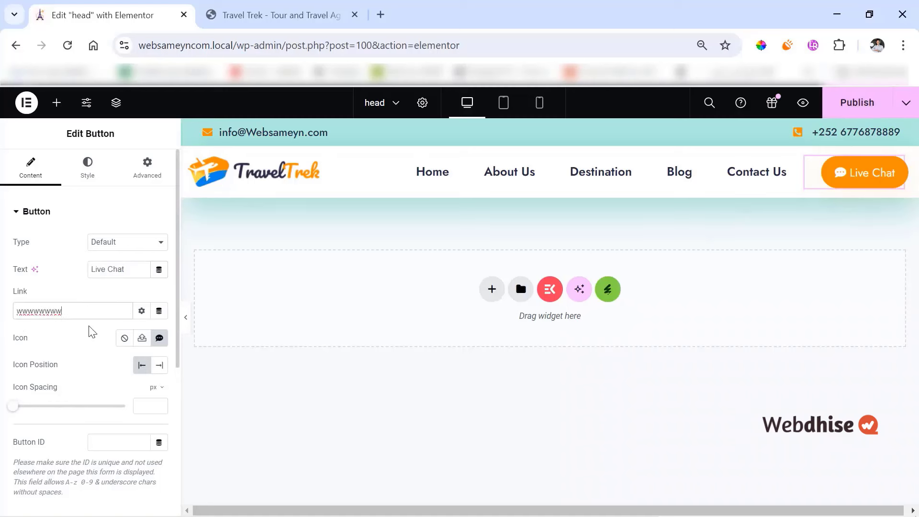
pyautogui.moveTo(78, 311); pyautogui.dragTo(3, 314)
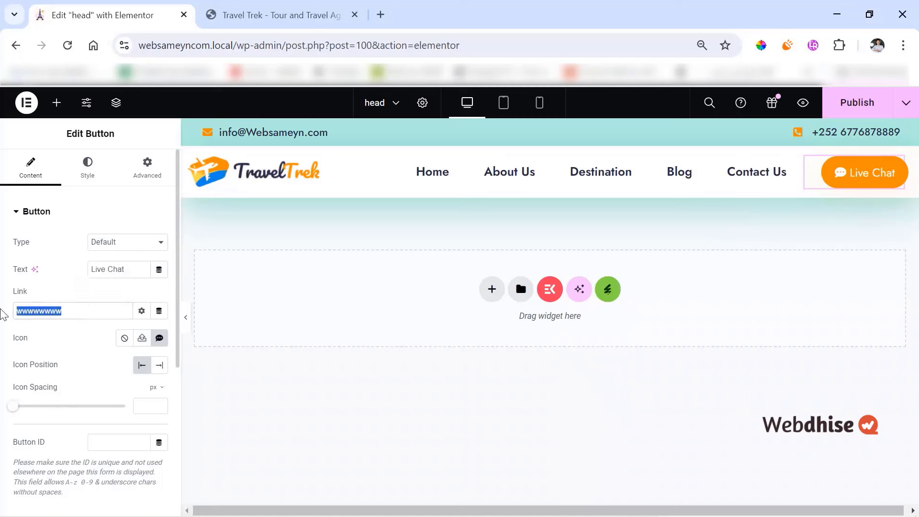
pyautogui.press('BackSpace')
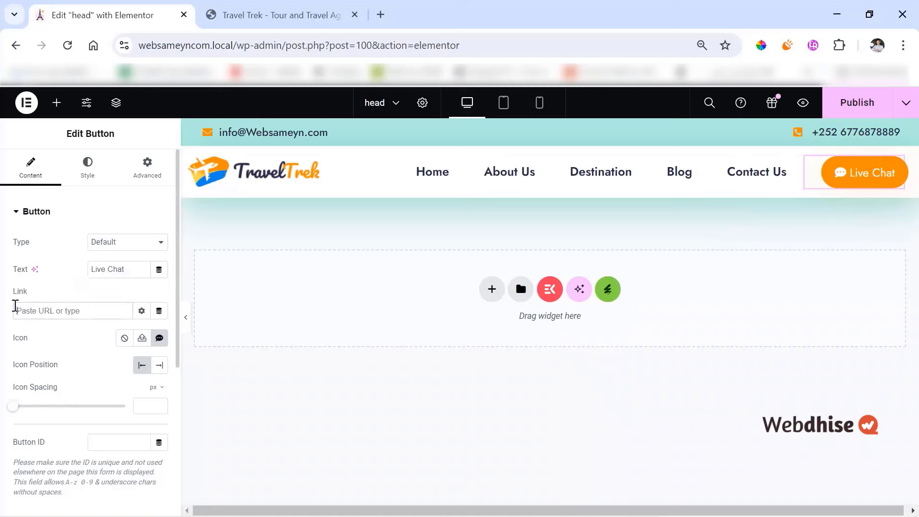
# In a new tab, go to webdhise.com and open its Contact Us page
pyautogui.click(380, 14)
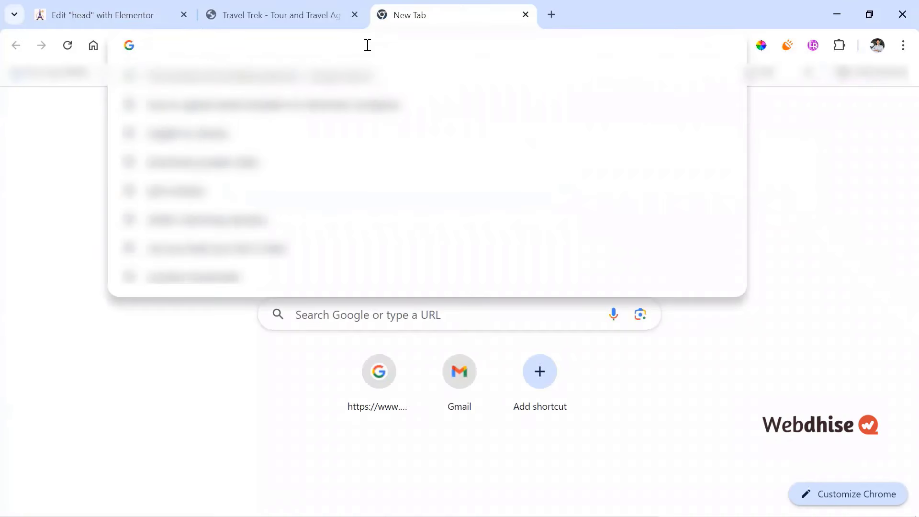
pyautogui.write('we')
pyautogui.press('Return')
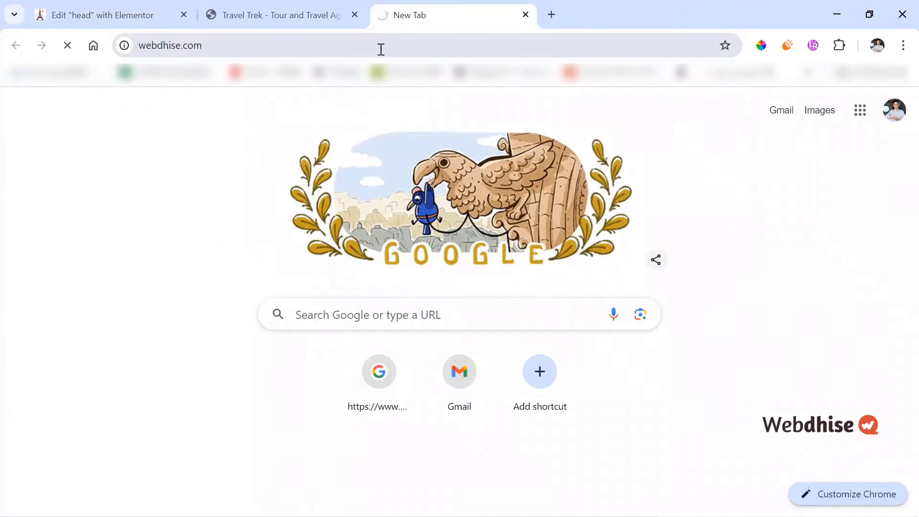
pyautogui.scroll(-1, 744, 194)
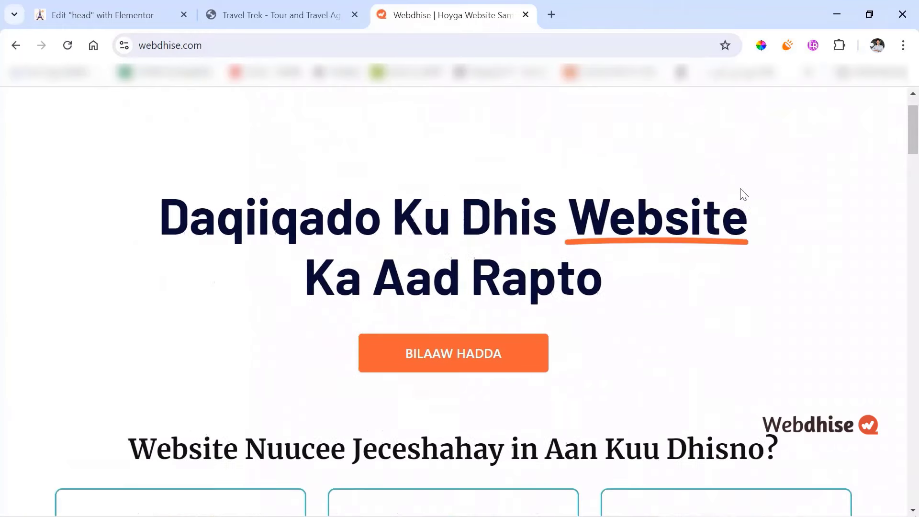
pyautogui.scroll(1, 744, 194)
pyautogui.moveTo(636, 129)
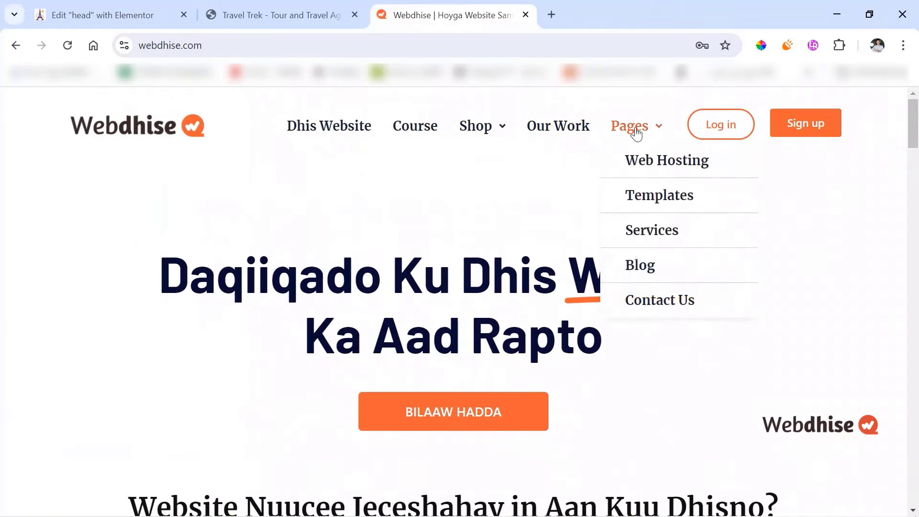
pyautogui.click(671, 309)
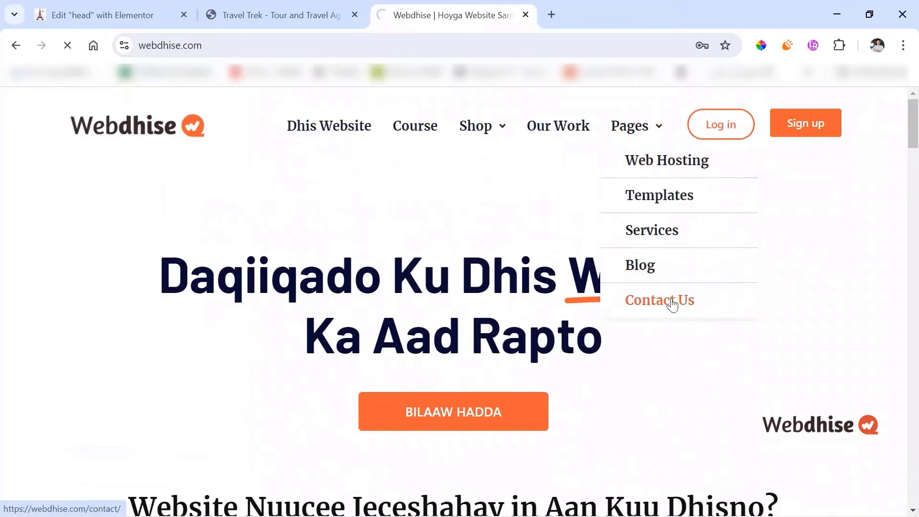
pyautogui.scroll(-3, 543, 355)
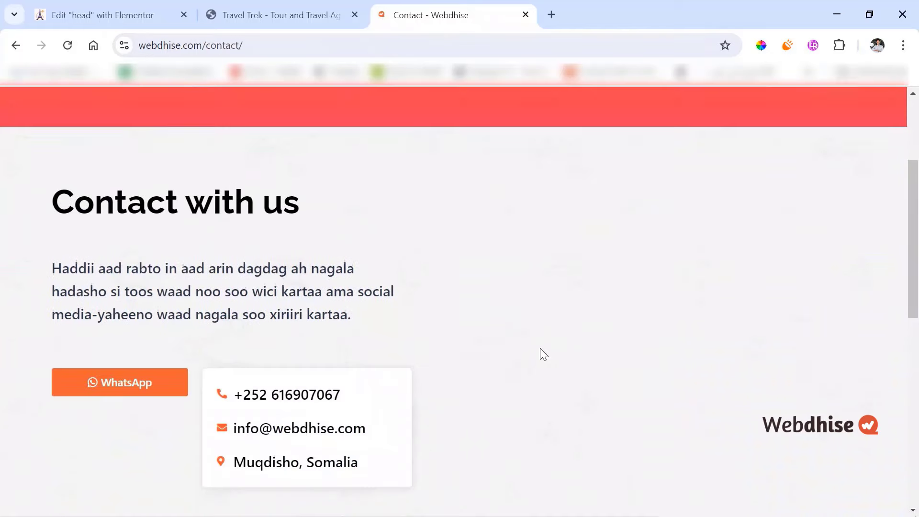
pyautogui.scroll(-2, 536, 351)
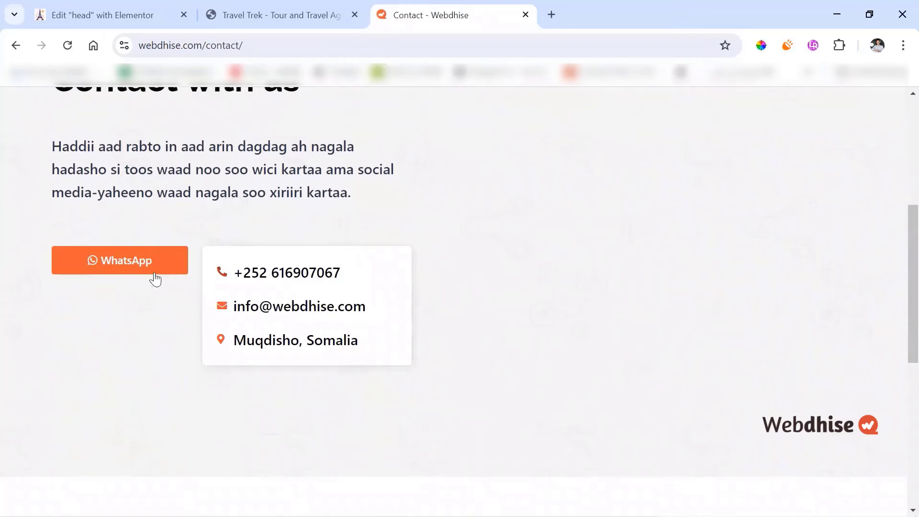
# Open the WhatsApp chat link, copy its page address, and return to Elementor
pyautogui.click(97, 268)
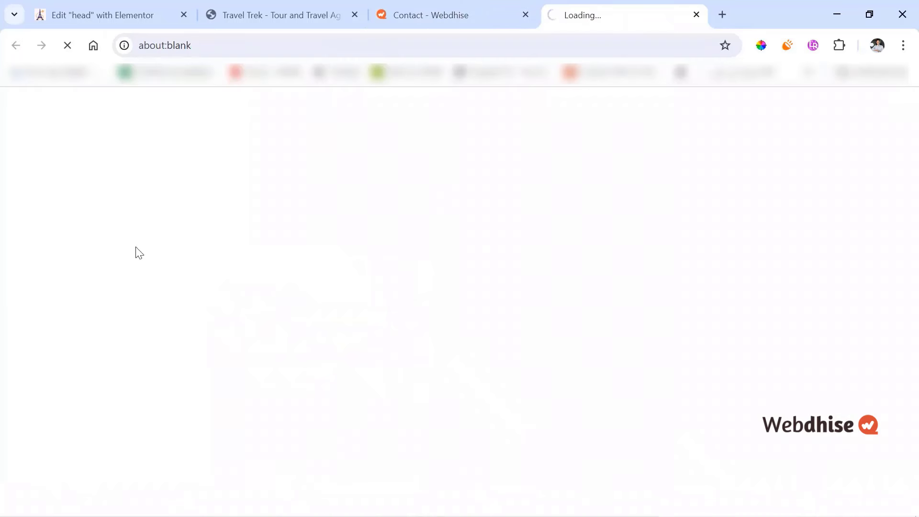
pyautogui.click(471, 53)
pyautogui.rightClick(471, 55)
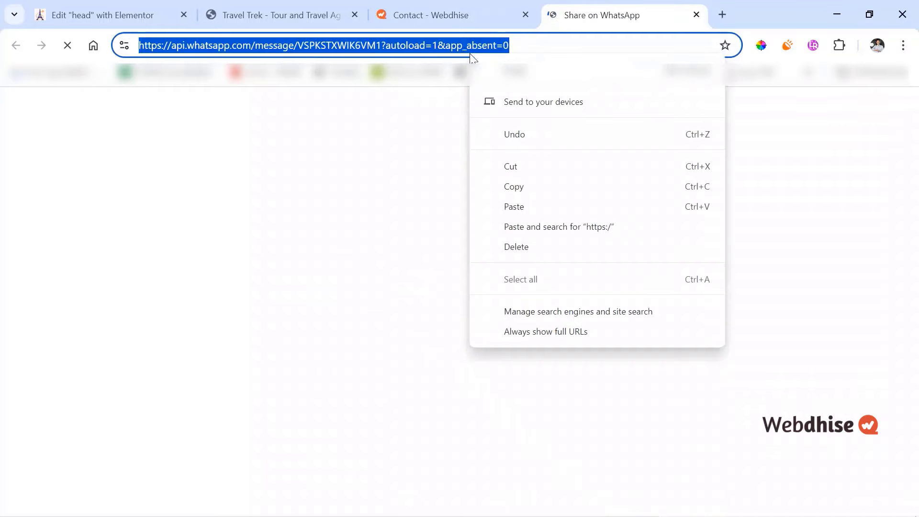
pyautogui.click(538, 187)
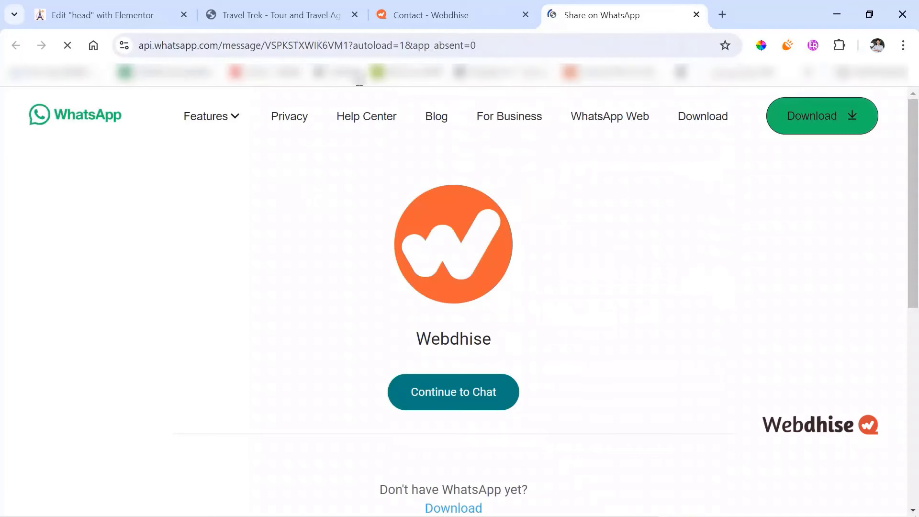
pyautogui.click(96, 11)
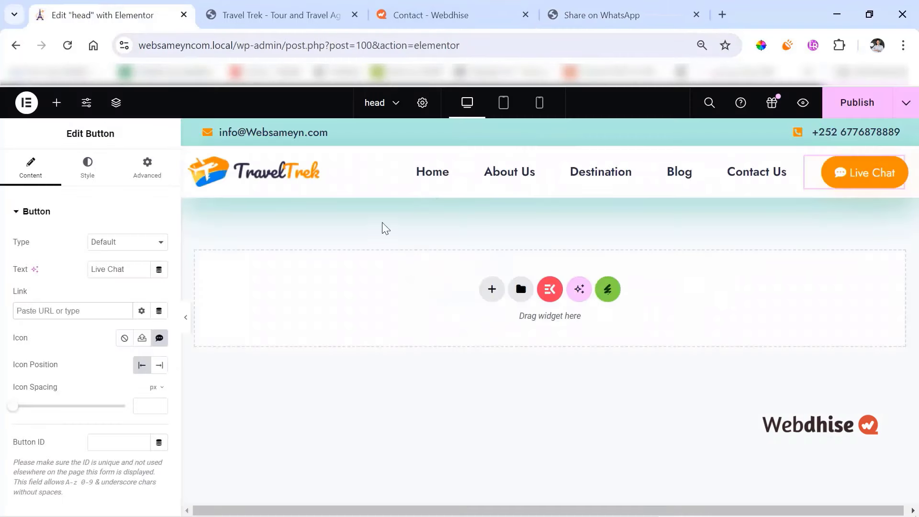
# Paste the WhatsApp chat address into the Live Chat button's Link and publish
pyautogui.rightClick(67, 312)
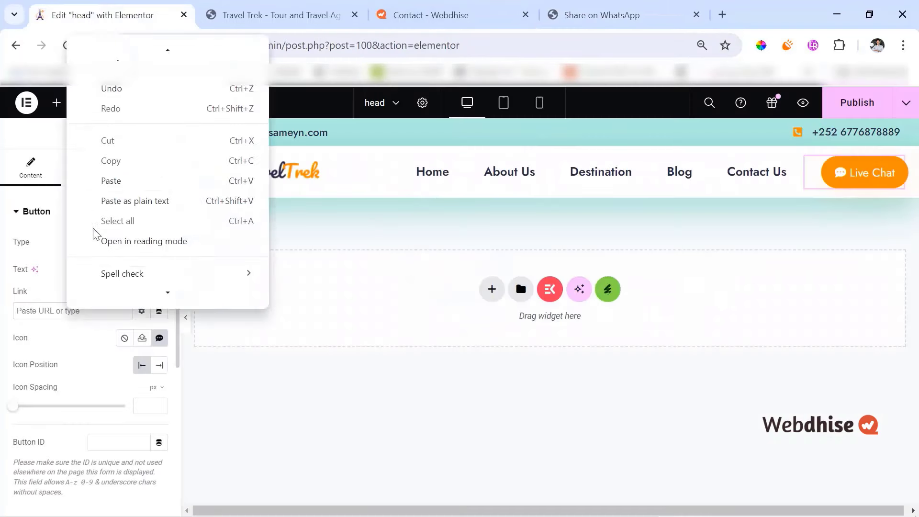
pyautogui.click(113, 180)
pyautogui.moveTo(102, 312); pyautogui.dragTo(5, 317)
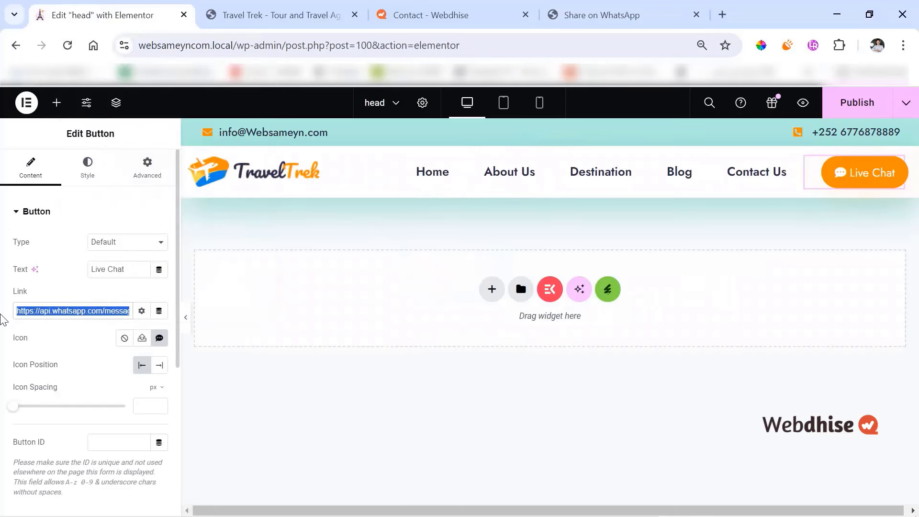
pyautogui.click(66, 311)
pyautogui.click(850, 112)
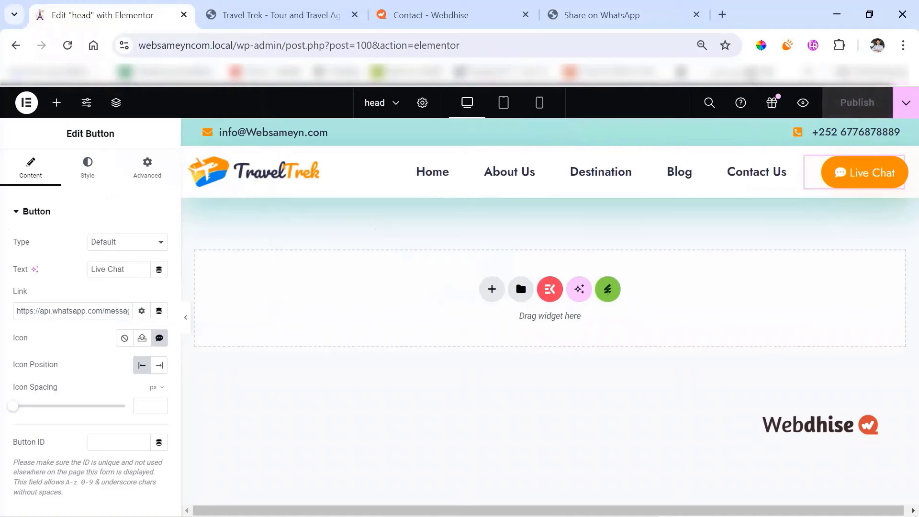
# Close extra tabs, preview the header, and check that Live Chat opens WhatsApp
pyautogui.click(697, 15)
pyautogui.click(525, 15)
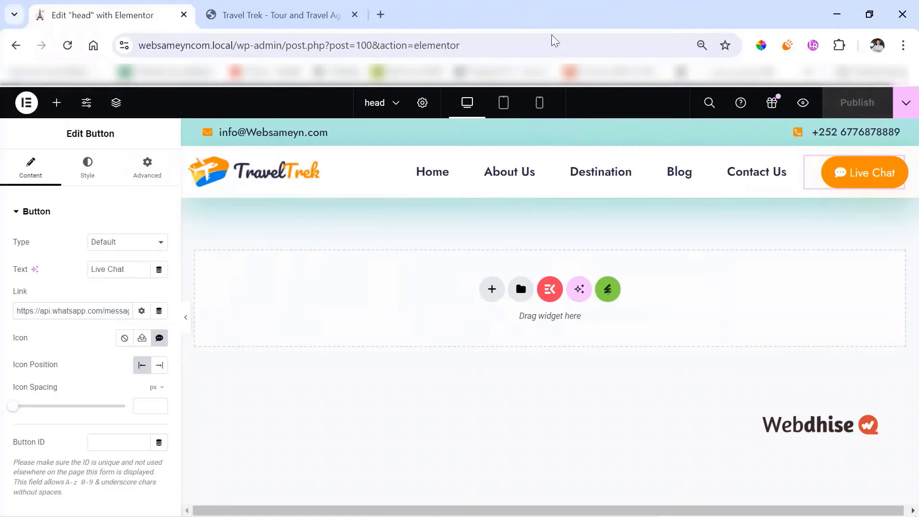
pyautogui.click(803, 103)
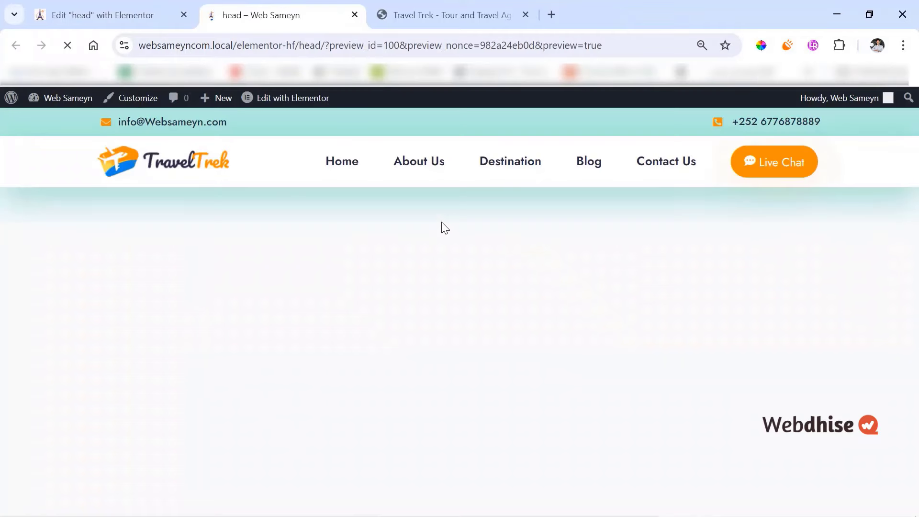
pyautogui.click(768, 168)
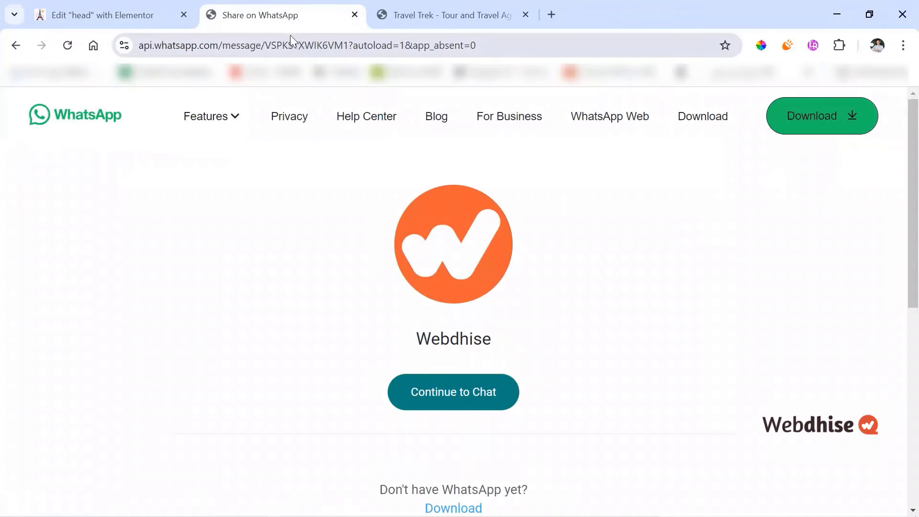
pyautogui.click(132, 20)
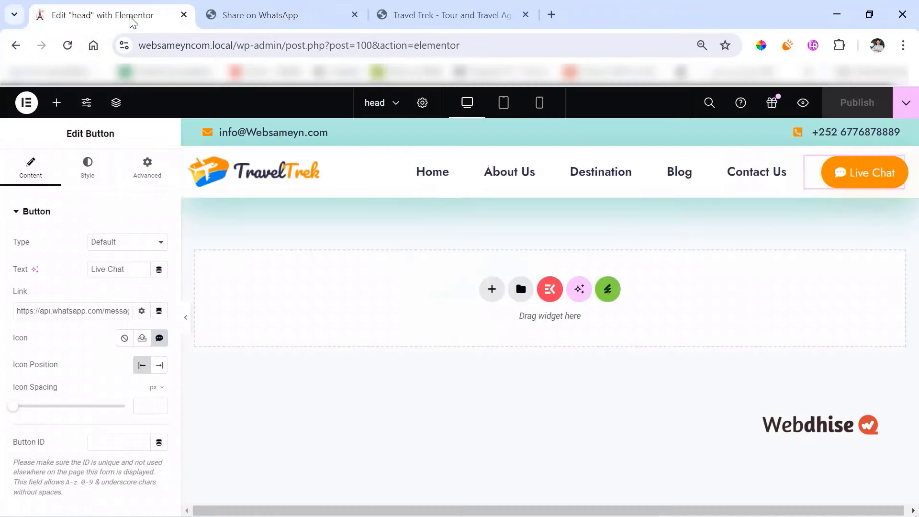
pyautogui.click(319, 20)
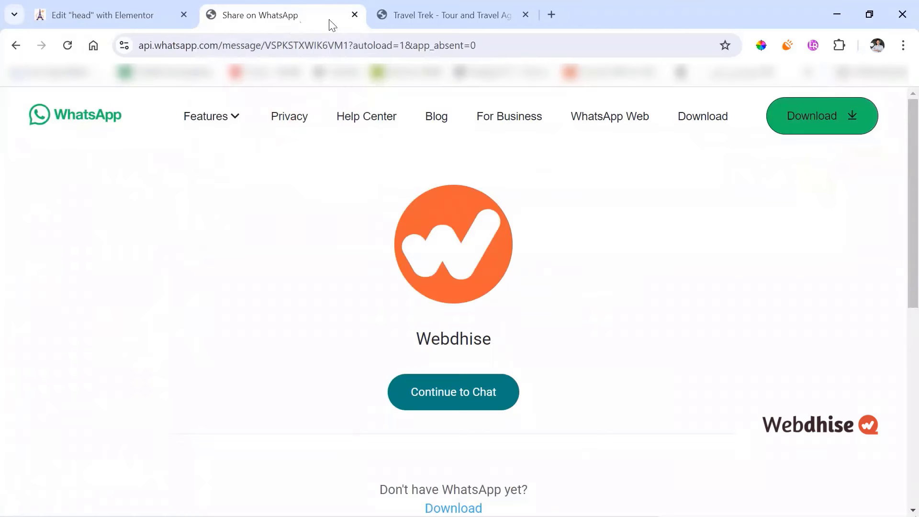
pyautogui.click(355, 15)
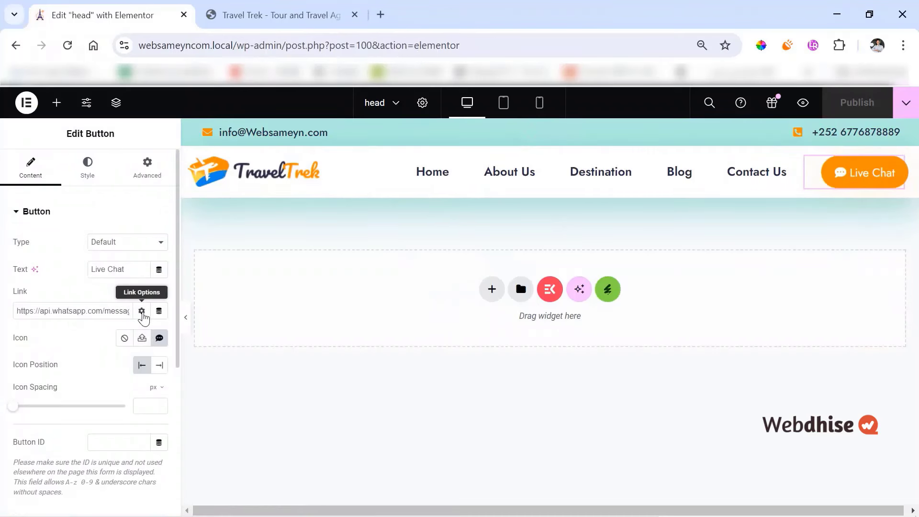
# Set the Live Chat link to open in a new window and publish
pyautogui.click(141, 312)
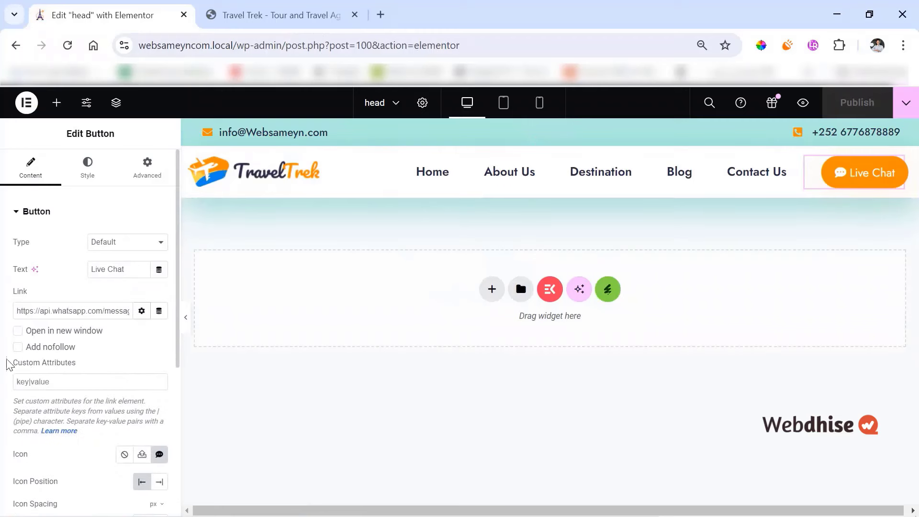
pyautogui.click(18, 330)
pyautogui.scroll(-2, 22, 339)
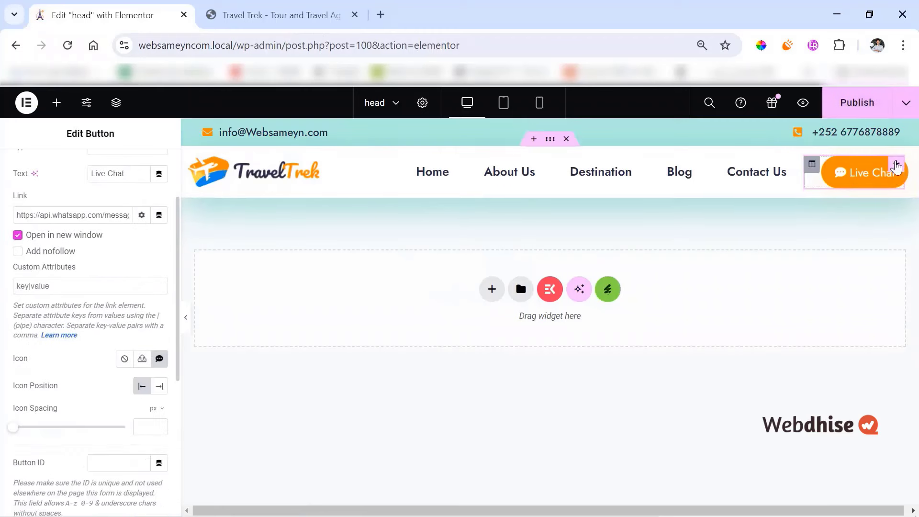
pyautogui.click(857, 108)
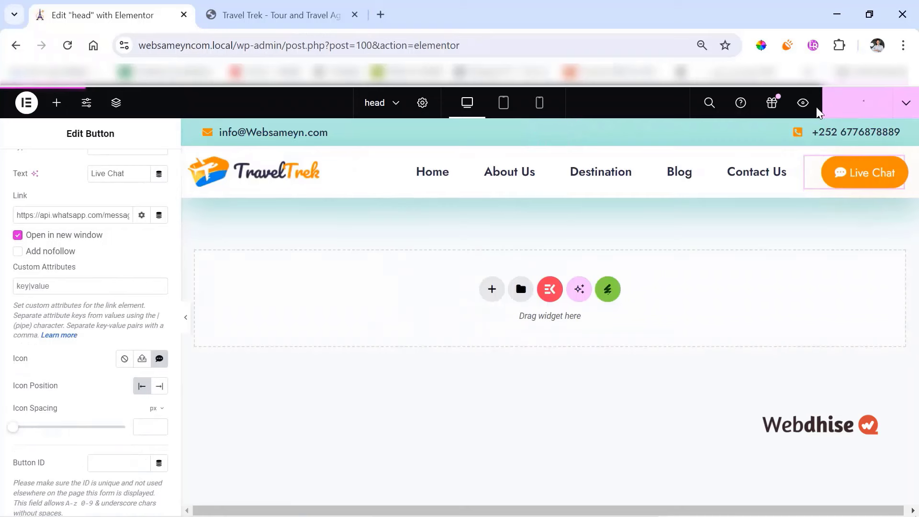
# Preview the header, confirm Live Chat leads to WhatsApp, then close the test tabs
pyautogui.click(803, 104)
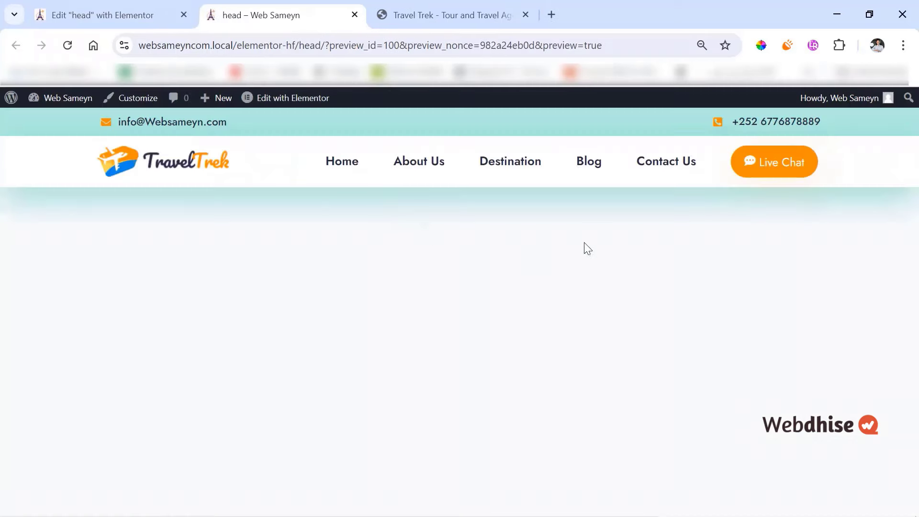
pyautogui.click(764, 164)
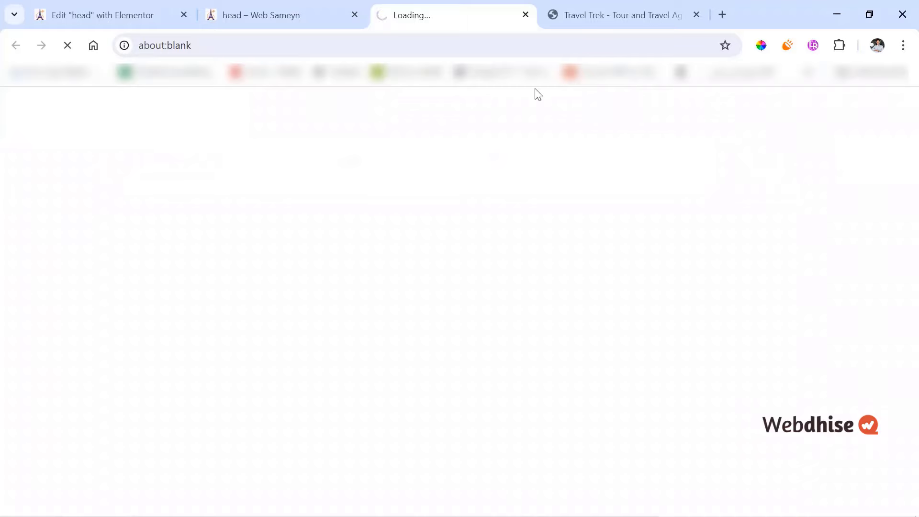
pyautogui.scroll(-2, 484, 326)
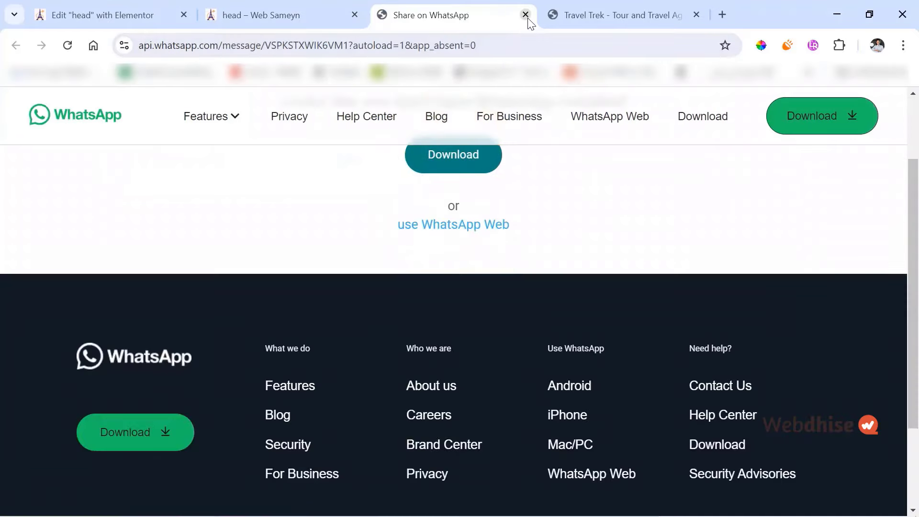
pyautogui.click(526, 15)
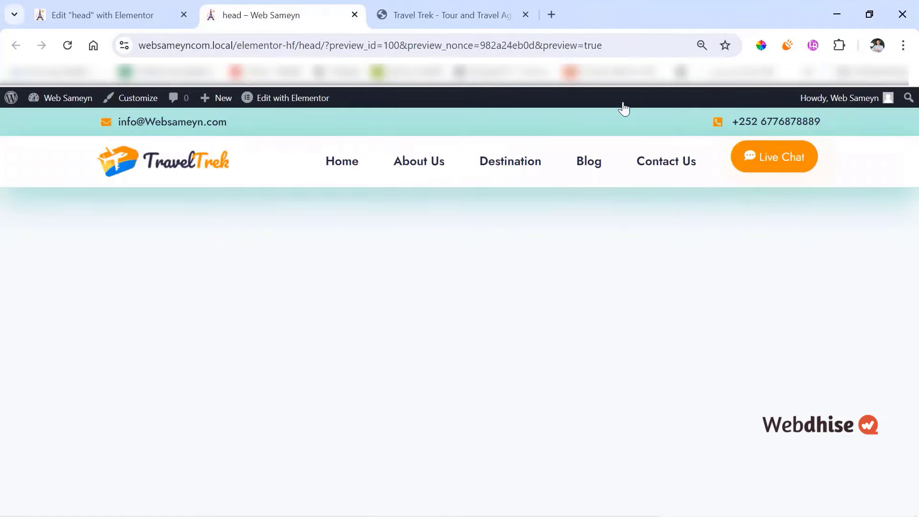
pyautogui.click(158, 9)
pyautogui.click(355, 15)
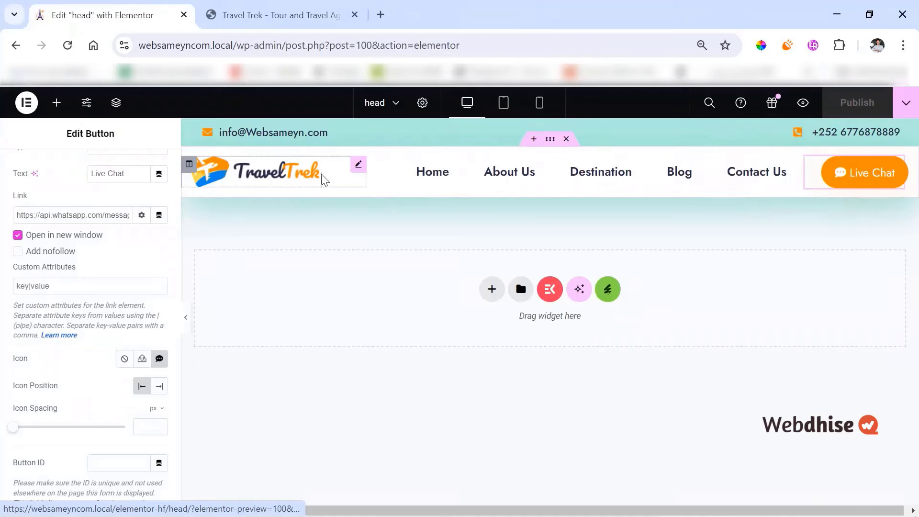
# Open the WEBSAMEYN logo PNG from Downloads in Windows Photos for editing
pyautogui.moveTo(407, 515)
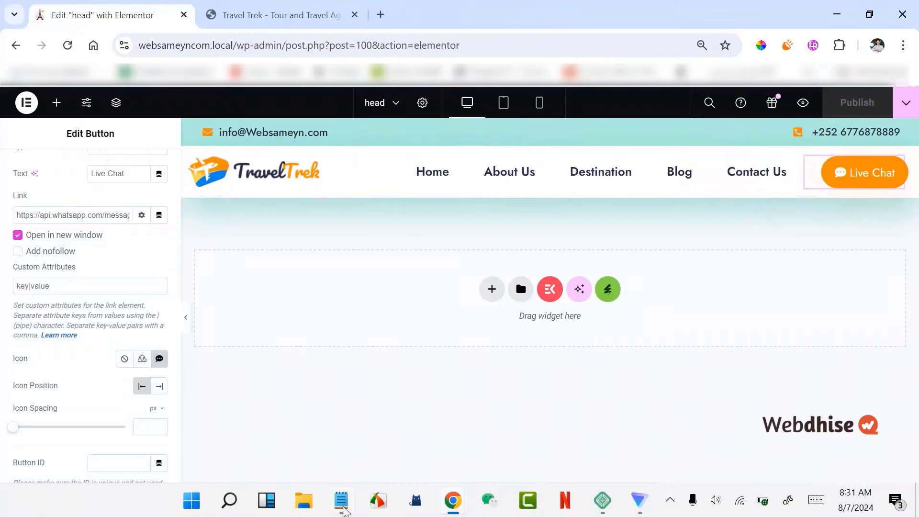
pyautogui.click(313, 510)
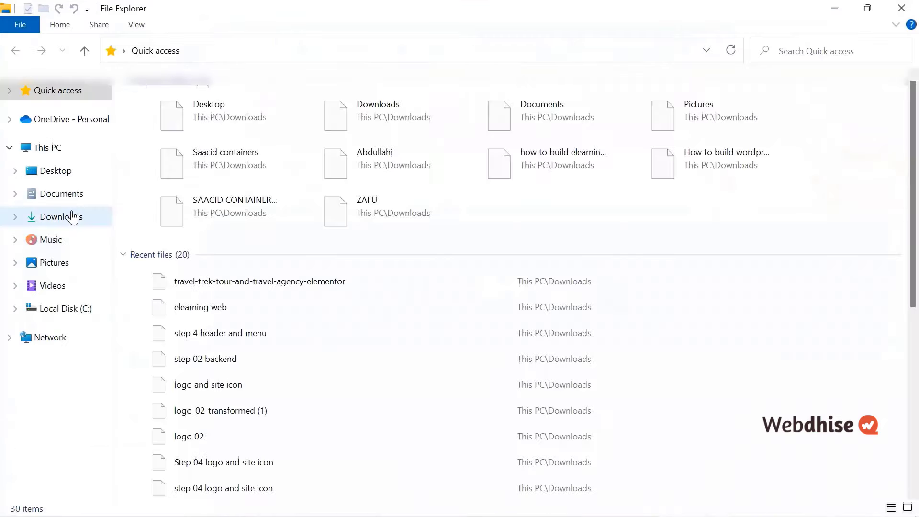
pyautogui.click(72, 216)
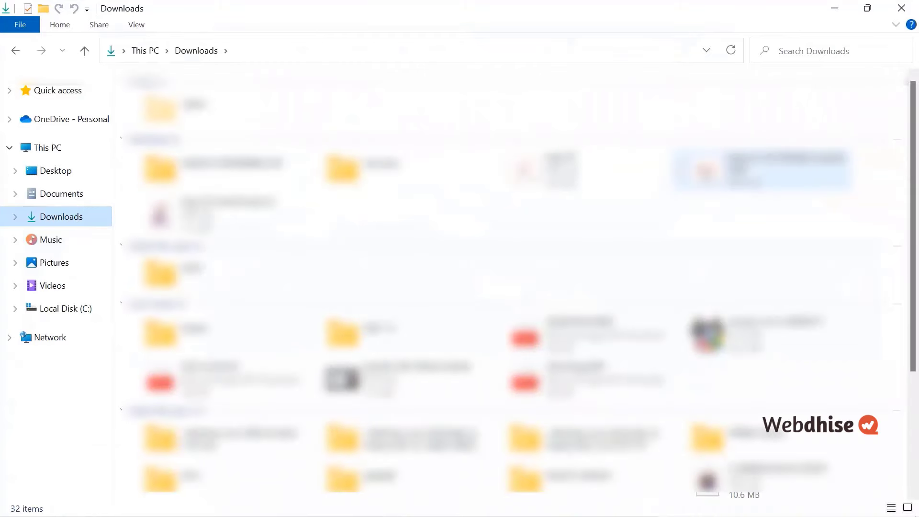
pyautogui.doubleClick(740, 171)
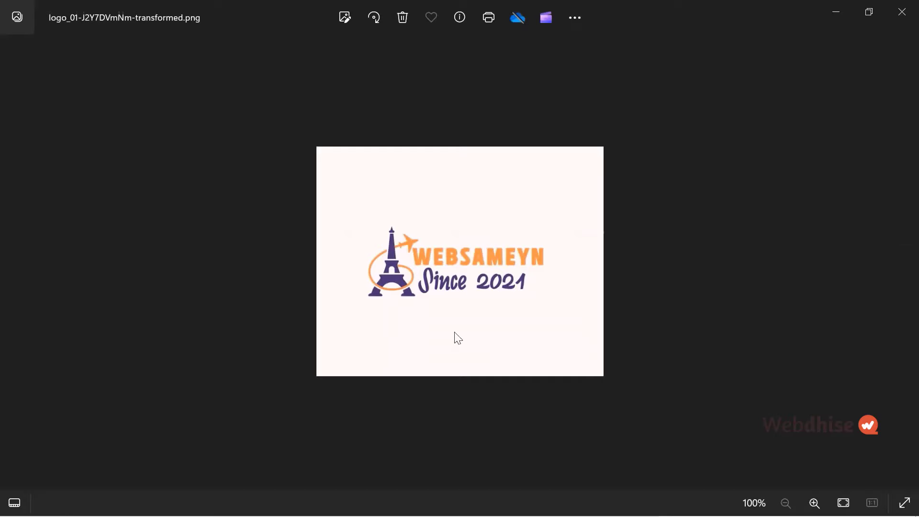
pyautogui.click(343, 19)
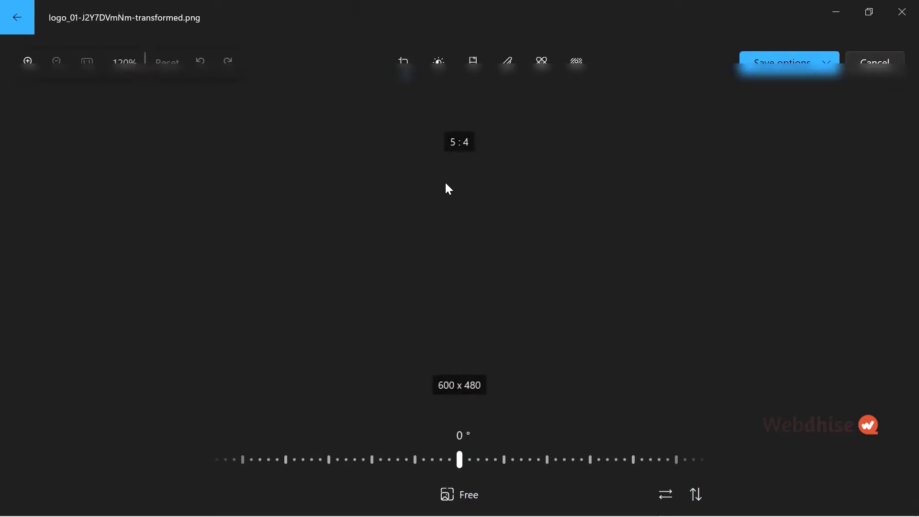
# Crop the logo from 600 x 480 to 387 x 154 and save over the original
pyautogui.moveTo(458, 118); pyautogui.dragTo(472, 216)
pyautogui.moveTo(464, 398); pyautogui.dragTo(465, 270)
pyautogui.moveTo(891, 249); pyautogui.dragTo(713, 265)
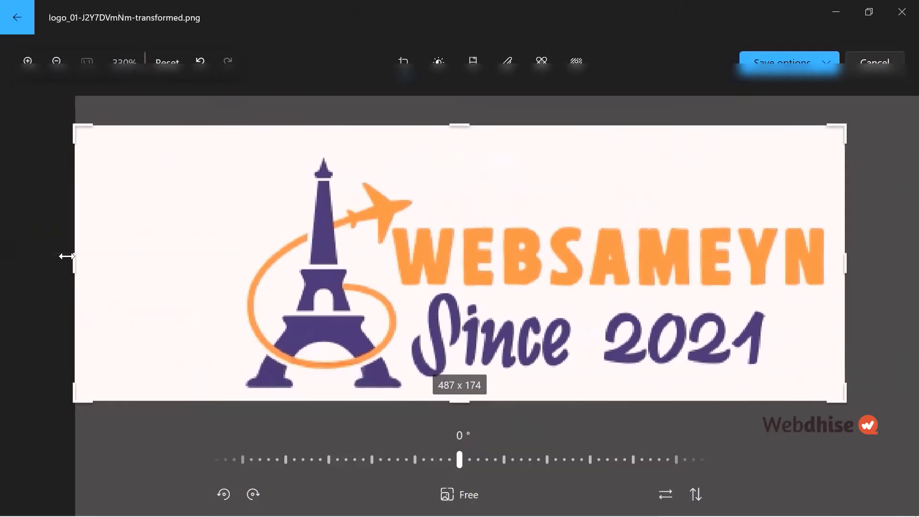
pyautogui.moveTo(67, 256); pyautogui.dragTo(225, 263)
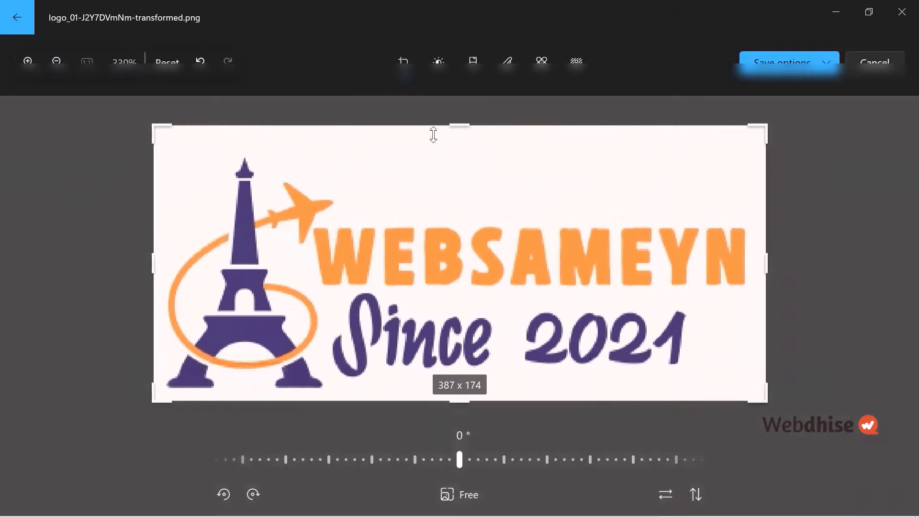
pyautogui.moveTo(433, 132); pyautogui.dragTo(457, 144)
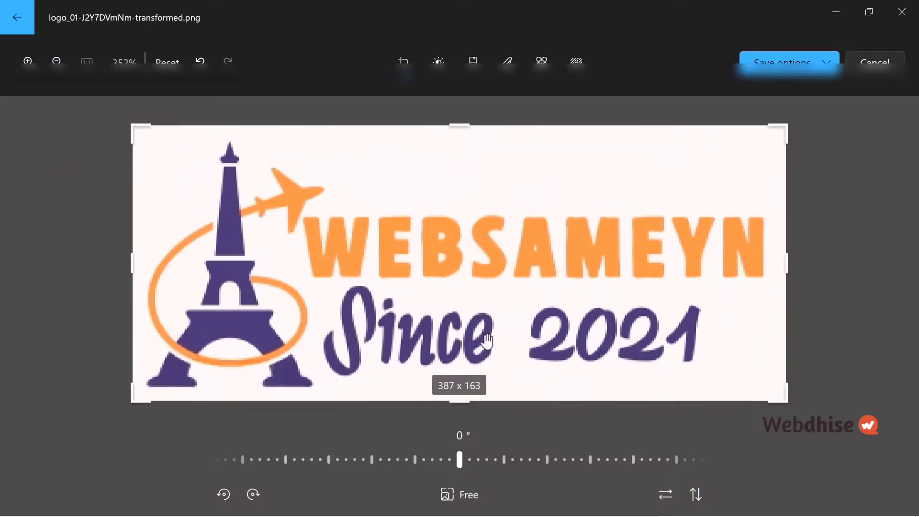
pyautogui.moveTo(462, 401); pyautogui.dragTo(466, 390)
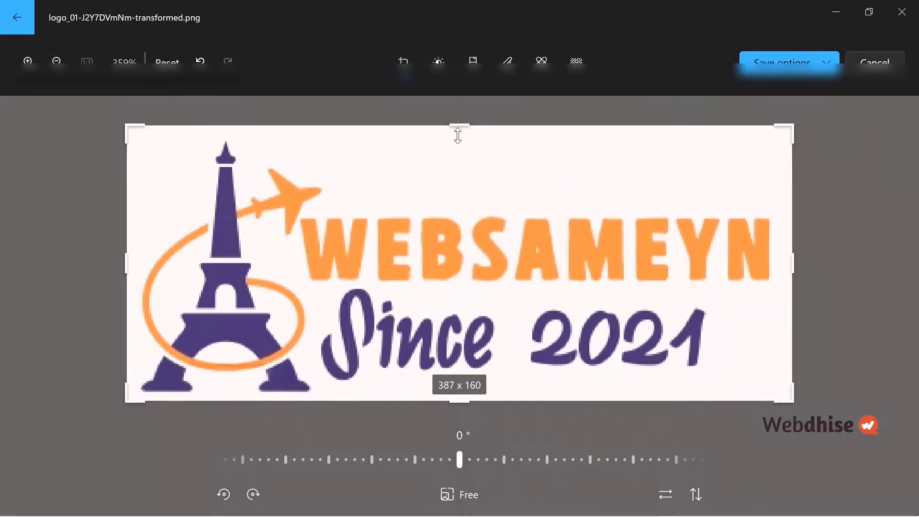
pyautogui.moveTo(458, 131); pyautogui.dragTo(458, 138)
pyautogui.click(783, 64)
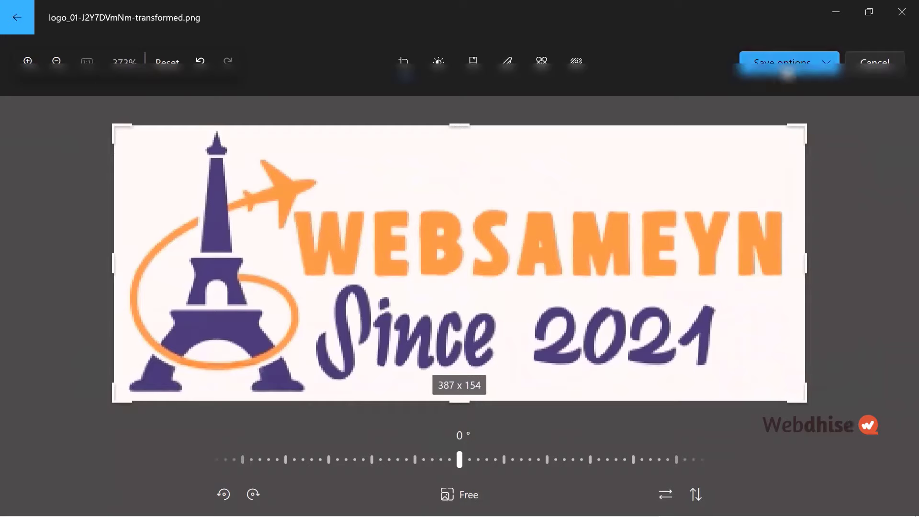
pyautogui.click(773, 113)
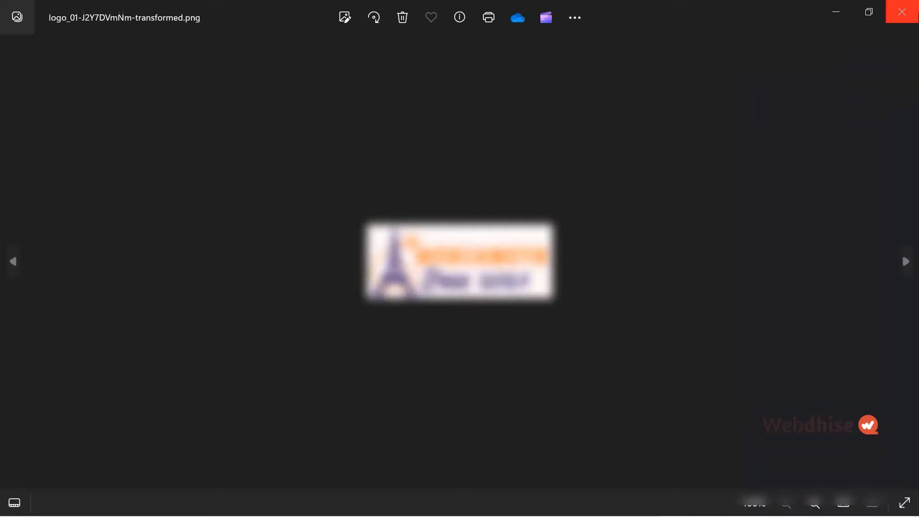
pyautogui.click(917, 16)
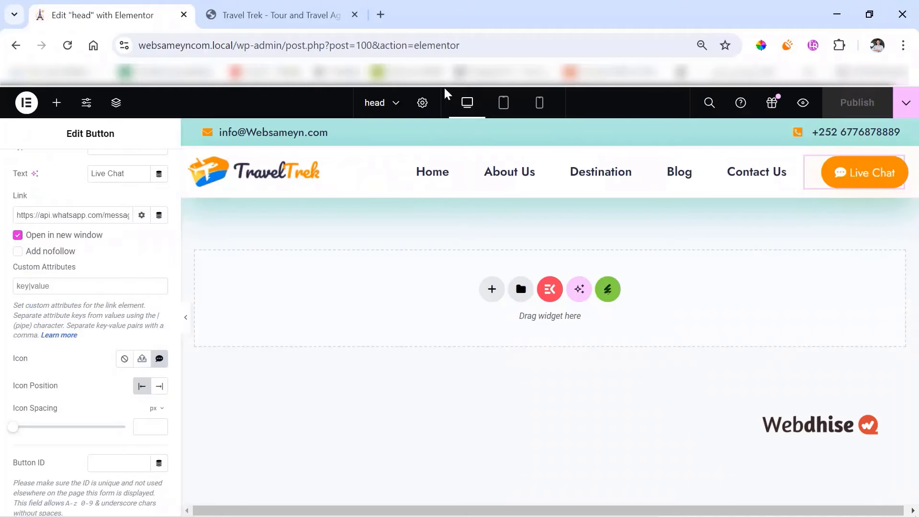
pyautogui.click(342, 177)
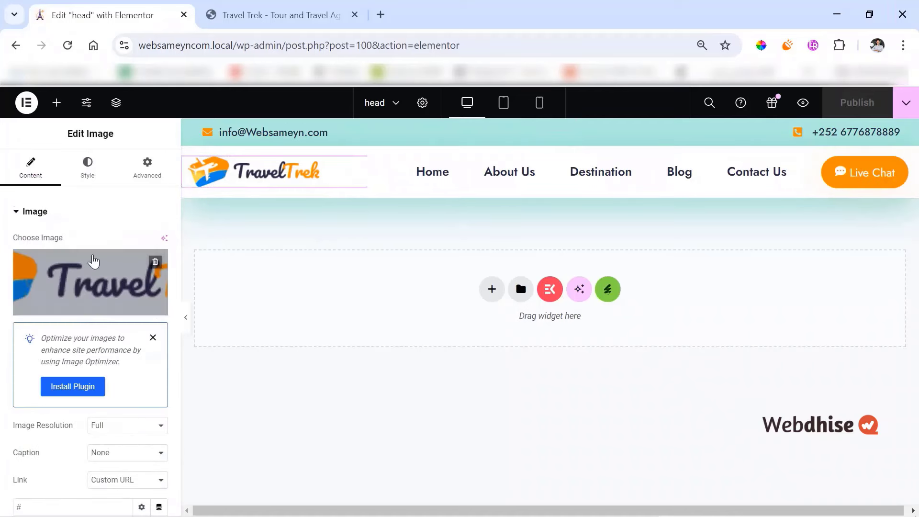
# Upload the cropped WEBSAMEYN logo from Downloads and use it as the header logo image
pyautogui.click(93, 278)
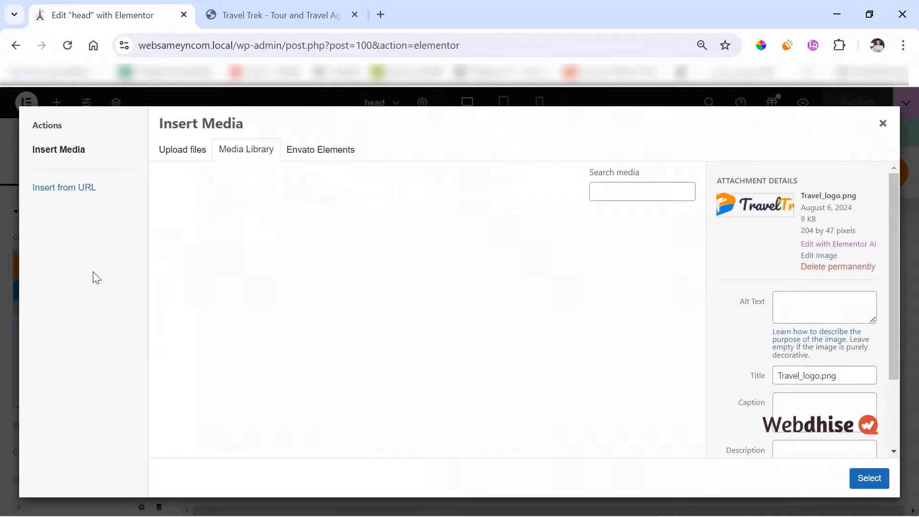
pyautogui.click(181, 151)
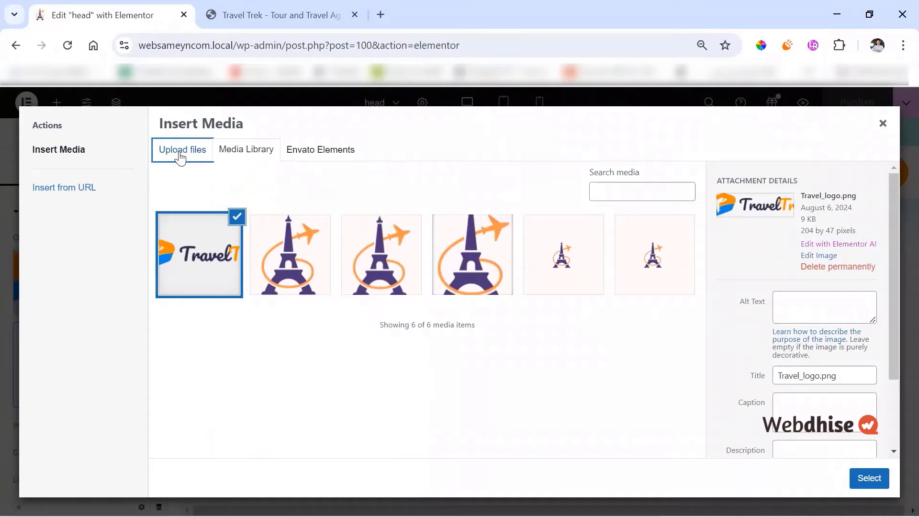
pyautogui.click(524, 318)
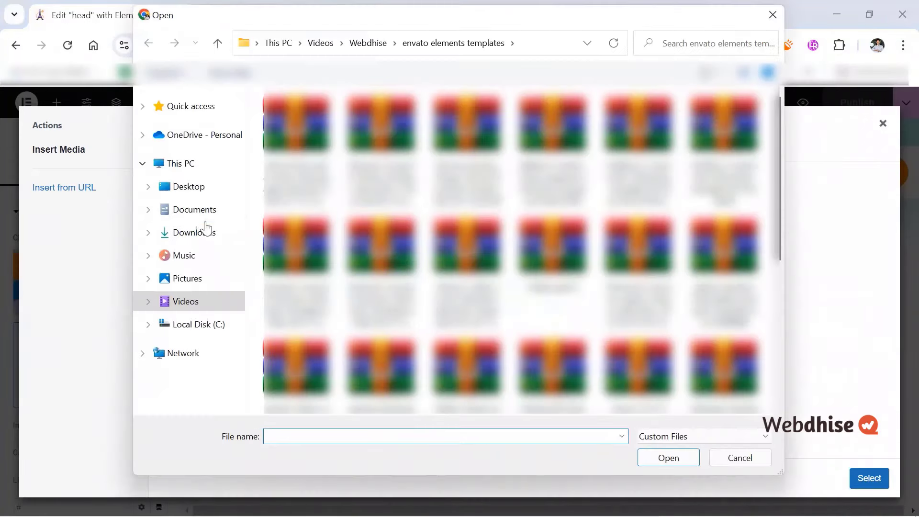
pyautogui.click(206, 232)
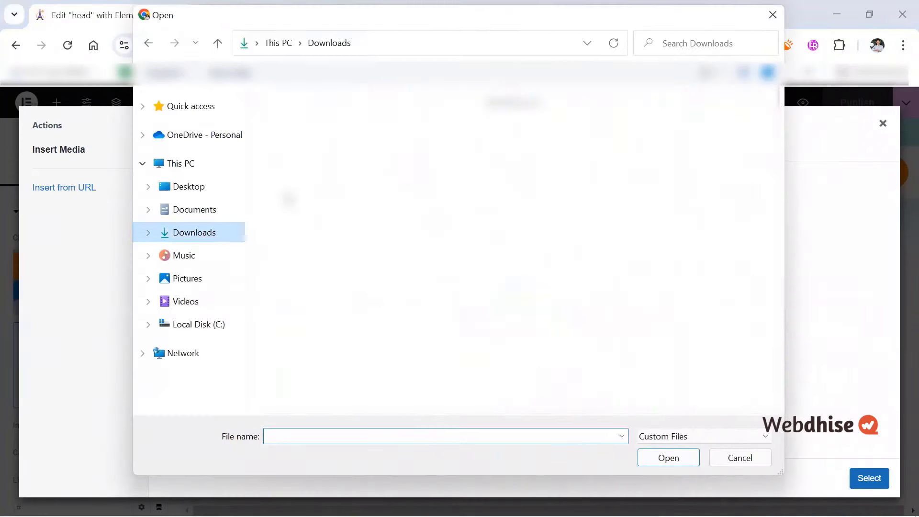
pyautogui.click(286, 148)
pyautogui.press('Return')
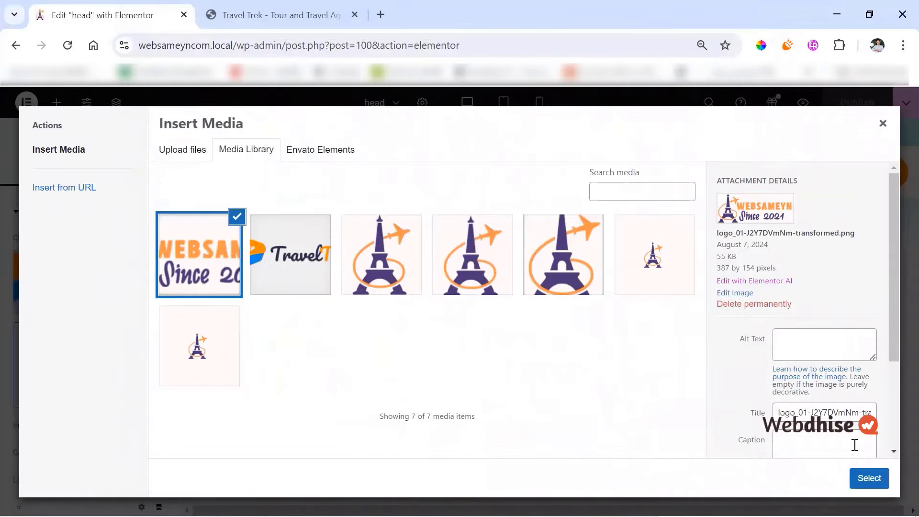
pyautogui.click(871, 479)
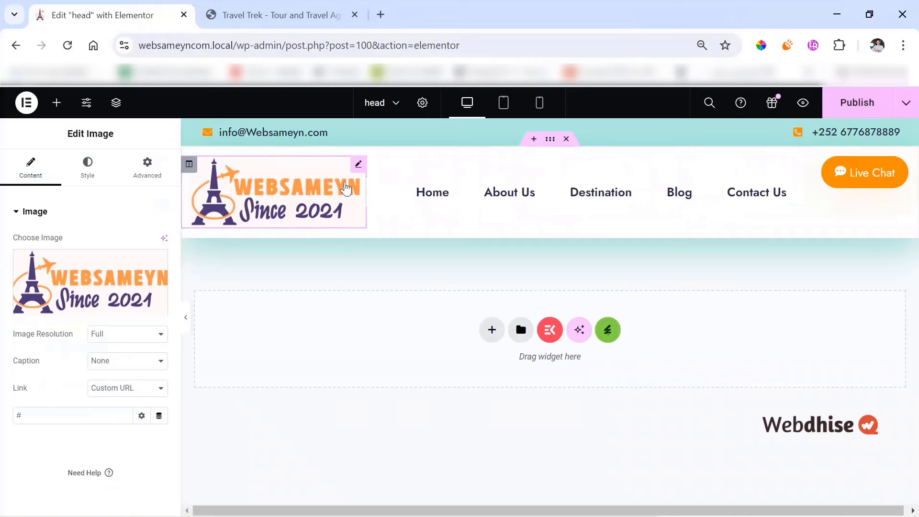
# Try logo widths of 56% and 58% while previewing, then settle on 57%
pyautogui.click(87, 167)
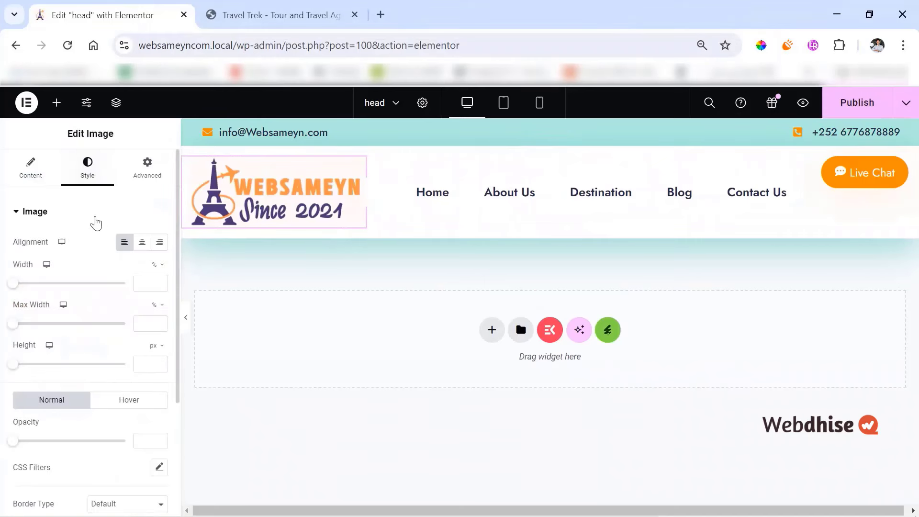
pyautogui.moveTo(13, 283); pyautogui.dragTo(65, 286)
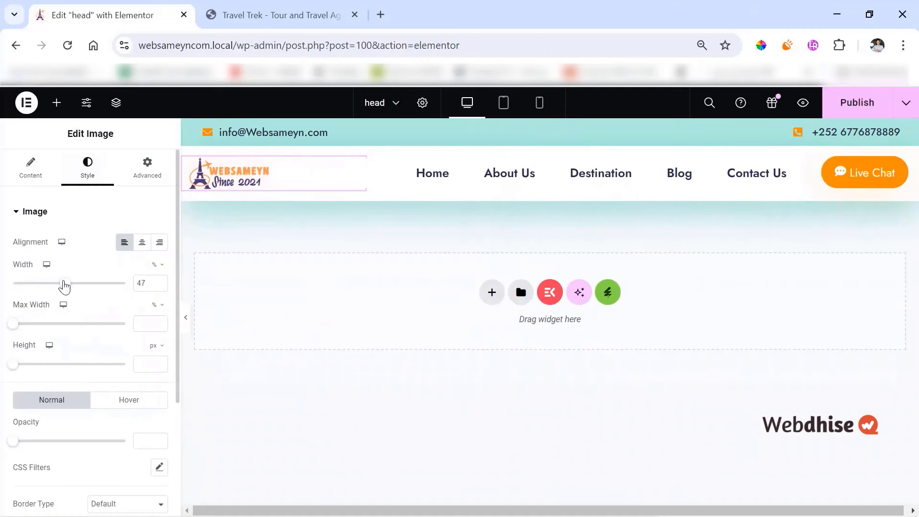
pyautogui.click(186, 318)
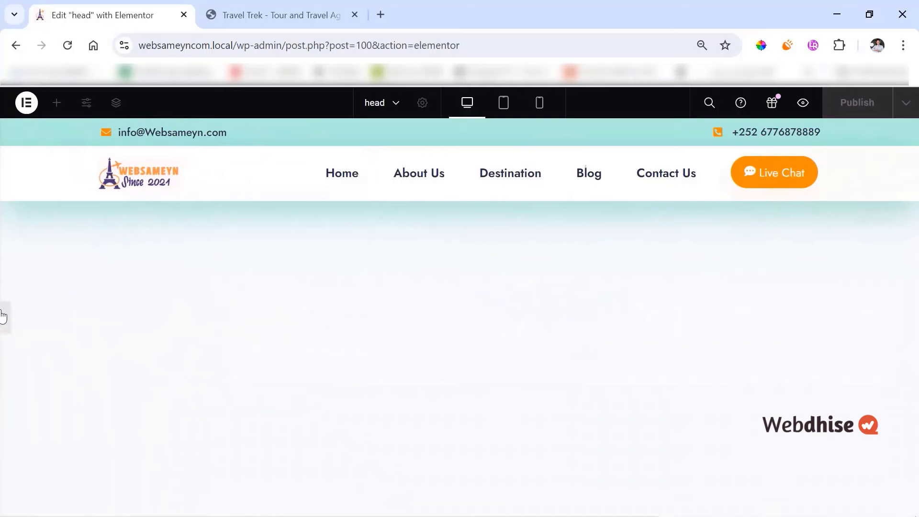
pyautogui.click(2, 316)
pyautogui.moveTo(67, 286); pyautogui.dragTo(79, 286)
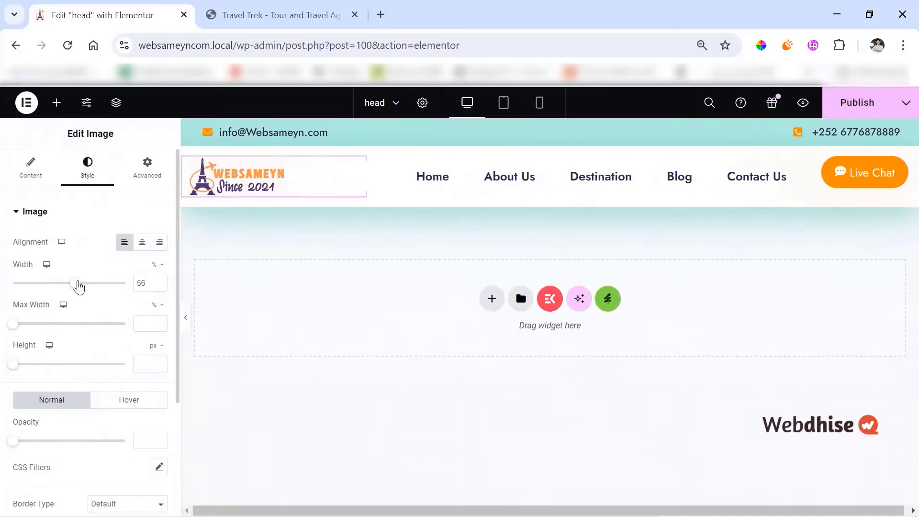
pyautogui.click(186, 317)
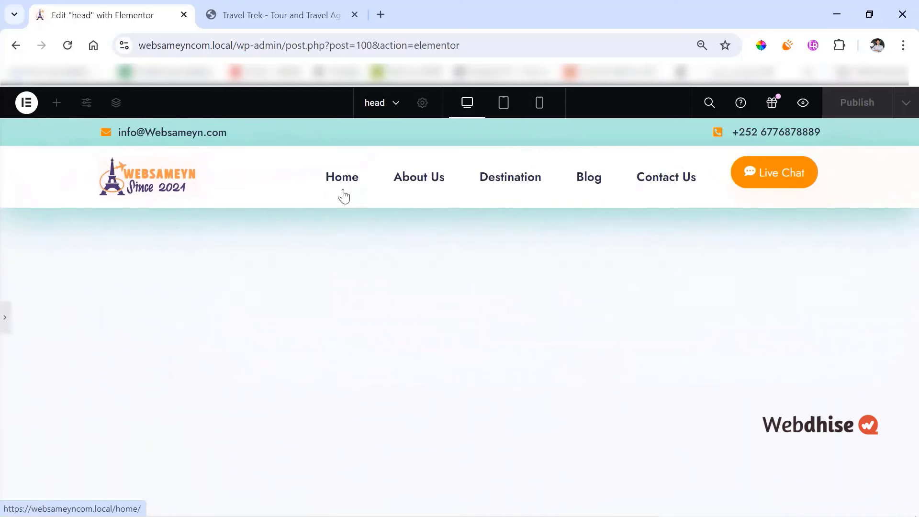
pyautogui.click(2, 330)
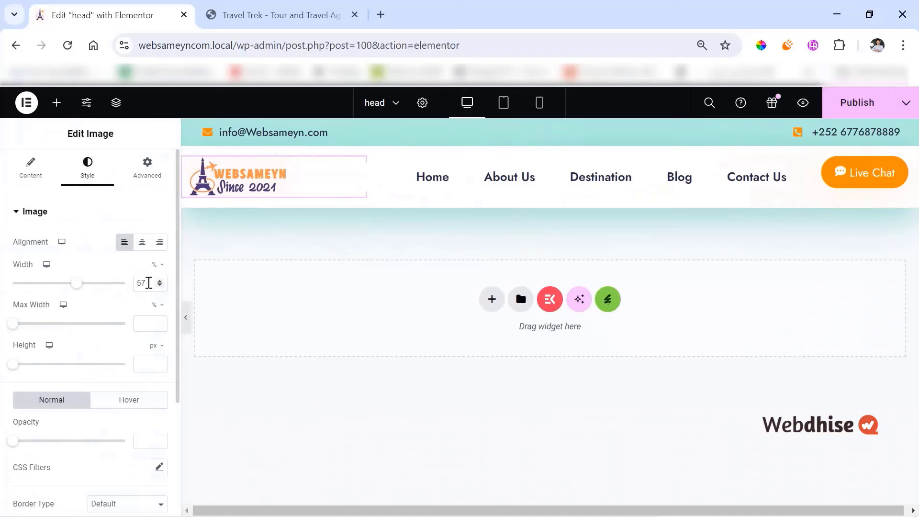
pyautogui.click(159, 281)
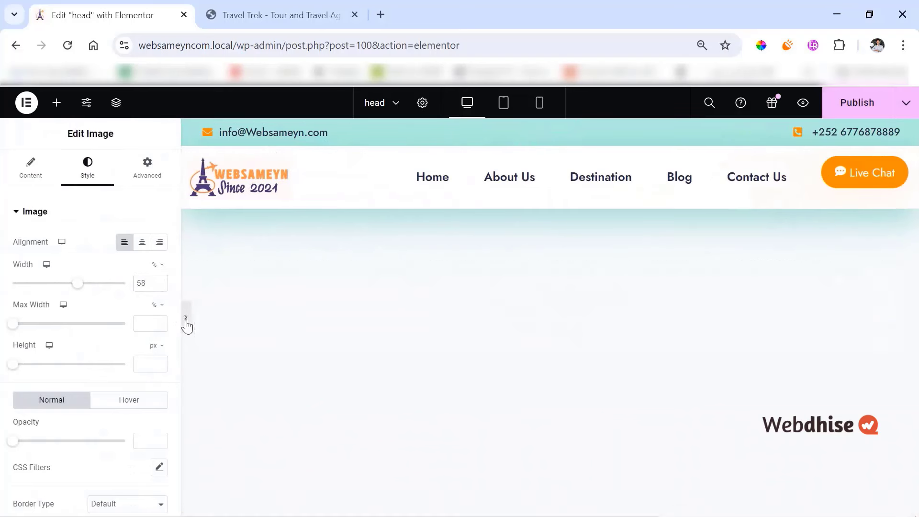
pyautogui.click(183, 319)
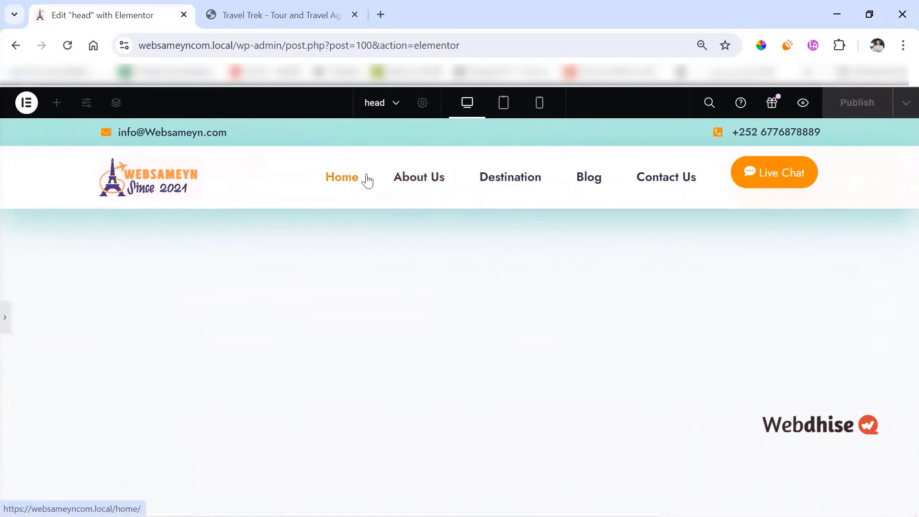
pyautogui.click(2, 320)
pyautogui.moveTo(76, 284); pyautogui.dragTo(76, 287)
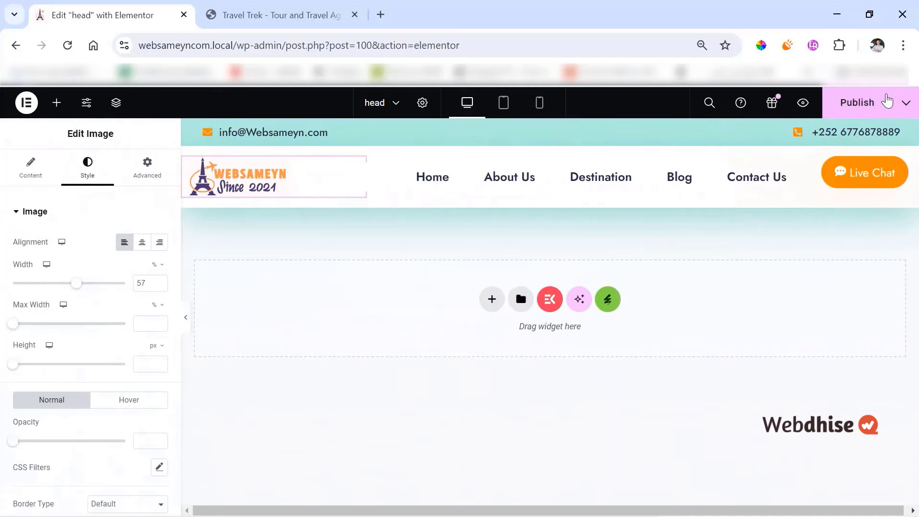
# Publish the header and test opening and closing the hamburger menu in tablet view
pyautogui.click(854, 107)
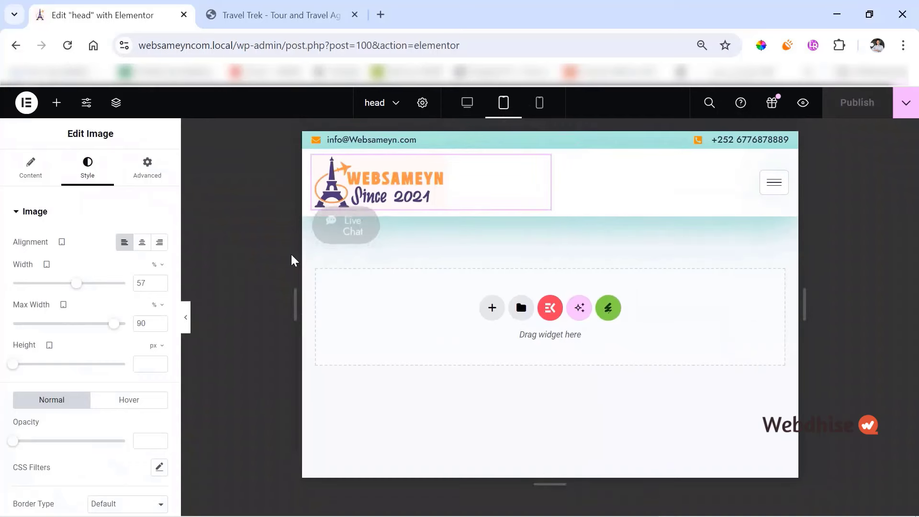
pyautogui.click(187, 330)
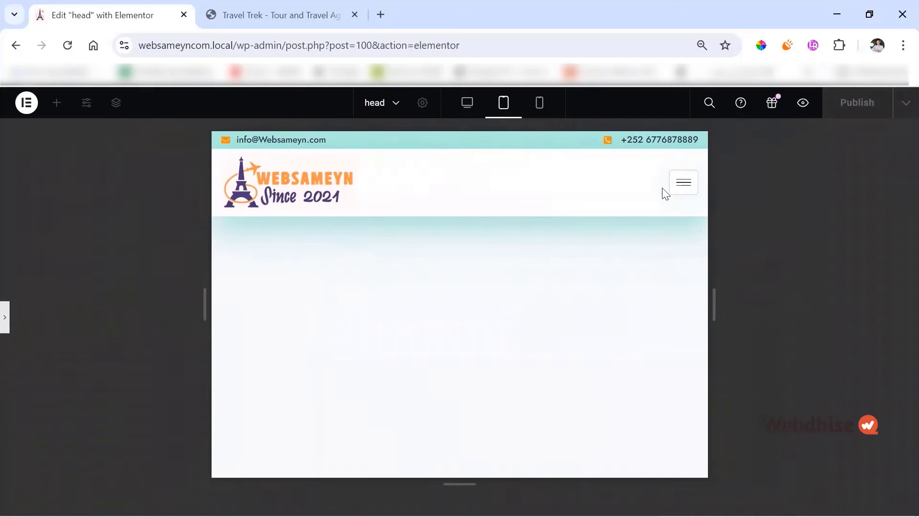
pyautogui.click(683, 184)
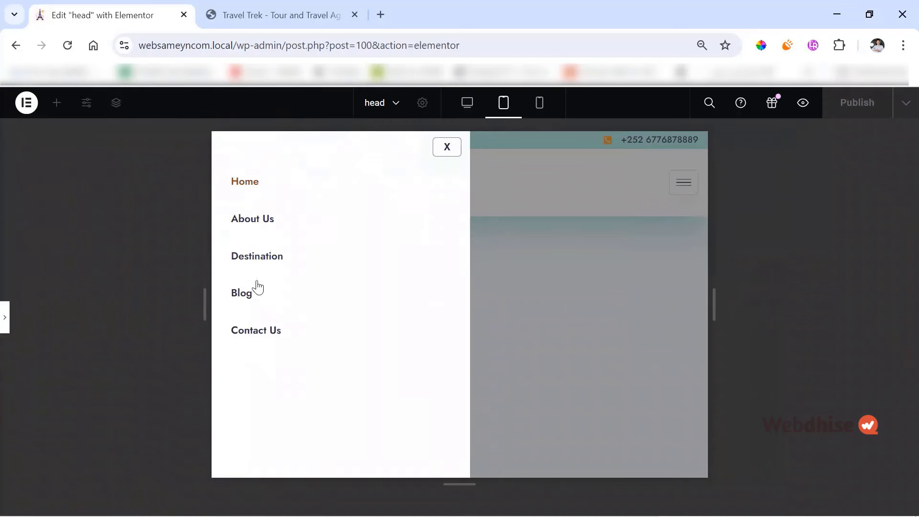
pyautogui.click(450, 146)
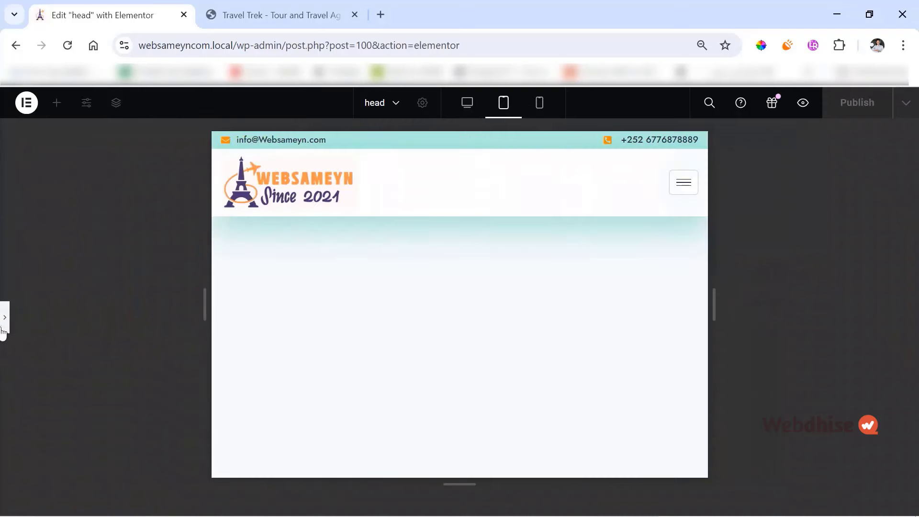
# Switch to mobile portrait width and test opening and closing the menu there
pyautogui.click(540, 105)
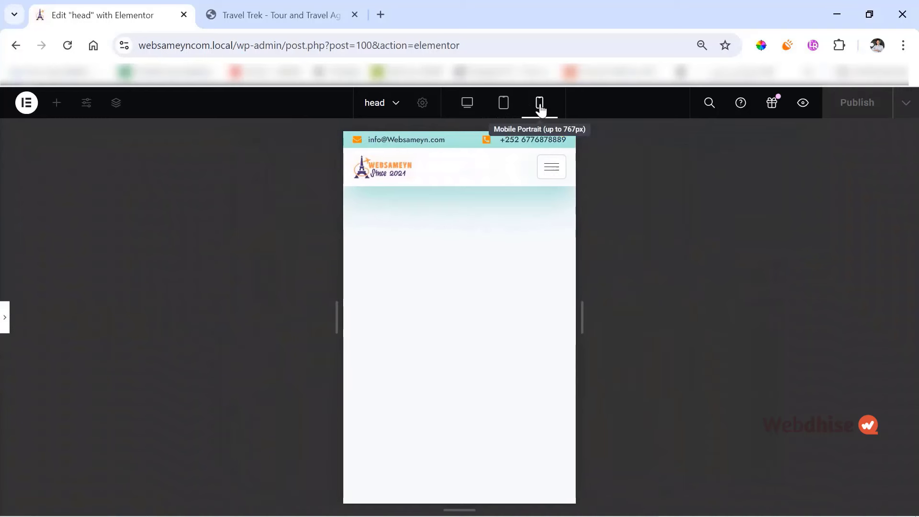
pyautogui.click(540, 106)
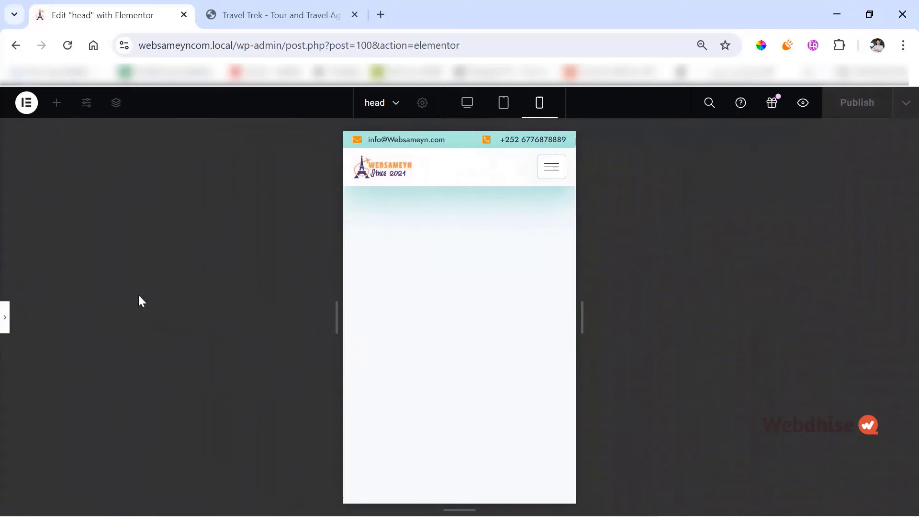
pyautogui.hotkey('ctrl', '+')
pyautogui.hotkey('ctrl', '+')
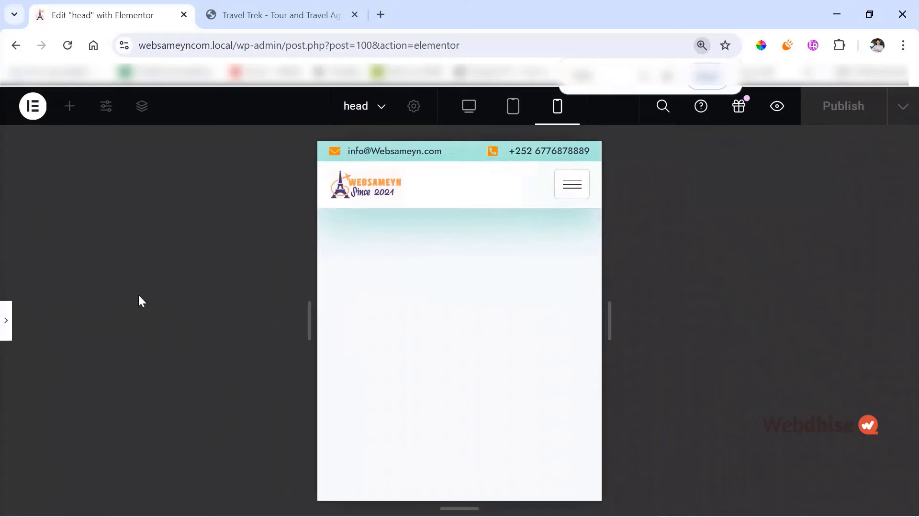
pyautogui.hotkey('ctrl', '-')
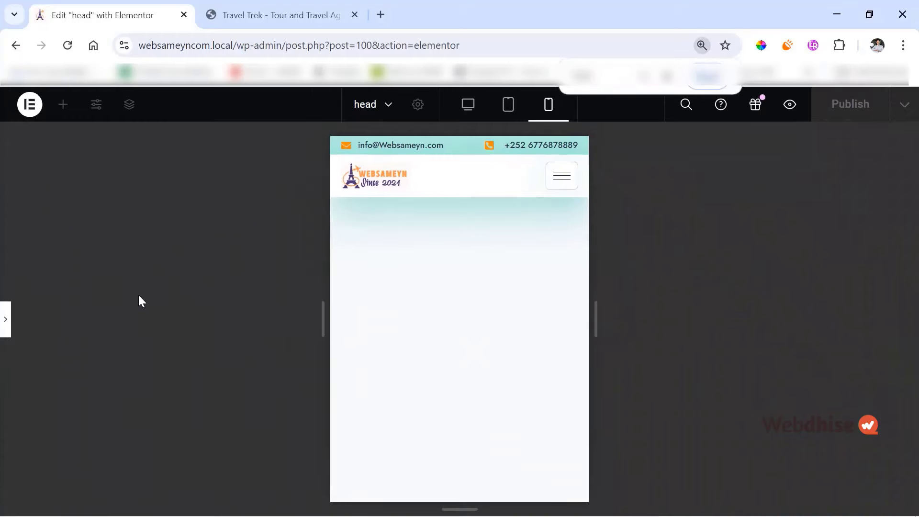
pyautogui.click(566, 184)
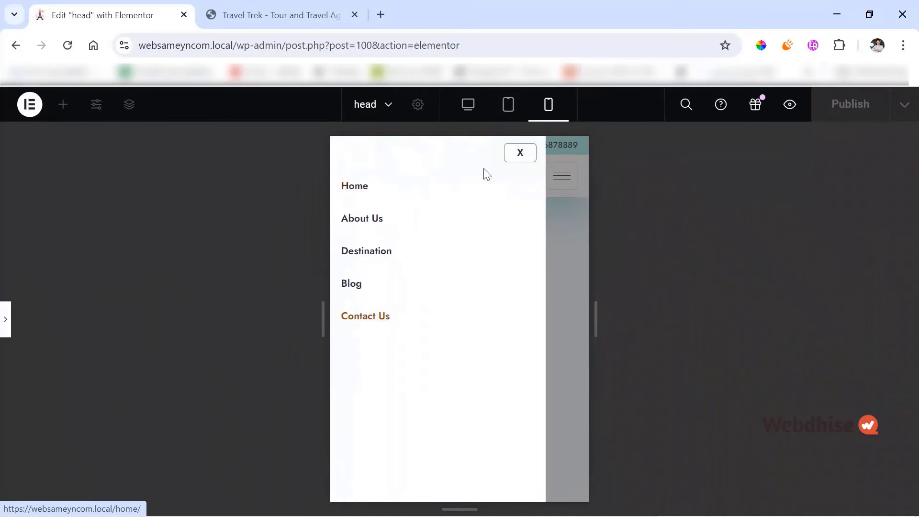
pyautogui.click(520, 153)
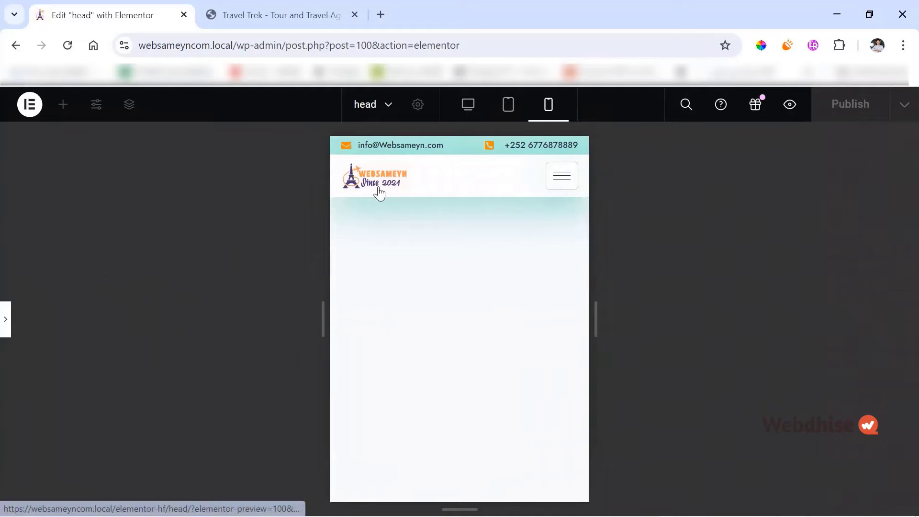
# Enlarge the header's WEBSAMEYN logo to 72% width for the phone layout
pyautogui.click(5, 319)
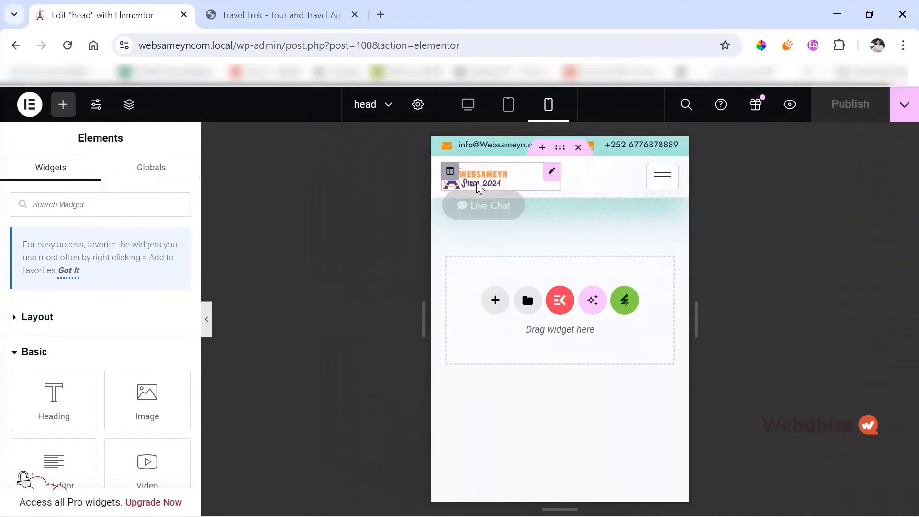
pyautogui.click(551, 176)
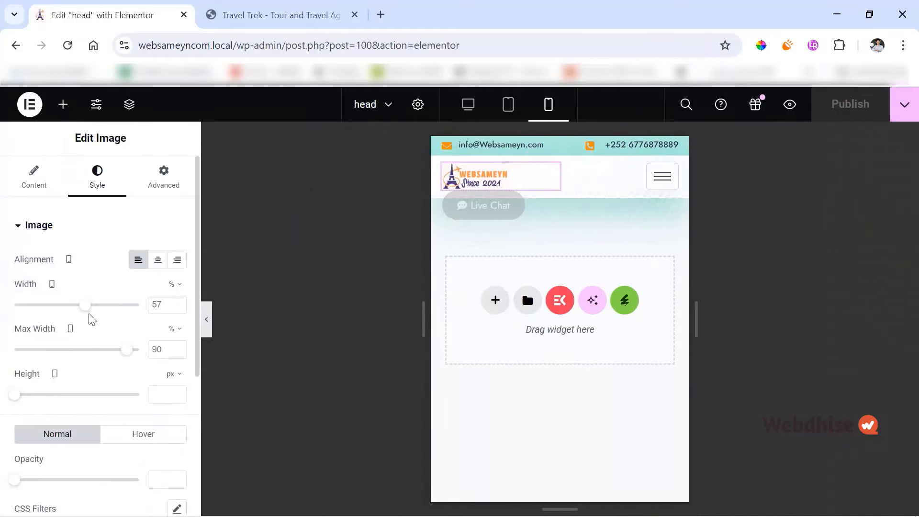
pyautogui.moveTo(85, 312); pyautogui.dragTo(106, 309)
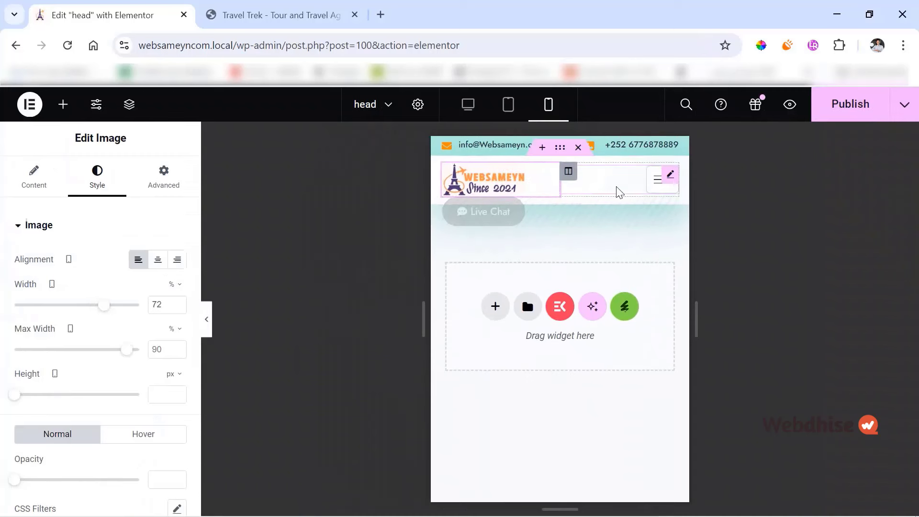
pyautogui.click(670, 174)
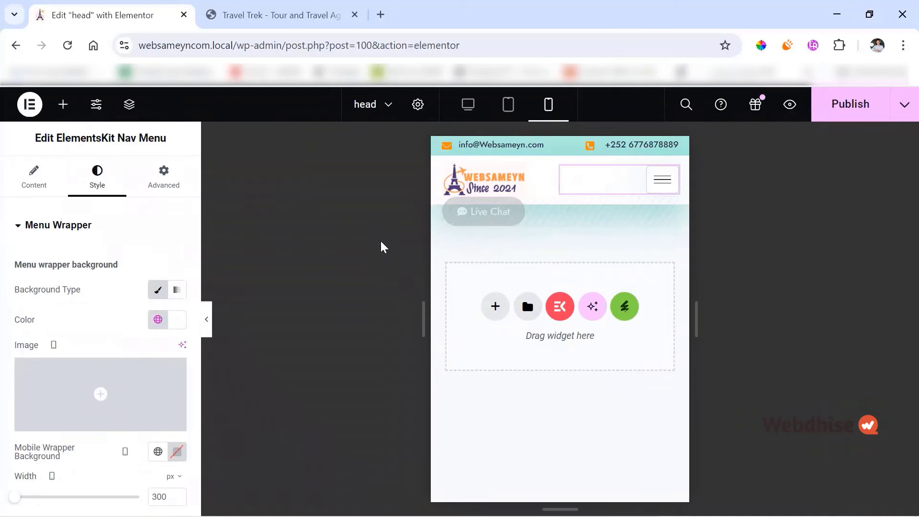
# Set the mobile menu items' typography size to 16 px
pyautogui.hotkey('ctrl', '-')
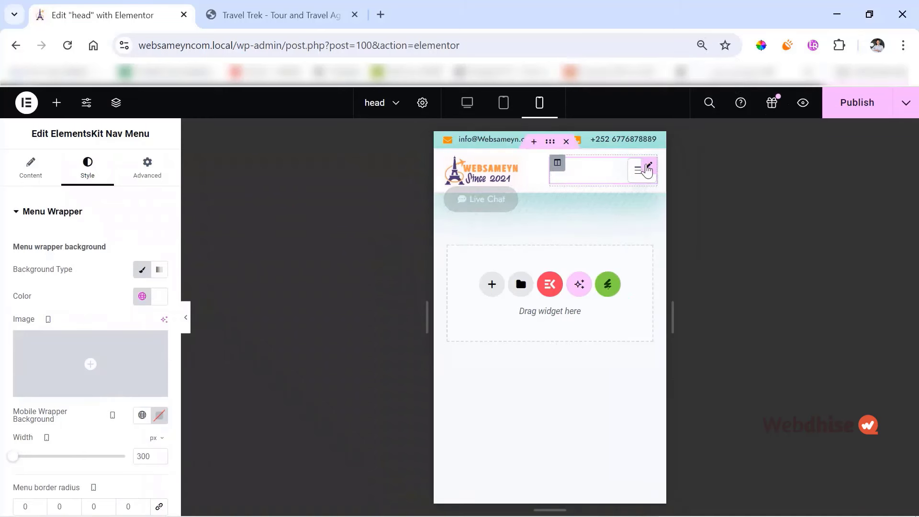
pyautogui.click(83, 218)
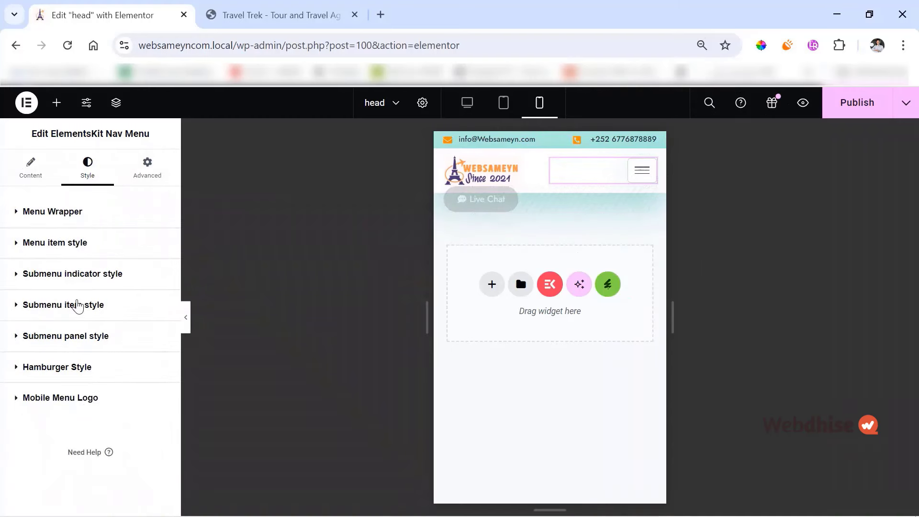
pyautogui.click(44, 245)
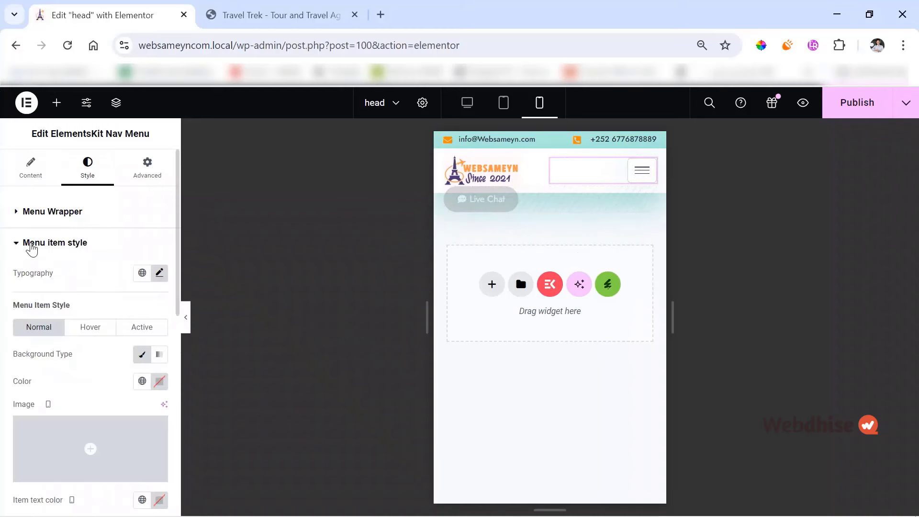
pyautogui.click(637, 180)
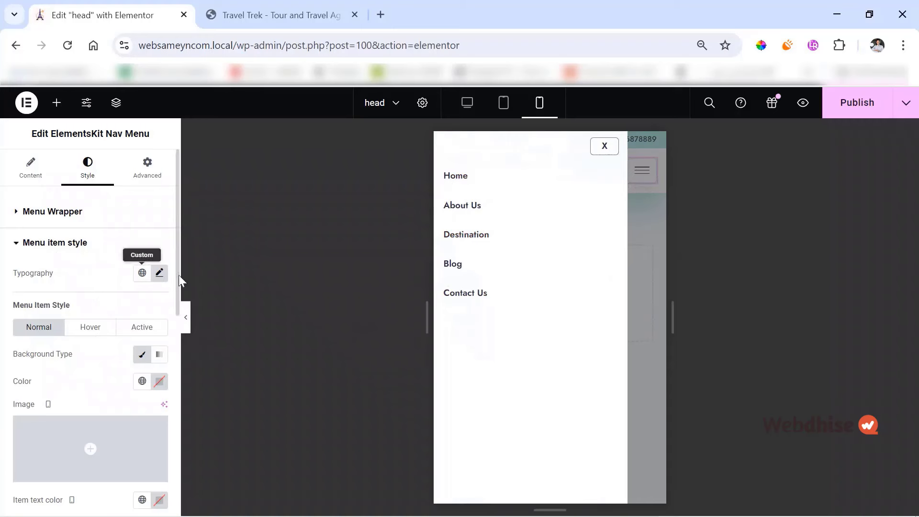
pyautogui.click(160, 275)
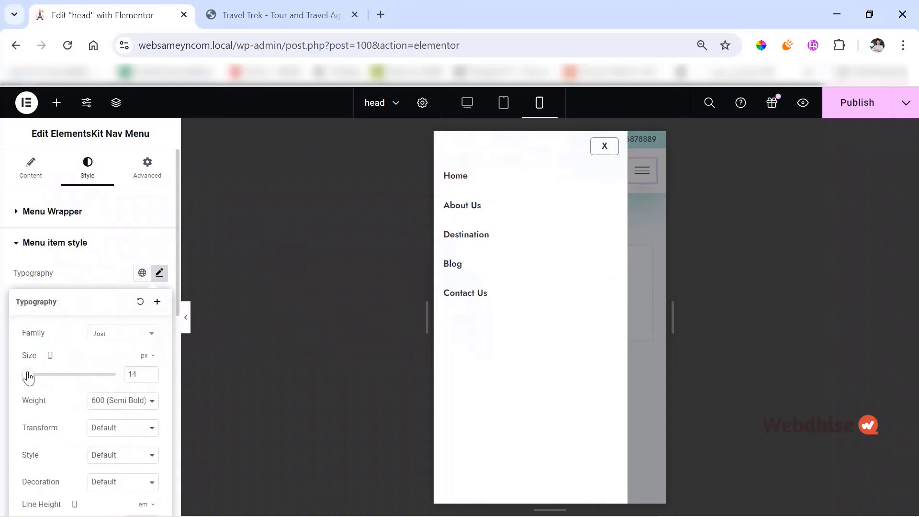
pyautogui.moveTo(29, 377)
pyautogui.mouseDown()
pyautogui.moveTo(58, 376)
pyautogui.moveTo(27, 381)
pyautogui.mouseUp()
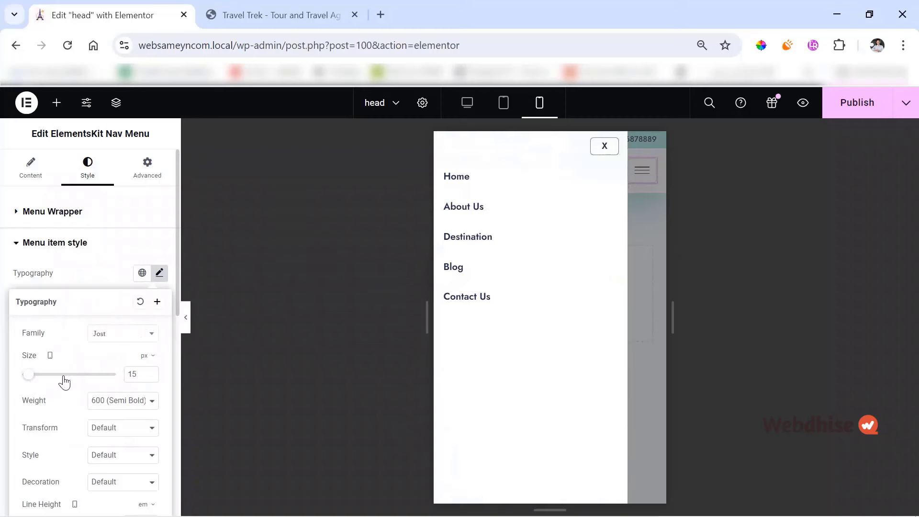
pyautogui.click(151, 373)
pyautogui.click(151, 373)
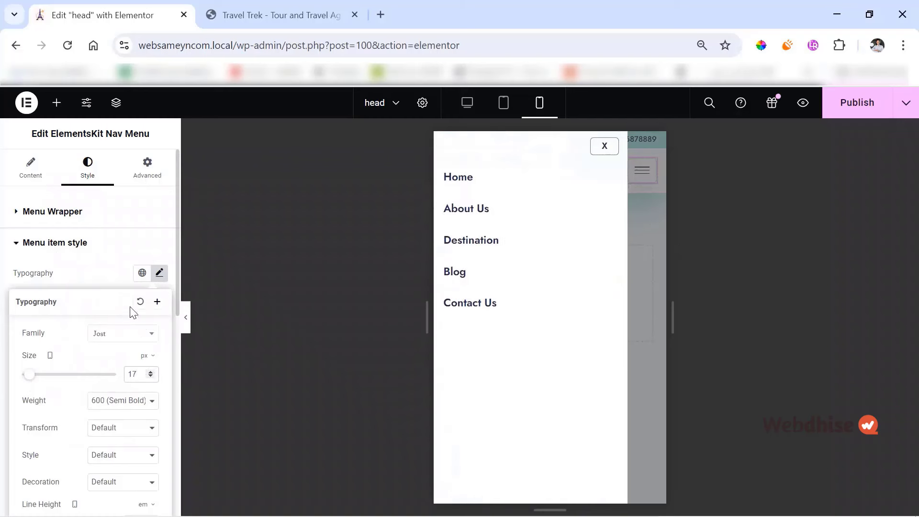
pyautogui.click(151, 377)
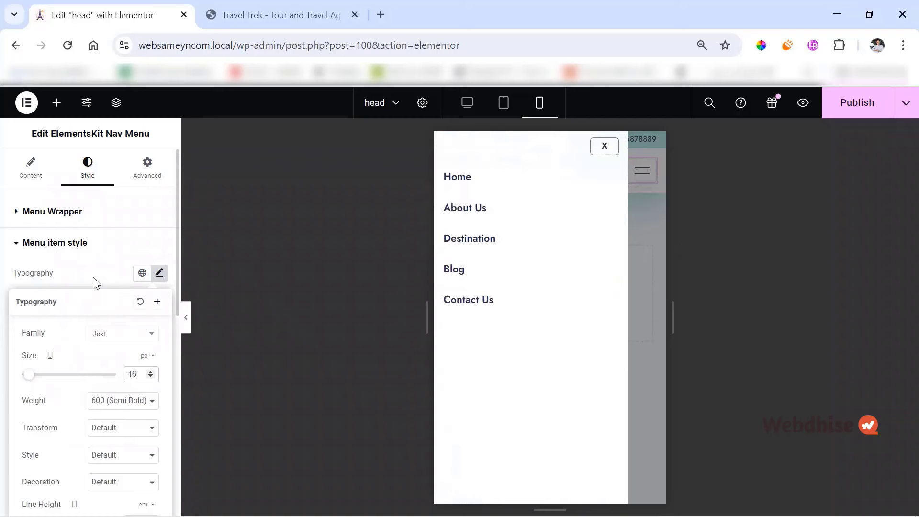
# Make the menu items' hover text colour the global Secondary orange
pyautogui.click(93, 277)
pyautogui.click(89, 331)
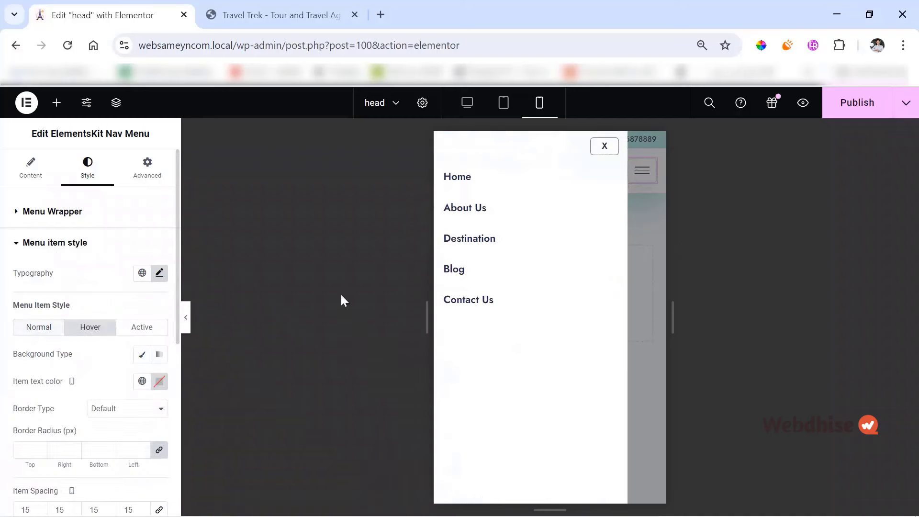
pyautogui.click(142, 382)
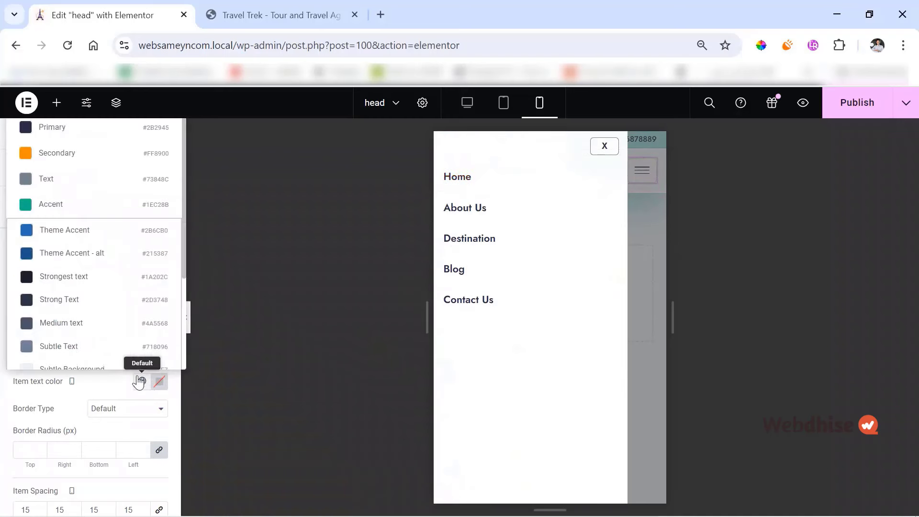
pyautogui.click(55, 211)
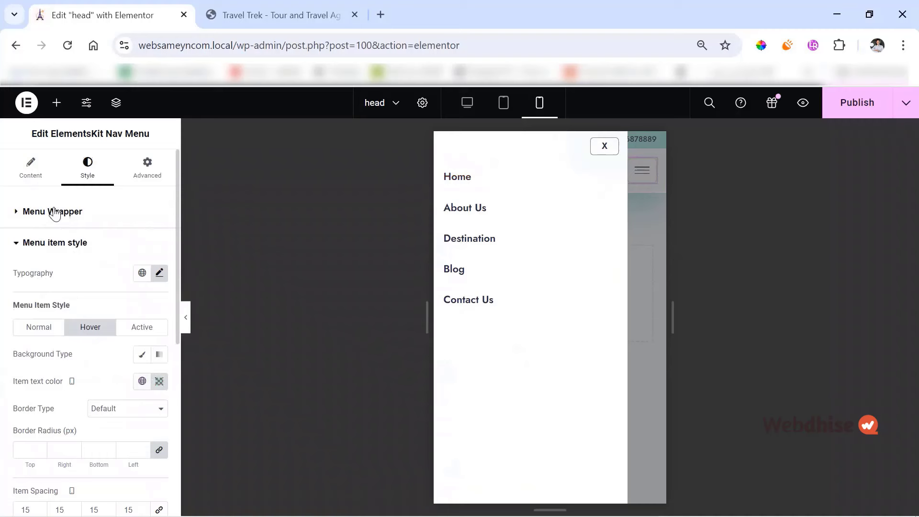
pyautogui.click(142, 382)
pyautogui.click(62, 154)
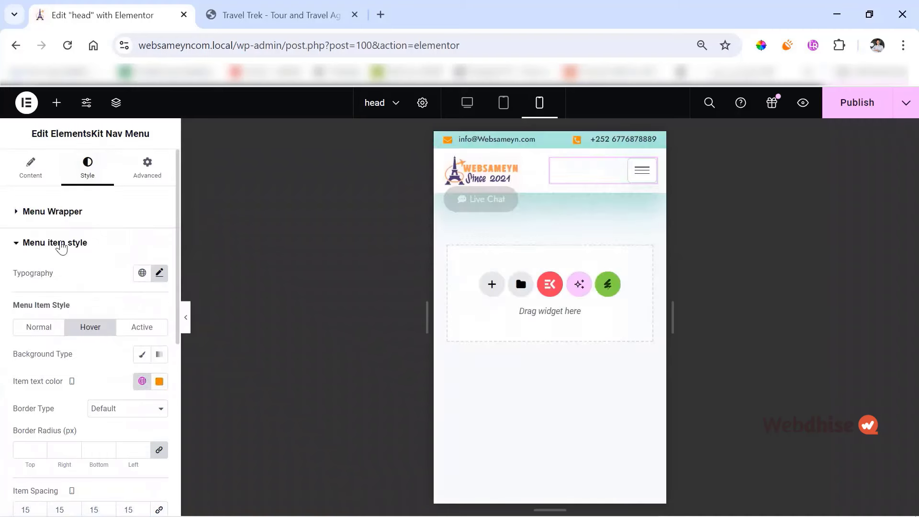
pyautogui.click(61, 243)
pyautogui.click(80, 288)
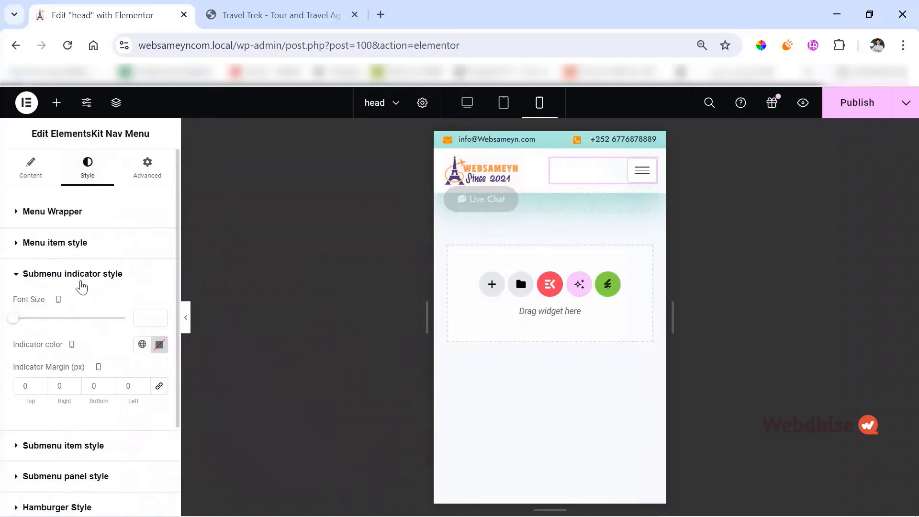
# Give the hamburger toggle a global Secondary orange background
pyautogui.click(79, 282)
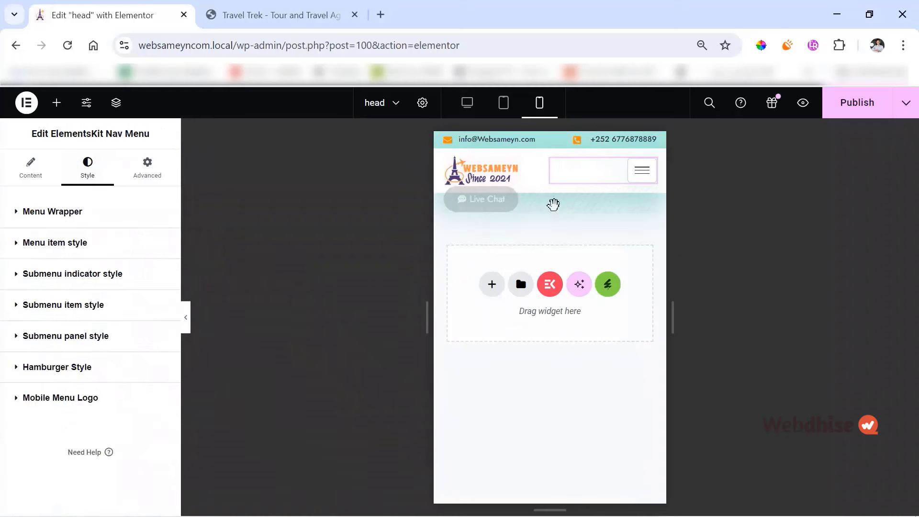
pyautogui.click(637, 171)
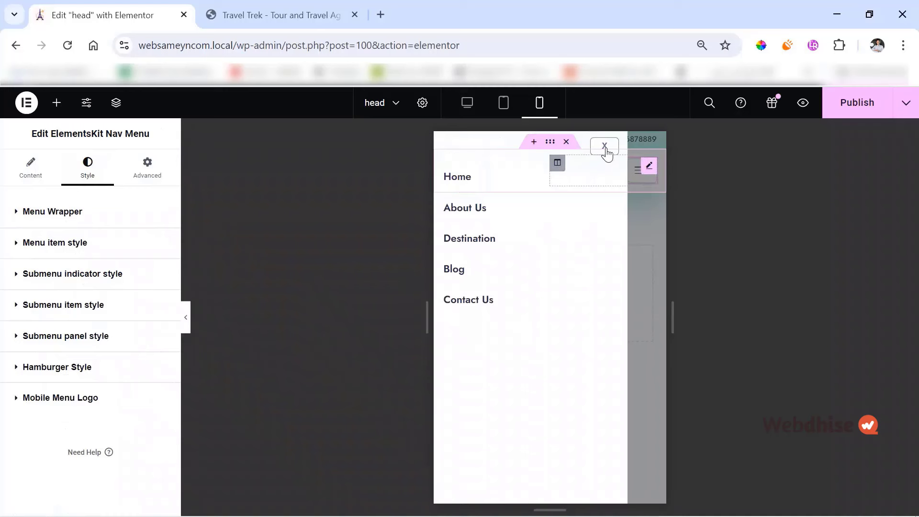
pyautogui.click(603, 146)
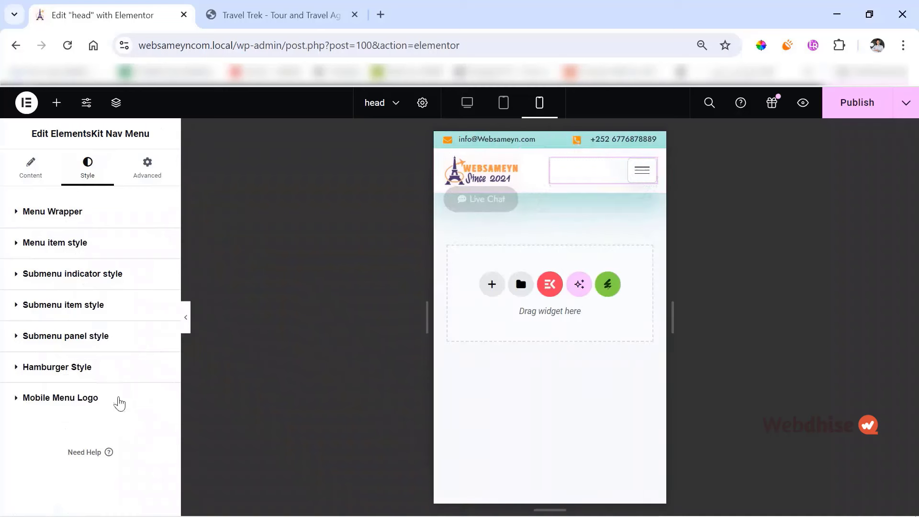
pyautogui.click(37, 368)
pyautogui.scroll(-5, 91, 368)
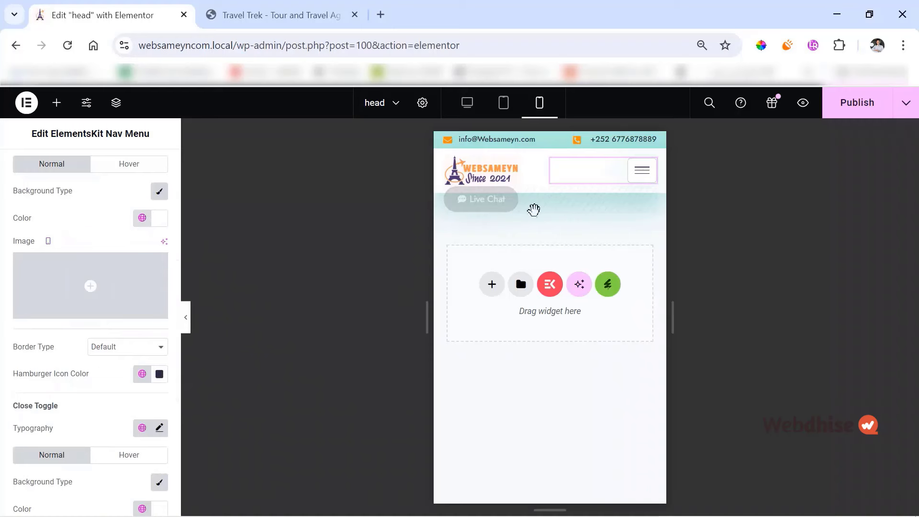
pyautogui.click(142, 219)
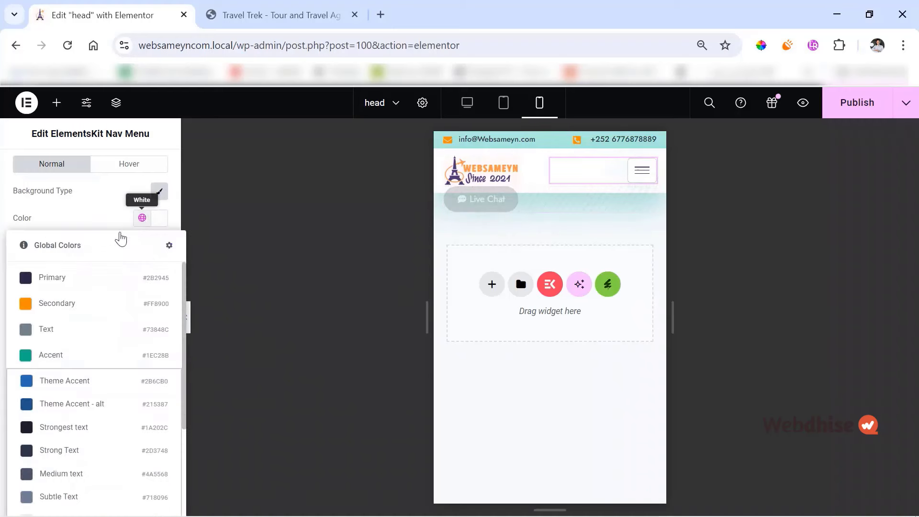
pyautogui.click(61, 302)
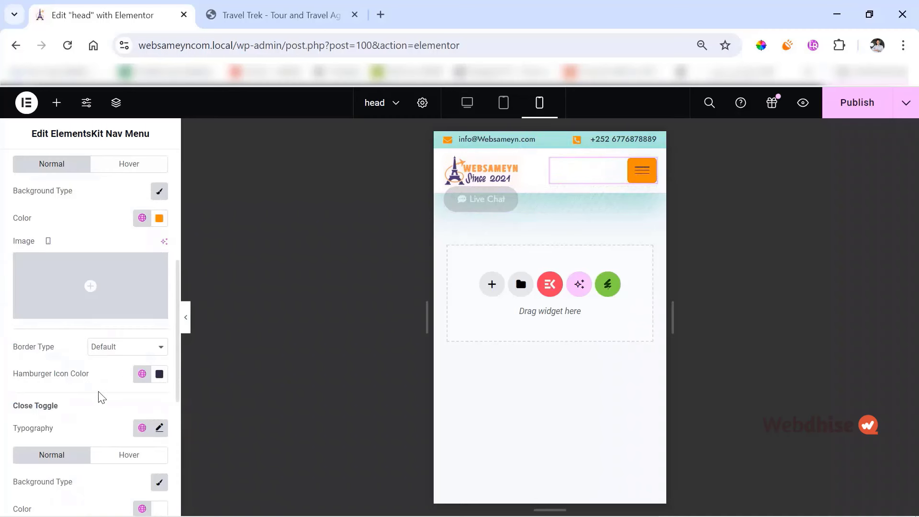
# Set the hamburger icon colour to White and the close toggle icon to a light colour
pyautogui.doubleClick(79, 374)
pyautogui.click(142, 374)
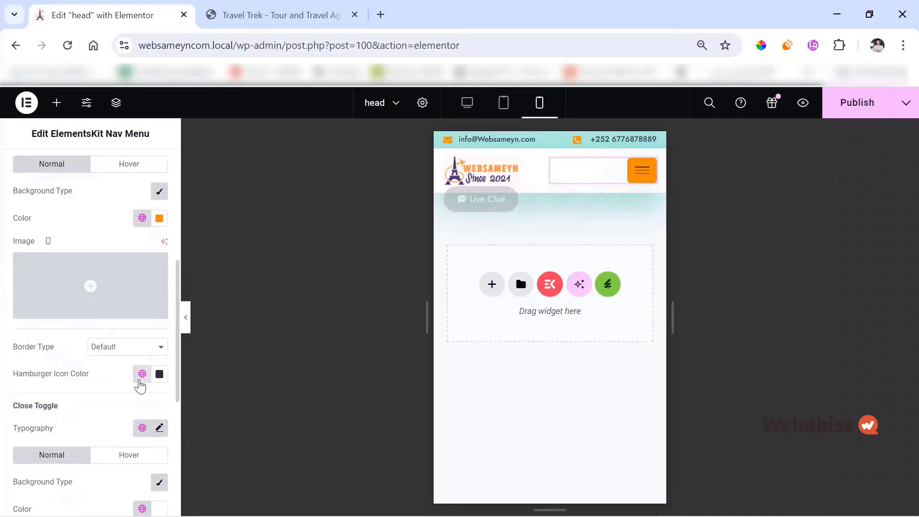
pyautogui.scroll(-3, 61, 217)
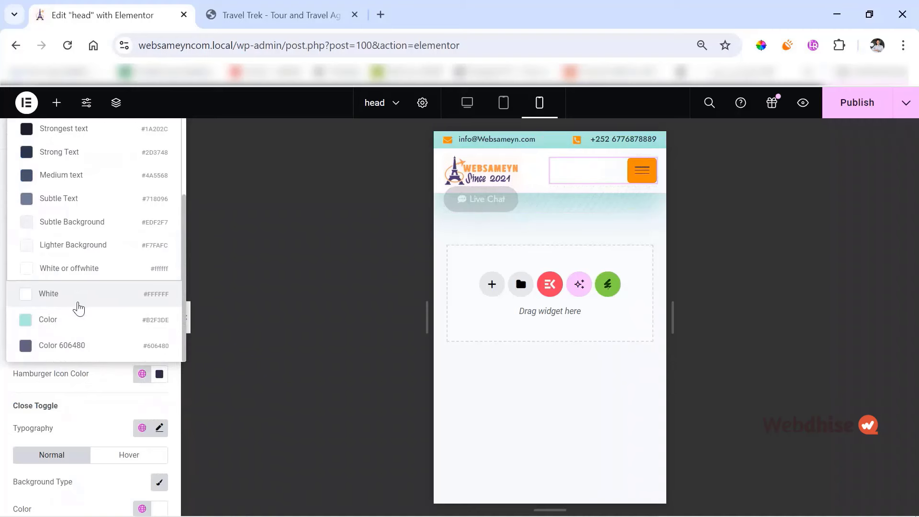
pyautogui.click(78, 302)
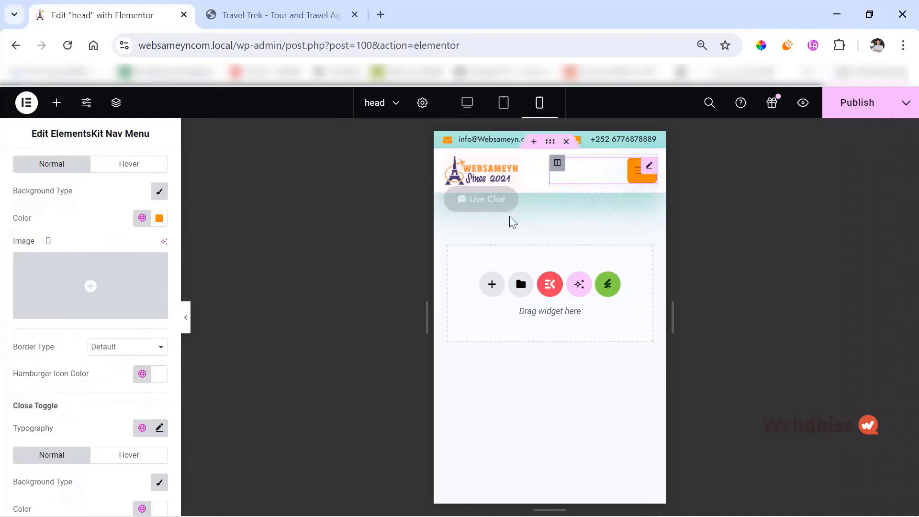
pyautogui.scroll(-2, 111, 427)
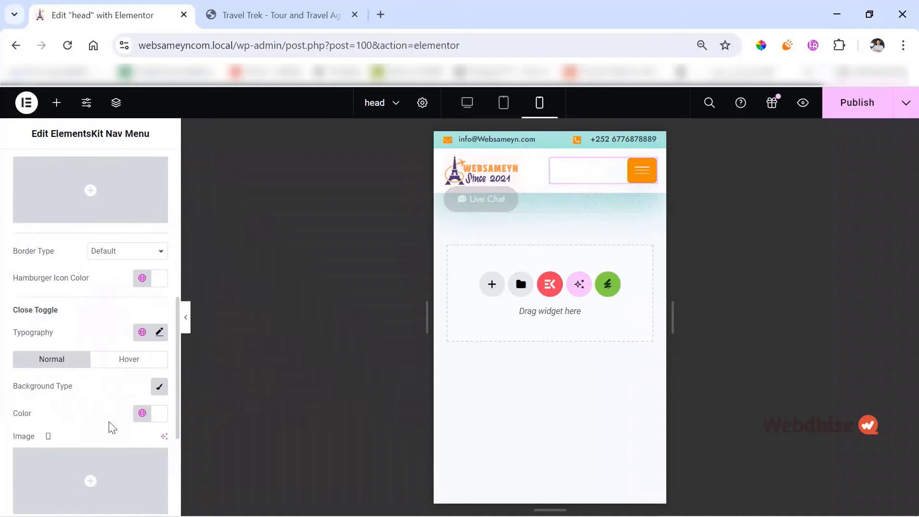
pyautogui.scroll(-4, 112, 427)
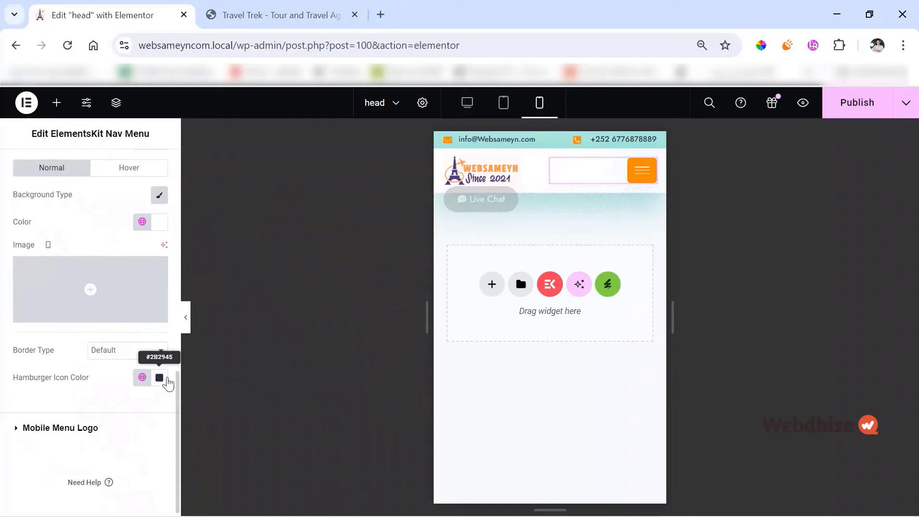
pyautogui.click(143, 378)
pyautogui.scroll(-3, 79, 287)
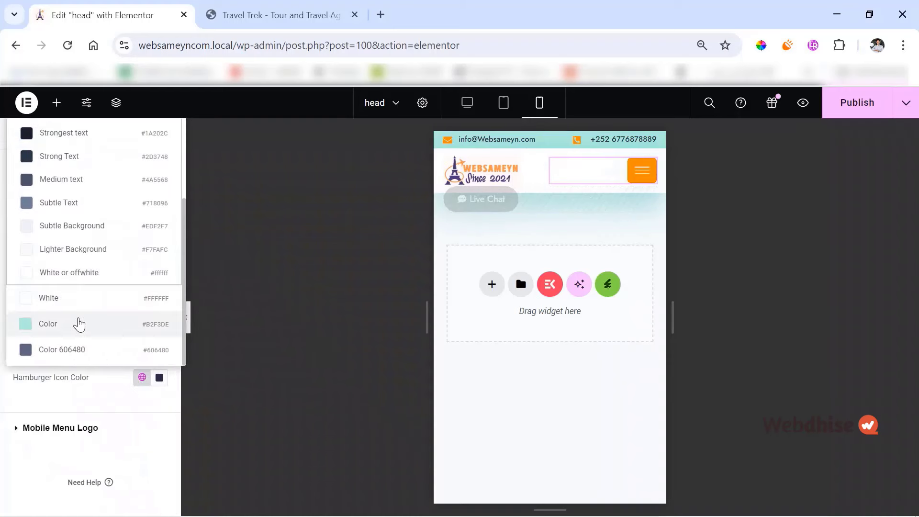
pyautogui.click(74, 297)
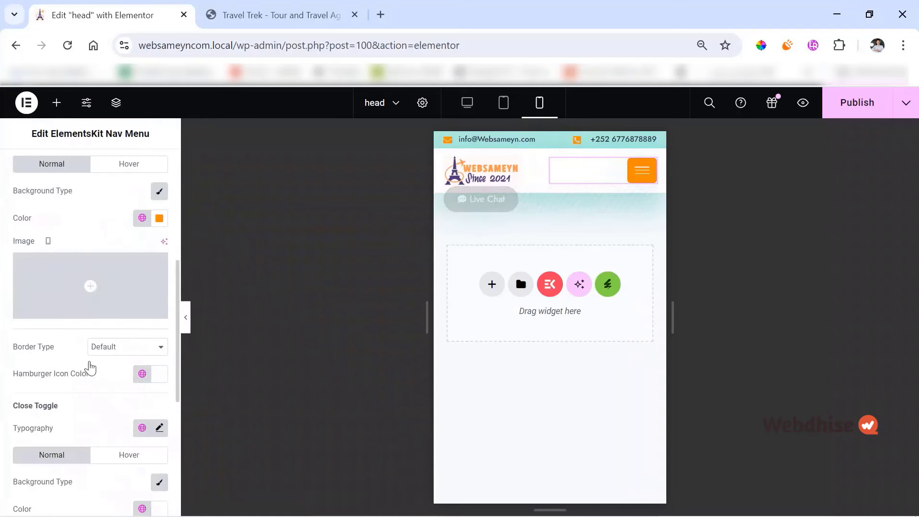
pyautogui.scroll(4, 90, 366)
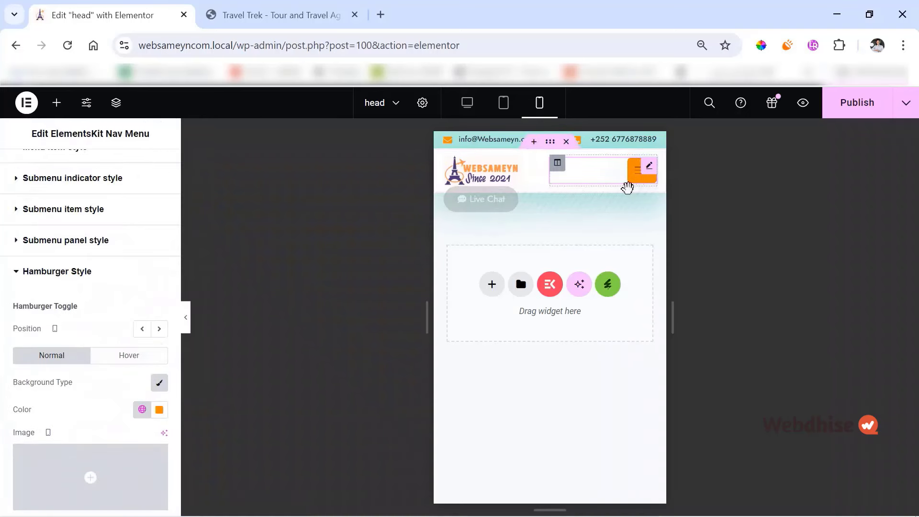
# Set the toggle's hover icon colour to the light cyan global colour
pyautogui.click(133, 363)
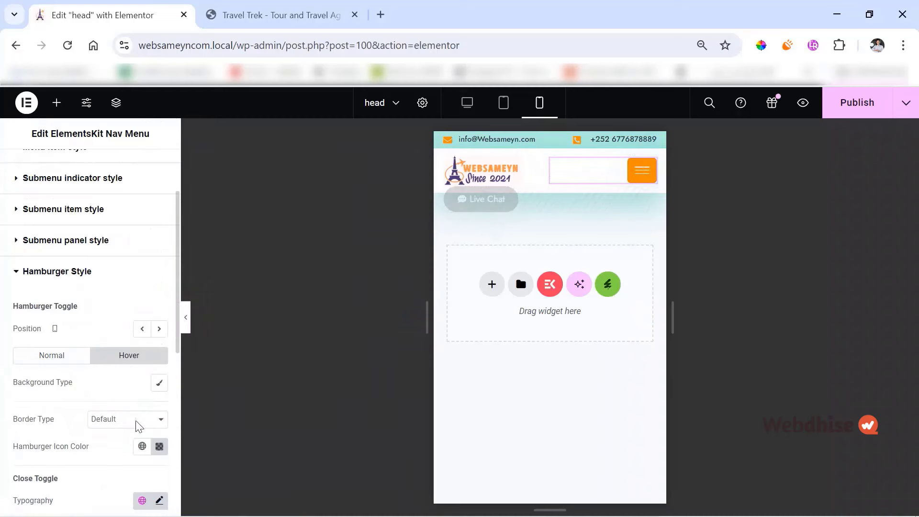
pyautogui.scroll(-2, 139, 426)
pyautogui.click(142, 350)
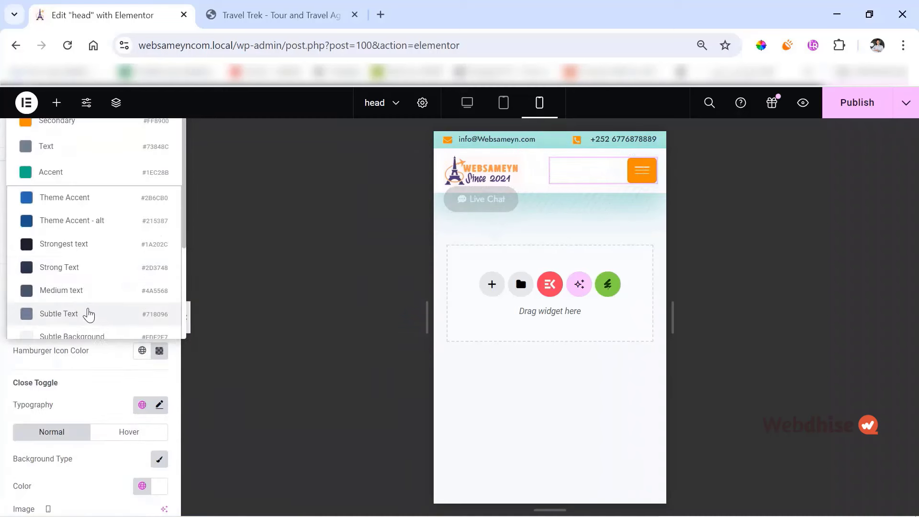
pyautogui.scroll(-5, 89, 315)
pyautogui.click(72, 296)
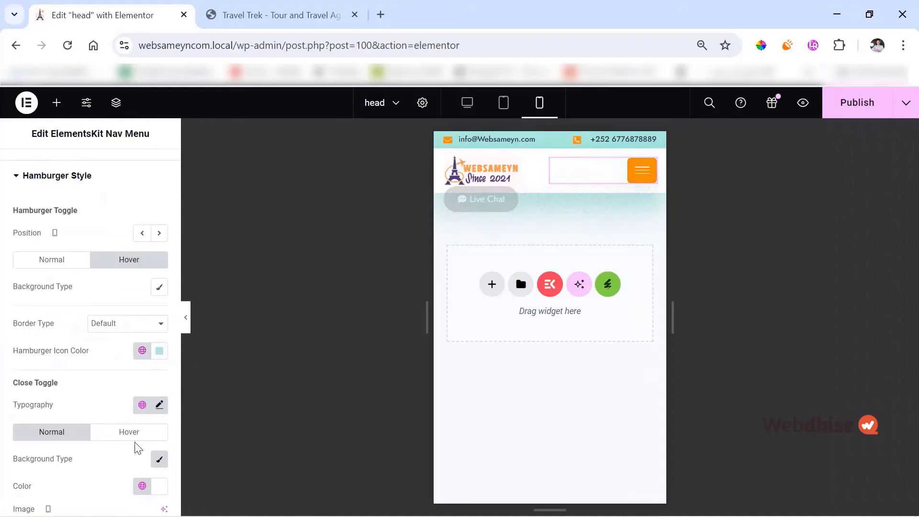
pyautogui.scroll(-5, 107, 371)
pyautogui.scroll(10, 107, 372)
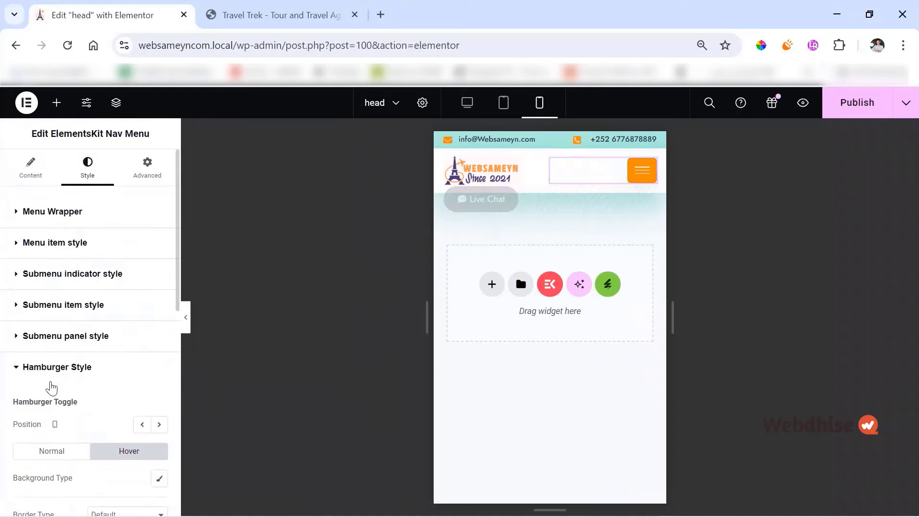
pyautogui.click(174, 364)
pyautogui.click(186, 317)
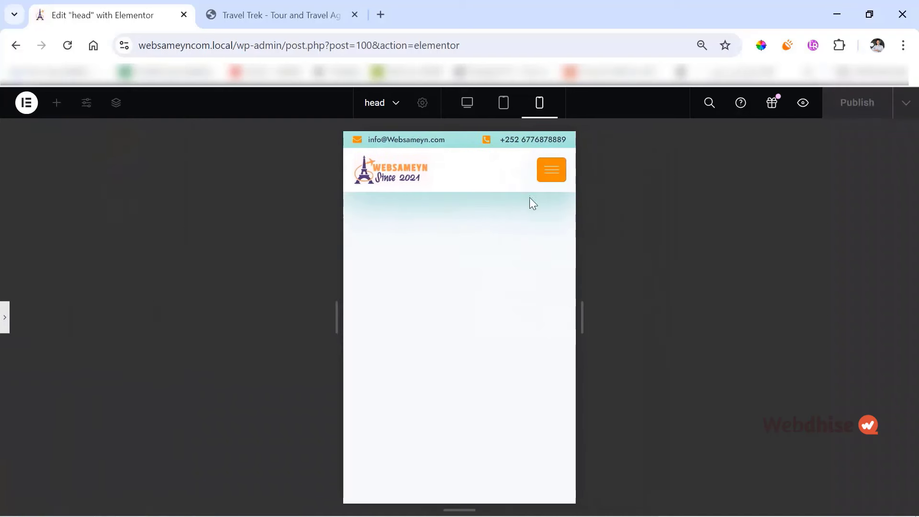
pyautogui.click(554, 176)
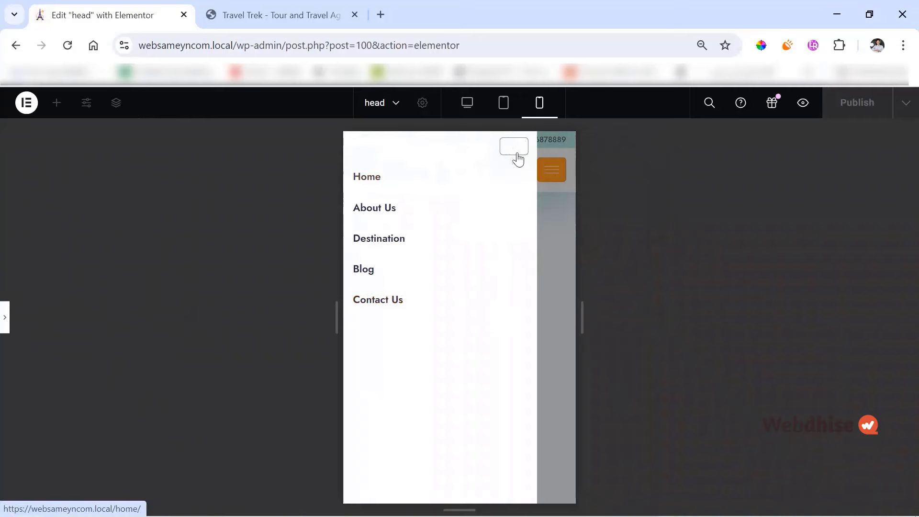
pyautogui.click(516, 156)
pyautogui.click(5, 317)
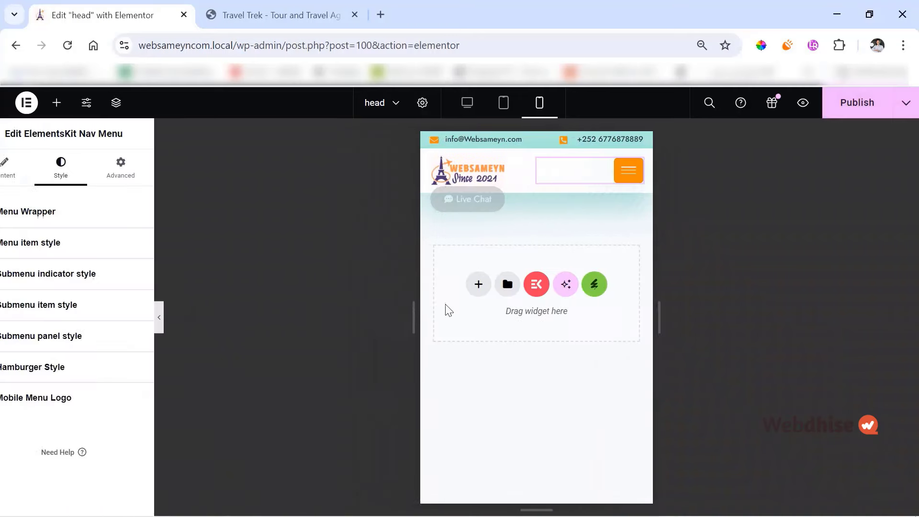
pyautogui.click(643, 171)
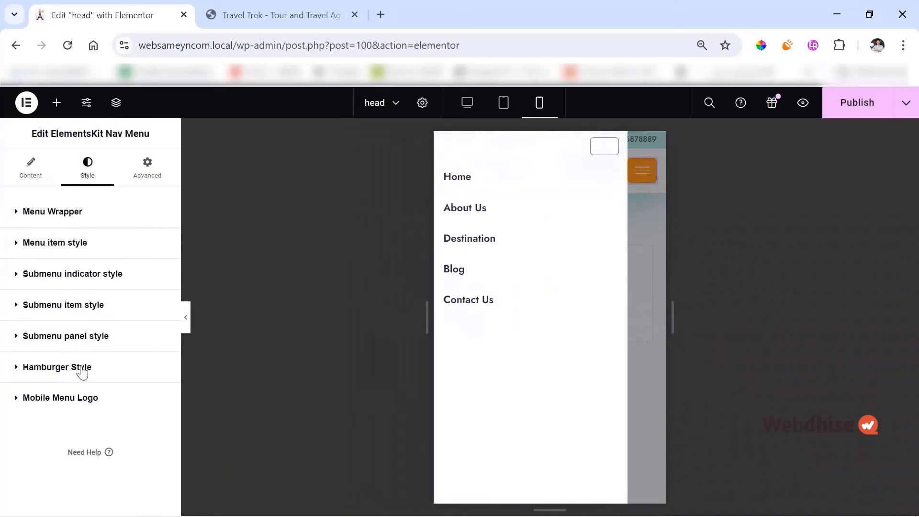
pyautogui.click(53, 367)
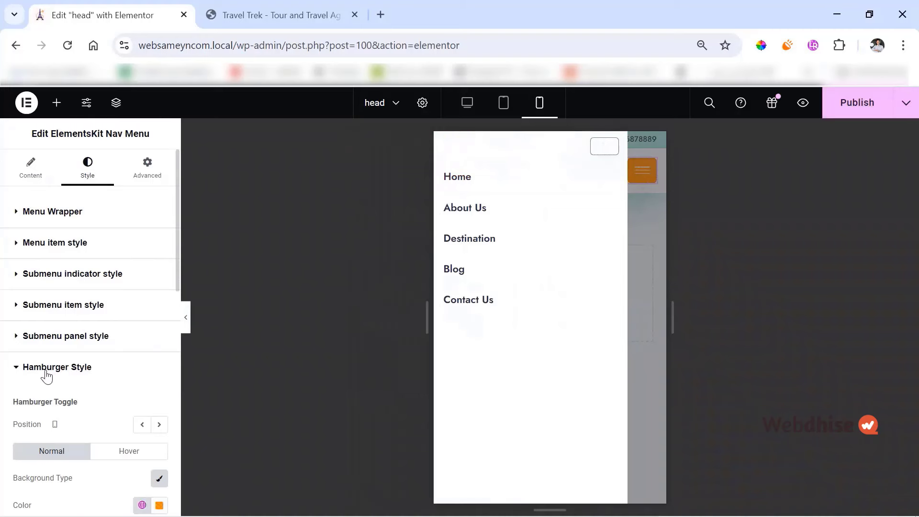
pyautogui.scroll(-10, 78, 396)
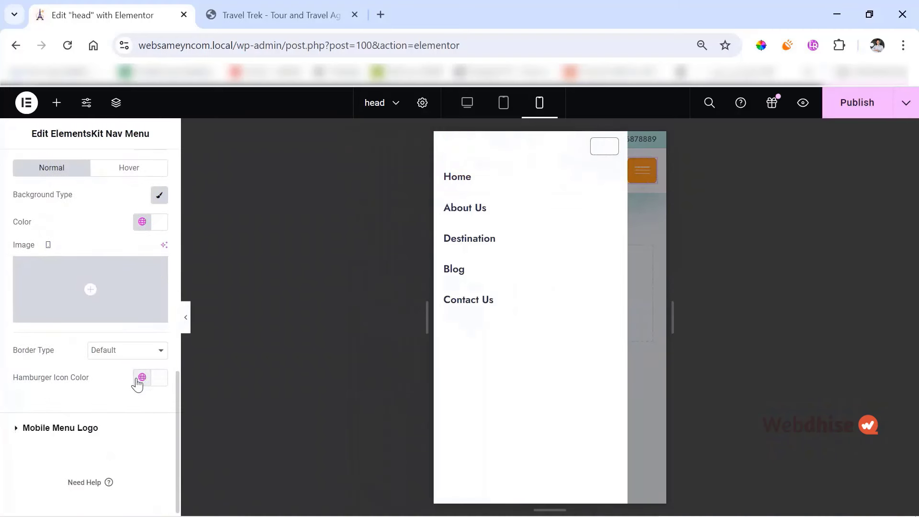
pyautogui.click(142, 378)
pyautogui.click(63, 150)
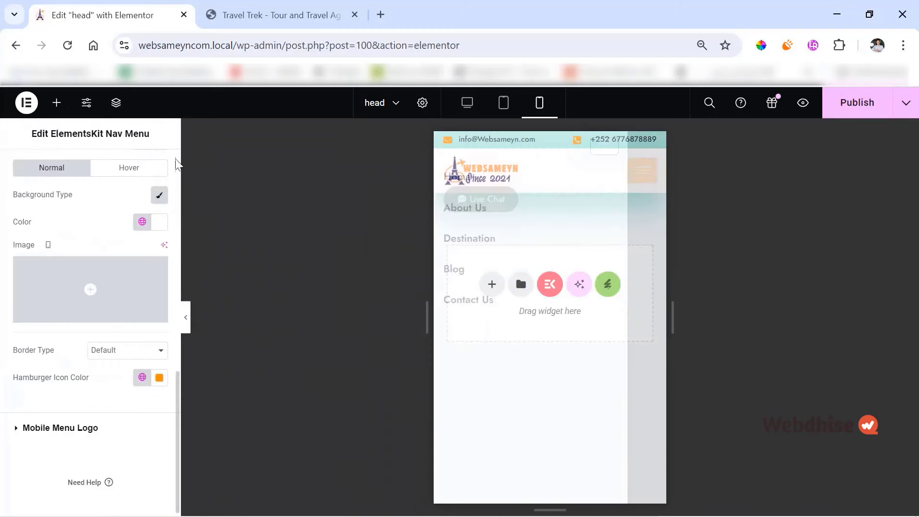
pyautogui.click(654, 182)
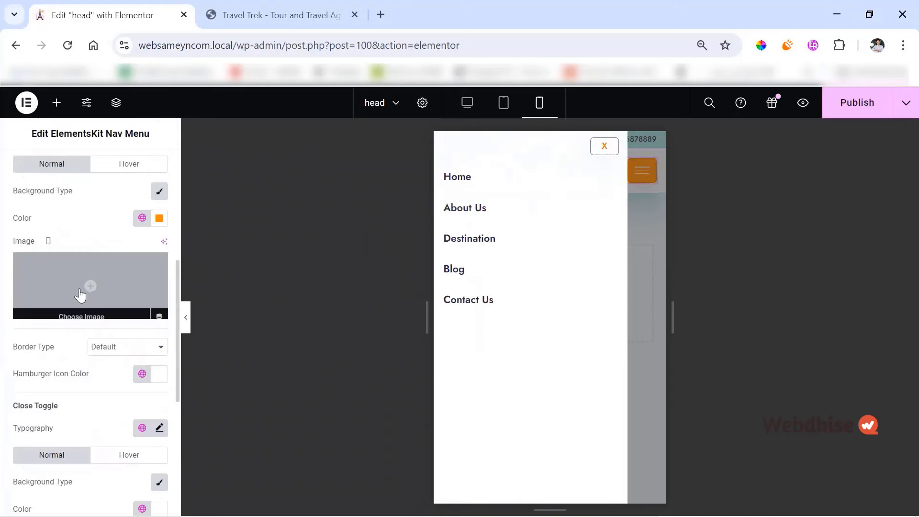
pyautogui.scroll(6, 86, 268)
pyautogui.click(76, 367)
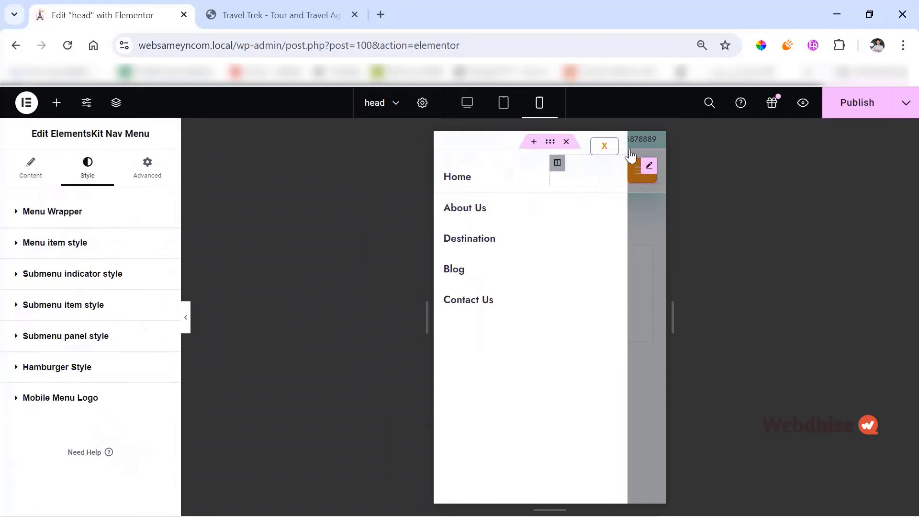
pyautogui.click(604, 146)
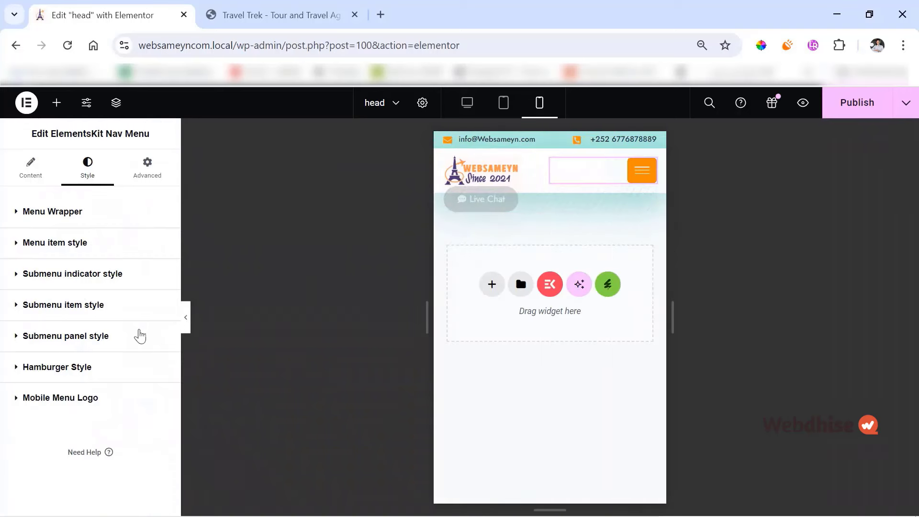
pyautogui.moveTo(669, 260); pyautogui.dragTo(696, 256)
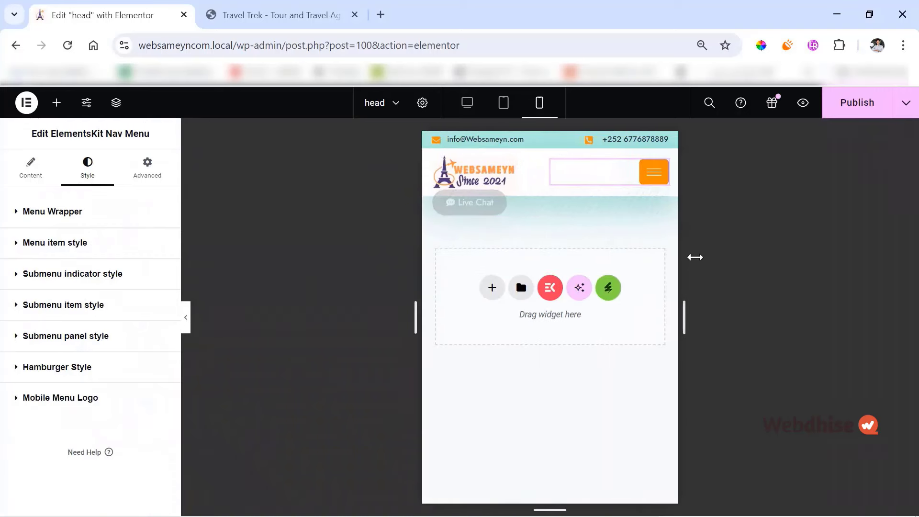
pyautogui.click(652, 184)
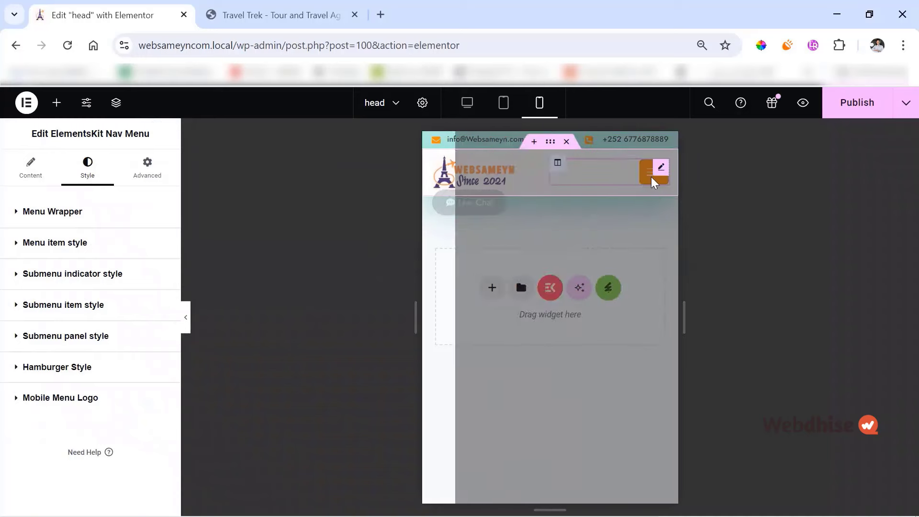
pyautogui.click(652, 173)
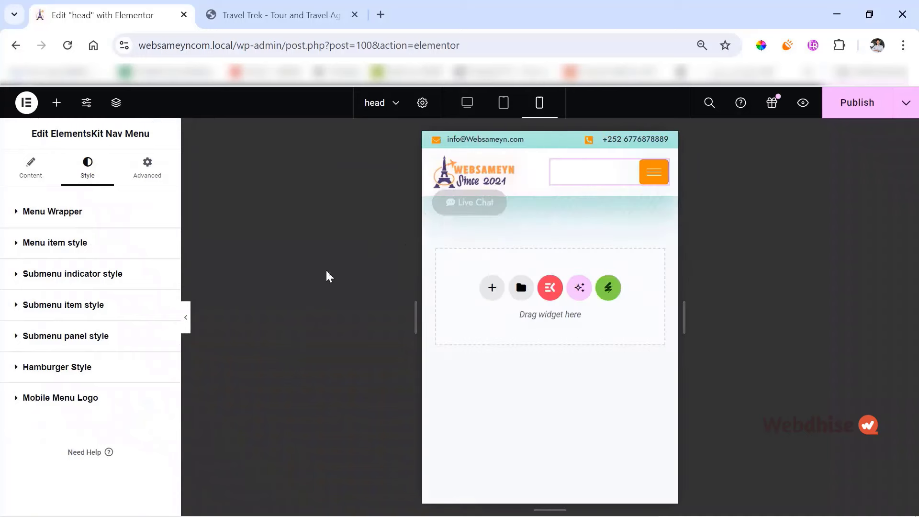
pyautogui.click(187, 325)
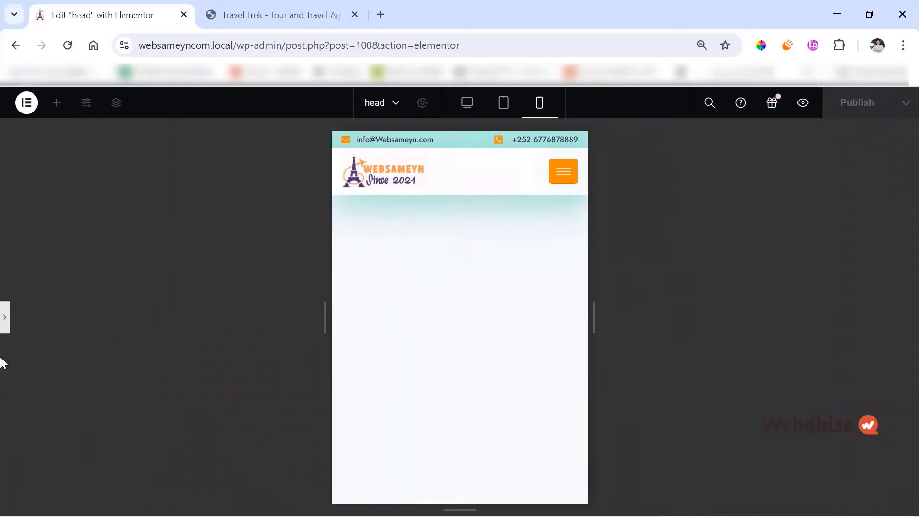
pyautogui.click(4, 319)
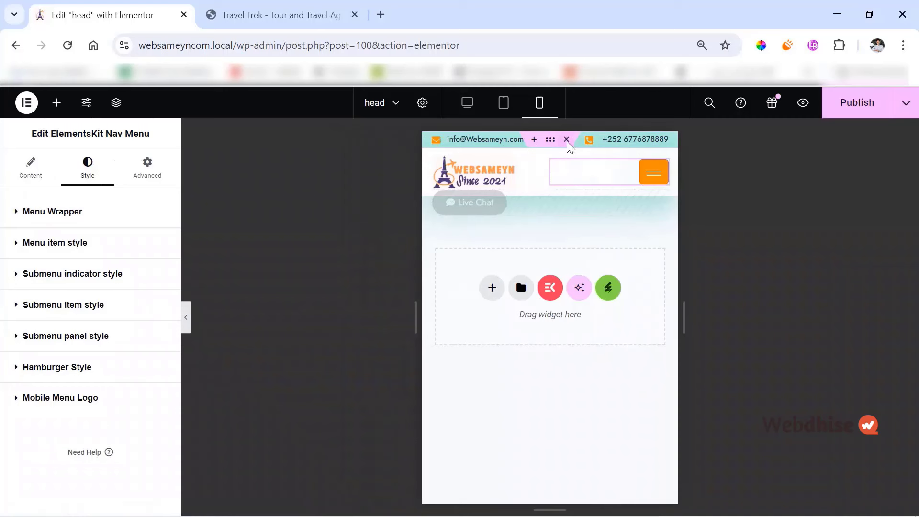
# Publish the head template and view the finished header on the live Home page
pyautogui.click(859, 113)
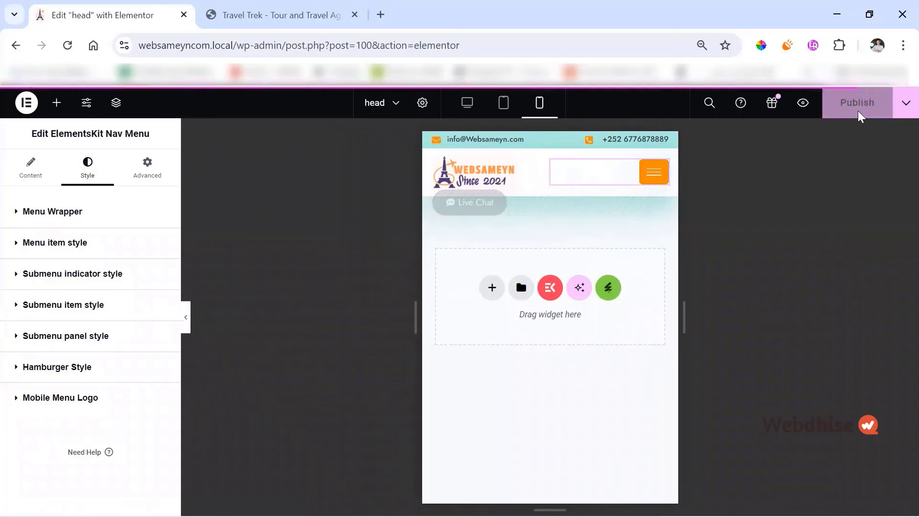
pyautogui.click(805, 103)
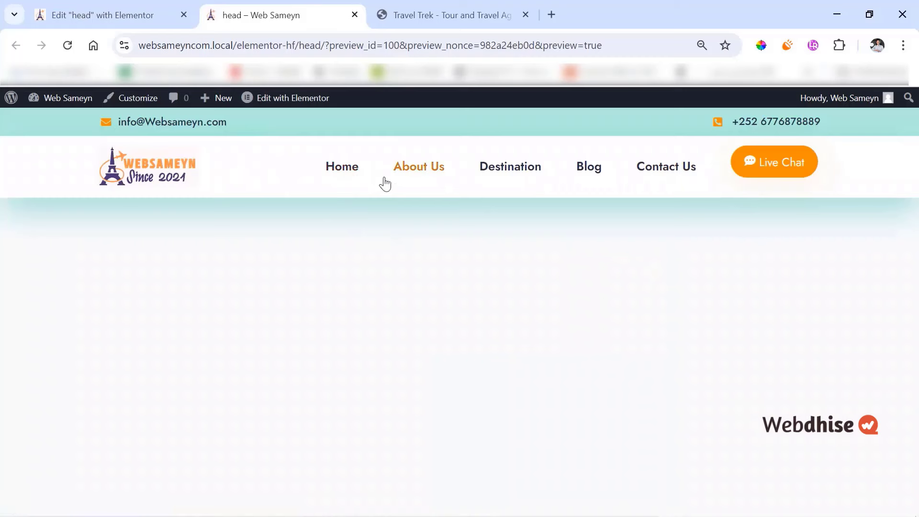
pyautogui.click(348, 173)
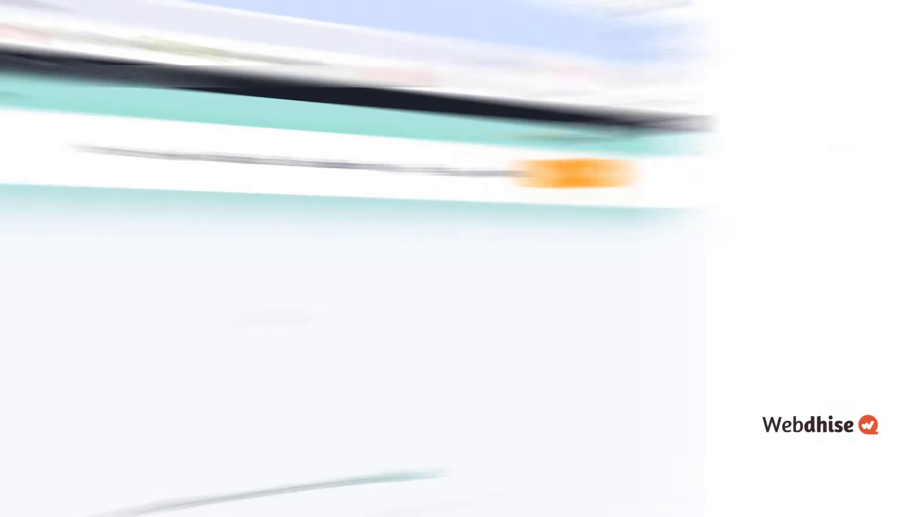
# Start a new template from the Elementor Header & Footer Builder list
pyautogui.click(55, 99)
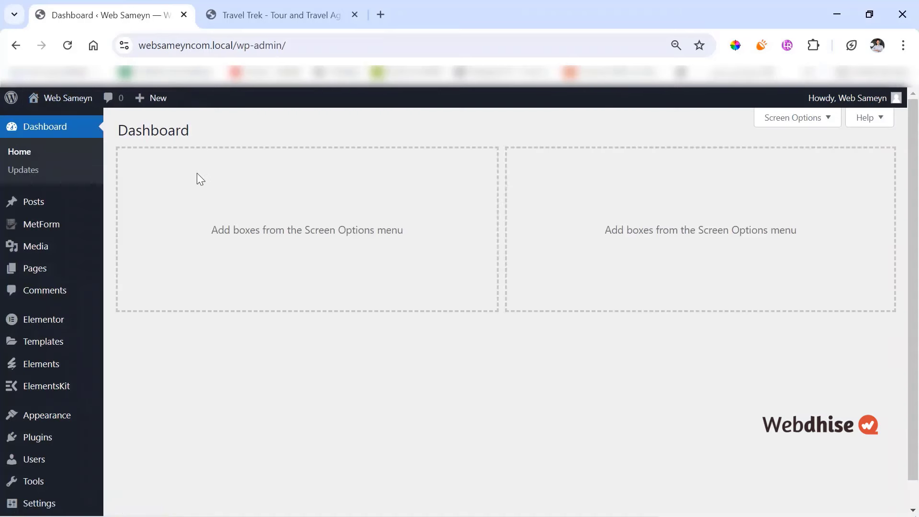
pyautogui.moveTo(39, 417)
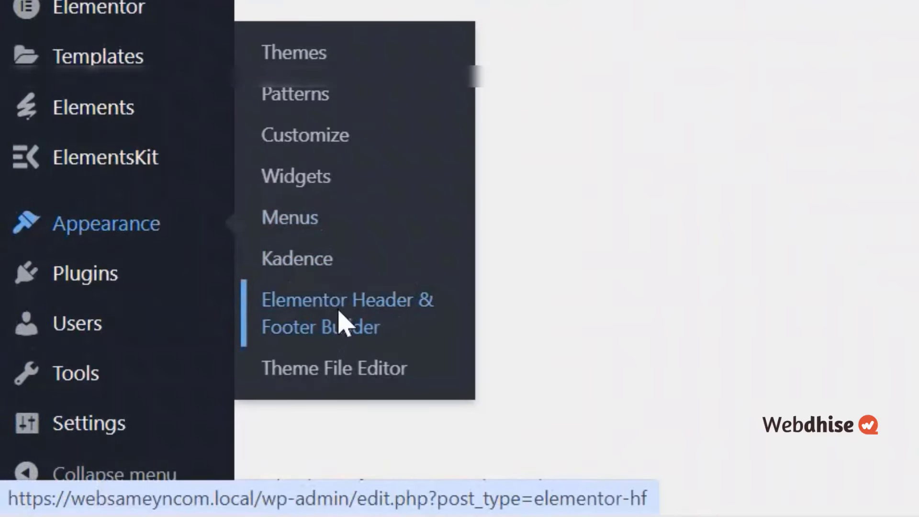
pyautogui.click(454, 177)
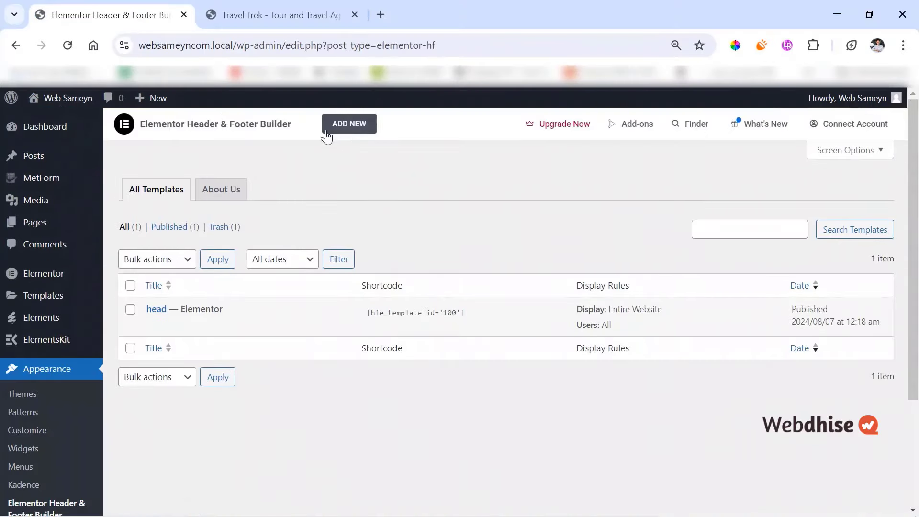
pyautogui.click(354, 132)
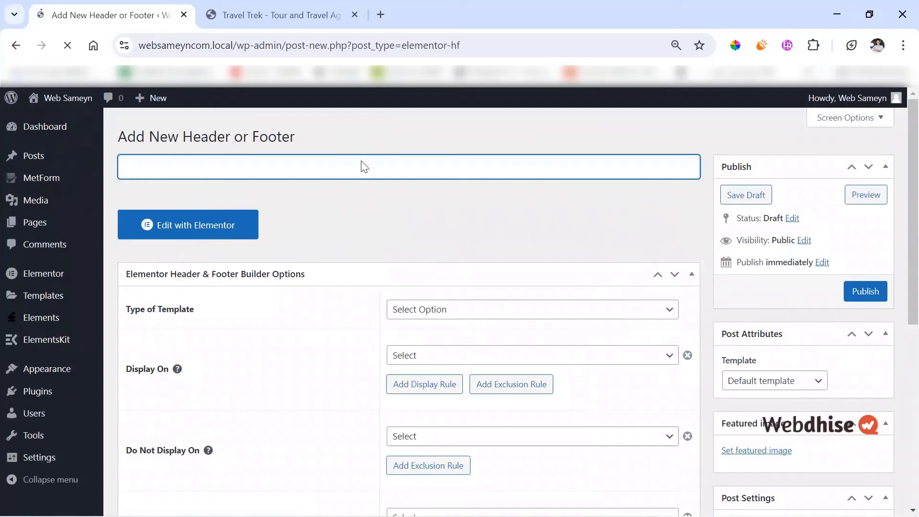
# Title it Footer, type Footer, display on Entire Website for All users, and publish
pyautogui.write('Footer')
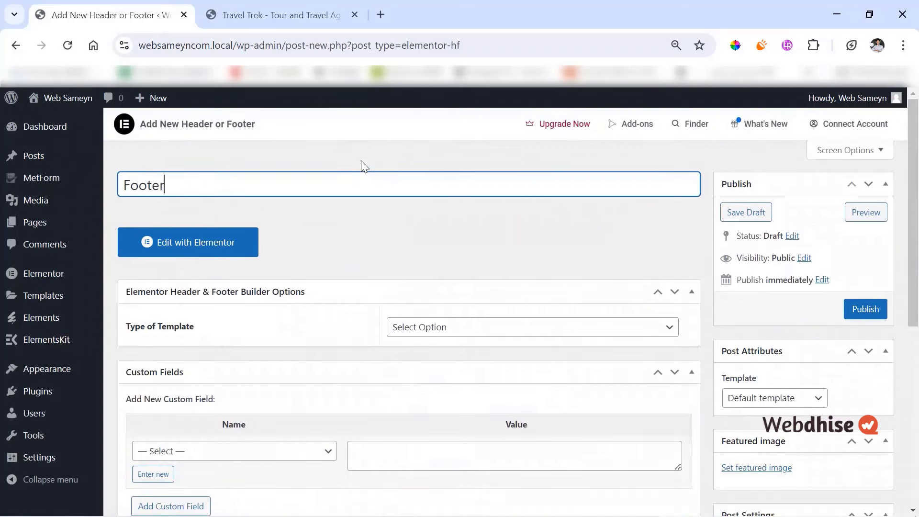
pyautogui.scroll(-2, 389, 215)
pyautogui.click(437, 235)
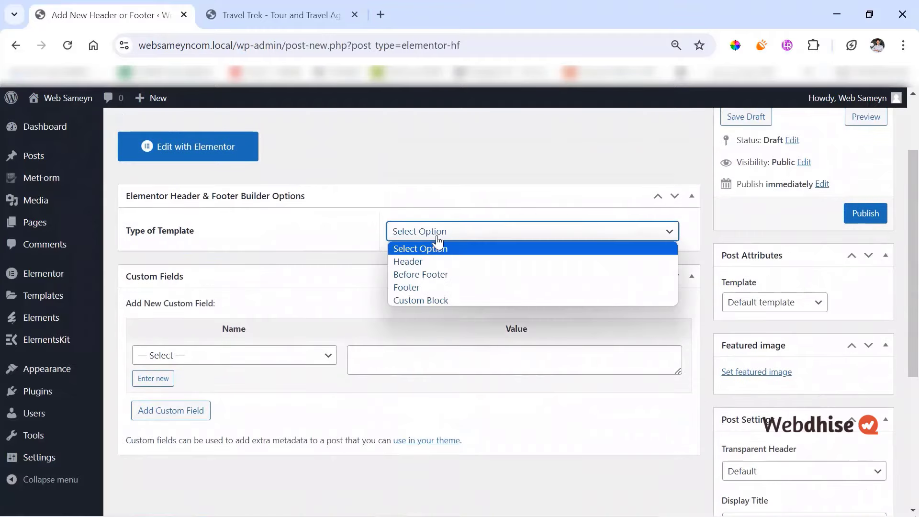
pyautogui.click(417, 287)
pyautogui.scroll(-2, 441, 297)
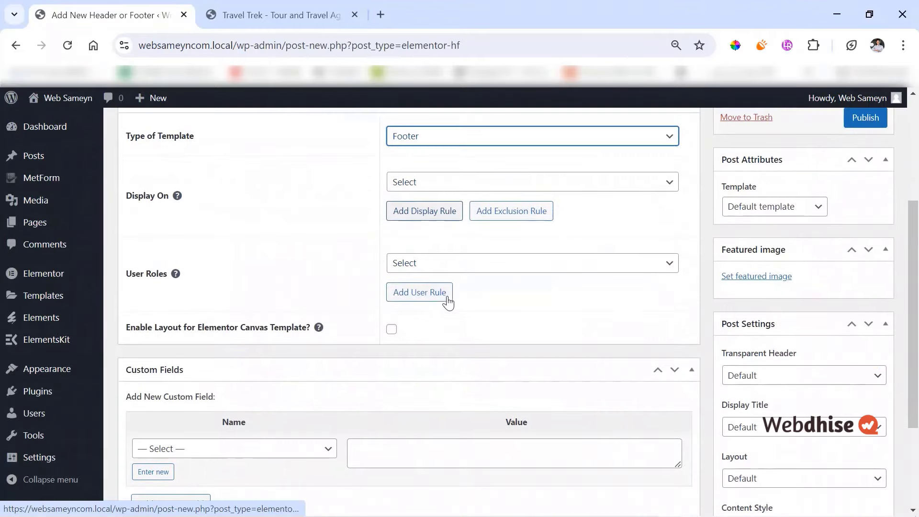
pyautogui.click(407, 182)
pyautogui.click(412, 223)
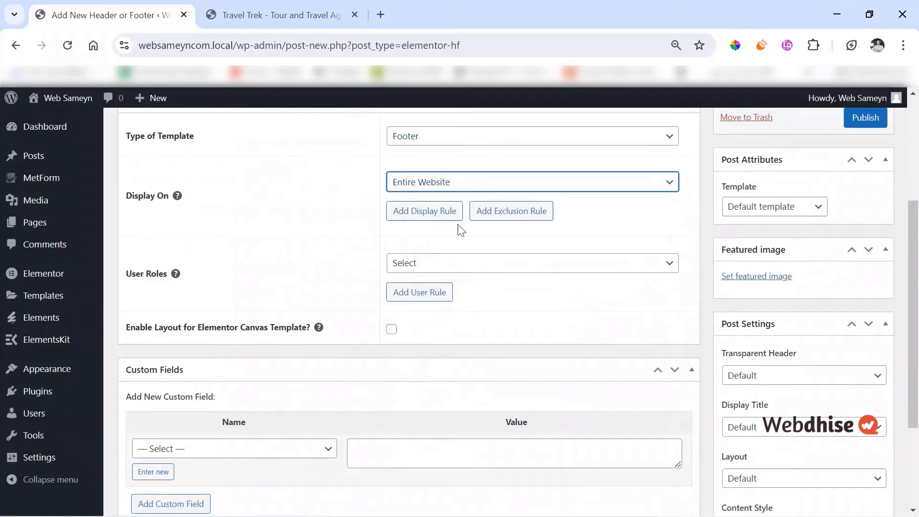
pyautogui.click(434, 265)
pyautogui.click(412, 304)
pyautogui.scroll(4, 600, 267)
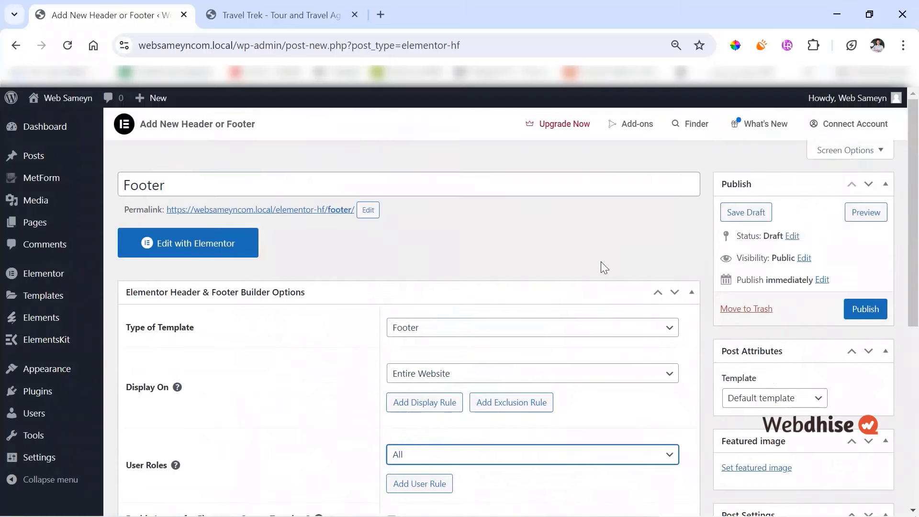
pyautogui.click(867, 309)
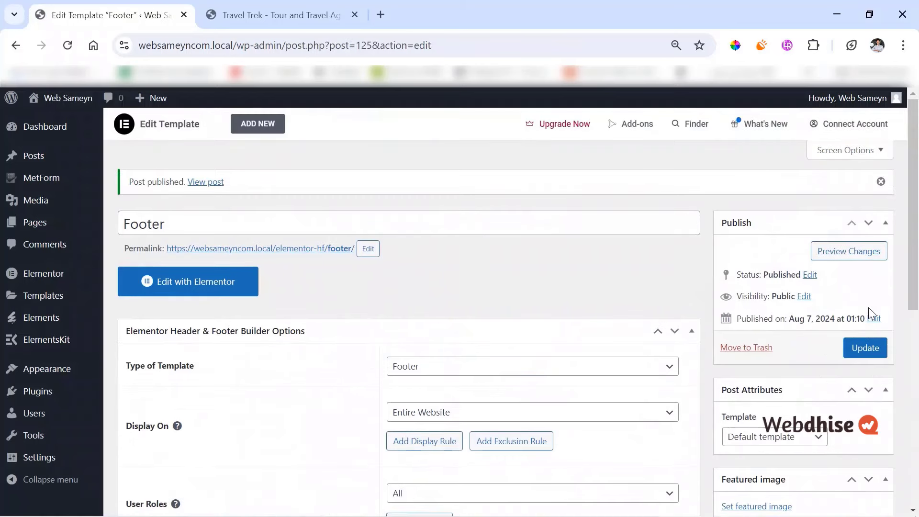
pyautogui.click(201, 288)
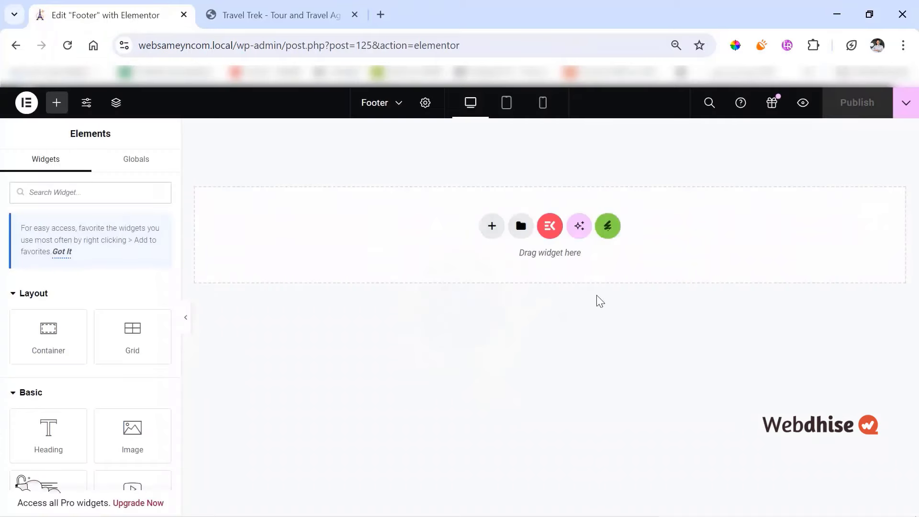
# Insert the Footer template from the installed Travel Trek template kit
pyautogui.click(612, 235)
pyautogui.scroll(-1, 216, 404)
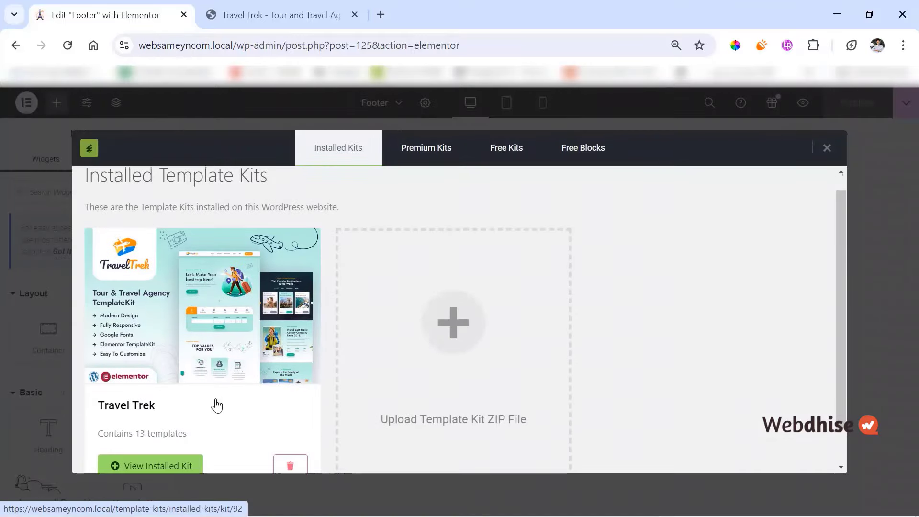
pyautogui.click(162, 429)
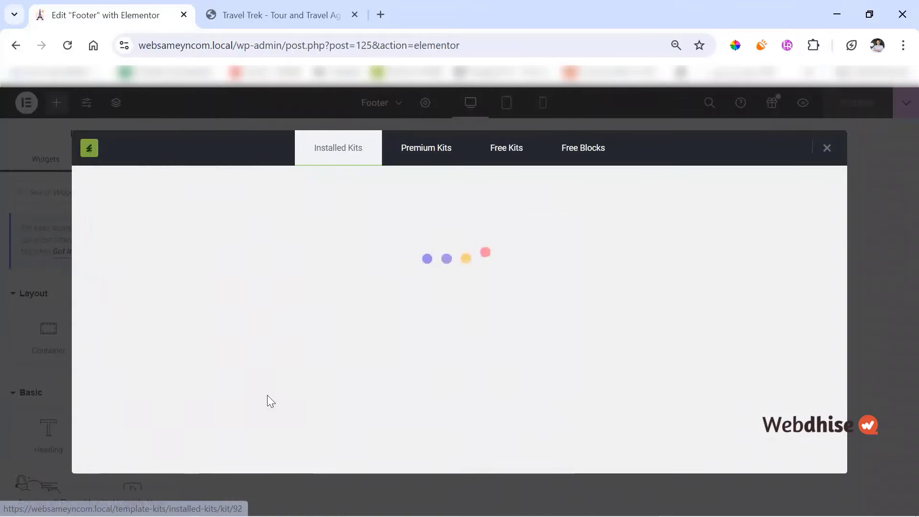
pyautogui.scroll(-10, 594, 315)
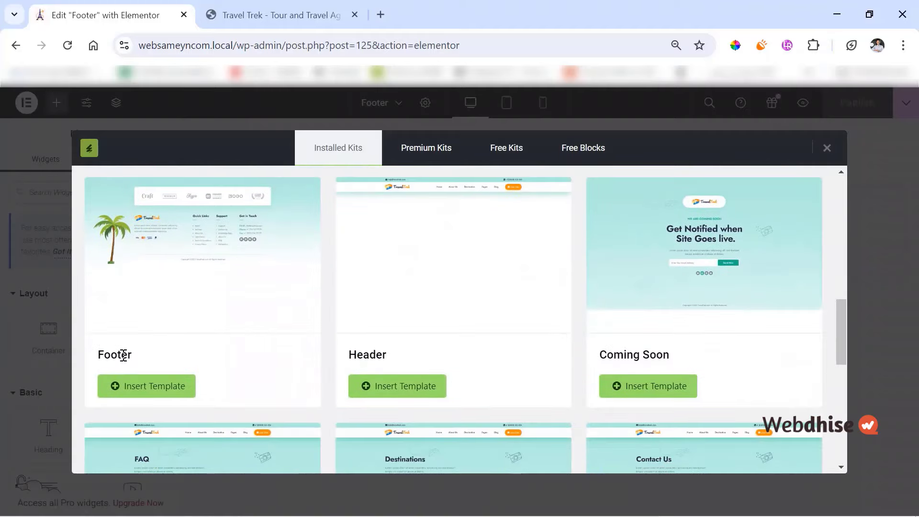
pyautogui.doubleClick(123, 354)
pyautogui.click(123, 369)
pyautogui.click(135, 386)
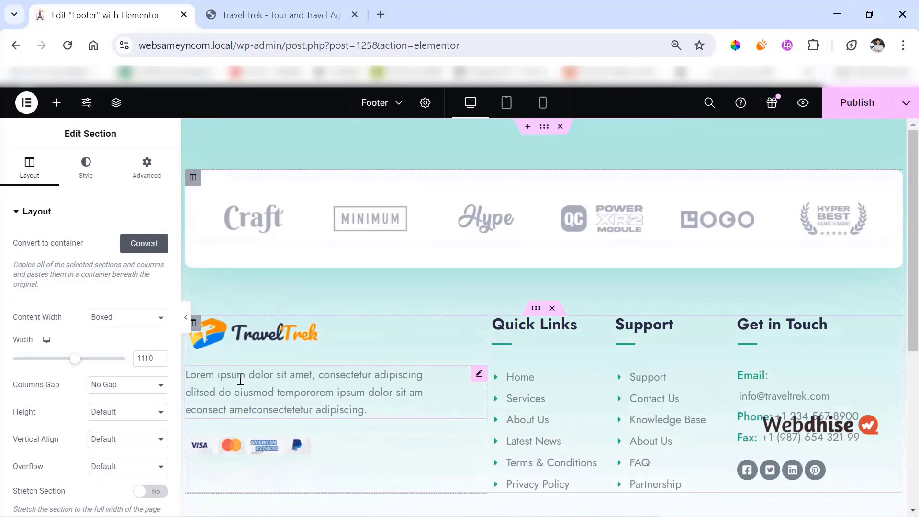
# Delete the partner logos strip from the footer
pyautogui.scroll(-1, 525, 306)
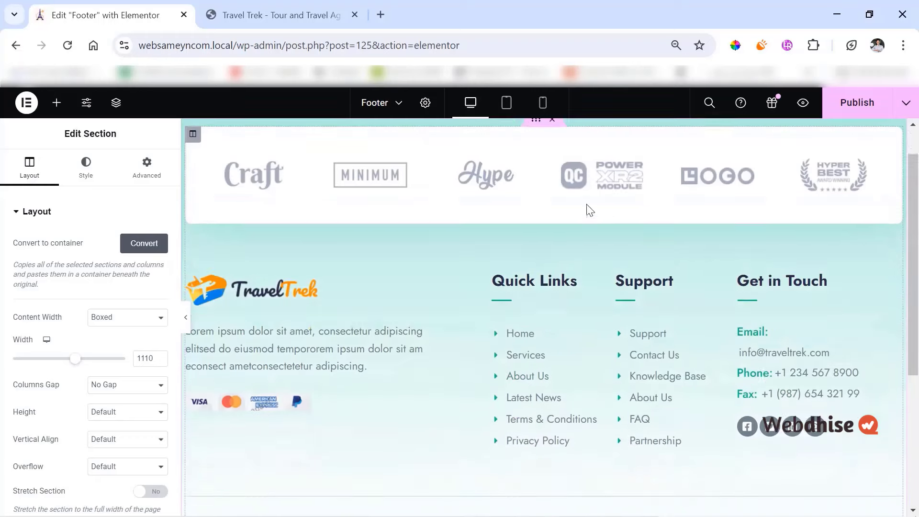
pyautogui.scroll(1, 525, 306)
pyautogui.click(186, 318)
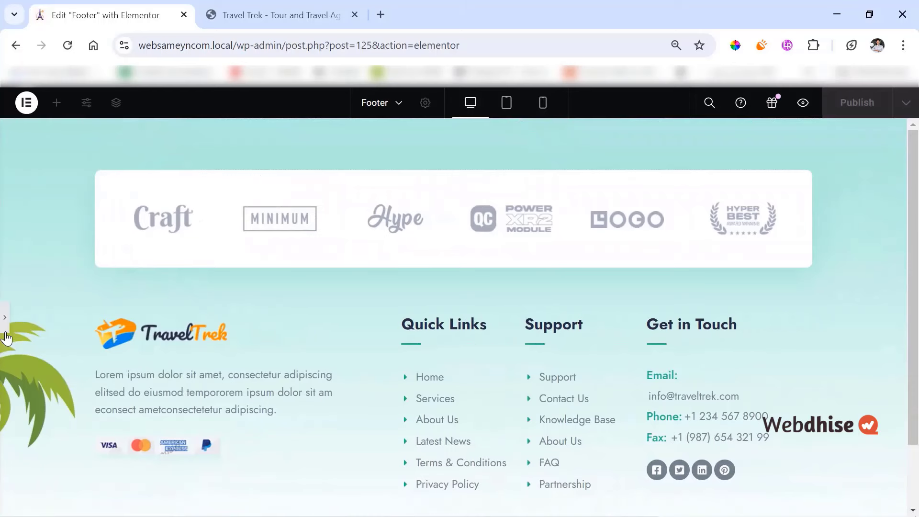
pyautogui.click(5, 317)
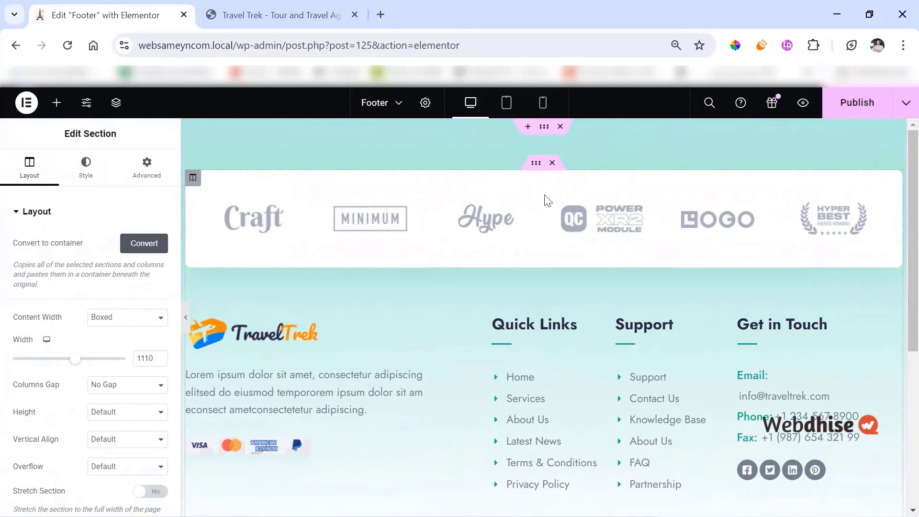
pyautogui.click(551, 164)
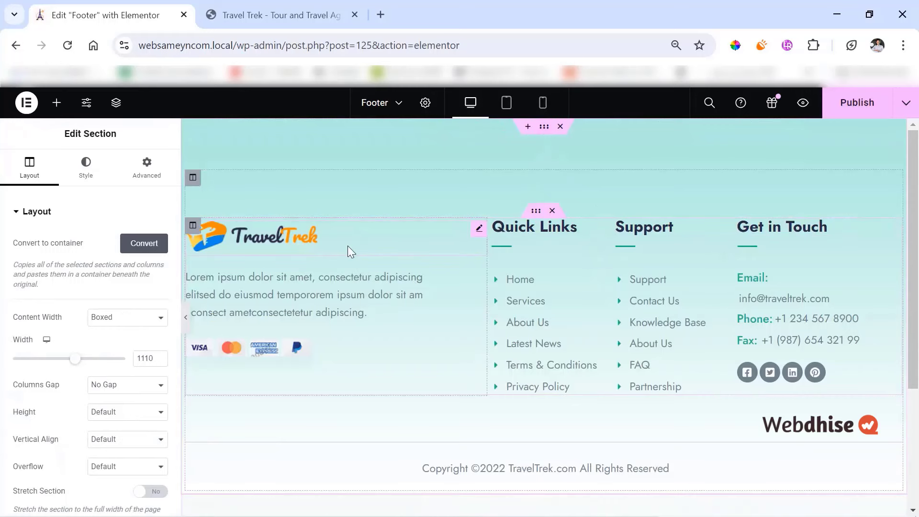
# Swap the footer's TravelTrek logo for WEBSAMEYN, then clear the image to a blank placeholder
pyautogui.click(383, 238)
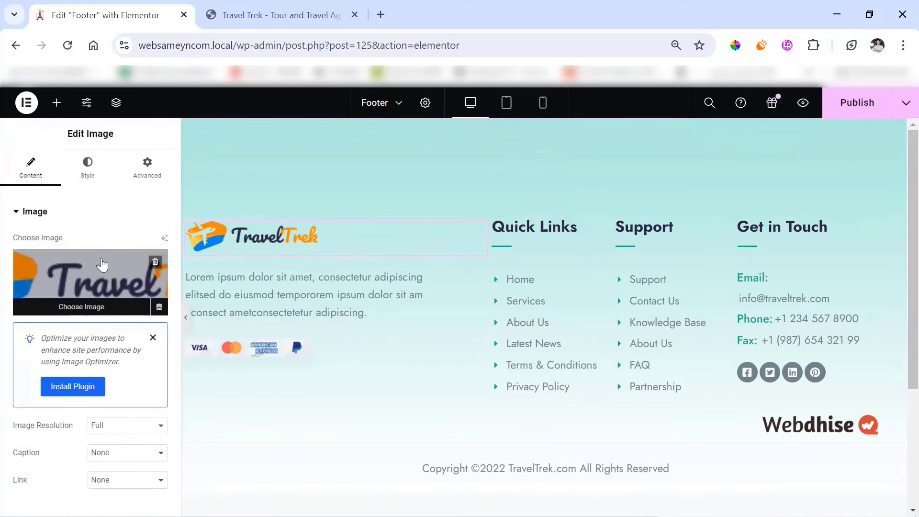
pyautogui.click(115, 264)
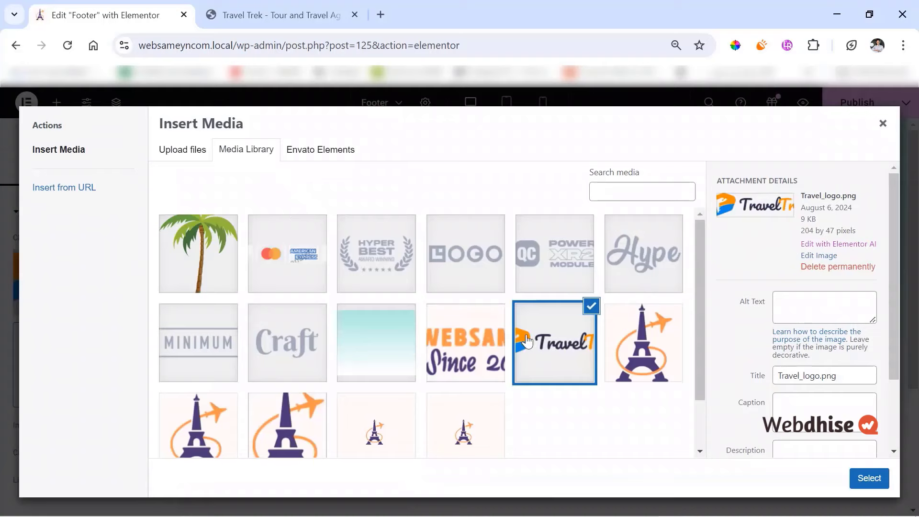
pyautogui.click(445, 349)
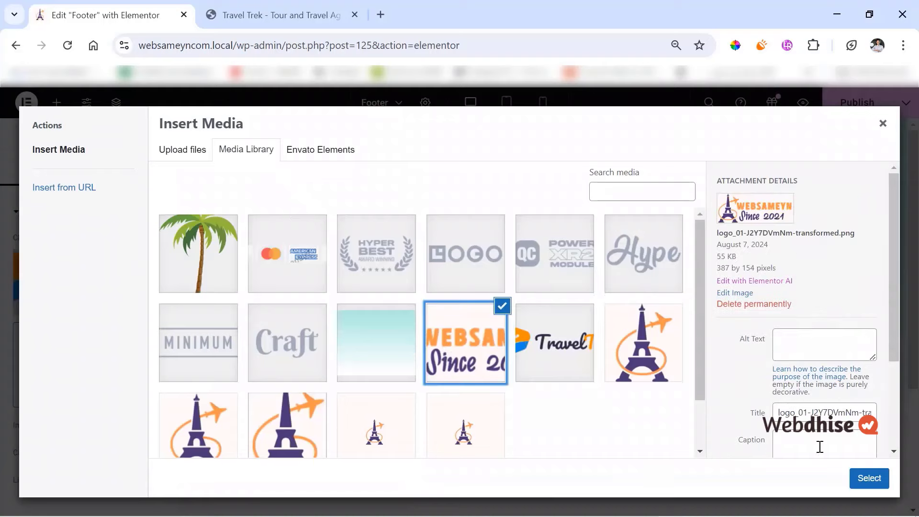
pyautogui.click(883, 474)
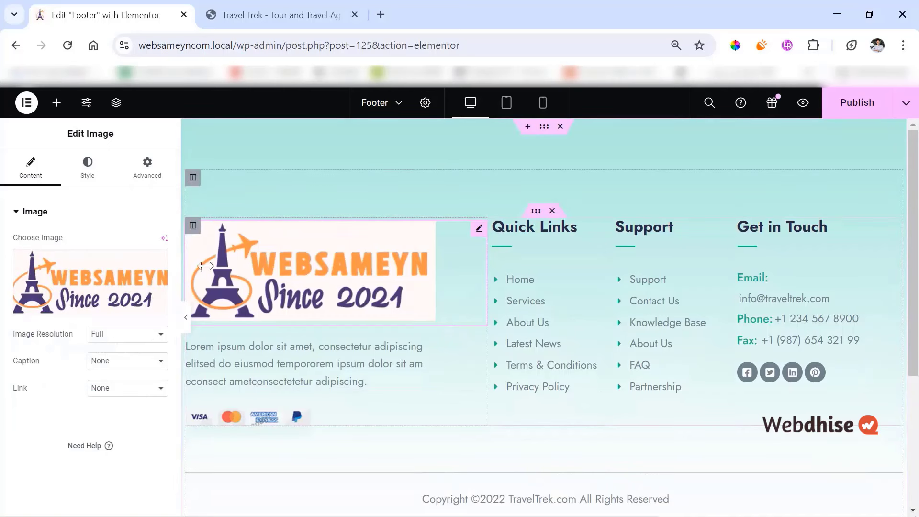
pyautogui.click(156, 262)
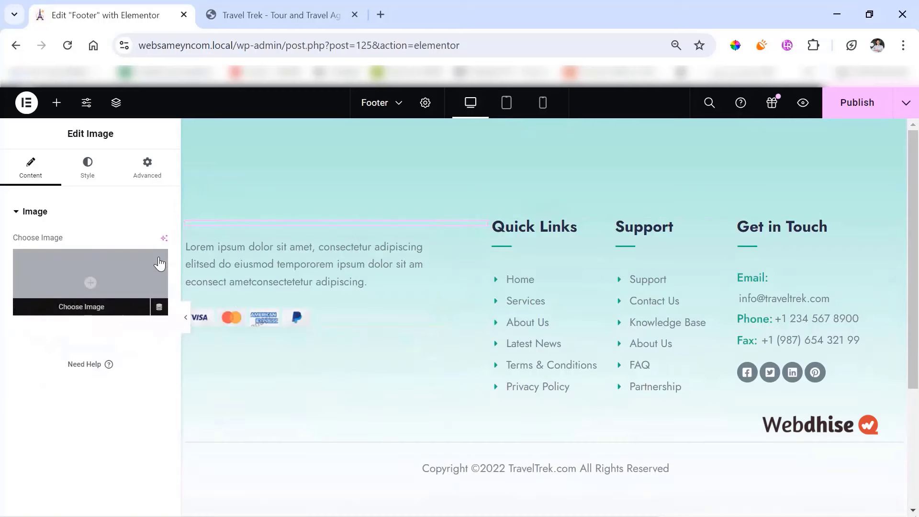
pyautogui.click(380, 14)
# Upload the WEBSAMEYN logo at remove.bg/upload and download the background-removed PNG
pyautogui.click(371, 44)
pyautogui.write('re')
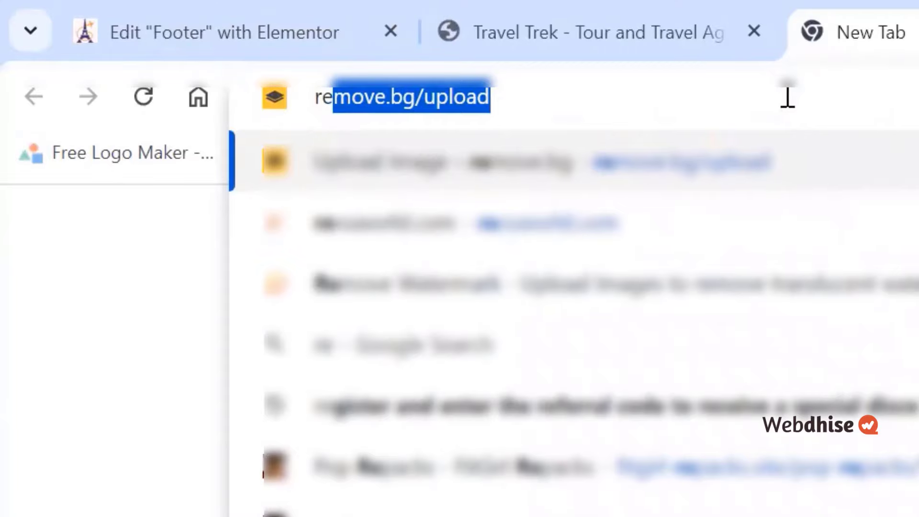
pyautogui.press('Return')
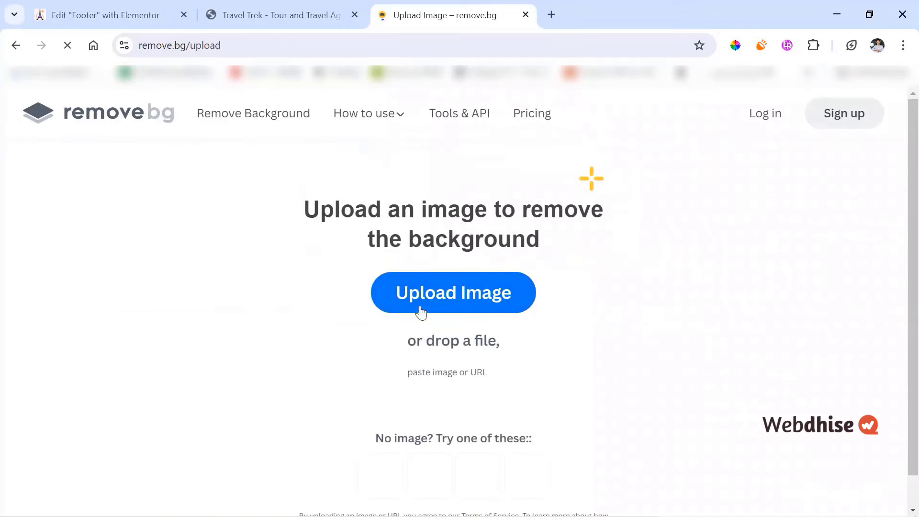
pyautogui.click(456, 298)
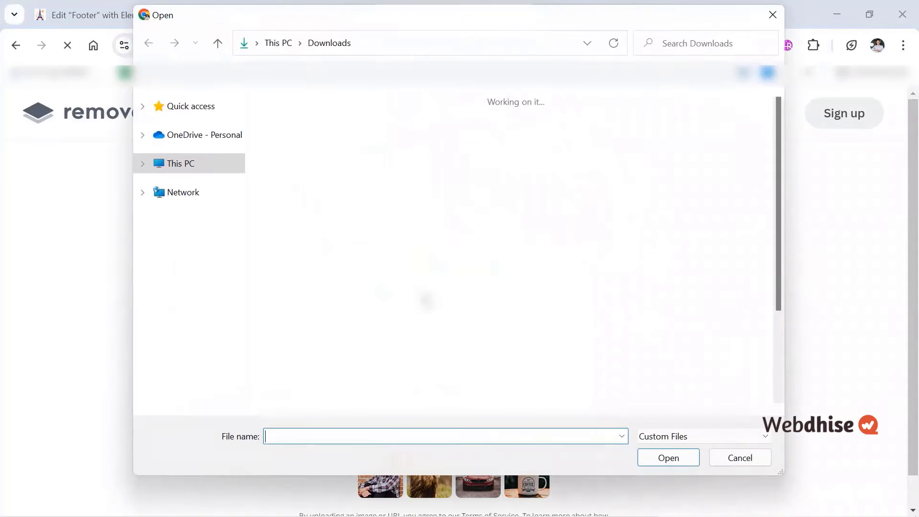
pyautogui.press('Return')
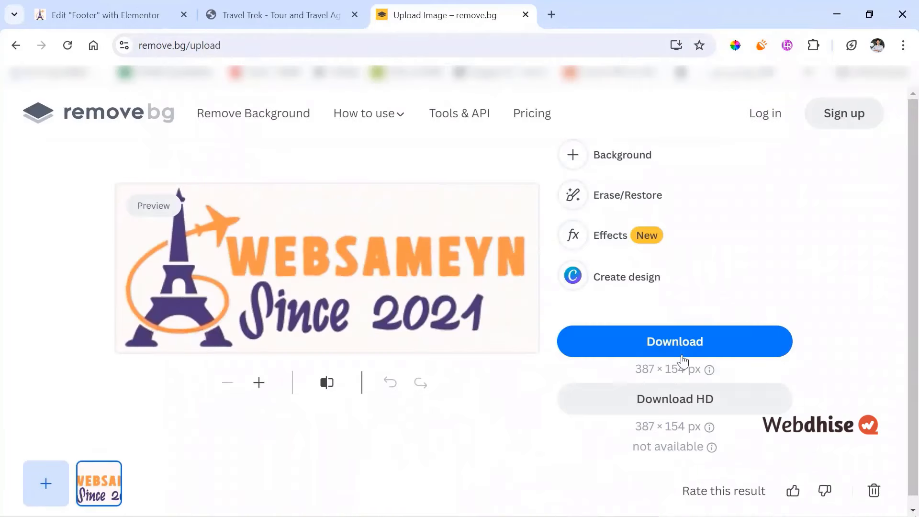
pyautogui.click(675, 343)
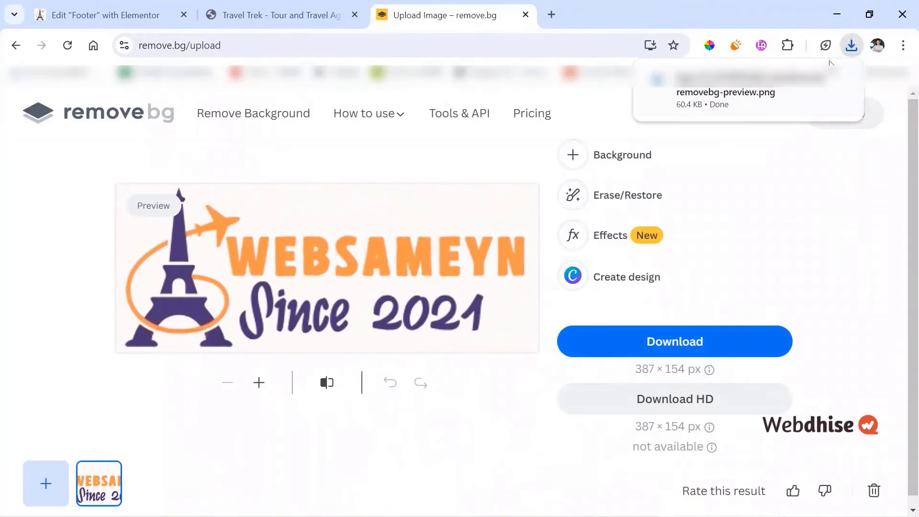
pyautogui.click(159, 9)
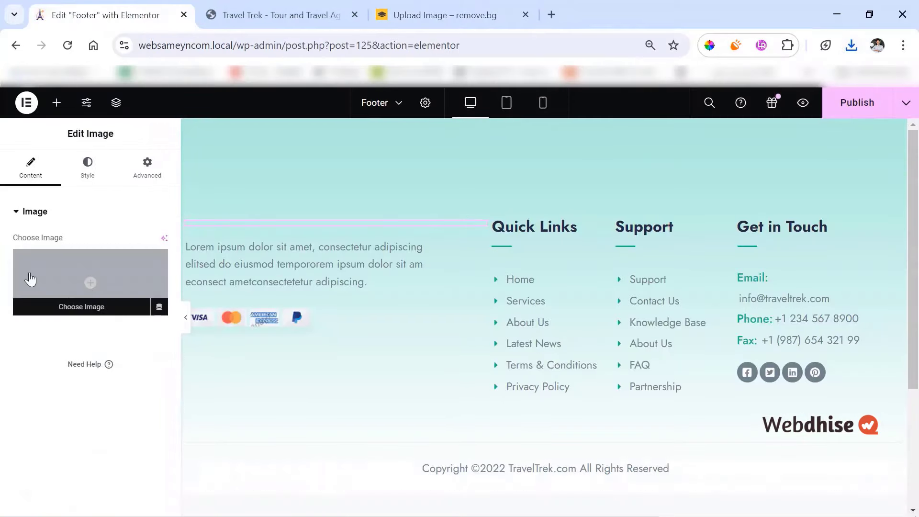
# Upload the removebg WEBSAMEYN logo and insert it into the footer image widget
pyautogui.click(36, 273)
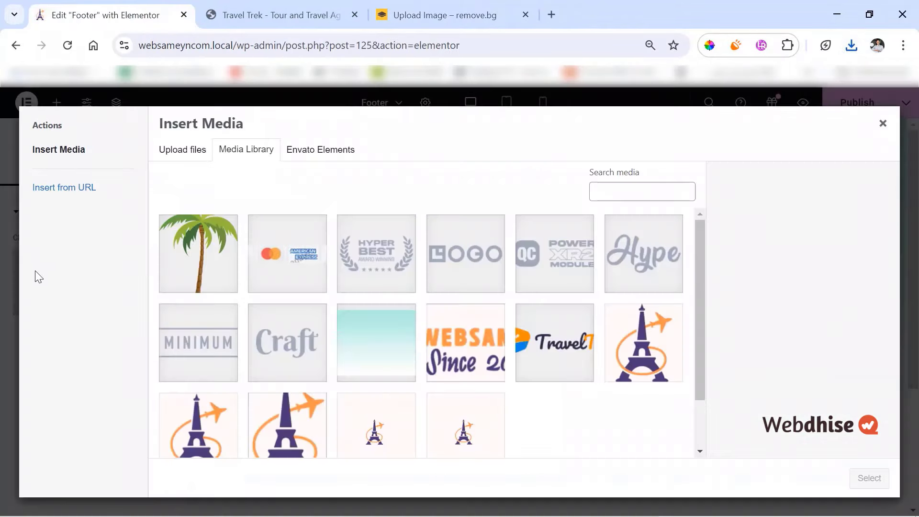
pyautogui.click(182, 150)
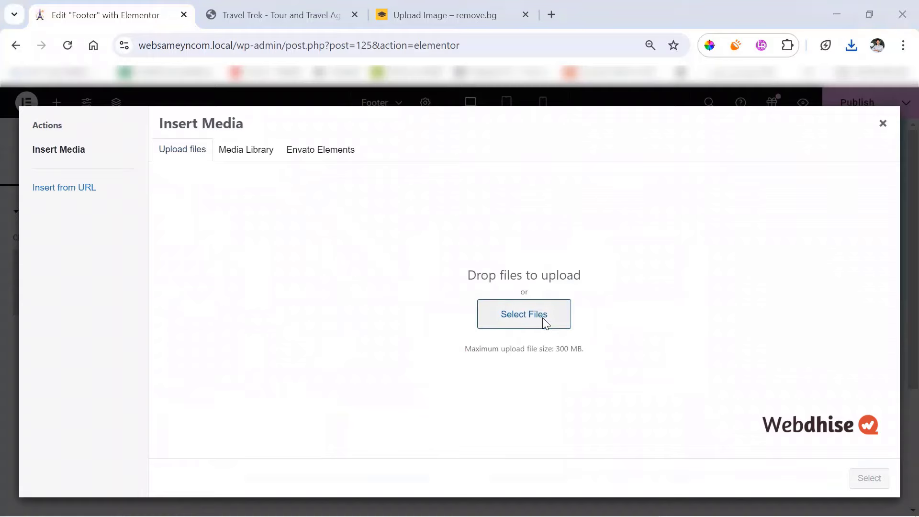
pyautogui.click(545, 324)
pyautogui.click(284, 149)
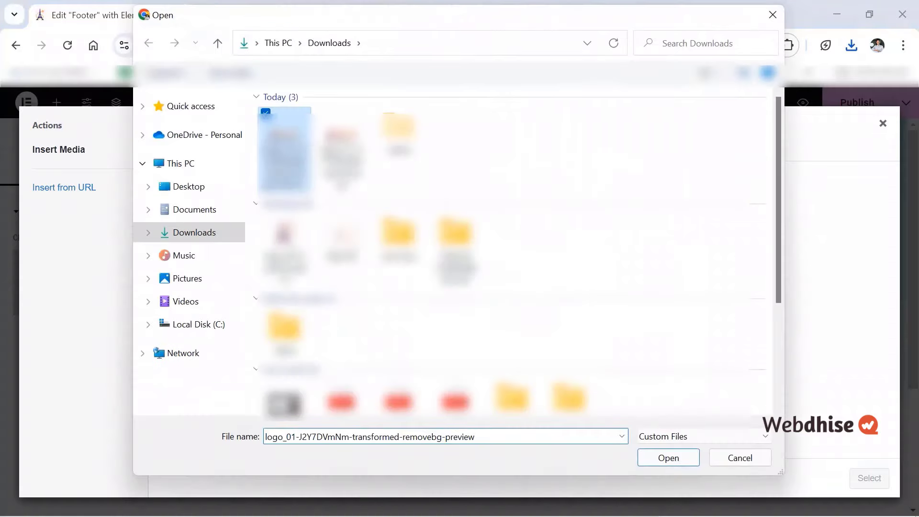
pyautogui.doubleClick(279, 167)
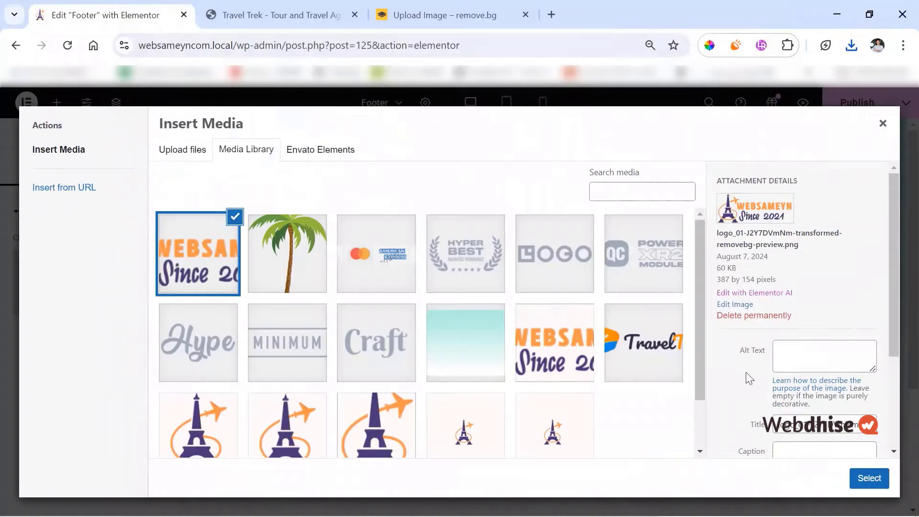
pyautogui.click(869, 478)
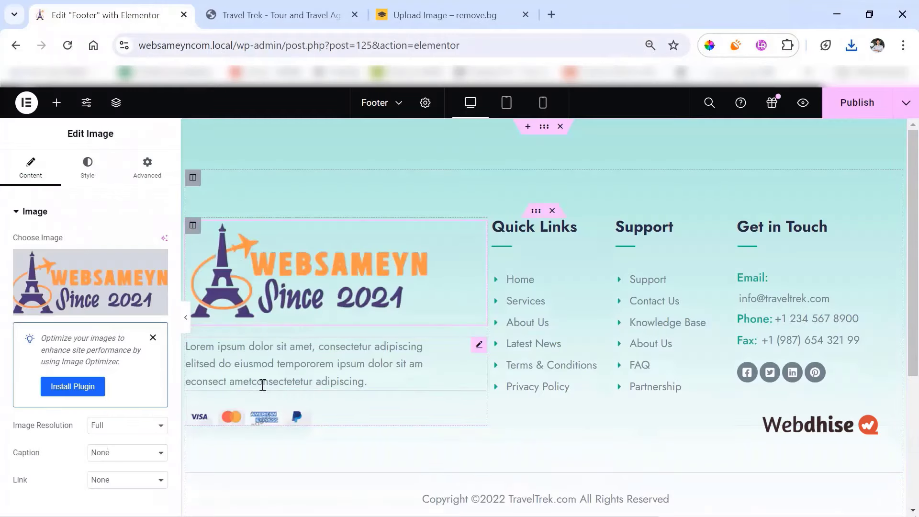
pyautogui.click(153, 338)
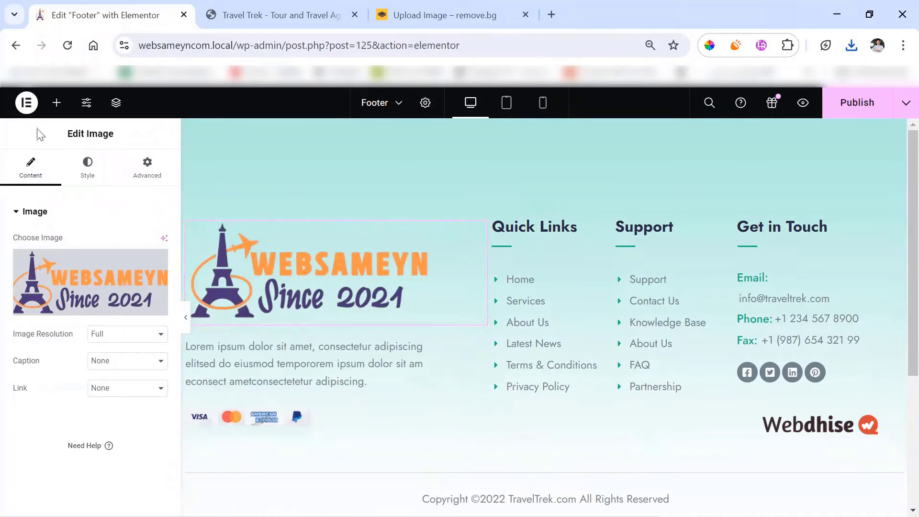
# Set the footer logo's image width to 47% in the Style tab
pyautogui.click(87, 176)
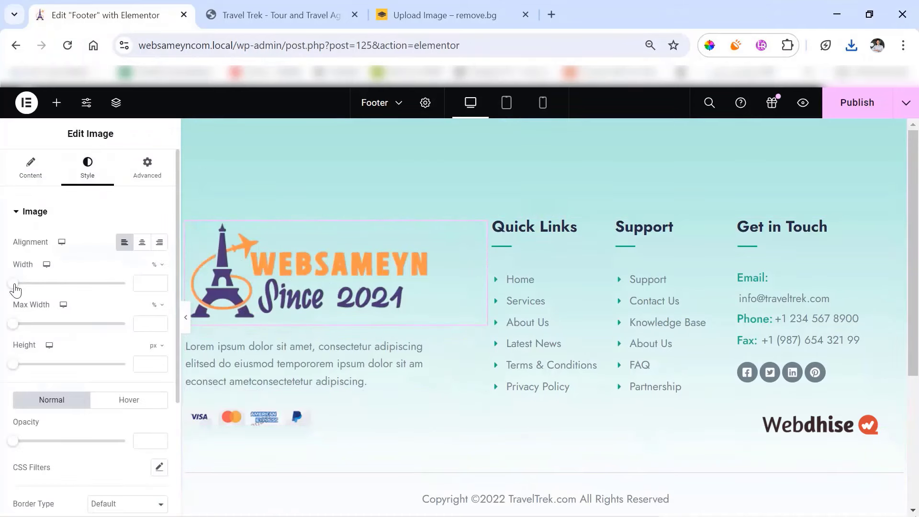
pyautogui.moveTo(13, 283); pyautogui.dragTo(65, 293)
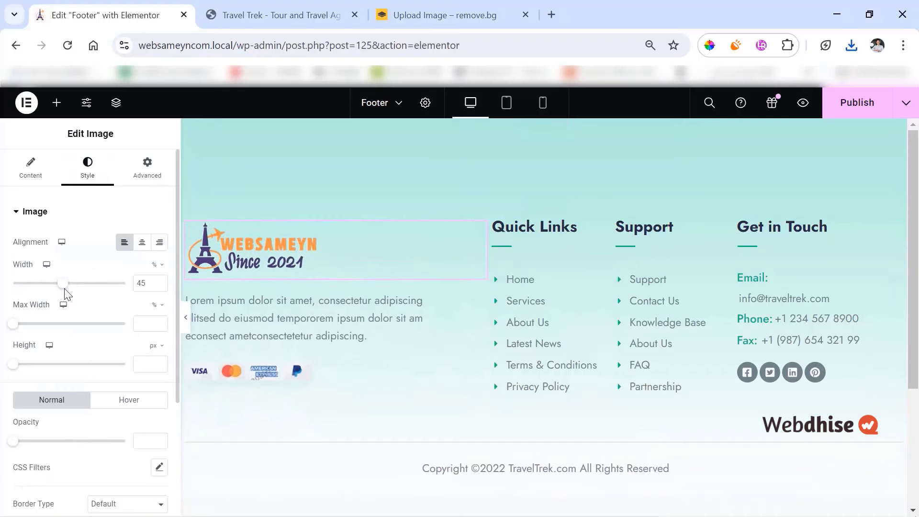
pyautogui.click(185, 318)
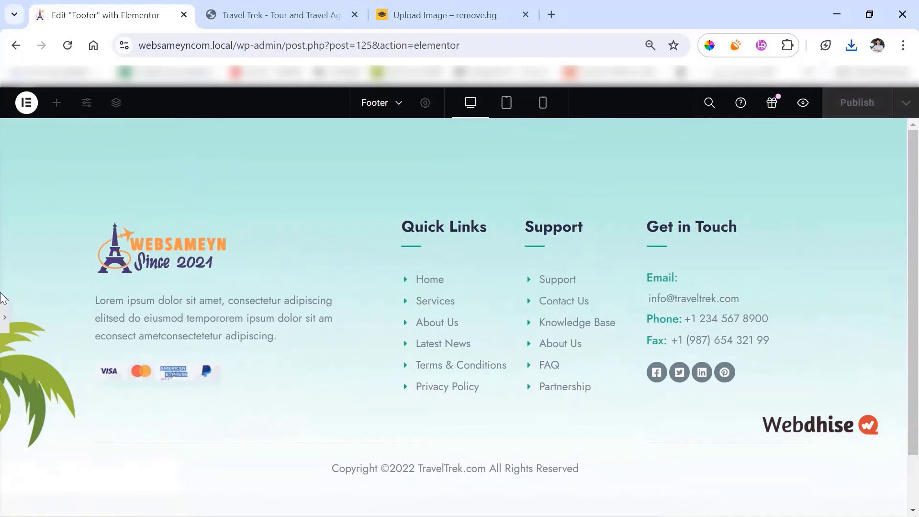
pyautogui.click(4, 317)
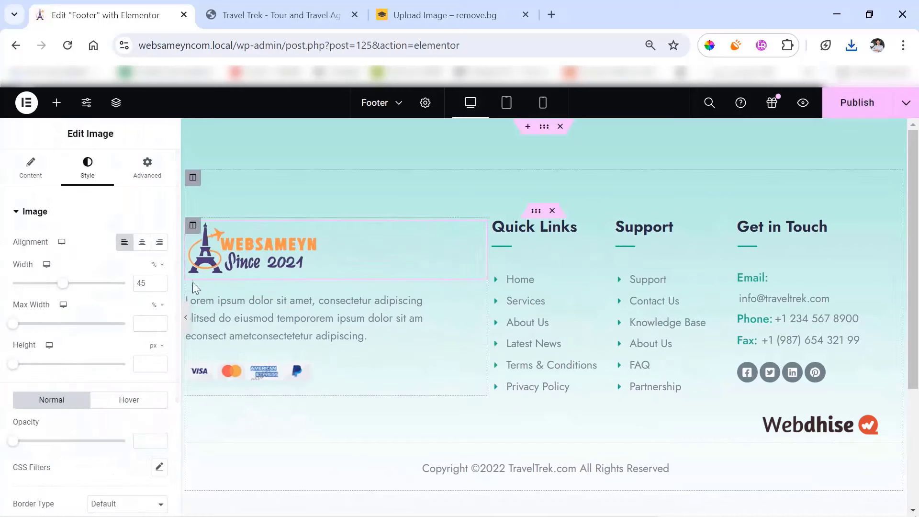
pyautogui.click(160, 282)
pyautogui.click(160, 282)
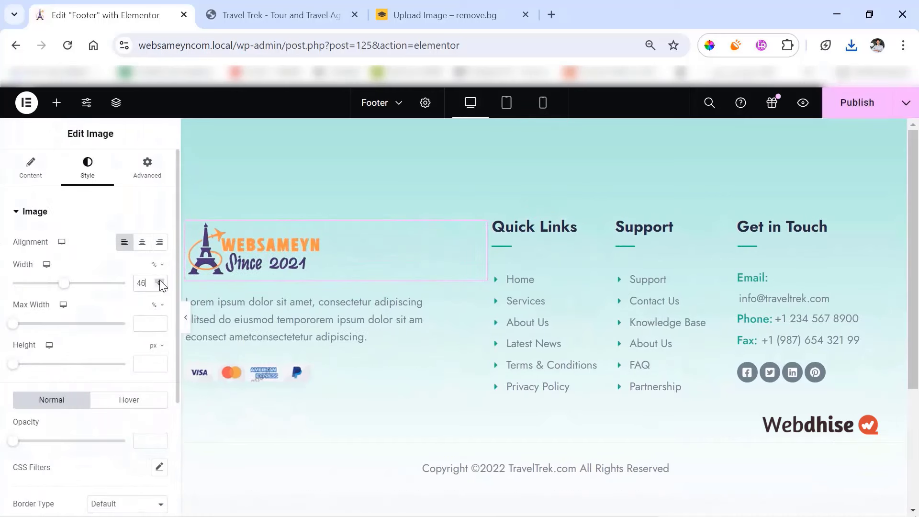
pyautogui.click(186, 317)
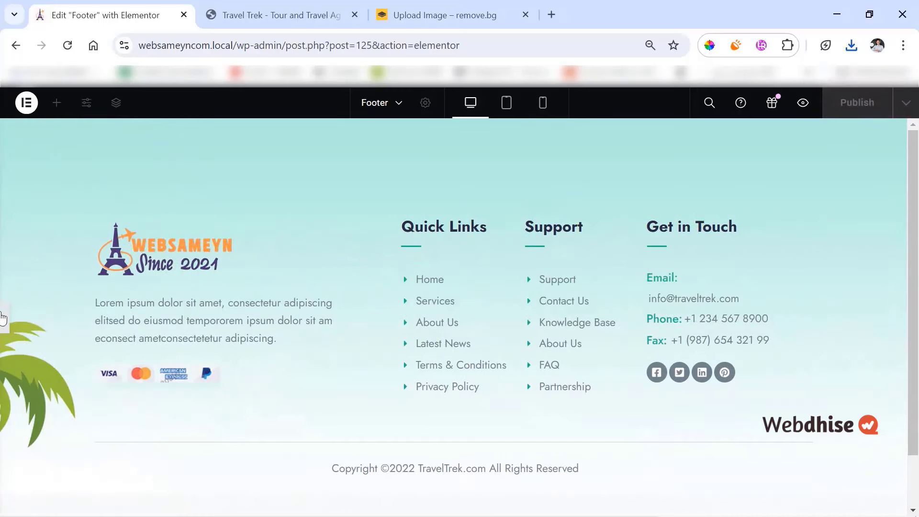
pyautogui.click(4, 317)
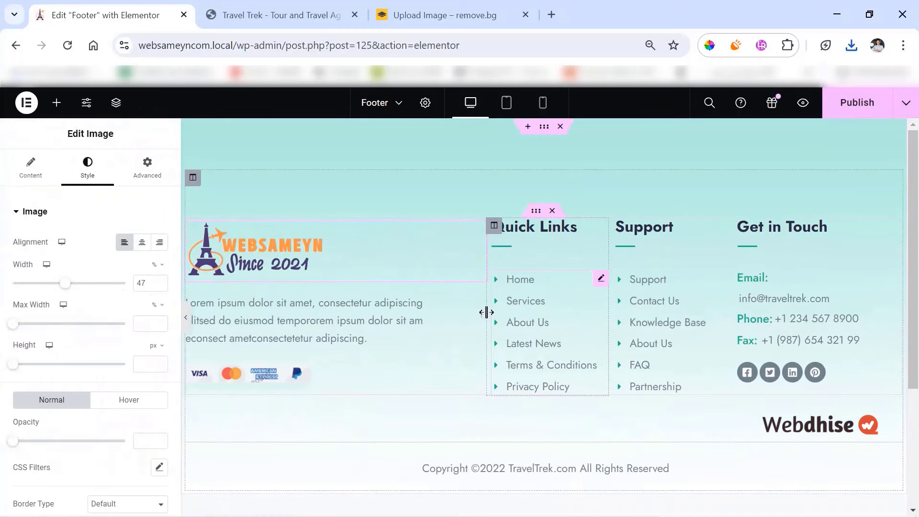
# Select all the lorem ipsum text in the footer paragraph's Text Editor widget
pyautogui.click(398, 326)
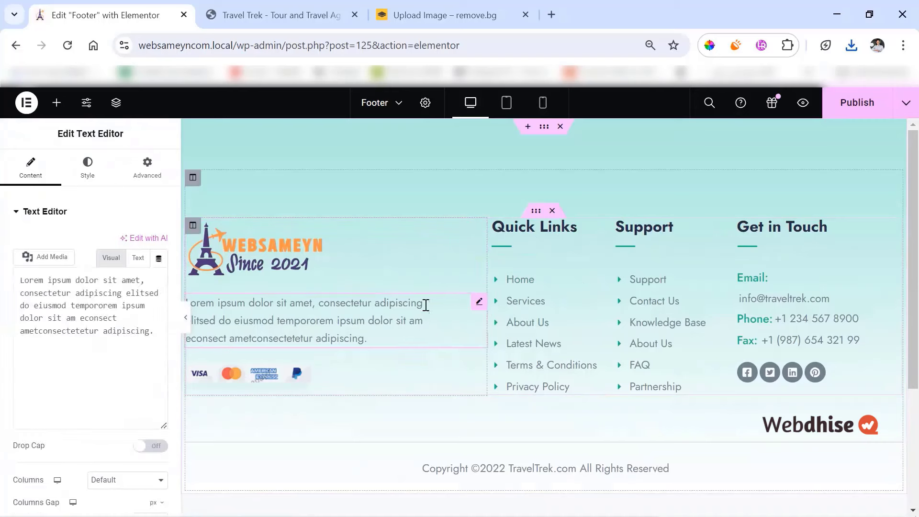
pyautogui.click(114, 425)
pyautogui.moveTo(114, 425); pyautogui.dragTo(20, 342)
pyautogui.click(107, 435)
pyautogui.moveTo(107, 435); pyautogui.dragTo(9, 323)
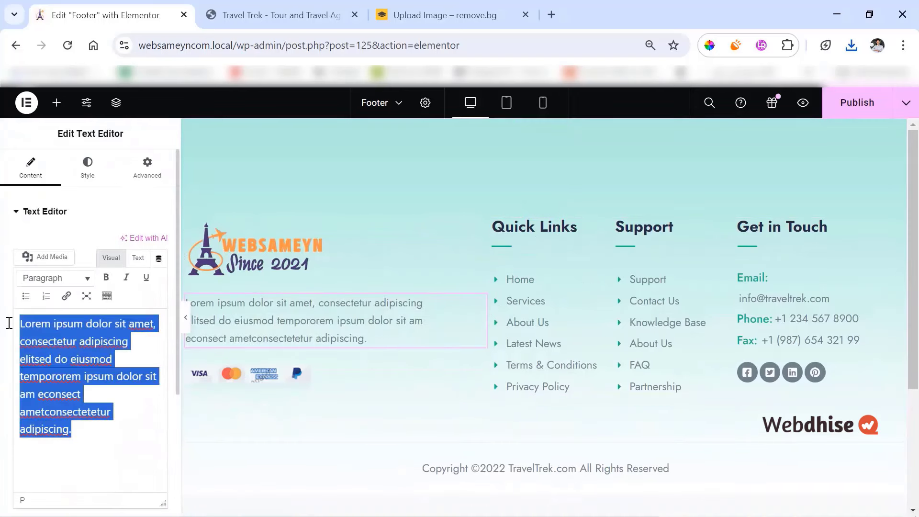
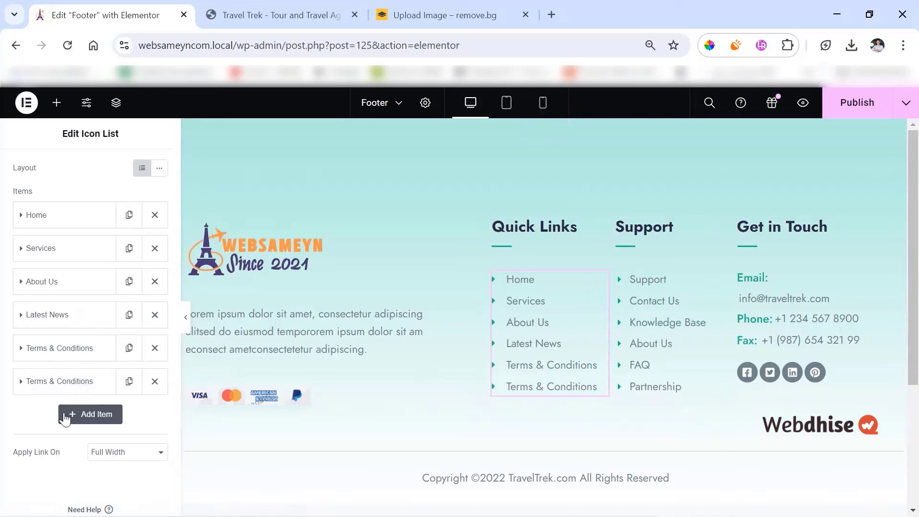
# Remove the accidentally added new item from the Quick Links list
pyautogui.click(100, 415)
pyautogui.click(94, 423)
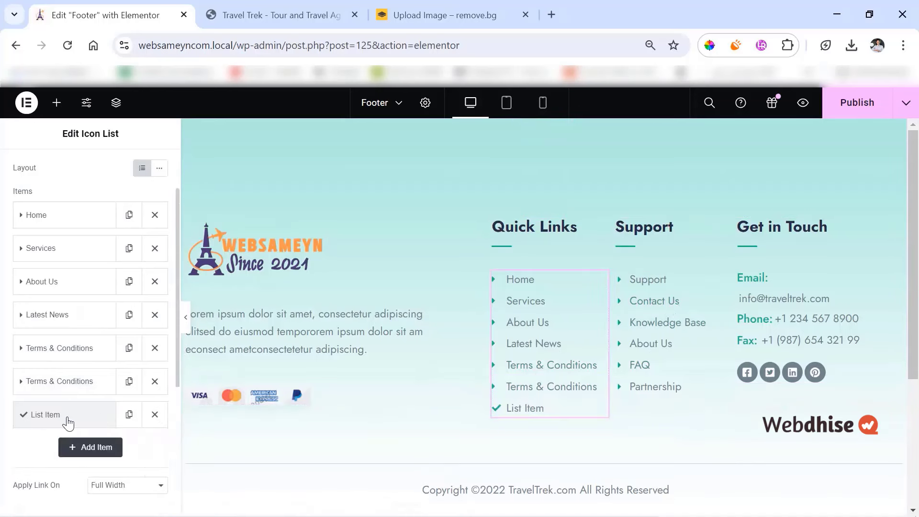
pyautogui.click(154, 417)
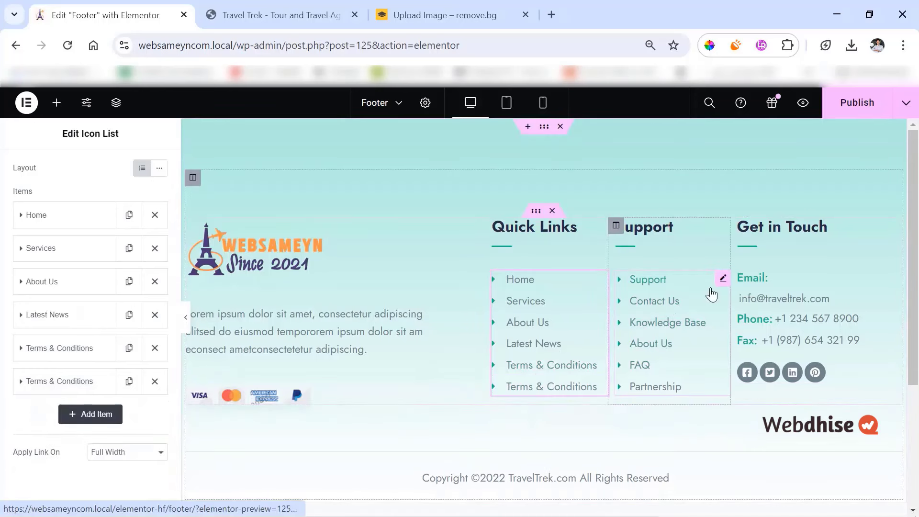
# Link the Support list's Contact Us item to the site's Contact Us page
pyautogui.click(723, 279)
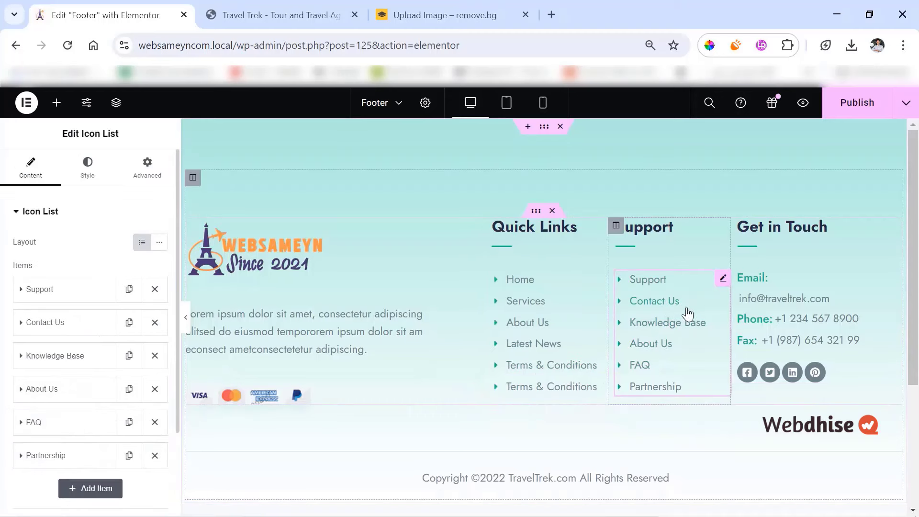
pyautogui.click(48, 322)
pyautogui.scroll(-2, 64, 412)
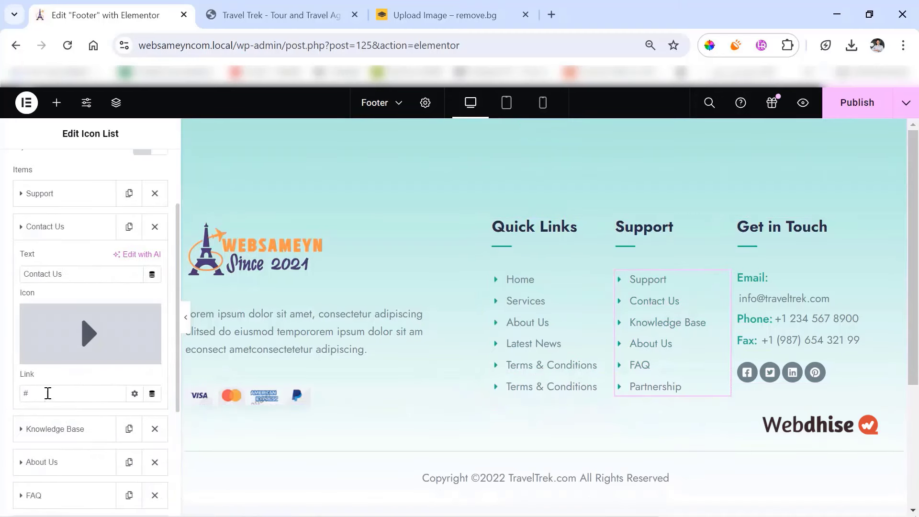
pyautogui.click(49, 391)
pyautogui.write('co')
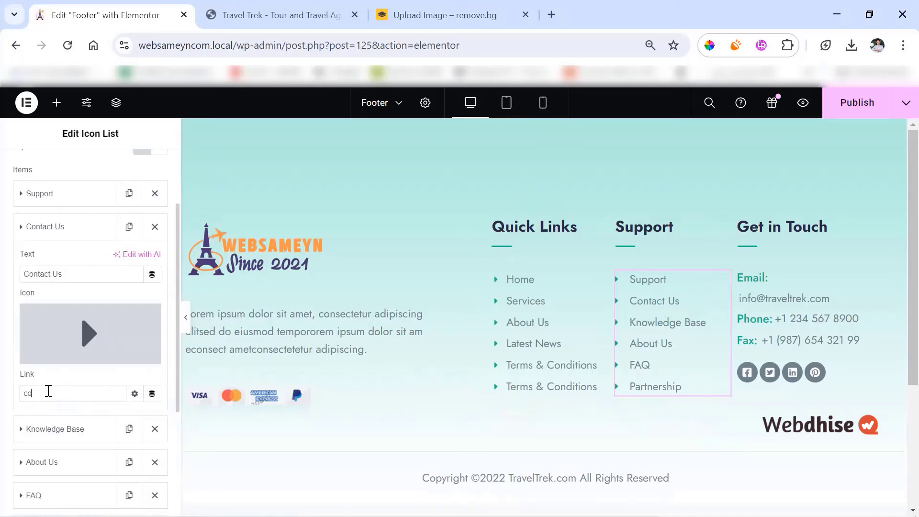
pyautogui.write('ntact')
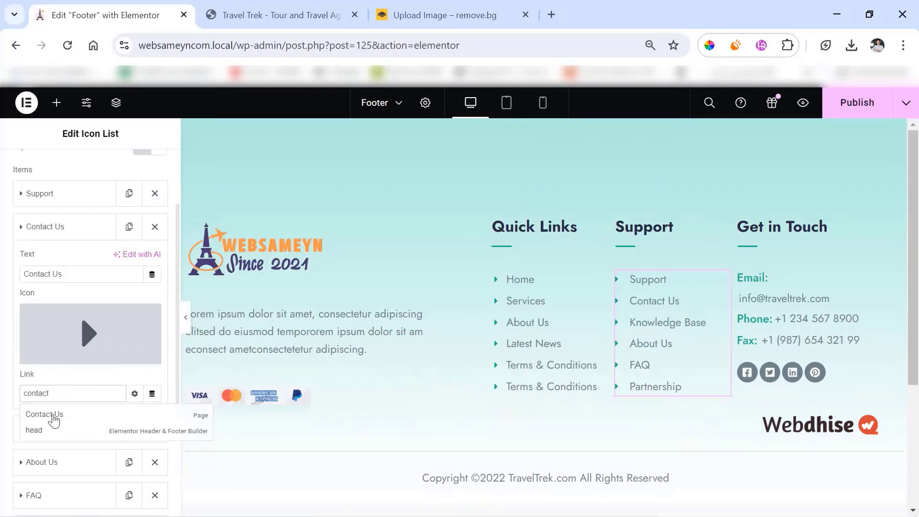
pyautogui.click(53, 415)
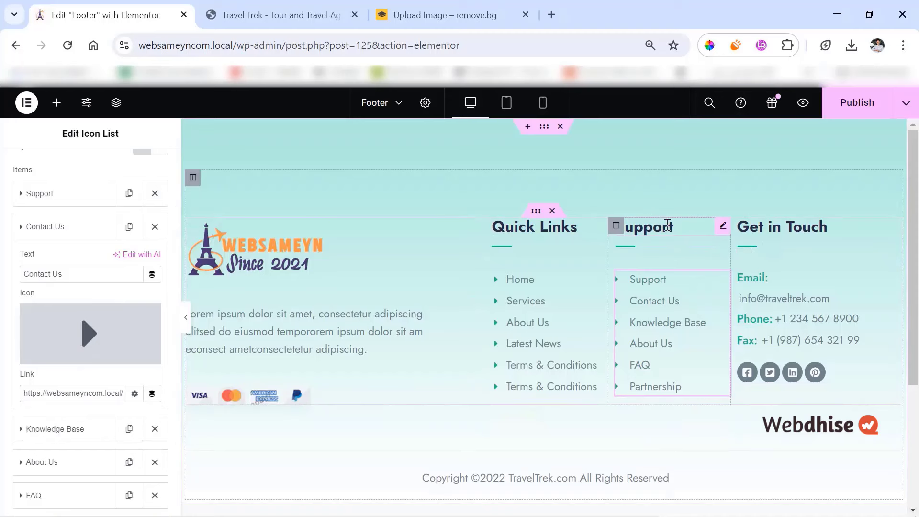
pyautogui.click(816, 252)
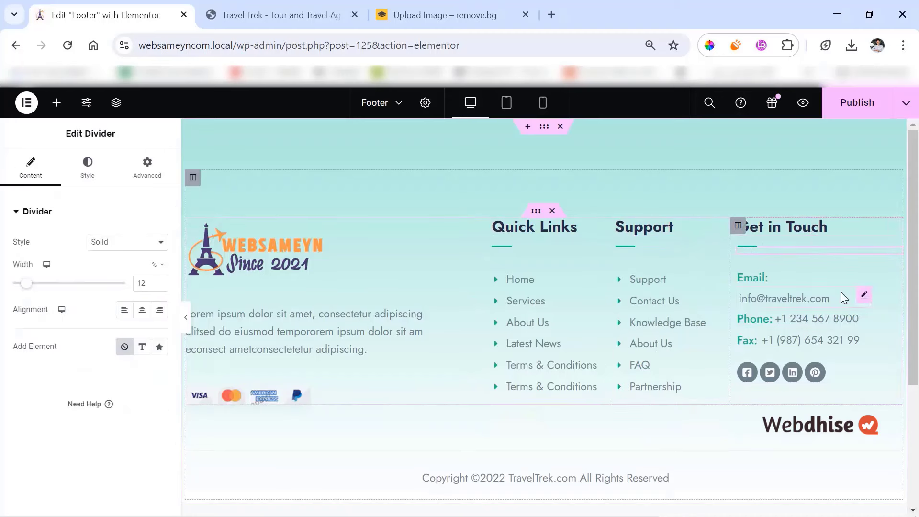
# Change the contact email's domain to websameyn
pyautogui.click(824, 298)
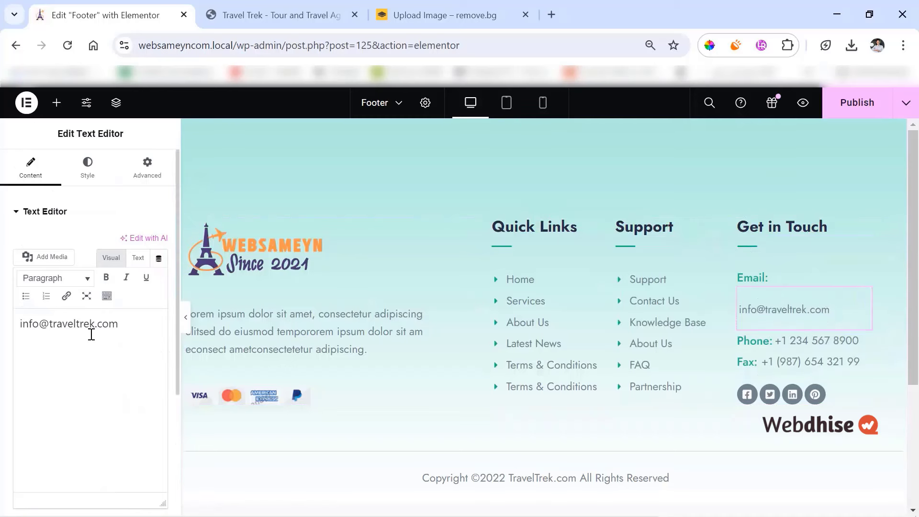
pyautogui.moveTo(90, 324)
pyautogui.mouseDown()
pyautogui.moveTo(45, 327)
pyautogui.moveTo(85, 328)
pyautogui.mouseUp()
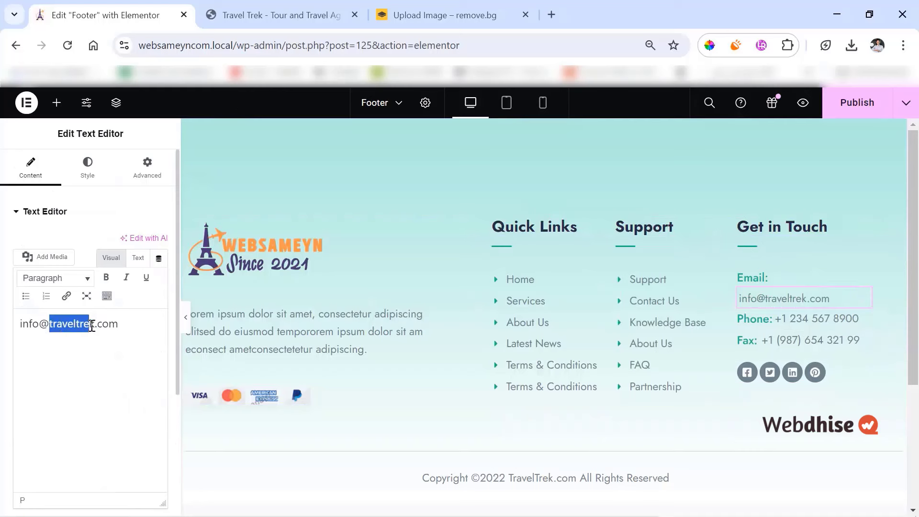
pyautogui.write('web')
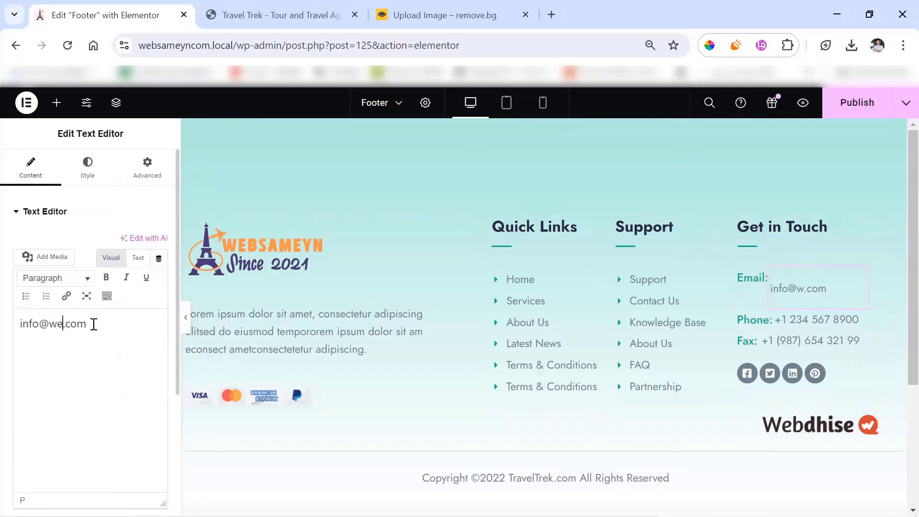
pyautogui.write('sameyn')
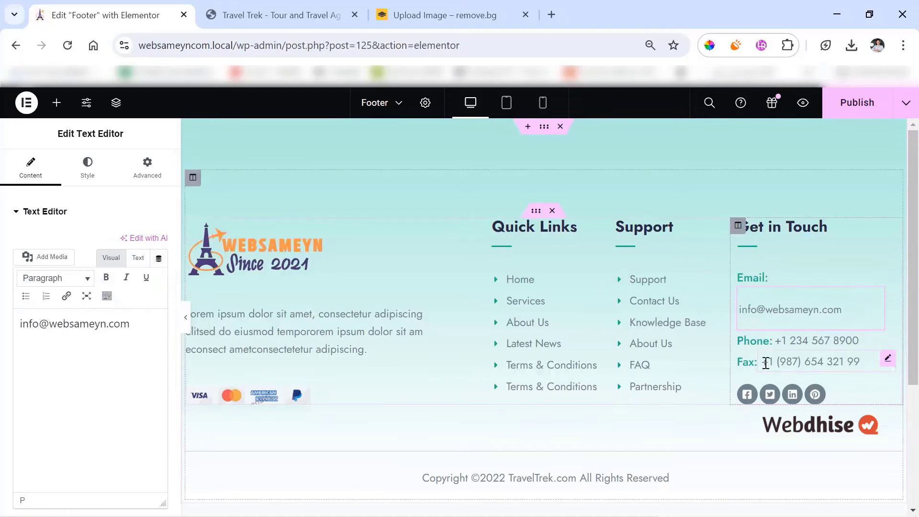
pyautogui.click(790, 346)
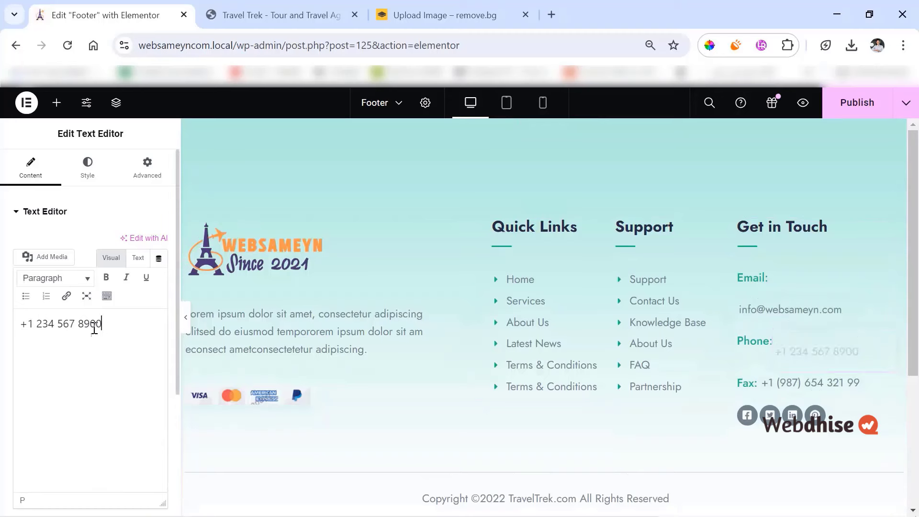
pyautogui.moveTo(101, 325); pyautogui.dragTo(40, 328)
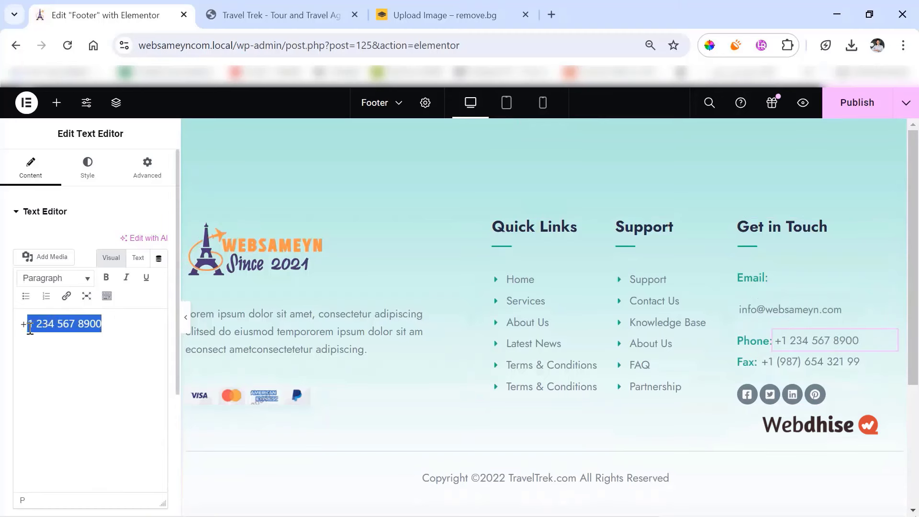
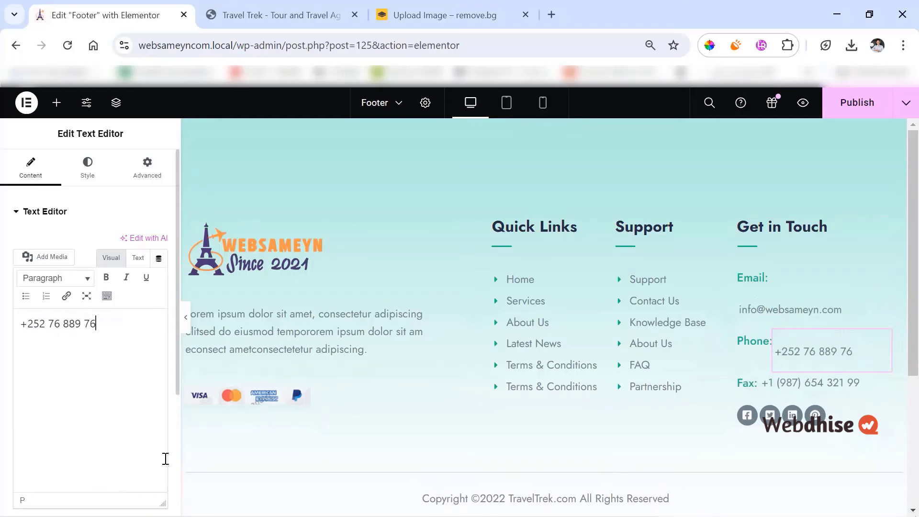
pyautogui.click(187, 317)
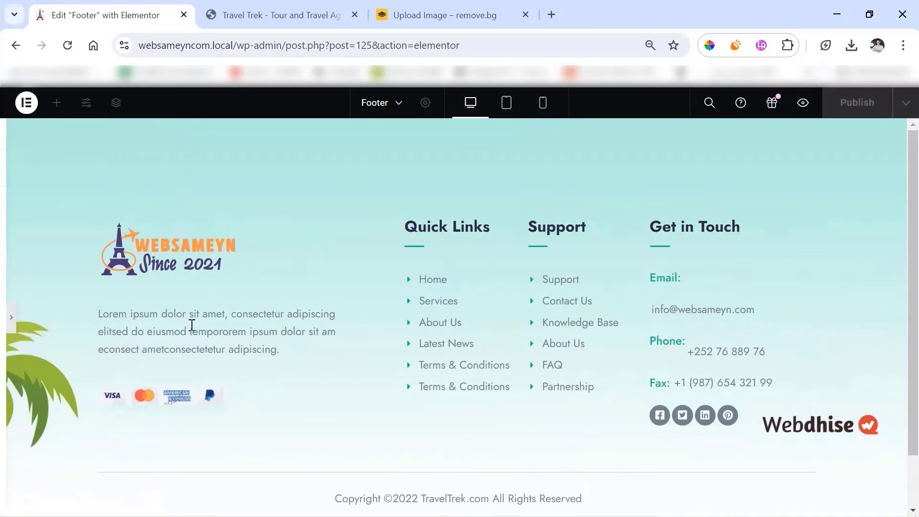
pyautogui.click(5, 331)
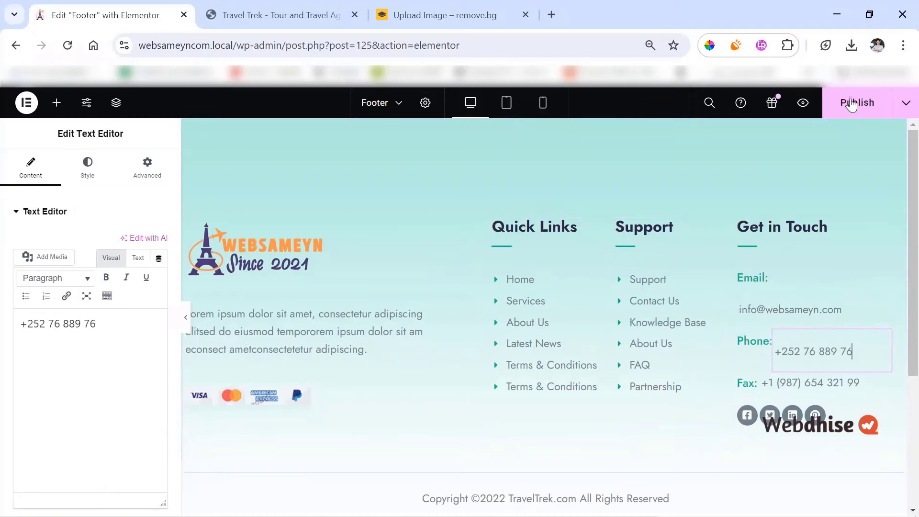
pyautogui.click(872, 105)
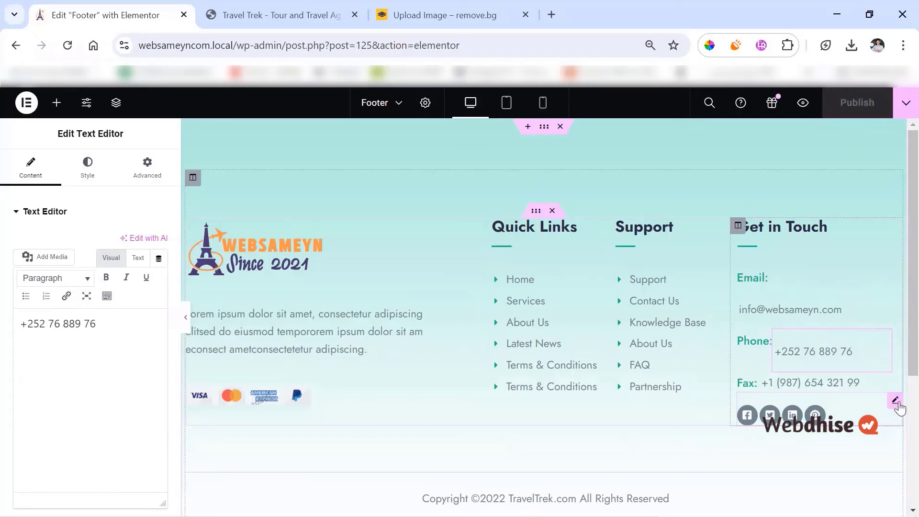
pyautogui.click(897, 402)
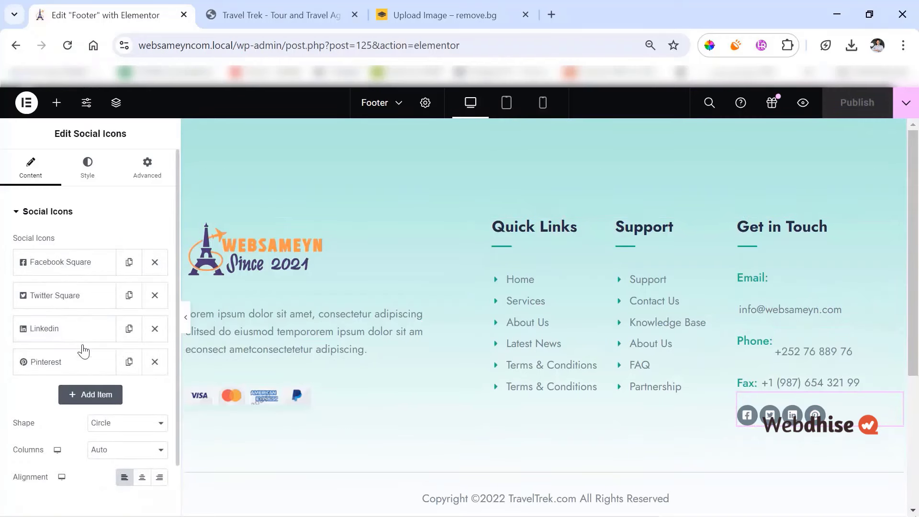
# Replace the LinkedIn, Pinterest, Twitter and Facebook Square icons with a single Facebook icon
pyautogui.click(155, 329)
pyautogui.click(155, 329)
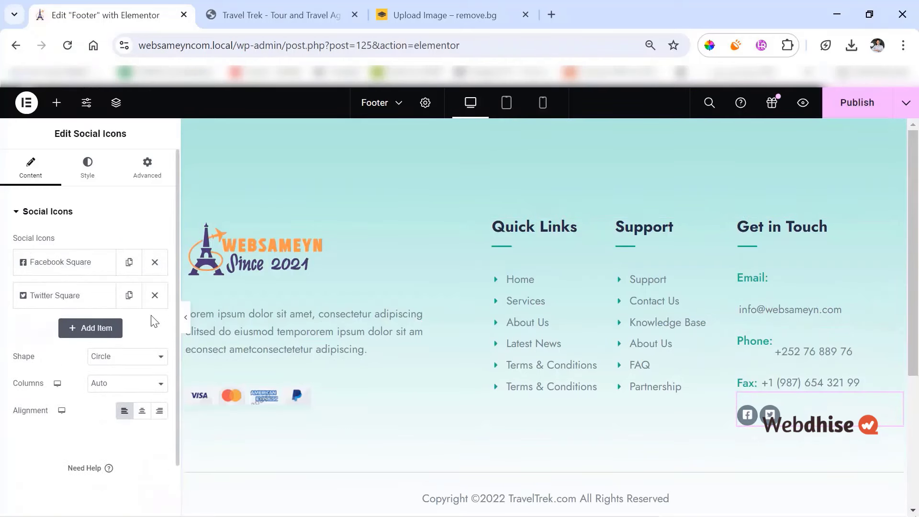
pyautogui.click(155, 295)
pyautogui.click(103, 302)
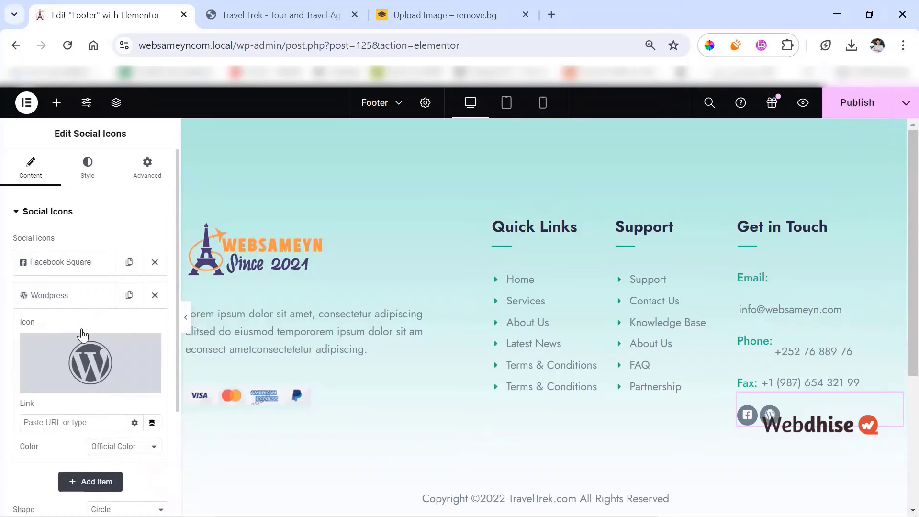
pyautogui.click(82, 354)
pyautogui.click(352, 148)
pyautogui.write('face')
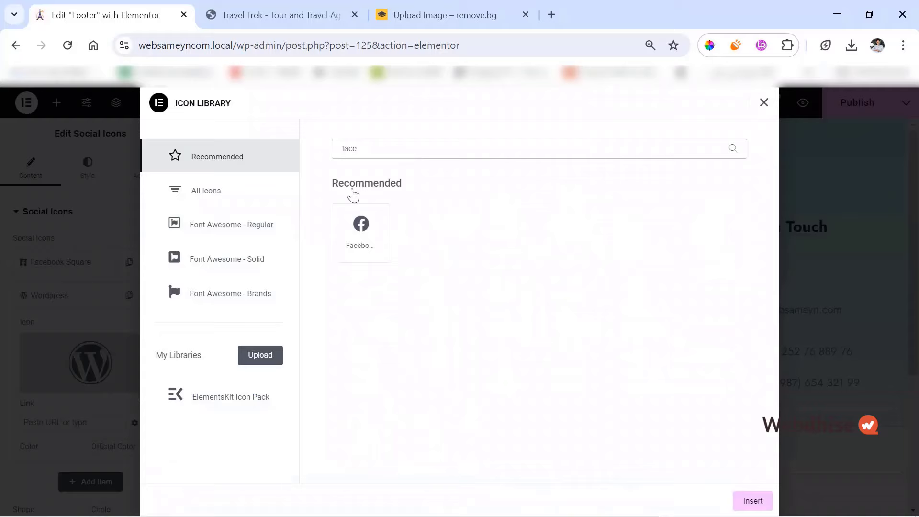
pyautogui.click(358, 236)
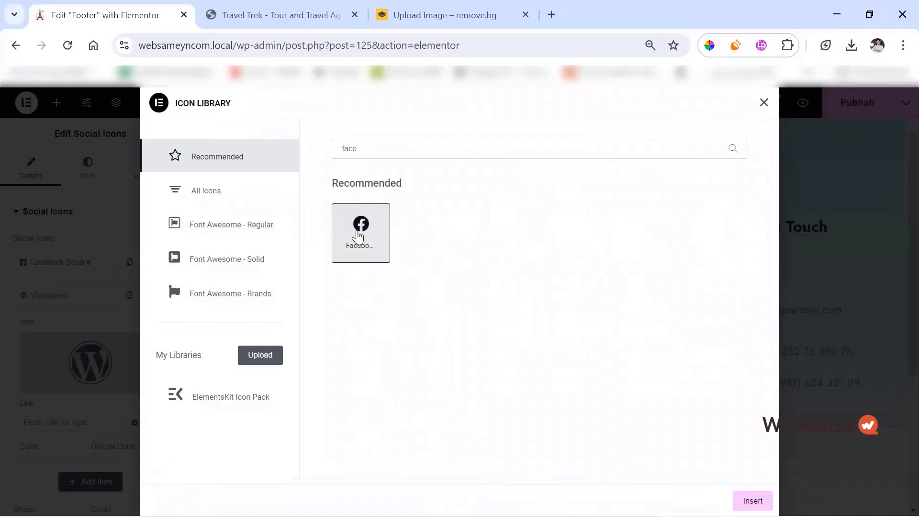
pyautogui.click(751, 501)
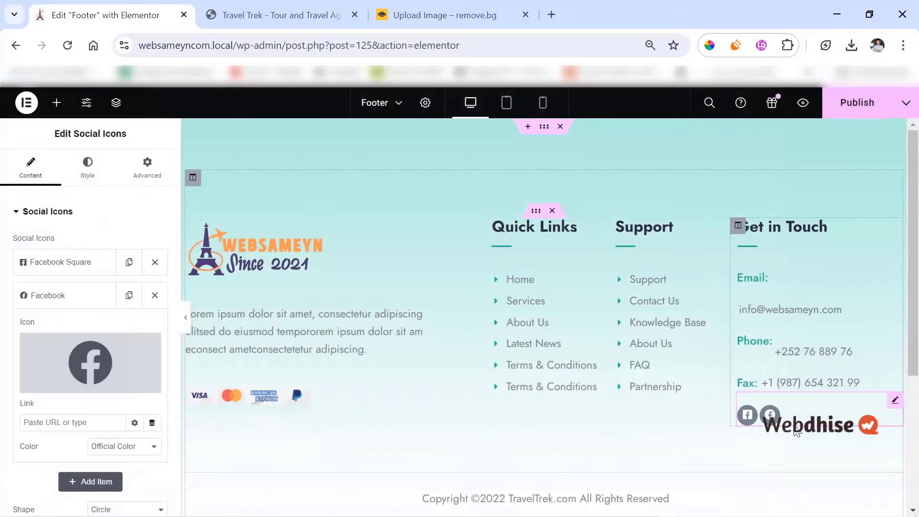
pyautogui.click(67, 301)
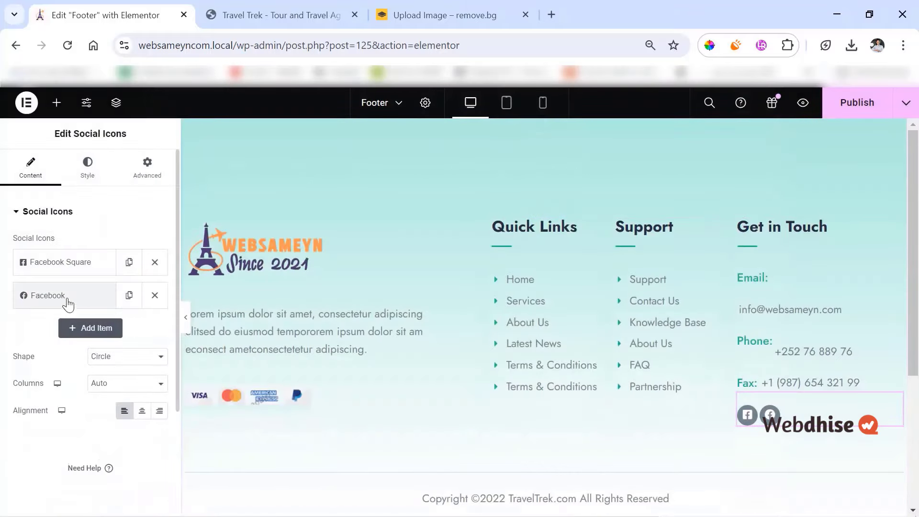
pyautogui.click(154, 262)
# Add Instagram and YouTube as the second and third social icons
pyautogui.click(92, 297)
pyautogui.click(91, 342)
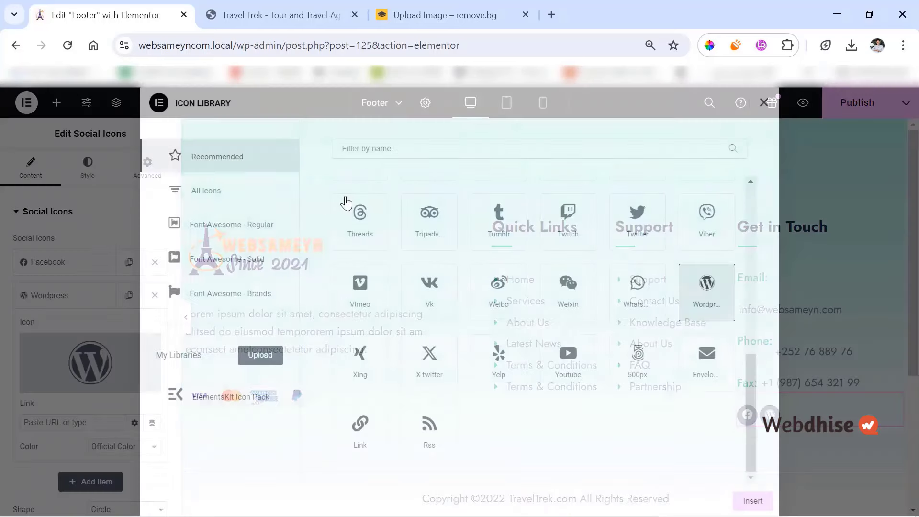
pyautogui.click(410, 151)
pyautogui.write('ins')
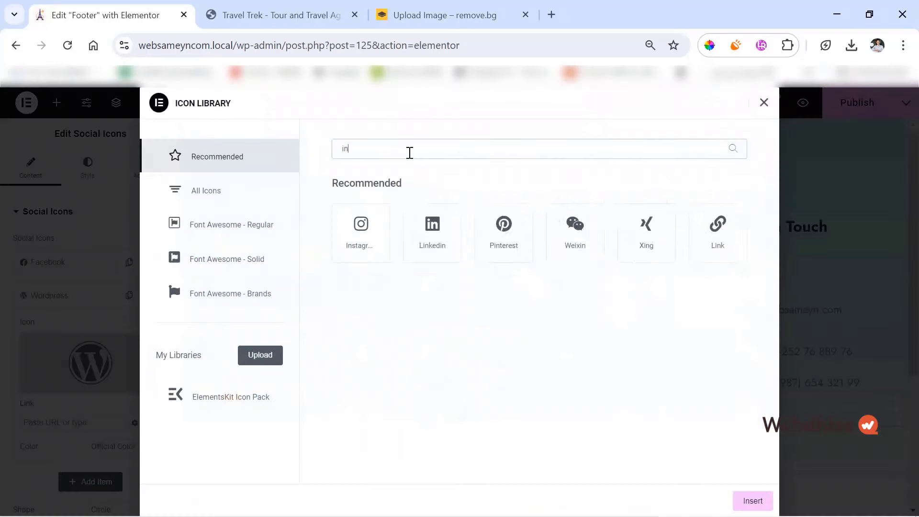
pyautogui.click(362, 224)
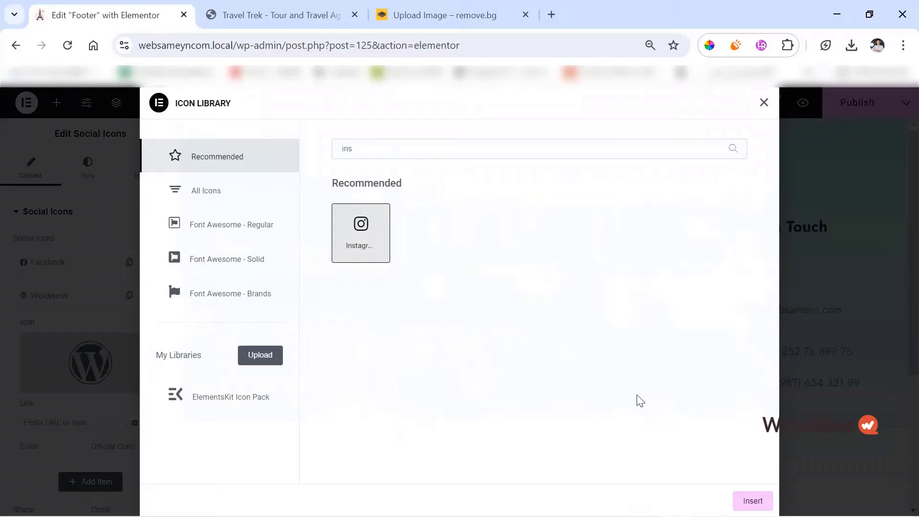
pyautogui.click(752, 500)
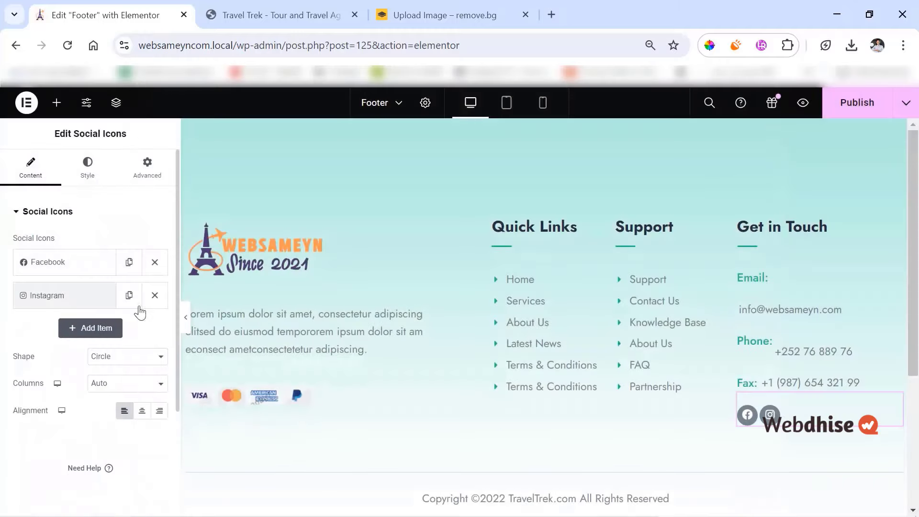
pyautogui.click(89, 328)
pyautogui.click(90, 396)
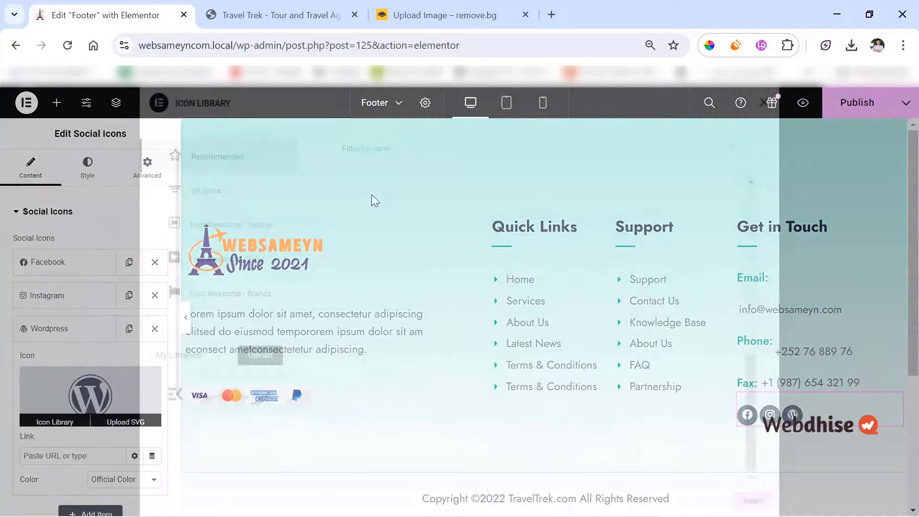
pyautogui.write('you')
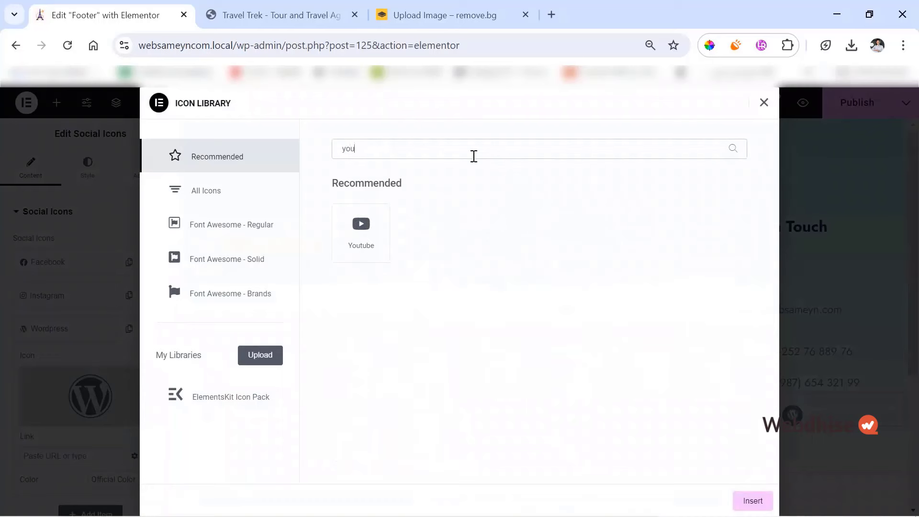
pyautogui.click(356, 249)
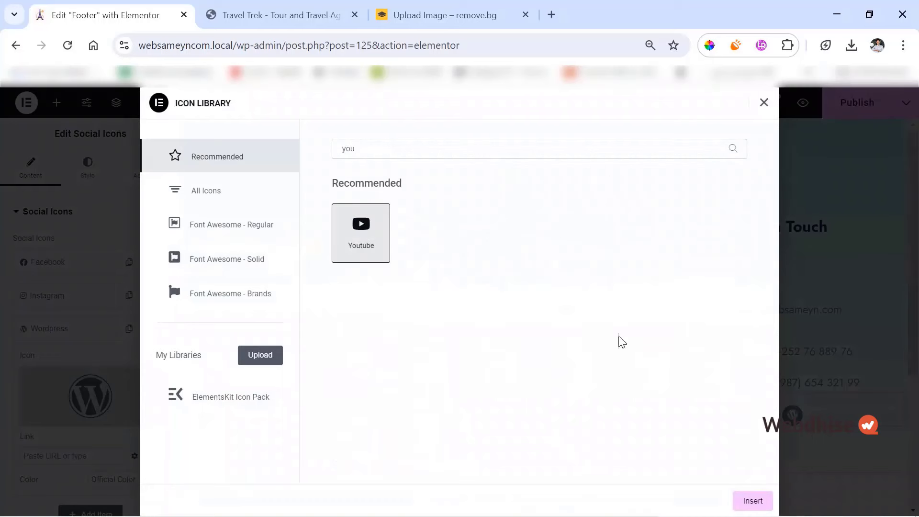
pyautogui.click(753, 501)
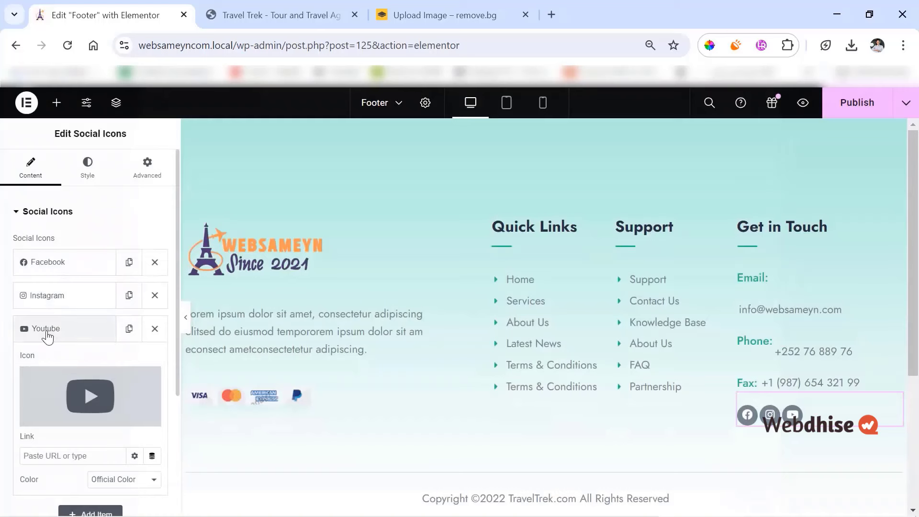
# Colour the social icons with the orange Secondary global colour and publish the footer
pyautogui.click(48, 262)
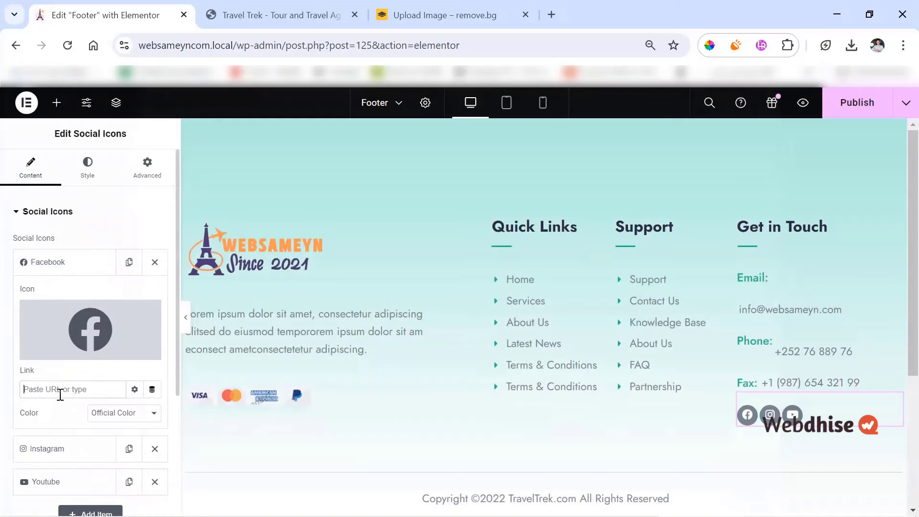
pyautogui.click(58, 263)
pyautogui.click(59, 263)
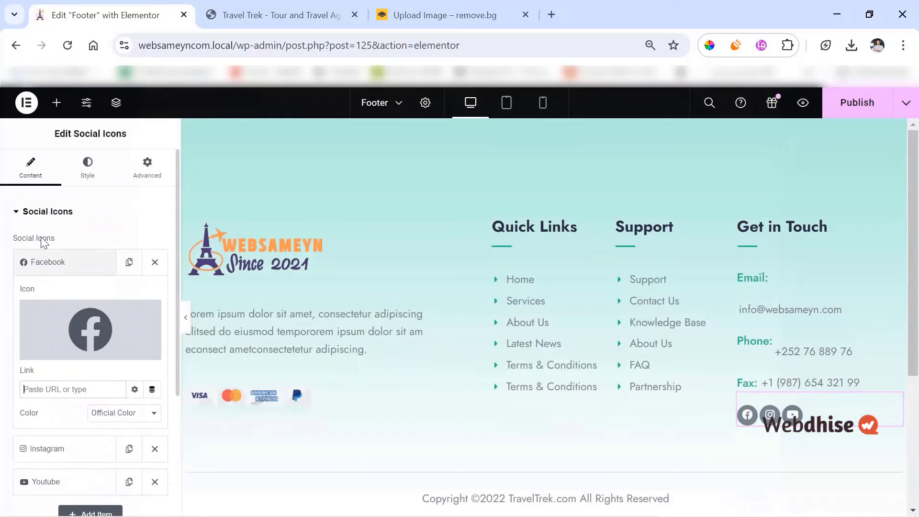
pyautogui.click(46, 211)
pyautogui.click(79, 211)
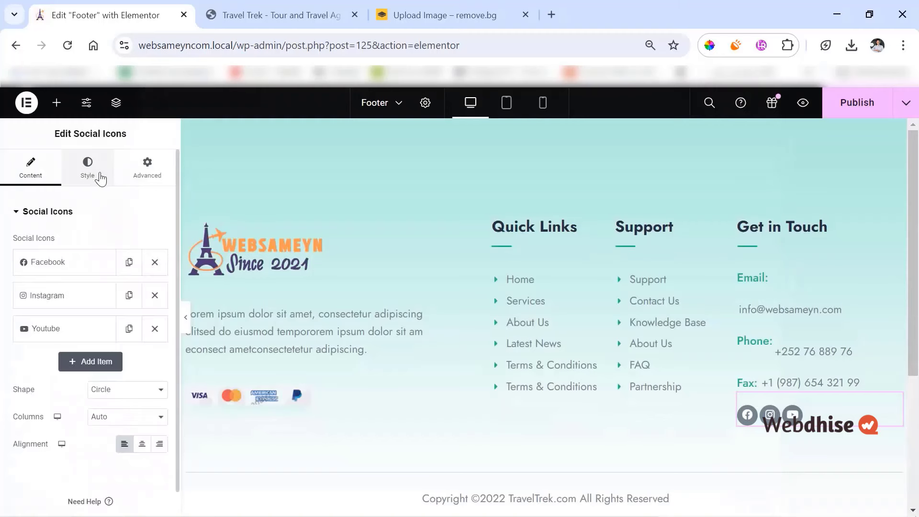
pyautogui.click(100, 177)
pyautogui.click(143, 269)
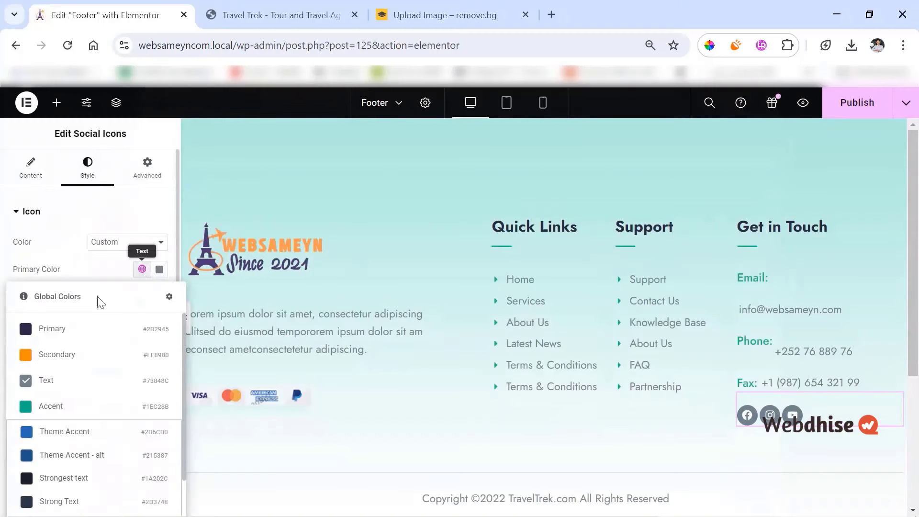
pyautogui.click(67, 354)
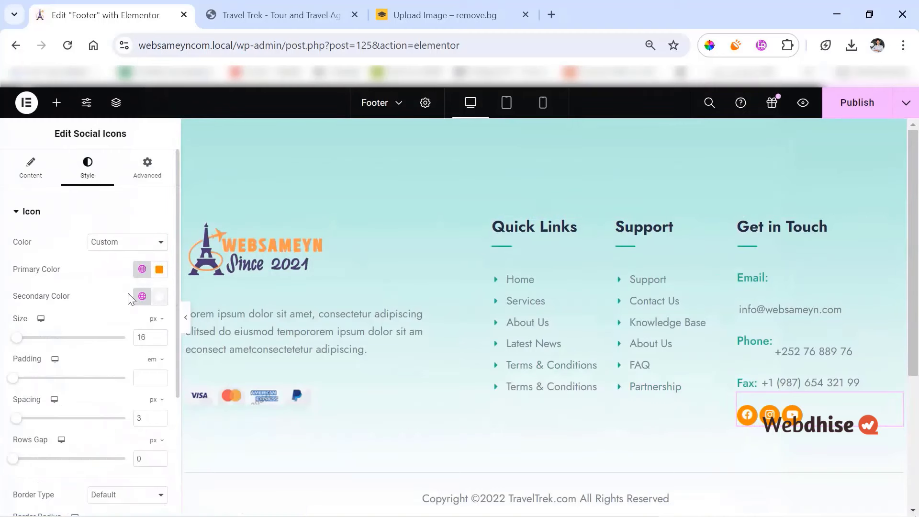
pyautogui.click(846, 107)
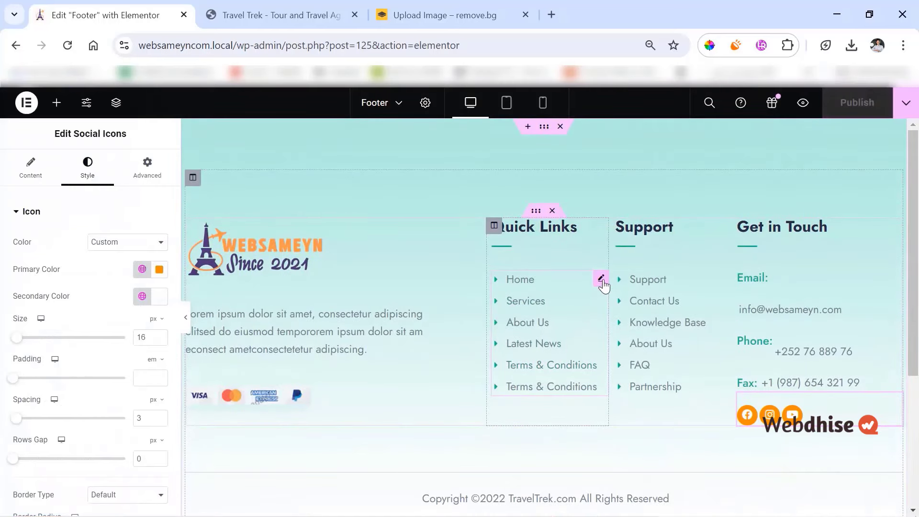
# Style the Quick Links text in Strong Text colour at 17 px, keeping 500 Medium weight
pyautogui.click(601, 280)
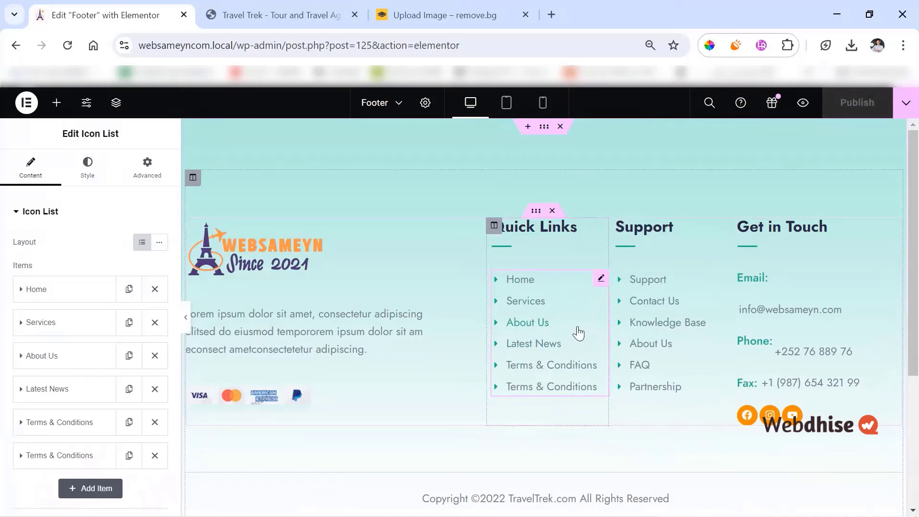
pyautogui.click(87, 176)
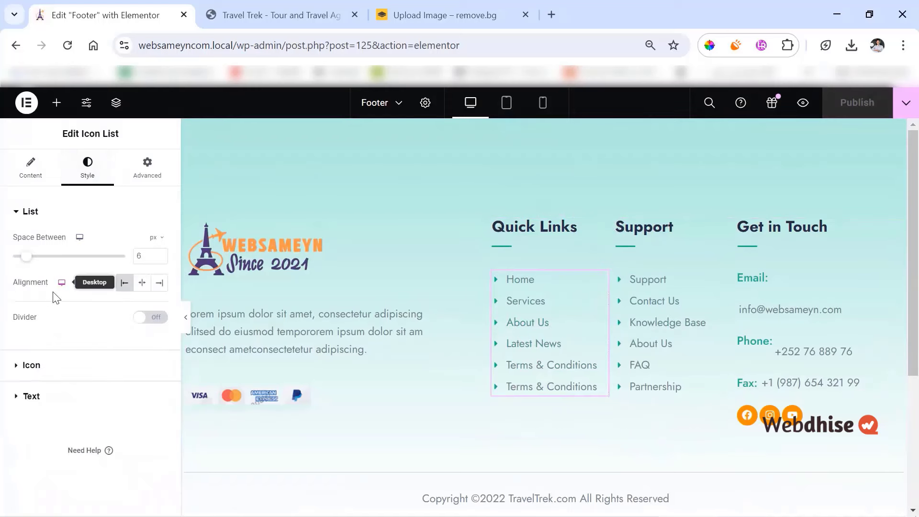
pyautogui.click(48, 212)
pyautogui.click(48, 274)
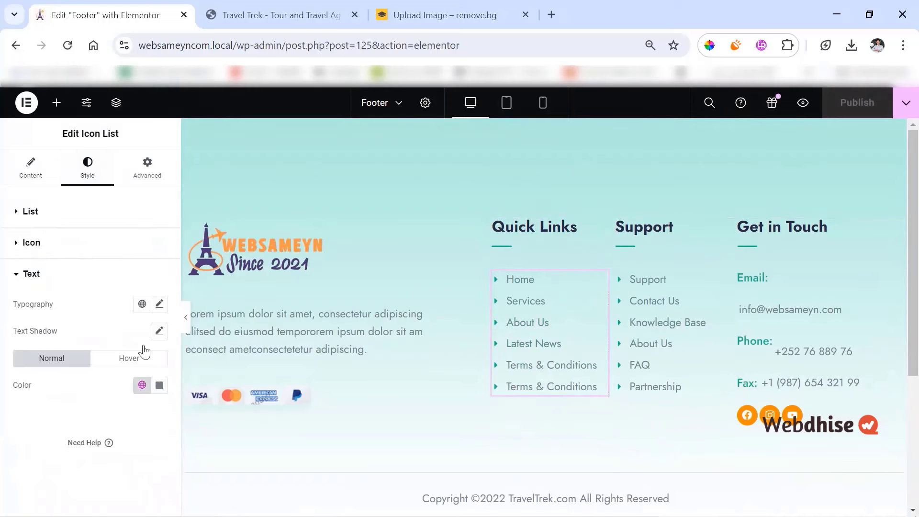
pyautogui.click(142, 385)
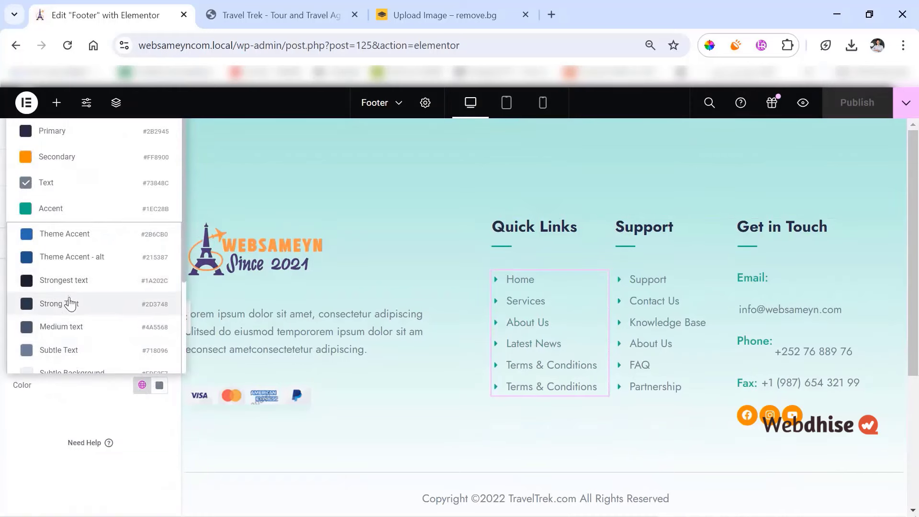
pyautogui.click(71, 304)
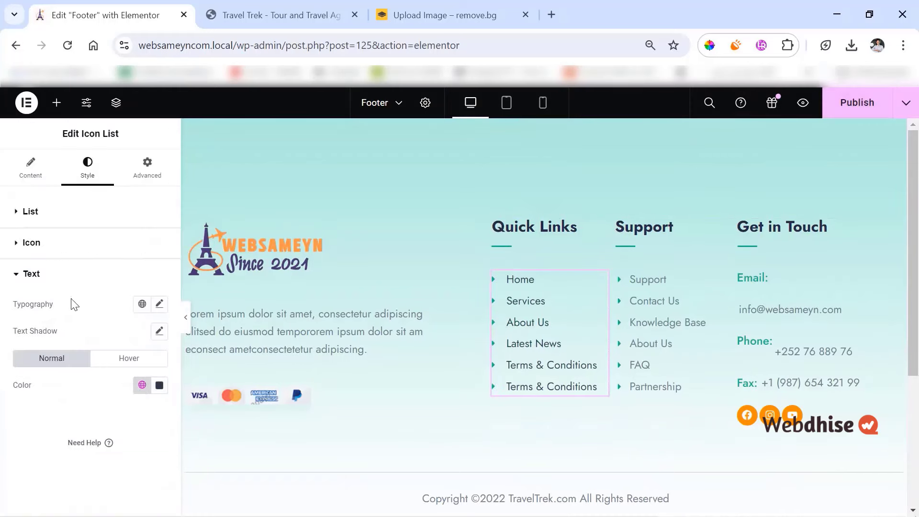
pyautogui.click(159, 304)
pyautogui.click(150, 402)
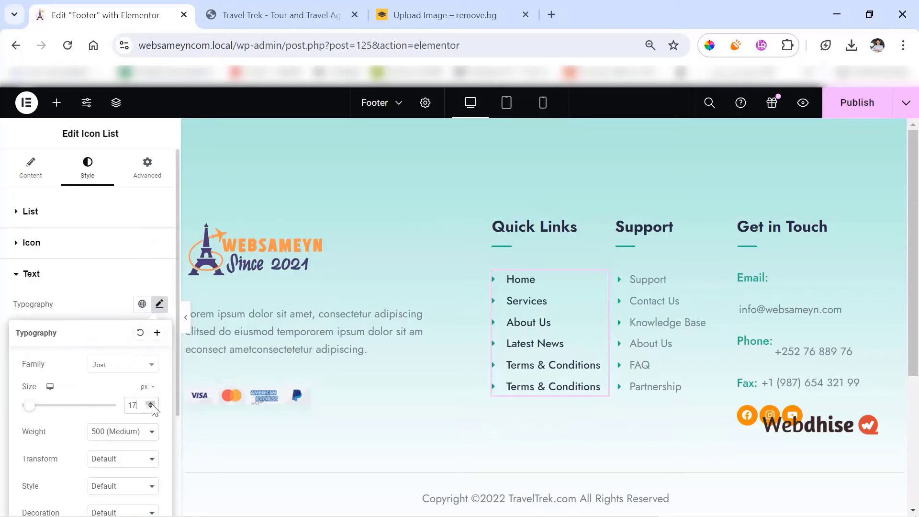
pyautogui.click(121, 432)
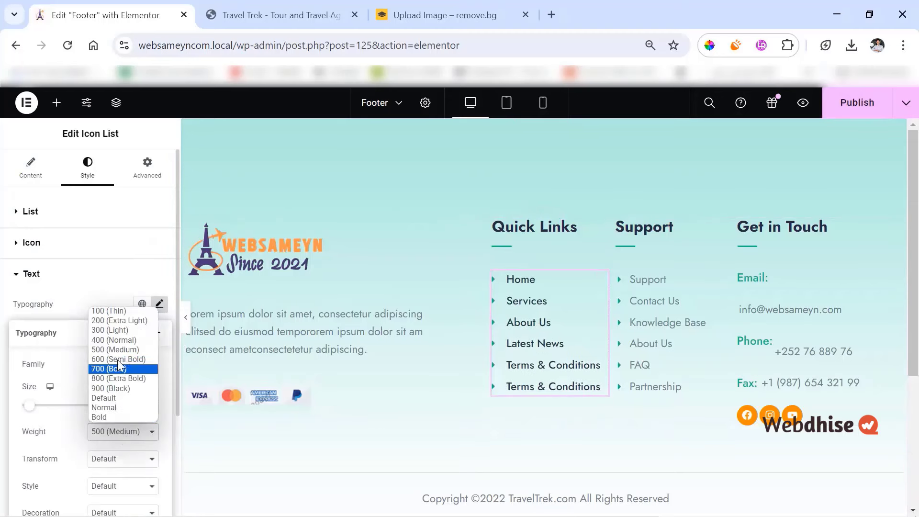
pyautogui.click(148, 349)
pyautogui.click(87, 301)
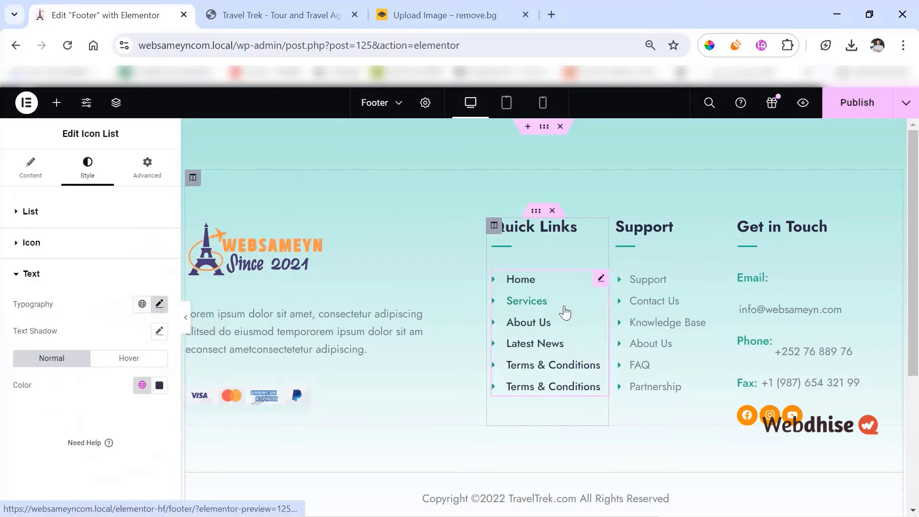
# Copy the Quick Links list and paste its style onto the Support list
pyautogui.rightClick(549, 331)
pyautogui.click(591, 286)
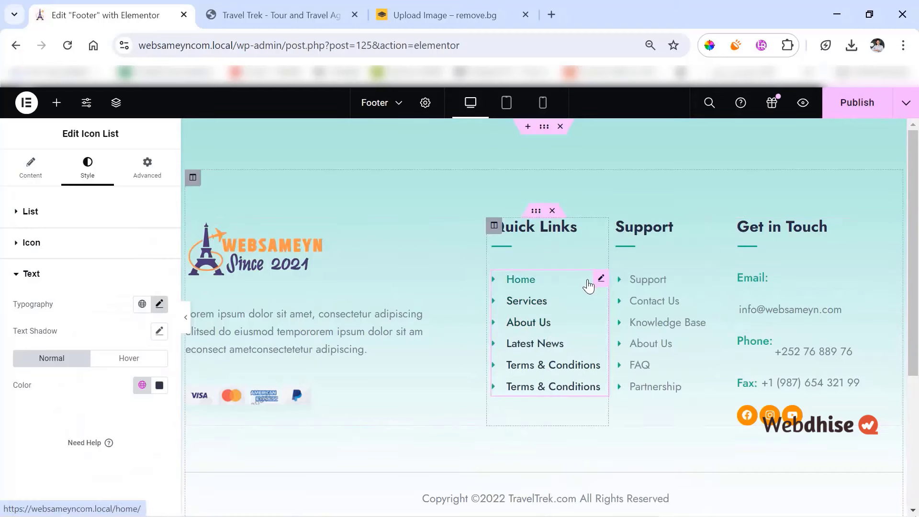
pyautogui.rightClick(701, 313)
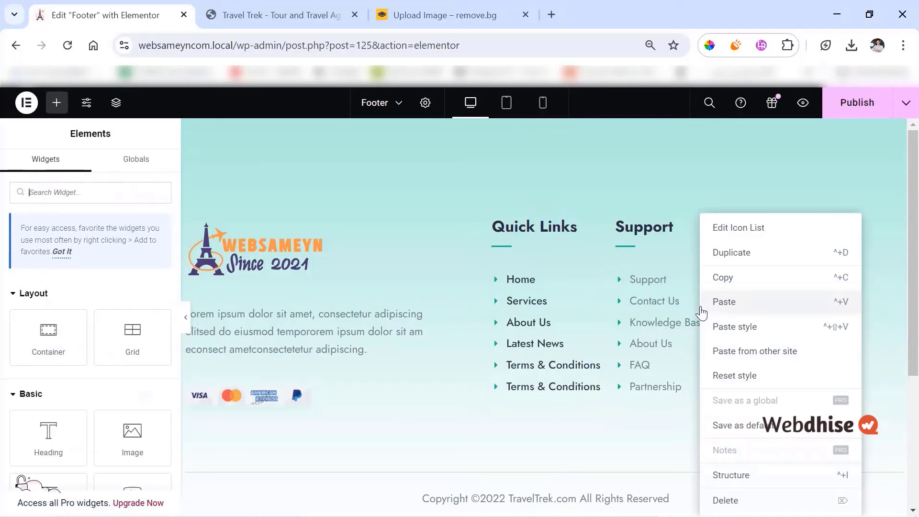
pyautogui.click(737, 326)
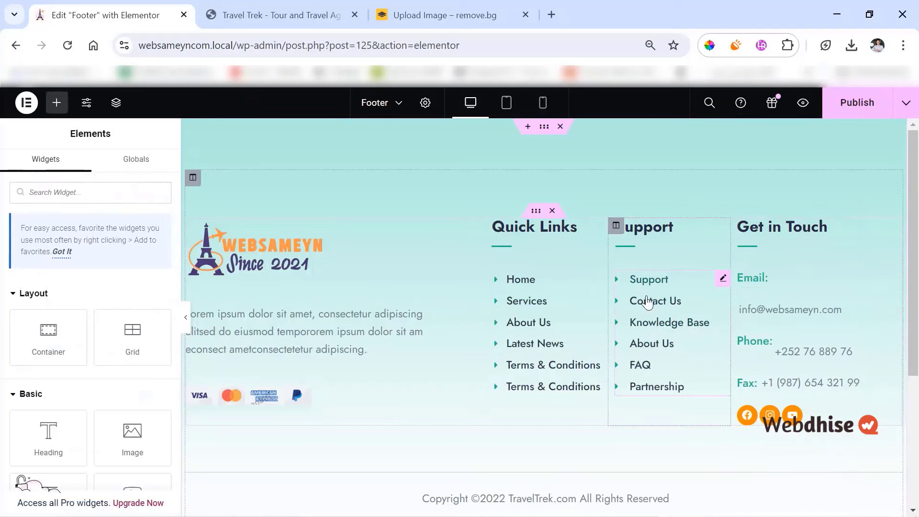
# Give the lorem ipsum paragraph Strong Text colour and 500 Medium weight, then publish
pyautogui.click(362, 326)
pyautogui.click(91, 172)
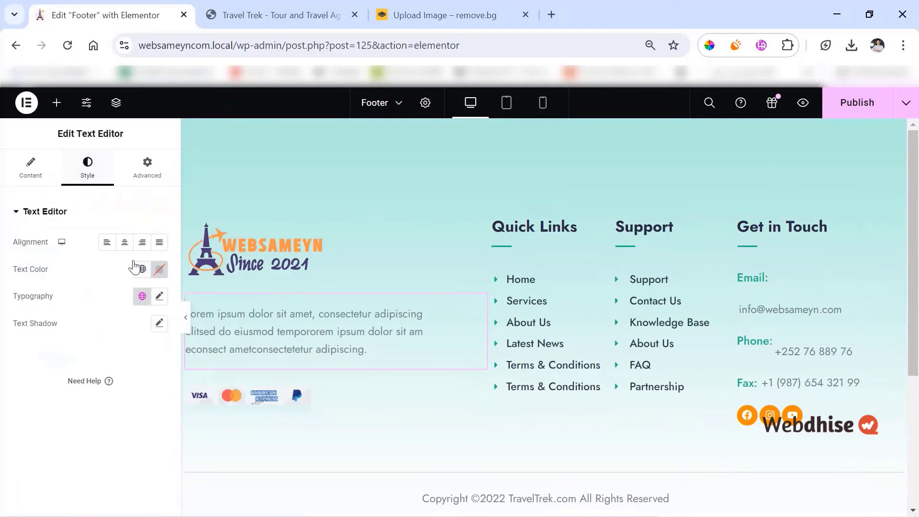
pyautogui.click(142, 269)
pyautogui.scroll(-3, 91, 376)
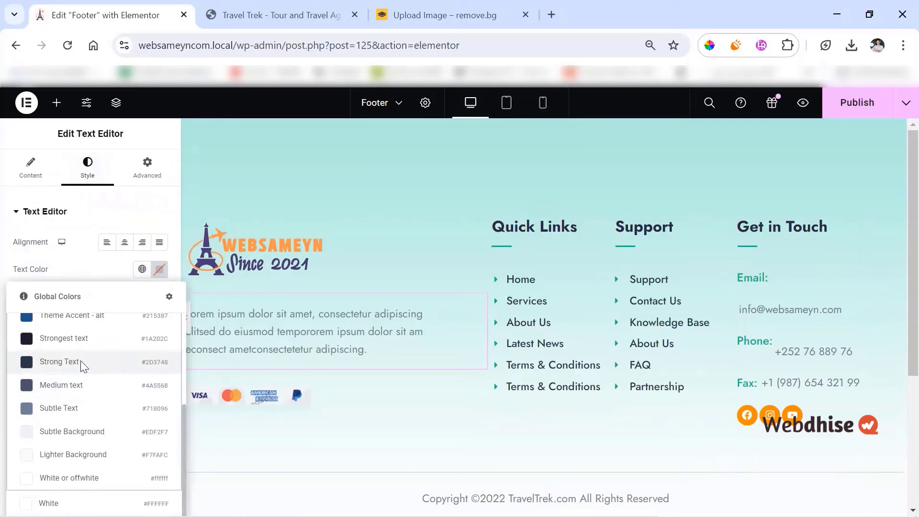
pyautogui.click(80, 360)
pyautogui.click(159, 296)
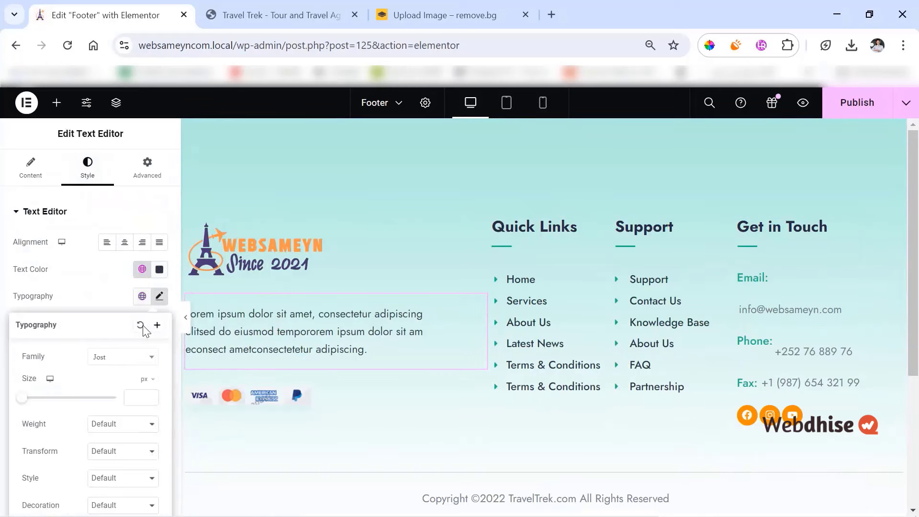
pyautogui.scroll(-3, 103, 429)
pyautogui.click(110, 302)
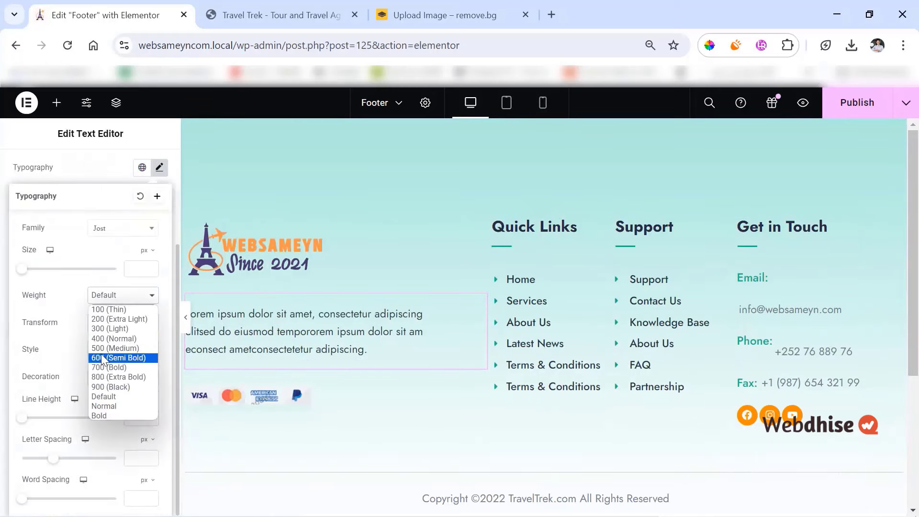
pyautogui.click(117, 348)
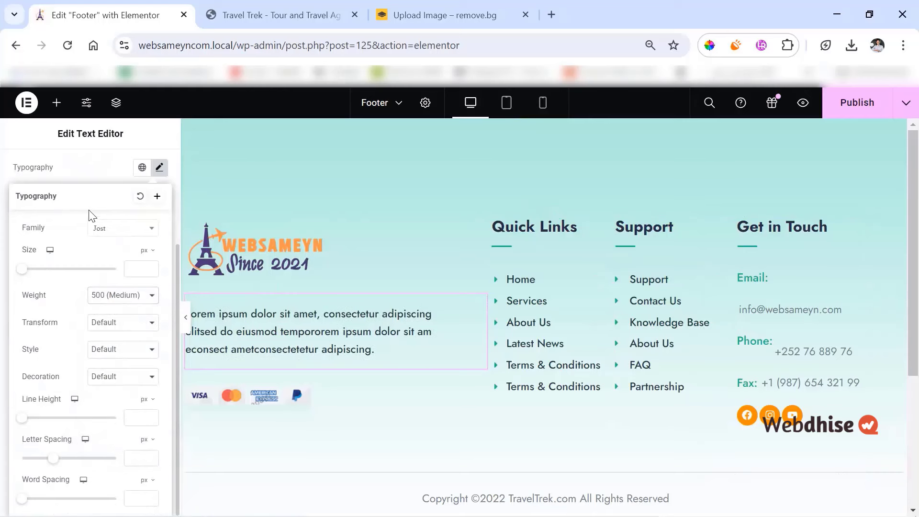
pyautogui.click(87, 177)
pyautogui.click(850, 108)
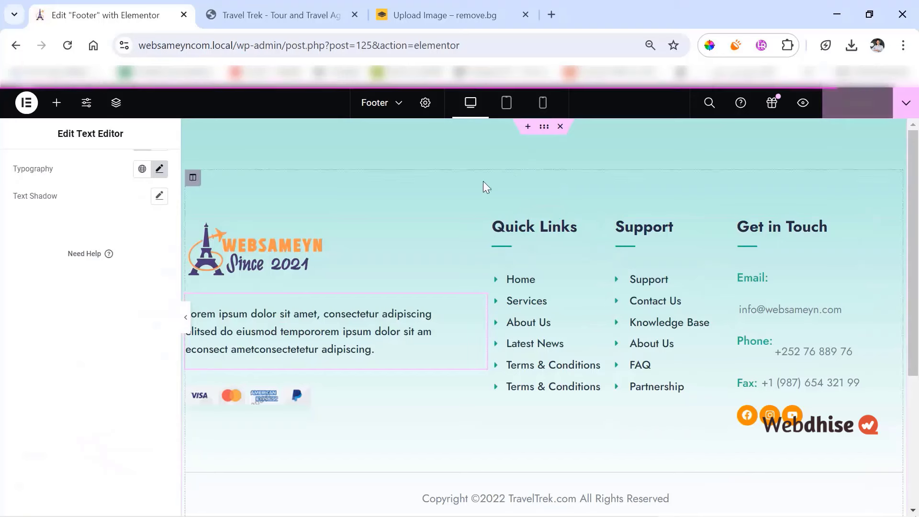
# Set the footer section's top padding to 0
pyautogui.click(545, 128)
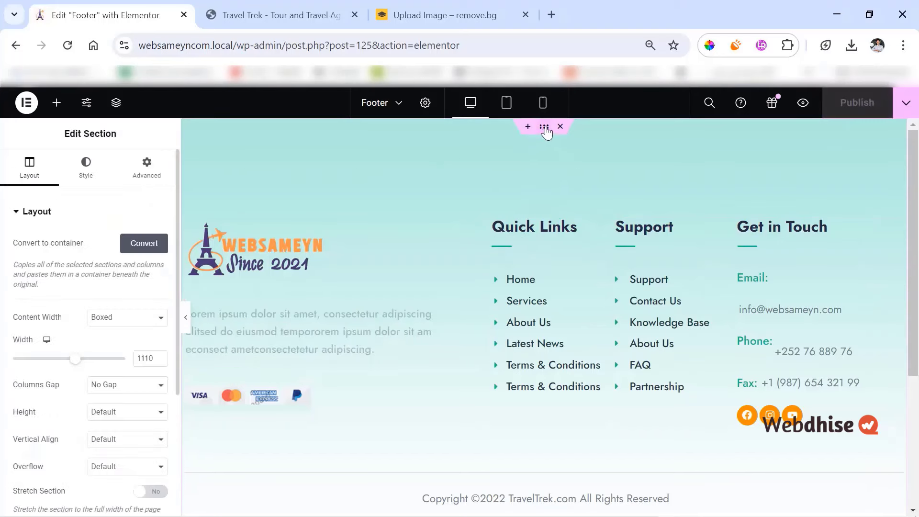
pyautogui.click(147, 165)
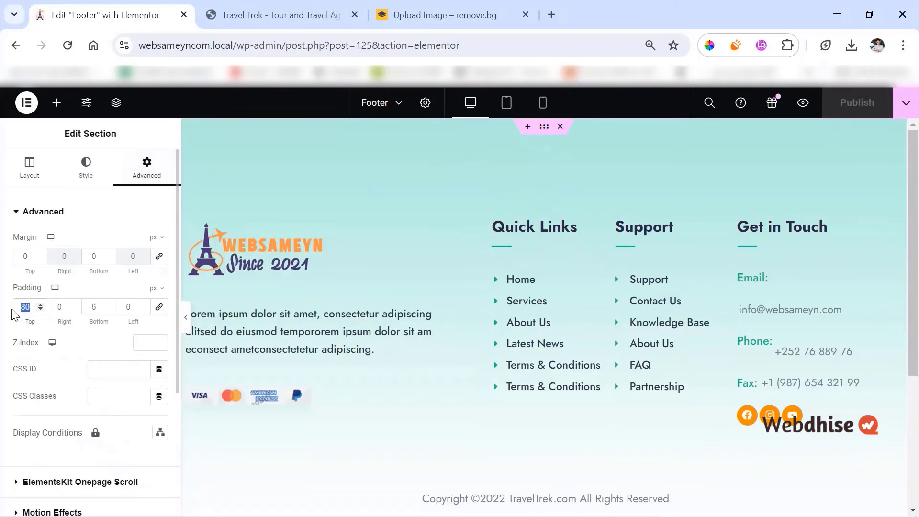
pyautogui.write('0')
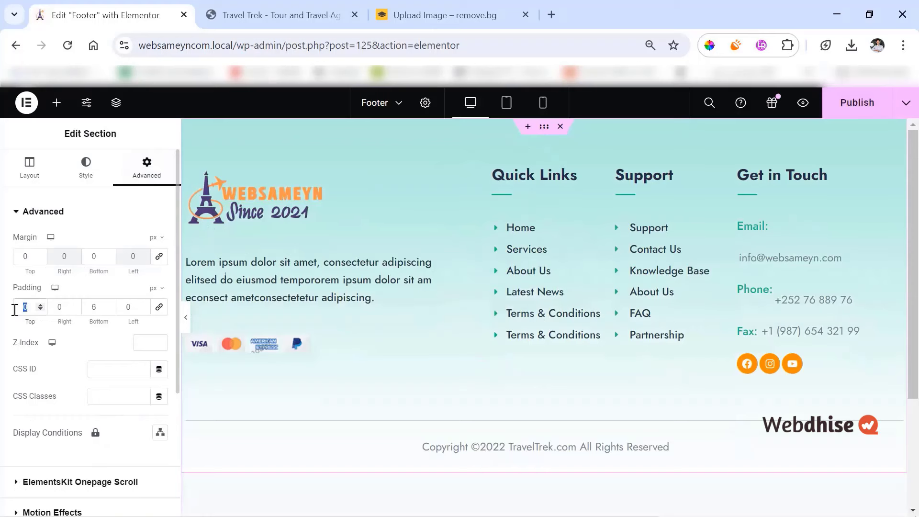
pyautogui.write('200')
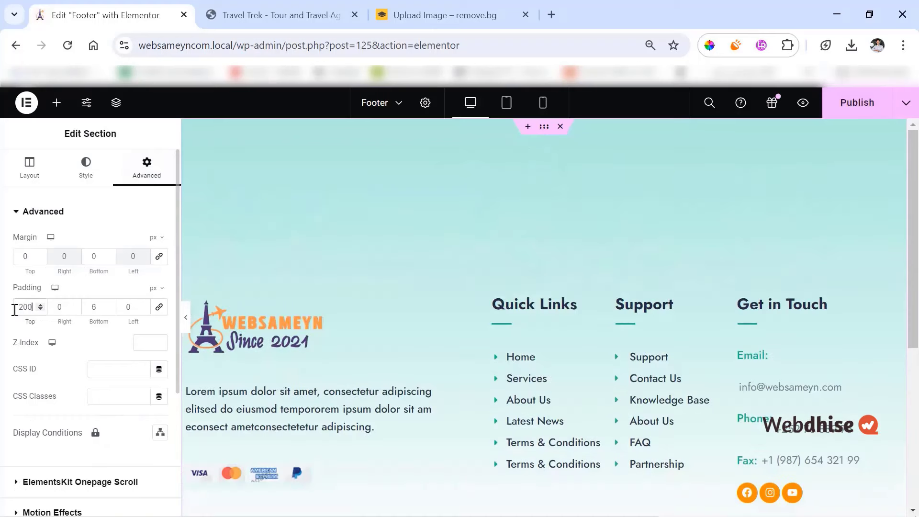
pyautogui.hotkey('ctrl', 'a')
pyautogui.write('0')
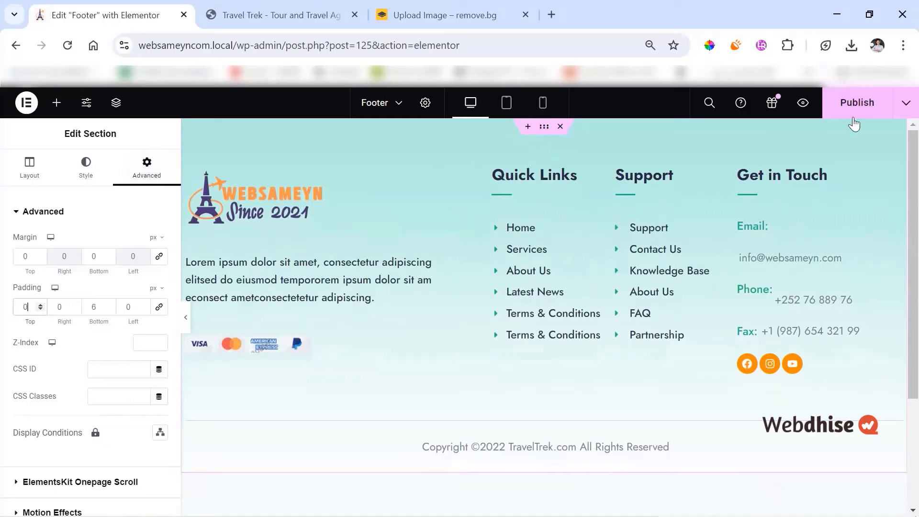
# Set the phone number text's top padding to 0 and publish the footer
pyautogui.click(798, 257)
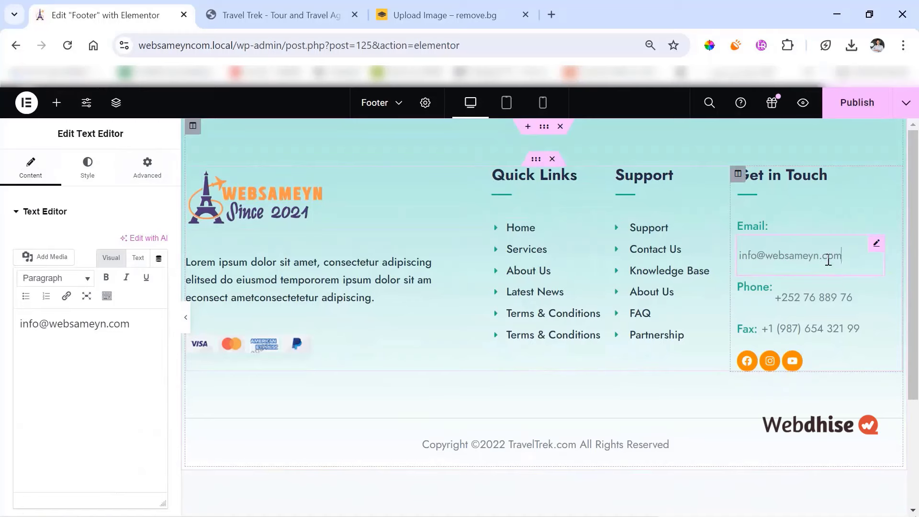
pyautogui.click(147, 167)
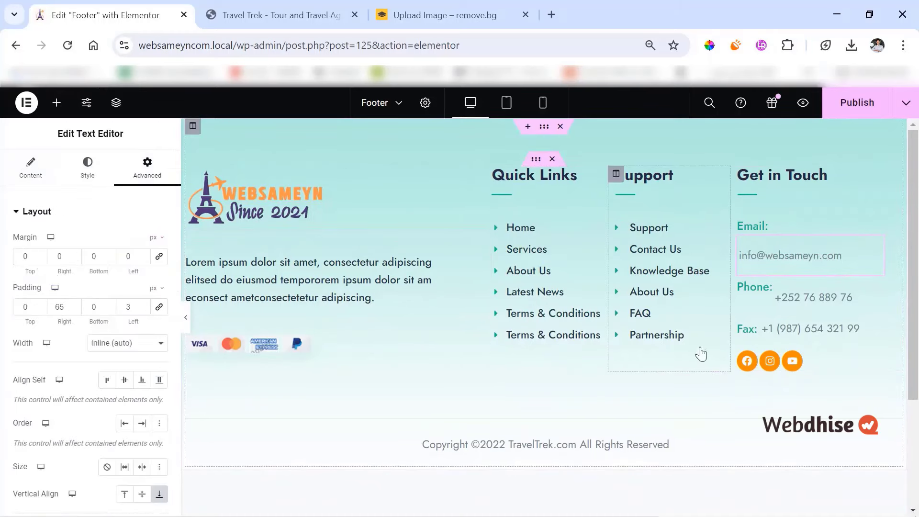
pyautogui.click(764, 287)
pyautogui.click(882, 284)
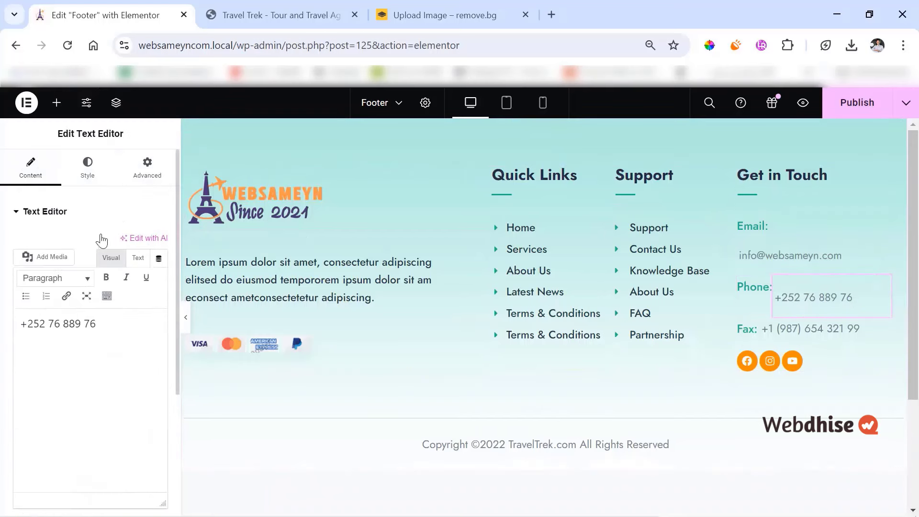
pyautogui.click(148, 167)
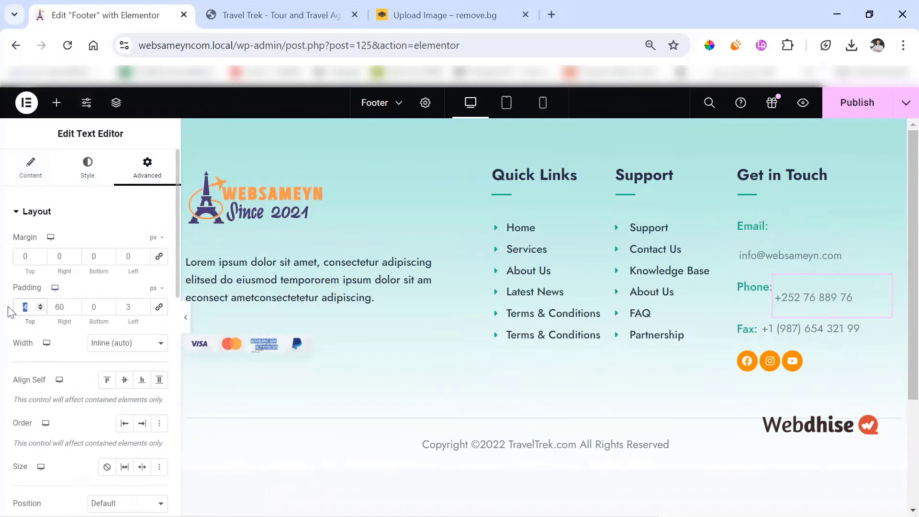
pyautogui.write('0')
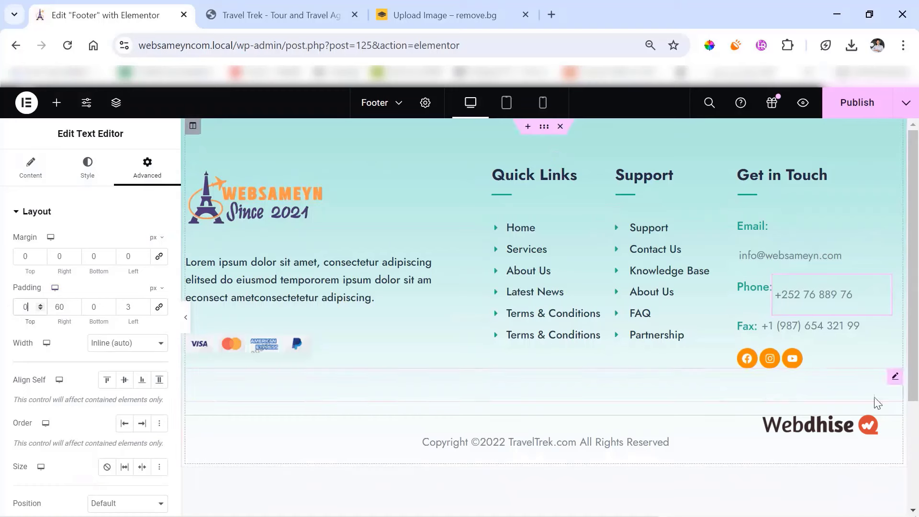
pyautogui.click(839, 103)
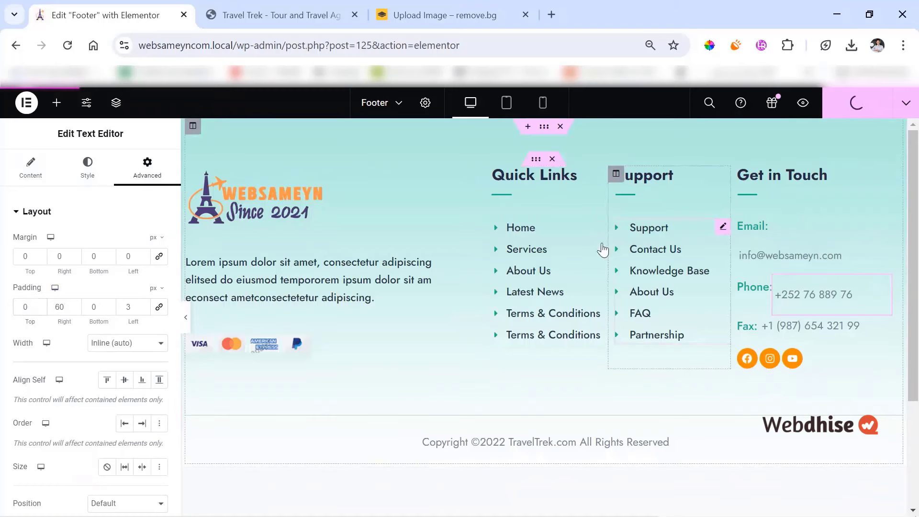
# Change the copyright text to ©2024 websameyn.com
pyautogui.click(645, 448)
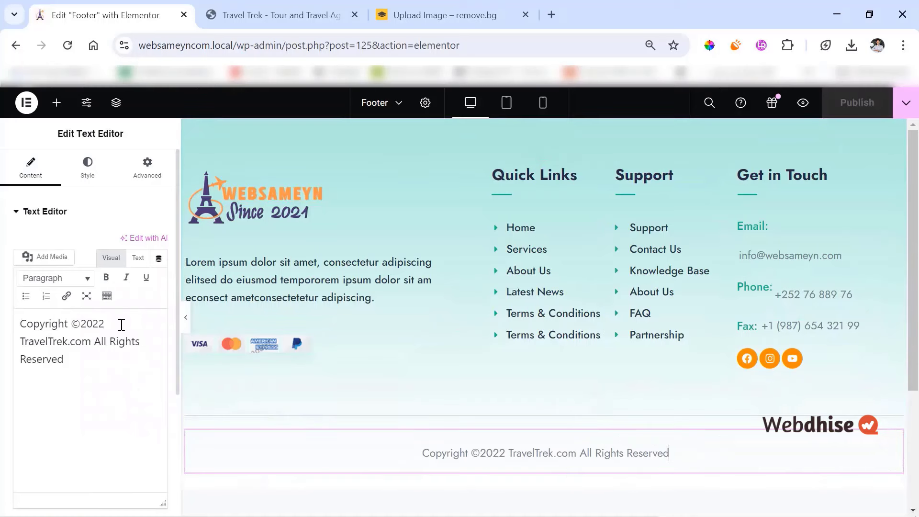
pyautogui.click(121, 324)
pyautogui.press('BackSpace')
pyautogui.write('4')
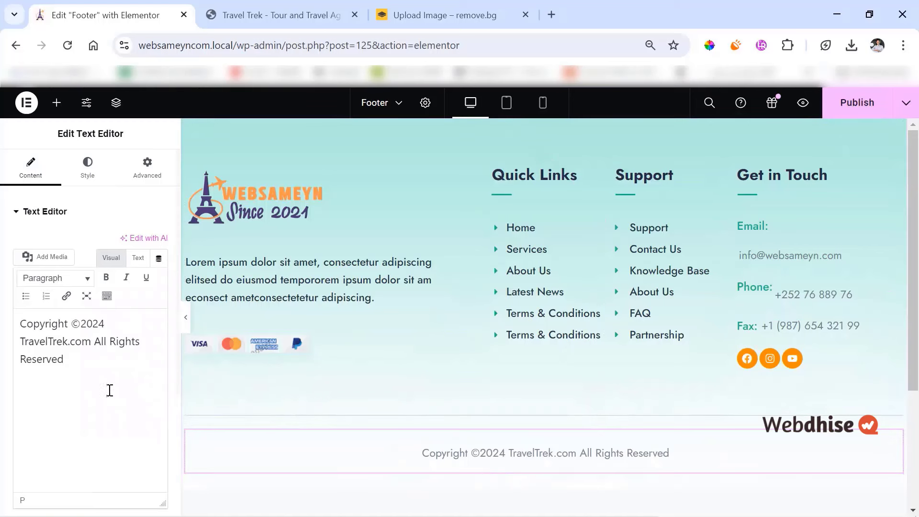
pyautogui.moveTo(68, 342); pyautogui.dragTo(16, 342)
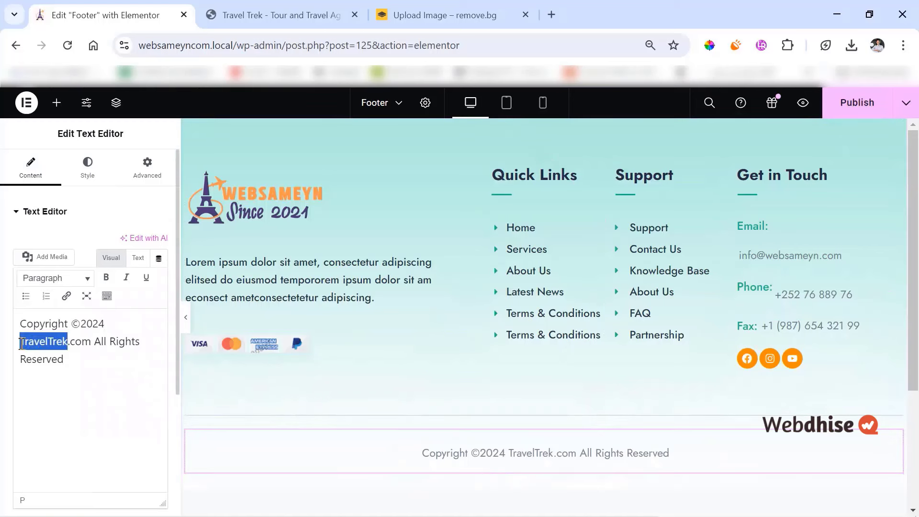
pyautogui.write('websame')
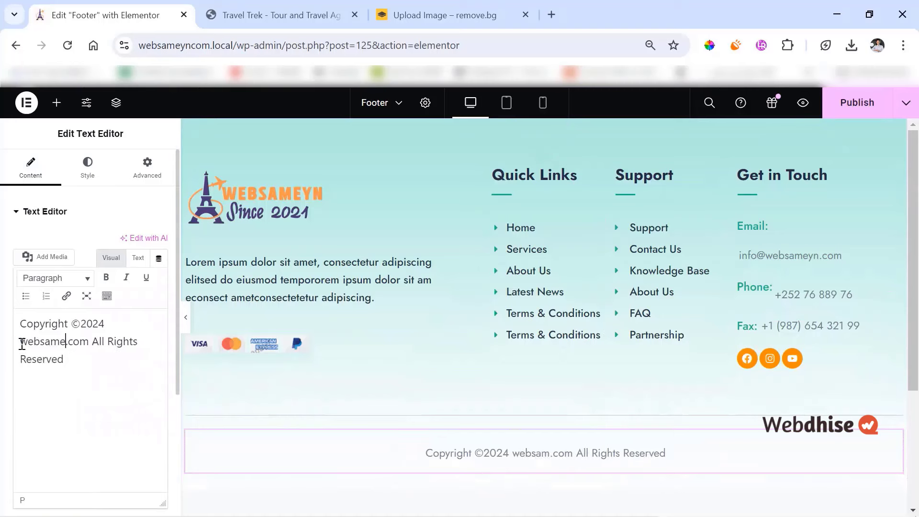
pyautogui.write('yn')
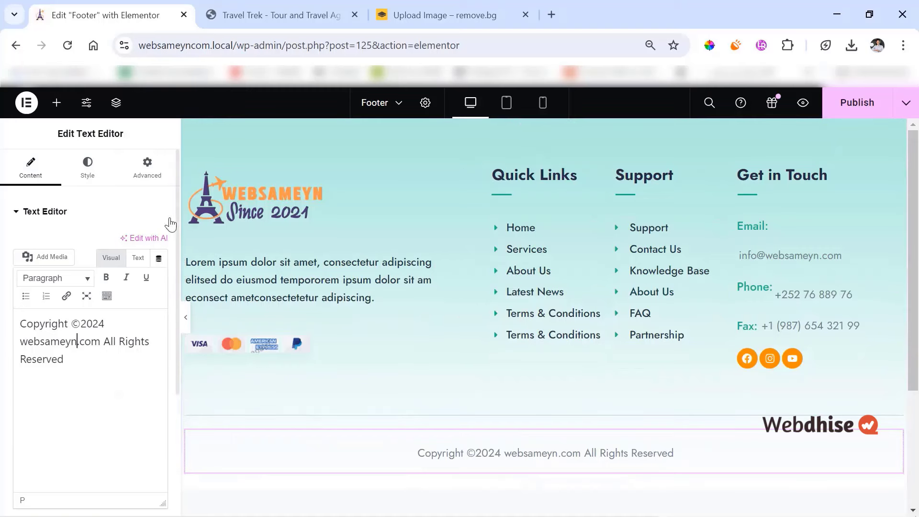
# Give the copyright line the dark Strong Text colour and 500 Medium weight, then publish
pyautogui.click(88, 166)
pyautogui.click(142, 269)
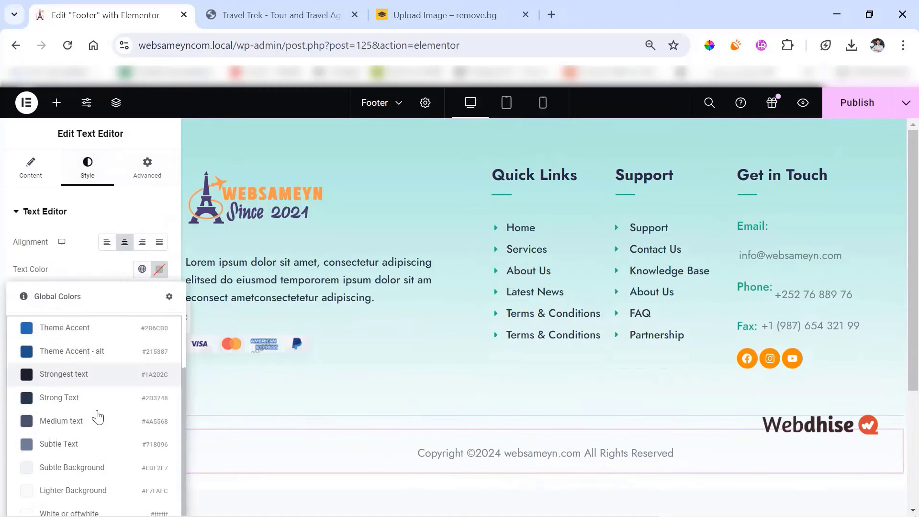
pyautogui.scroll(-1, 96, 416)
pyautogui.click(74, 369)
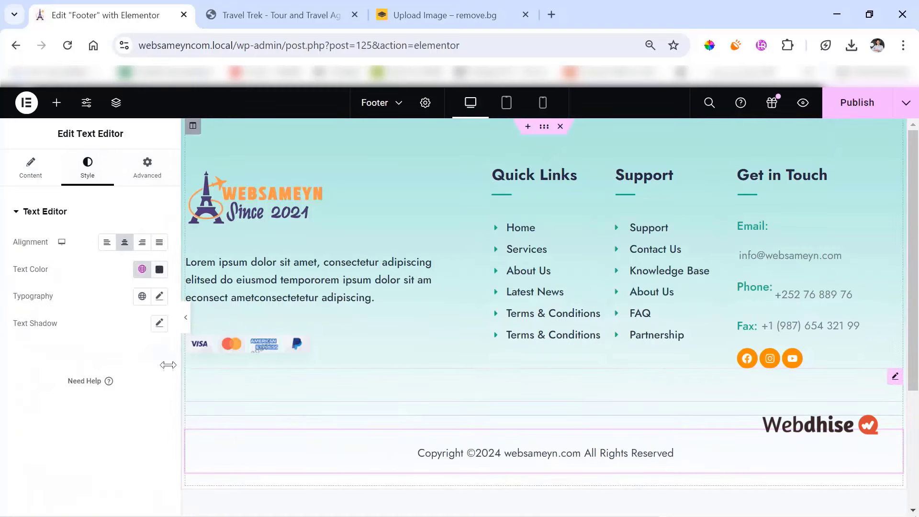
pyautogui.click(862, 114)
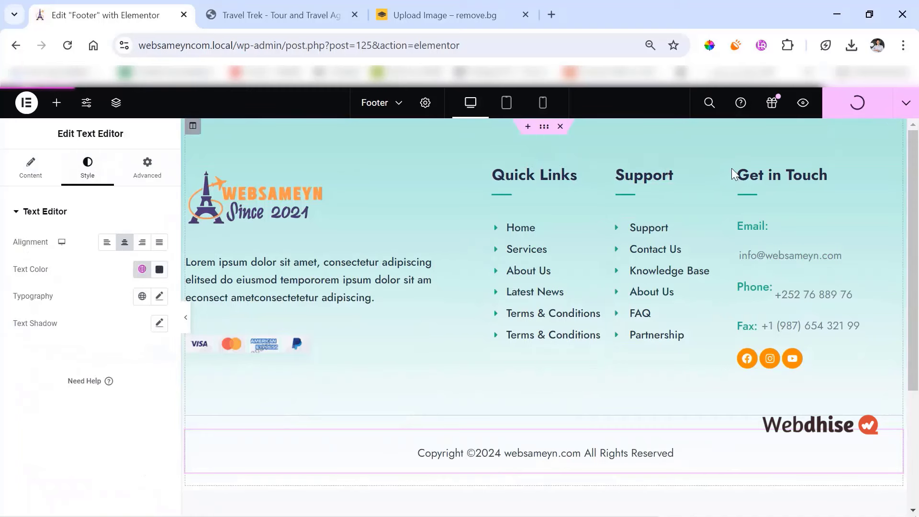
pyautogui.click(157, 298)
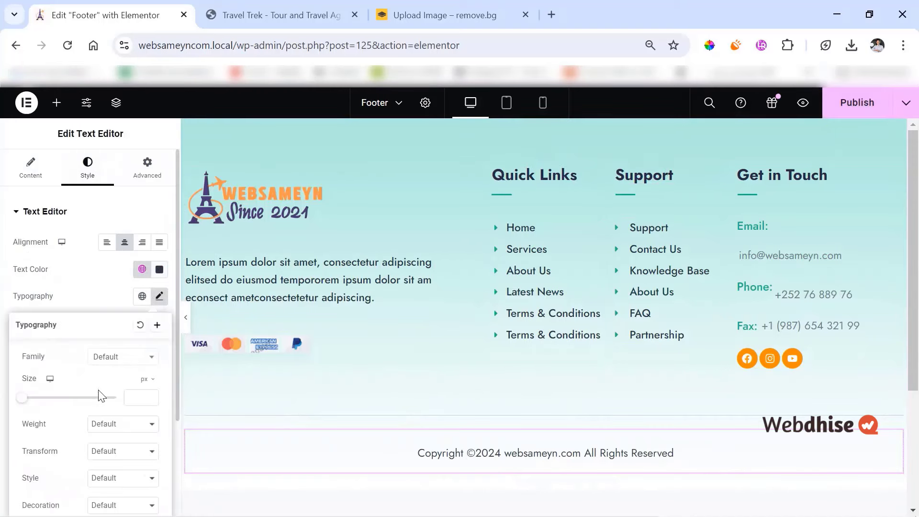
pyautogui.click(120, 424)
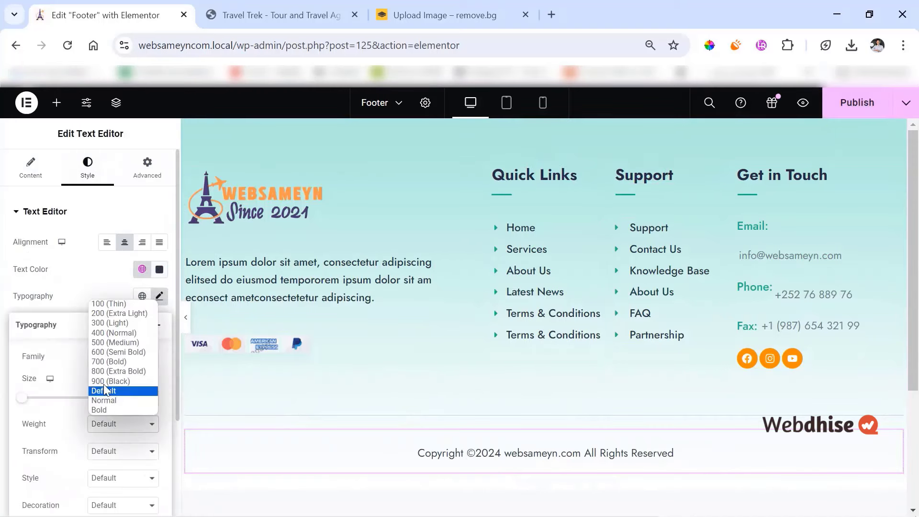
pyautogui.click(103, 340)
pyautogui.click(84, 292)
pyautogui.click(846, 106)
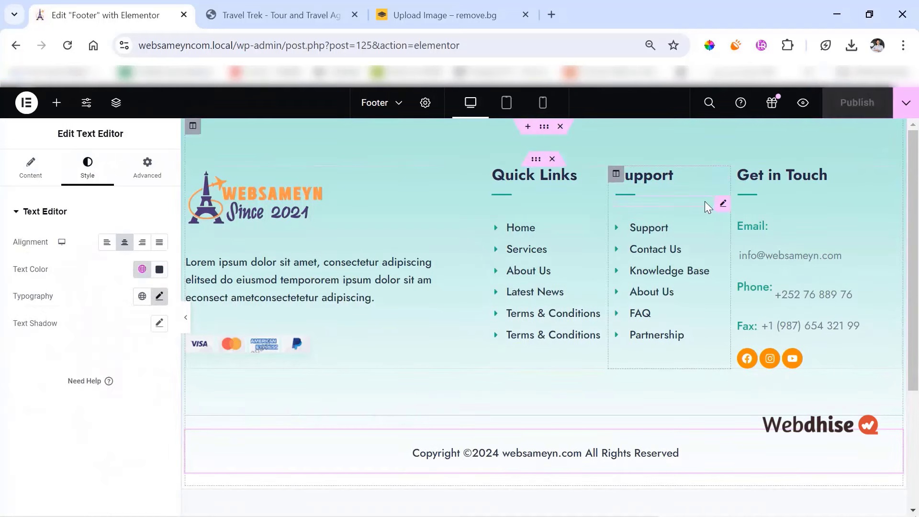
# Preview the footer at tablet and phone widths
pyautogui.click(507, 102)
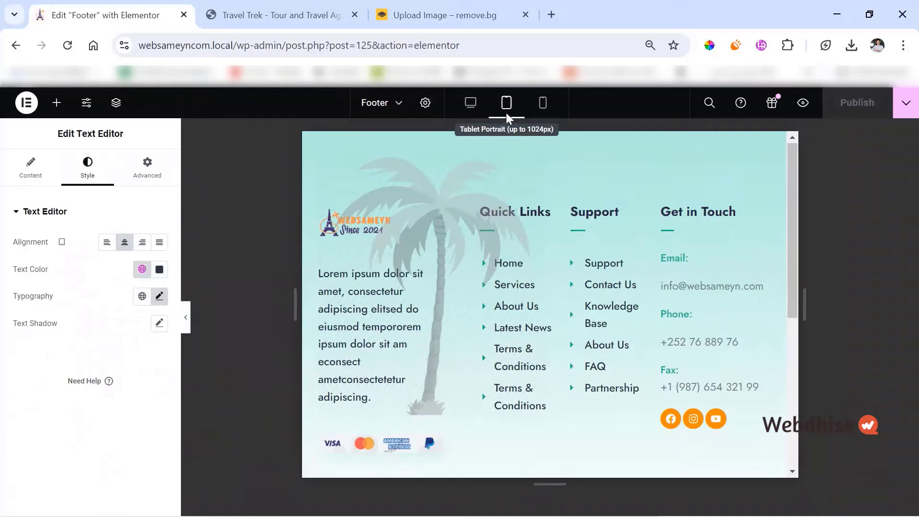
pyautogui.scroll(-5, 795, 283)
pyautogui.moveTo(806, 271); pyautogui.dragTo(814, 271)
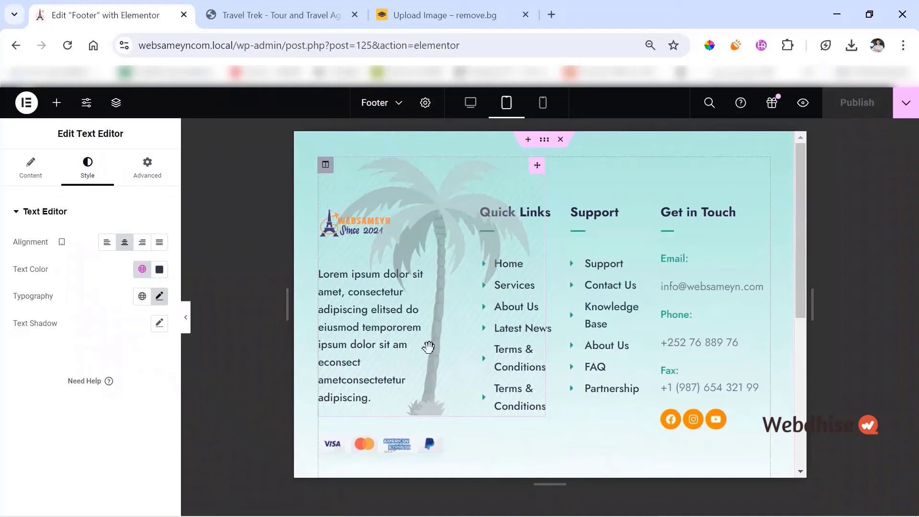
pyautogui.click(541, 104)
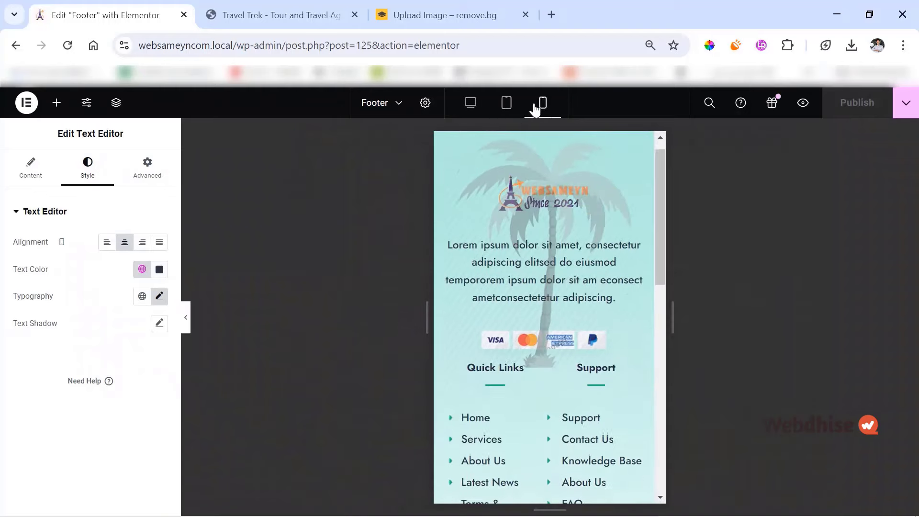
pyautogui.scroll(-6, 586, 238)
pyautogui.scroll(-3, 586, 259)
pyautogui.scroll(10, 585, 263)
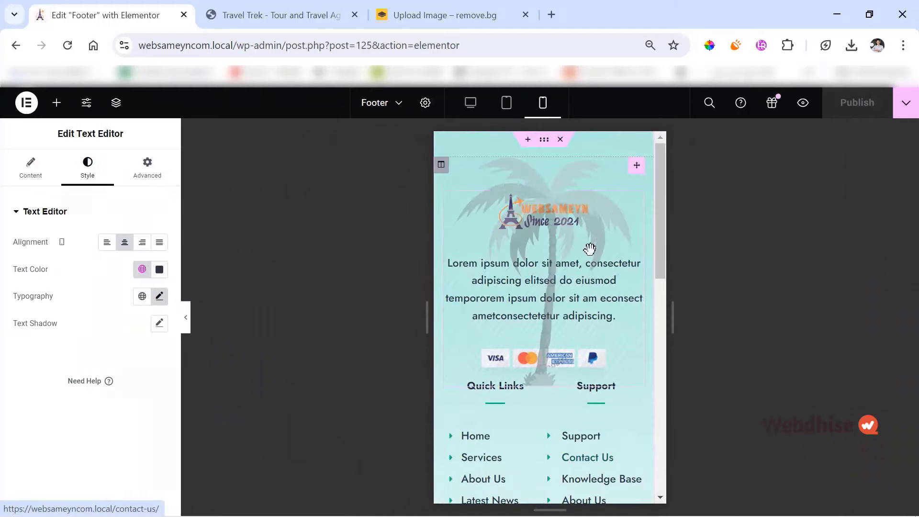
# On mobile, delete the palm tree image and enlarge the WEBSAMEYN logo
pyautogui.click(577, 206)
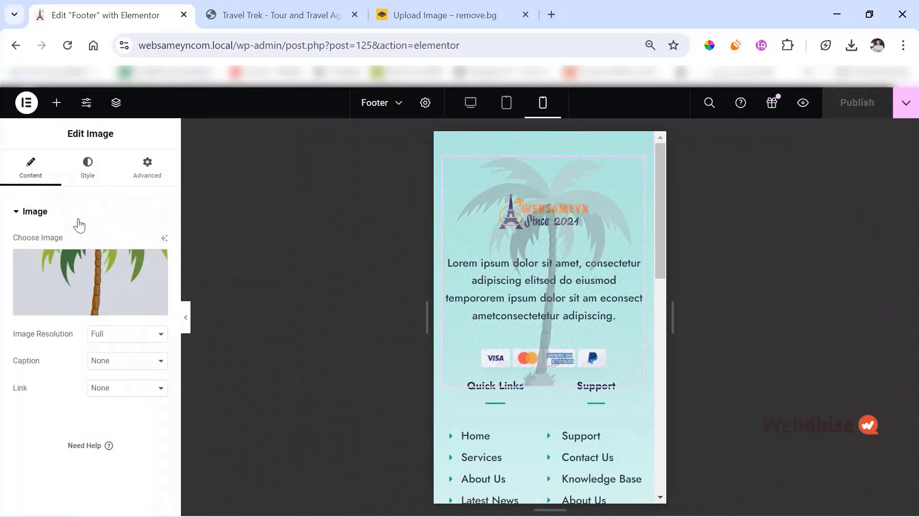
pyautogui.click(154, 268)
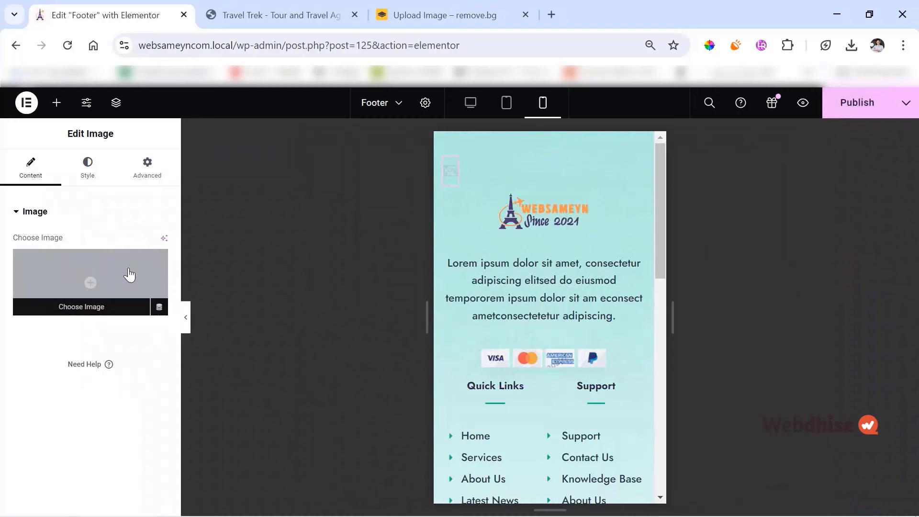
pyautogui.click(513, 224)
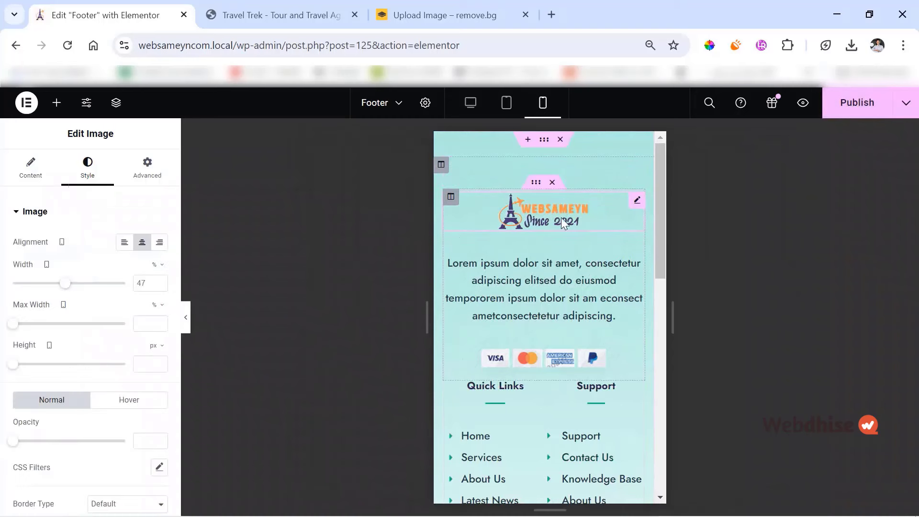
pyautogui.moveTo(67, 286); pyautogui.dragTo(112, 297)
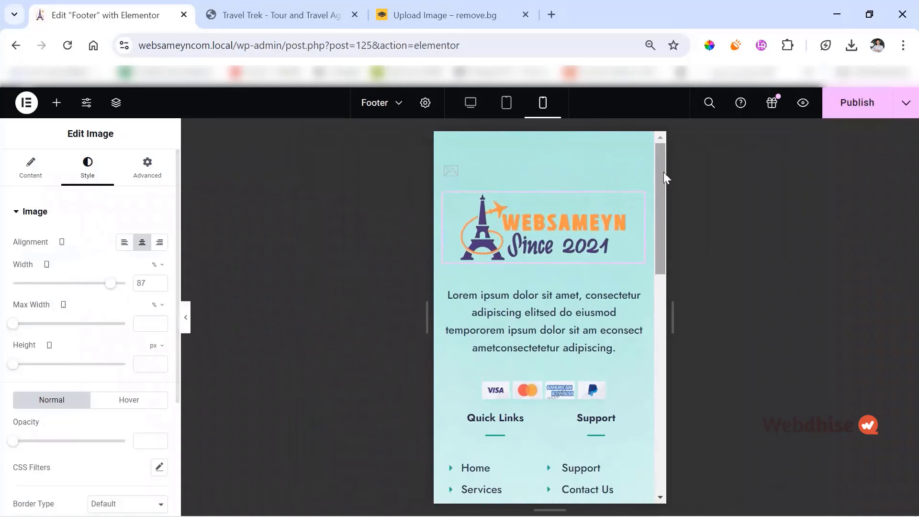
# Reset the footer section's mobile padding to 0 and return to the desktop layout
pyautogui.click(544, 140)
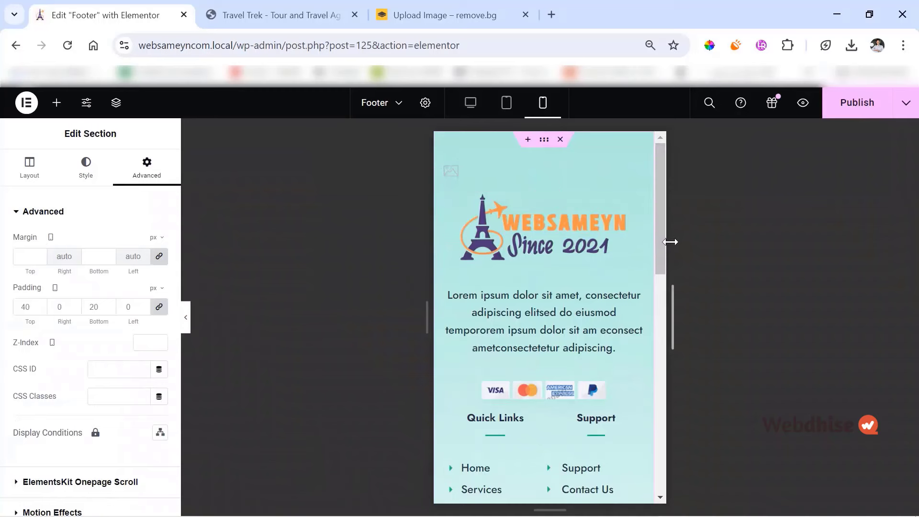
pyautogui.moveTo(669, 242); pyautogui.dragTo(703, 244)
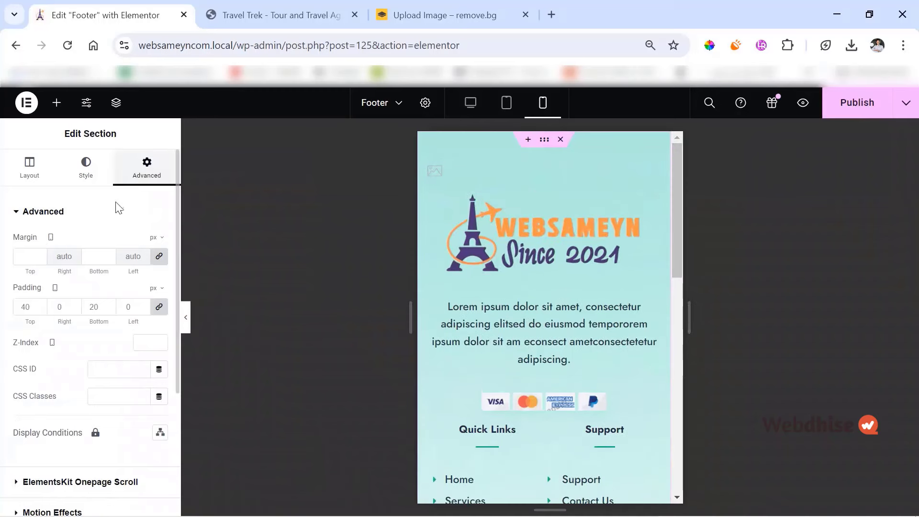
pyautogui.click(159, 308)
pyautogui.scroll(-4, 542, 287)
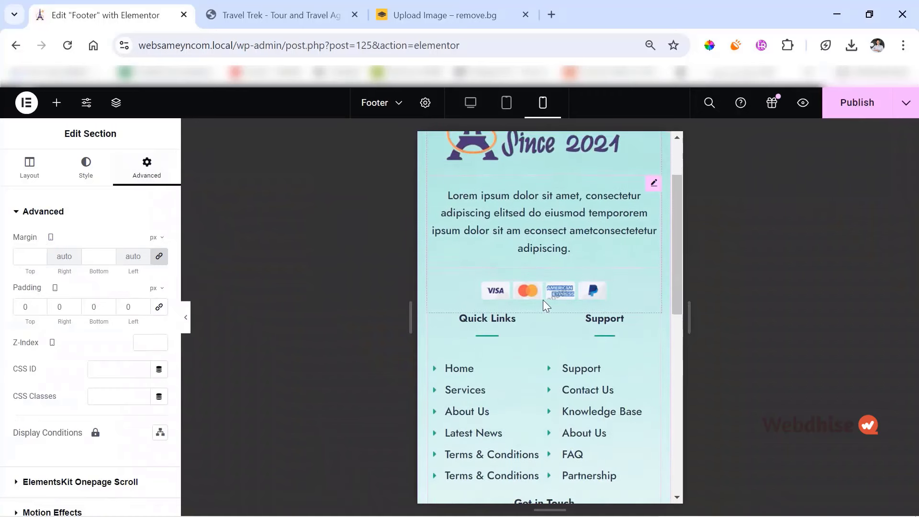
pyautogui.scroll(-5, 575, 388)
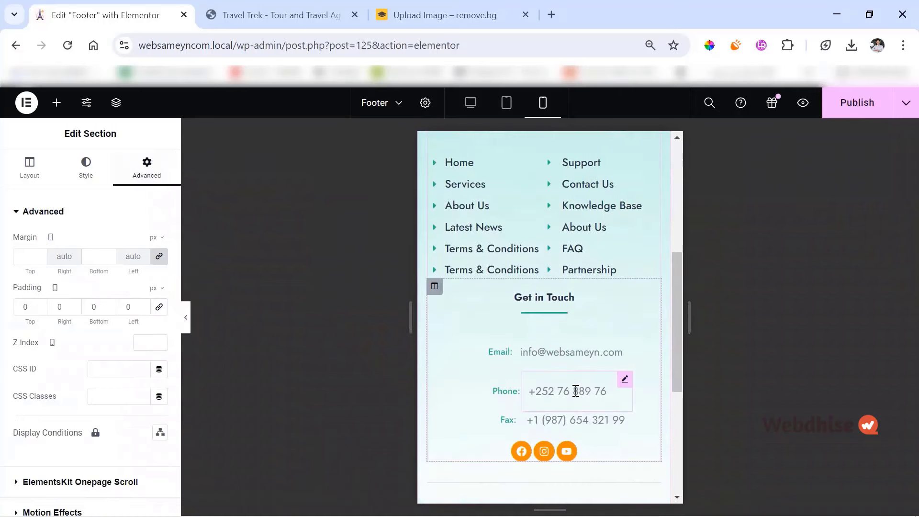
pyautogui.scroll(4, 568, 354)
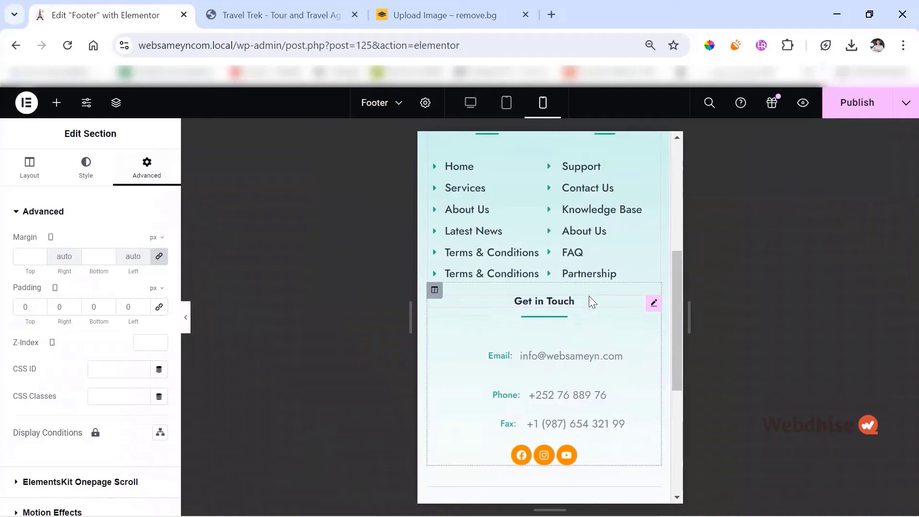
pyautogui.click(474, 102)
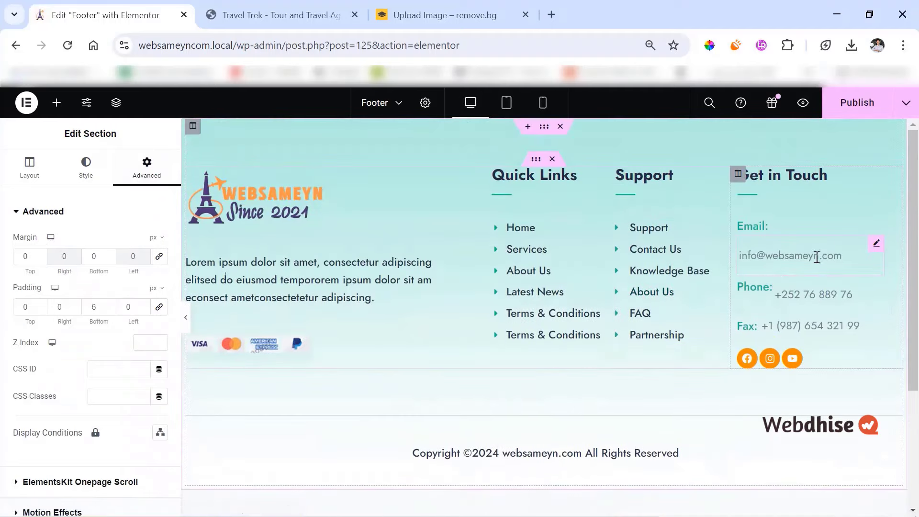
# Give the footer email text the Strongest text colour and 500 Medium weight
pyautogui.click(841, 257)
pyautogui.click(86, 168)
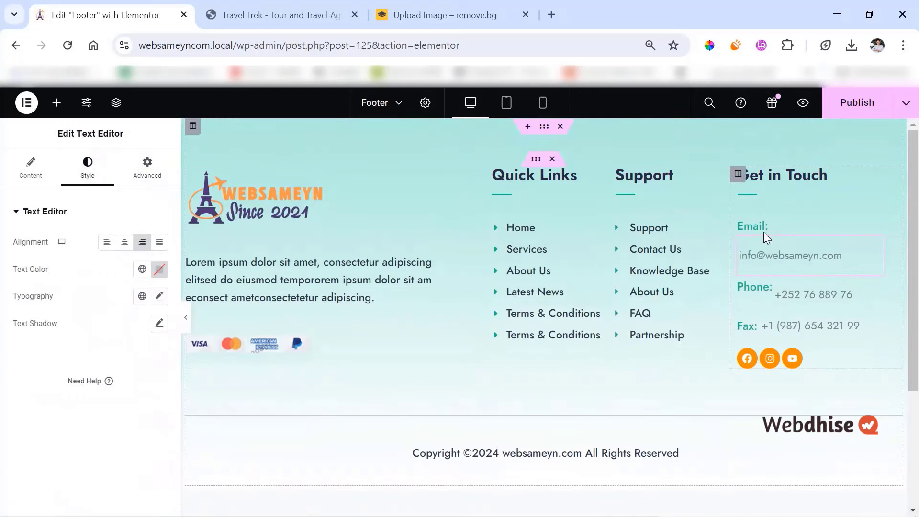
pyautogui.click(142, 269)
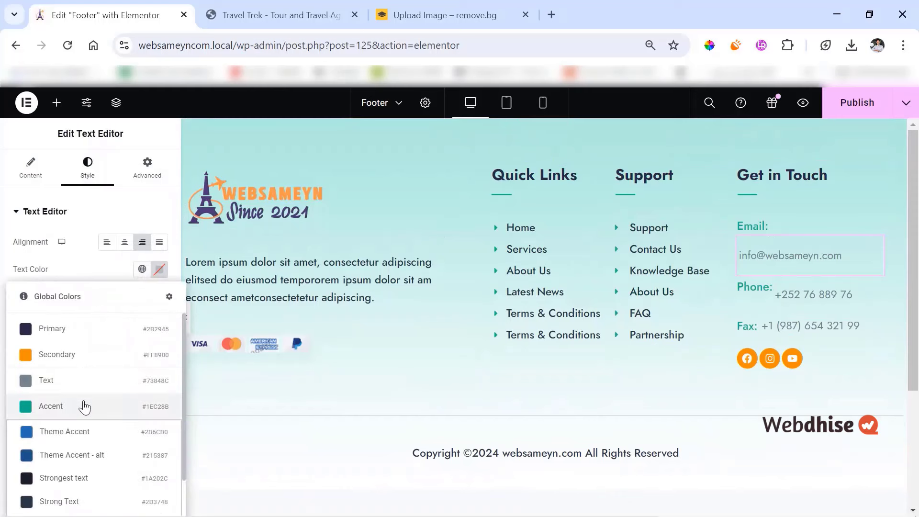
pyautogui.click(81, 479)
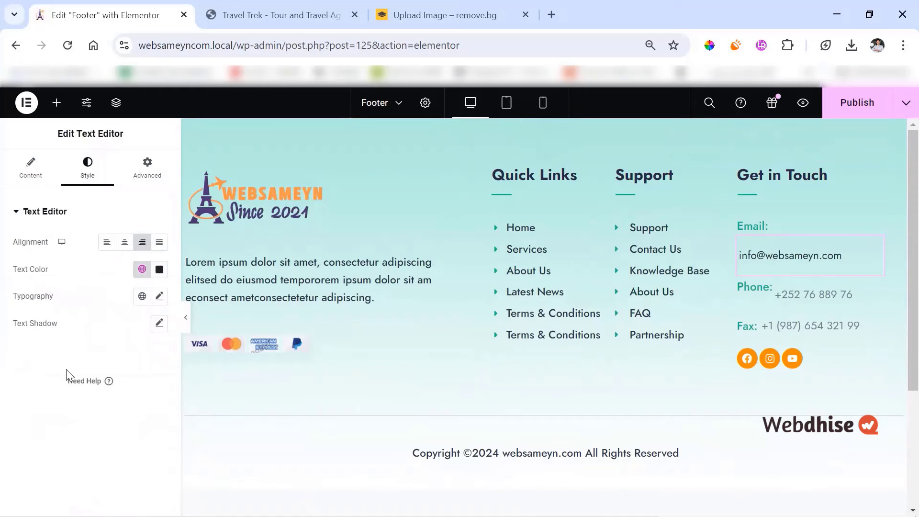
pyautogui.click(159, 296)
pyautogui.click(105, 425)
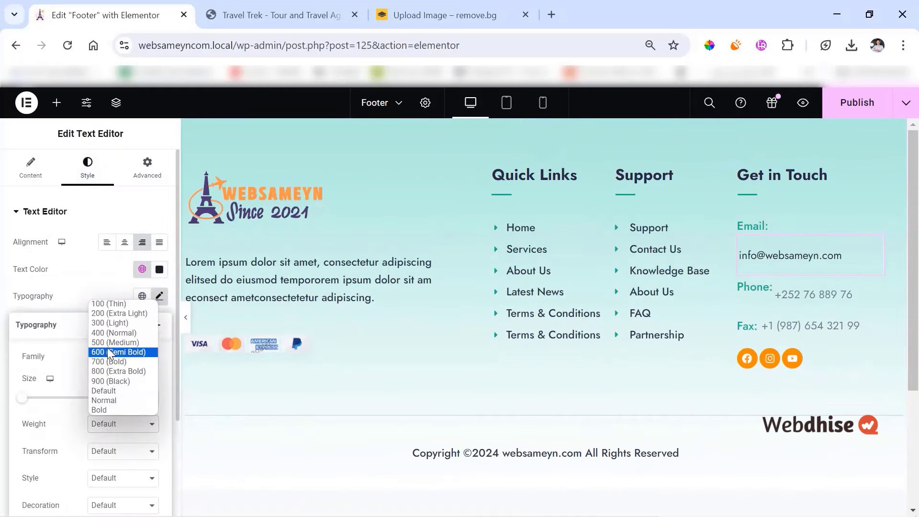
pyautogui.click(106, 350)
# Copy the email widget and paste its style onto the phone and fax values
pyautogui.rightClick(783, 262)
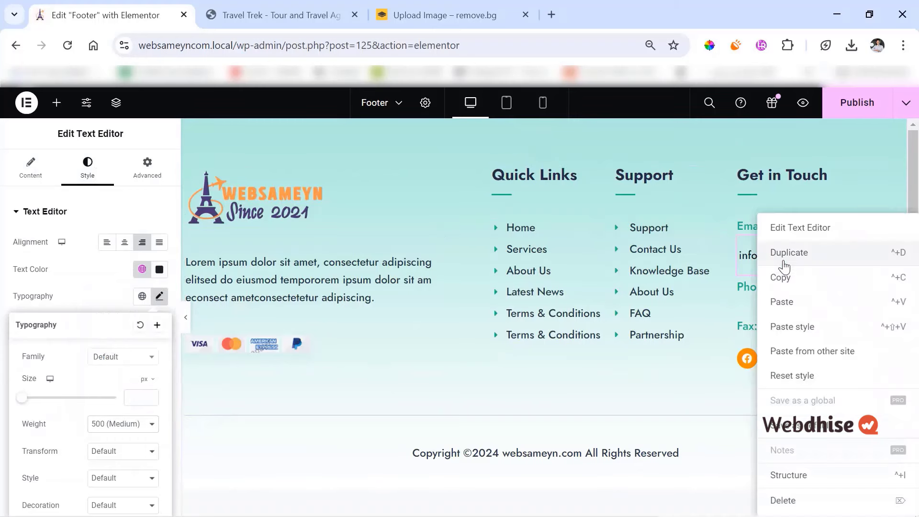
pyautogui.click(803, 283)
pyautogui.rightClick(809, 288)
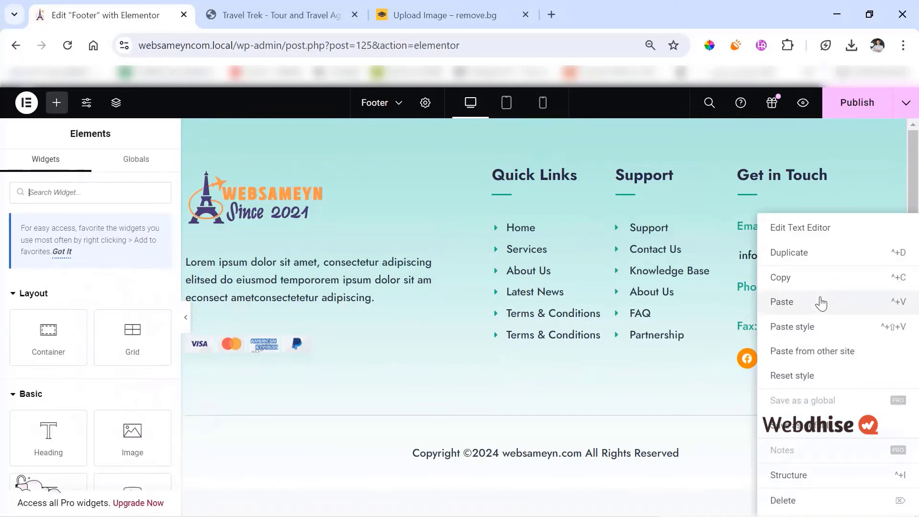
pyautogui.click(810, 326)
pyautogui.rightClick(845, 324)
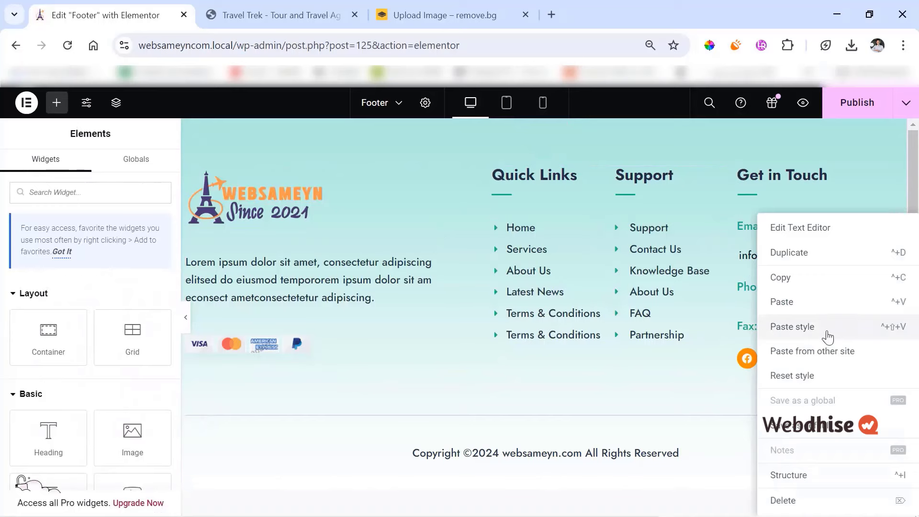
pyautogui.click(827, 332)
# Preview the footer at tablet and mobile widths with the side panel collapsed
pyautogui.click(508, 101)
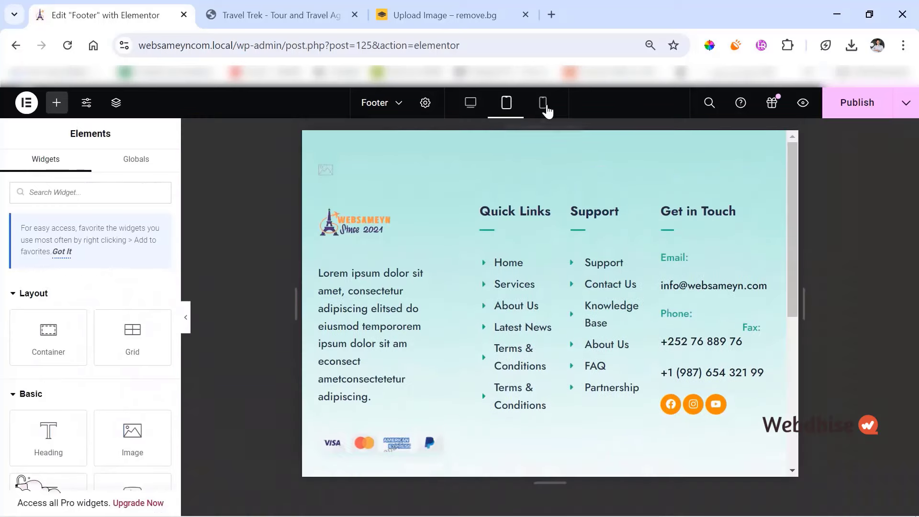
pyautogui.click(543, 103)
pyautogui.scroll(-5, 589, 421)
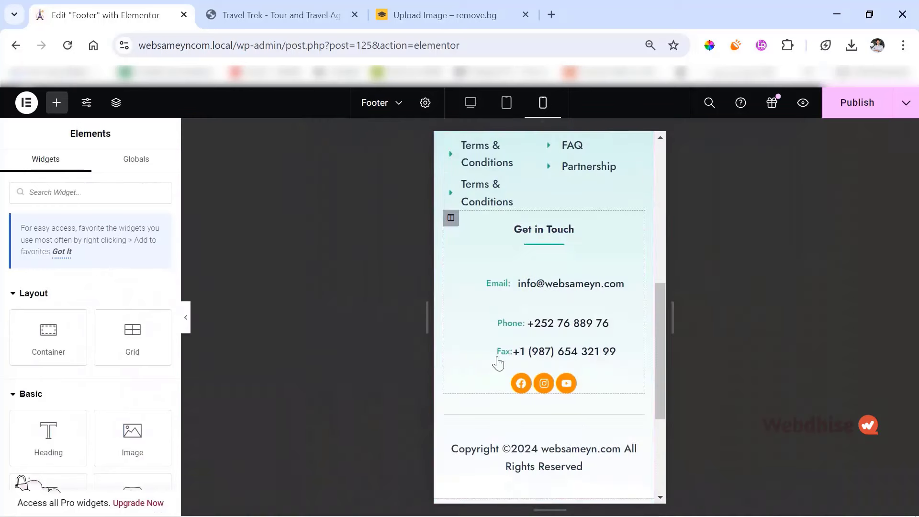
pyautogui.click(186, 317)
pyautogui.scroll(10, 483, 422)
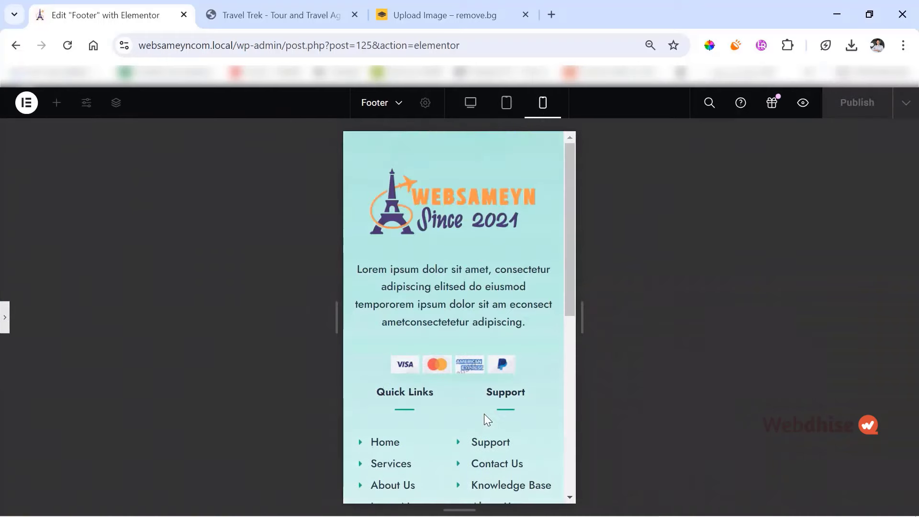
pyautogui.moveTo(589, 384)
pyautogui.mouseDown()
pyautogui.moveTo(628, 384)
pyautogui.moveTo(600, 388)
pyautogui.mouseUp()
pyautogui.scroll(-6, 504, 394)
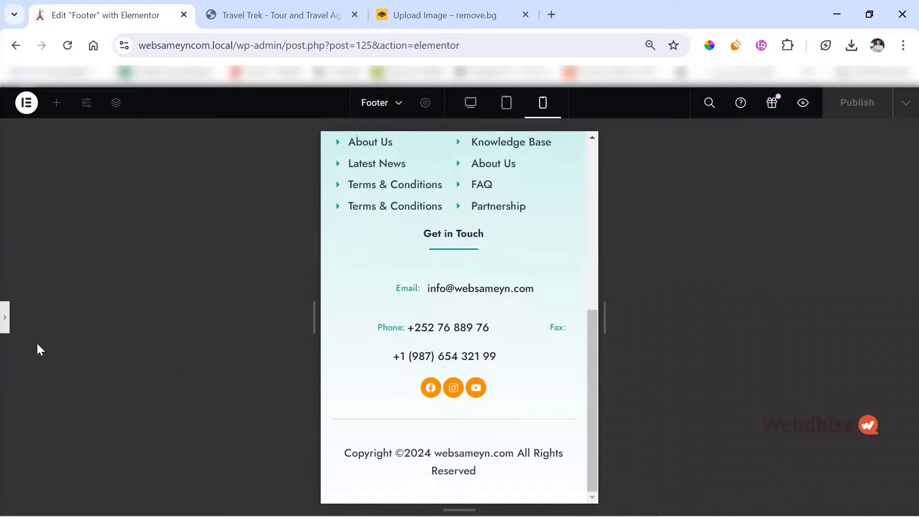
# Restore the panel, return to the desktop layout and publish the footer
pyautogui.hotkey('ctrl', 'p')
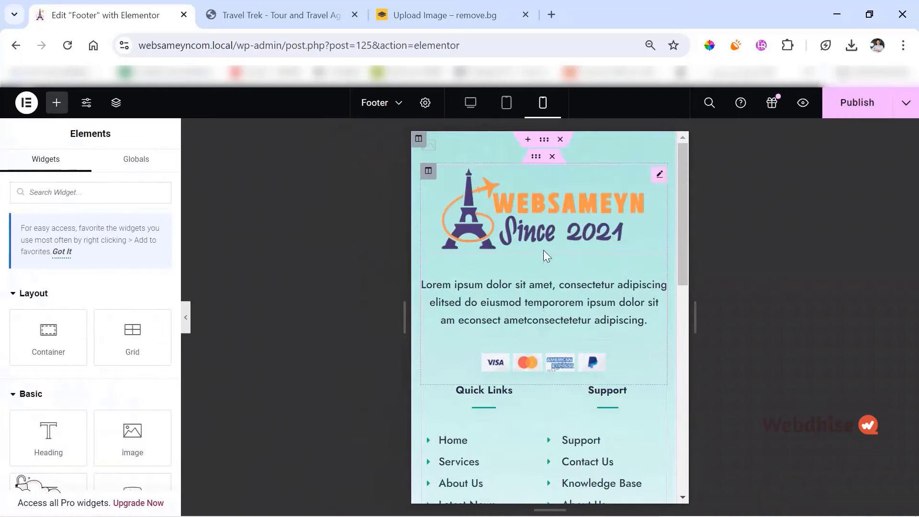
pyautogui.click(481, 109)
pyautogui.click(864, 113)
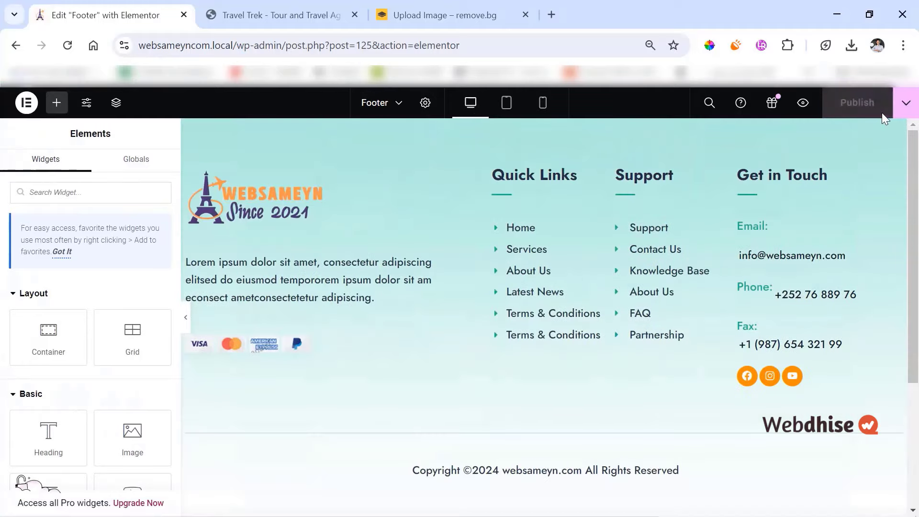
# Preview the live footer, close the remove.bg tab and follow the footer Home link
pyautogui.click(804, 102)
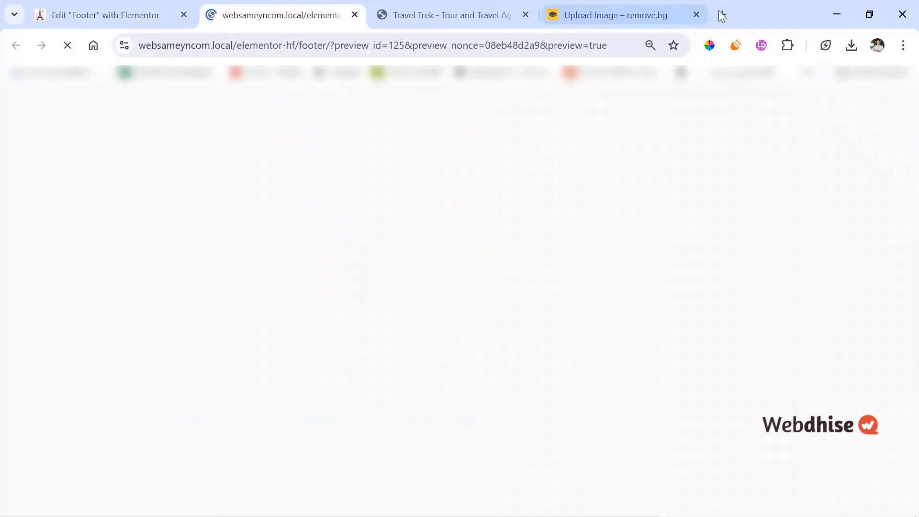
pyautogui.click(696, 15)
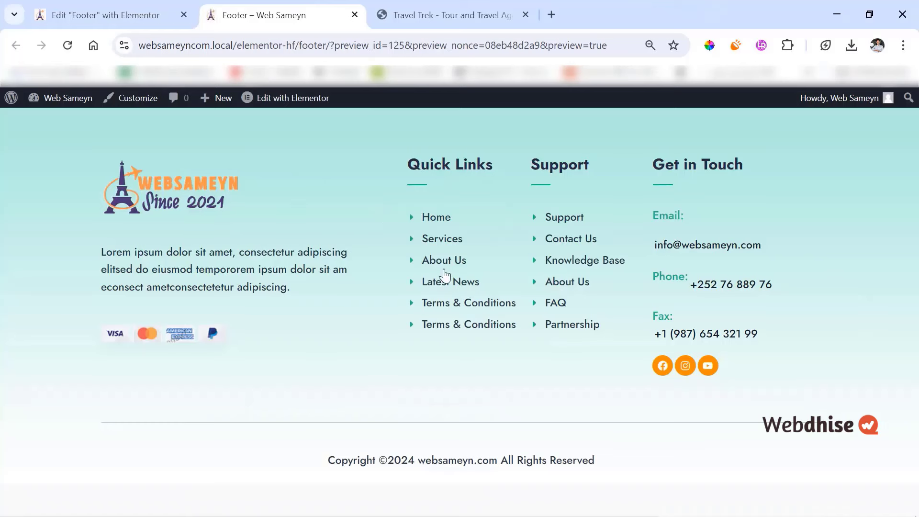
pyautogui.click(432, 217)
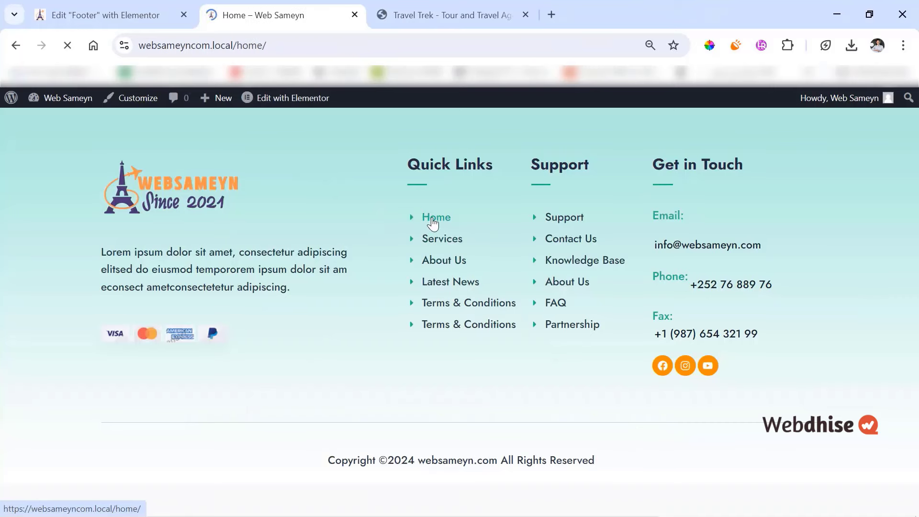
pyautogui.moveTo(87, 182); pyautogui.dragTo(342, 242)
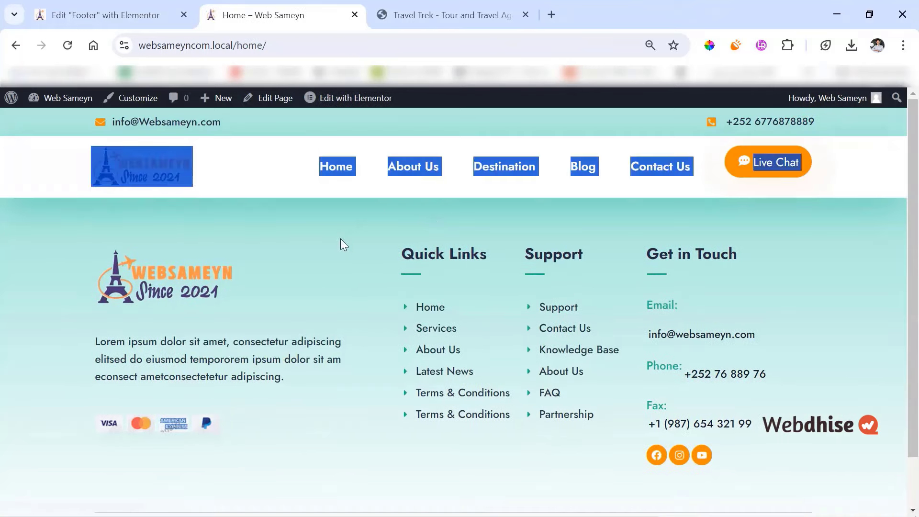
pyautogui.click(493, 209)
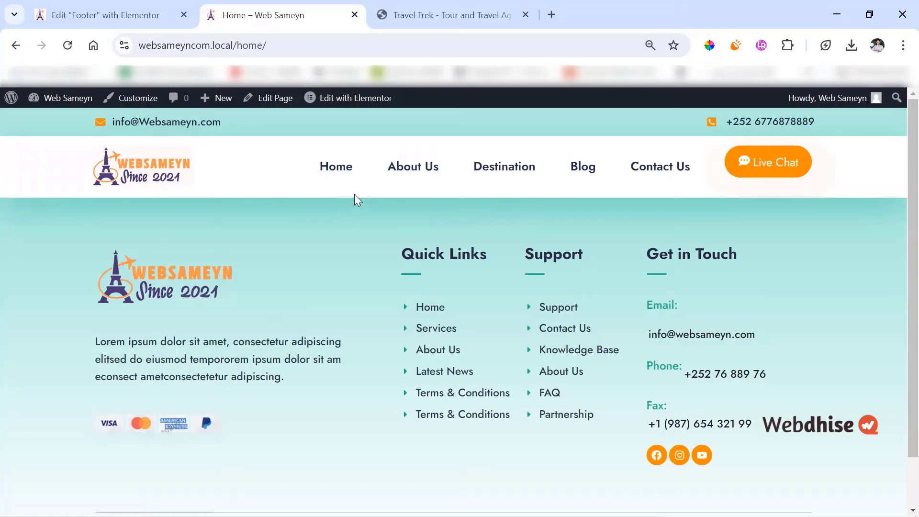
# Visit Home, About Us, Destination and Contact Us, return Home, then go to the Dashboard
pyautogui.click(337, 169)
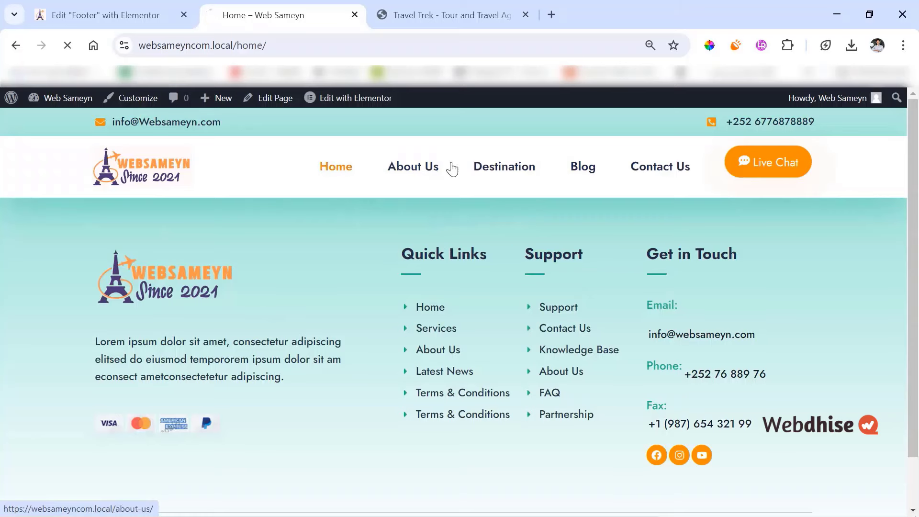
pyautogui.click(414, 172)
pyautogui.scroll(-3, 475, 260)
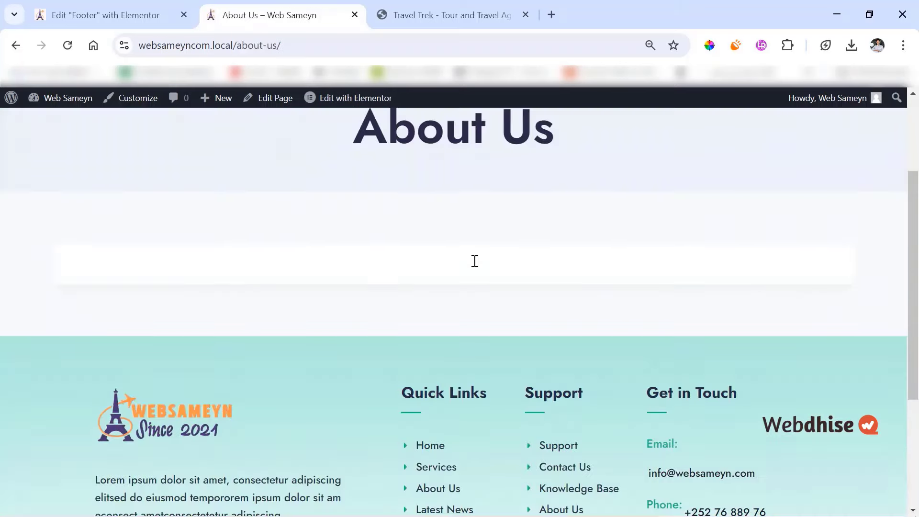
pyautogui.scroll(3, 475, 261)
pyautogui.click(518, 178)
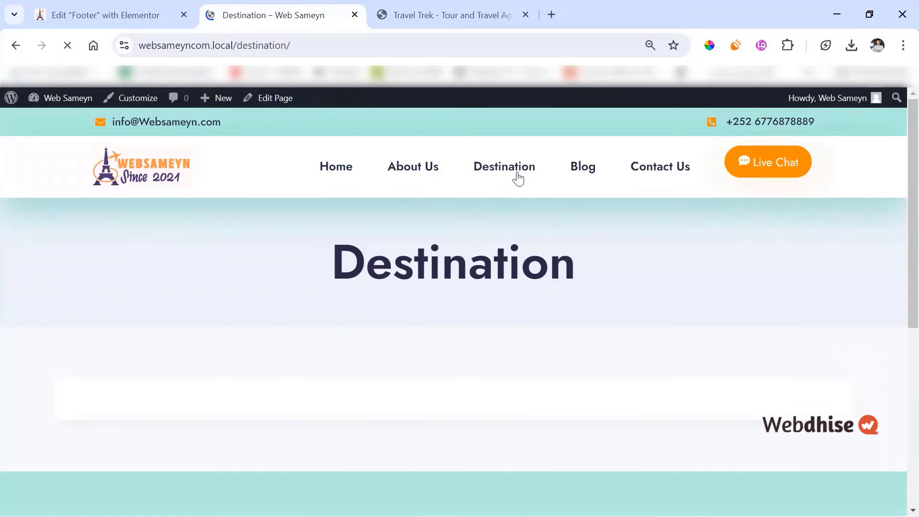
pyautogui.scroll(-1, 639, 194)
pyautogui.scroll(1, 642, 165)
pyautogui.click(655, 175)
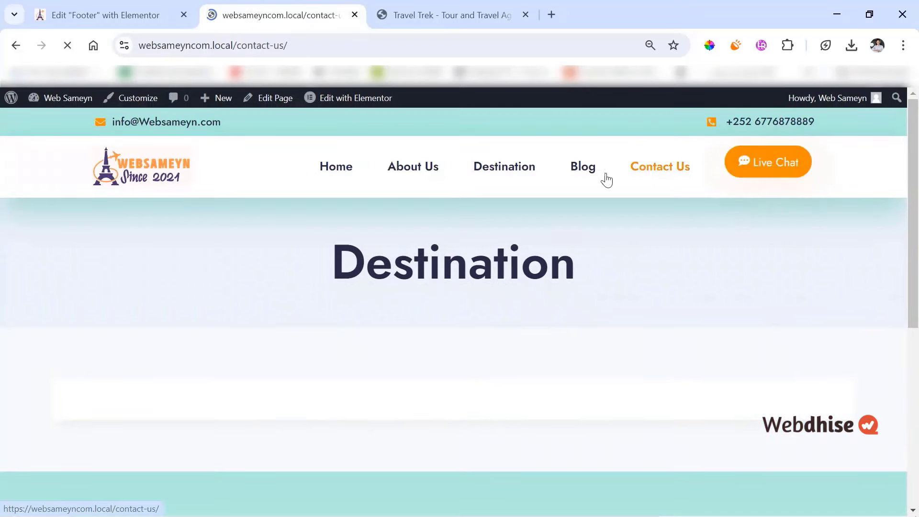
pyautogui.click(340, 175)
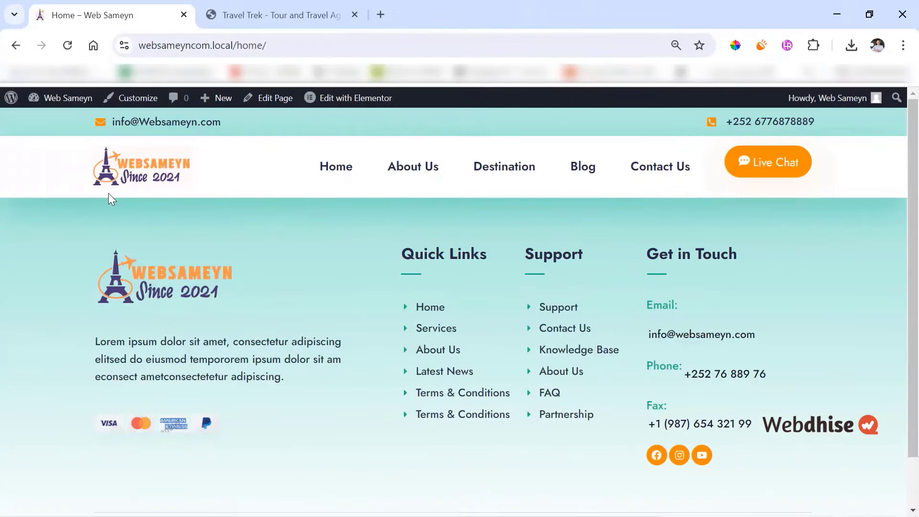
pyautogui.click(29, 118)
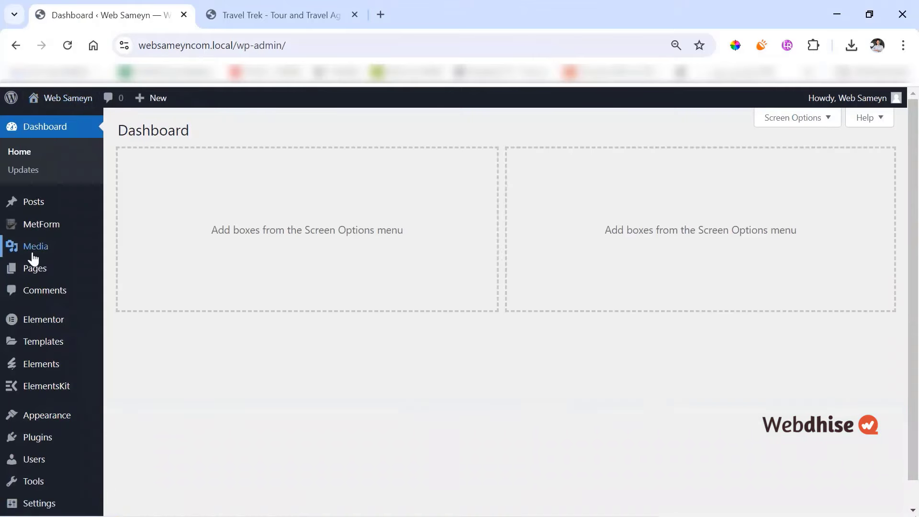
# Edit the Home page from All Pages and open it with Elementor
pyautogui.moveTo(33, 272)
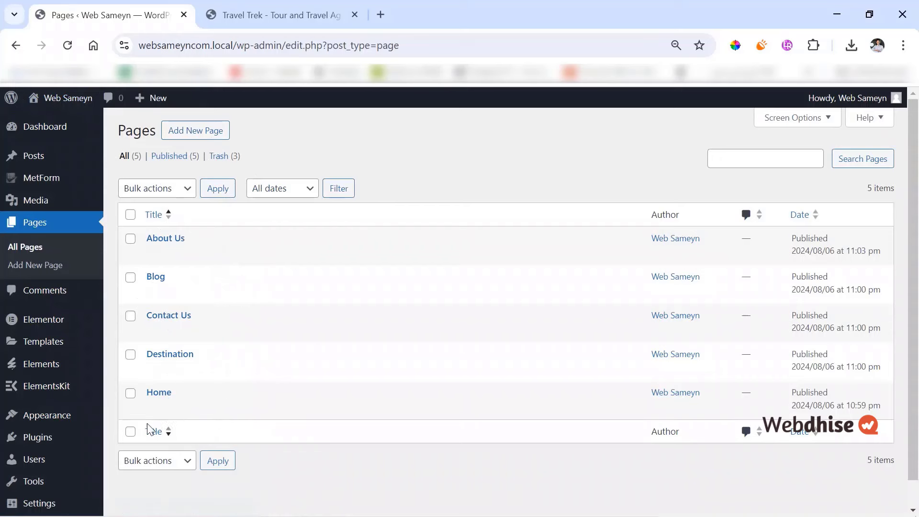
pyautogui.click(153, 410)
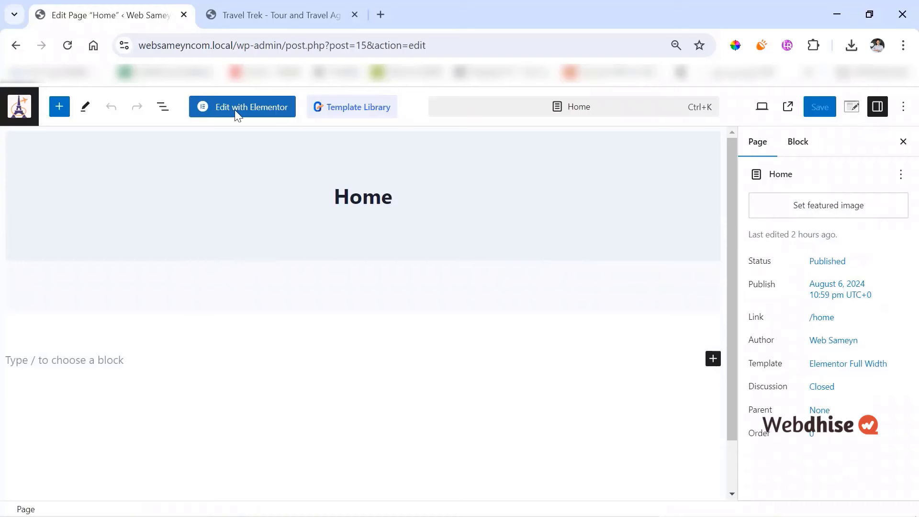
pyautogui.click(267, 112)
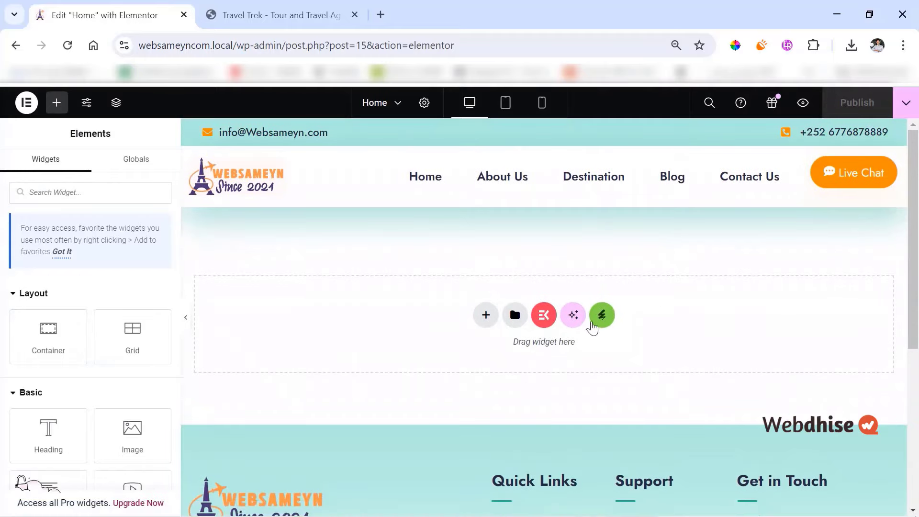
# Insert the Home template from the installed Travel Trek template kit
pyautogui.click(602, 320)
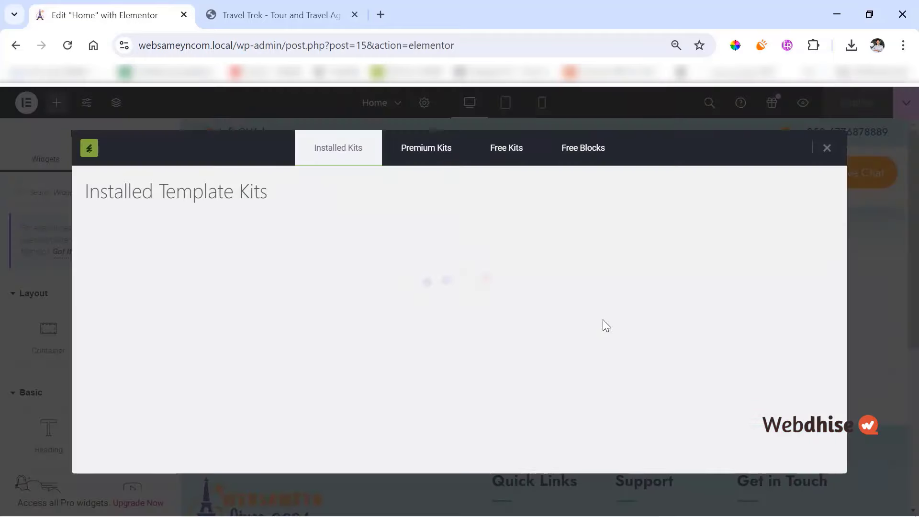
pyautogui.scroll(-2, 293, 375)
pyautogui.click(161, 415)
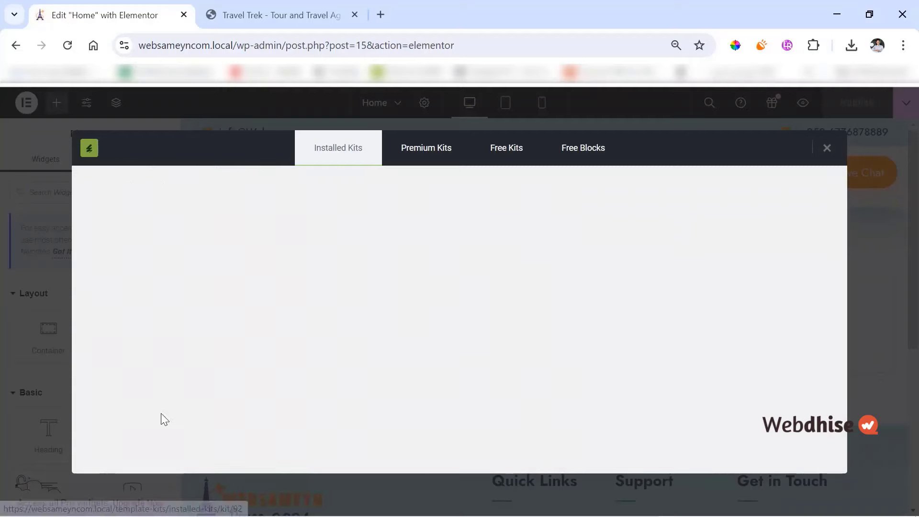
pyautogui.scroll(-7, 778, 331)
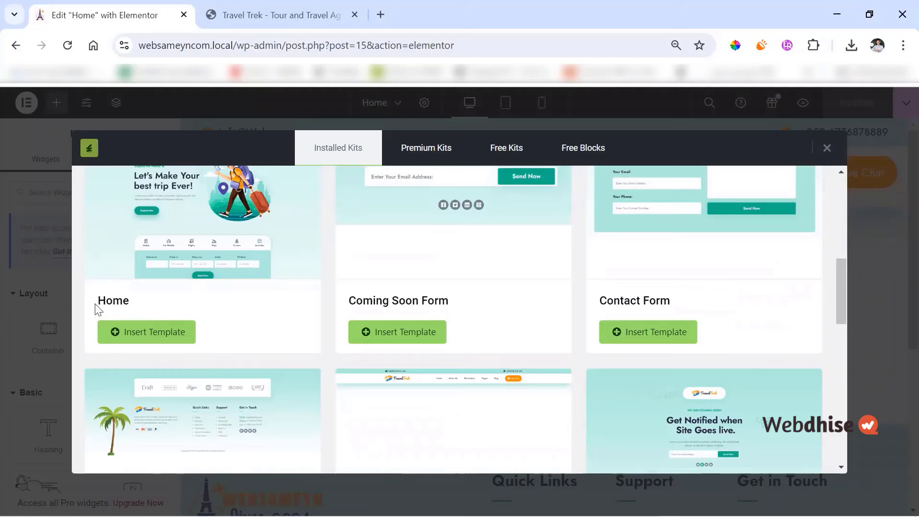
pyautogui.moveTo(98, 309); pyautogui.dragTo(139, 307)
pyautogui.click(134, 335)
pyautogui.click(140, 335)
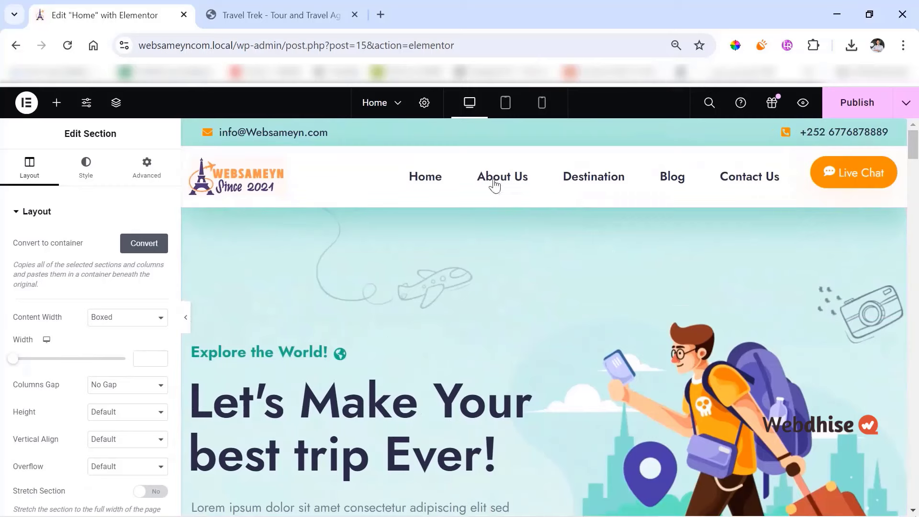
# Collapse the side panel and scroll through the imported sections down to News & Articles
pyautogui.click(186, 318)
pyautogui.scroll(-15, 786, 231)
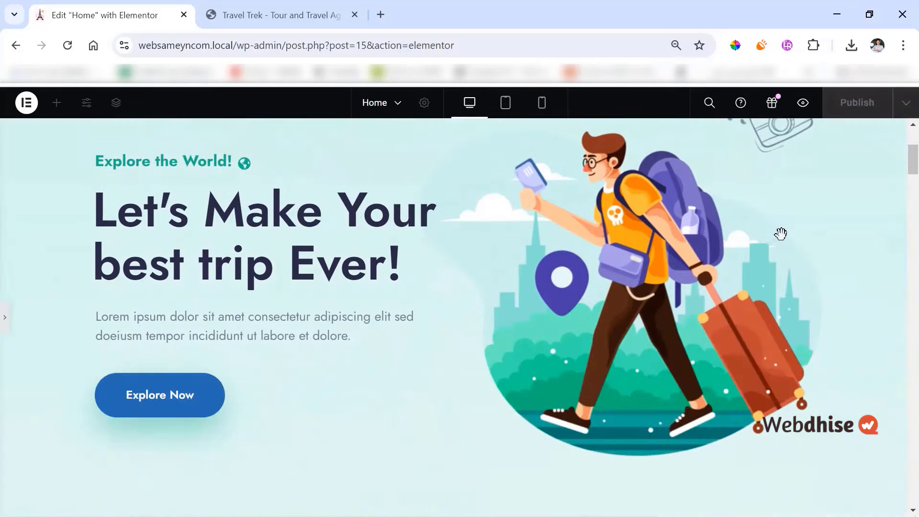
pyautogui.scroll(-17, 757, 271)
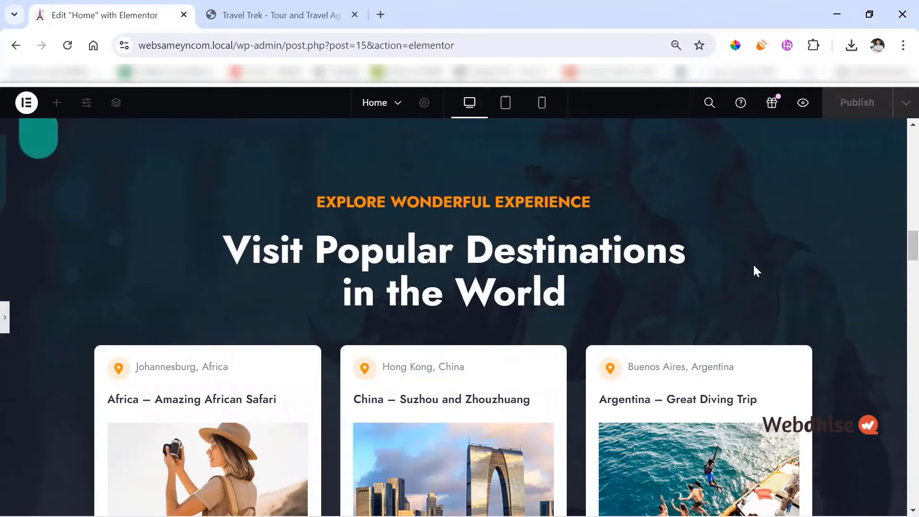
pyautogui.scroll(2, 757, 271)
pyautogui.scroll(7, 755, 271)
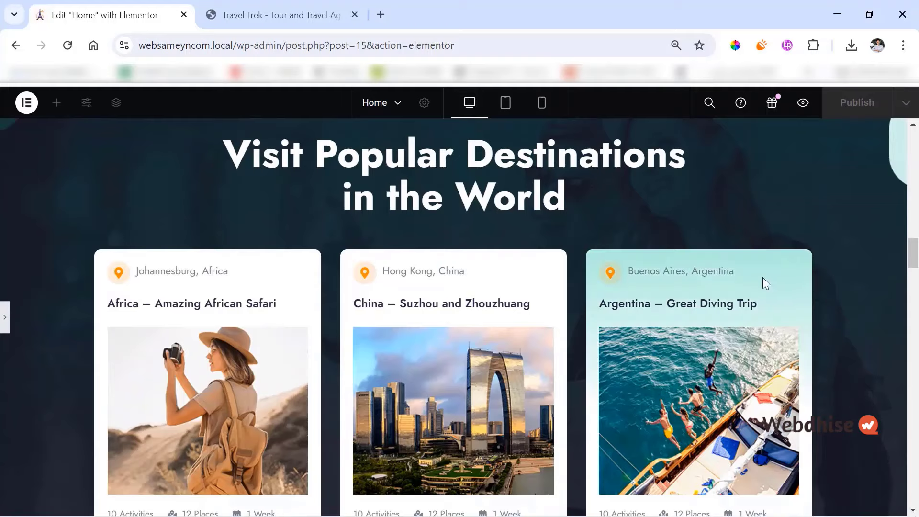
pyautogui.scroll(-5, 871, 283)
pyautogui.scroll(-20, 851, 292)
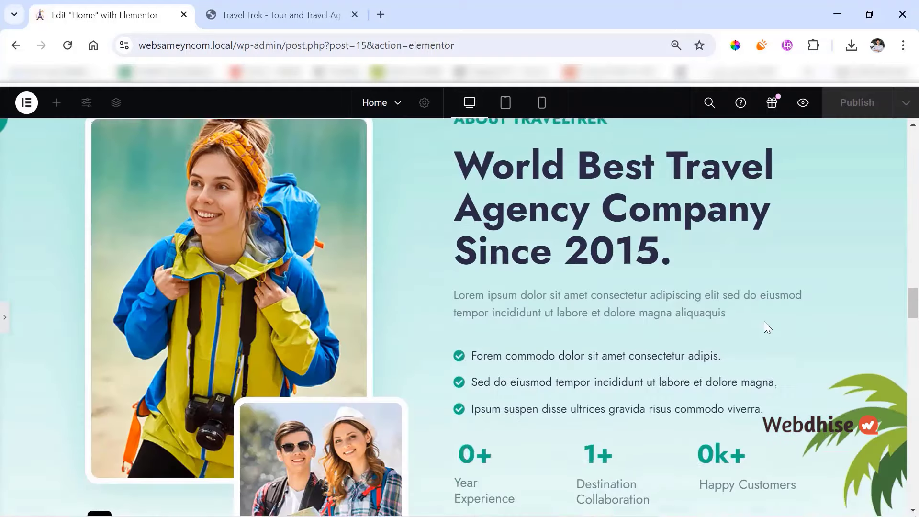
pyautogui.scroll(-15, 726, 321)
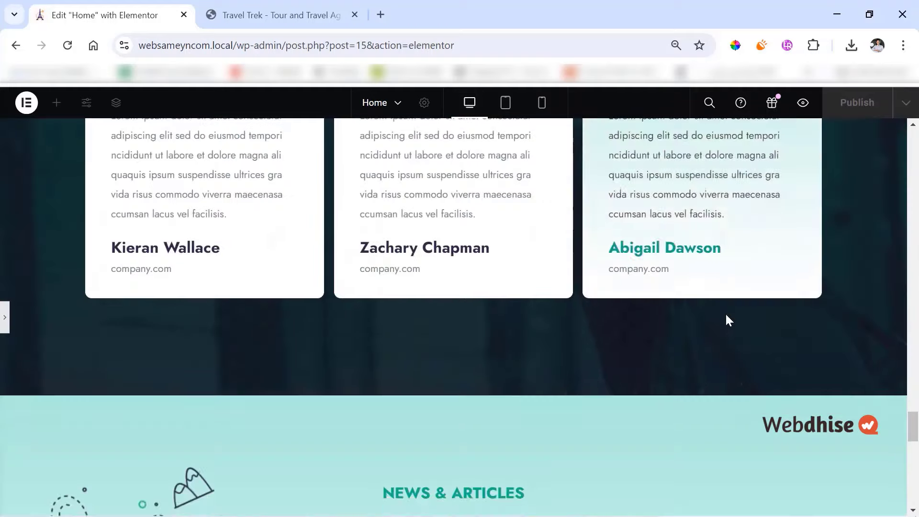
pyautogui.scroll(3, 373, 338)
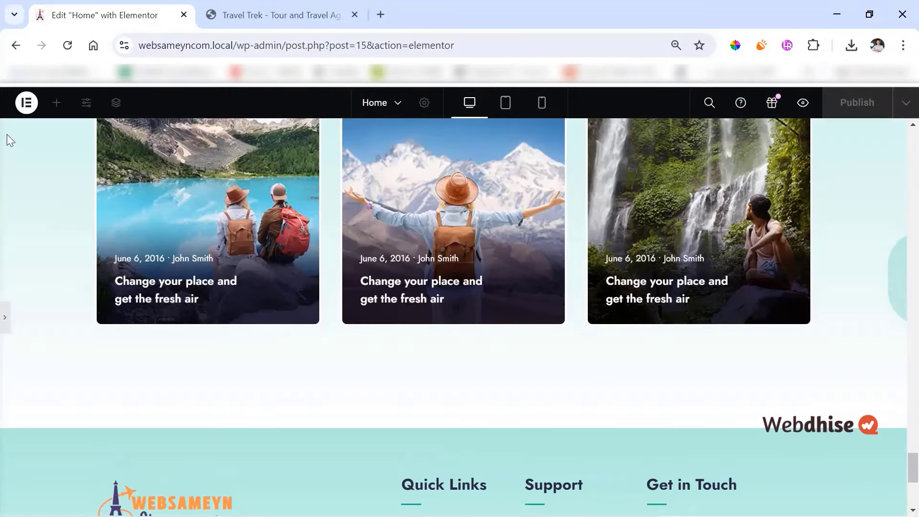
# Bring the editing panel back, scroll to the top and publish the Home page
pyautogui.click(4, 317)
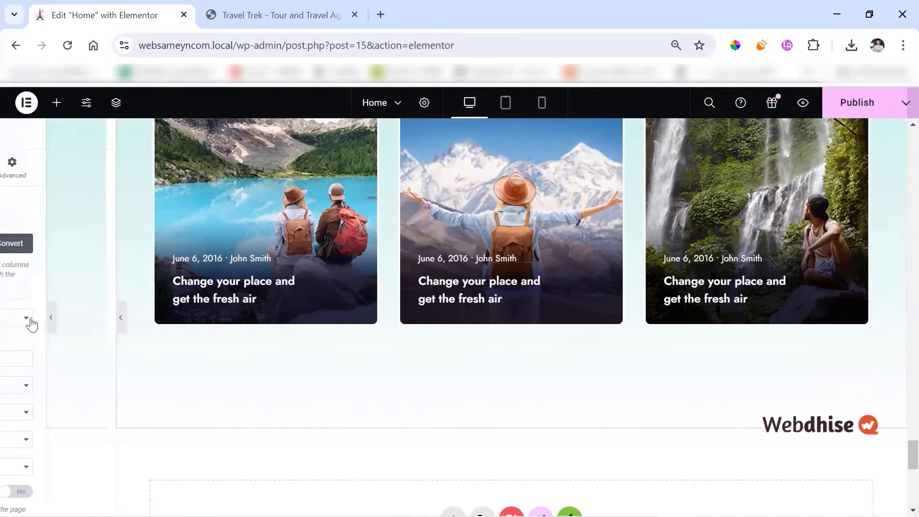
pyautogui.scroll(12, 522, 349)
pyautogui.scroll(20, 523, 340)
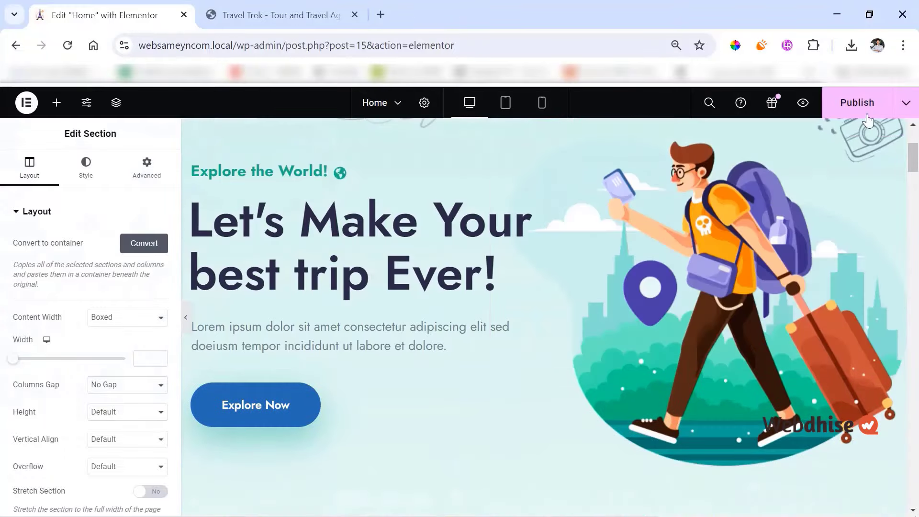
pyautogui.click(859, 114)
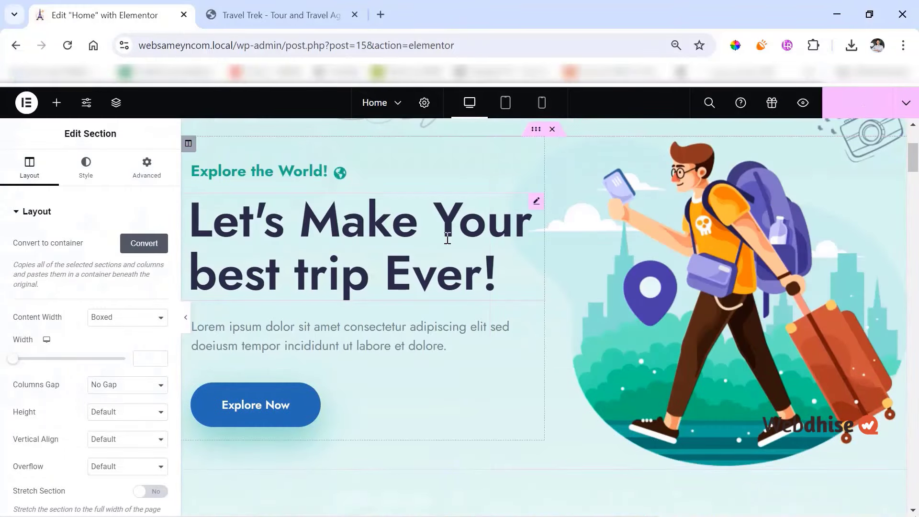
pyautogui.scroll(4, 417, 274)
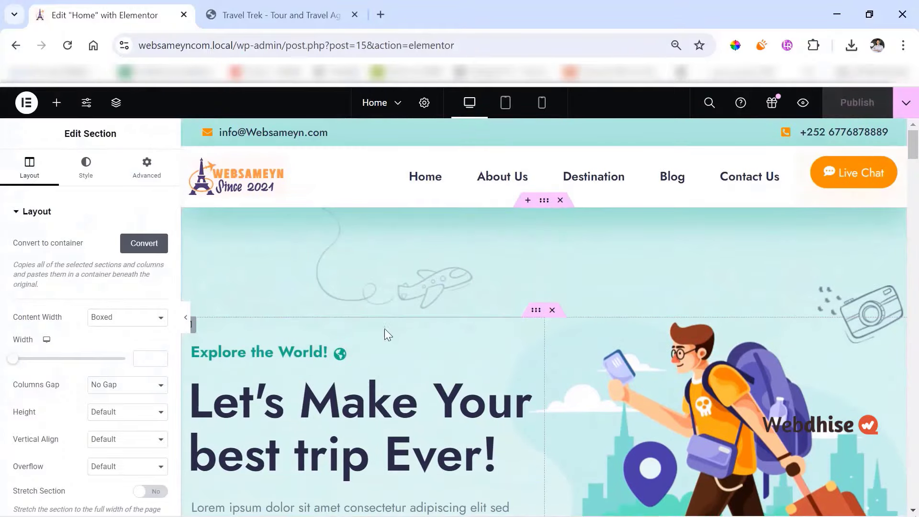
# Inspect the hero's Explore the World! title, lorem paragraph and main heading widgets
pyautogui.scroll(-2, 484, 386)
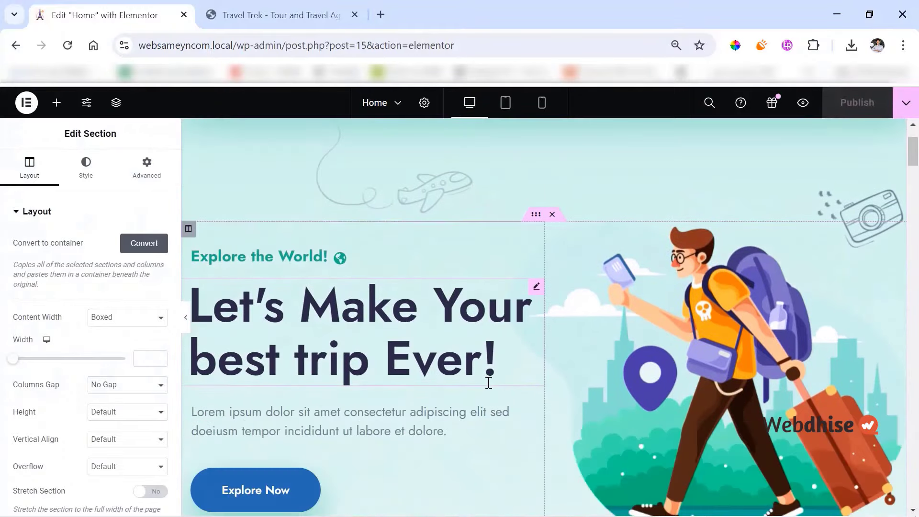
pyautogui.click(279, 263)
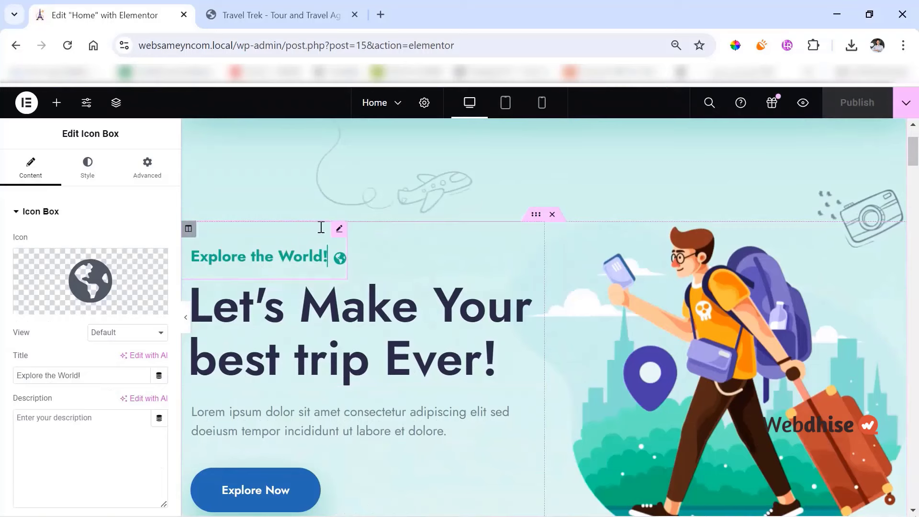
pyautogui.moveTo(80, 375); pyautogui.dragTo(7, 379)
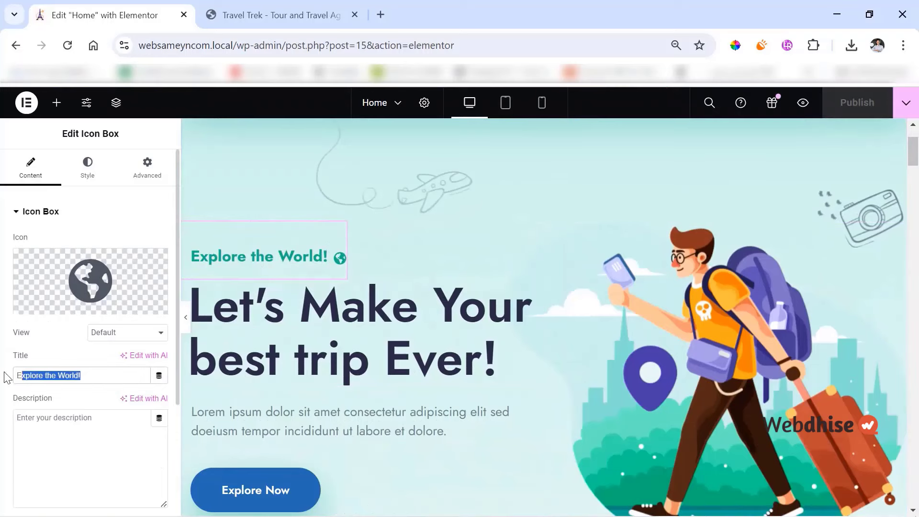
pyautogui.click(69, 434)
pyautogui.scroll(-4, 318, 375)
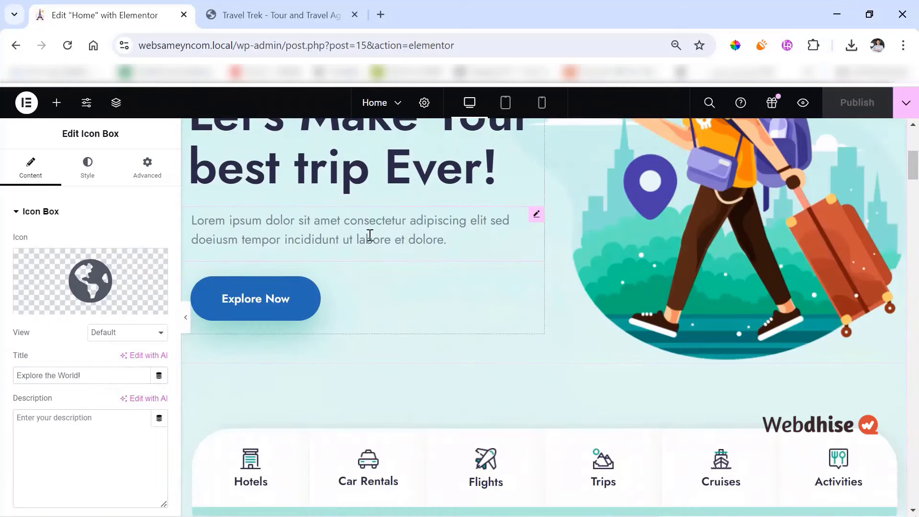
pyautogui.click(369, 234)
pyautogui.scroll(2, 381, 257)
pyautogui.click(366, 250)
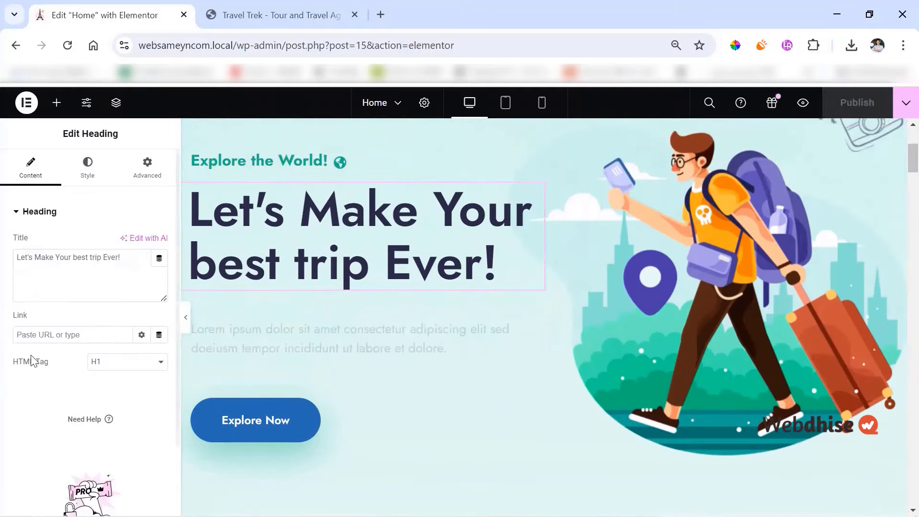
pyautogui.click(102, 257)
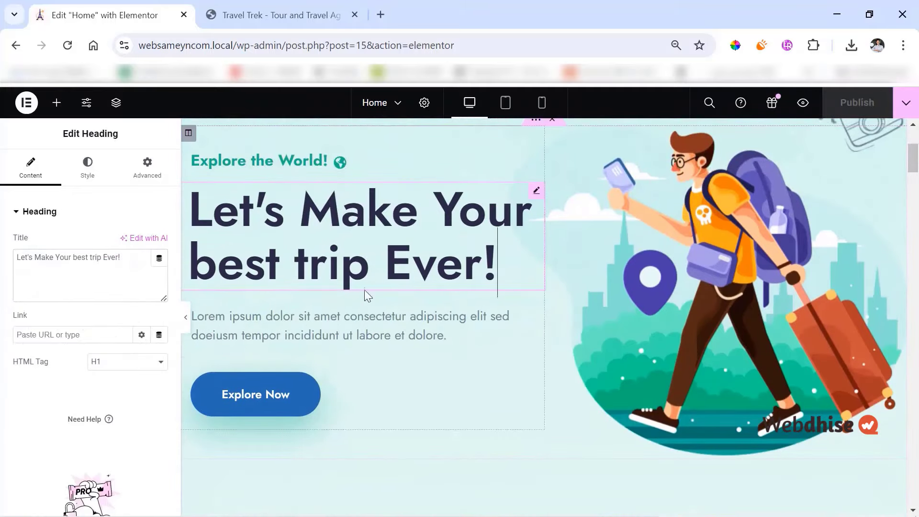
# Select the hero paragraph text, then open the Explore Now button's Edit Button panel
pyautogui.click(349, 330)
pyautogui.moveTo(103, 404); pyautogui.dragTo(70, 398)
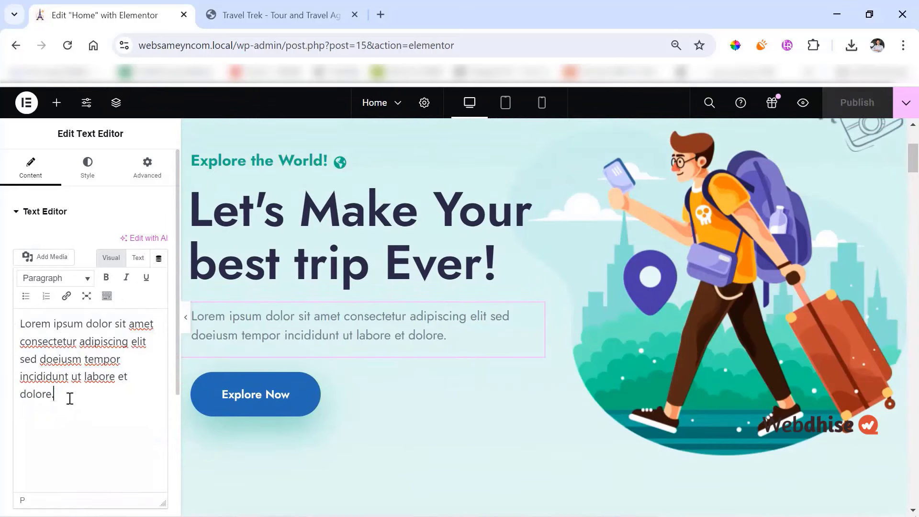
pyautogui.write('h')
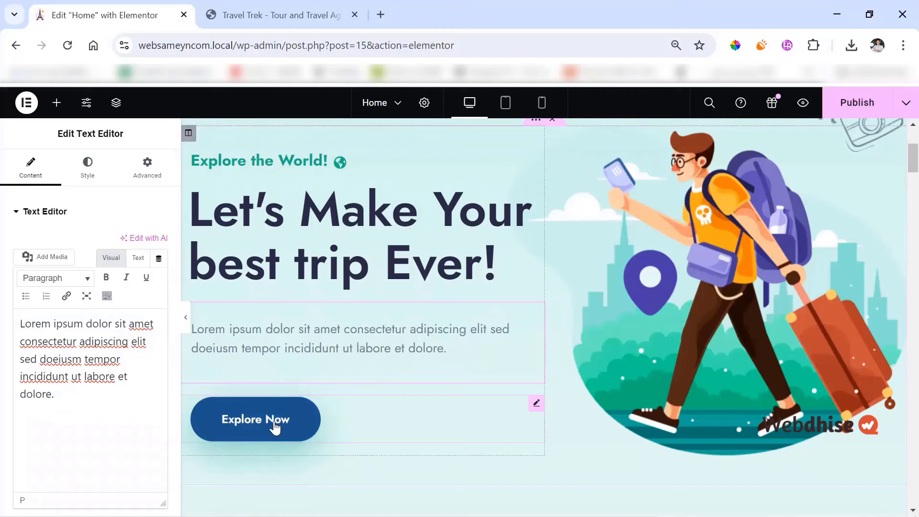
pyautogui.click(361, 420)
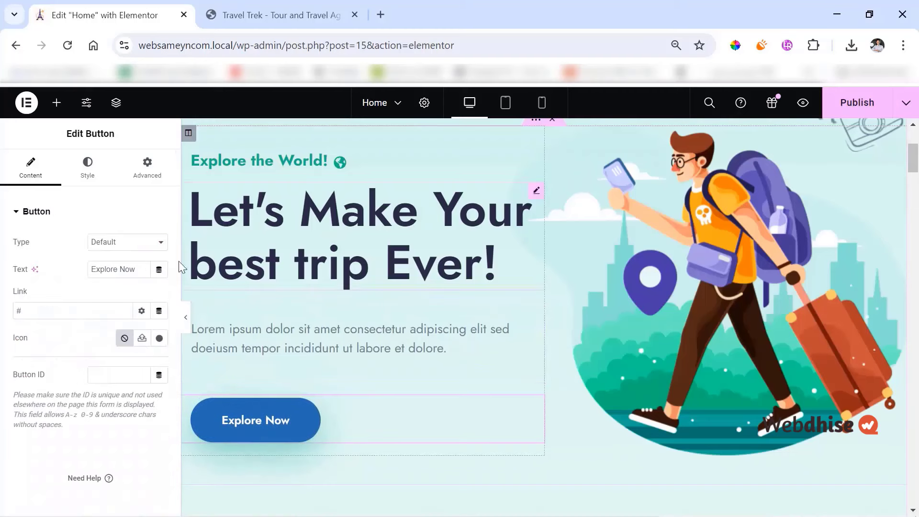
# In the button's Style tab, give it a solid global Secondary orange background
pyautogui.click(88, 167)
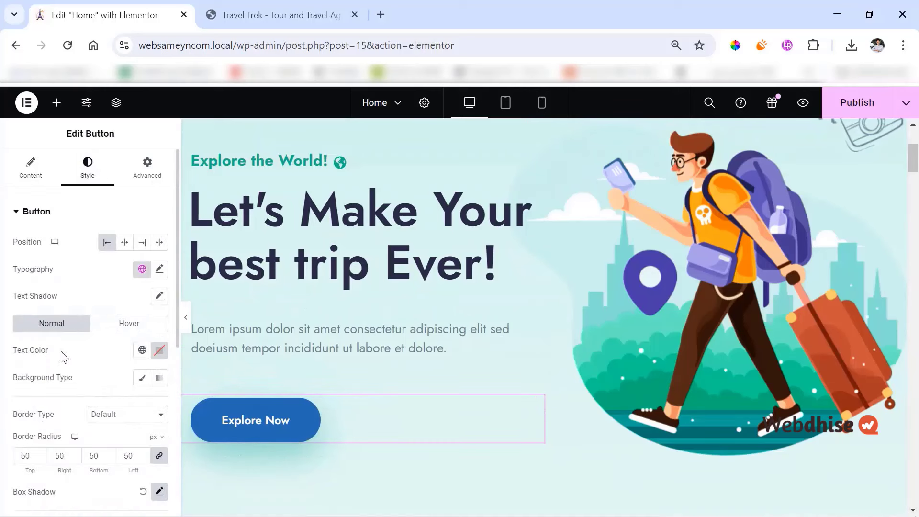
pyautogui.click(37, 211)
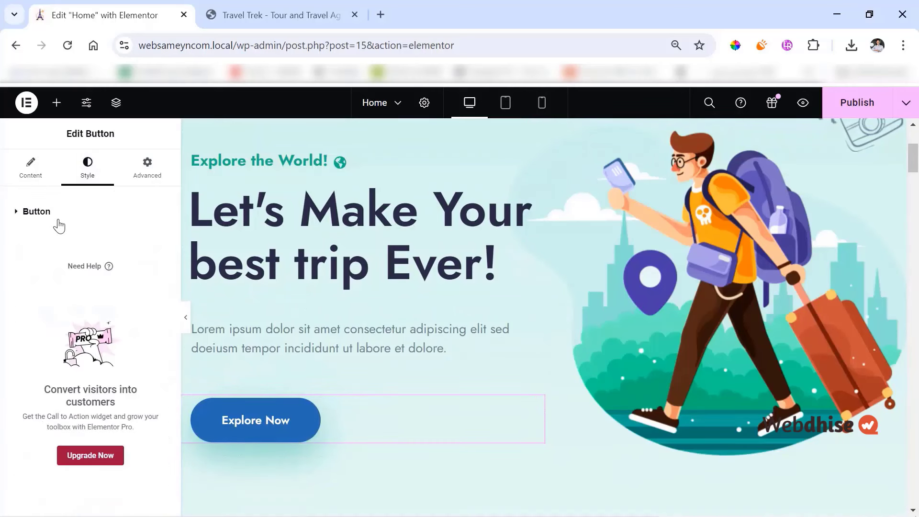
pyautogui.click(53, 212)
pyautogui.scroll(-5, 75, 300)
pyautogui.scroll(5, 74, 305)
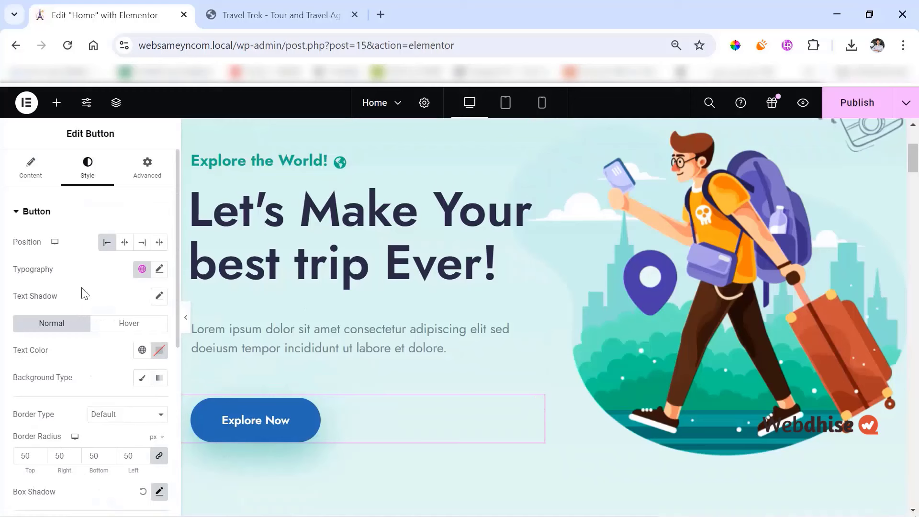
pyautogui.moveTo(26, 350)
pyautogui.mouseDown()
pyautogui.moveTo(62, 358)
pyautogui.moveTo(16, 353)
pyautogui.mouseUp()
pyautogui.click(44, 357)
pyautogui.moveTo(71, 382); pyautogui.dragTo(14, 383)
pyautogui.click(31, 383)
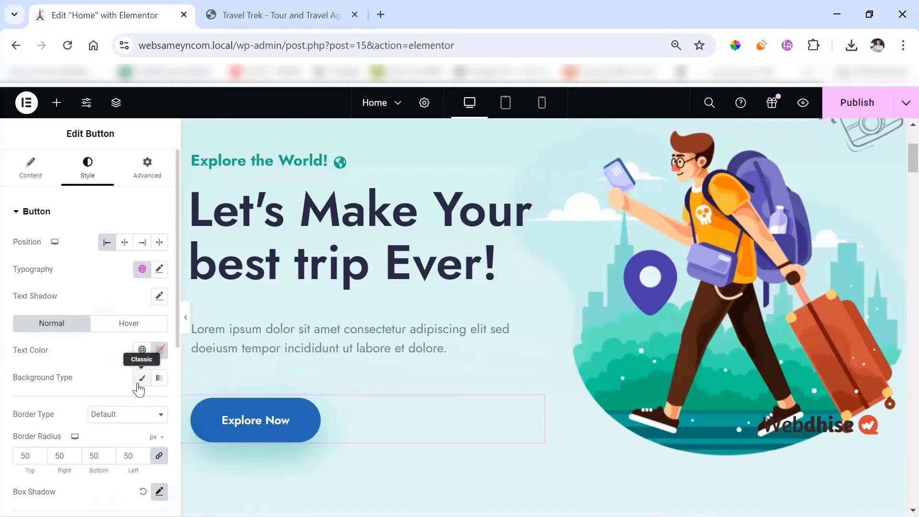
pyautogui.click(140, 385)
pyautogui.click(141, 404)
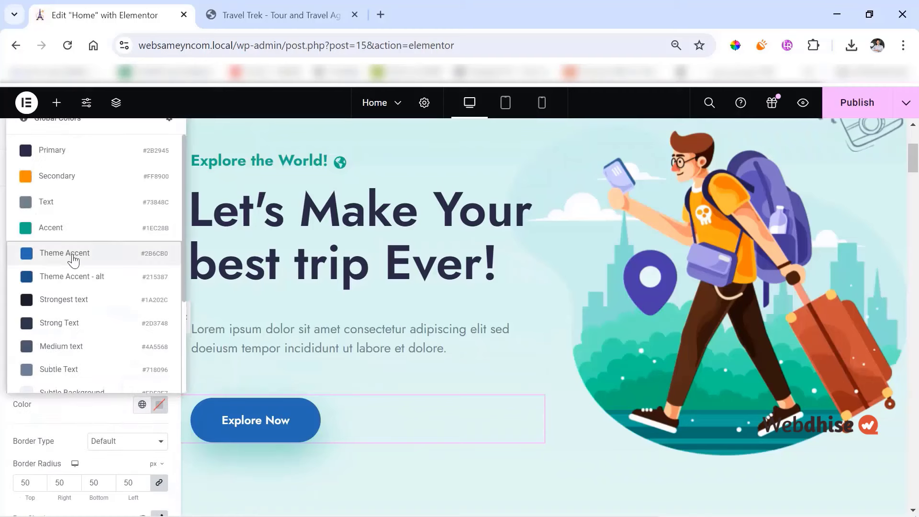
pyautogui.click(69, 177)
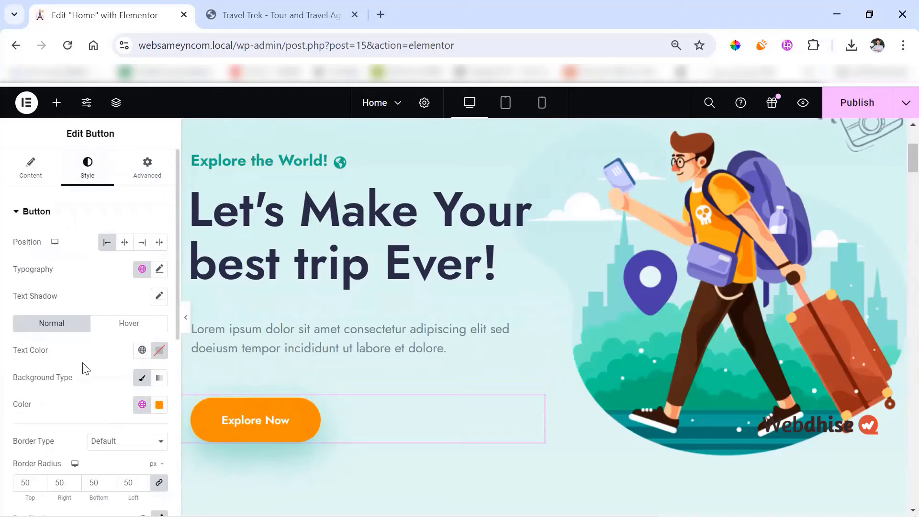
# Set the Explore Now button text colour to the global White colour
pyautogui.click(142, 351)
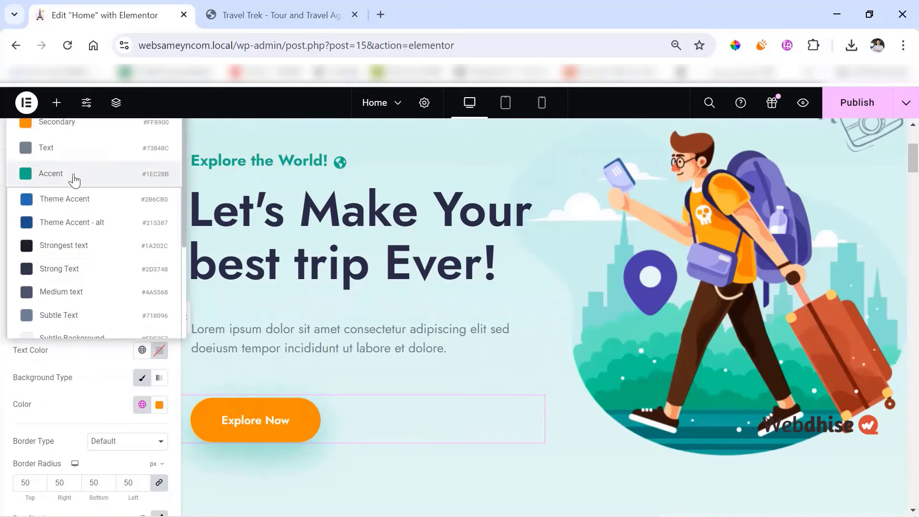
pyautogui.click(62, 180)
pyautogui.click(142, 351)
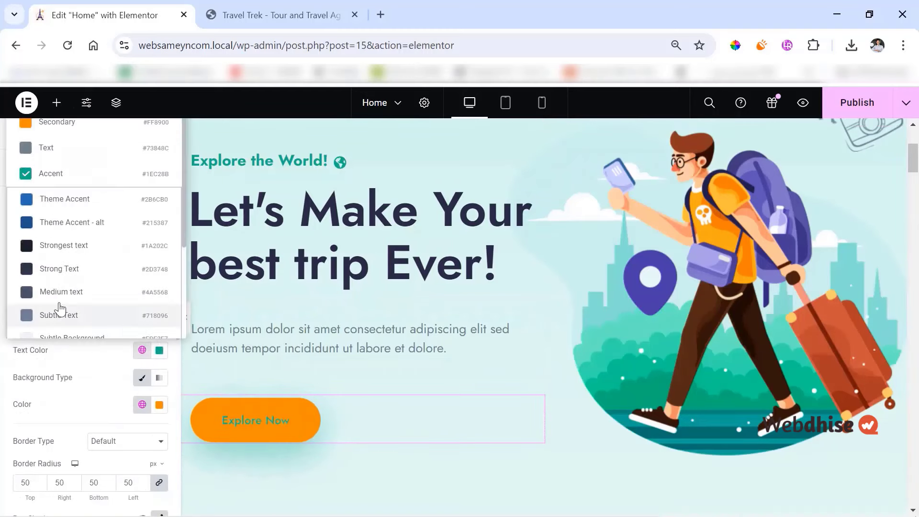
pyautogui.scroll(-3, 75, 253)
pyautogui.click(71, 271)
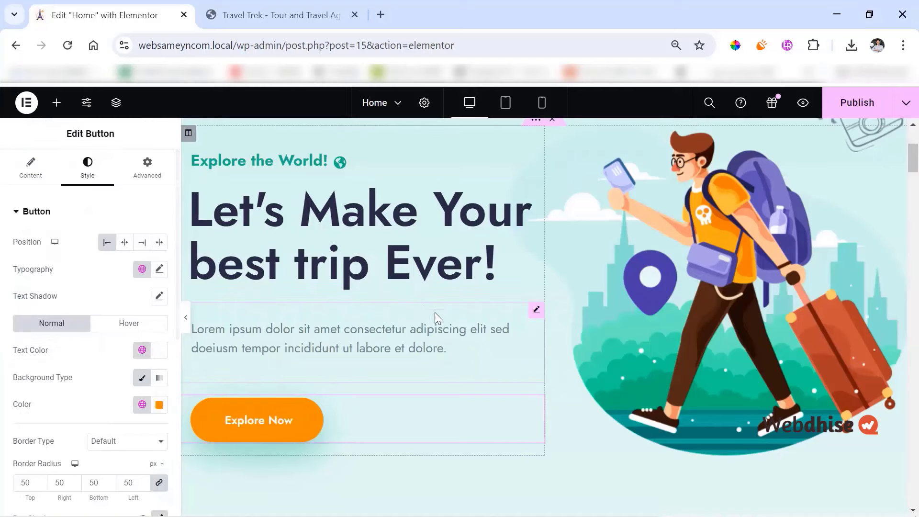
pyautogui.scroll(-8, 435, 317)
pyautogui.scroll(5, 434, 317)
# Select the Hotels heading title and publish the home page changes
pyautogui.scroll(-3, 440, 321)
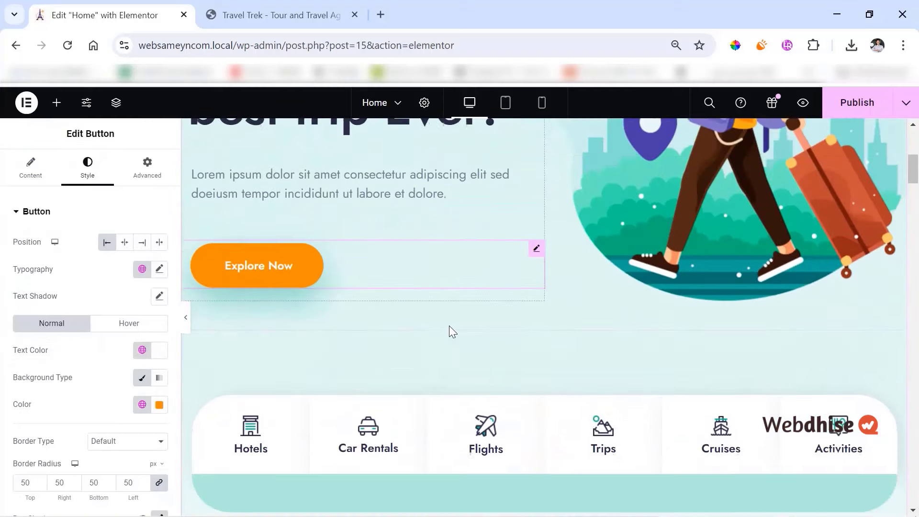
pyautogui.scroll(-3, 562, 353)
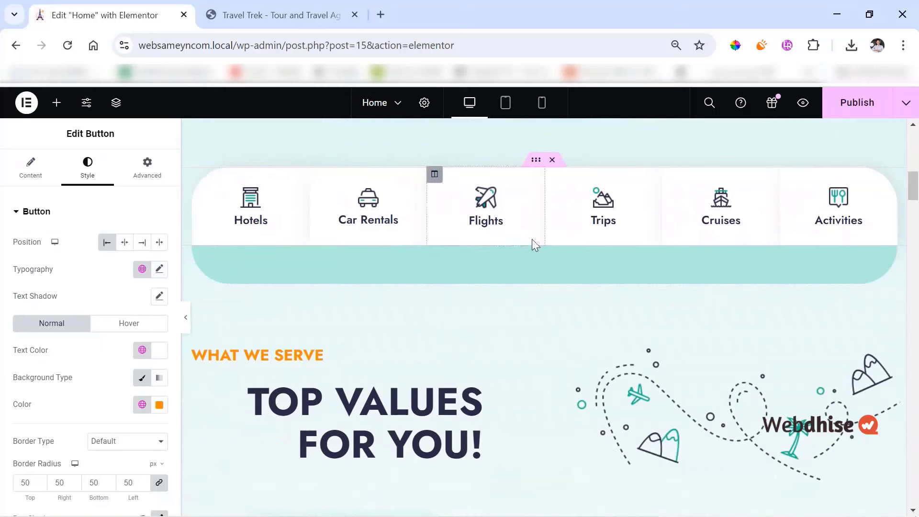
pyautogui.scroll(4, 569, 241)
pyautogui.scroll(-4, 524, 268)
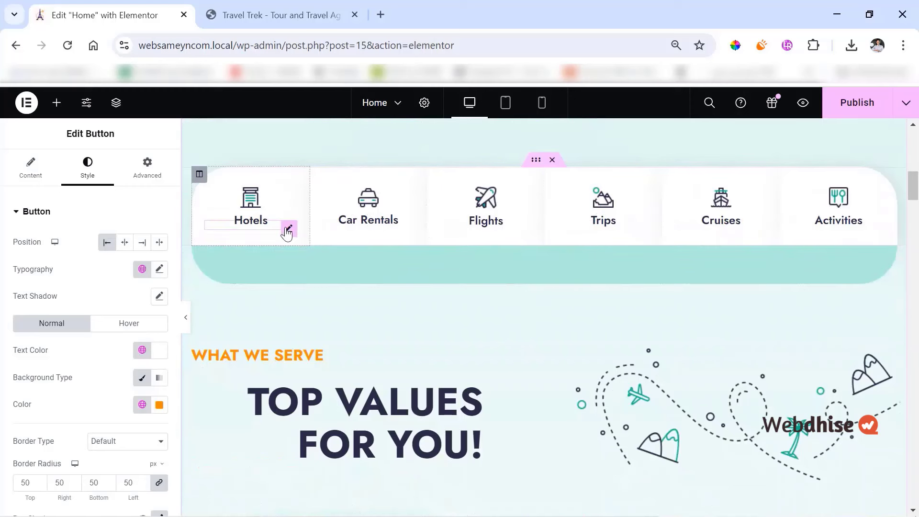
pyautogui.click(287, 232)
pyautogui.doubleClick(66, 259)
pyautogui.click(68, 267)
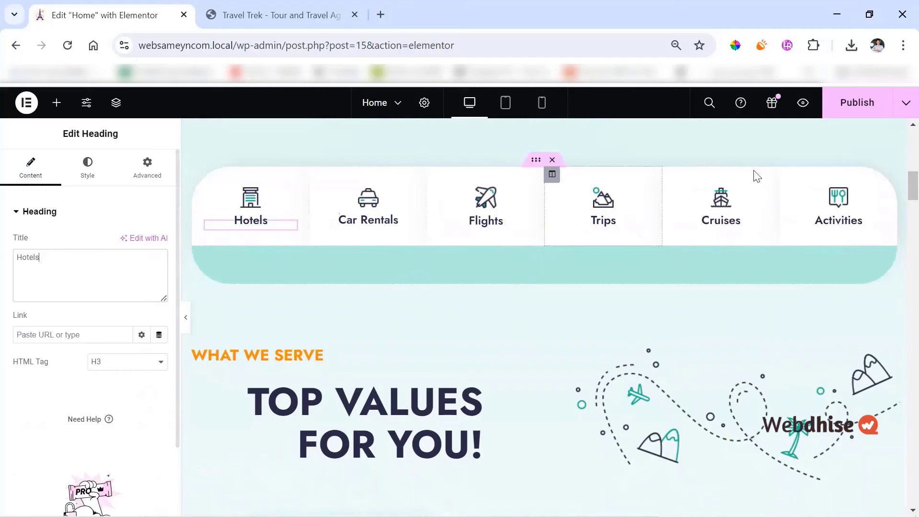
pyautogui.click(861, 111)
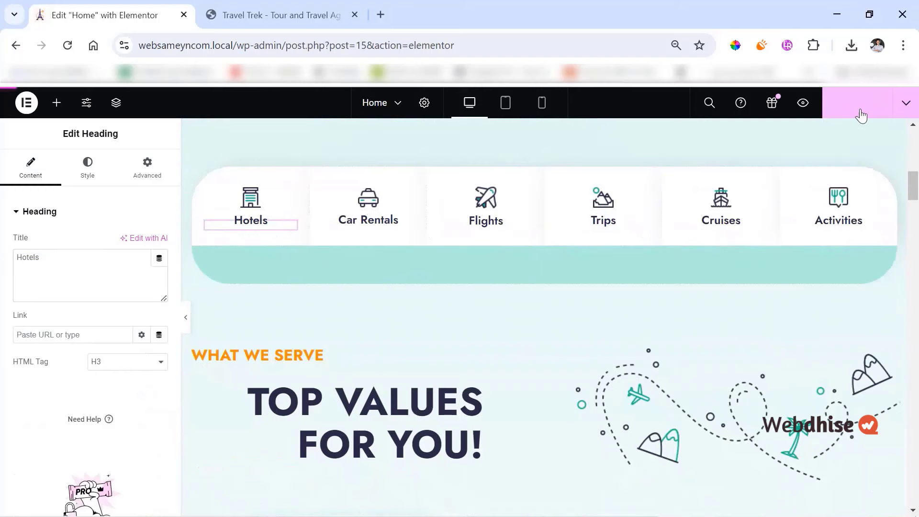
# Inspect the What We Serve section headings and select the Lot of Choices card
pyautogui.click(253, 200)
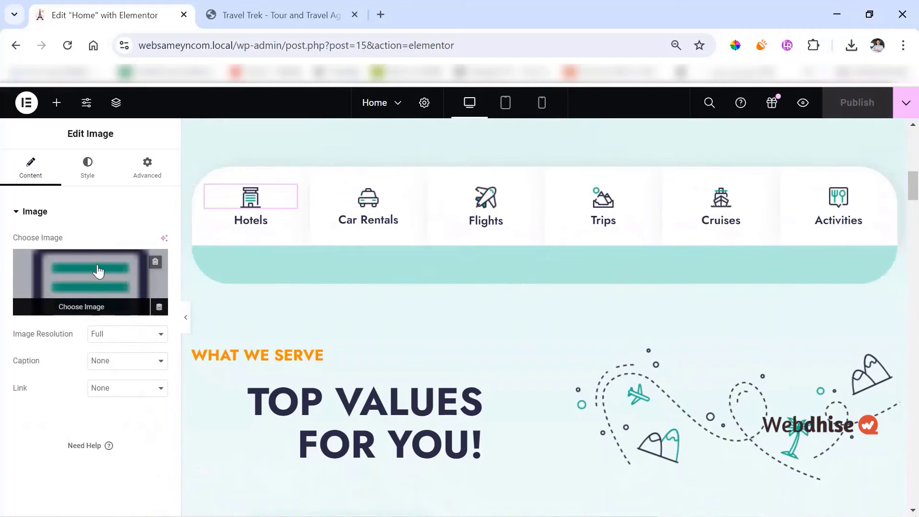
pyautogui.scroll(-4, 528, 324)
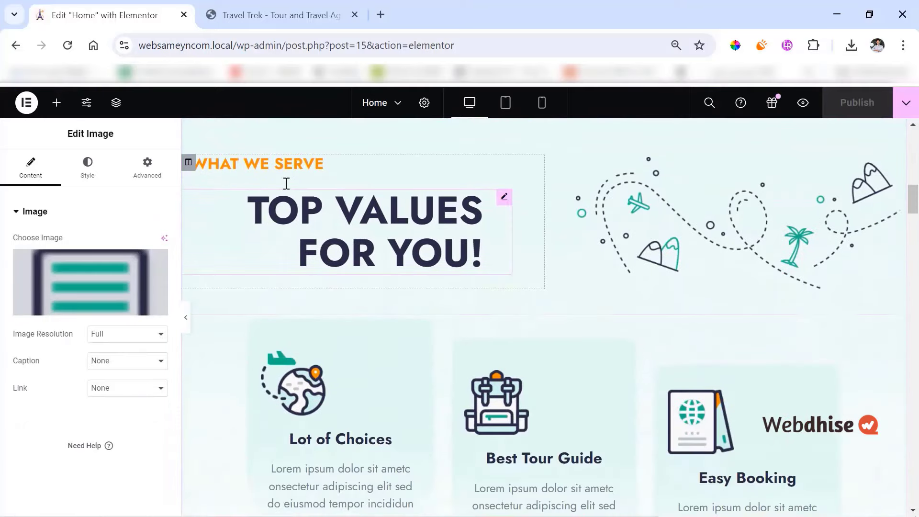
pyautogui.moveTo(215, 165); pyautogui.dragTo(332, 178)
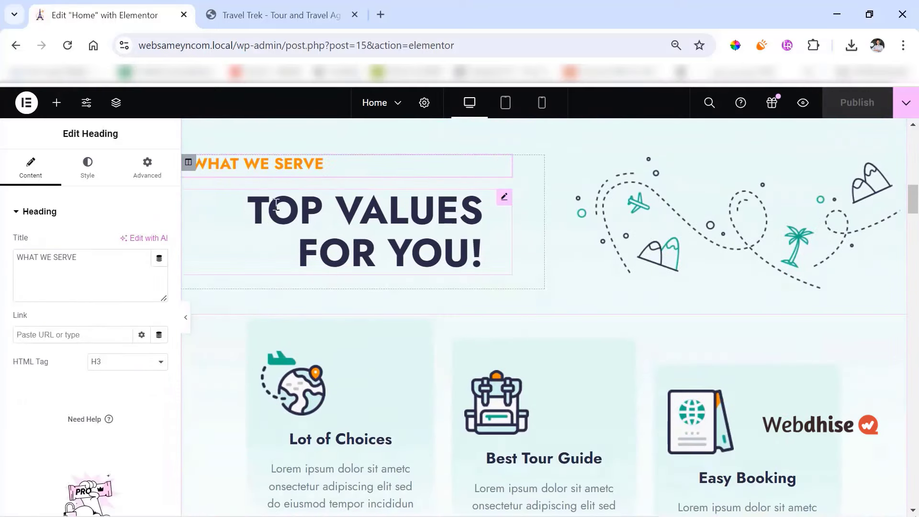
pyautogui.click(436, 231)
pyautogui.scroll(-4, 544, 299)
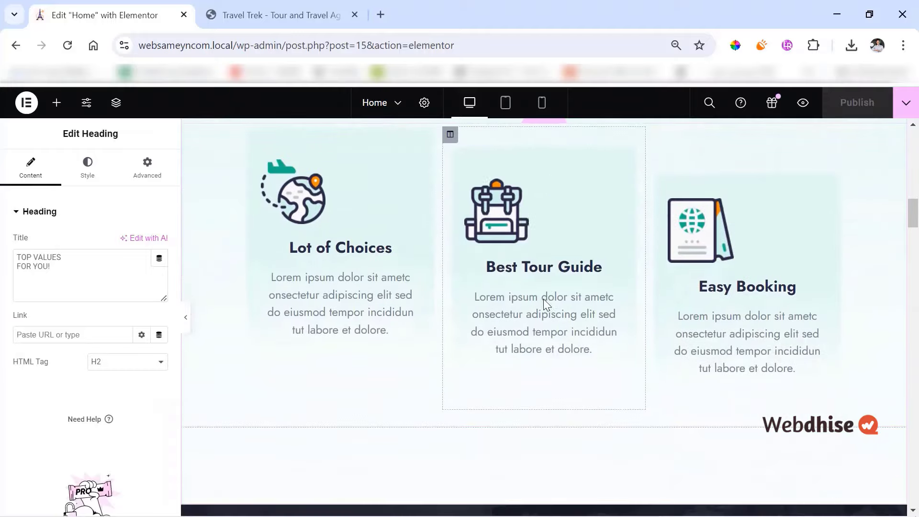
pyautogui.click(364, 252)
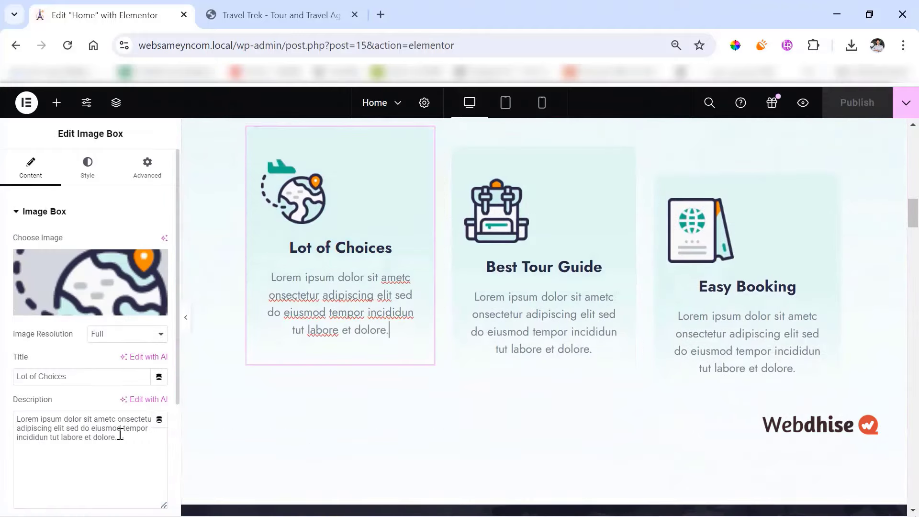
# Overwrite the Lot of Choices card description with multi-line scratch text
pyautogui.moveTo(118, 438); pyautogui.dragTo(8, 427)
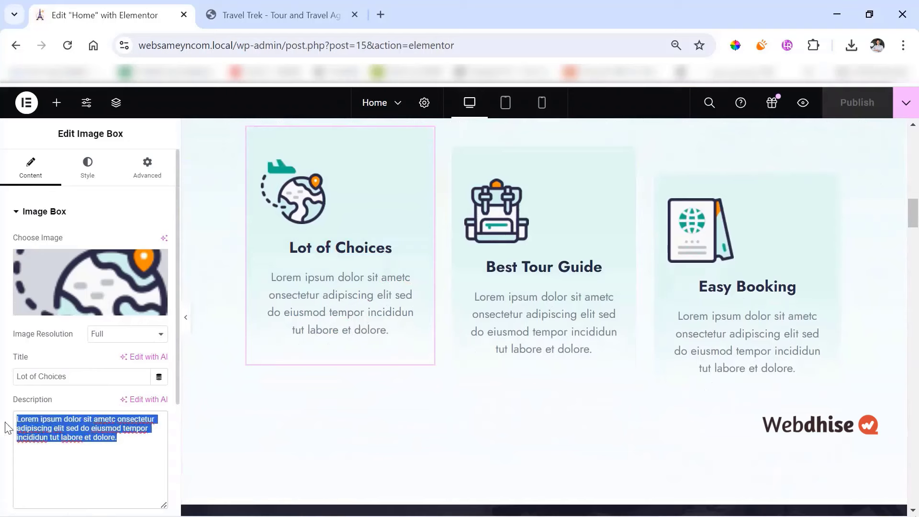
pyautogui.write('vn')
pyautogui.press('BackSpace')
pyautogui.press('BackSpace')
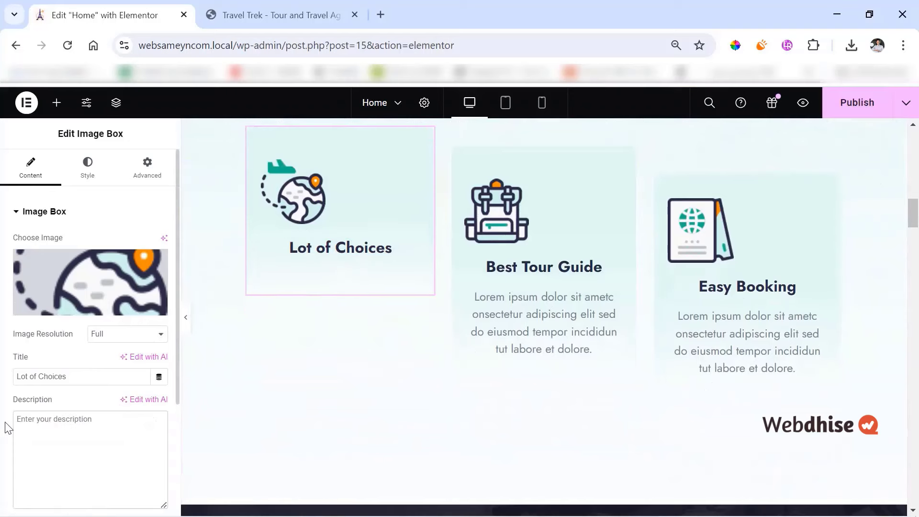
pyautogui.write('hhjggmki')
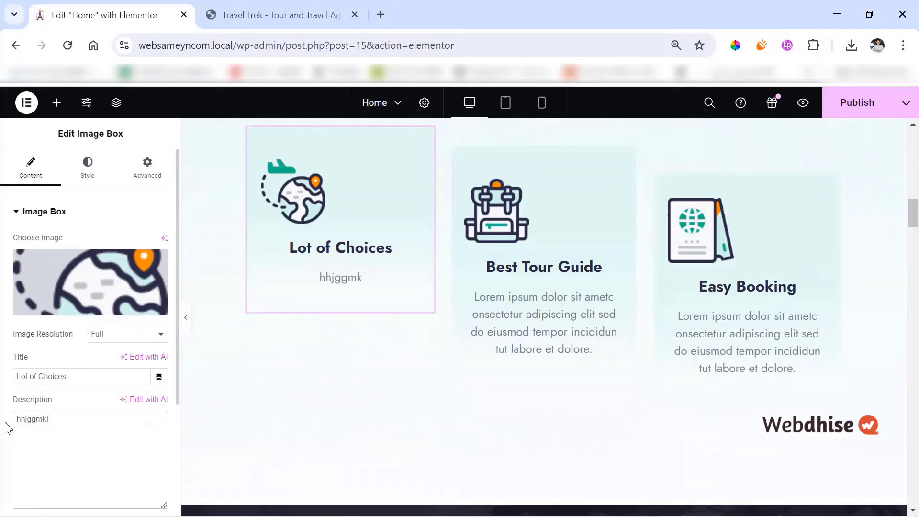
pyautogui.write(',,nmbbb')
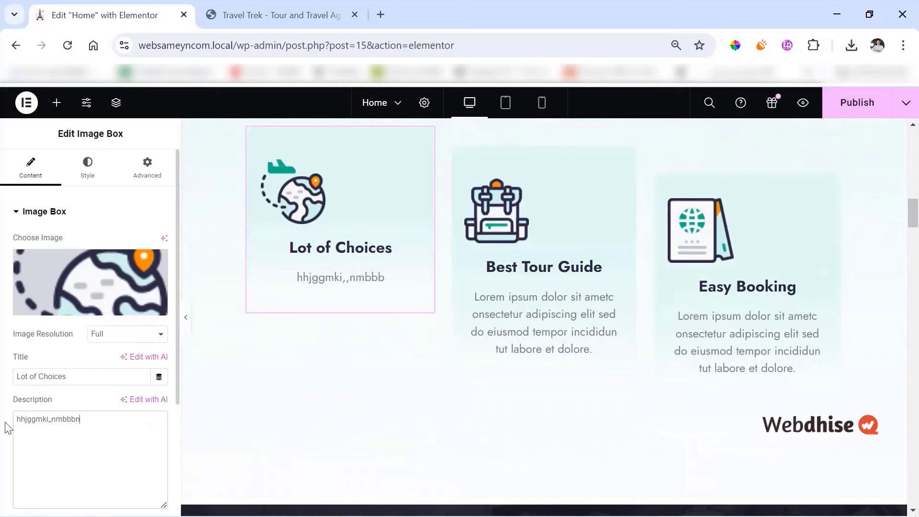
pyautogui.press('BackSpace')
pyautogui.press('BackSpace')
pyautogui.press('BackSpace')
pyautogui.press('BackSpace')
pyautogui.press('BackSpace')
pyautogui.press('BackSpace')
pyautogui.press('BackSpace')
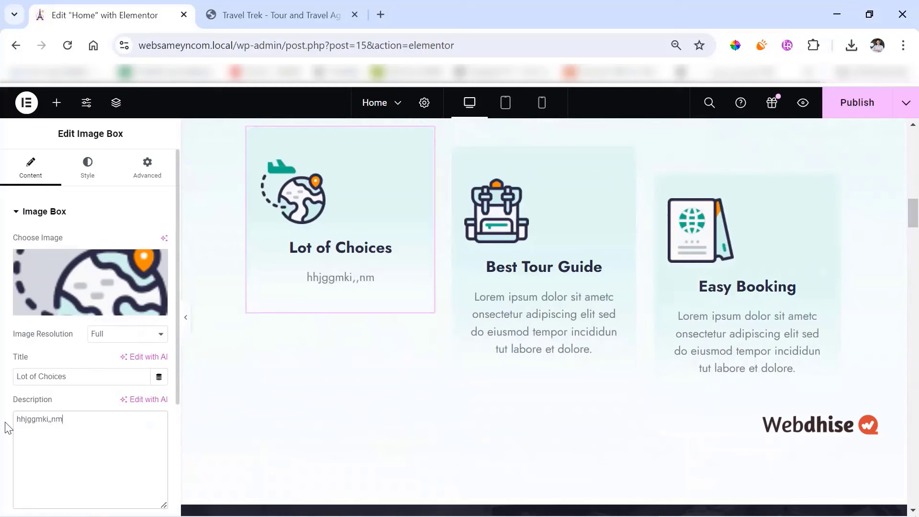
pyautogui.write('mm')
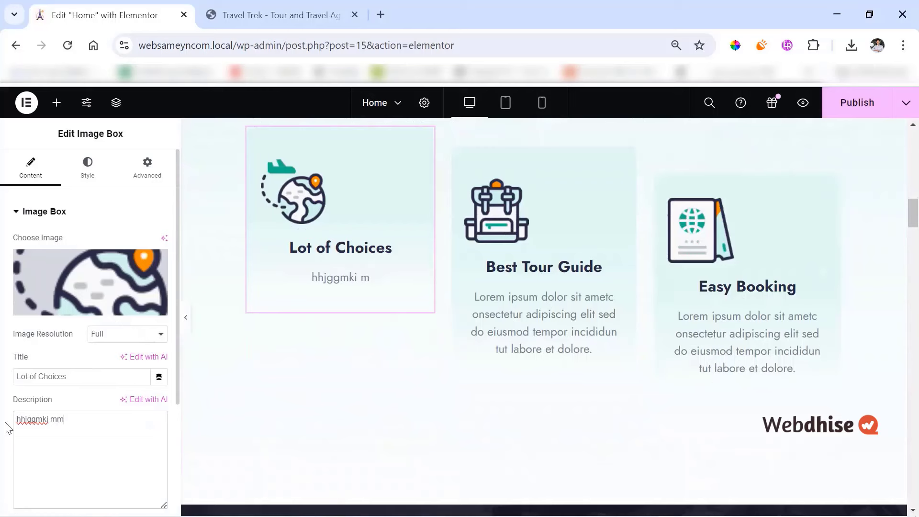
pyautogui.write('mkkiii')
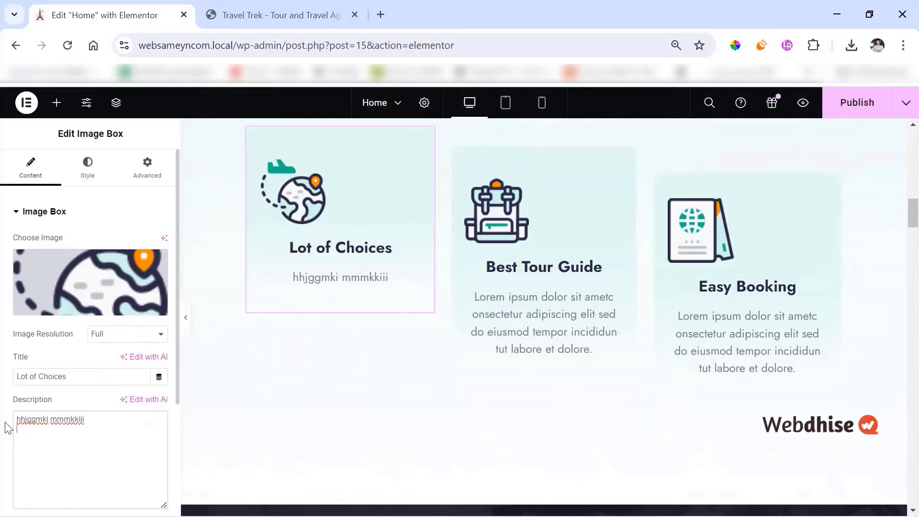
pyautogui.press('Return')
pyautogui.write('jhhhjhhhhhh')
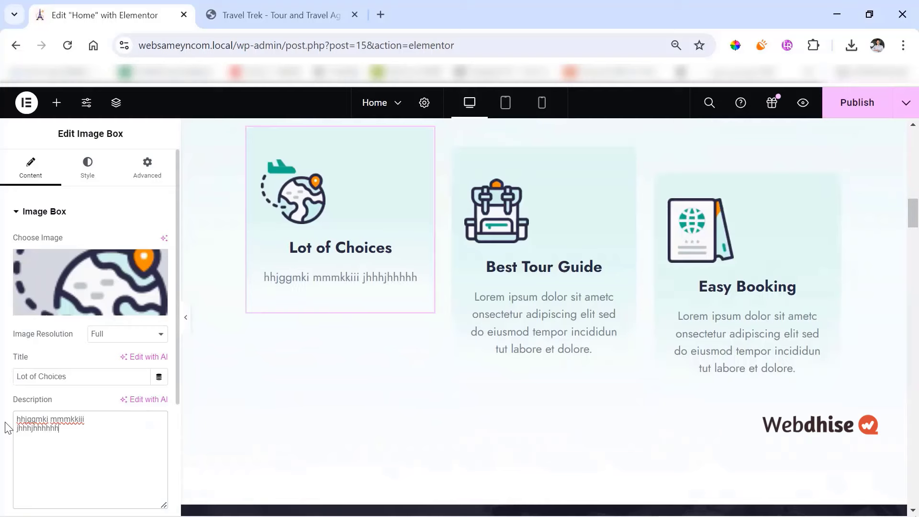
pyautogui.press('Return')
pyautogui.write('nnbbbbbb')
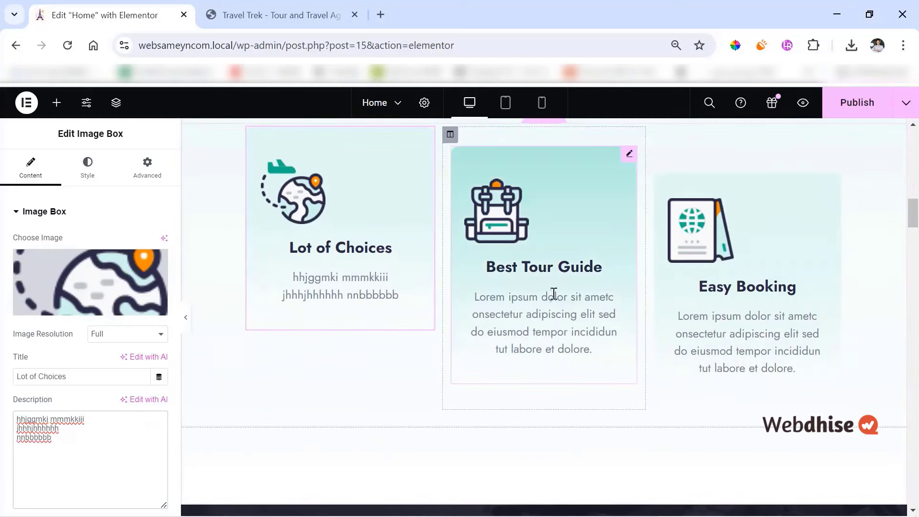
pyautogui.scroll(-2, 478, 349)
pyautogui.press('BackSpace')
pyautogui.press('BackSpace')
pyautogui.press('BackSpace')
pyautogui.press('BackSpace')
pyautogui.press('BackSpace')
pyautogui.press('BackSpace')
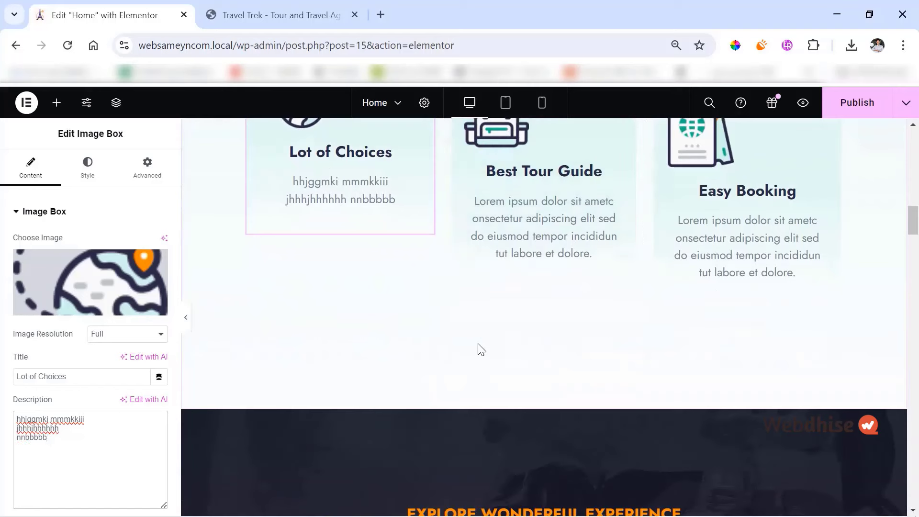
pyautogui.press('BackSpace')
pyautogui.press('BackSpace')
pyautogui.press('BackSpace')
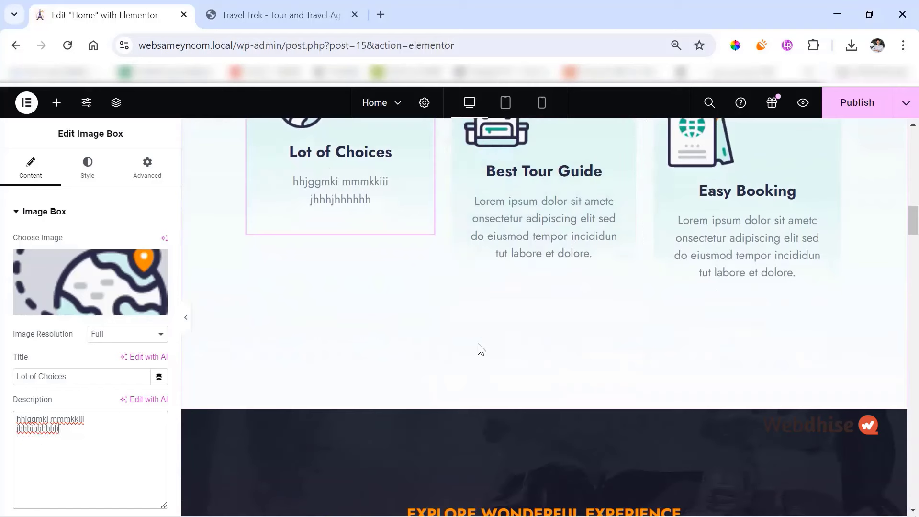
pyautogui.write('bbbb')
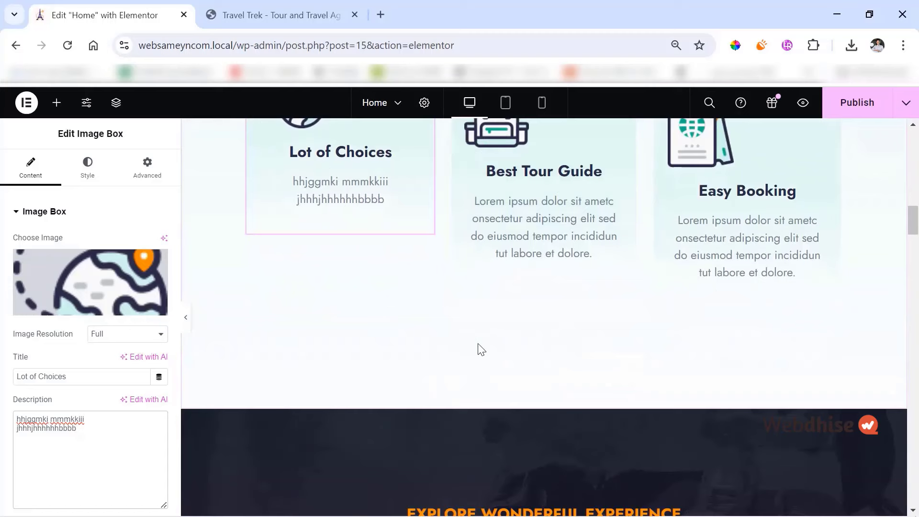
# Copy the Best Tour Guide lorem ipsum description and paste it into the Lot of Choices card
pyautogui.click(529, 249)
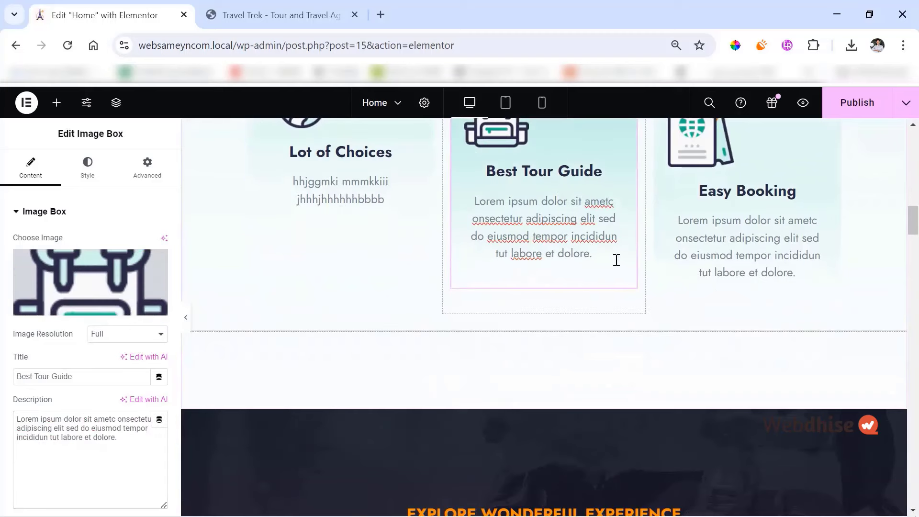
pyautogui.moveTo(616, 259); pyautogui.dragTo(474, 196)
pyautogui.tripleClick(53, 419)
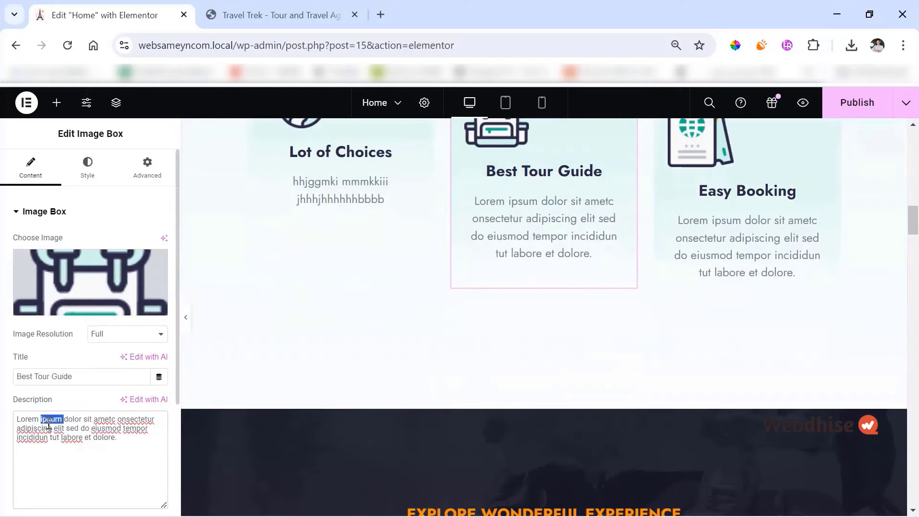
pyautogui.rightClick(96, 443)
pyautogui.click(144, 125)
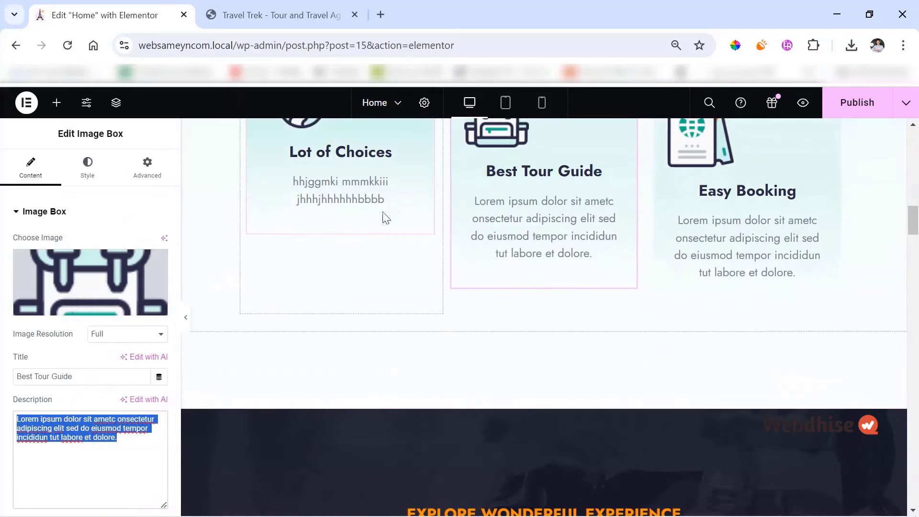
pyautogui.click(374, 201)
pyautogui.moveTo(111, 453); pyautogui.dragTo(8, 426)
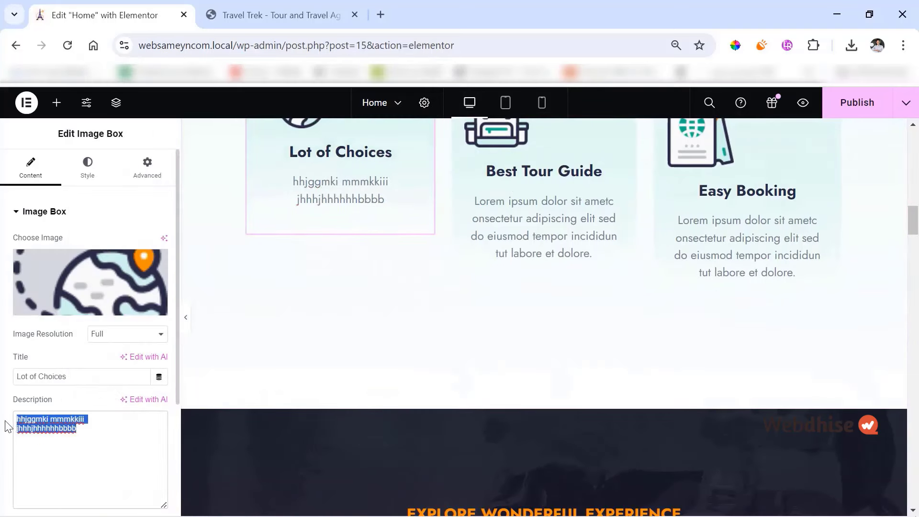
pyautogui.hotkey('ctrl', 'v')
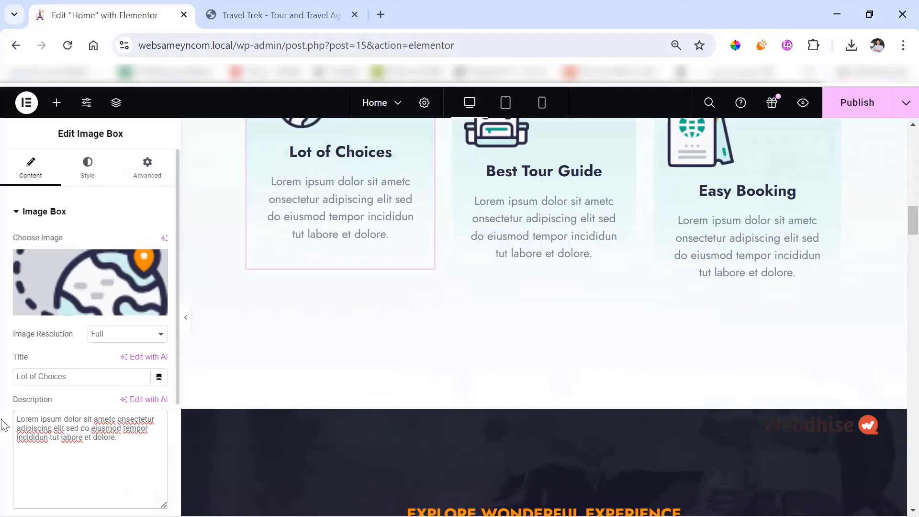
# Replace the first destination card's city name Johannesburg with Kenya, via a Nairobi attempt
pyautogui.scroll(4, 560, 302)
pyautogui.scroll(-2, 560, 302)
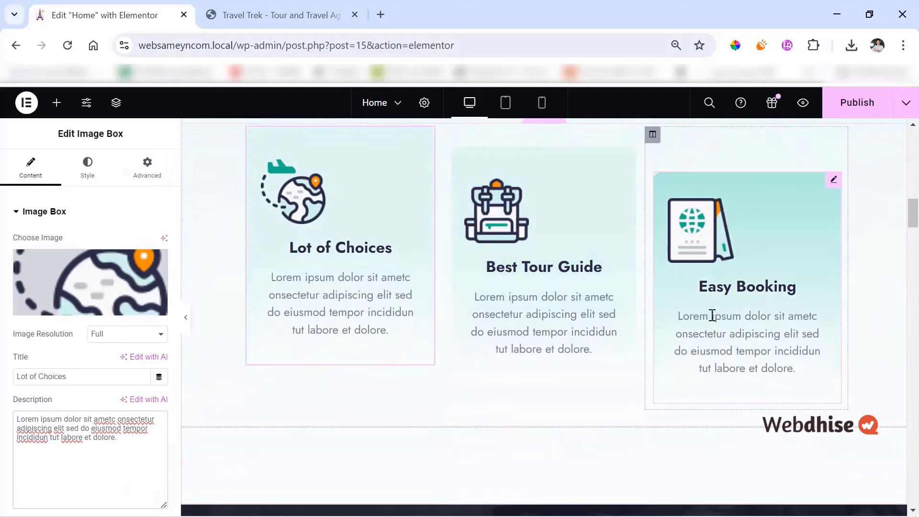
pyautogui.scroll(-9, 708, 310)
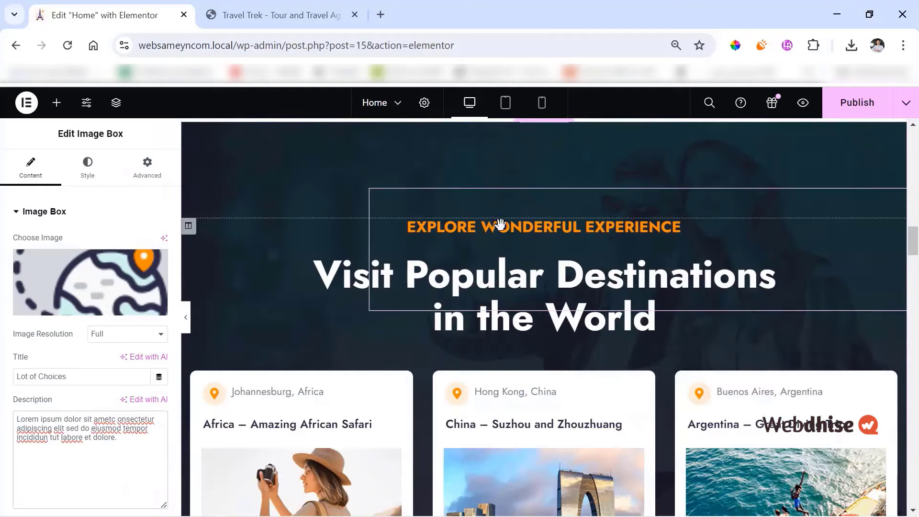
pyautogui.scroll(-4, 554, 304)
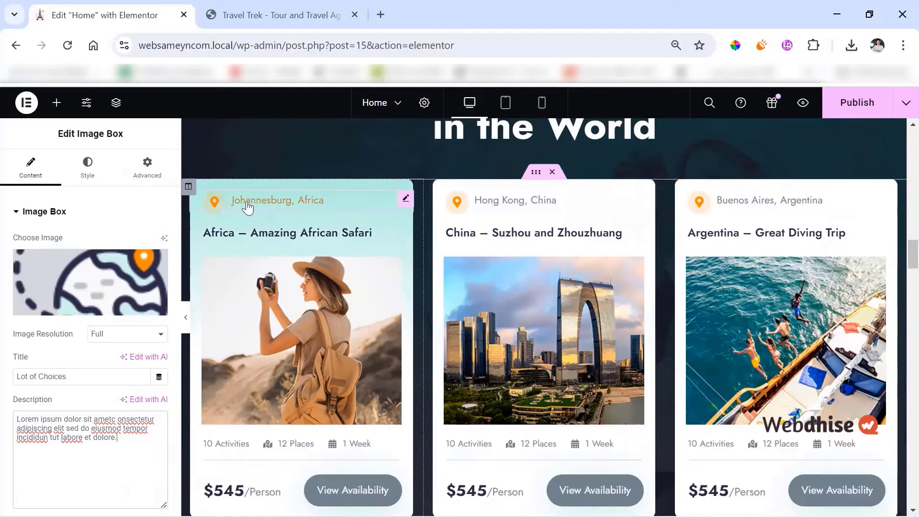
pyautogui.click(379, 197)
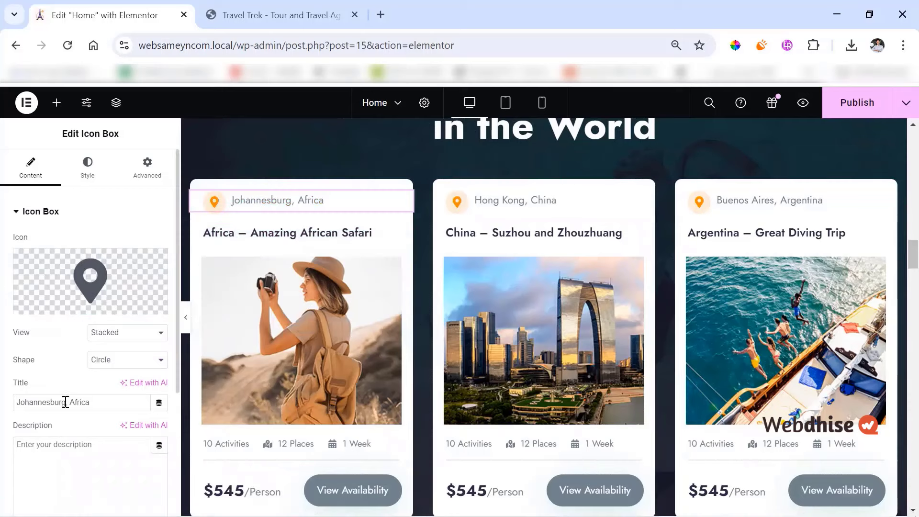
pyautogui.moveTo(66, 402); pyautogui.dragTo(19, 405)
pyautogui.press('BackSpace')
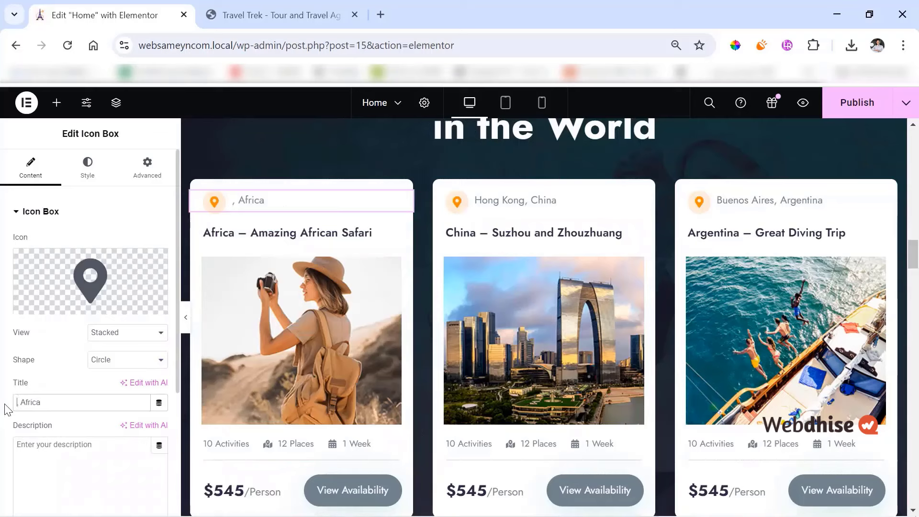
pyautogui.write('K')
pyautogui.press('BackSpace')
pyautogui.write('Nsirobi')
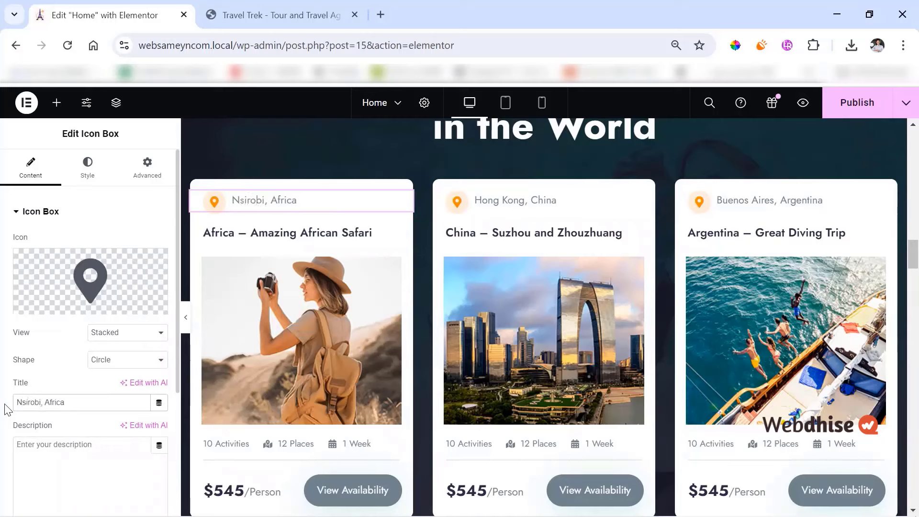
pyautogui.press('BackSpace')
pyautogui.press('BackSpace')
pyautogui.press('BackSpace')
pyautogui.press('BackSpace')
pyautogui.press('BackSpace')
pyautogui.press('BackSpace')
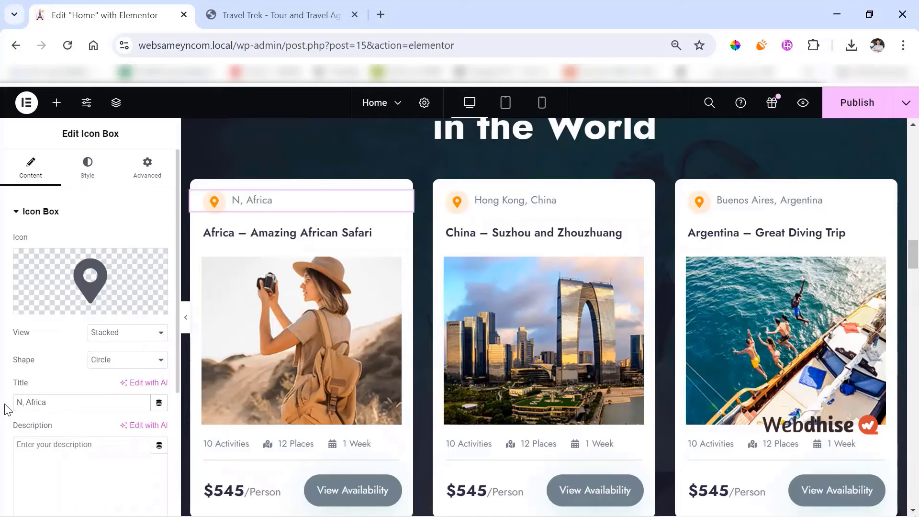
pyautogui.write('airobi')
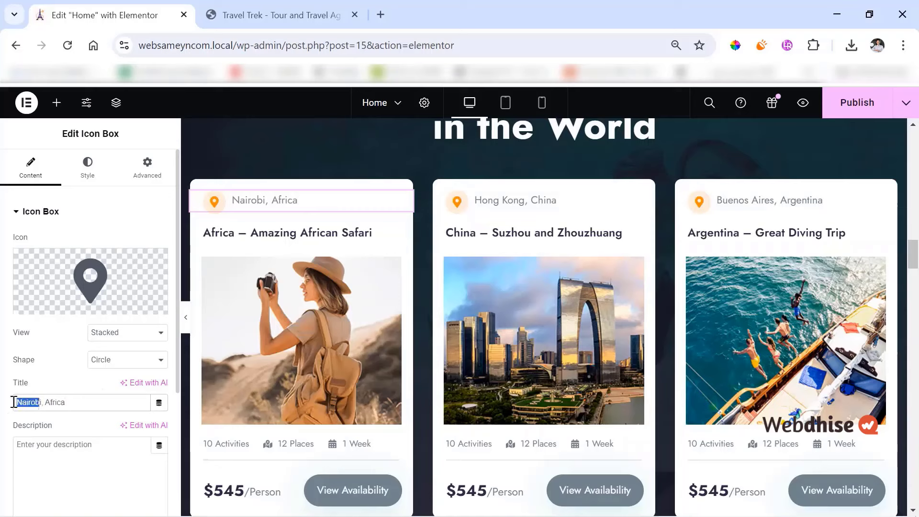
pyautogui.press('BackSpace')
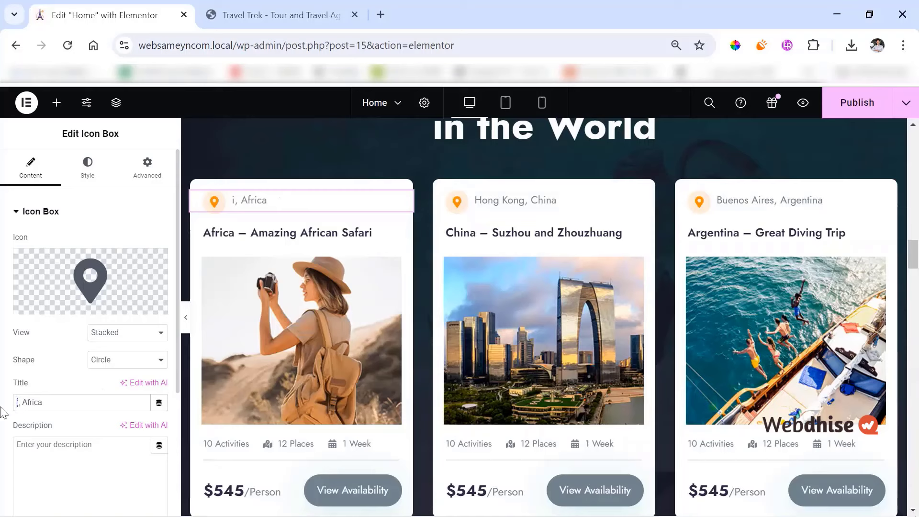
pyautogui.write('Kenya')
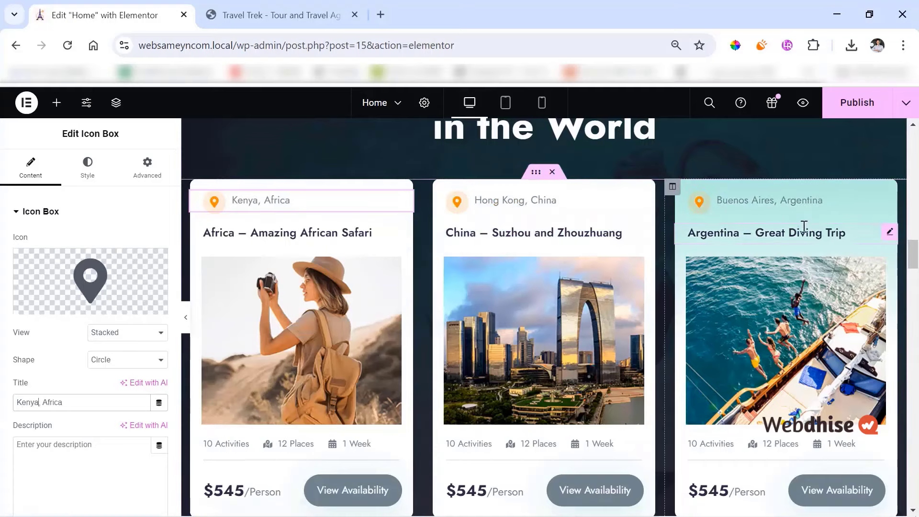
# Replace the Africa card's woman-with-camera photo with the statue-and-bridge image from the media library
pyautogui.click(405, 266)
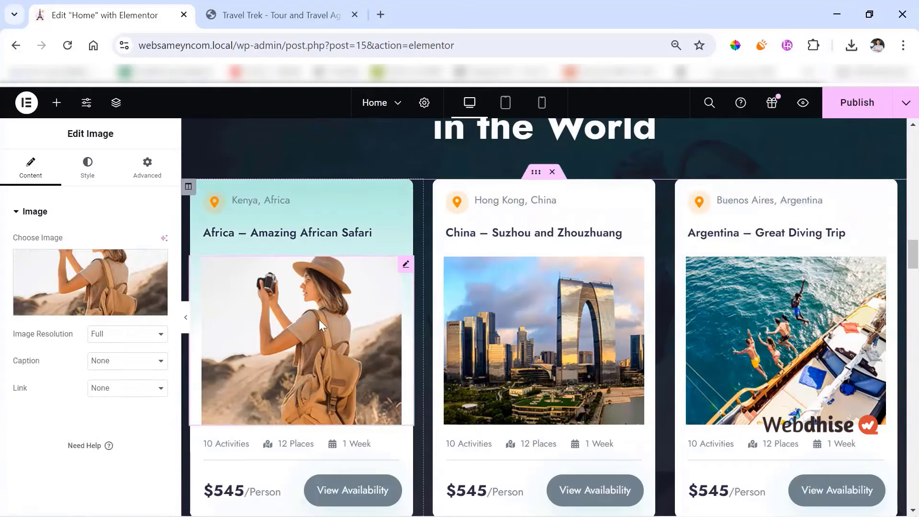
pyautogui.click(74, 270)
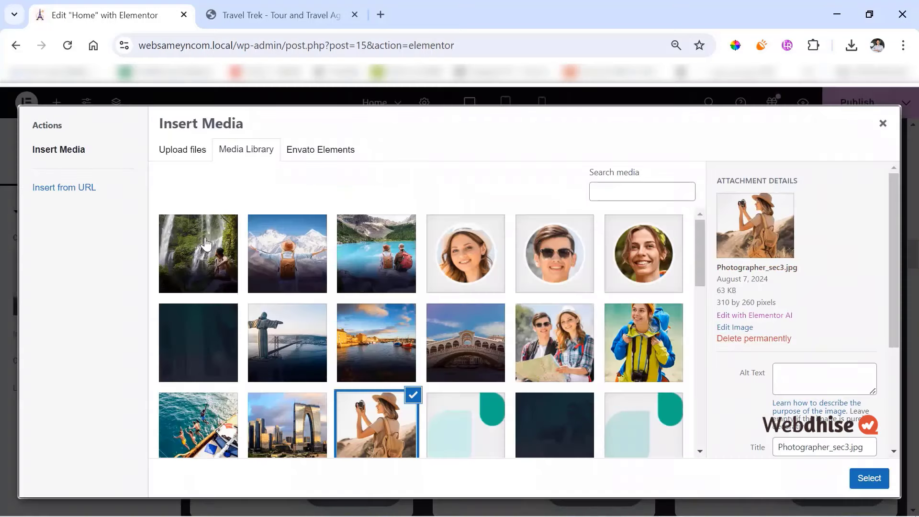
pyautogui.scroll(-3, 442, 342)
pyautogui.scroll(3, 431, 357)
pyautogui.scroll(-3, 405, 361)
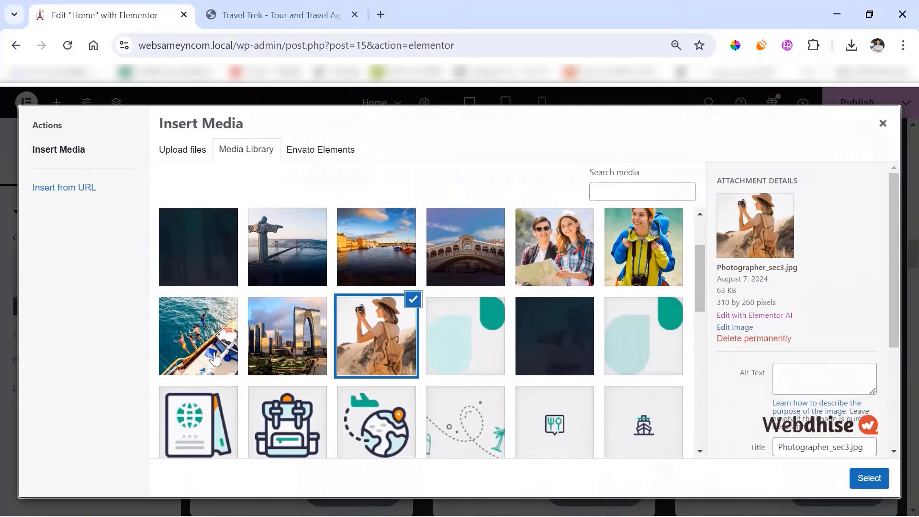
pyautogui.scroll(3, 240, 360)
pyautogui.click(281, 359)
pyautogui.click(868, 478)
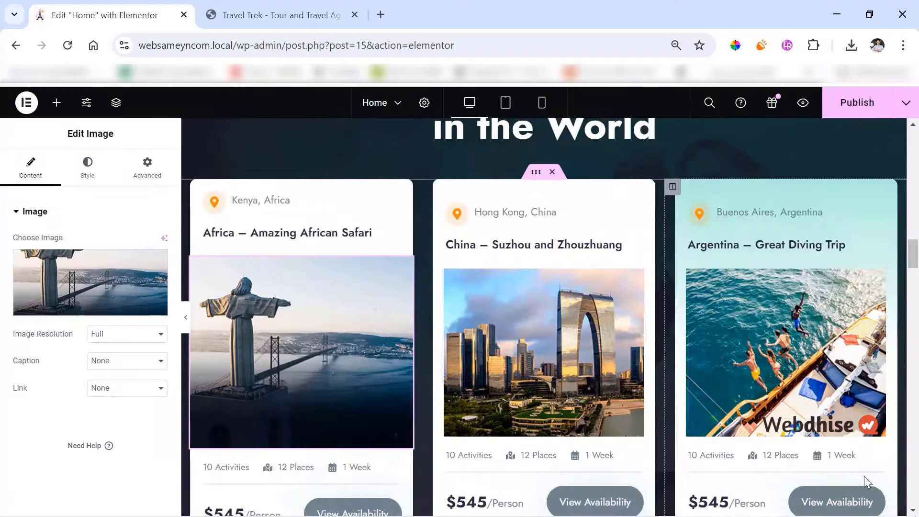
# Change the Africa card's price heading from $545 to $560/Person
pyautogui.scroll(-2, 335, 380)
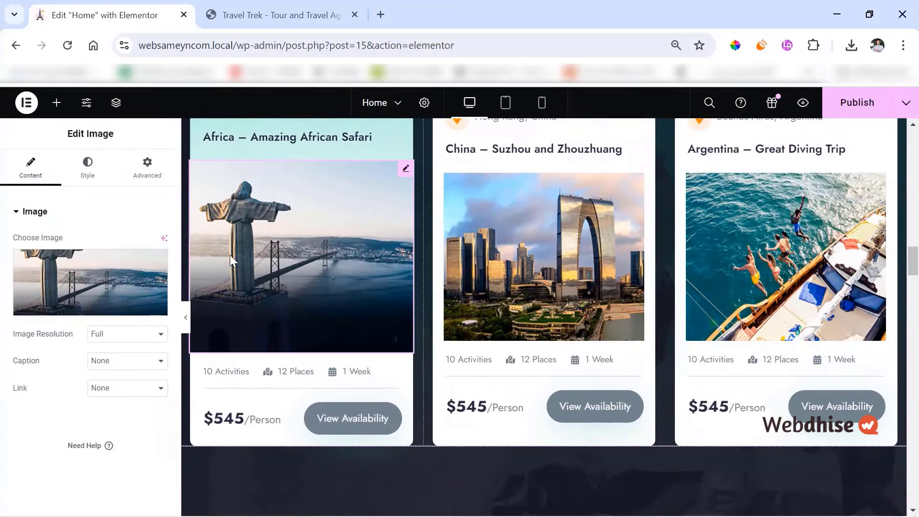
pyautogui.scroll(2, 337, 261)
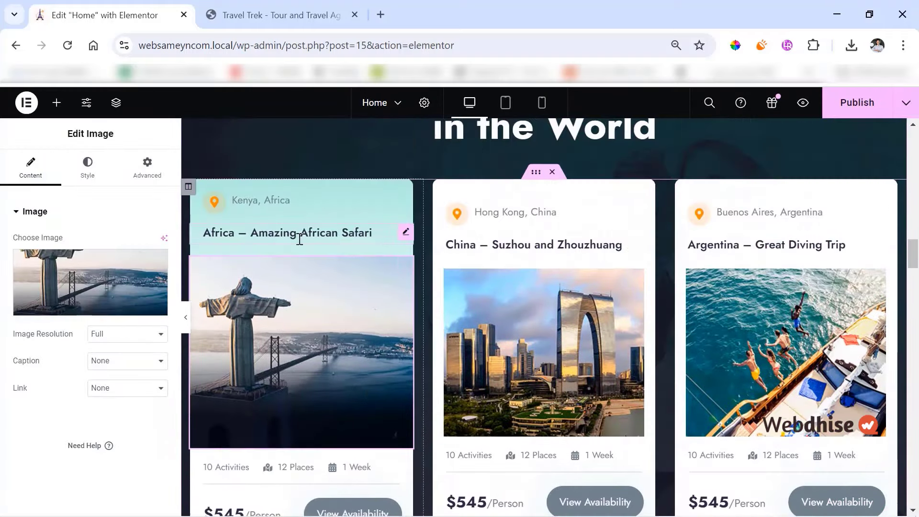
pyautogui.scroll(-4, 299, 240)
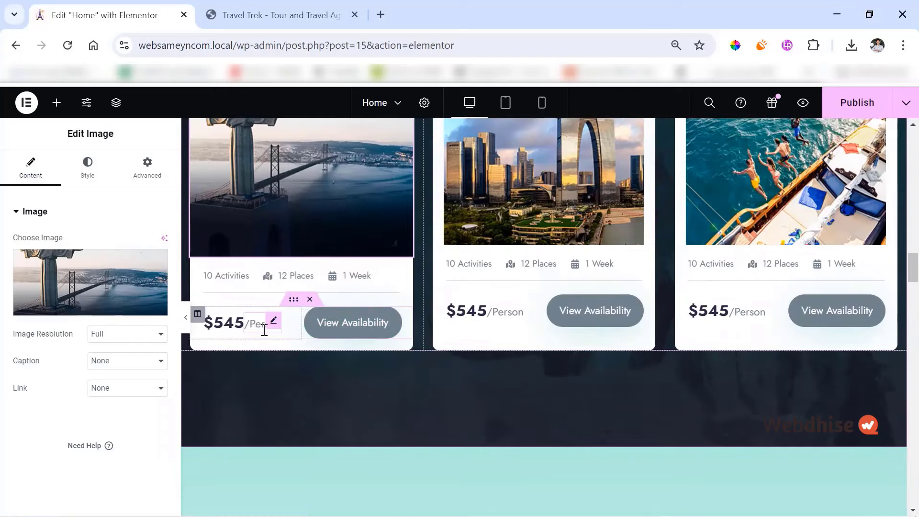
pyautogui.click(263, 329)
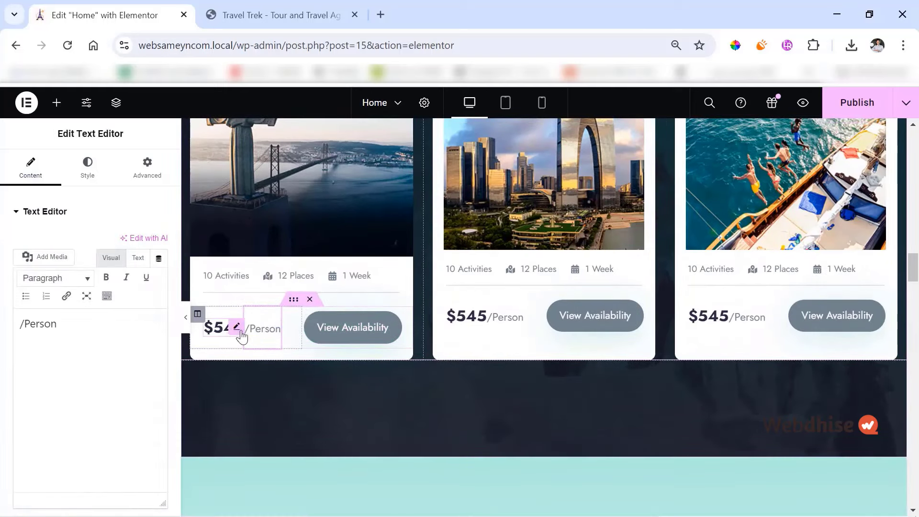
pyautogui.doubleClick(72, 323)
pyautogui.click(230, 324)
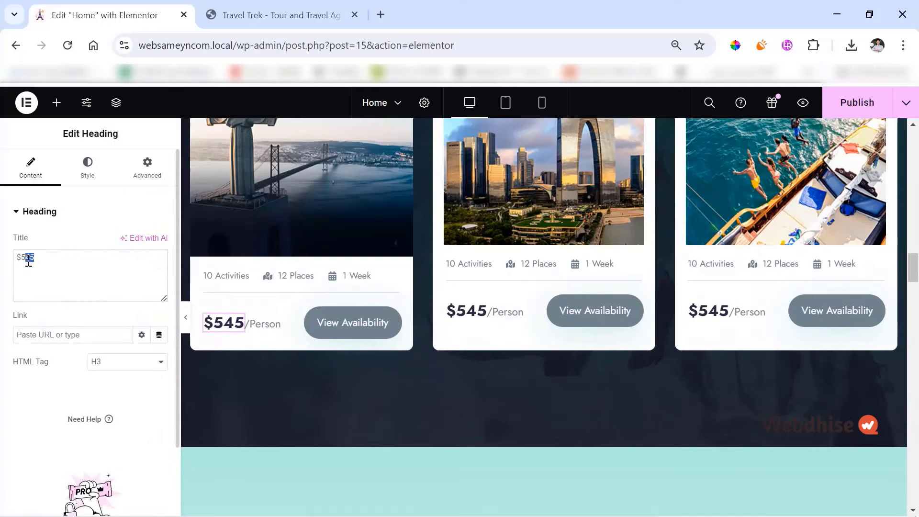
pyautogui.press('BackSpace')
pyautogui.press('BackSpace')
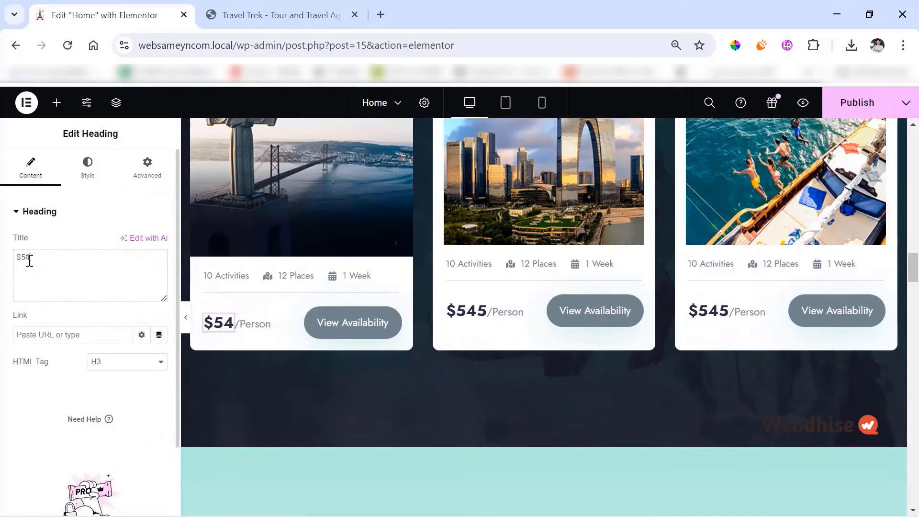
pyautogui.write('60')
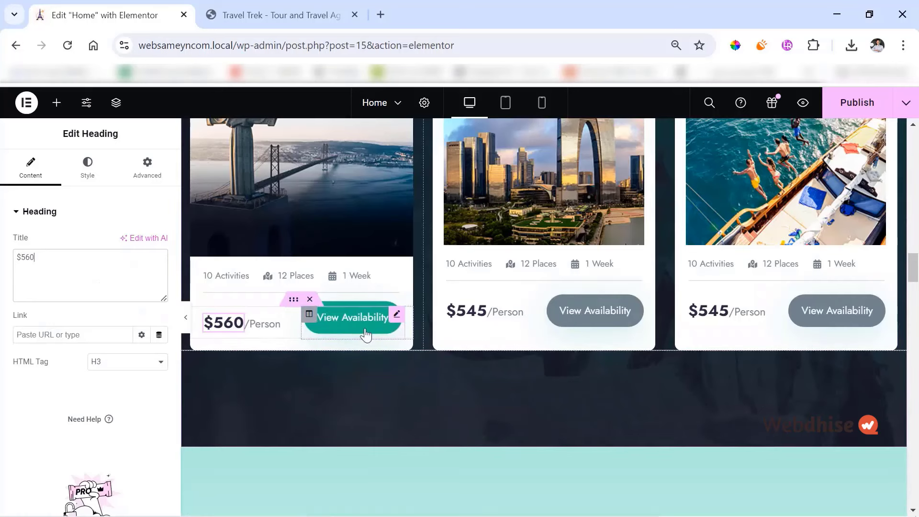
# Give the Africa card's View Availability button the orange Secondary global background colour
pyautogui.click(397, 326)
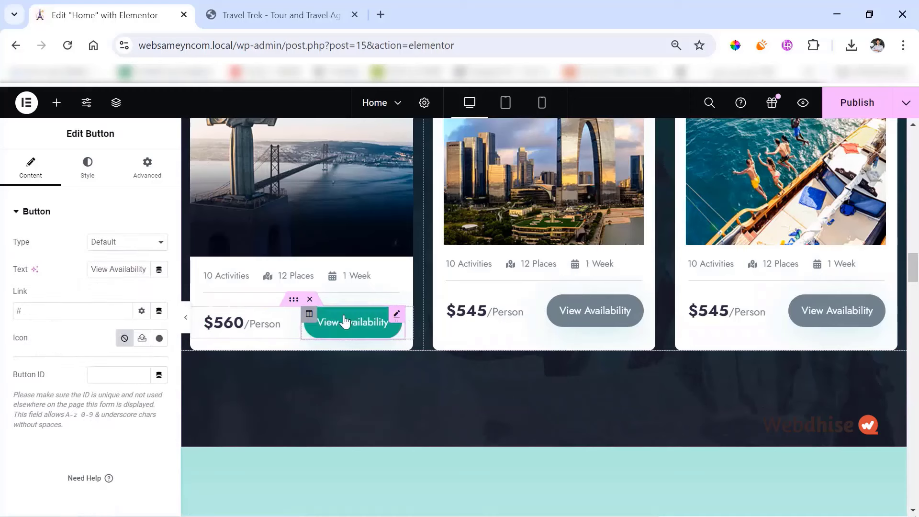
pyautogui.click(86, 168)
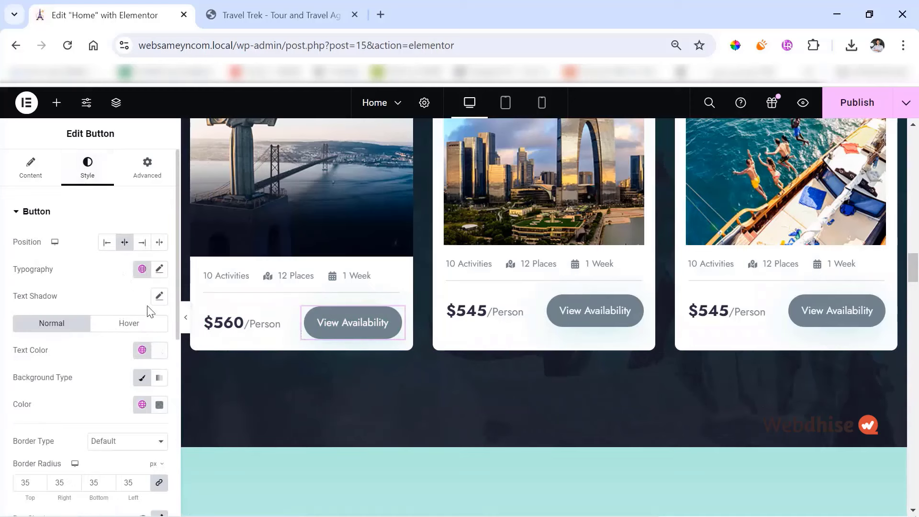
pyautogui.click(142, 406)
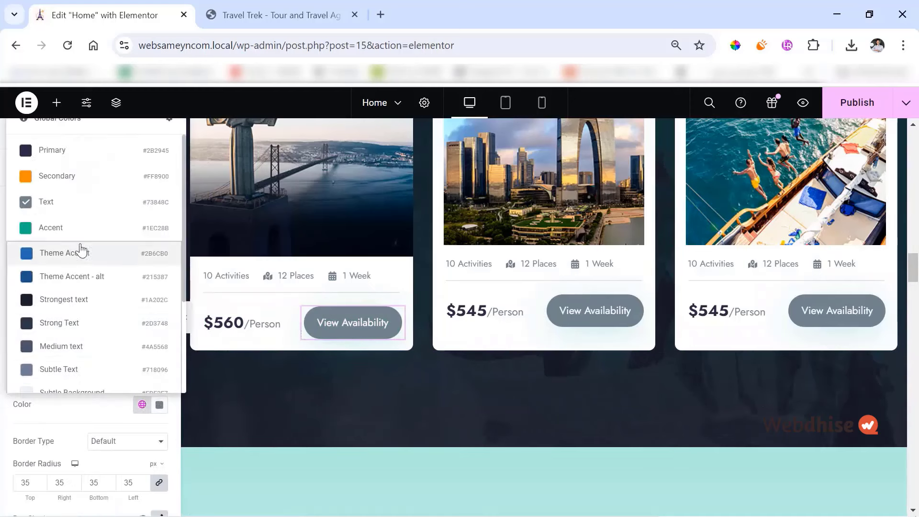
pyautogui.click(96, 178)
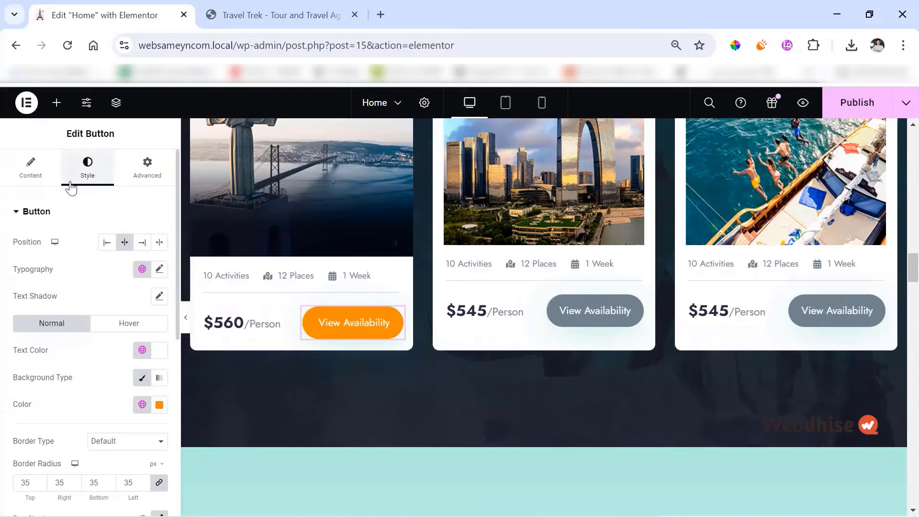
# Paste the orange button style onto the middle and right View Availability buttons, then publish
pyautogui.click(624, 311)
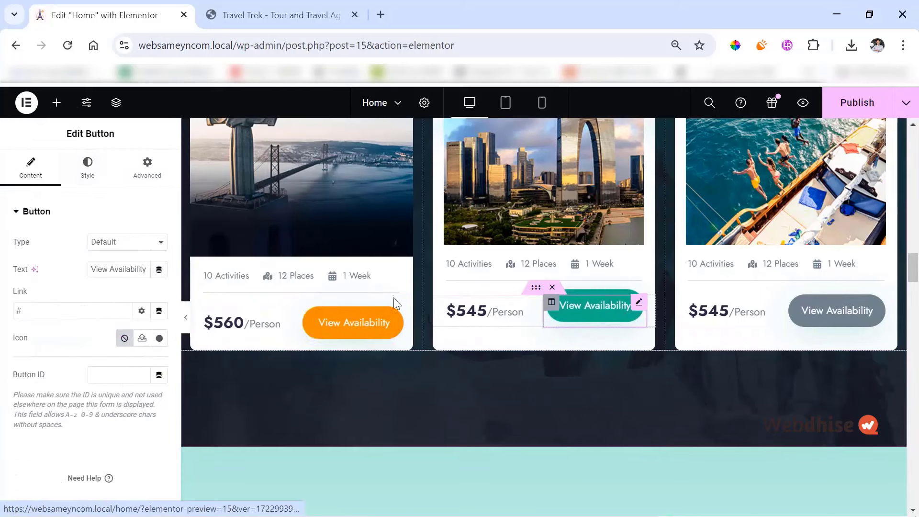
pyautogui.rightClick(385, 331)
pyautogui.click(423, 283)
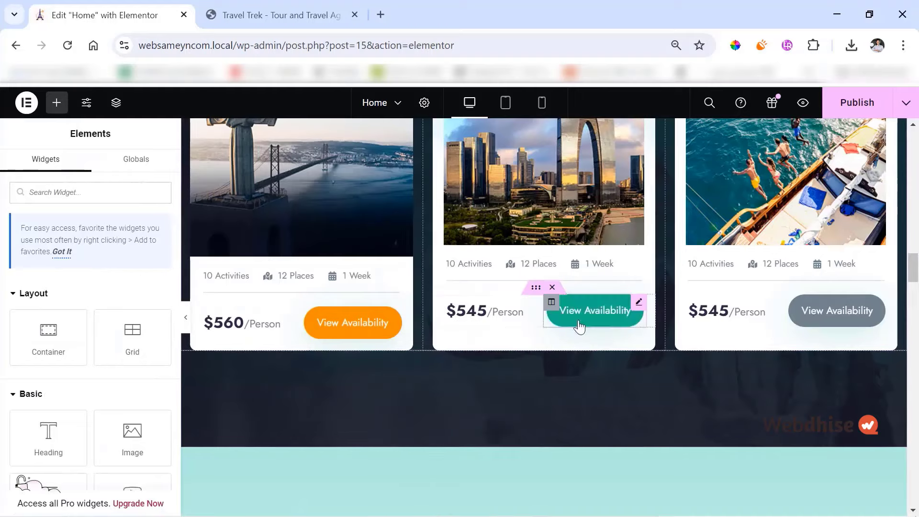
pyautogui.rightClick(593, 312)
pyautogui.click(678, 329)
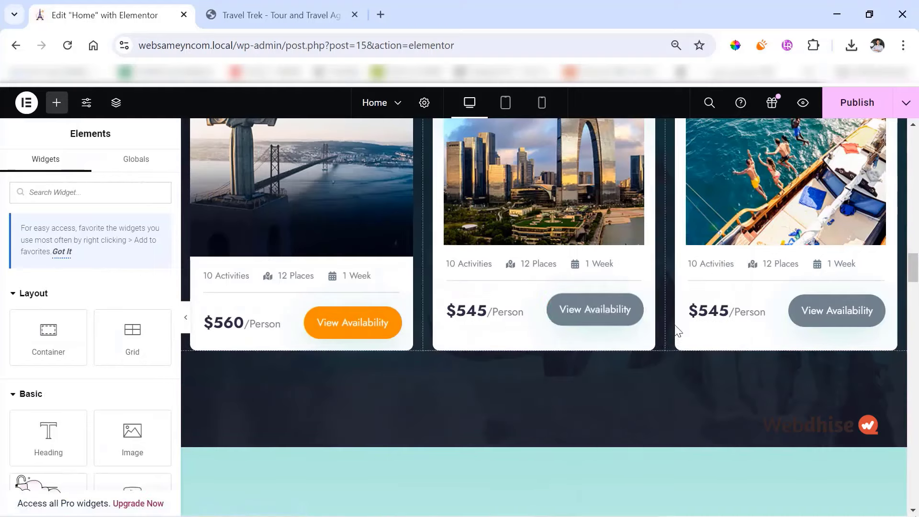
pyautogui.rightClick(802, 312)
pyautogui.click(829, 327)
pyautogui.scroll(4, 834, 332)
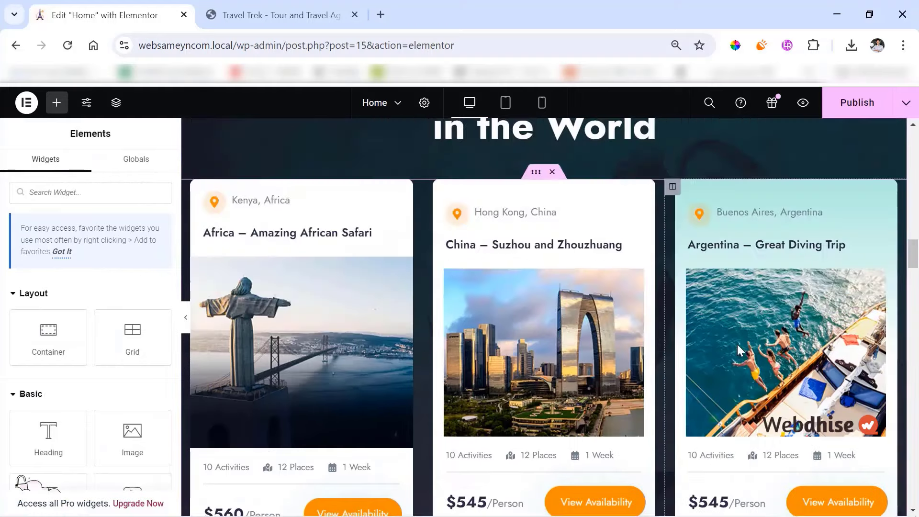
pyautogui.click(853, 114)
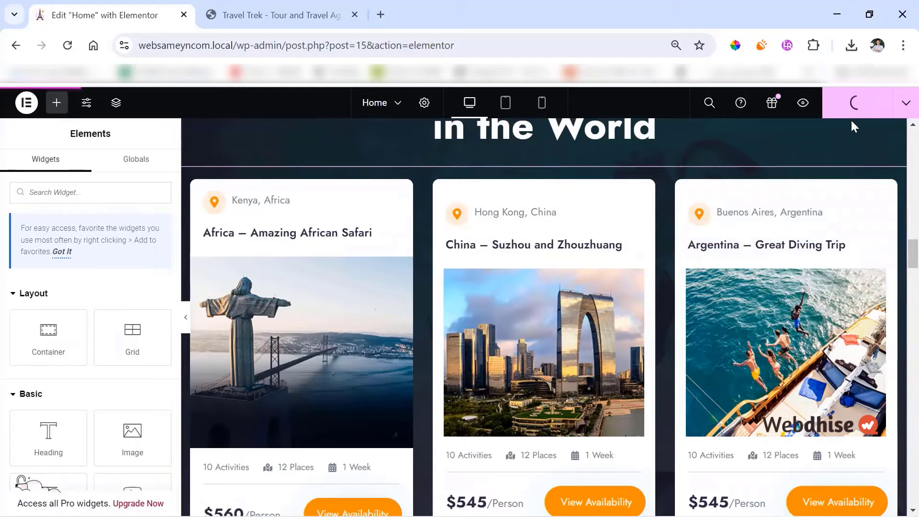
# Delete the About TravelTrek section containing the World Best Travel heading
pyautogui.scroll(-4, 769, 331)
pyautogui.scroll(2, 765, 328)
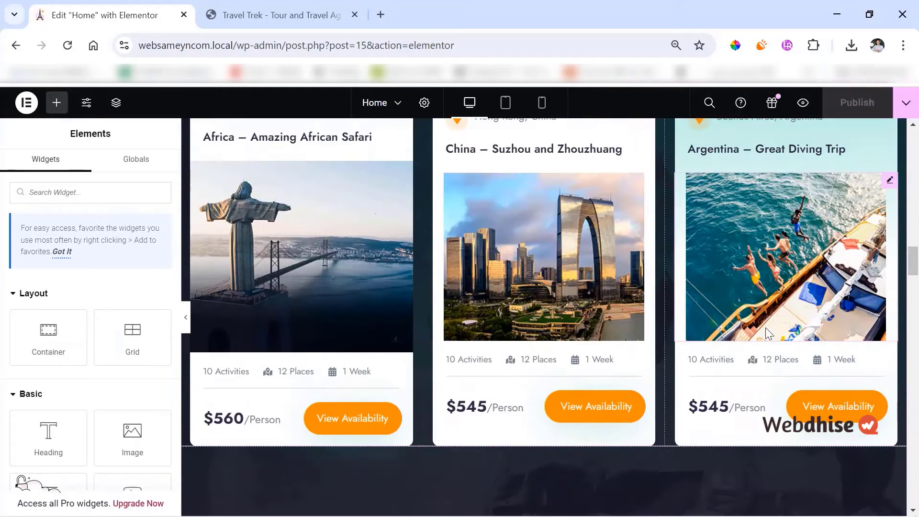
pyautogui.scroll(-8, 766, 327)
pyautogui.scroll(2, 767, 328)
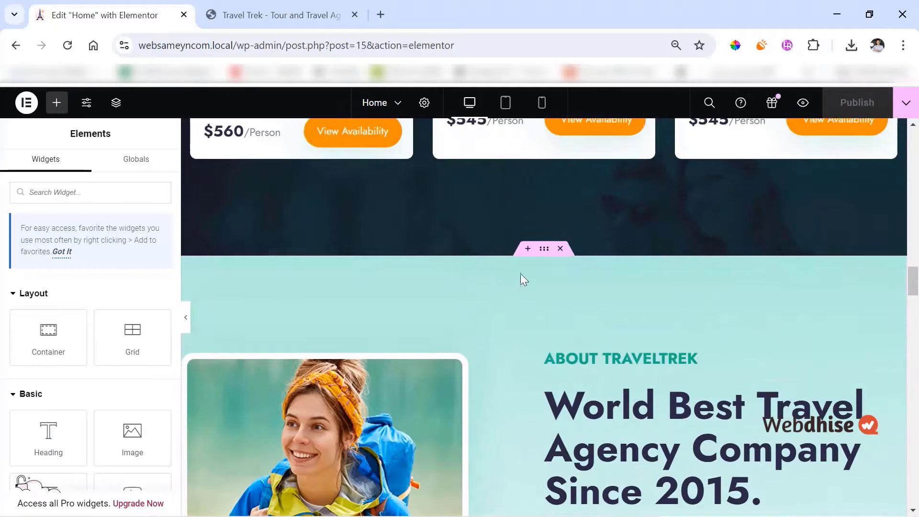
pyautogui.scroll(-4, 561, 256)
pyautogui.click(679, 240)
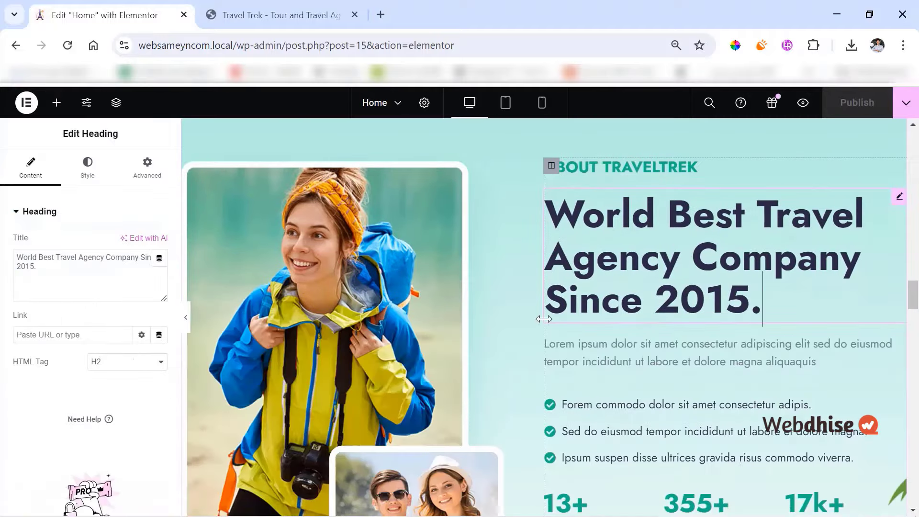
pyautogui.scroll(-18, 540, 330)
pyautogui.scroll(6, 540, 330)
pyautogui.scroll(15, 541, 330)
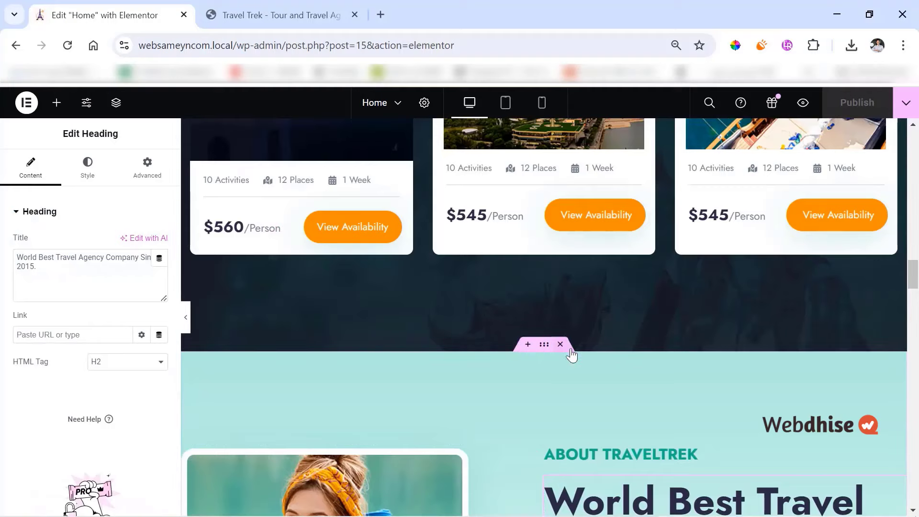
pyautogui.scroll(-2, 571, 282)
pyautogui.click(560, 248)
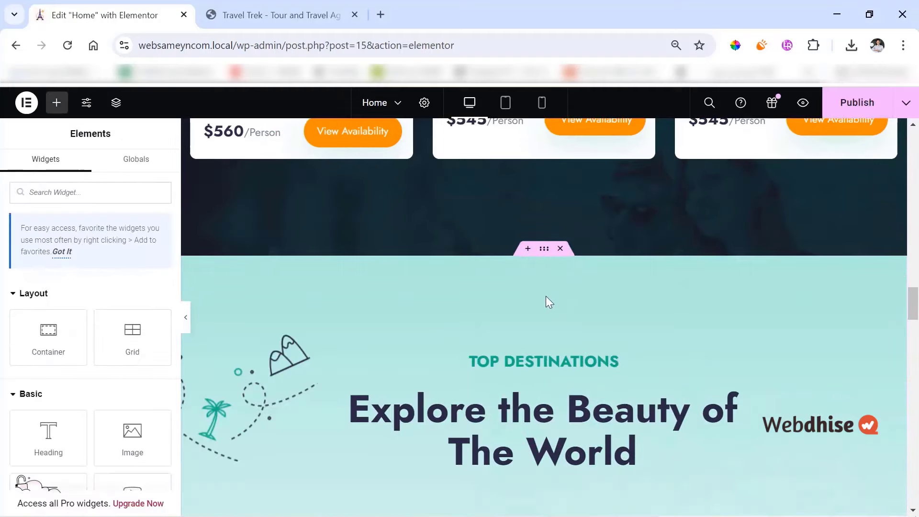
# Scroll the remaining sections and select the testimonials heading to inspect it
pyautogui.scroll(2, 547, 295)
pyautogui.scroll(-8, 550, 299)
pyautogui.scroll(4, 552, 302)
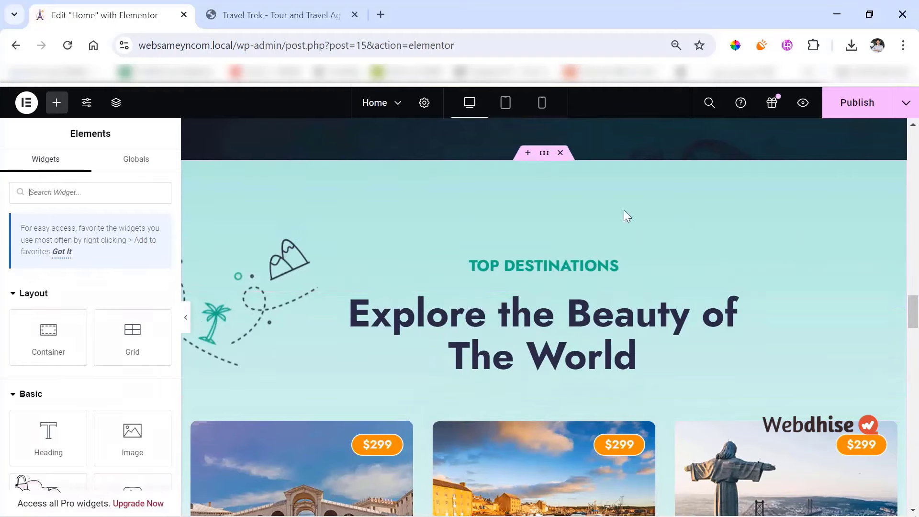
pyautogui.scroll(-2, 633, 246)
pyautogui.scroll(6, 635, 246)
pyautogui.scroll(-2, 654, 315)
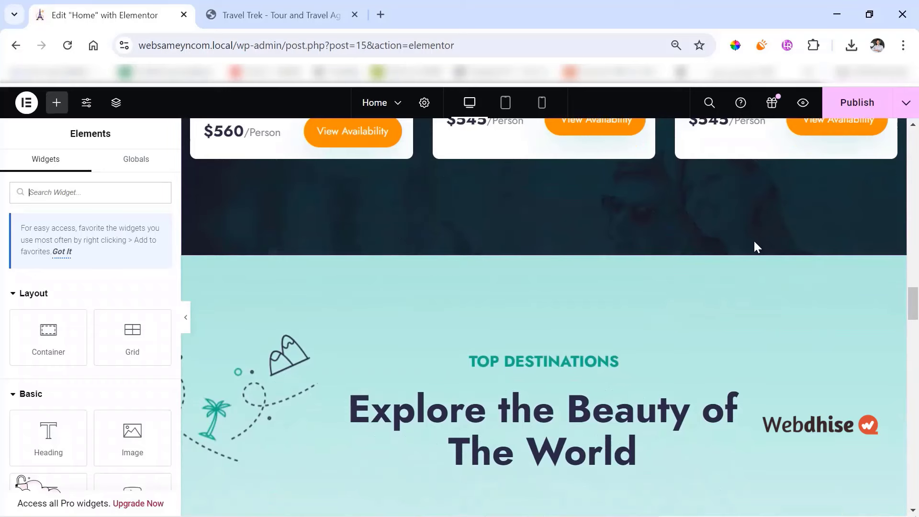
pyautogui.scroll(-15, 755, 242)
pyautogui.scroll(5, 622, 359)
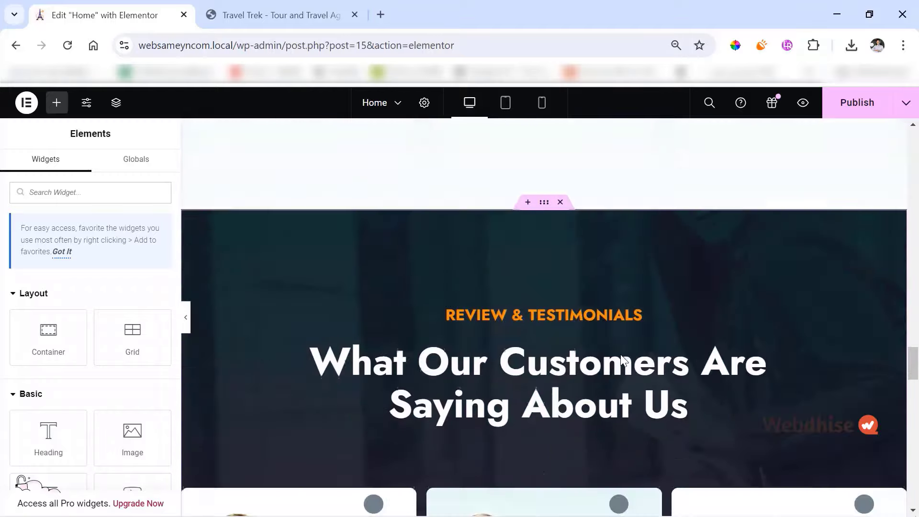
pyautogui.scroll(-15, 622, 360)
pyautogui.scroll(4, 539, 333)
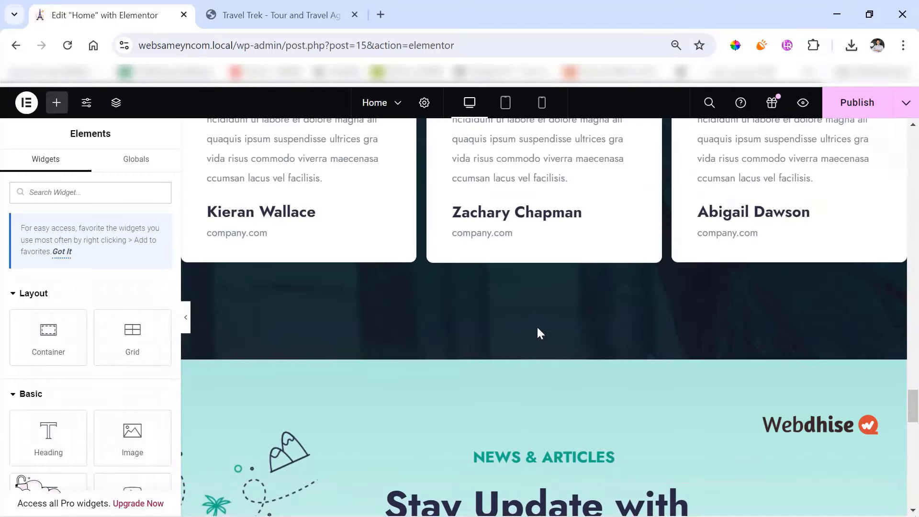
pyautogui.scroll(6, 538, 325)
pyautogui.click(670, 271)
# Select the lake photo in the Stay Update with Traveltrek news cards
pyautogui.scroll(3, 672, 290)
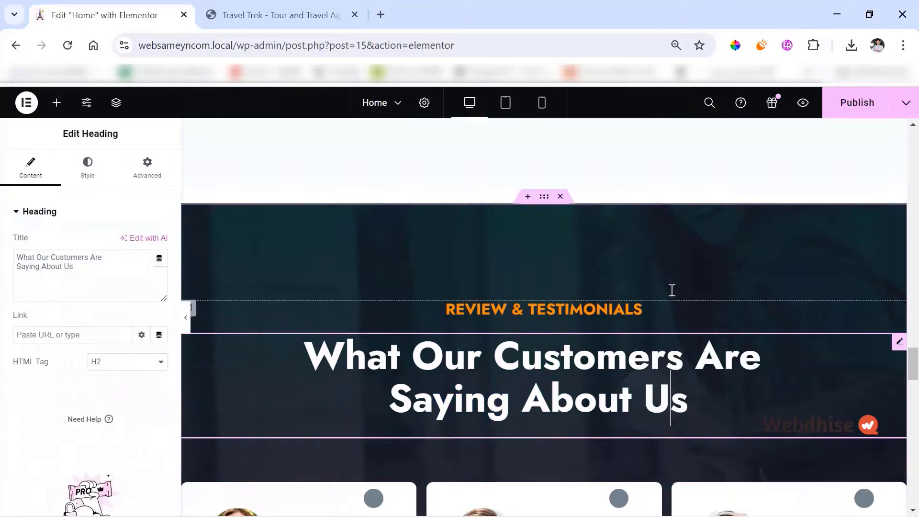
pyautogui.scroll(8, 672, 290)
pyautogui.scroll(-4, 672, 290)
pyautogui.scroll(4, 673, 293)
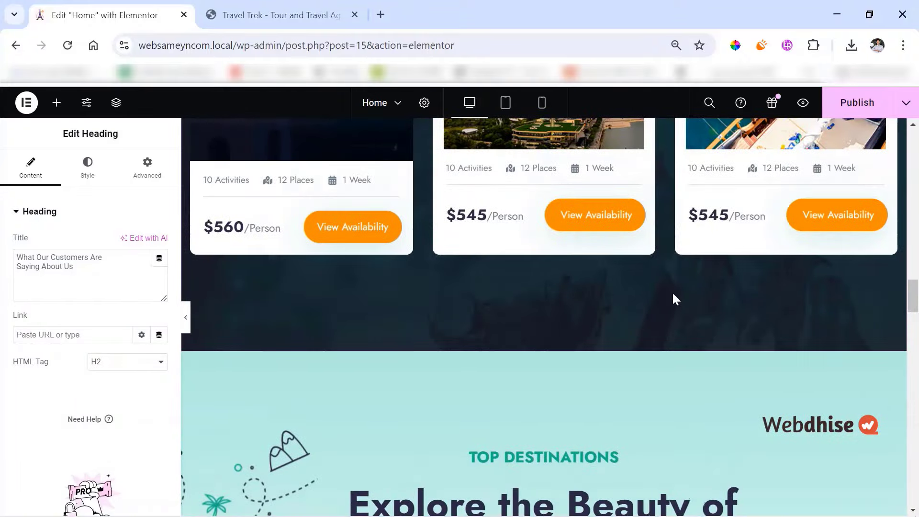
pyautogui.scroll(3, 673, 300)
pyautogui.scroll(-12, 673, 299)
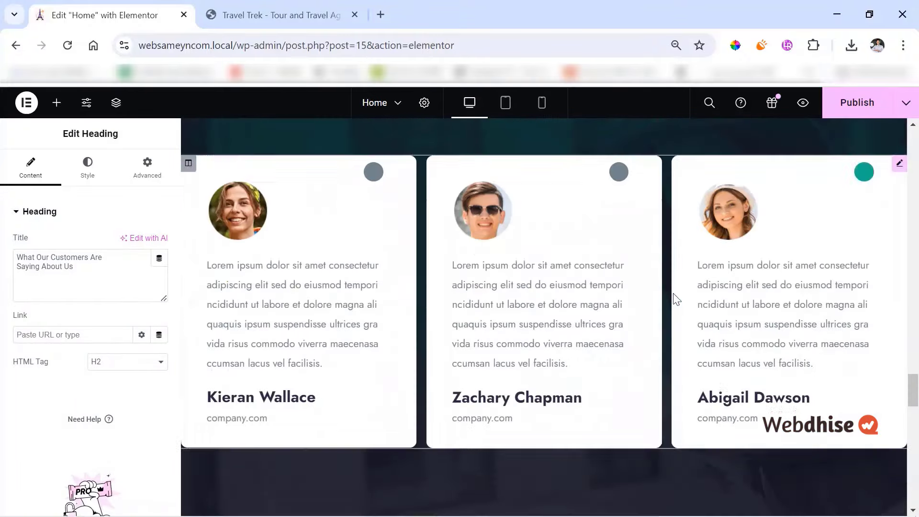
pyautogui.scroll(-12, 674, 296)
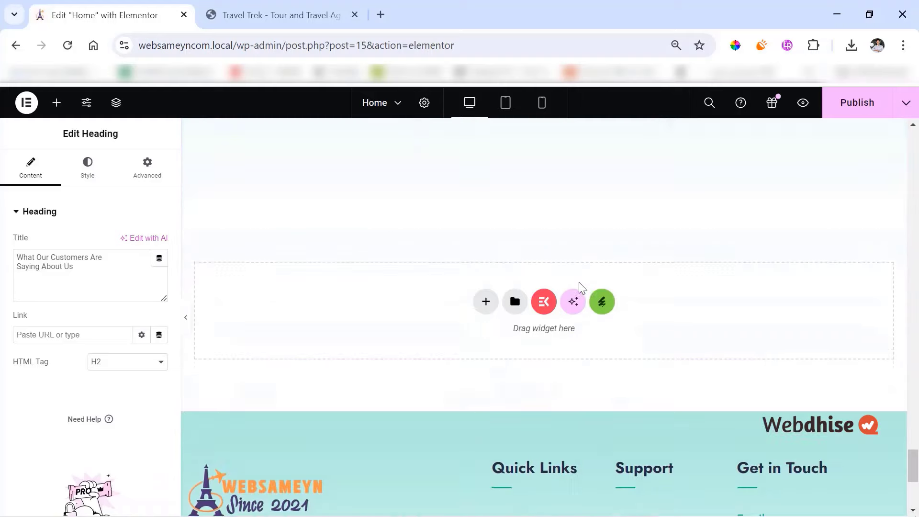
pyautogui.scroll(8, 579, 282)
pyautogui.scroll(-2, 540, 286)
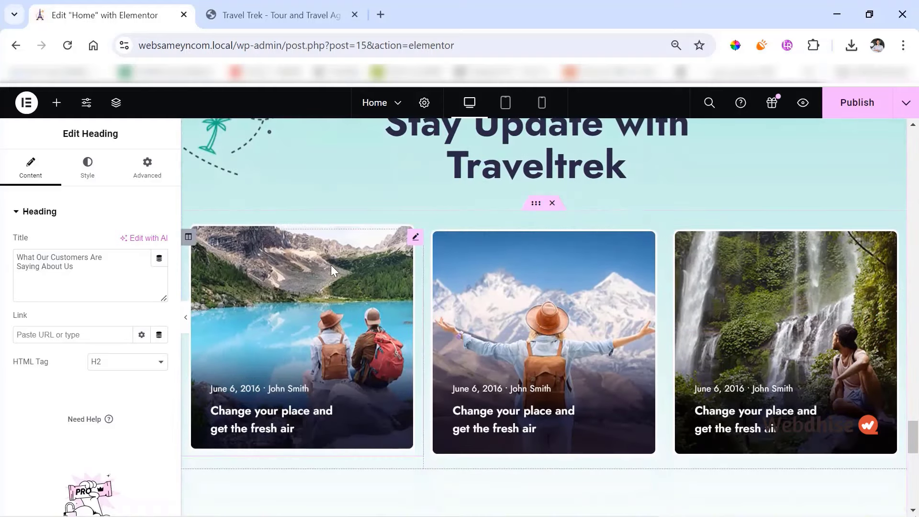
pyautogui.click(398, 248)
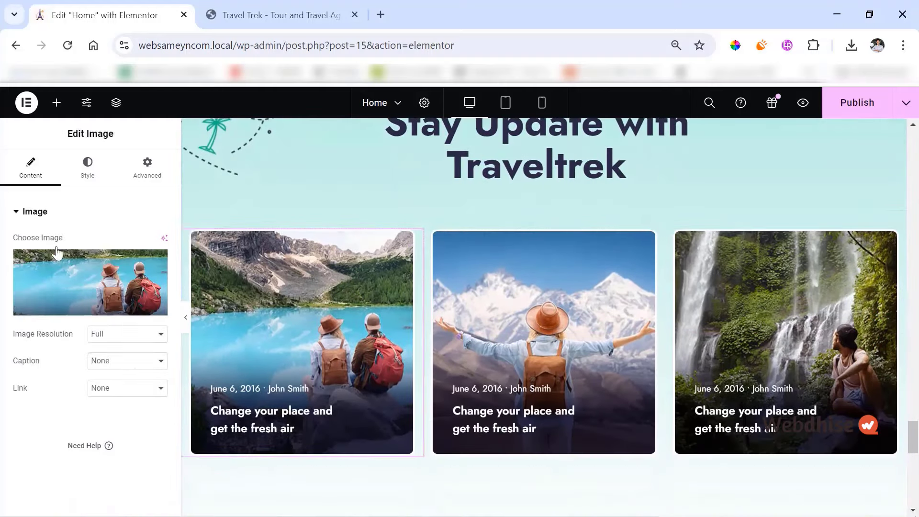
# Republish the Home page without the About section and scroll back up the canvas
pyautogui.click(851, 111)
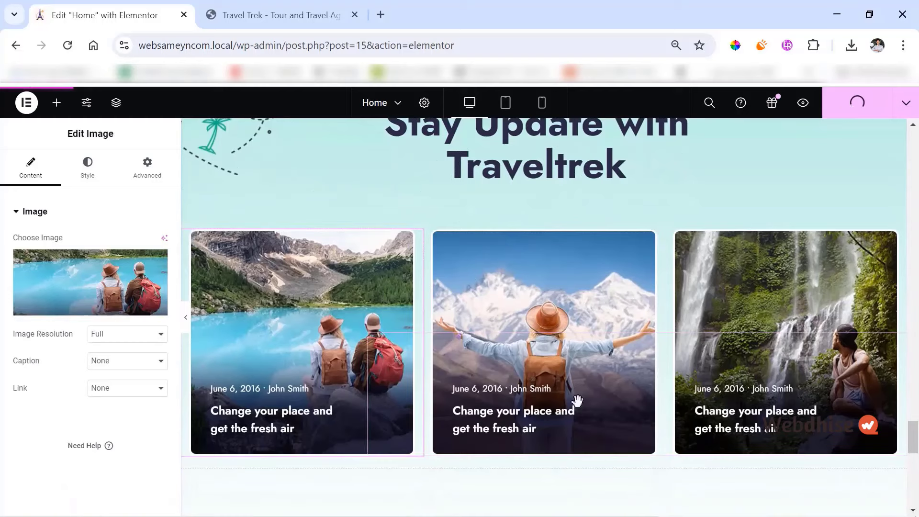
pyautogui.scroll(20, 568, 417)
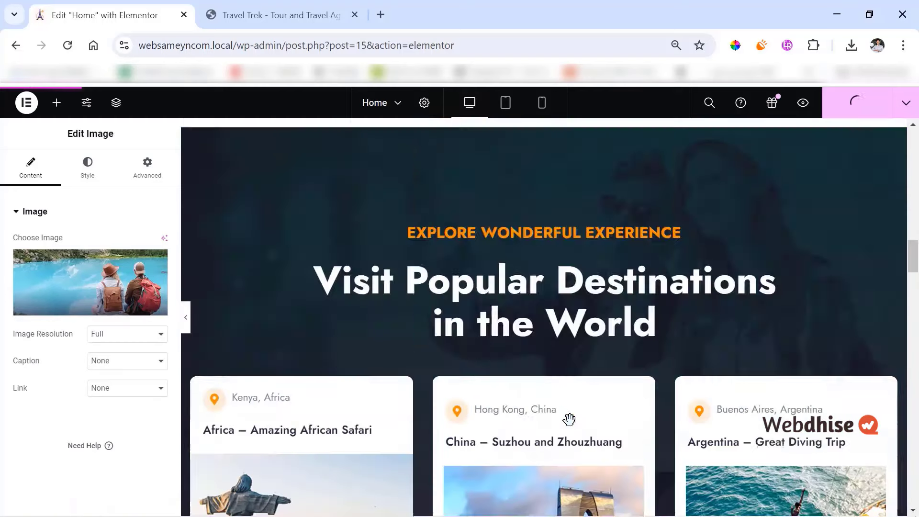
pyautogui.scroll(15, 572, 421)
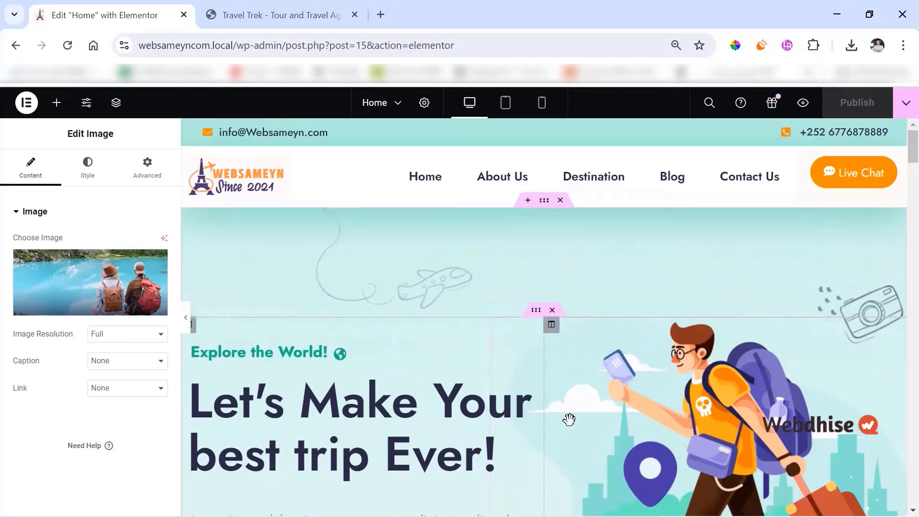
pyautogui.scroll(-5, 543, 322)
pyautogui.scroll(-4, 519, 359)
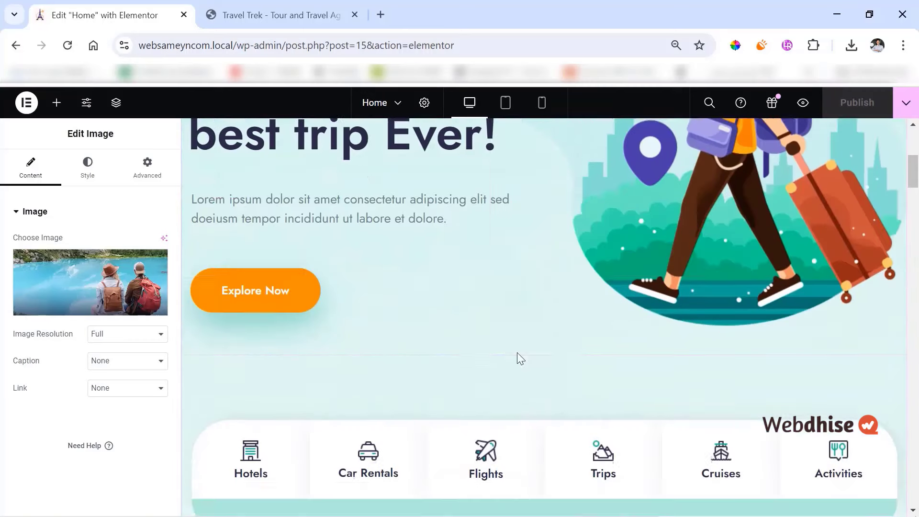
pyautogui.scroll(7, 489, 274)
# Switch to the mobile portrait preview and narrow it until the hero heading wraps
pyautogui.click(543, 113)
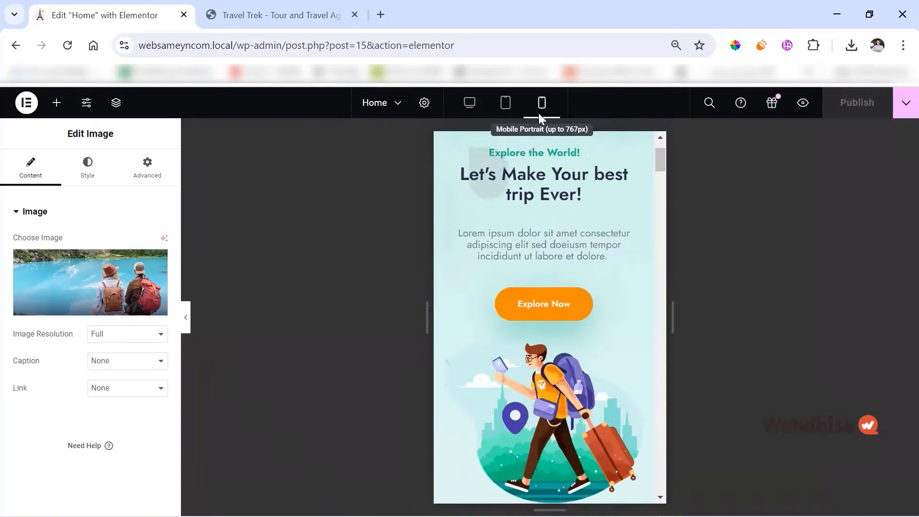
pyautogui.scroll(-15, 622, 215)
pyautogui.moveTo(765, 237); pyautogui.dragTo(743, 242)
pyautogui.scroll(15, 577, 259)
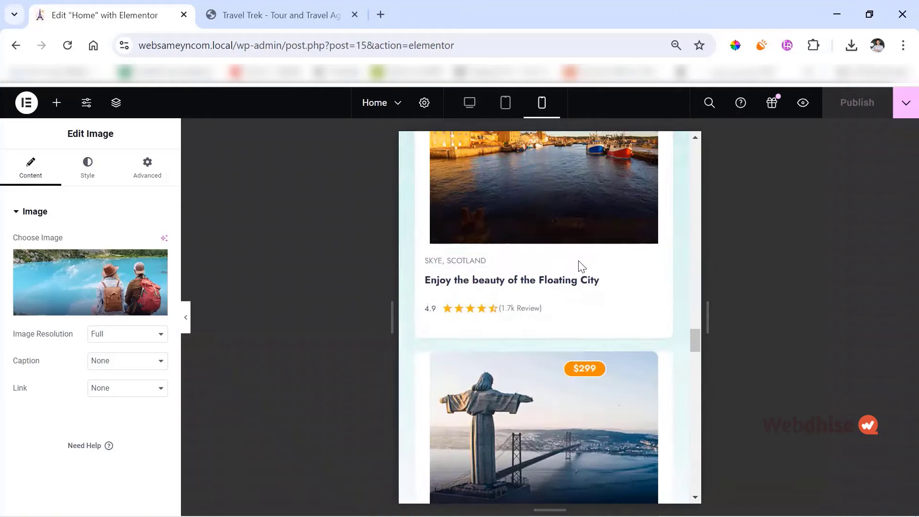
pyautogui.scroll(10, 579, 261)
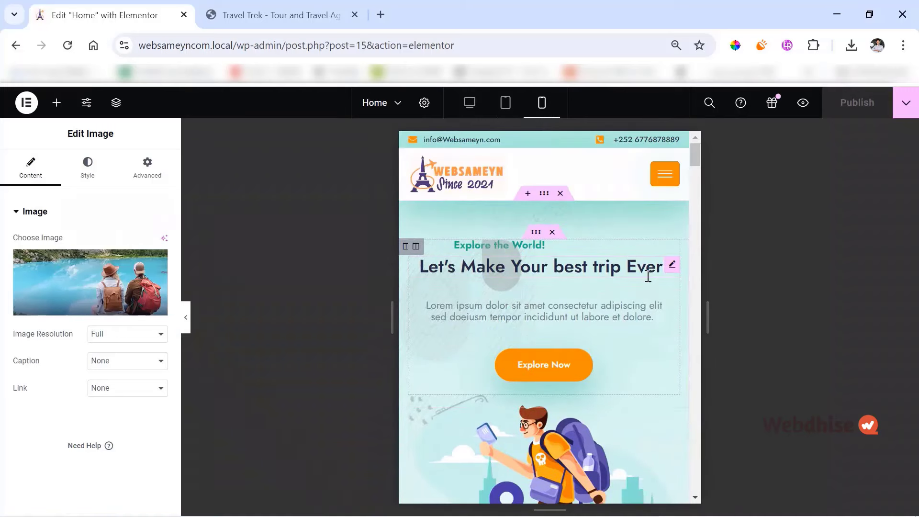
pyautogui.moveTo(697, 226); pyautogui.dragTo(690, 230)
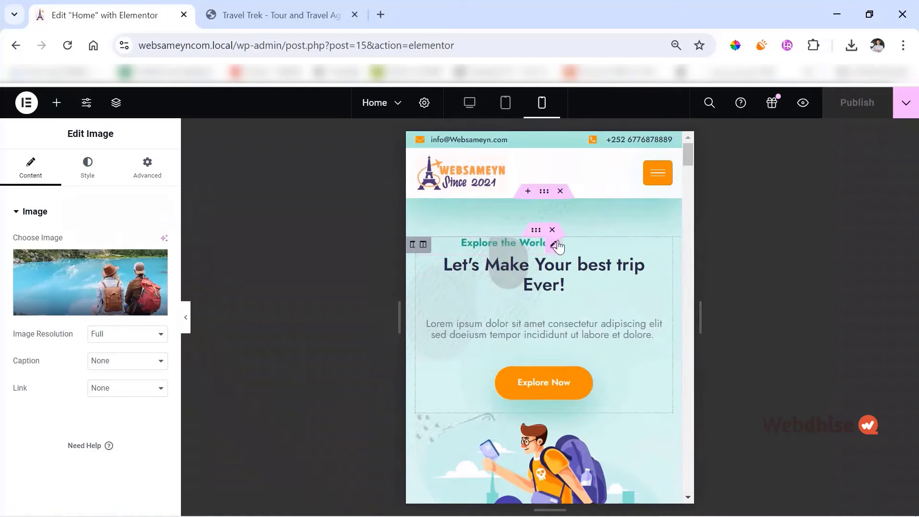
# Open the Explore the World! widget's settings and review the mobile layout below it
pyautogui.click(554, 245)
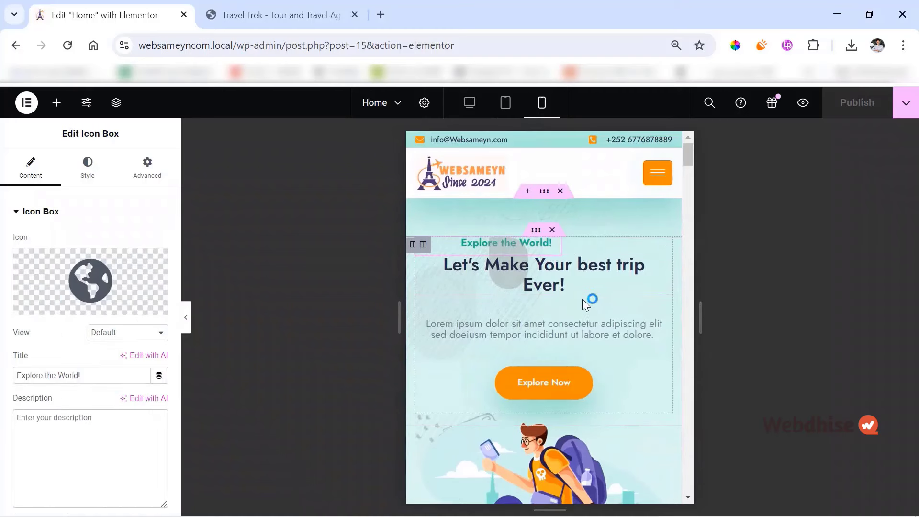
pyautogui.moveTo(696, 260)
pyautogui.mouseDown()
pyautogui.moveTo(680, 260)
pyautogui.moveTo(691, 261)
pyautogui.mouseUp()
pyautogui.scroll(-1, 604, 297)
pyautogui.scroll(-8, 602, 294)
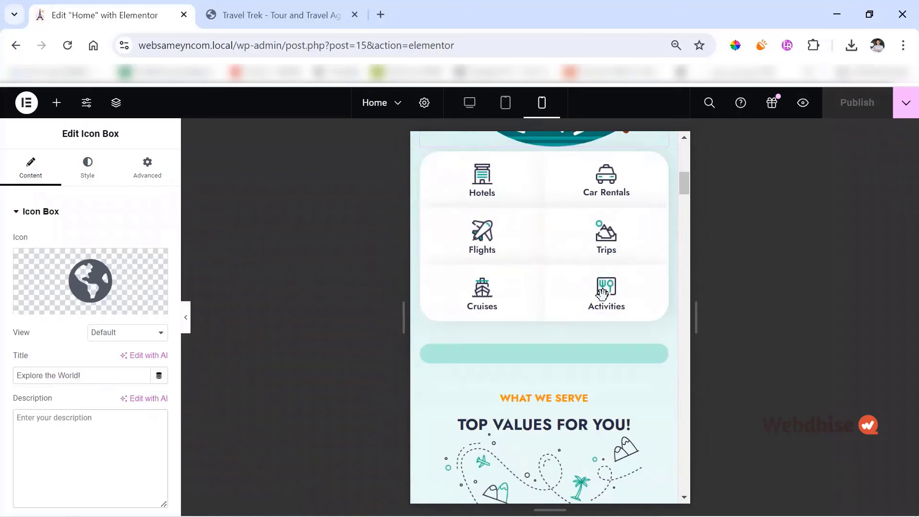
pyautogui.scroll(-5, 576, 232)
pyautogui.scroll(-15, 574, 325)
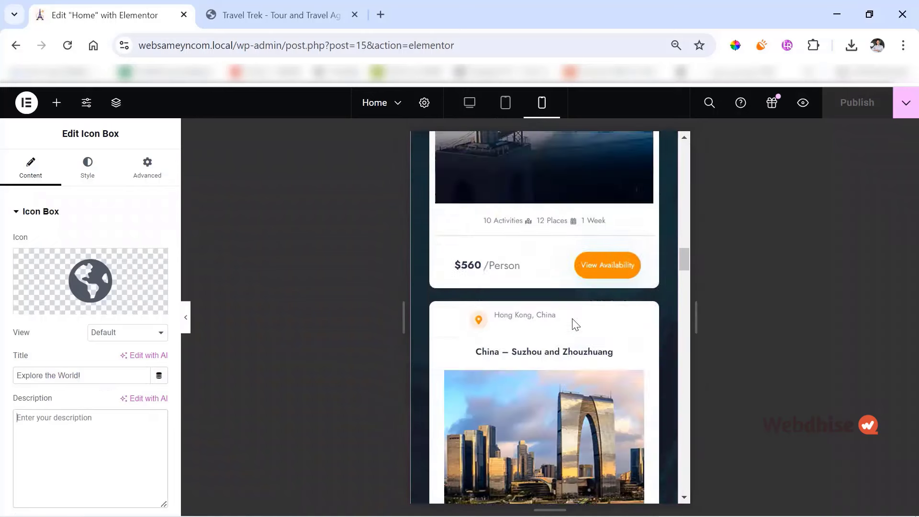
pyautogui.scroll(15, 574, 326)
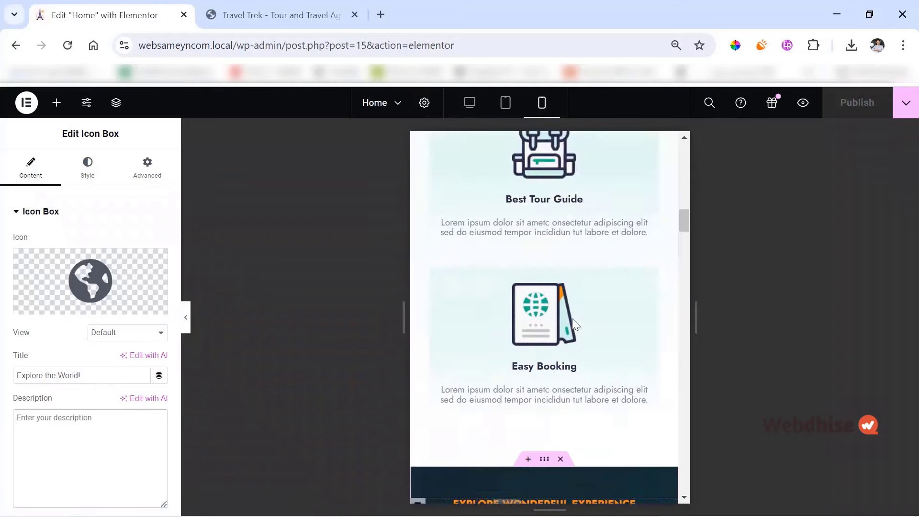
# Check the destination cards at tablet portrait width, then return to the desktop view
pyautogui.click(518, 113)
pyautogui.scroll(10, 627, 216)
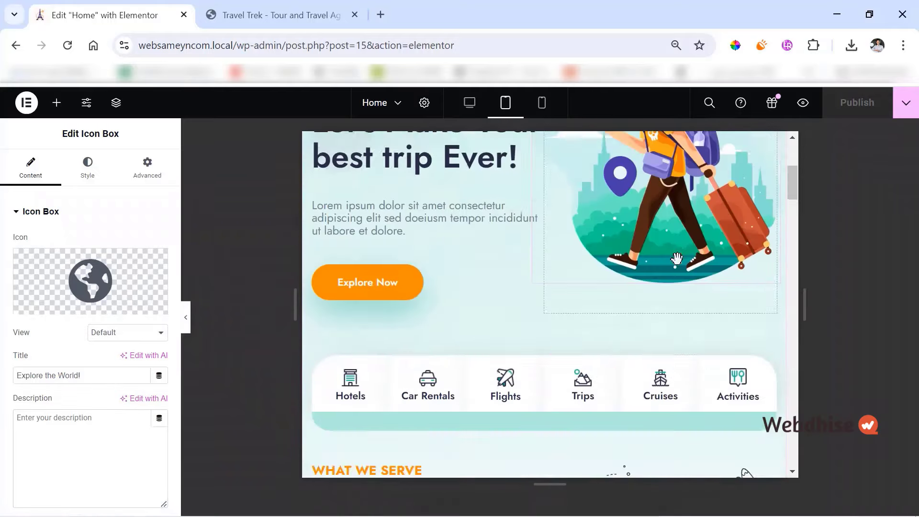
pyautogui.scroll(-10, 567, 297)
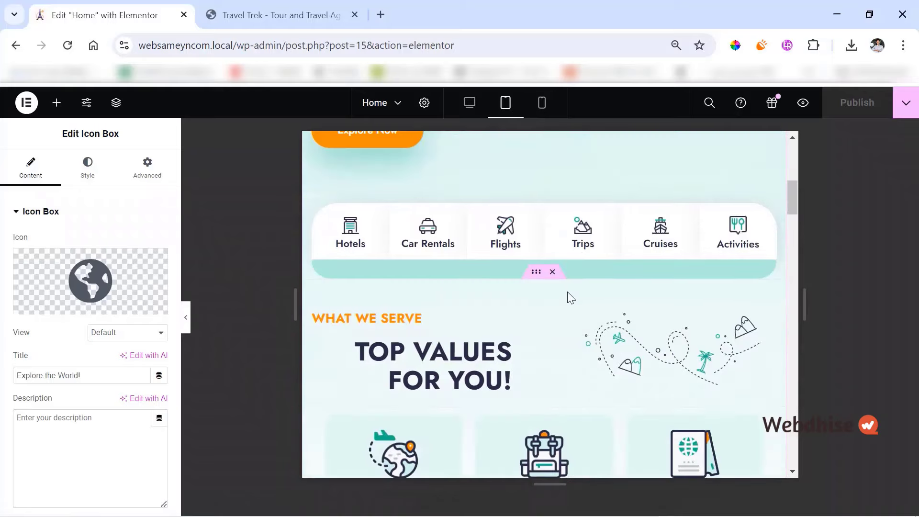
pyautogui.scroll(-10, 565, 311)
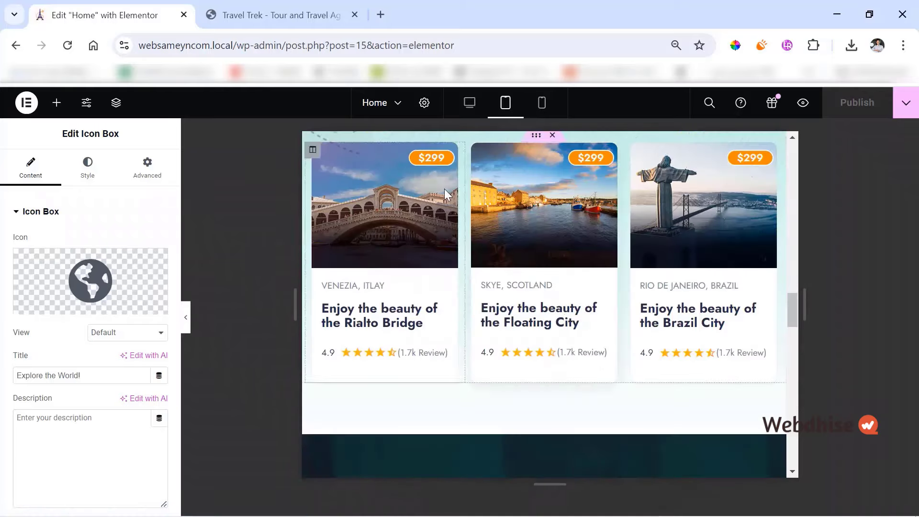
pyautogui.click(461, 111)
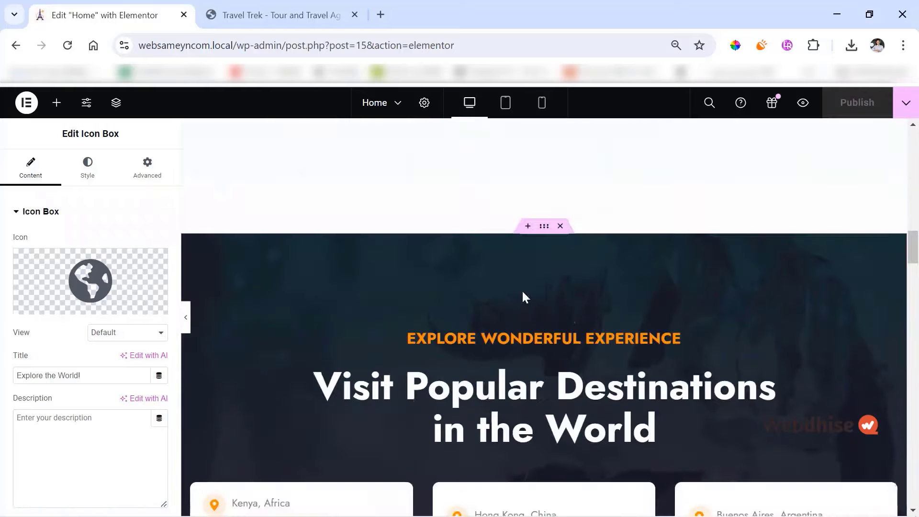
# Remove the '#' placeholder from the Africa card View Availability button's Link, leaving it empty
pyautogui.scroll(10, 522, 290)
pyautogui.scroll(-5, 525, 297)
pyautogui.scroll(-10, 523, 292)
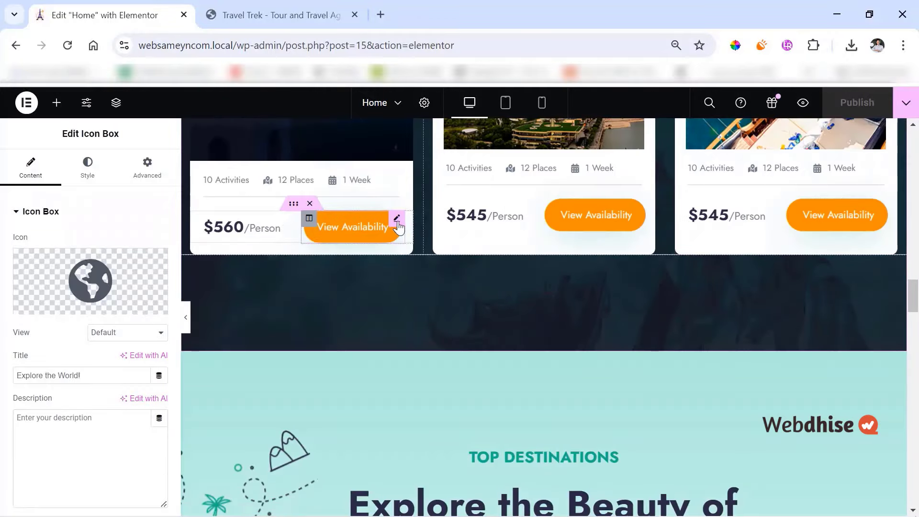
pyautogui.click(331, 235)
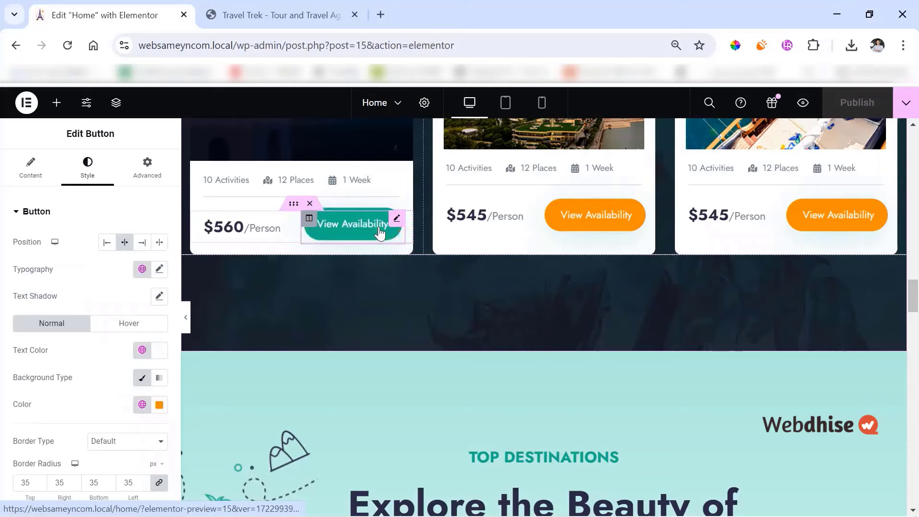
pyautogui.click(20, 179)
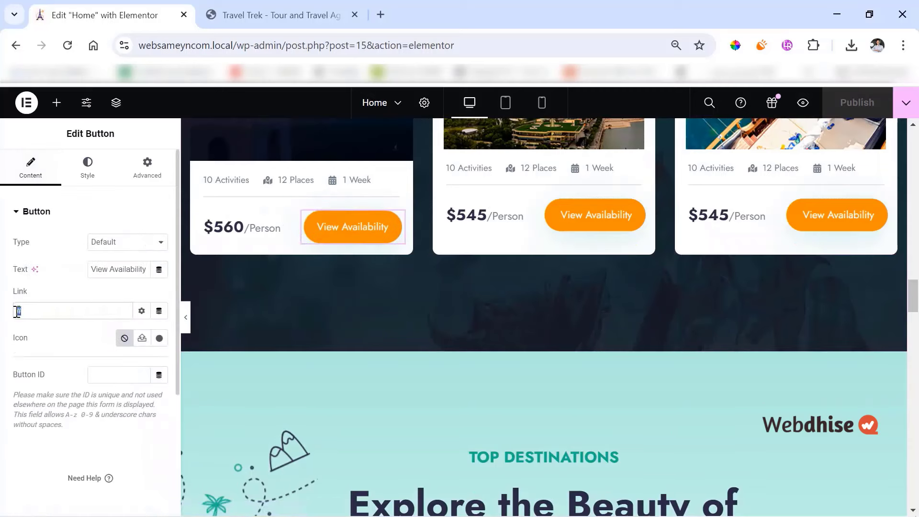
pyautogui.press('BackSpace')
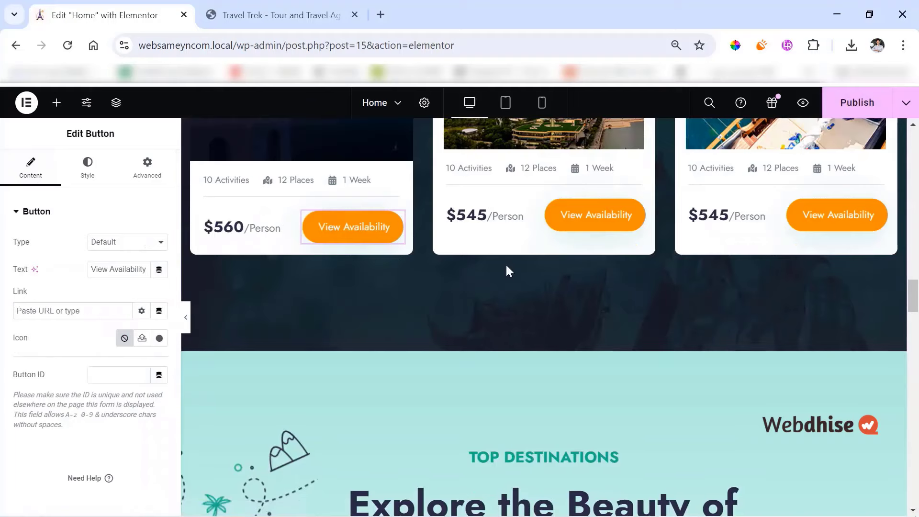
pyautogui.scroll(10, 347, 272)
pyautogui.scroll(15, 346, 271)
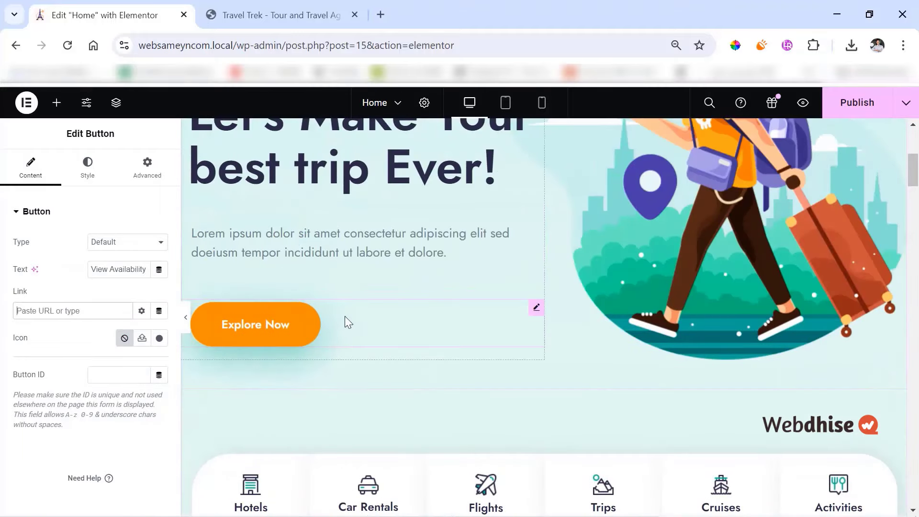
# Point the Explore Now button's Link at the suggested Destination page, then open a Home preview
pyautogui.click(87, 168)
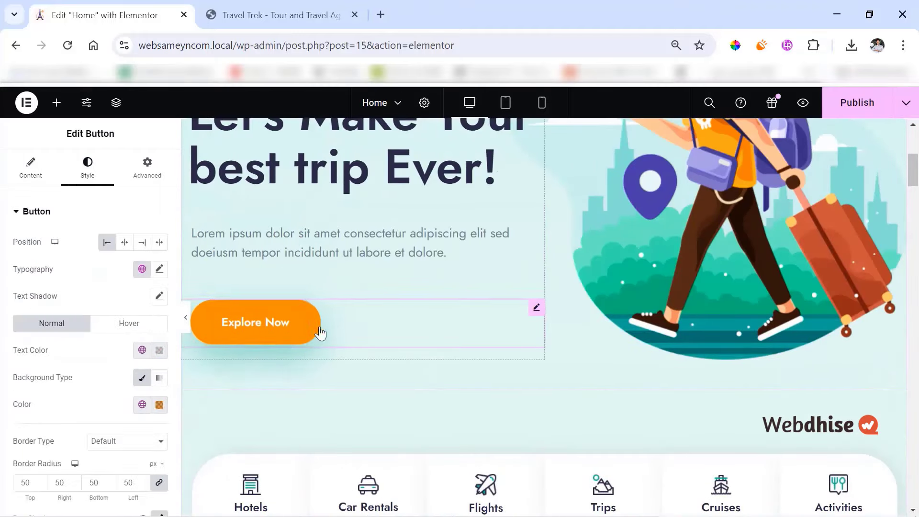
pyautogui.click(34, 180)
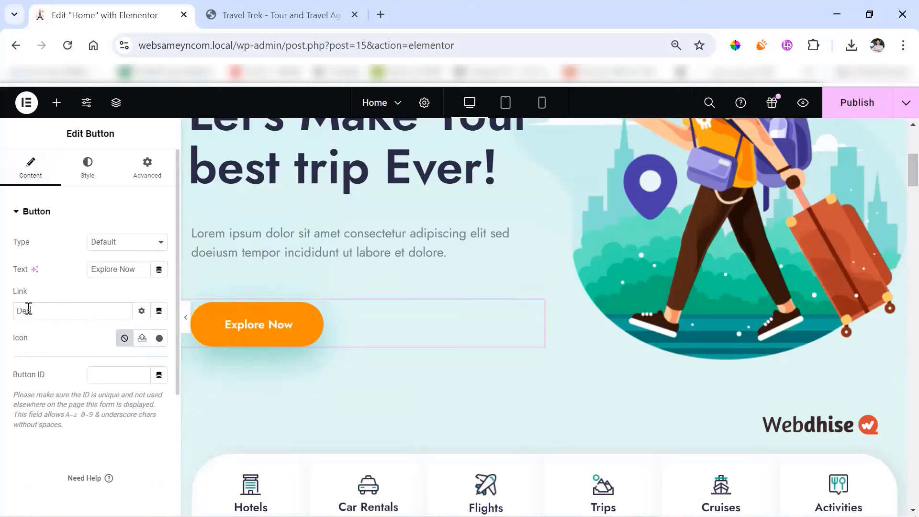
pyautogui.write('ination')
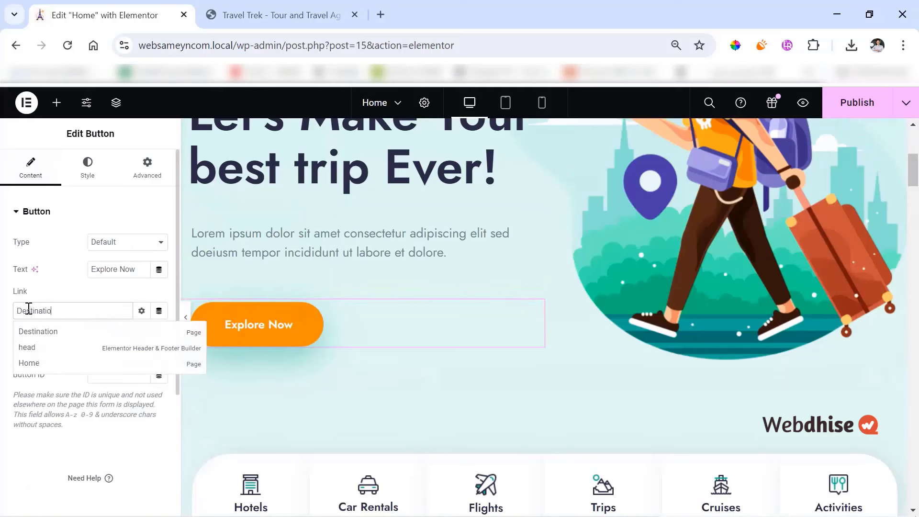
pyautogui.click(33, 335)
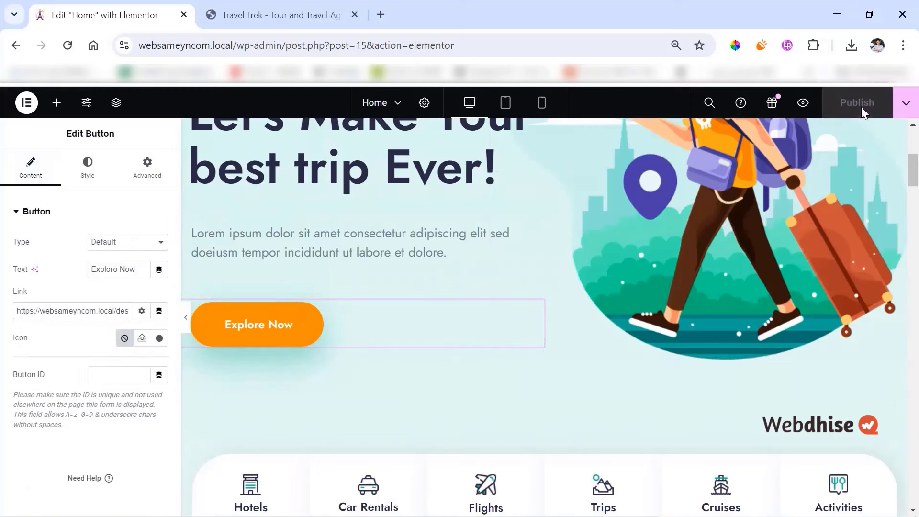
pyautogui.click(803, 104)
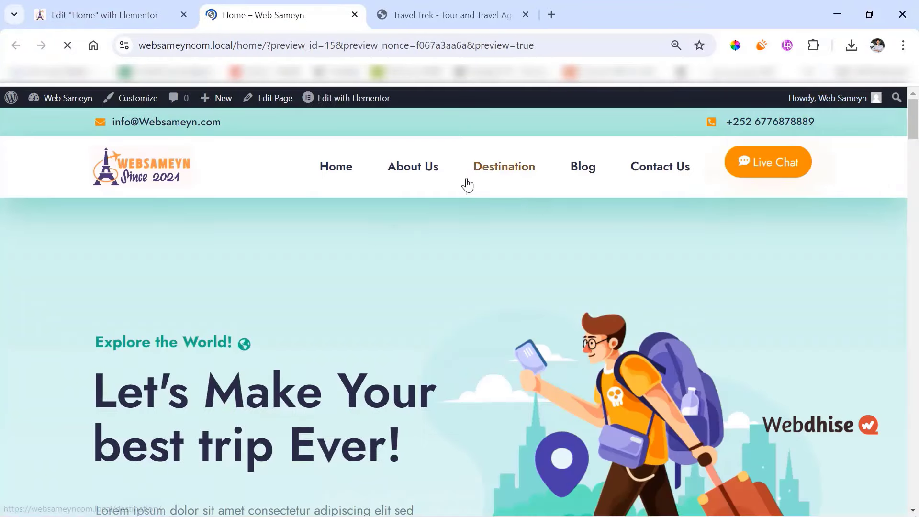
# In the preview, follow Explore Now and verify the Destination page heading appears
pyautogui.scroll(-4, 458, 291)
pyautogui.click(178, 411)
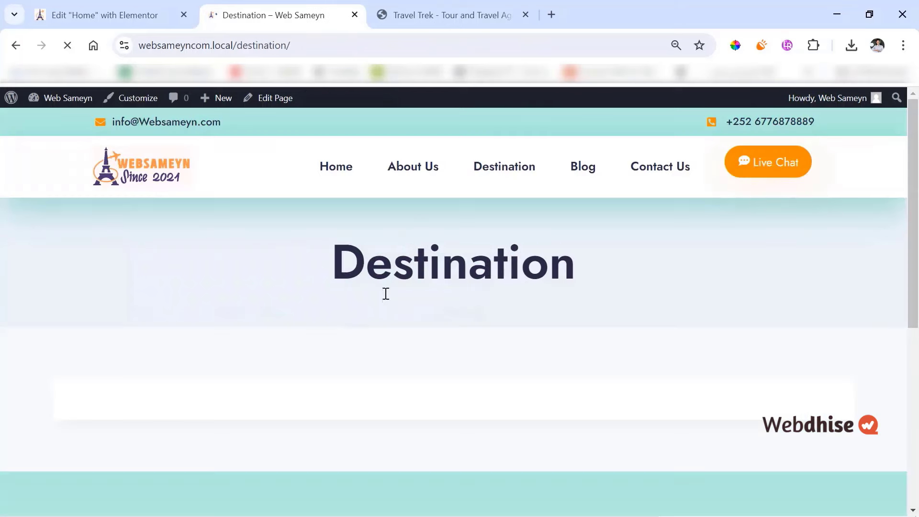
pyautogui.moveTo(335, 267); pyautogui.dragTo(549, 259)
pyautogui.click(550, 258)
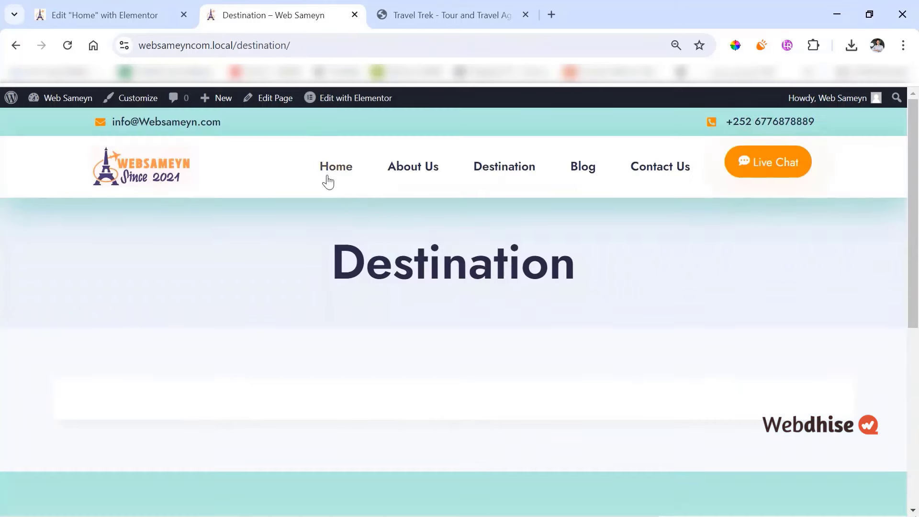
pyautogui.scroll(-15, 349, 211)
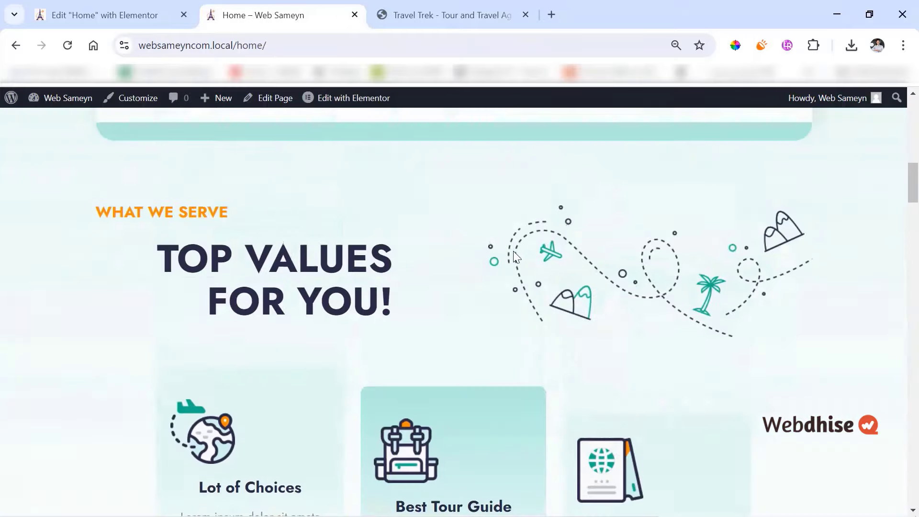
pyautogui.scroll(15, 514, 252)
# Close the extra 'Home – Web Sameyn' tab, review the Home canvas, and start a new preview
pyautogui.click(105, 14)
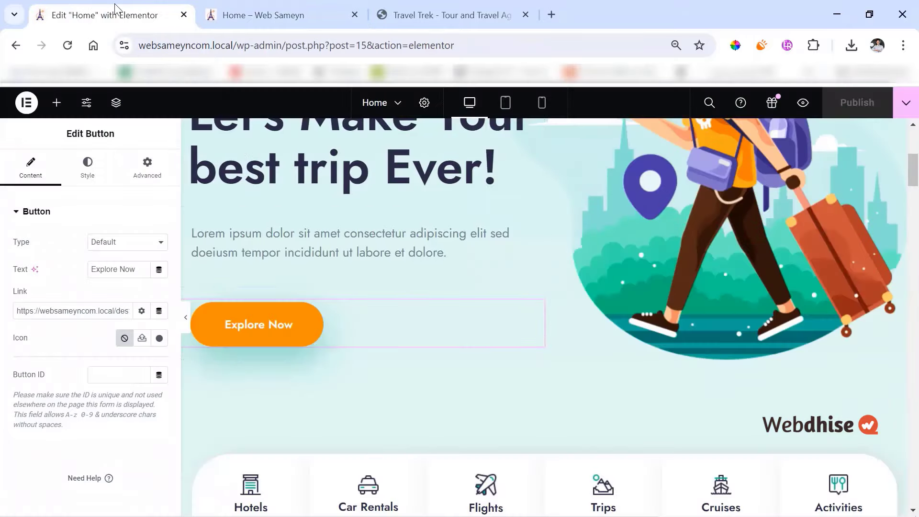
pyautogui.scroll(-5, 476, 320)
pyautogui.scroll(10, 476, 316)
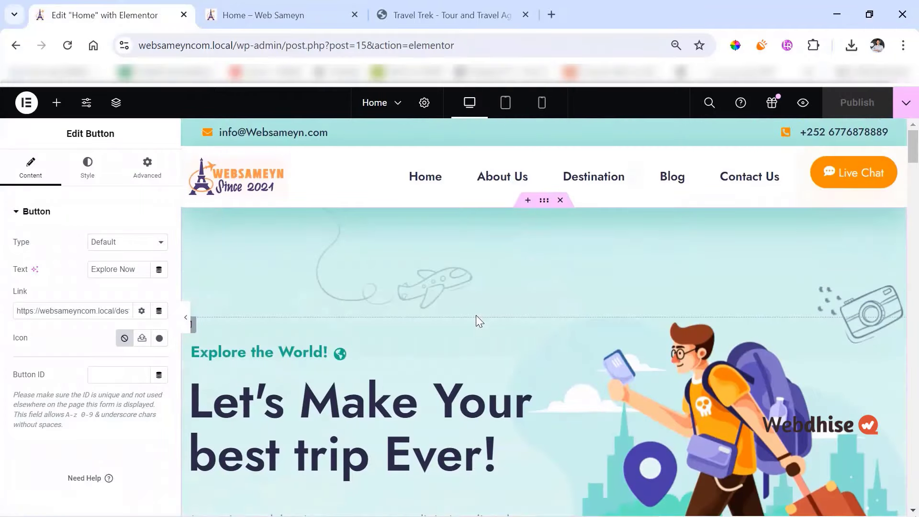
pyautogui.scroll(-8, 654, 302)
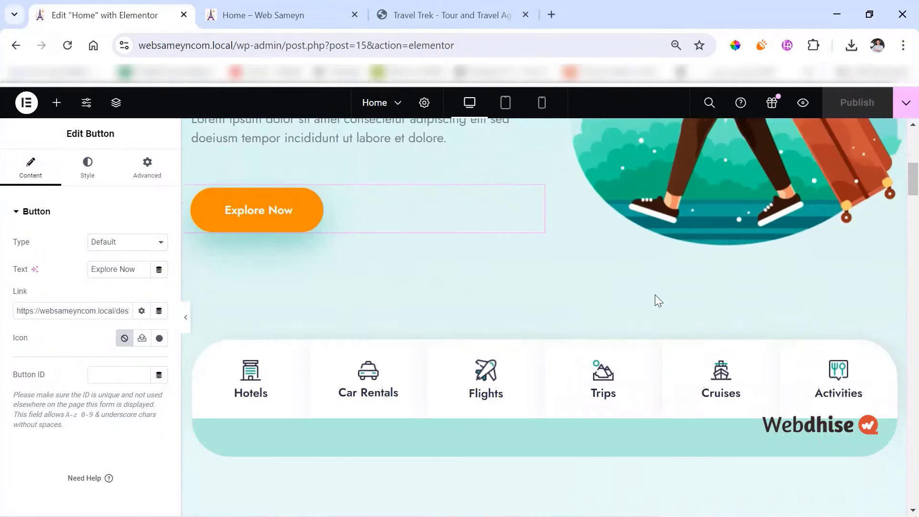
pyautogui.click(355, 15)
pyautogui.scroll(-10, 634, 225)
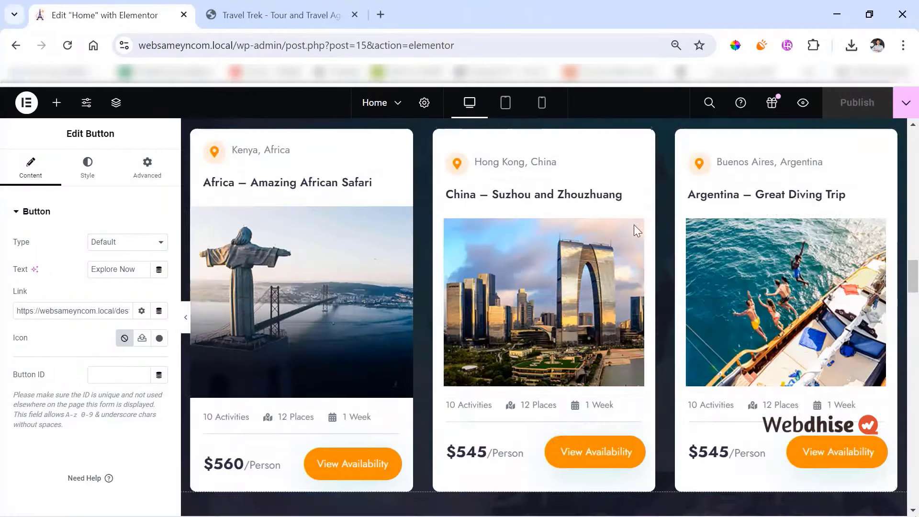
pyautogui.scroll(-4, 621, 263)
pyautogui.scroll(14, 530, 308)
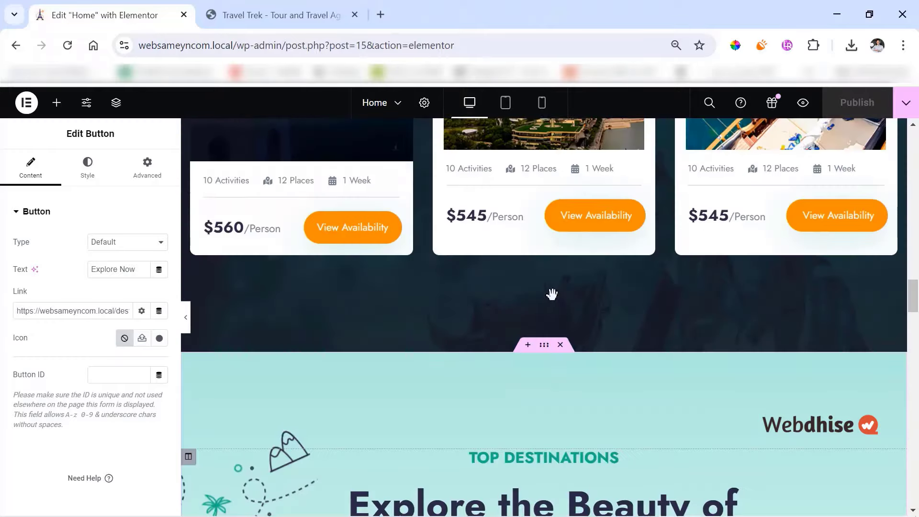
pyautogui.scroll(-10, 552, 294)
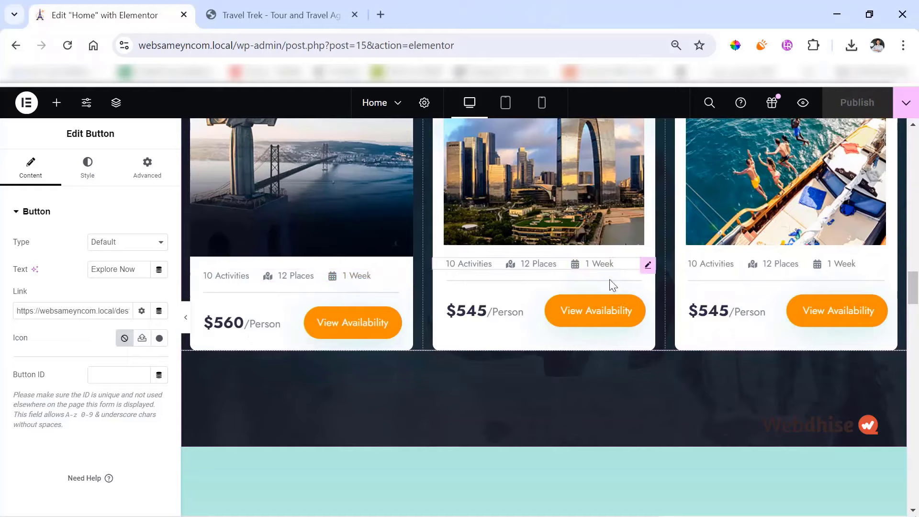
pyautogui.scroll(20, 595, 294)
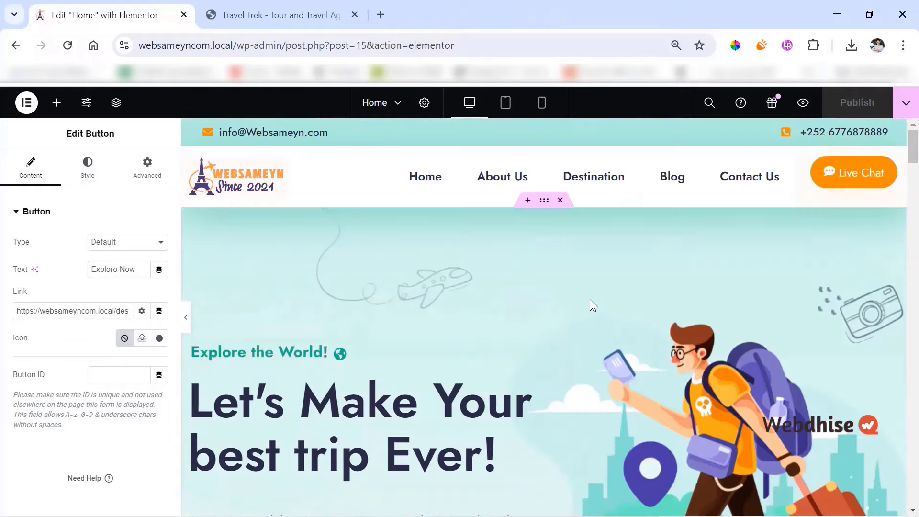
pyautogui.click(795, 103)
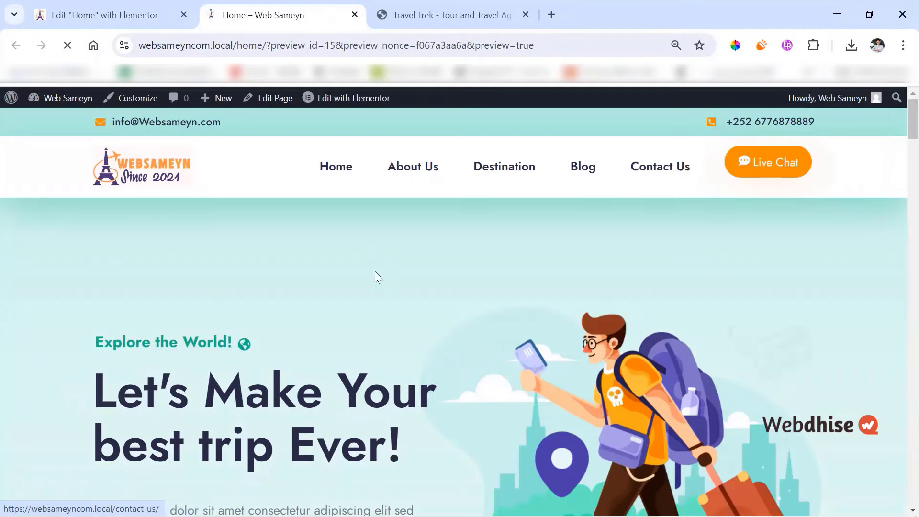
# From the WordPress dashboard, close the Elementor tab and edit Destination via Pages > All Pages
pyautogui.click(67, 99)
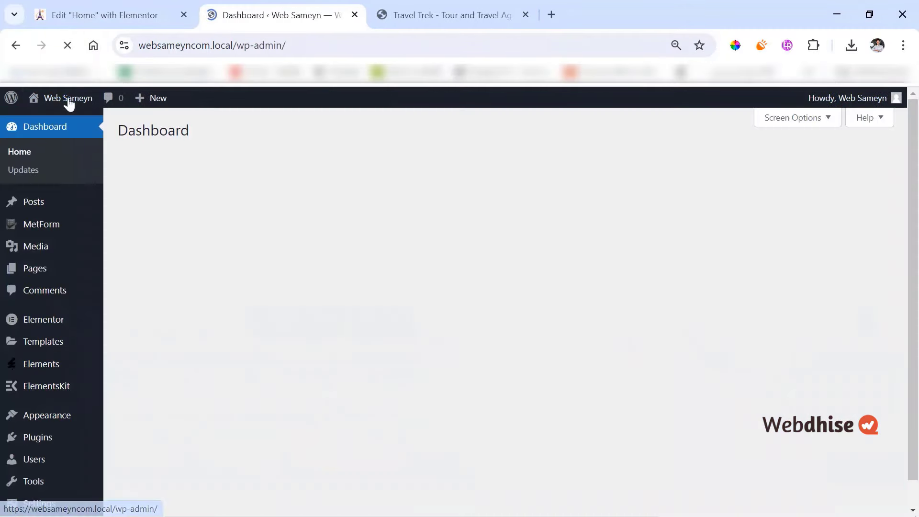
pyautogui.click(183, 15)
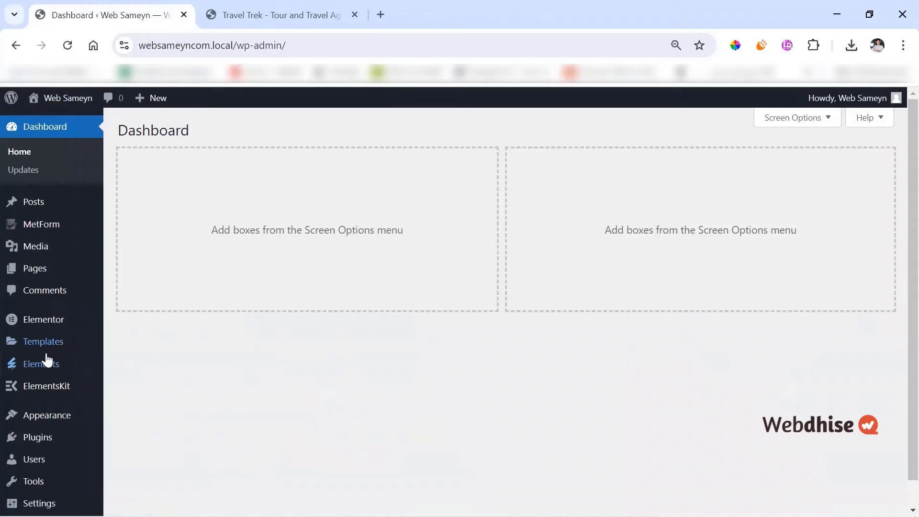
pyautogui.moveTo(31, 276)
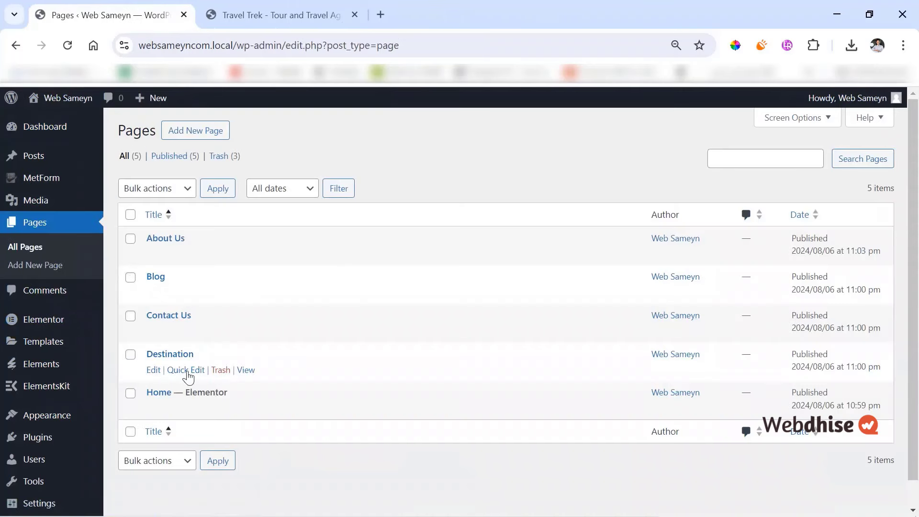
pyautogui.click(154, 374)
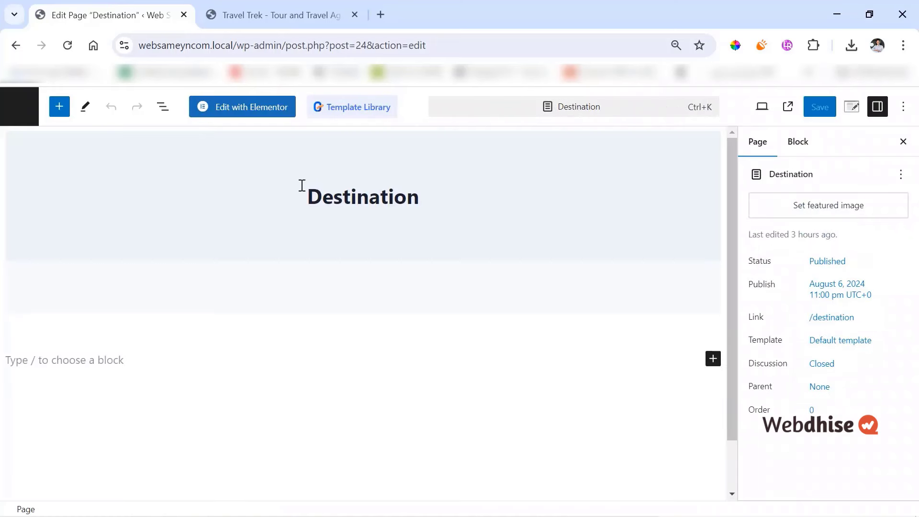
# Launch Elementor on the Destination page from the block editor
pyautogui.click(257, 107)
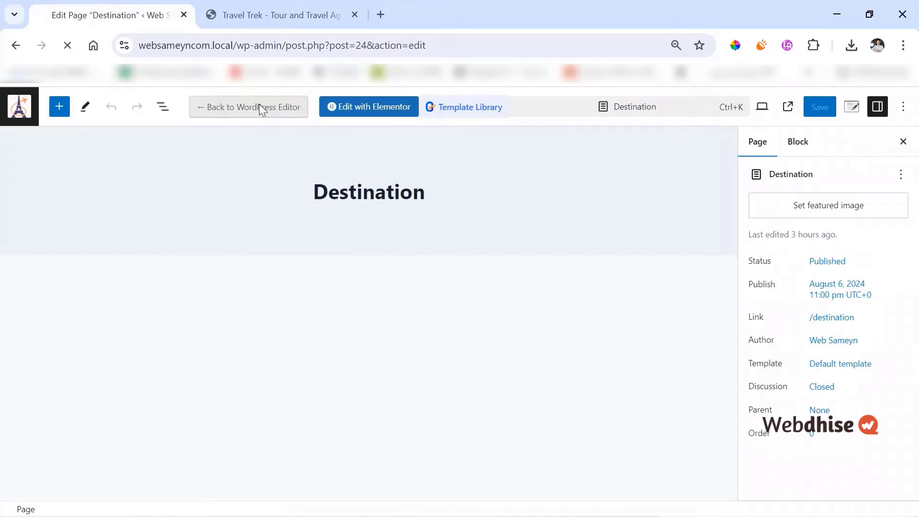
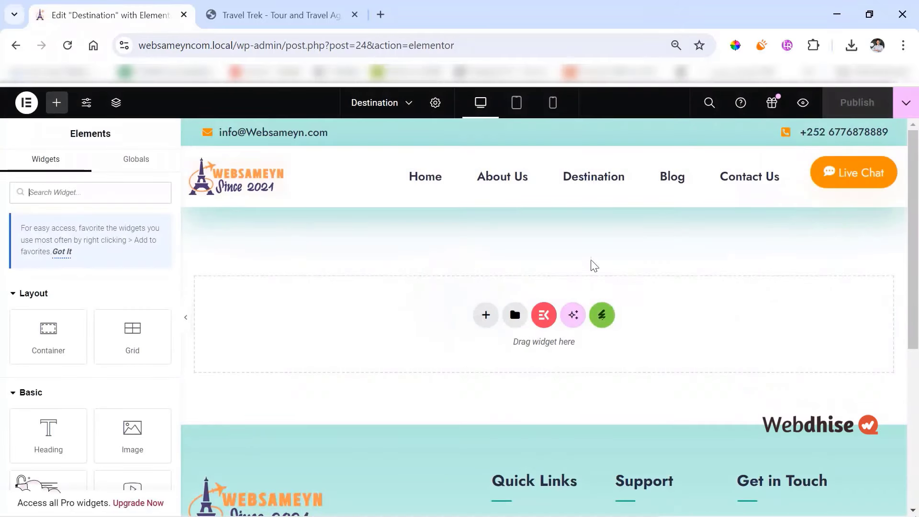
# Insert the Destinations template from the installed Travel Trek kit into the Destination page
pyautogui.click(604, 317)
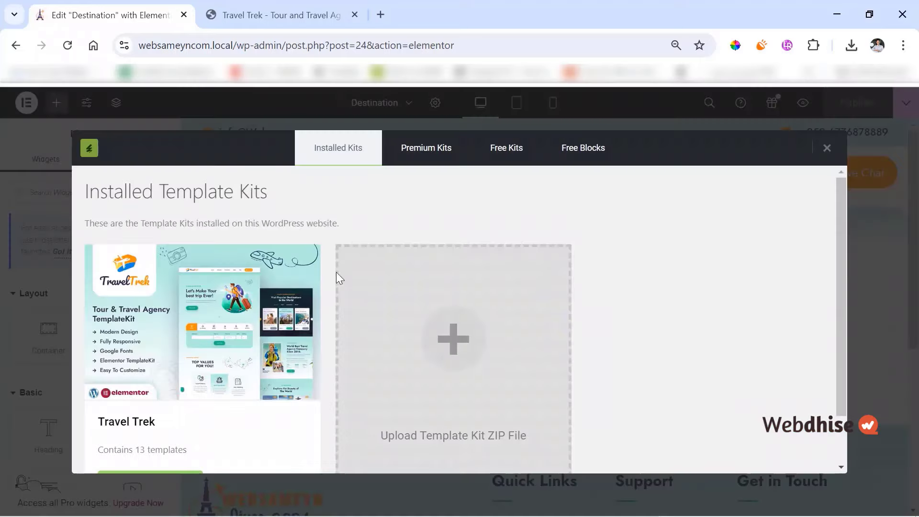
pyautogui.click(174, 424)
pyautogui.scroll(-4, 520, 322)
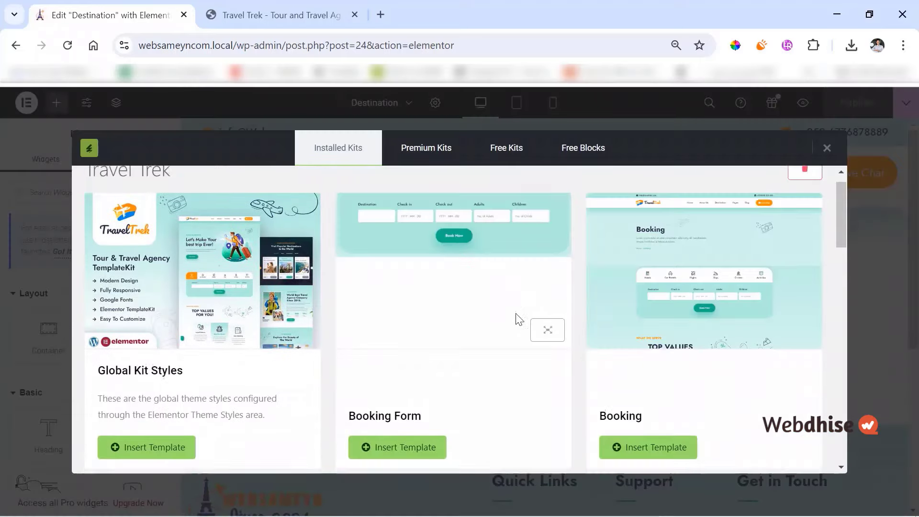
pyautogui.scroll(-6, 518, 327)
pyautogui.scroll(-4, 517, 325)
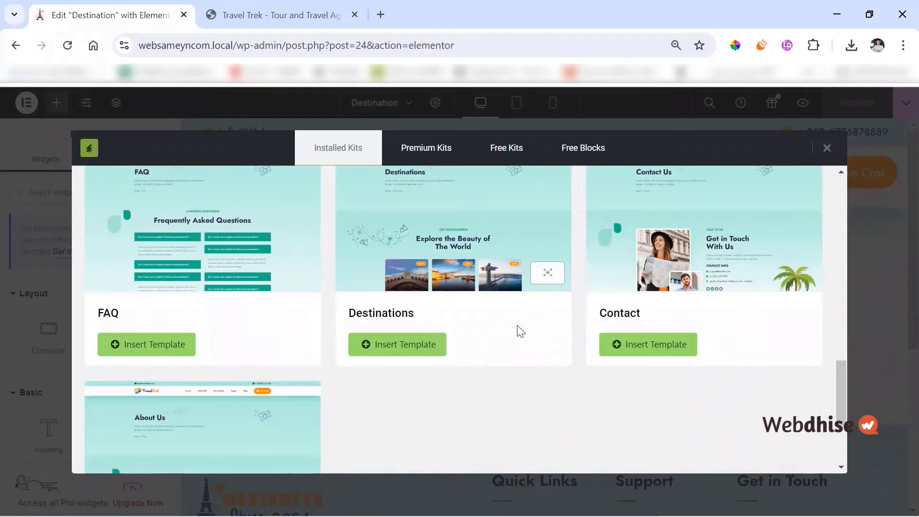
pyautogui.scroll(4, 516, 326)
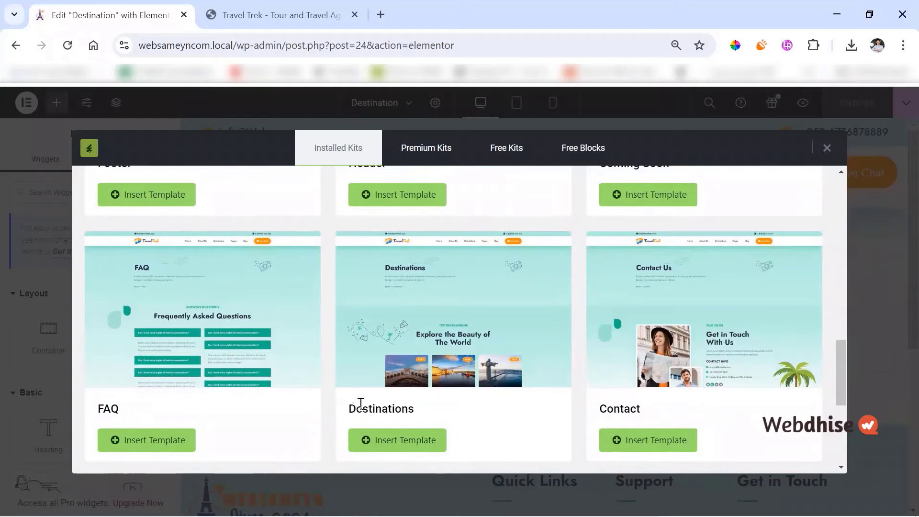
pyautogui.click(401, 408)
pyautogui.scroll(-2, 428, 402)
pyautogui.click(400, 350)
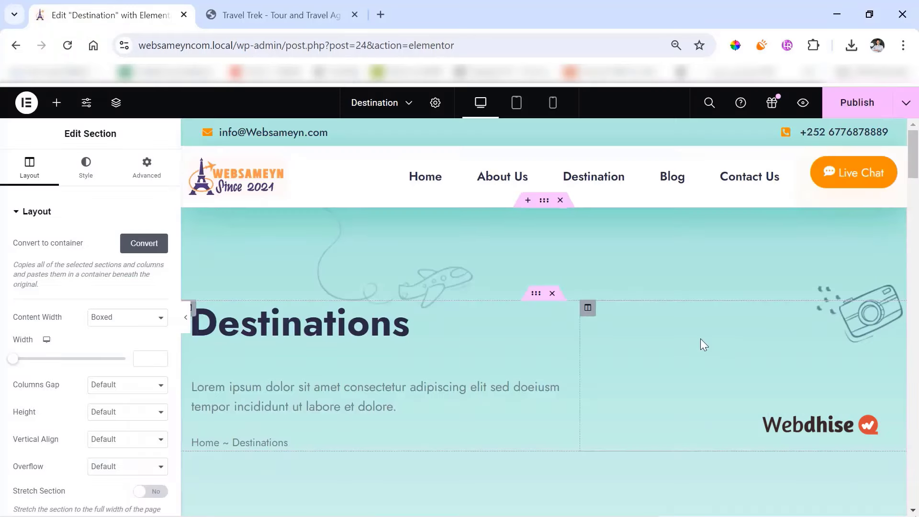
# Review the banner, priced destination cards and tour call-to-action, selecting the Rialto Bridge image
pyautogui.scroll(-5, 597, 364)
pyautogui.scroll(5, 599, 367)
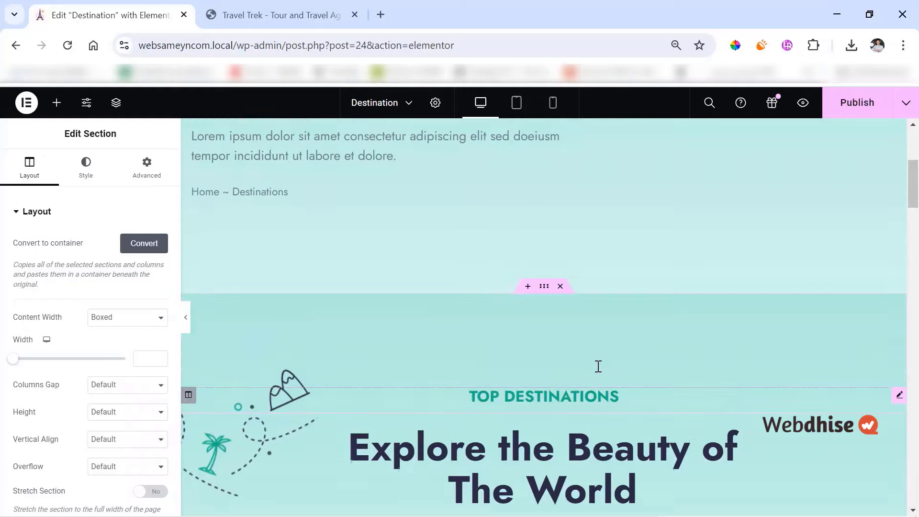
pyautogui.scroll(-5, 605, 357)
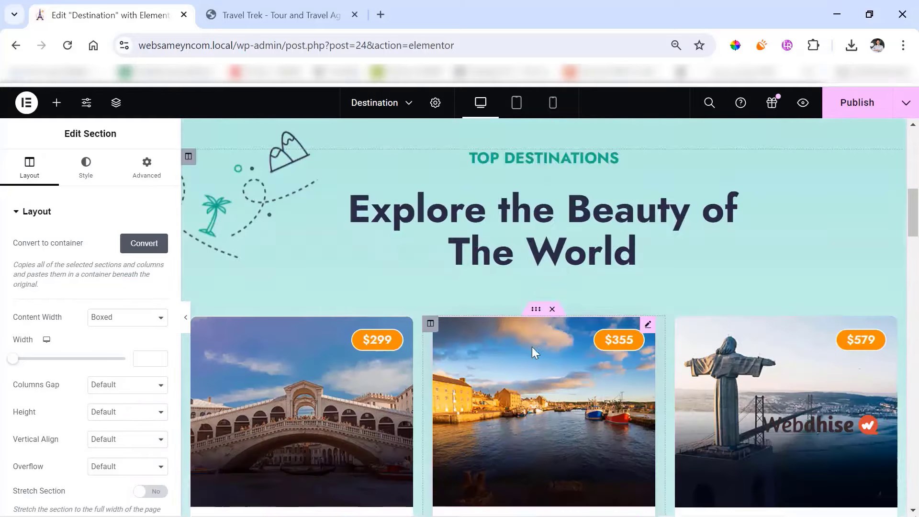
pyautogui.scroll(5, 591, 349)
pyautogui.scroll(-15, 381, 286)
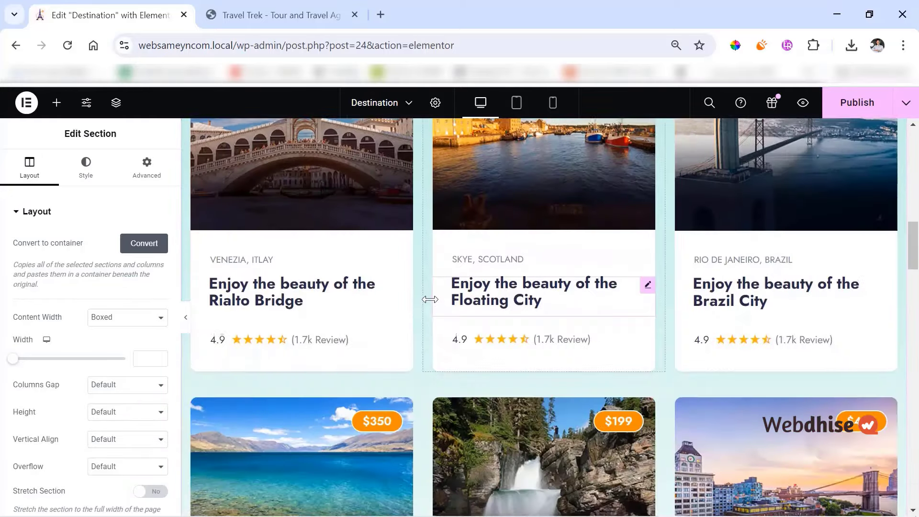
pyautogui.scroll(-10, 436, 293)
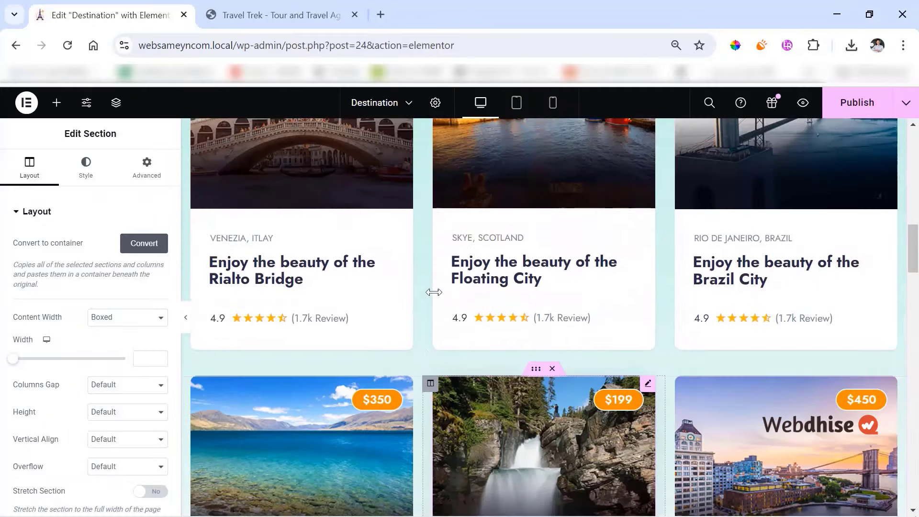
pyautogui.scroll(6, 523, 301)
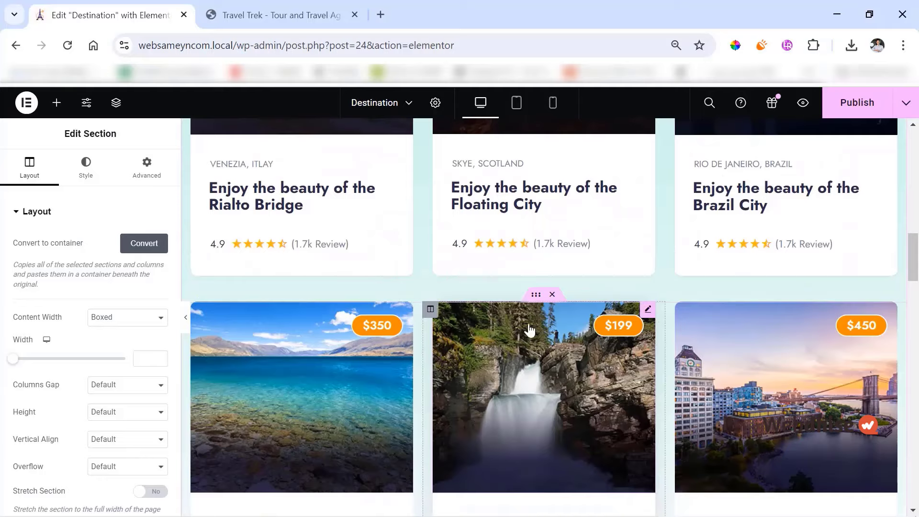
pyautogui.scroll(6, 529, 331)
pyautogui.click(324, 326)
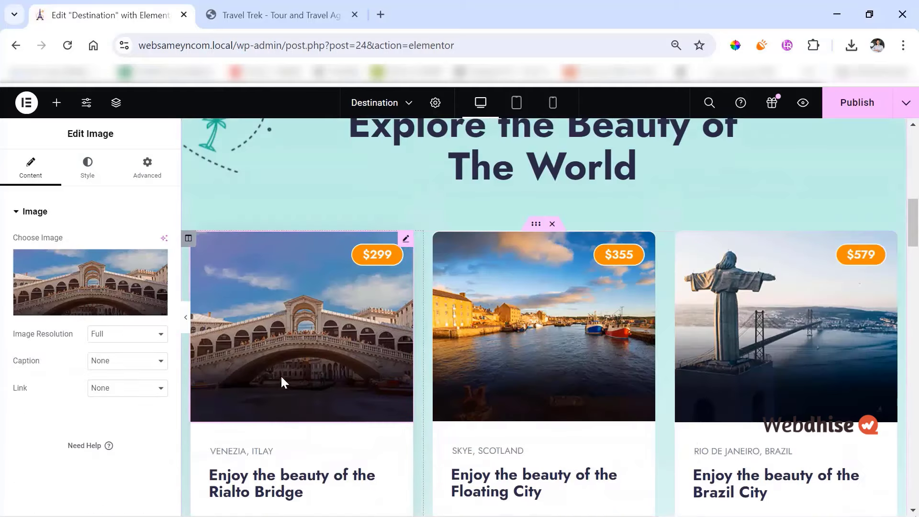
pyautogui.scroll(-4, 282, 381)
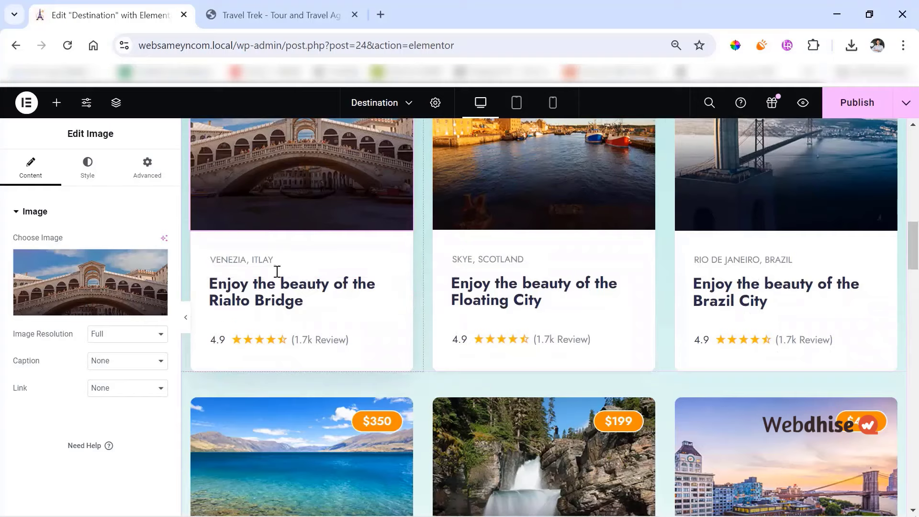
pyautogui.scroll(-15, 493, 329)
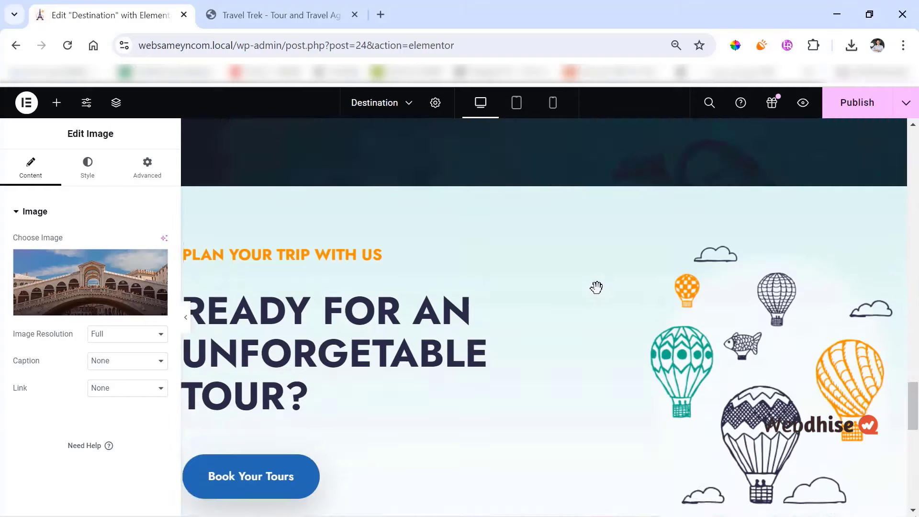
pyautogui.scroll(-10, 596, 287)
pyautogui.scroll(6, 596, 288)
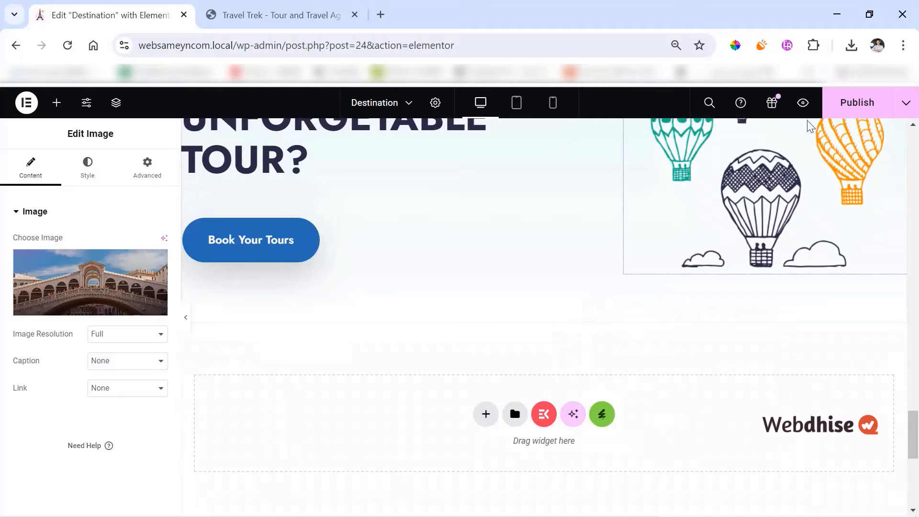
# Publish the Destination page and preview it in a new tab
pyautogui.click(861, 104)
pyautogui.scroll(10, 556, 356)
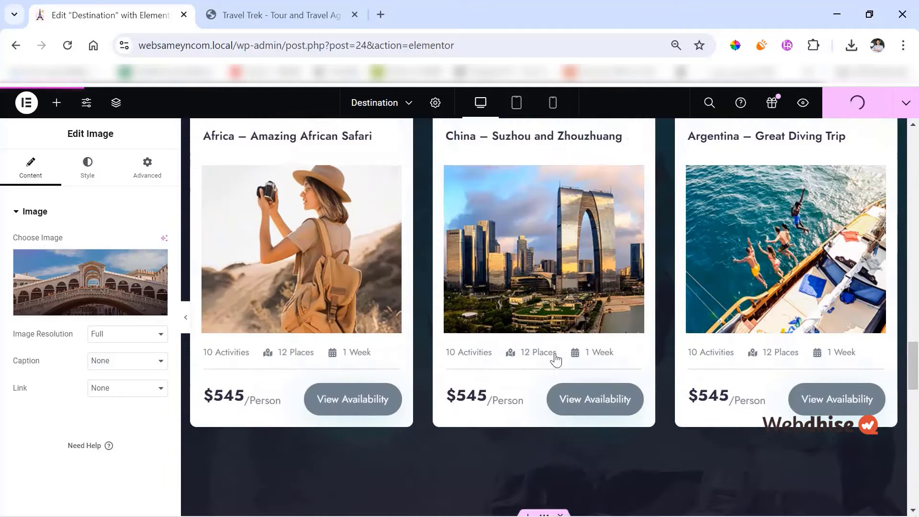
pyautogui.scroll(15, 555, 360)
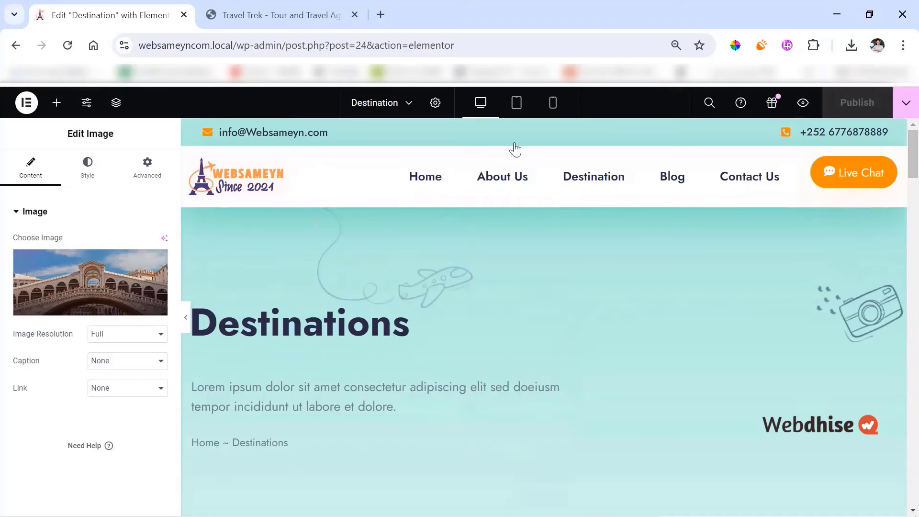
pyautogui.click(803, 103)
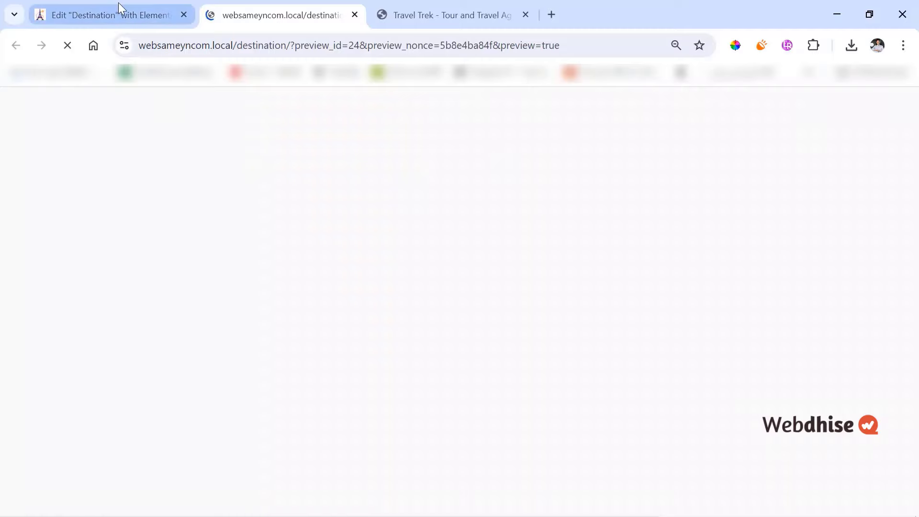
pyautogui.scroll(-5, 505, 268)
pyautogui.scroll(5, 504, 268)
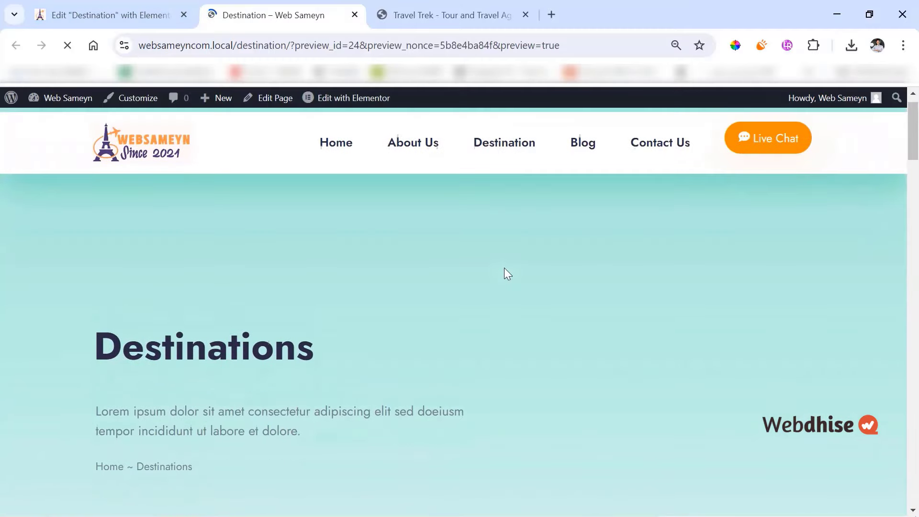
# Check the Destination page in Mobile and Tablet views, then close the editor tab
pyautogui.click(117, 16)
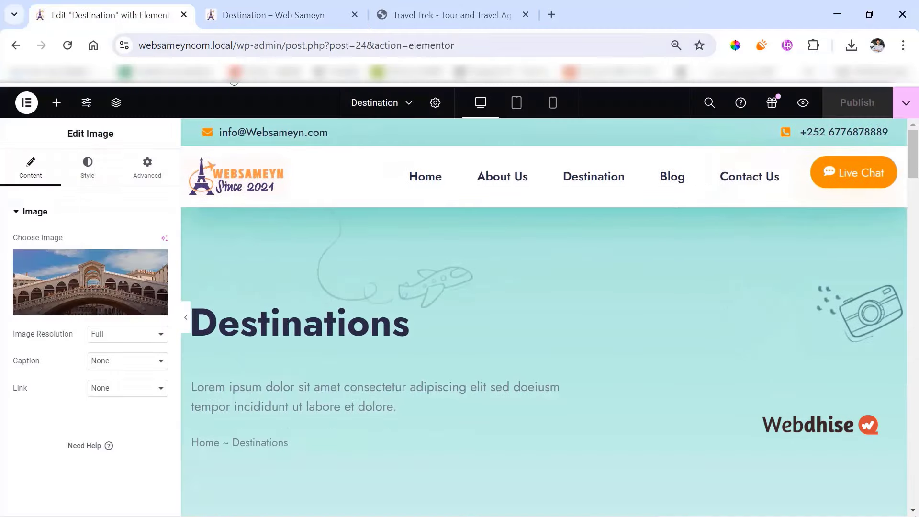
pyautogui.click(553, 103)
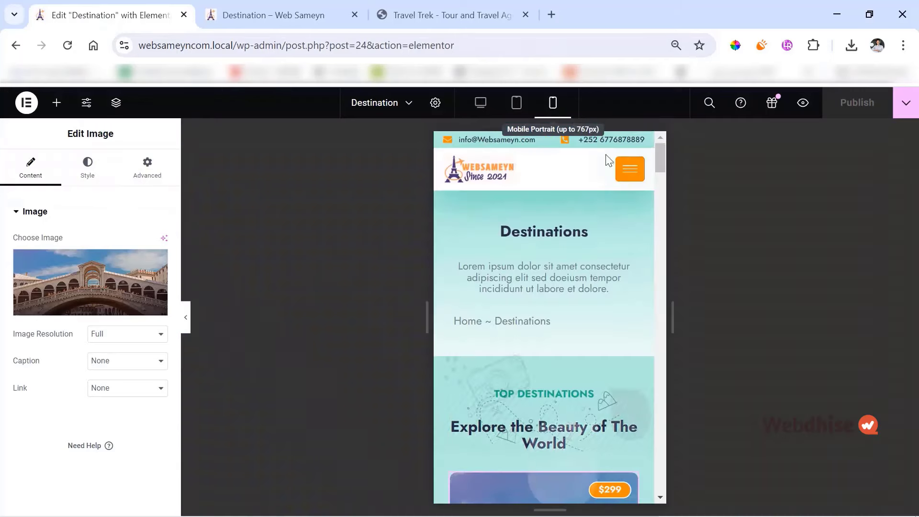
pyautogui.scroll(-6, 568, 318)
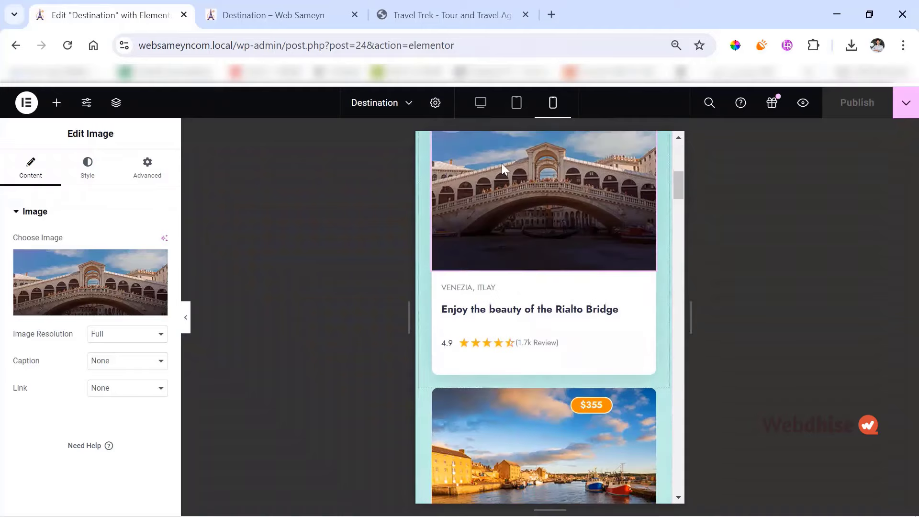
pyautogui.click(516, 102)
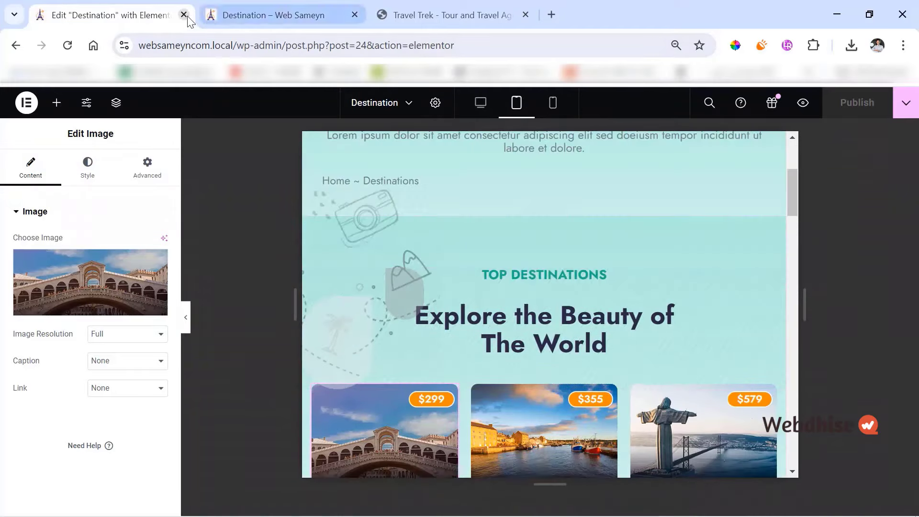
pyautogui.click(184, 15)
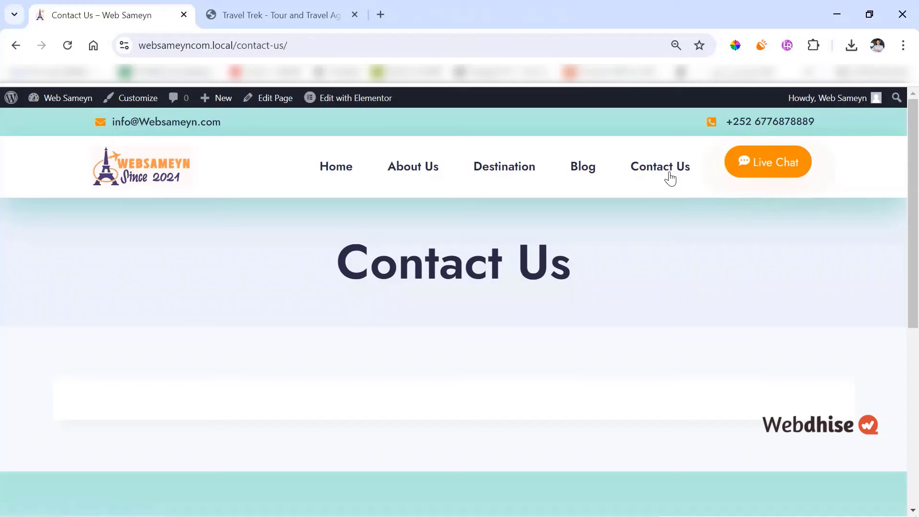
# Open the Contact Us page in Elementor and insert the Travel Trek kit's Contact template
pyautogui.click(268, 105)
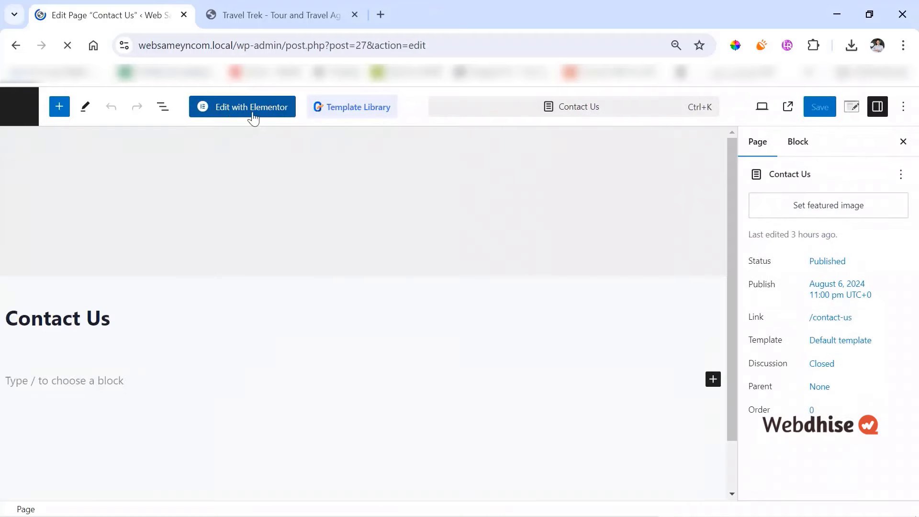
pyautogui.click(252, 116)
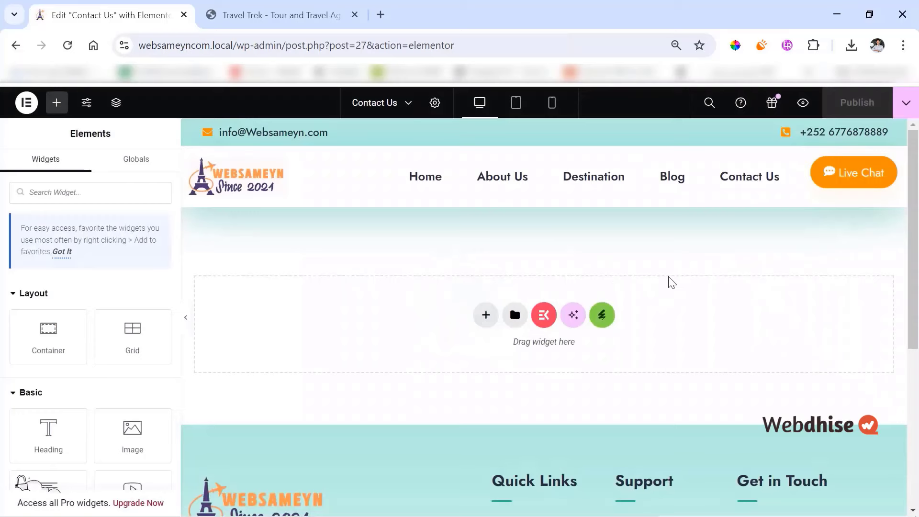
pyautogui.click(603, 318)
pyautogui.scroll(-1, 167, 433)
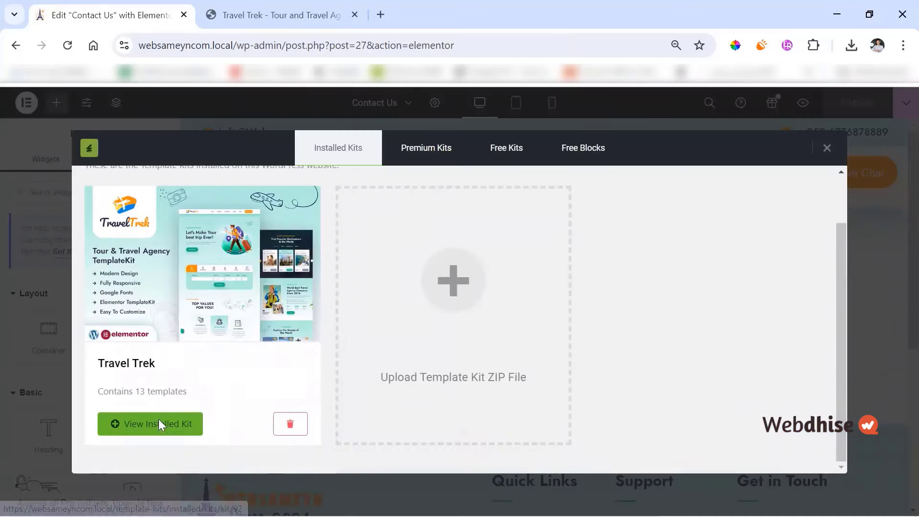
pyautogui.click(159, 425)
pyautogui.scroll(-12, 478, 307)
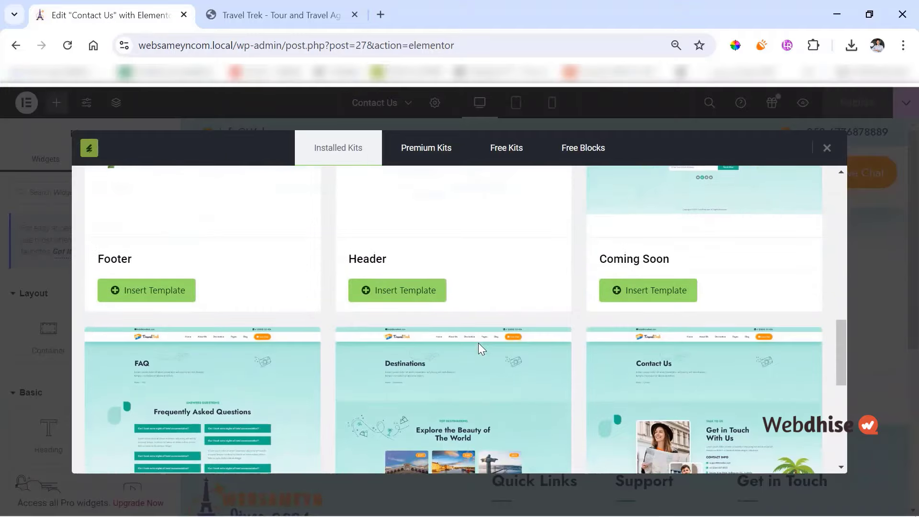
pyautogui.scroll(-6, 478, 343)
pyautogui.scroll(4, 496, 342)
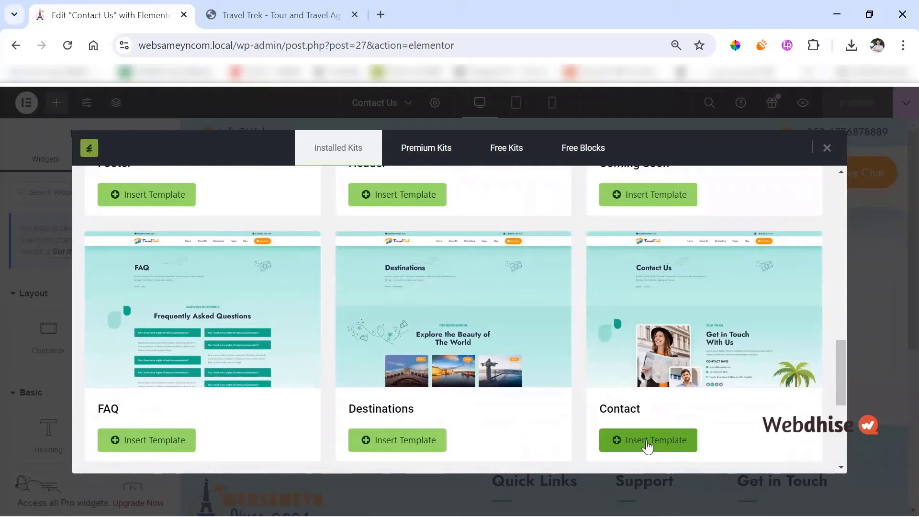
pyautogui.click(647, 445)
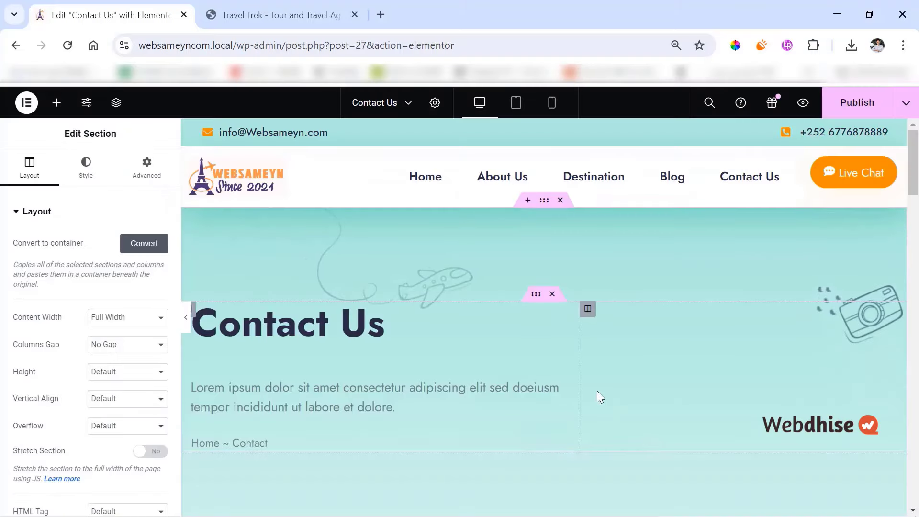
# Review the Get in Touch, contact info, 'Any Question?' and map sections of the Contact layout
pyautogui.scroll(-5, 427, 389)
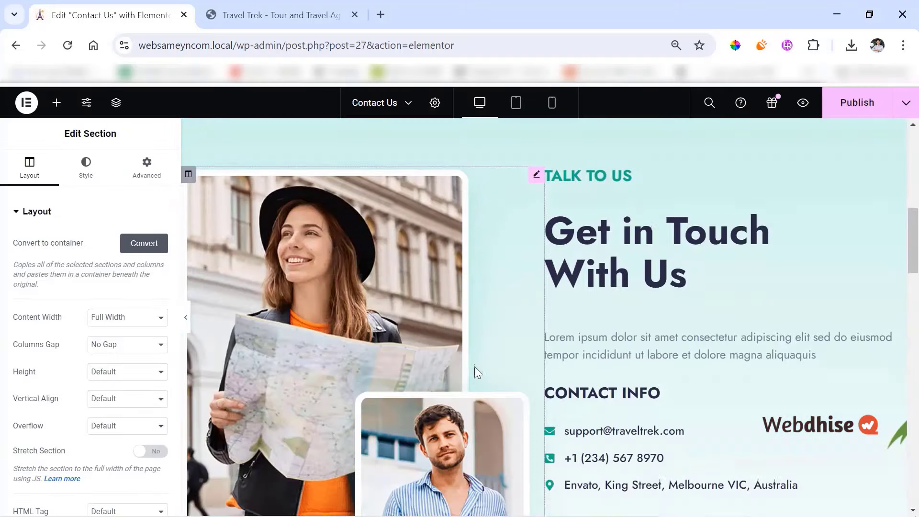
pyautogui.scroll(-4, 499, 377)
pyautogui.scroll(-10, 510, 379)
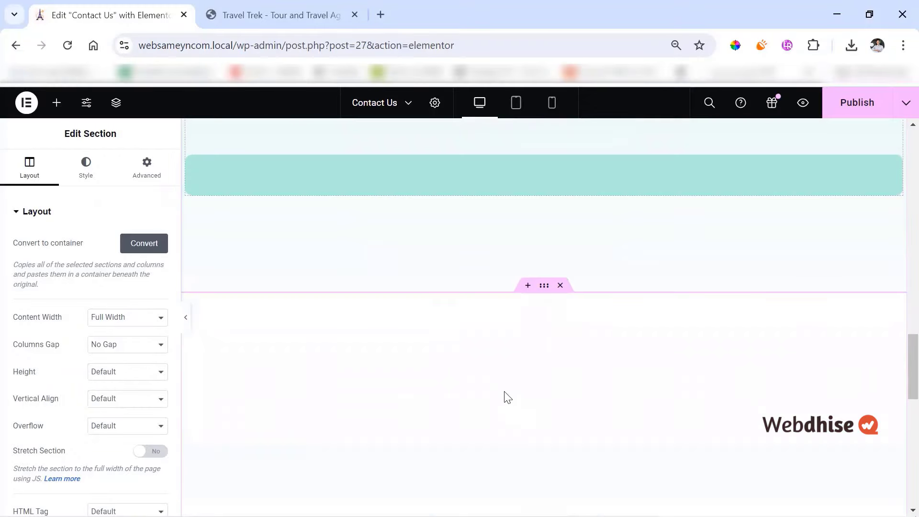
pyautogui.scroll(4, 507, 388)
pyautogui.scroll(-7, 508, 392)
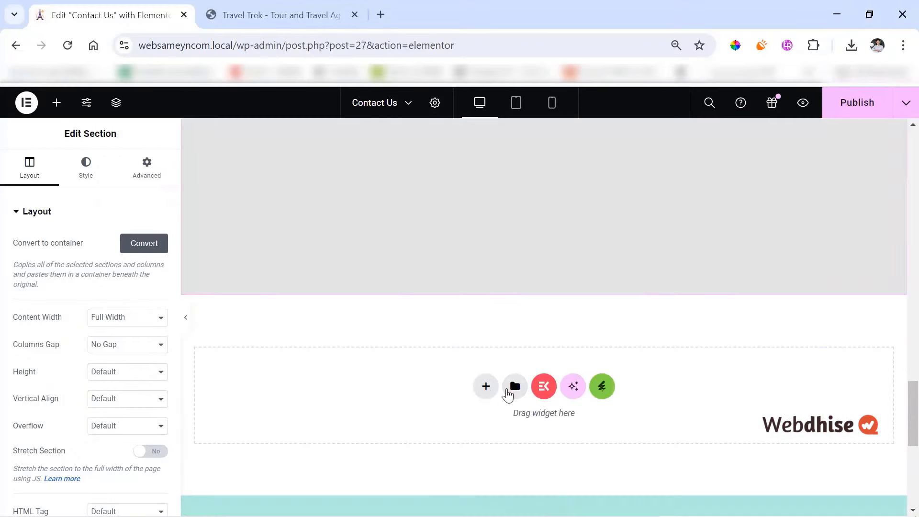
pyautogui.scroll(5, 510, 393)
pyautogui.scroll(6, 506, 390)
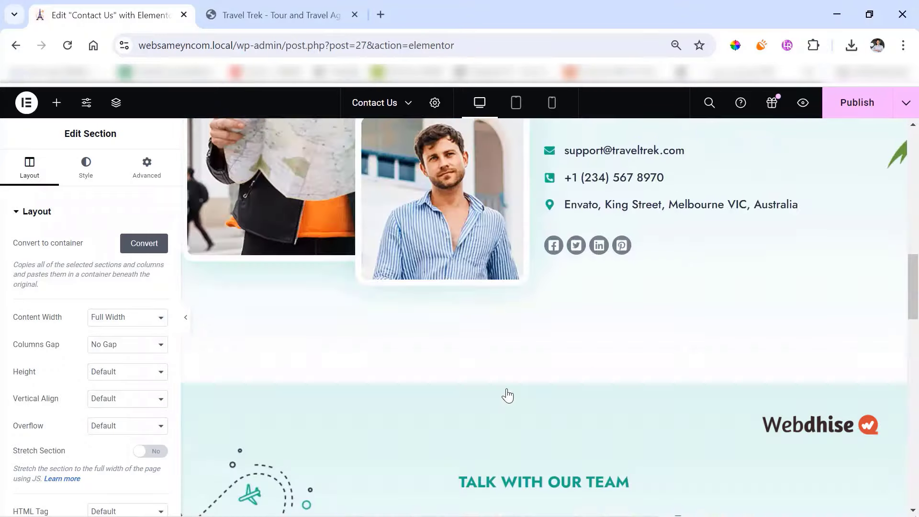
pyautogui.scroll(-4, 622, 330)
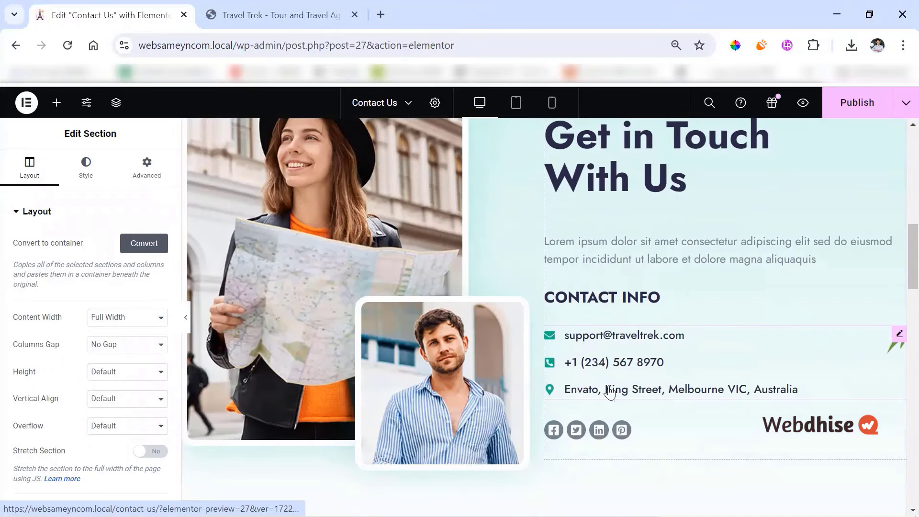
pyautogui.scroll(-8, 611, 392)
pyautogui.scroll(4, 612, 391)
pyautogui.scroll(-10, 614, 392)
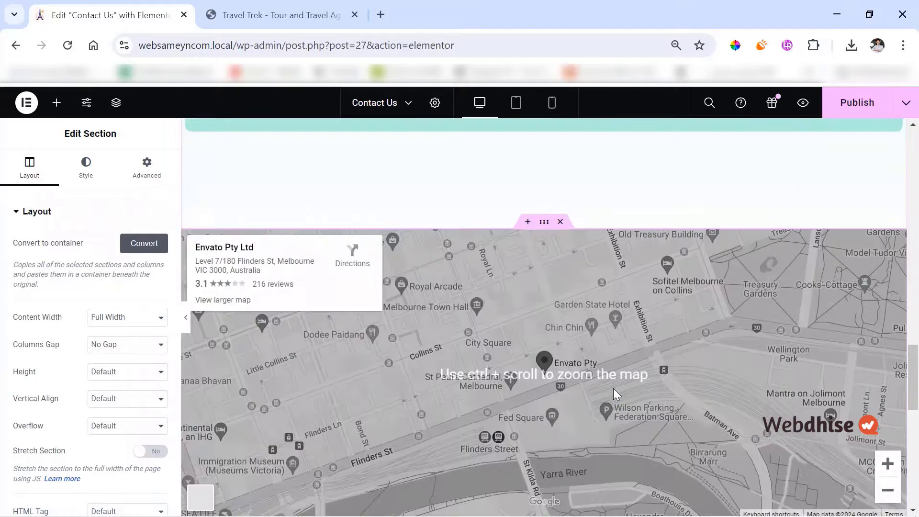
pyautogui.scroll(10, 614, 389)
pyautogui.scroll(-4, 661, 306)
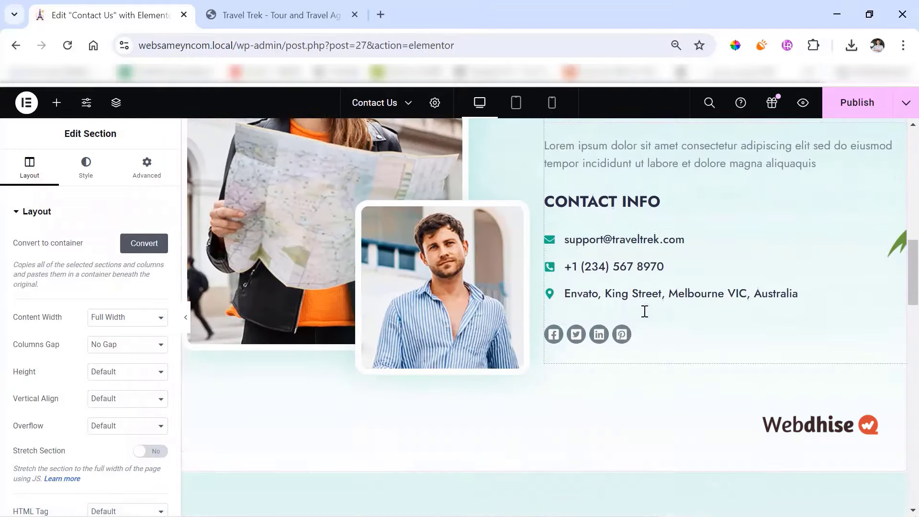
pyautogui.scroll(-6, 645, 311)
pyautogui.scroll(-2, 638, 318)
pyautogui.scroll(2, 478, 279)
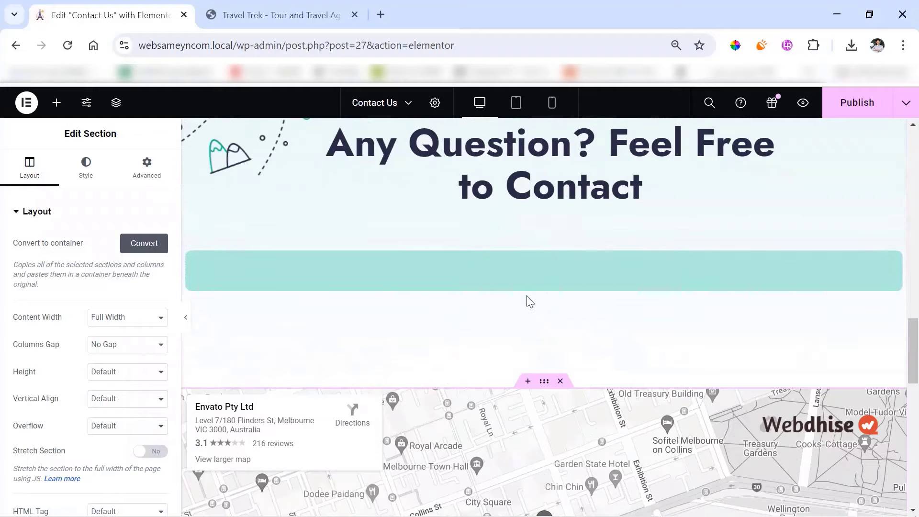
pyautogui.scroll(15, 530, 301)
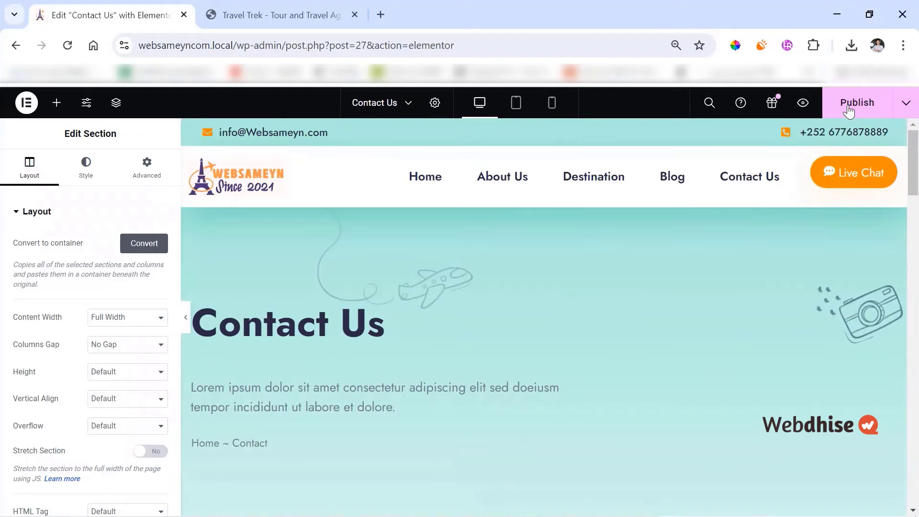
# Preview the Contact Us page, then search the plugin directory for 'wp form'
pyautogui.click(803, 102)
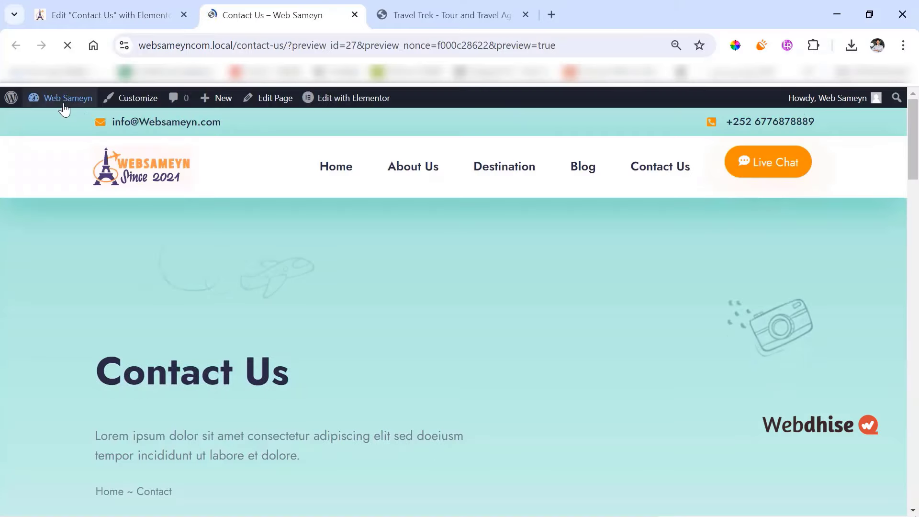
pyautogui.click(67, 99)
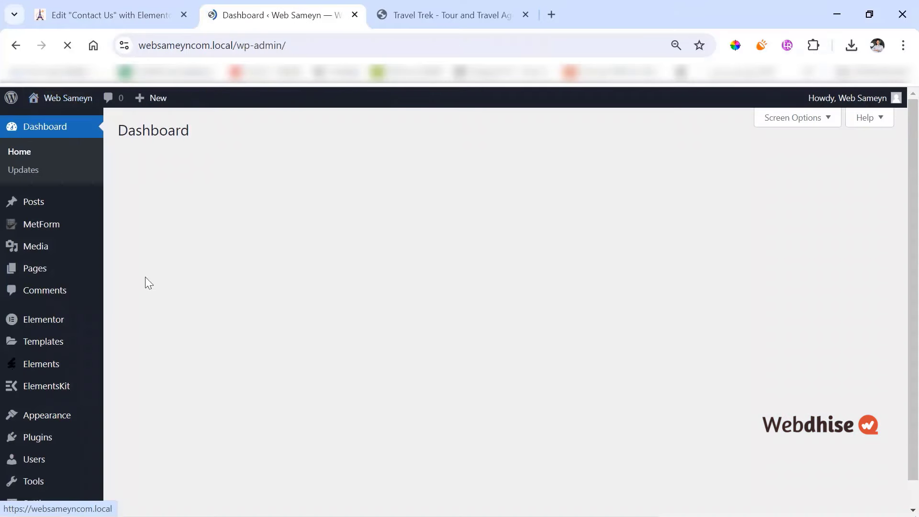
pyautogui.moveTo(58, 416)
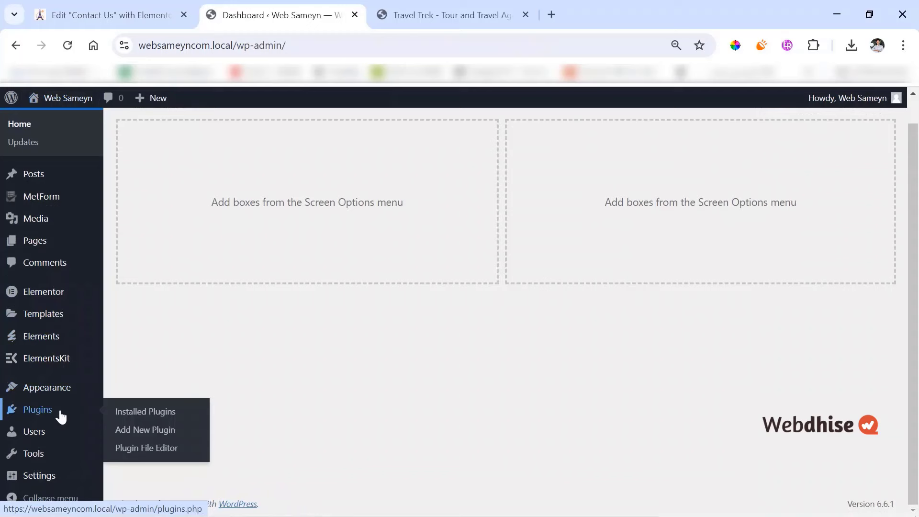
pyautogui.click(161, 429)
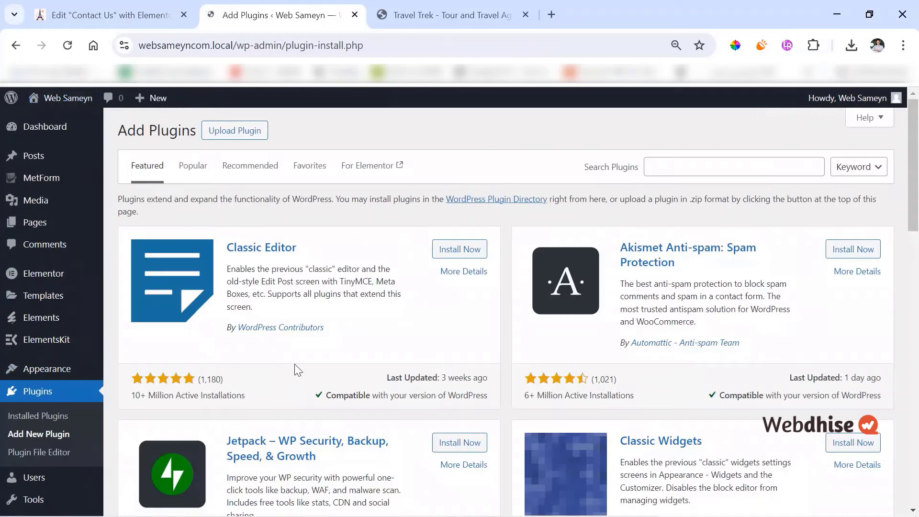
pyautogui.click(662, 168)
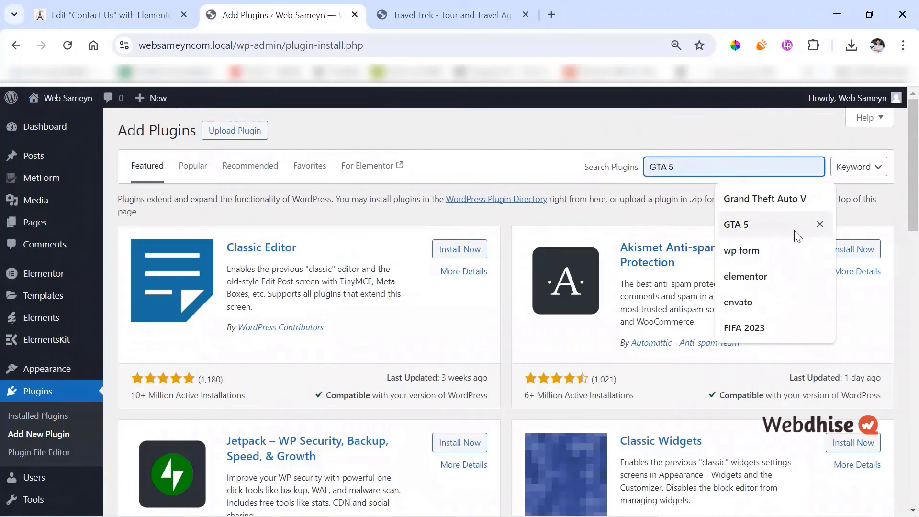
pyautogui.click(743, 250)
pyautogui.moveTo(692, 173); pyautogui.dragTo(659, 176)
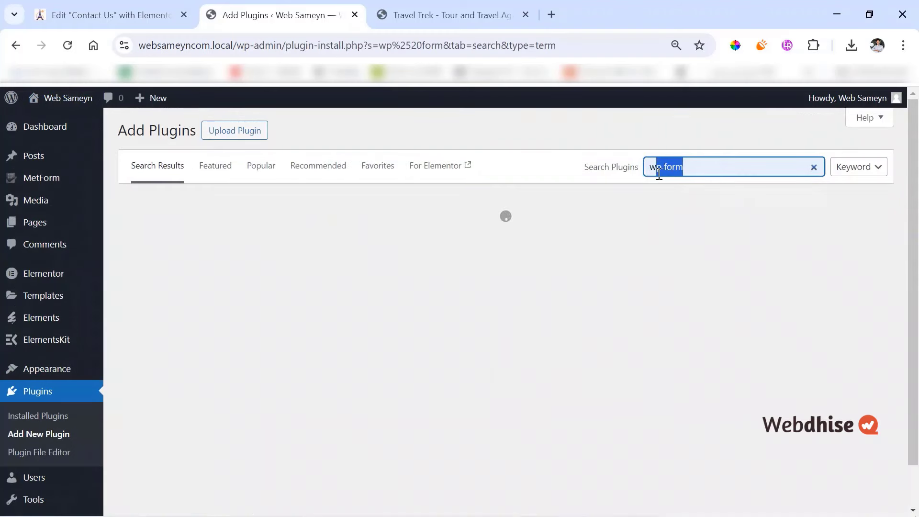
pyautogui.click(627, 147)
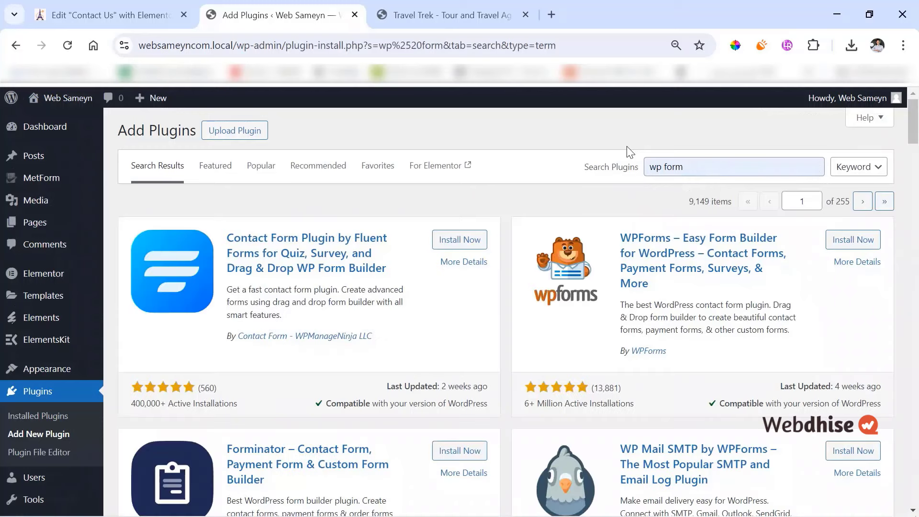
# Install and activate the WPForms plugin
pyautogui.click(852, 244)
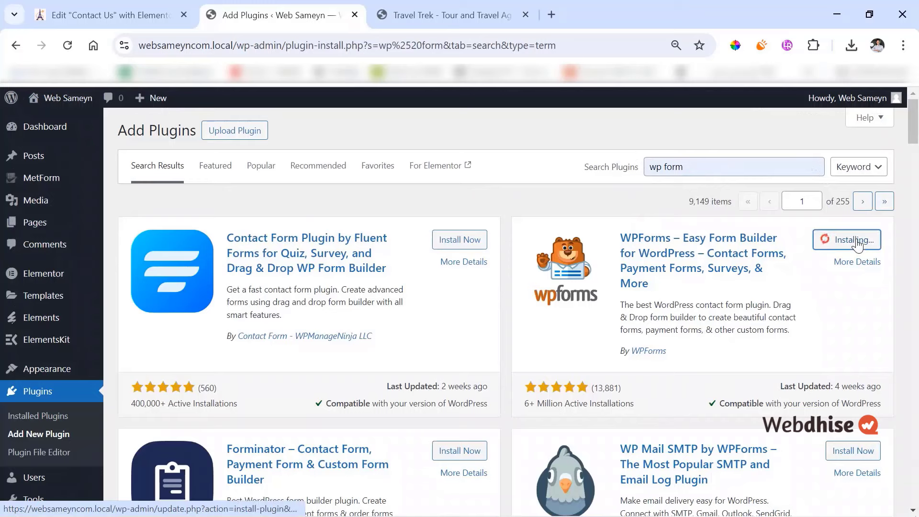
pyautogui.click(184, 15)
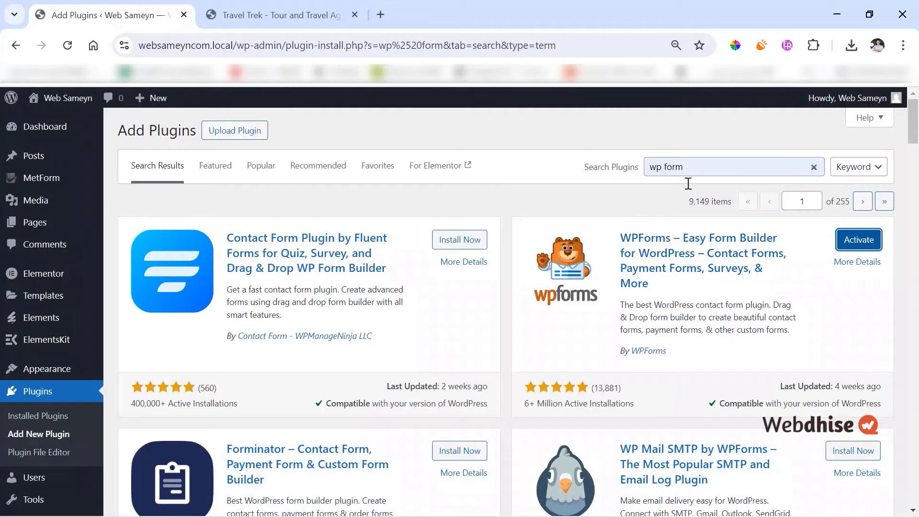
pyautogui.click(872, 244)
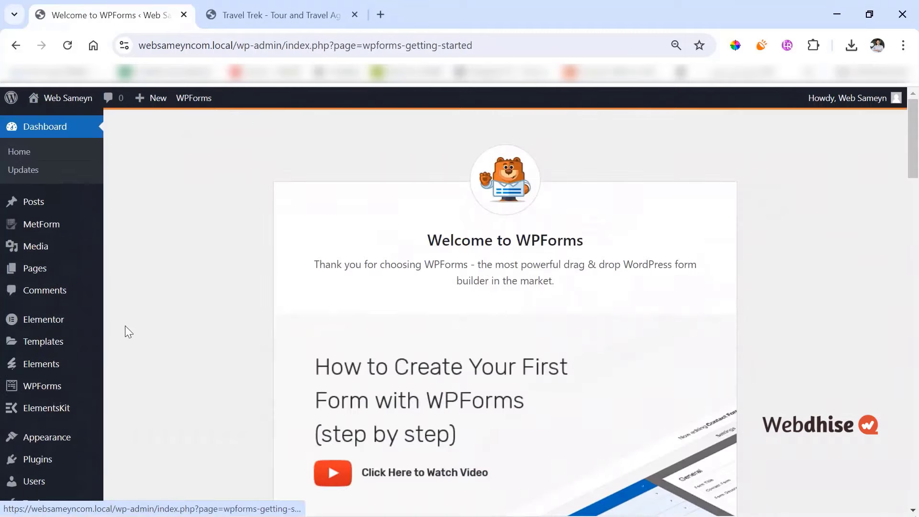
# Start creating a new WPForms form
pyautogui.scroll(-4, 156, 324)
pyautogui.scroll(4, 156, 327)
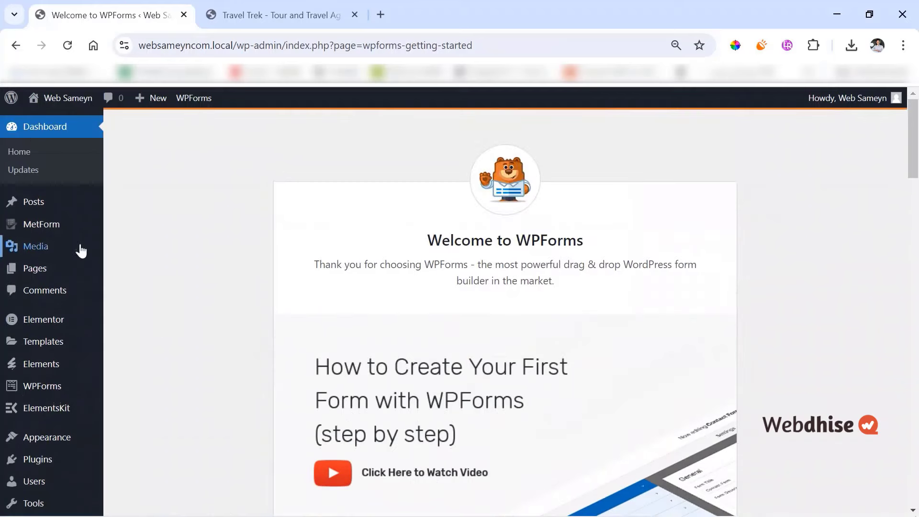
pyautogui.scroll(-5, 192, 310)
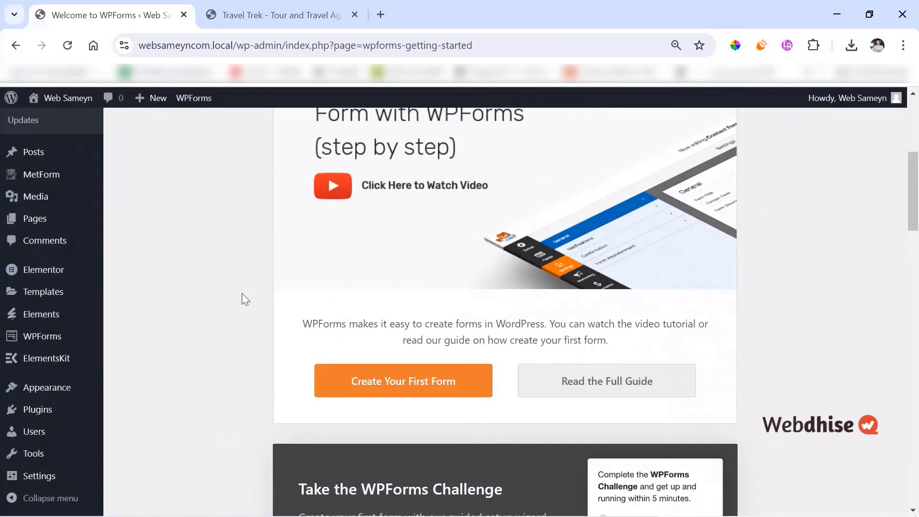
pyautogui.moveTo(36, 341)
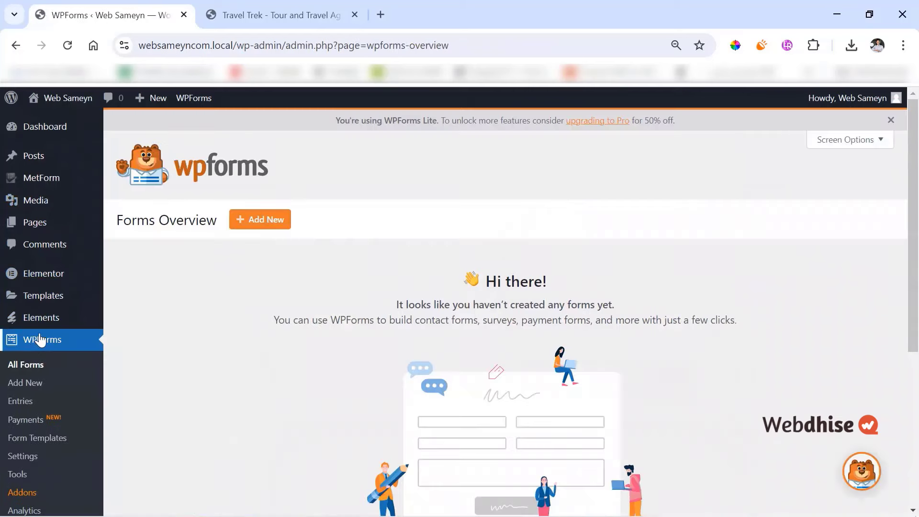
pyautogui.scroll(-5, 371, 258)
pyautogui.scroll(5, 383, 270)
pyautogui.scroll(-5, 387, 277)
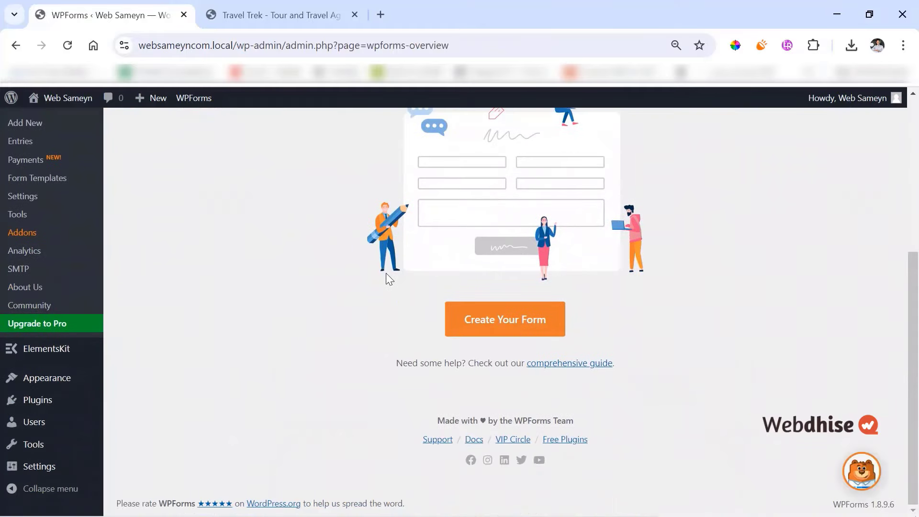
pyautogui.click(506, 325)
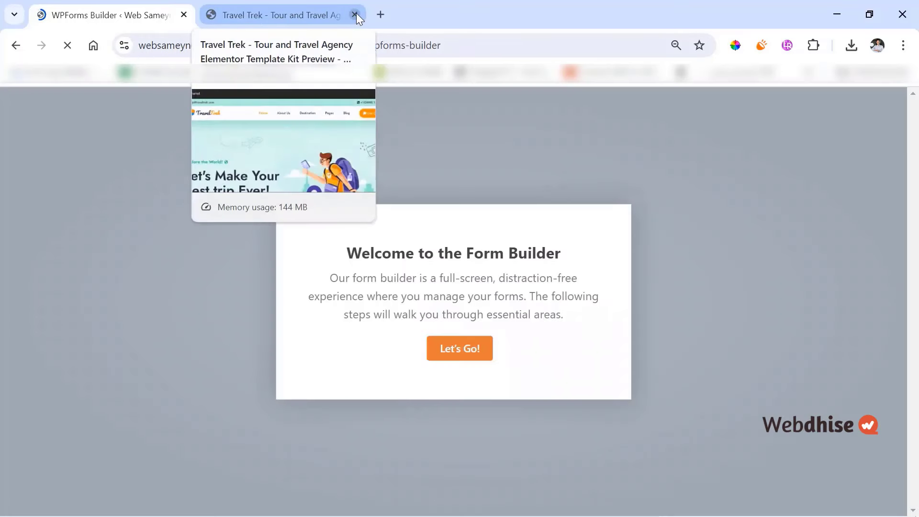
# Choose the Simple Contact Form template for the new form
pyautogui.click(355, 15)
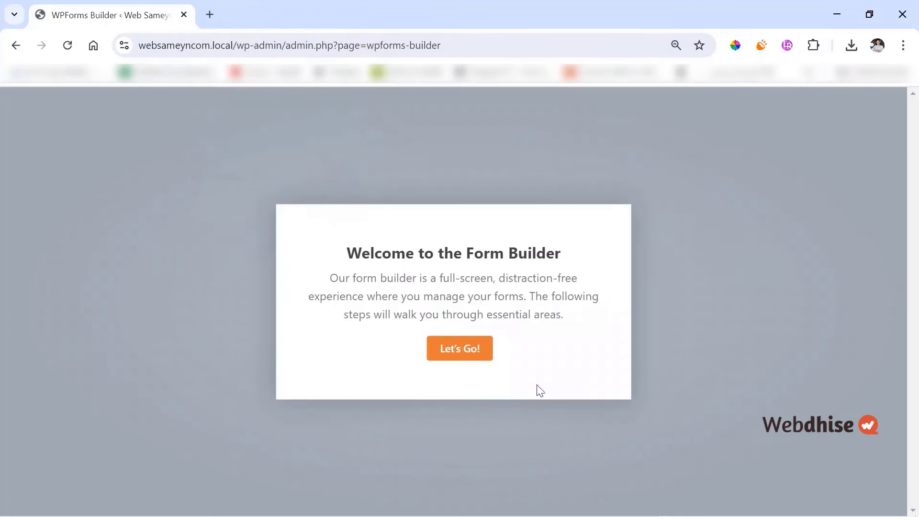
pyautogui.click(468, 355)
pyautogui.scroll(-2, 470, 355)
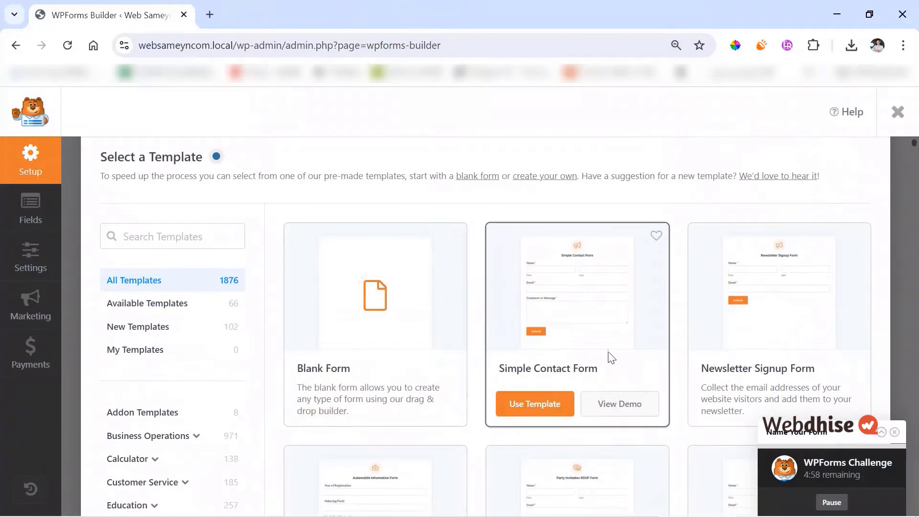
pyautogui.scroll(-4, 608, 358)
pyautogui.scroll(4, 608, 358)
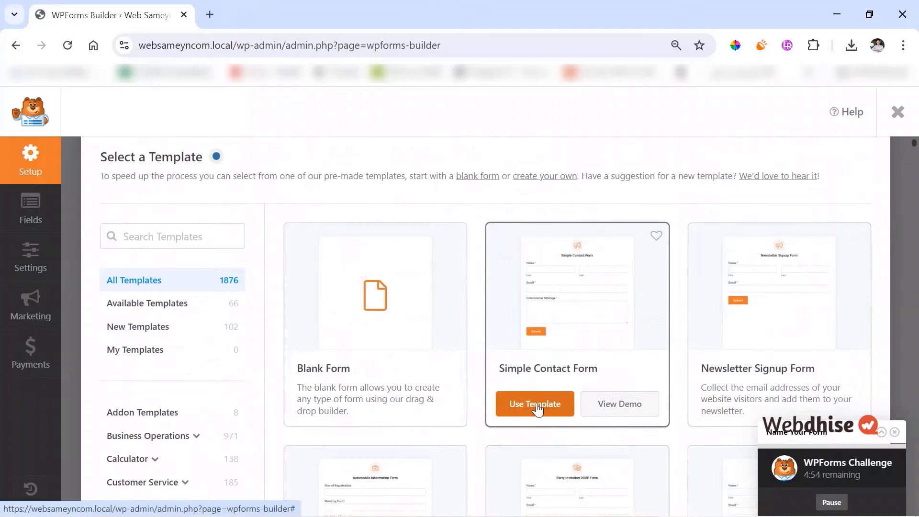
pyautogui.click(536, 405)
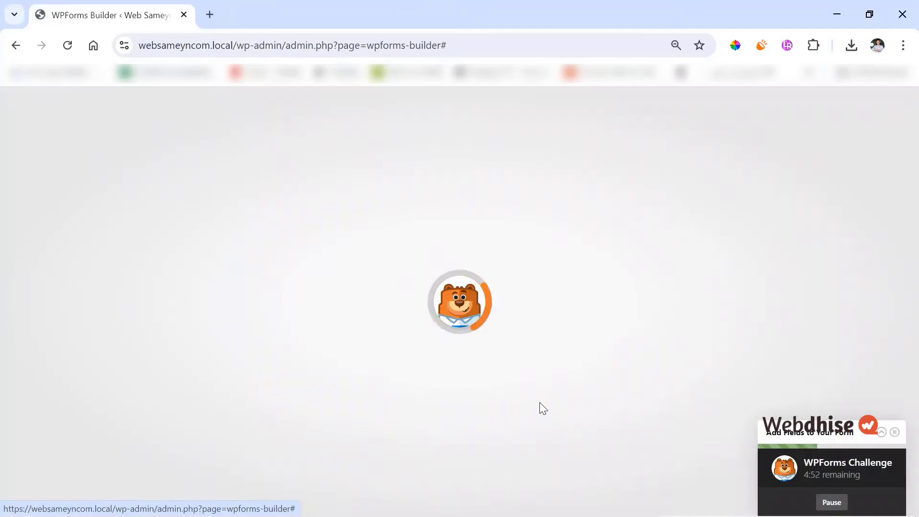
# Set the Name field's Format to Simple
pyautogui.click(895, 432)
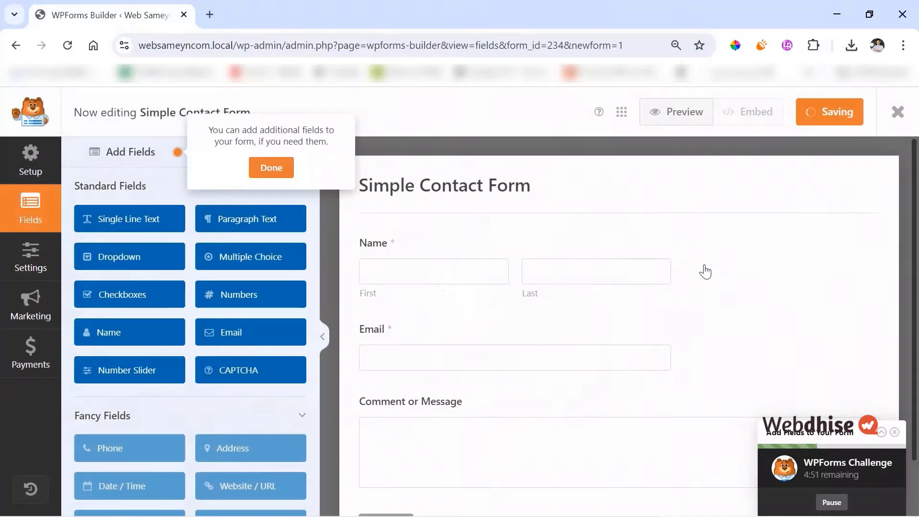
pyautogui.click(501, 272)
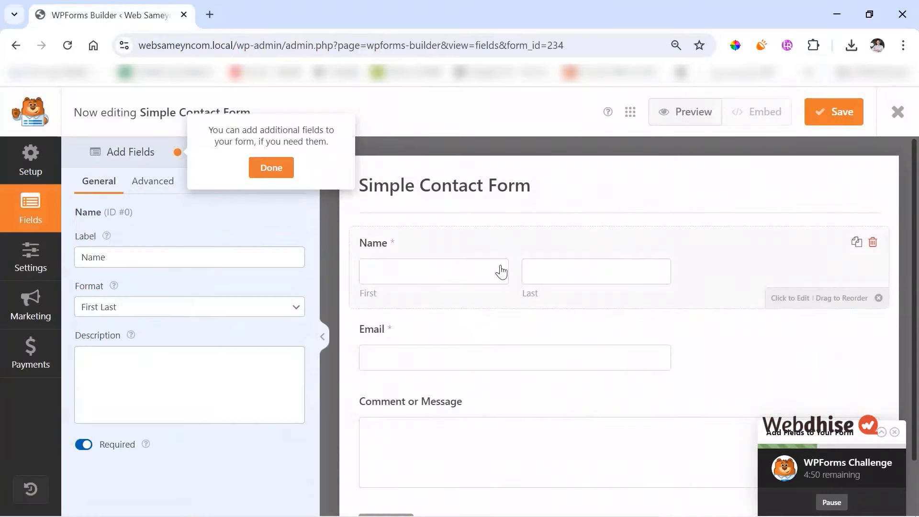
pyautogui.click(198, 312)
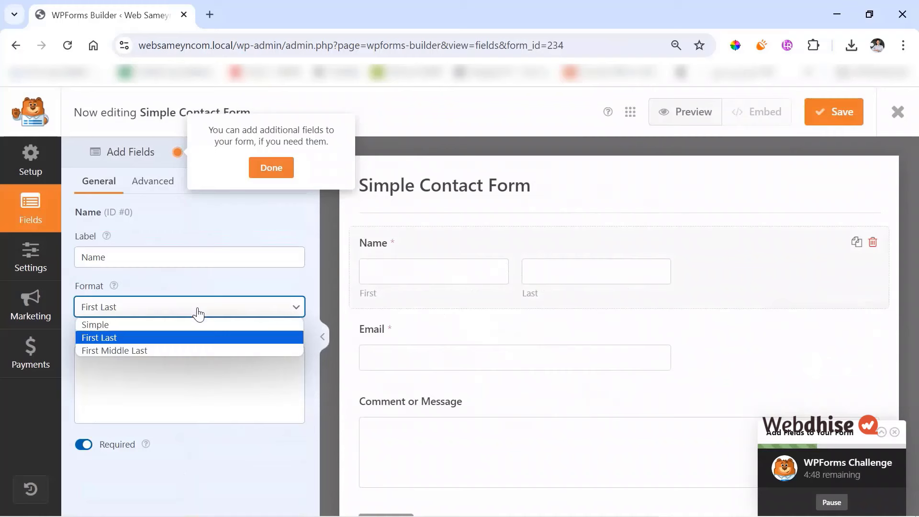
pyautogui.click(169, 327)
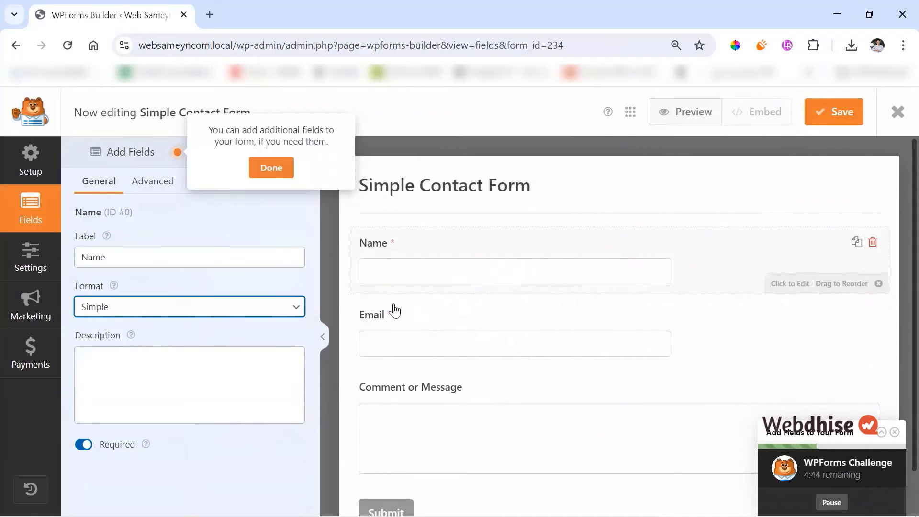
pyautogui.click(150, 368)
pyautogui.click(117, 263)
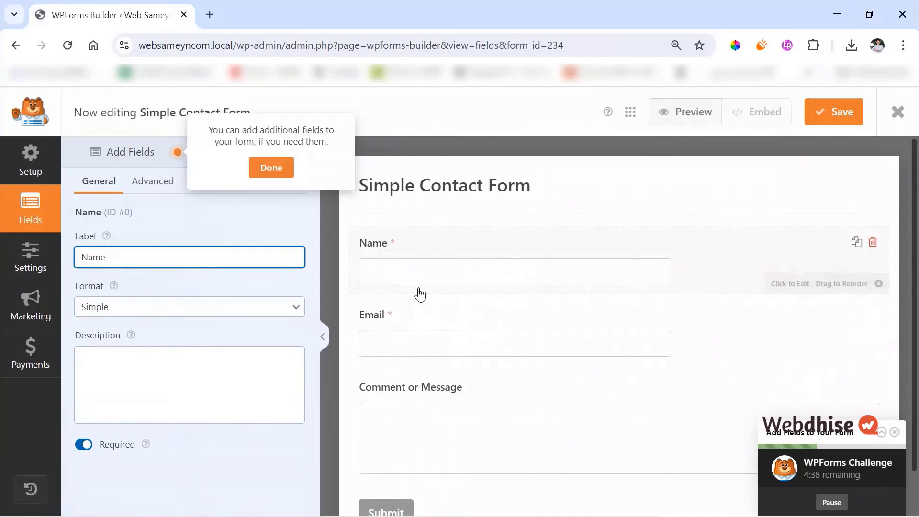
# Inspect the Email and Comment or Message fields, keeping Name at the top
pyautogui.click(418, 347)
pyautogui.scroll(-1, 478, 395)
pyautogui.click(478, 396)
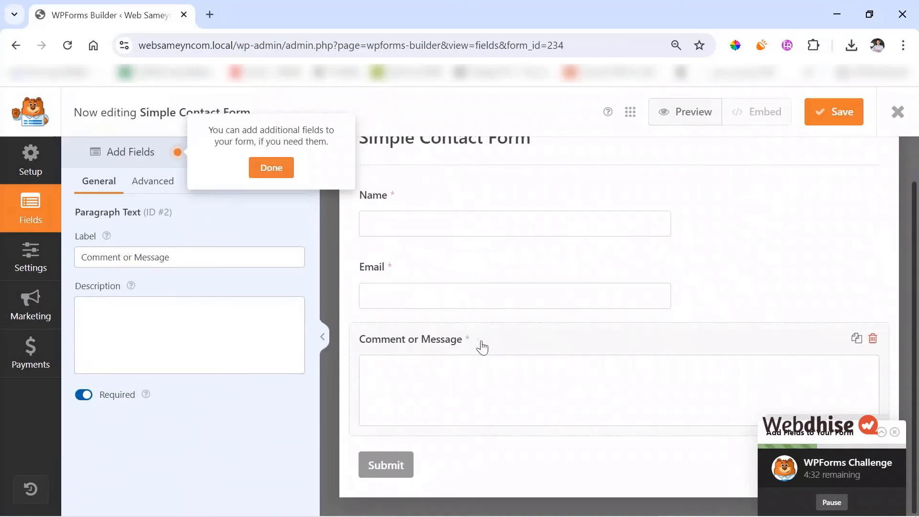
pyautogui.moveTo(482, 347); pyautogui.dragTo(431, 259)
pyautogui.moveTo(428, 312); pyautogui.dragTo(420, 245)
pyautogui.click(261, 174)
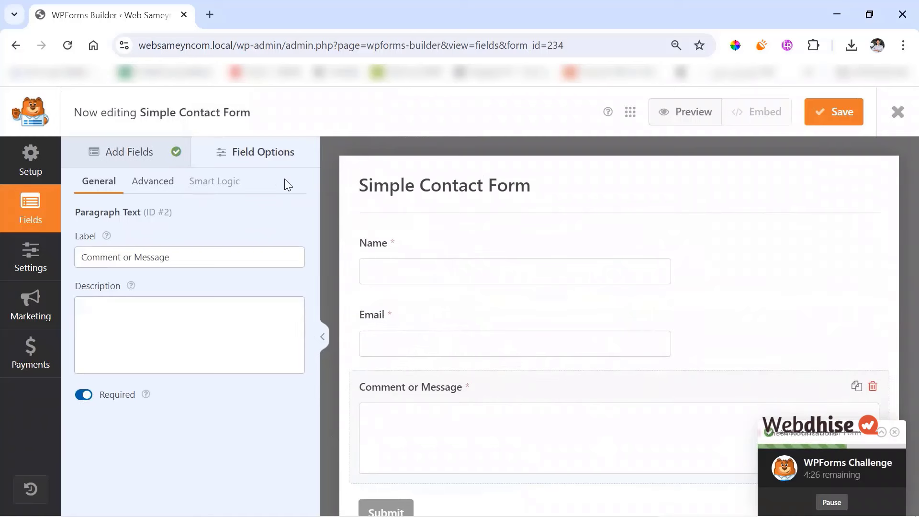
# Select the Name field's label text for editing
pyautogui.click(398, 276)
pyautogui.click(124, 260)
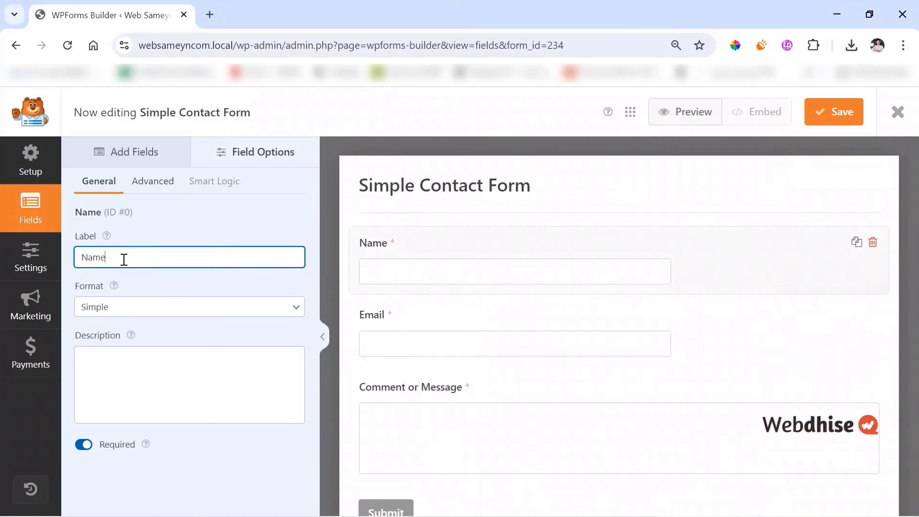
pyautogui.doubleClick(124, 258)
pyautogui.click(123, 257)
# Give the Name and Email fields the placeholders 'Name' and 'Email'
pyautogui.click(153, 183)
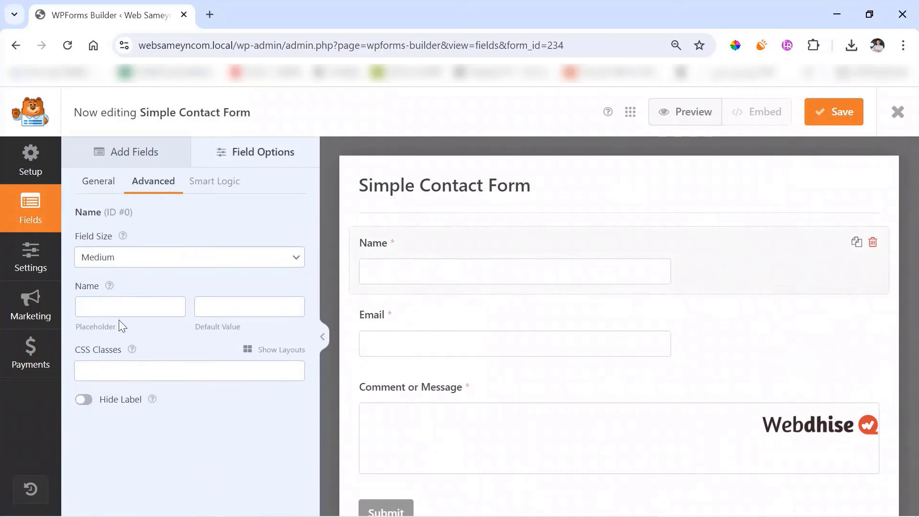
pyautogui.click(107, 309)
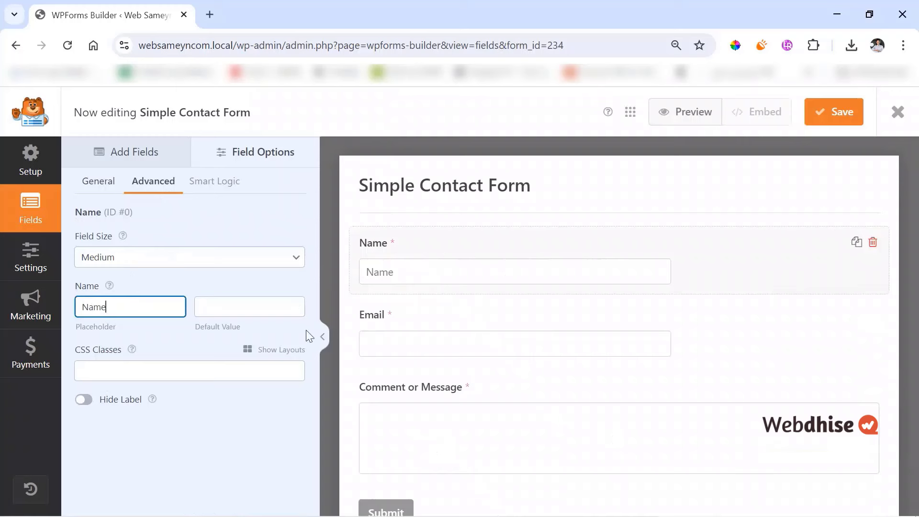
pyautogui.click(380, 345)
pyautogui.click(149, 181)
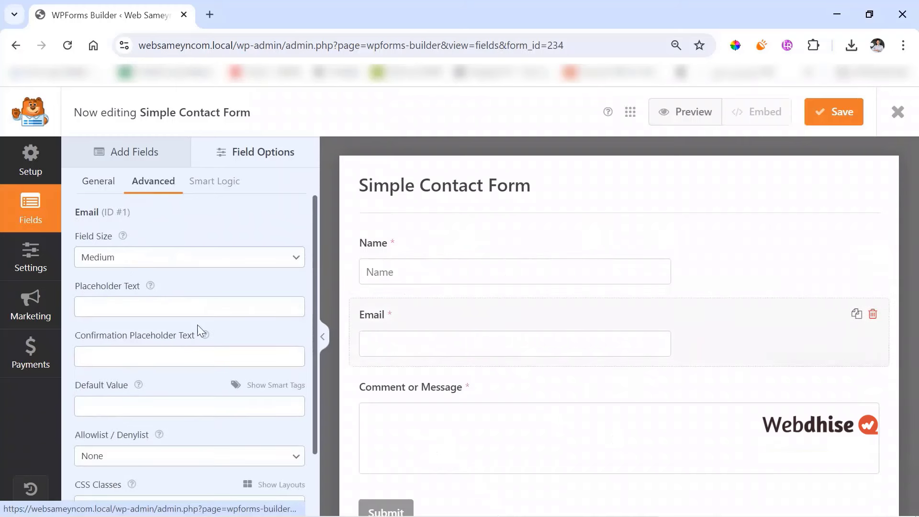
pyautogui.click(113, 302)
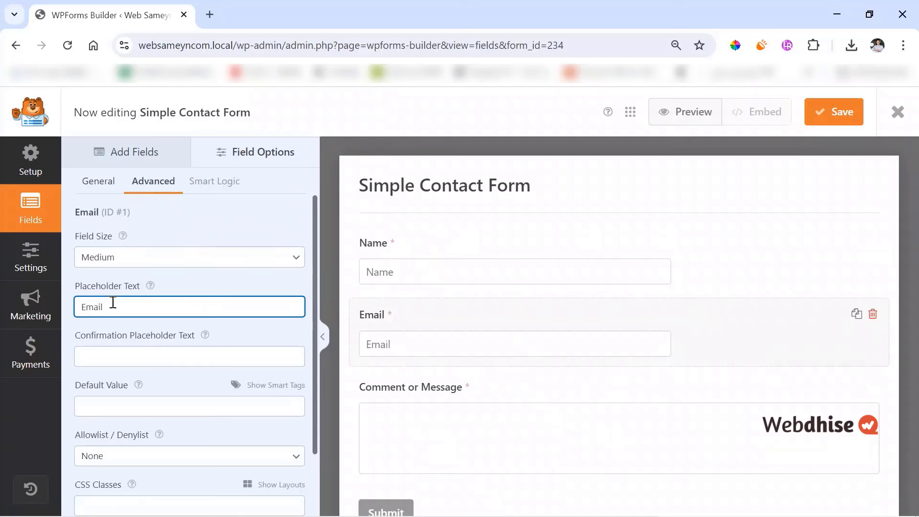
# Toggle Enable Email Confirmation on and back off for the Email field
pyautogui.click(99, 185)
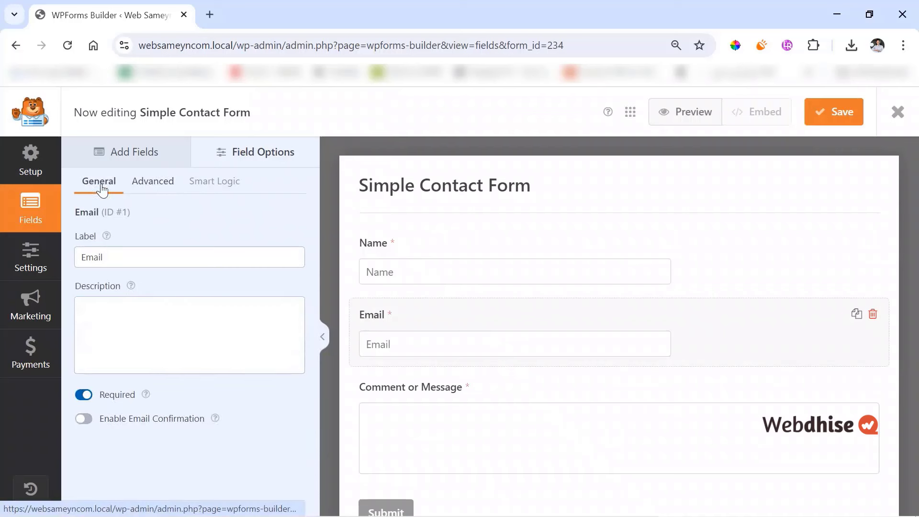
pyautogui.click(85, 421)
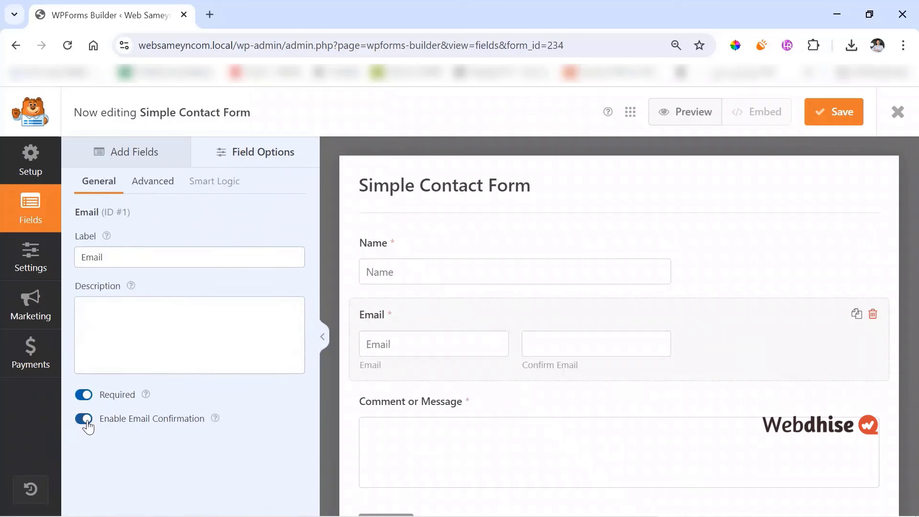
pyautogui.click(85, 420)
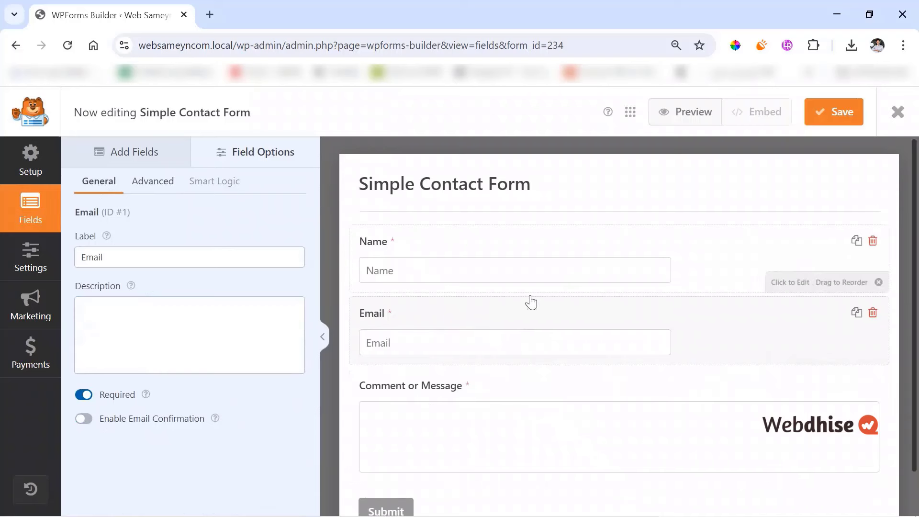
pyautogui.scroll(-1, 507, 305)
pyautogui.scroll(1, 505, 305)
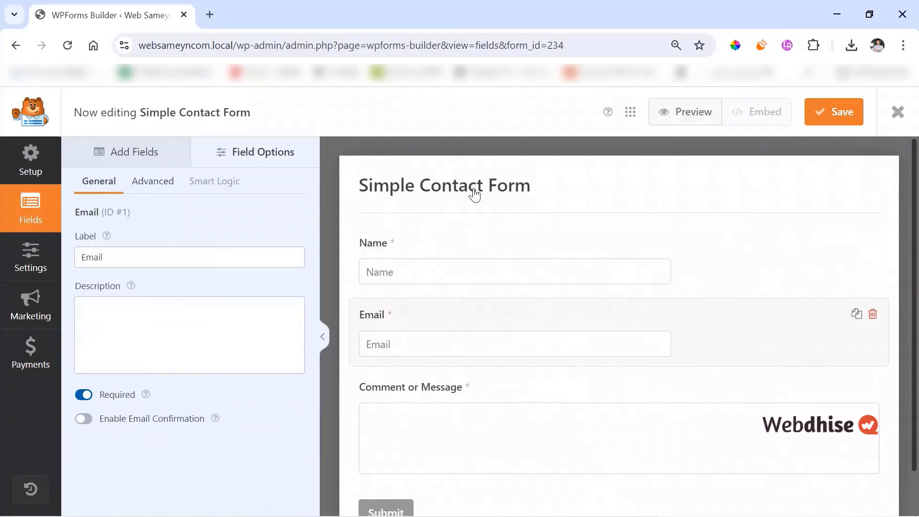
# Open the form's Notifications settings and select the recipient address value
pyautogui.click(20, 259)
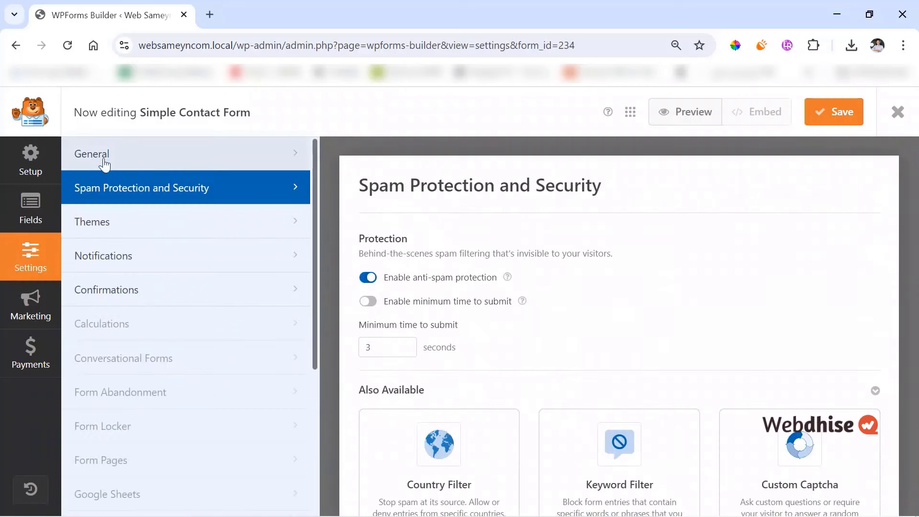
pyautogui.click(127, 264)
pyautogui.scroll(-2, 363, 316)
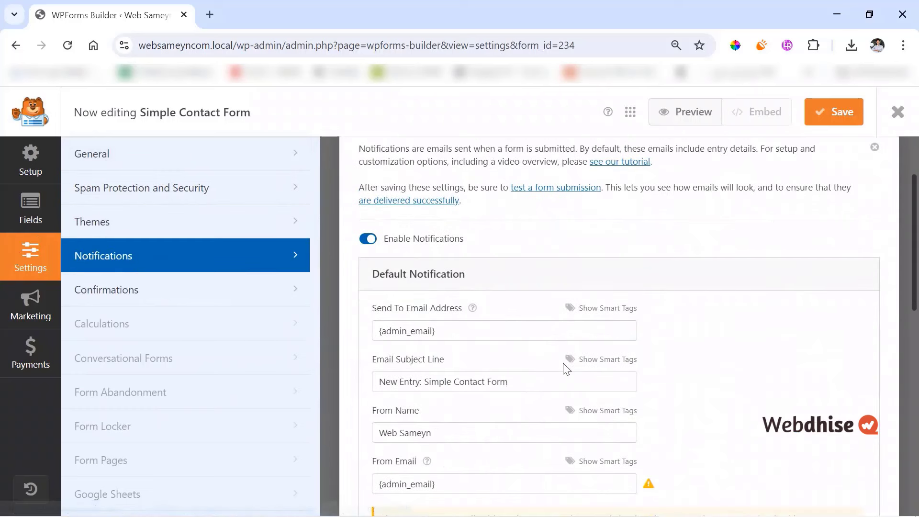
pyautogui.moveTo(464, 330); pyautogui.dragTo(366, 335)
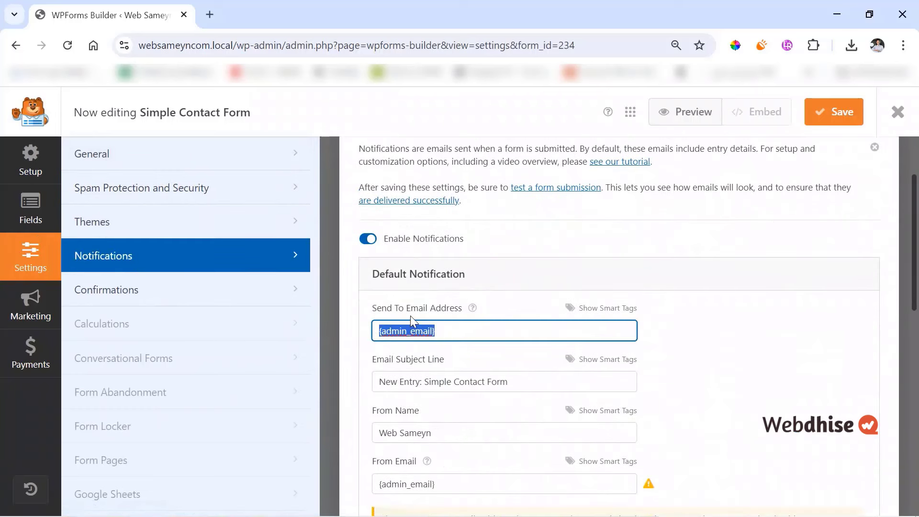
pyautogui.click(498, 324)
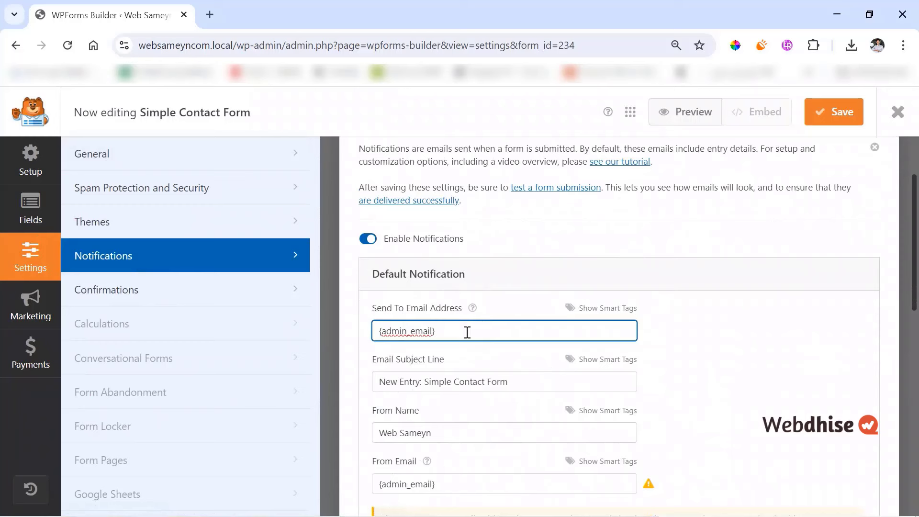
pyautogui.moveTo(468, 331); pyautogui.dragTo(372, 332)
pyautogui.click(388, 330)
pyautogui.moveTo(440, 331); pyautogui.dragTo(386, 334)
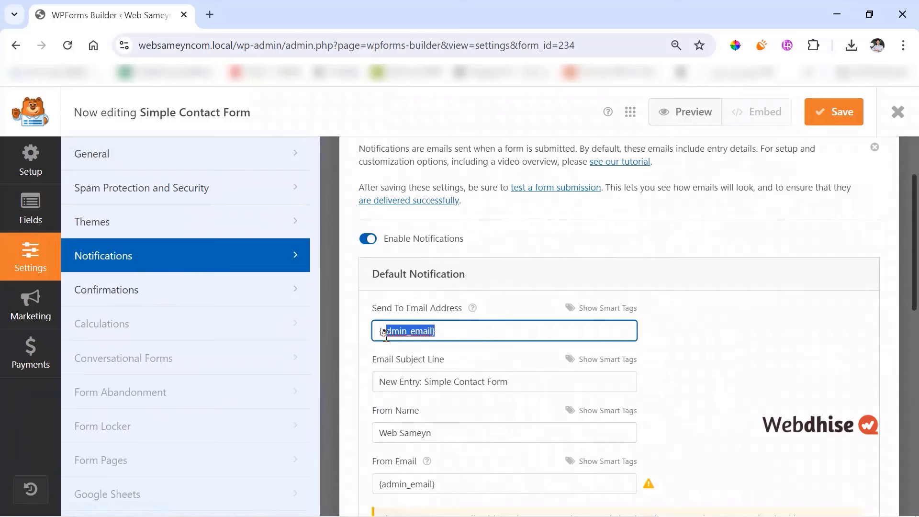
pyautogui.moveTo(448, 333); pyautogui.dragTo(374, 336)
pyautogui.click(384, 334)
pyautogui.click(392, 332)
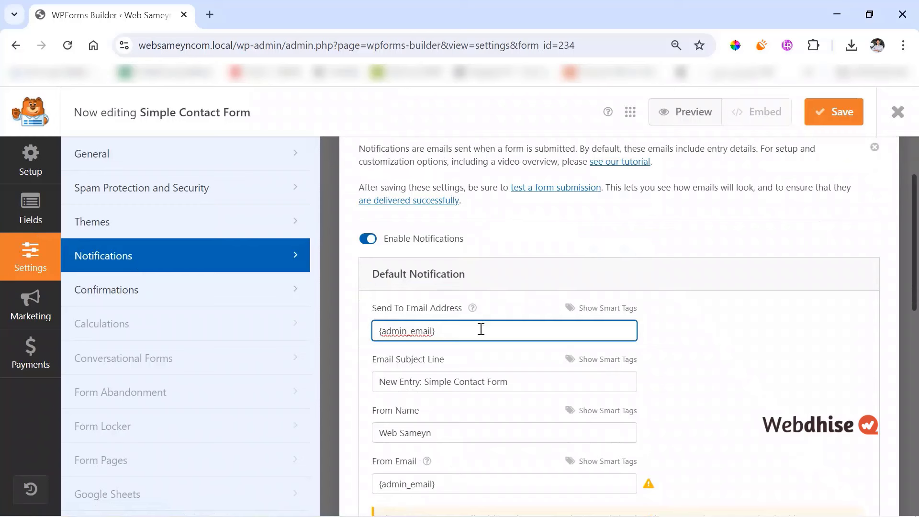
pyautogui.moveTo(434, 333); pyautogui.dragTo(374, 335)
pyautogui.click(429, 334)
# Replace the Email Subject Line with 'NEW MESSAGE FROM MY WEBSITE'
pyautogui.moveTo(534, 379); pyautogui.dragTo(383, 383)
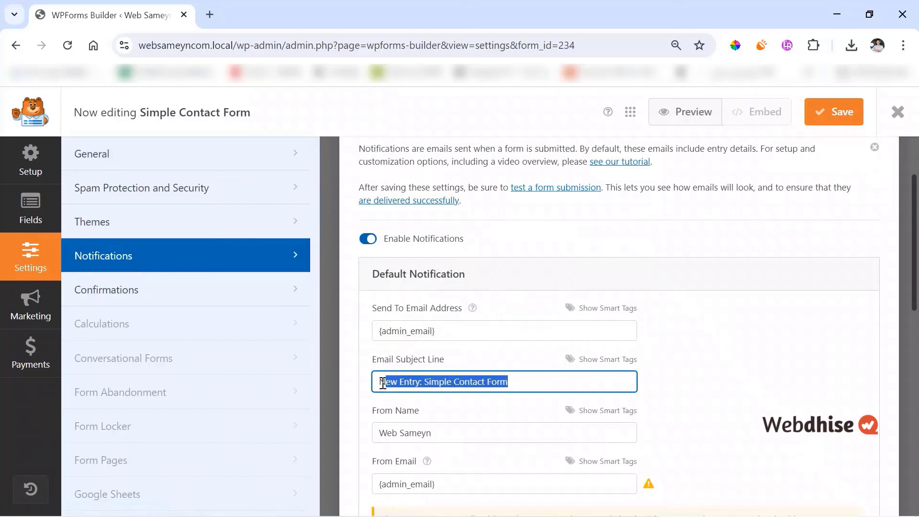
pyautogui.click(391, 371)
pyautogui.moveTo(529, 384); pyautogui.dragTo(374, 385)
pyautogui.click(390, 384)
pyautogui.moveTo(525, 385); pyautogui.dragTo(380, 383)
pyautogui.click(424, 383)
pyautogui.write('NEW MESSAGE FROM MY WEBSITE')
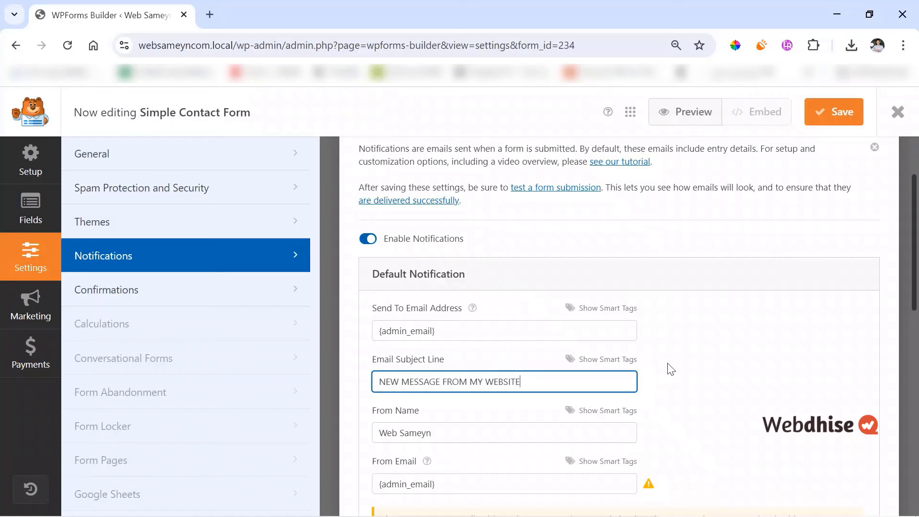
pyautogui.click(763, 383)
# Save the form and return to the Forms Overview
pyautogui.scroll(-5, 632, 411)
pyautogui.scroll(5, 667, 380)
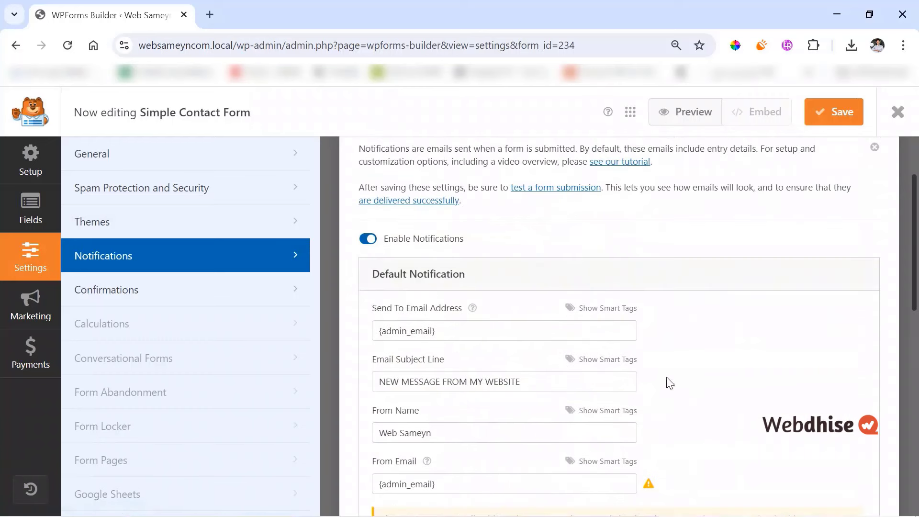
pyautogui.click(835, 119)
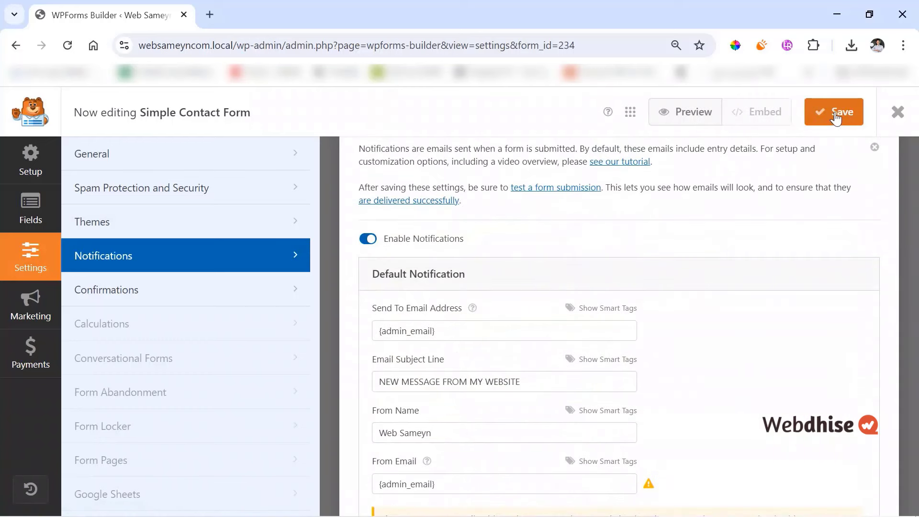
pyautogui.click(837, 113)
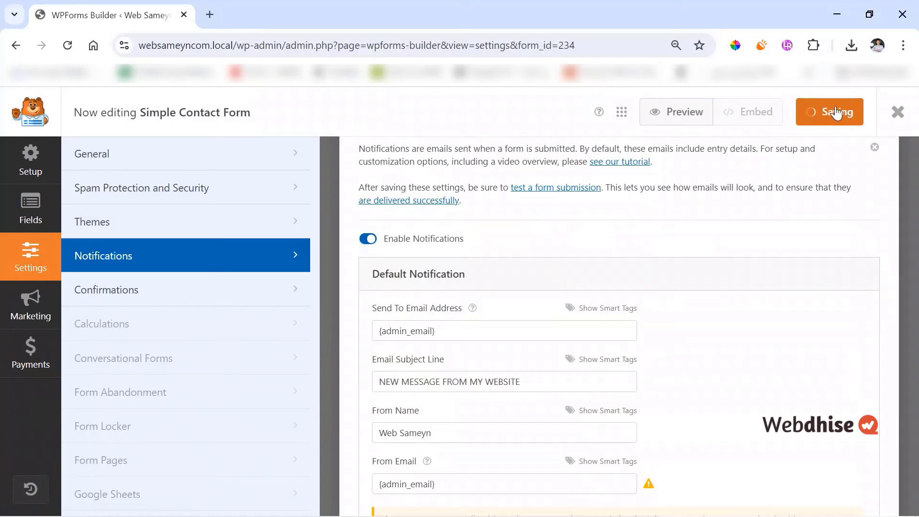
pyautogui.click(897, 114)
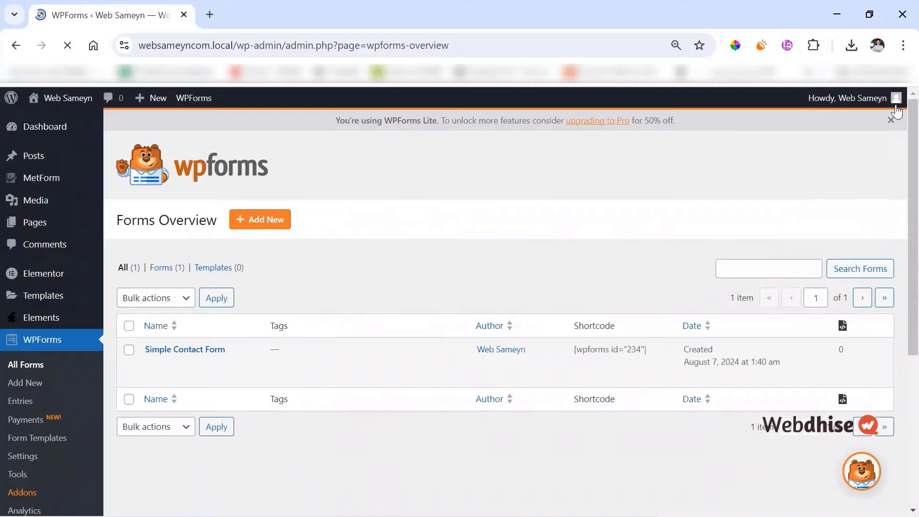
# From the live site's menu, go to Contact Us and launch it with Edit with Elementor
pyautogui.click(68, 99)
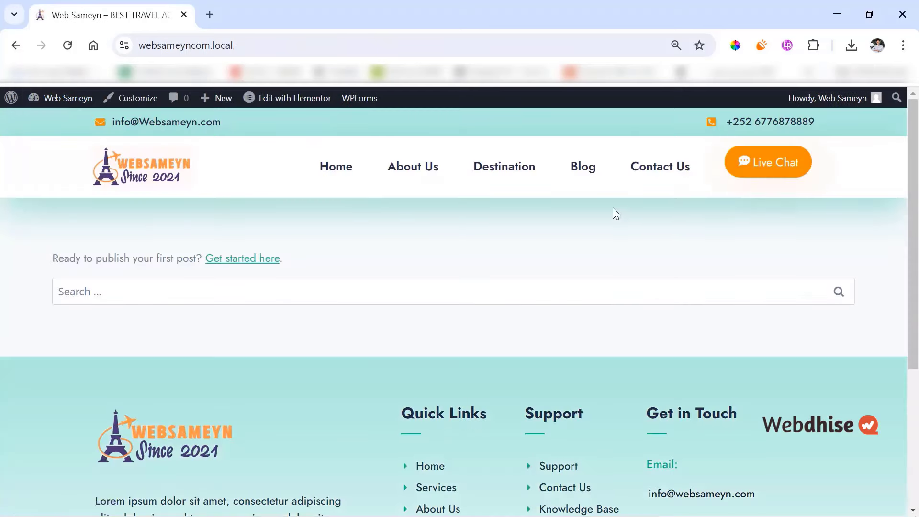
pyautogui.click(666, 172)
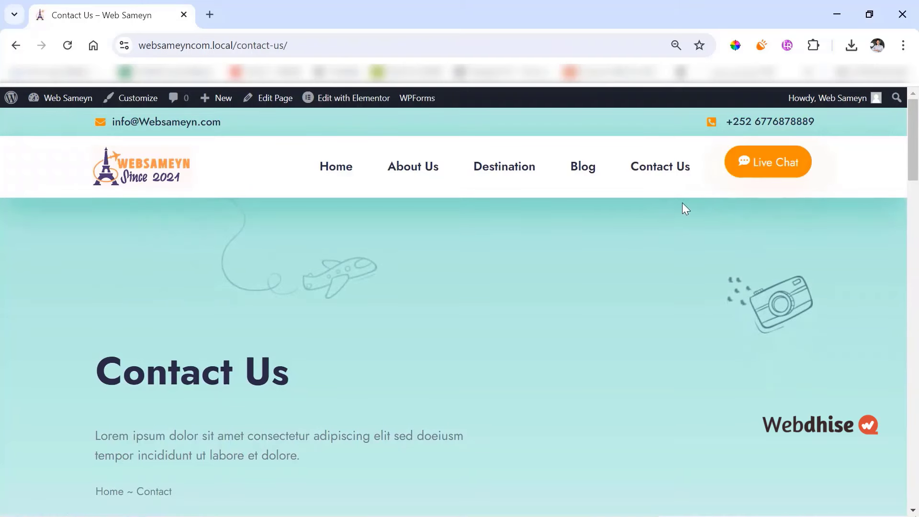
pyautogui.click(346, 106)
pyautogui.scroll(-3, 598, 268)
# Search the Elementor widget panel for 'FORM', then 'WP FOR', to find the Wp Forms widget
pyautogui.scroll(-5, 538, 333)
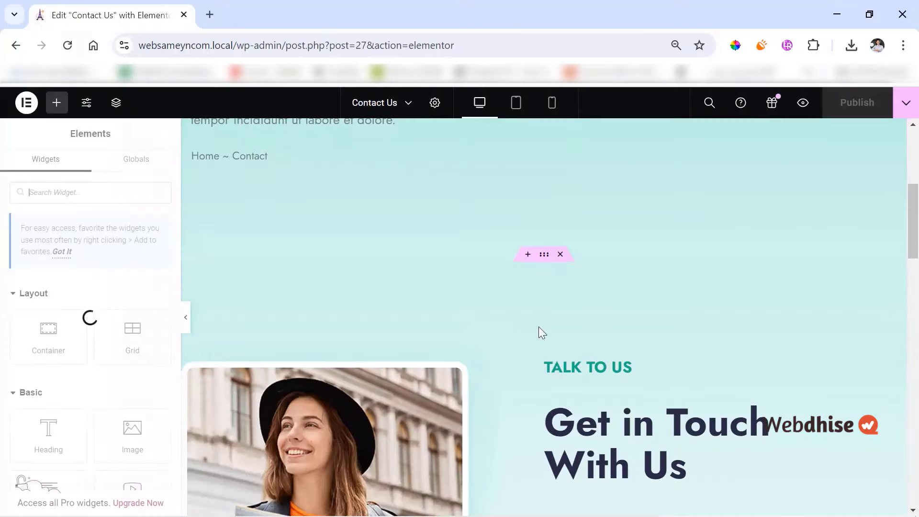
pyautogui.scroll(2, 545, 333)
pyautogui.scroll(-12, 544, 333)
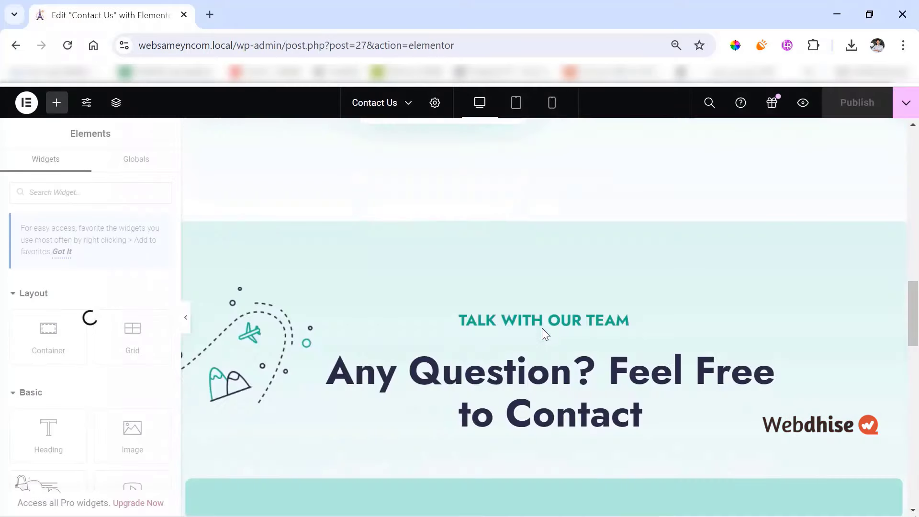
pyautogui.scroll(3, 545, 333)
pyautogui.scroll(3, 482, 396)
pyautogui.scroll(-12, 515, 404)
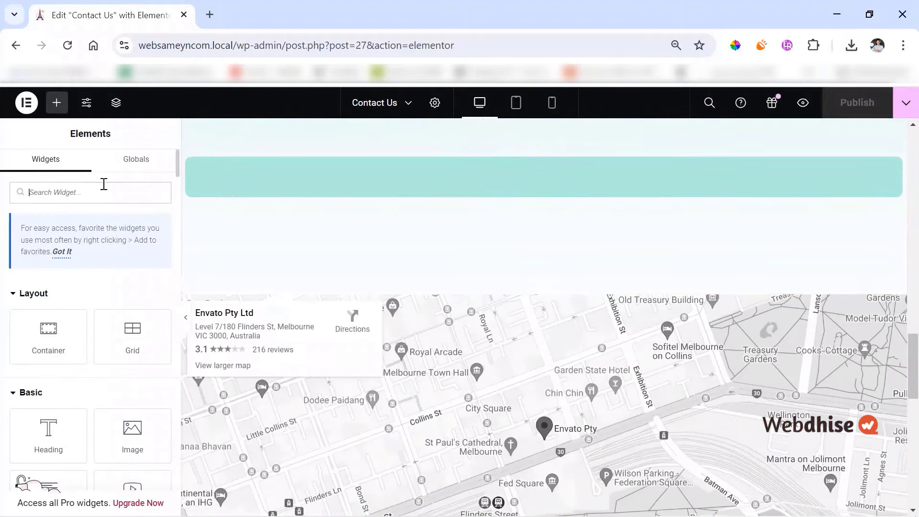
pyautogui.click(67, 194)
pyautogui.write('FORM')
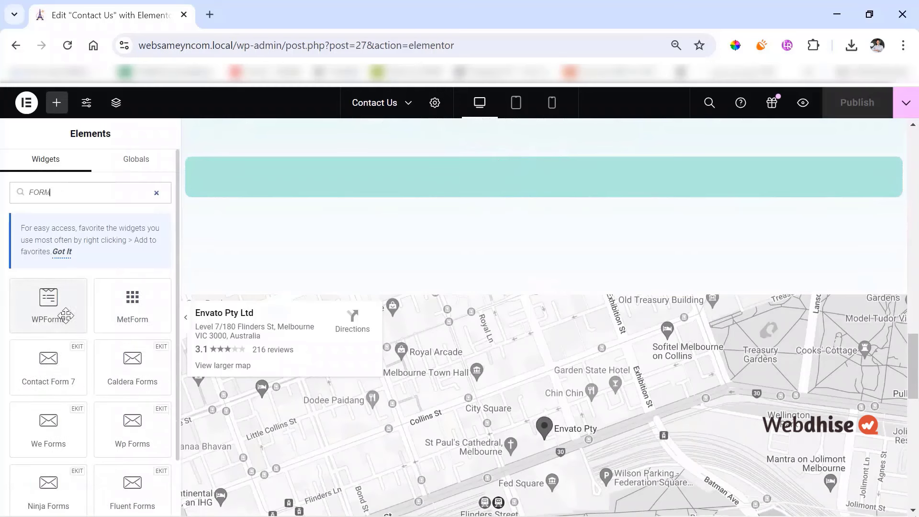
pyautogui.scroll(-2, 61, 330)
pyautogui.scroll(2, 60, 326)
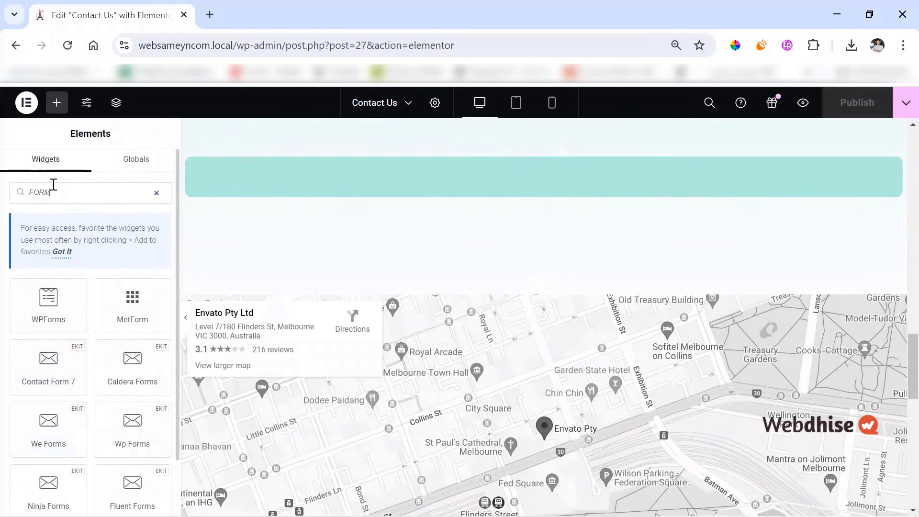
pyautogui.write('WP')
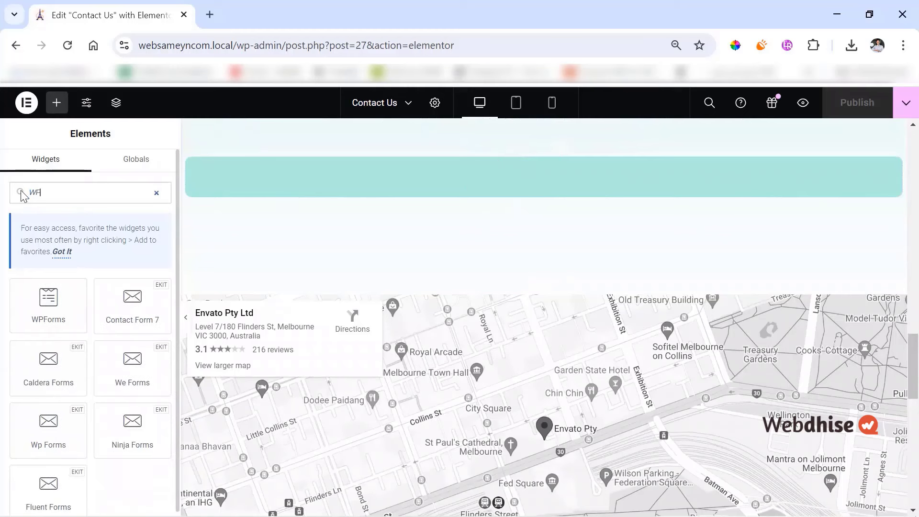
pyautogui.write(' FOR')
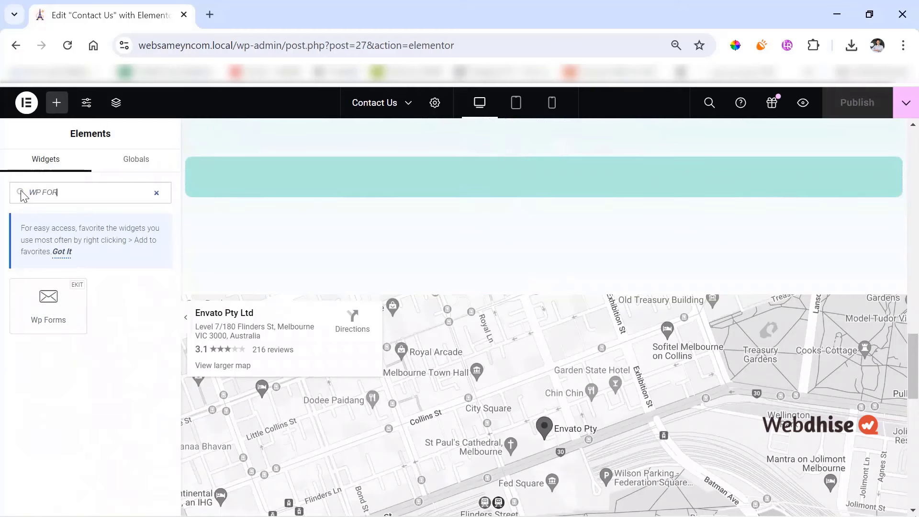
# Drop the Wp Forms widget into the teal section and set it to Simple Contact Form
pyautogui.moveTo(48, 307); pyautogui.dragTo(353, 187)
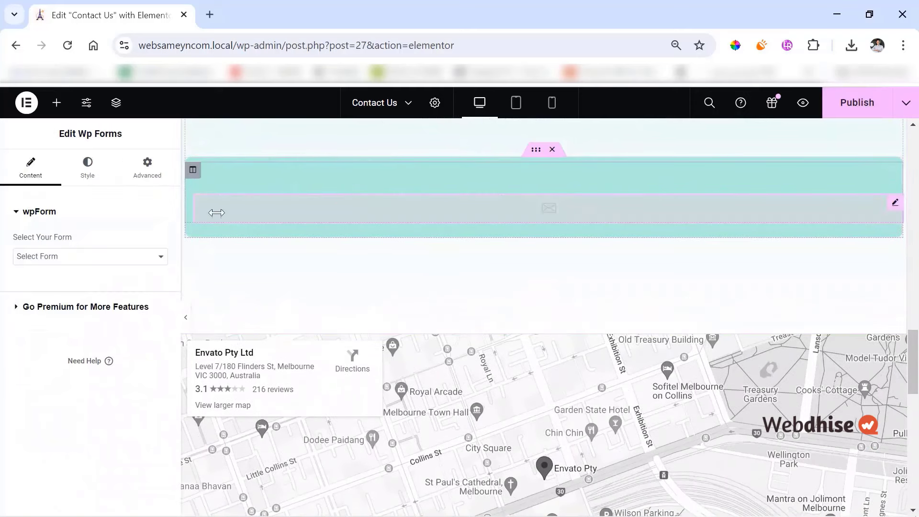
pyautogui.click(69, 257)
pyautogui.click(77, 281)
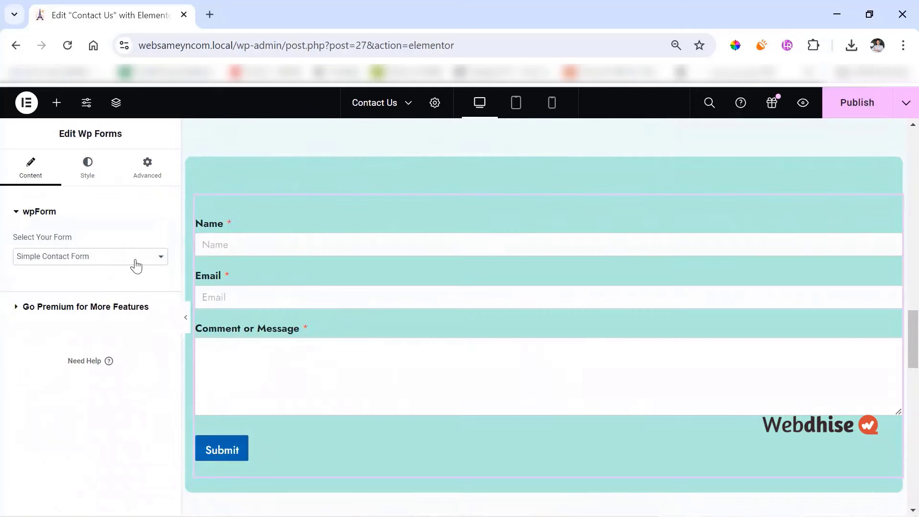
pyautogui.scroll(2, 552, 376)
pyautogui.scroll(-4, 570, 332)
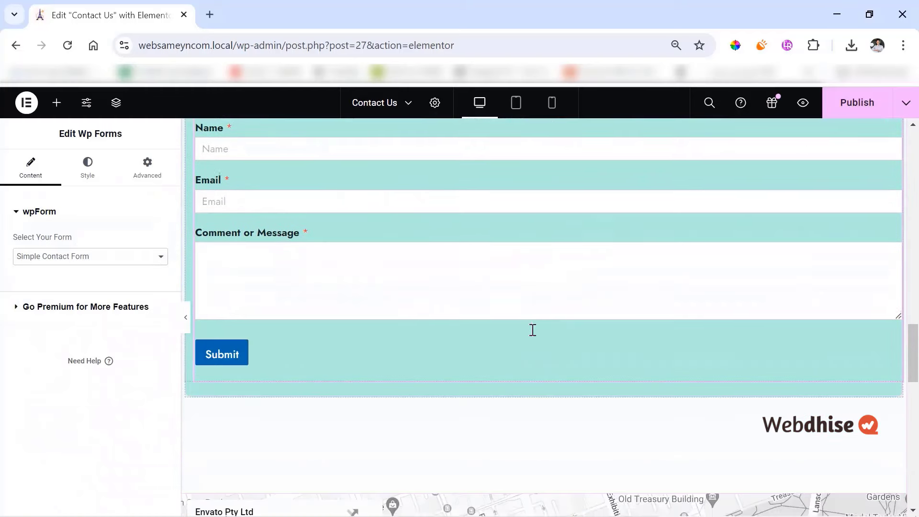
pyautogui.scroll(2, 532, 329)
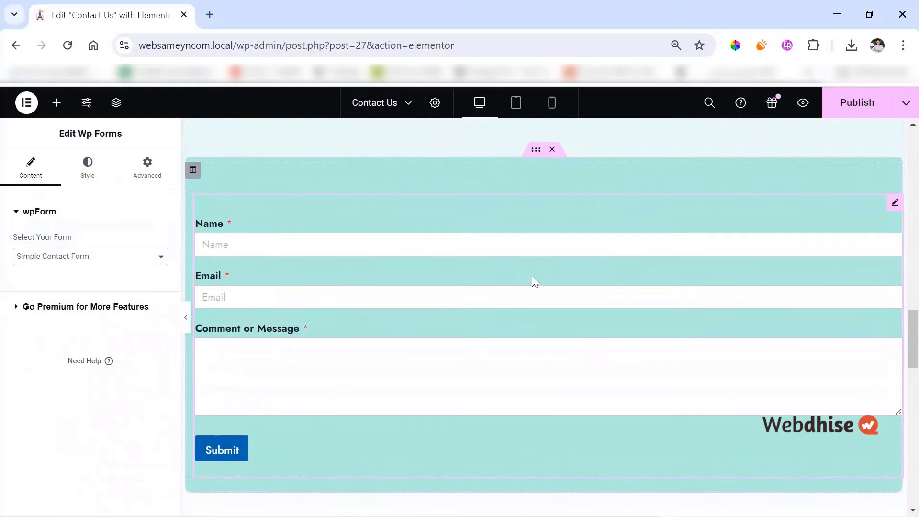
# Set the inner section's Style background colour to the global Lighter Background
pyautogui.click(531, 160)
pyautogui.click(87, 168)
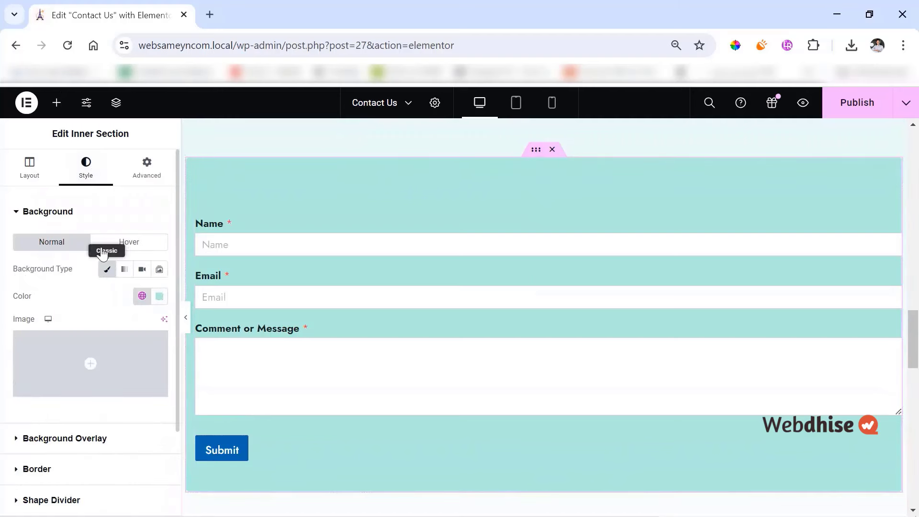
pyautogui.click(143, 296)
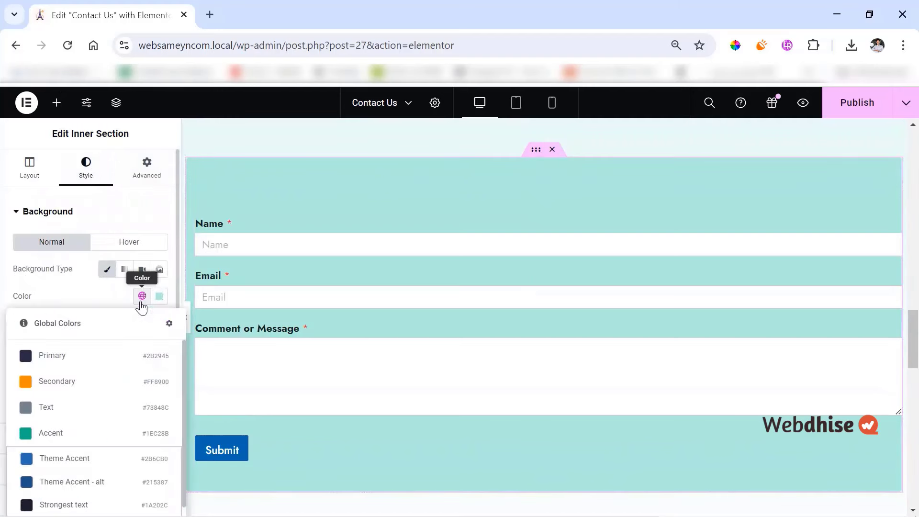
pyautogui.scroll(-3, 90, 469)
pyautogui.click(83, 482)
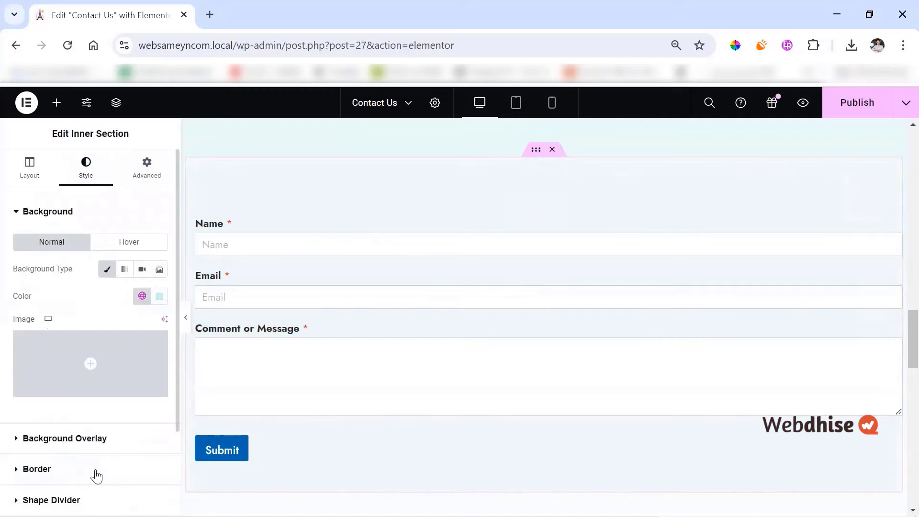
pyautogui.scroll(4, 496, 357)
pyautogui.scroll(-4, 496, 357)
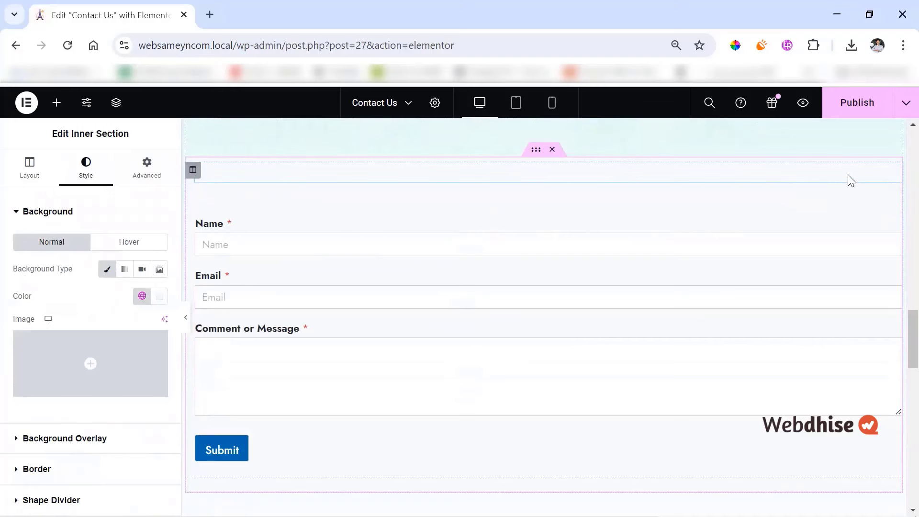
# Review the section's Layout and Style settings, collapse Background, and select the form widget
pyautogui.click(29, 175)
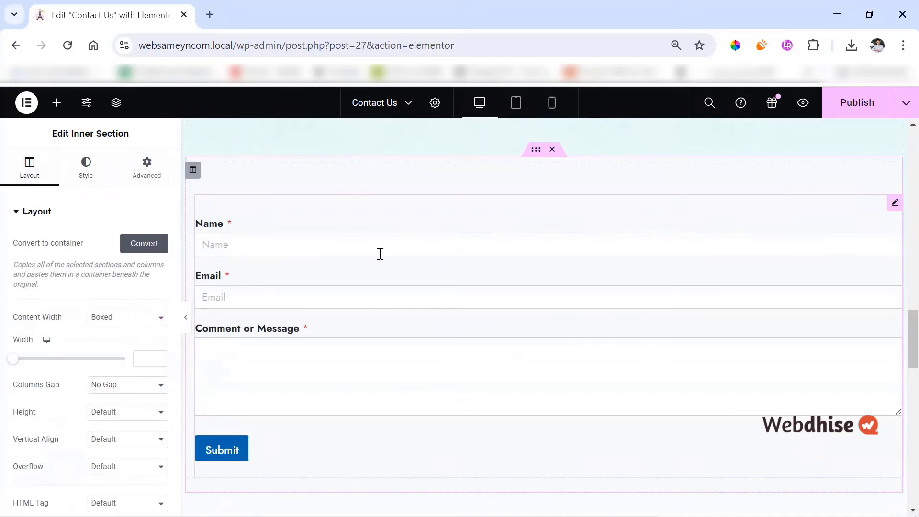
pyautogui.click(87, 178)
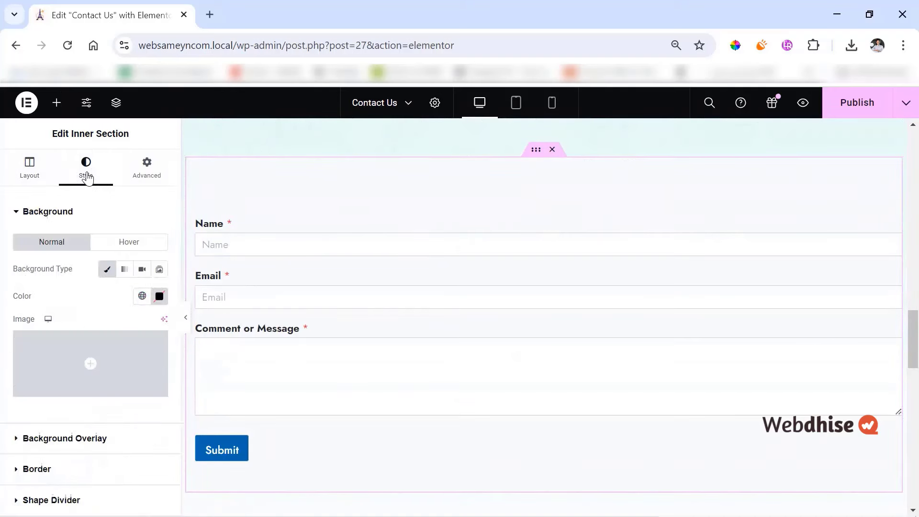
pyautogui.click(59, 223)
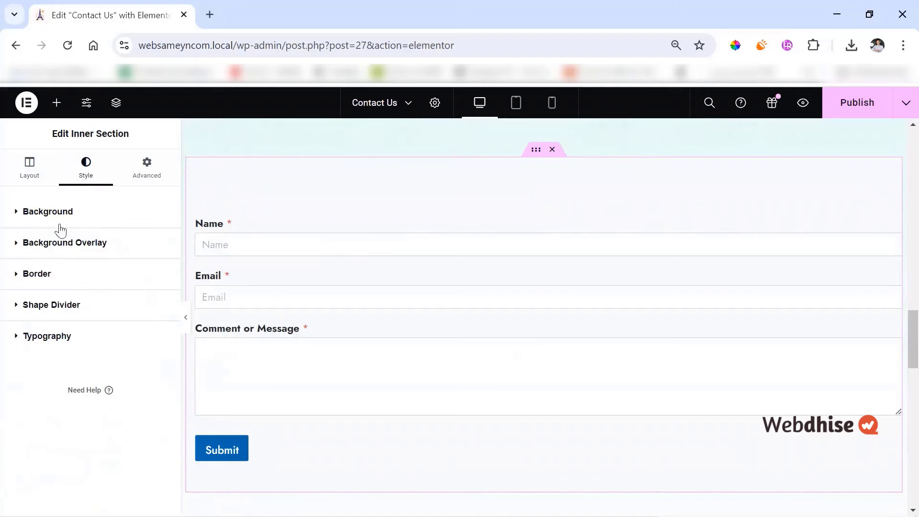
pyautogui.click(22, 173)
pyautogui.scroll(-3, 66, 278)
pyautogui.scroll(5, 62, 278)
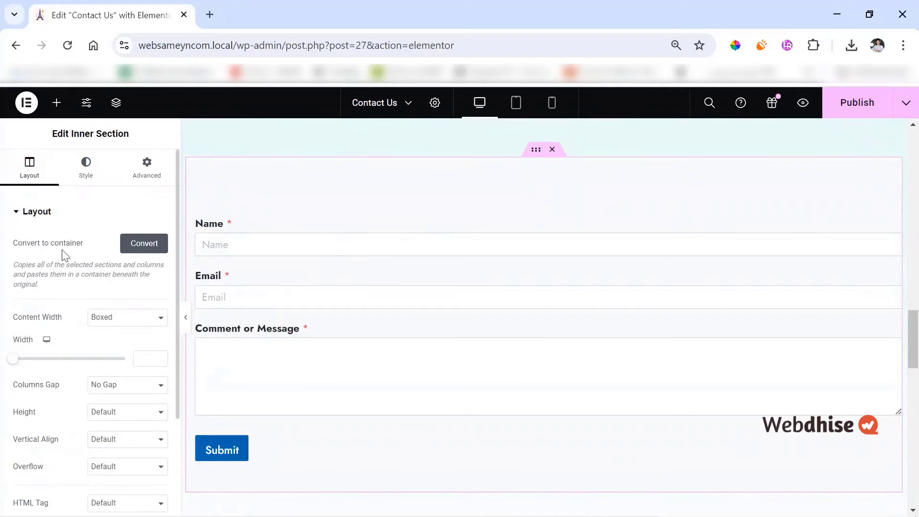
pyautogui.click(79, 170)
pyautogui.click(78, 221)
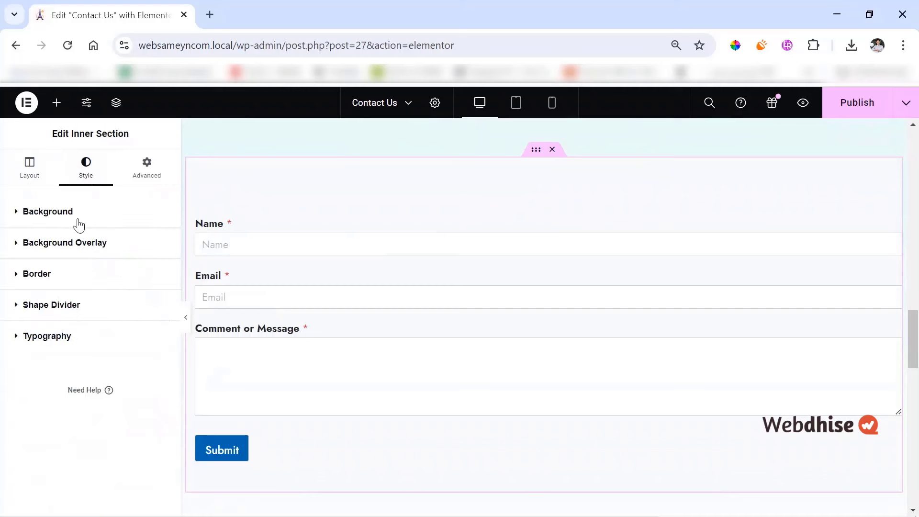
pyautogui.click(495, 286)
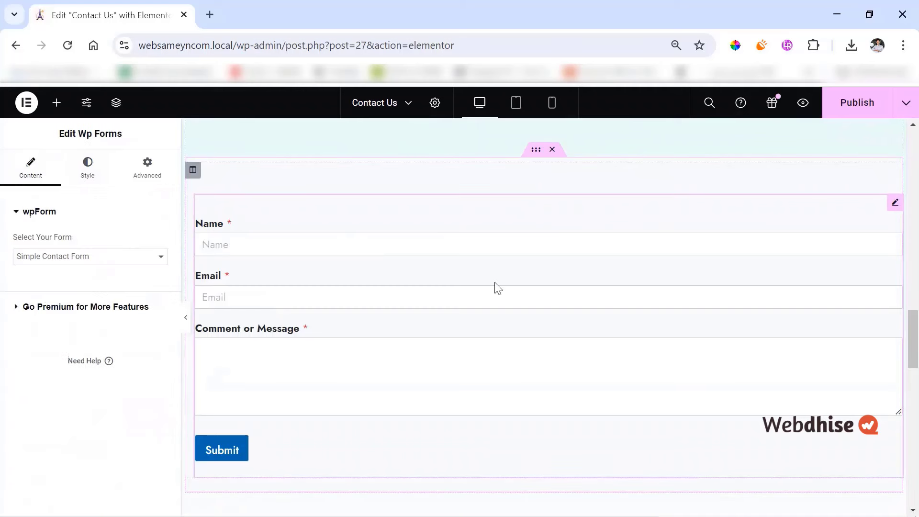
# Set the form's field description text colour to the global Accent teal
pyautogui.click(88, 165)
pyautogui.click(51, 220)
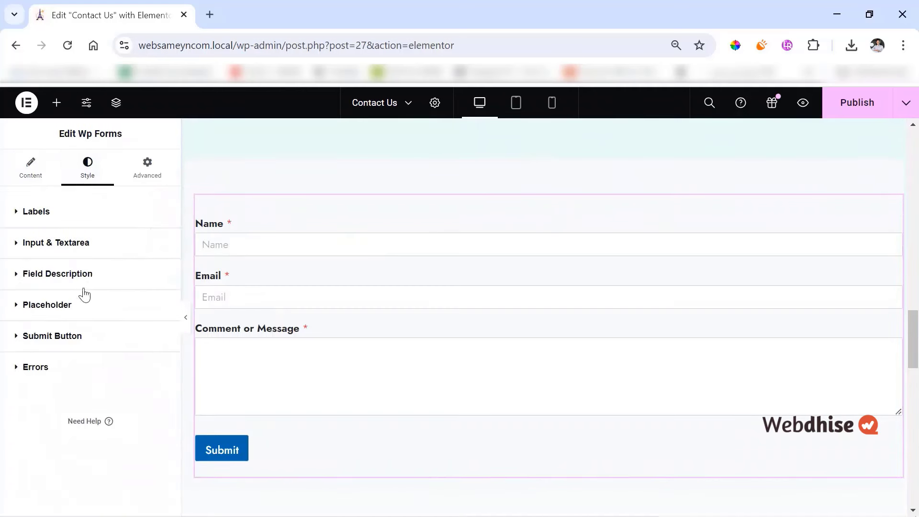
pyautogui.click(39, 215)
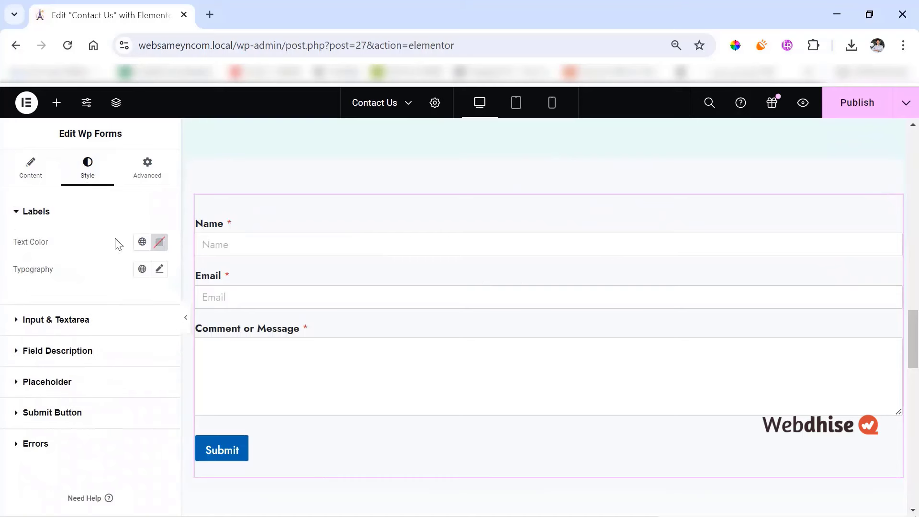
pyautogui.click(48, 213)
pyautogui.click(45, 212)
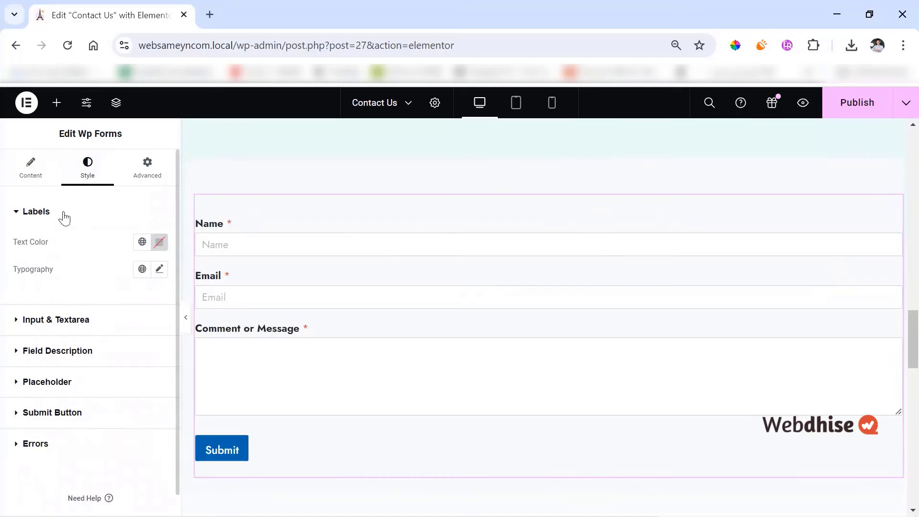
pyautogui.click(63, 215)
pyautogui.click(70, 258)
pyautogui.click(73, 256)
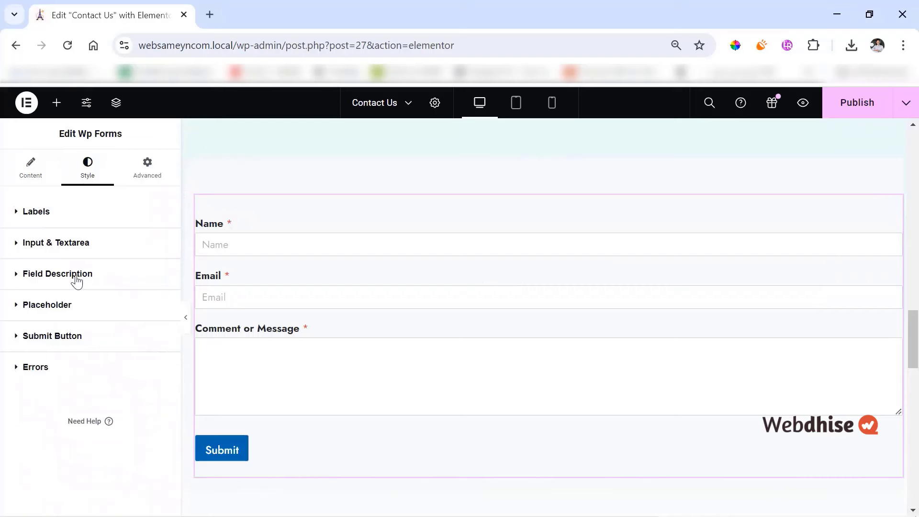
pyautogui.click(76, 277)
pyautogui.click(142, 305)
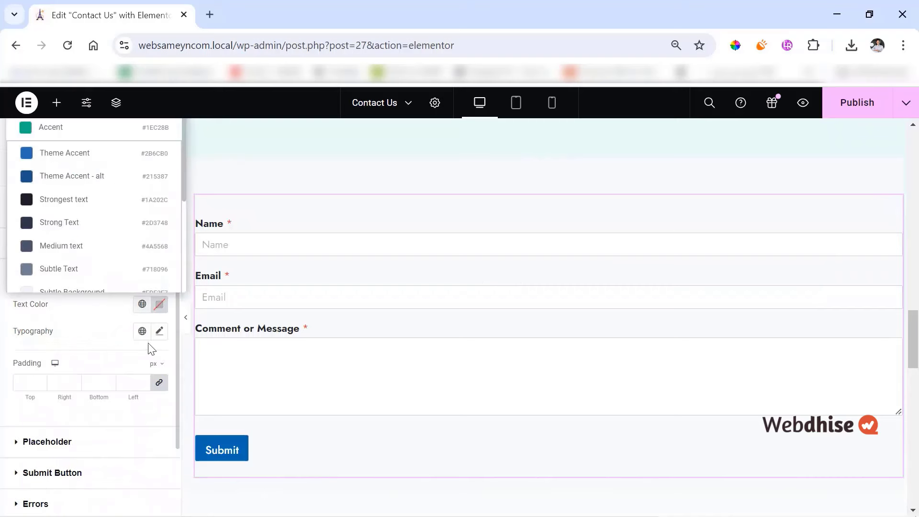
pyautogui.scroll(-3, 76, 256)
pyautogui.scroll(3, 74, 192)
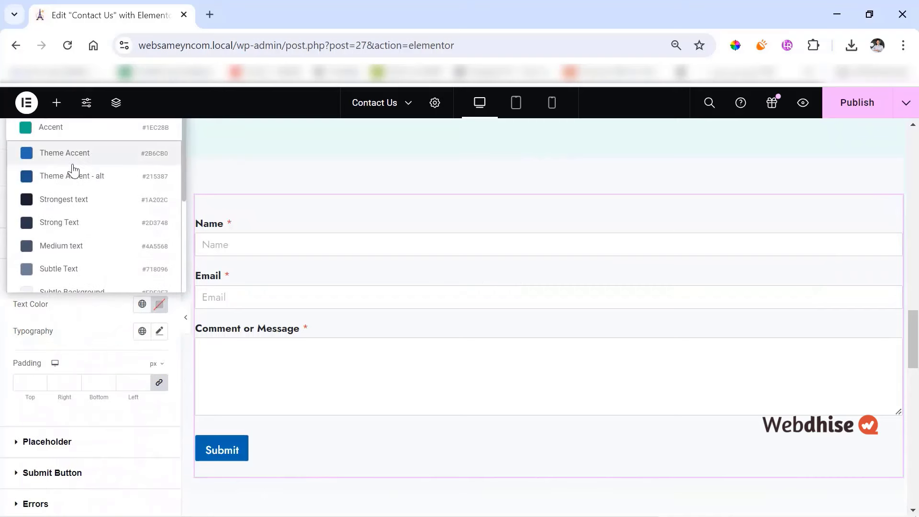
pyautogui.click(60, 127)
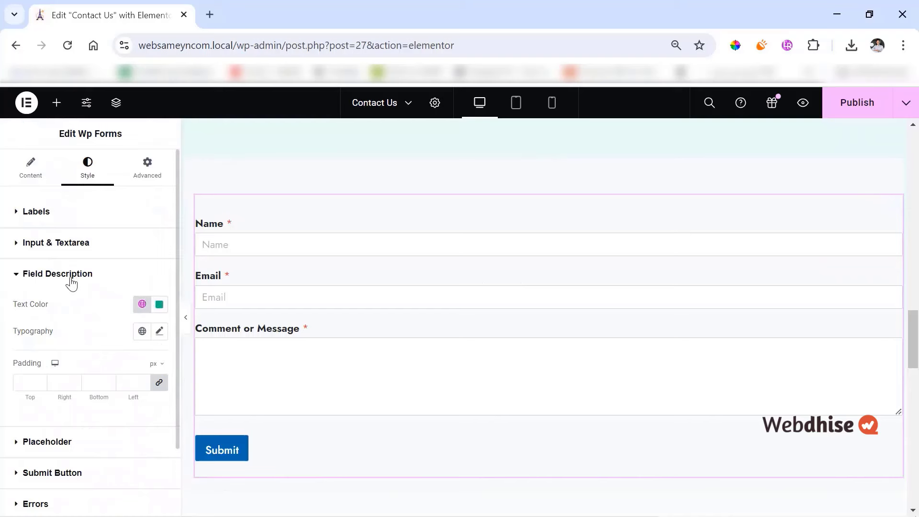
pyautogui.click(72, 282)
# Give the Submit button the global Secondary orange background colour
pyautogui.click(92, 344)
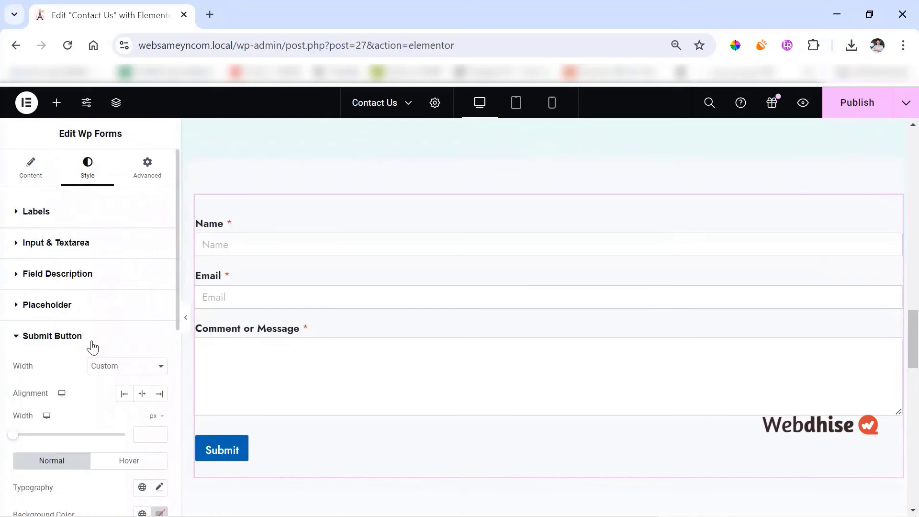
pyautogui.scroll(-4, 91, 374)
pyautogui.scroll(4, 87, 374)
pyautogui.click(63, 336)
pyautogui.scroll(4, 390, 368)
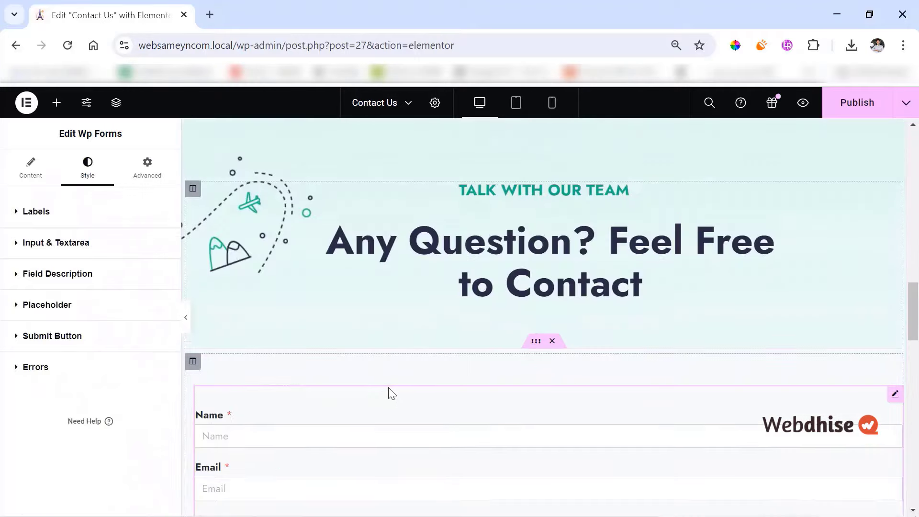
pyautogui.scroll(-5, 390, 393)
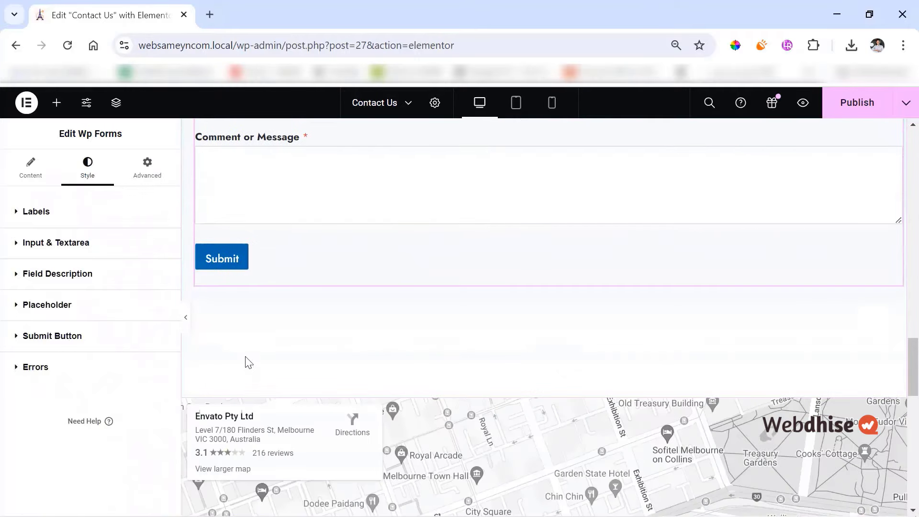
pyautogui.click(62, 350)
pyautogui.scroll(-4, 78, 351)
pyautogui.scroll(4, 79, 351)
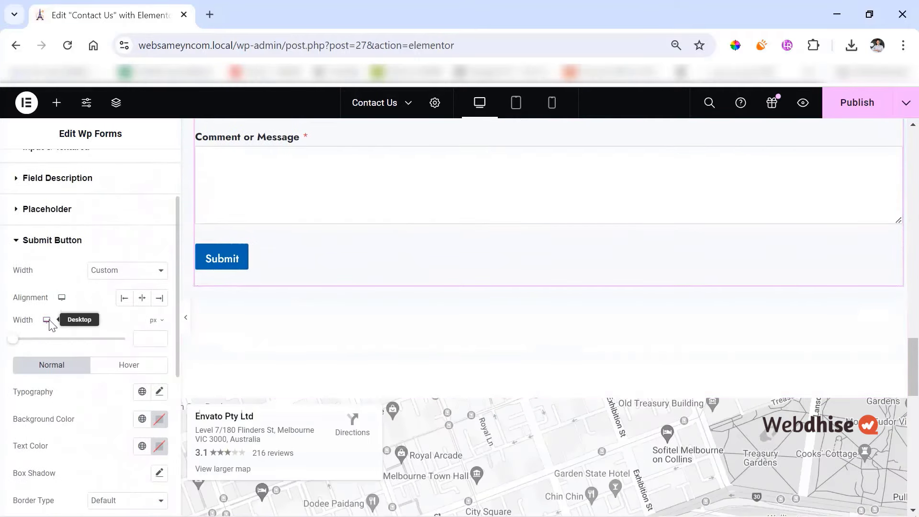
pyautogui.click(142, 419)
pyautogui.click(57, 190)
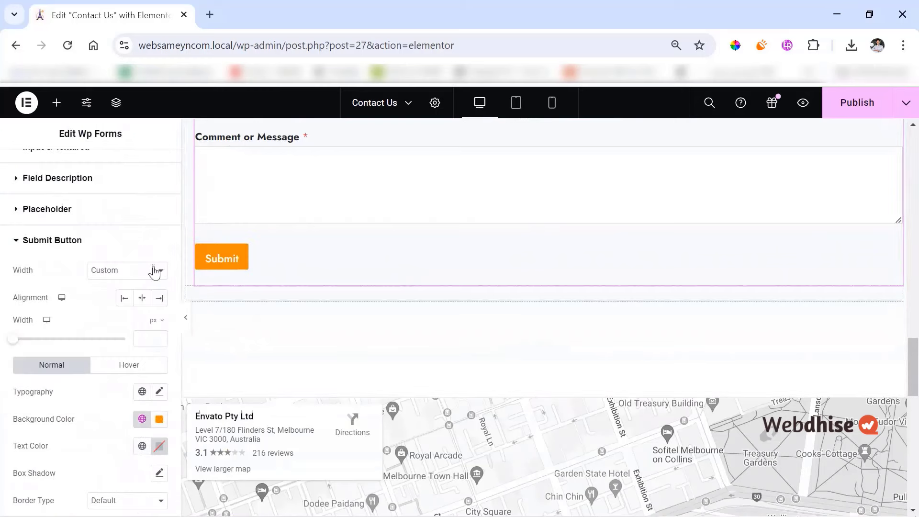
pyautogui.click(77, 241)
pyautogui.scroll(4, 355, 336)
pyautogui.scroll(-1, 339, 335)
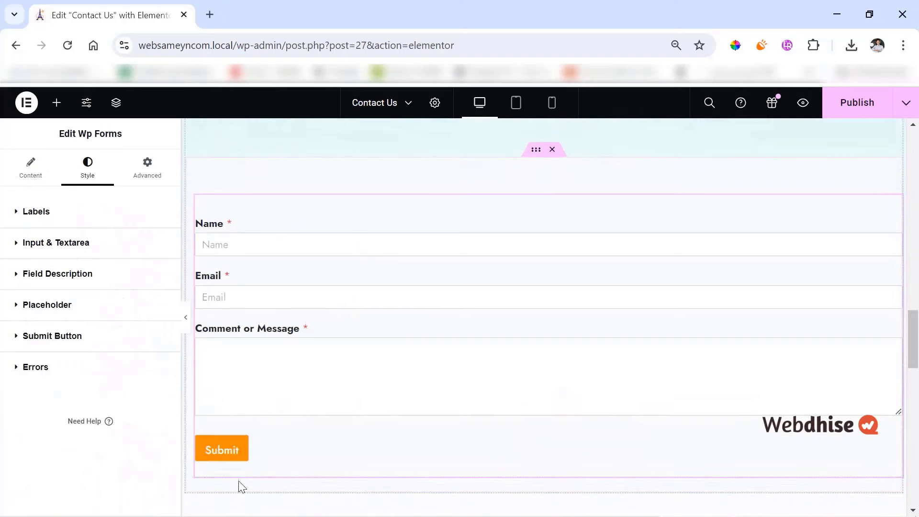
# Make the Submit button's hover background the global Accent colour
pyautogui.click(85, 343)
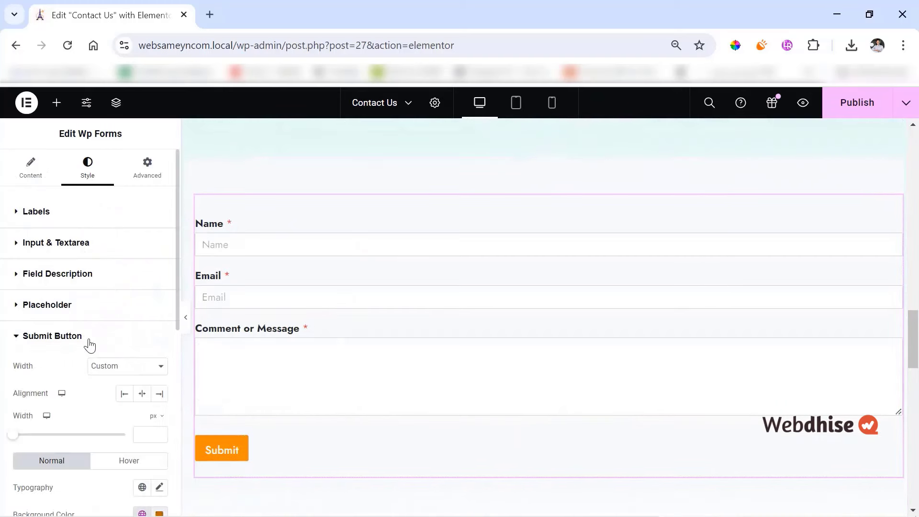
pyautogui.scroll(-5, 98, 345)
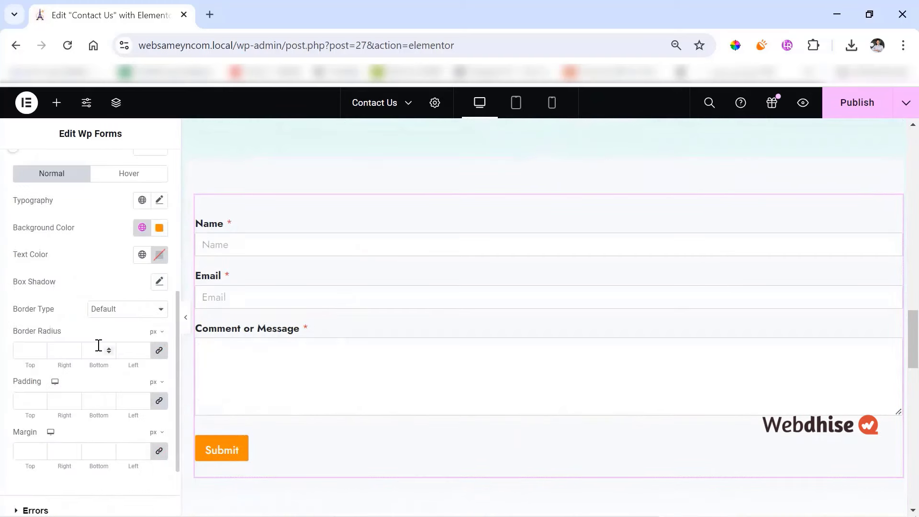
pyautogui.click(145, 183)
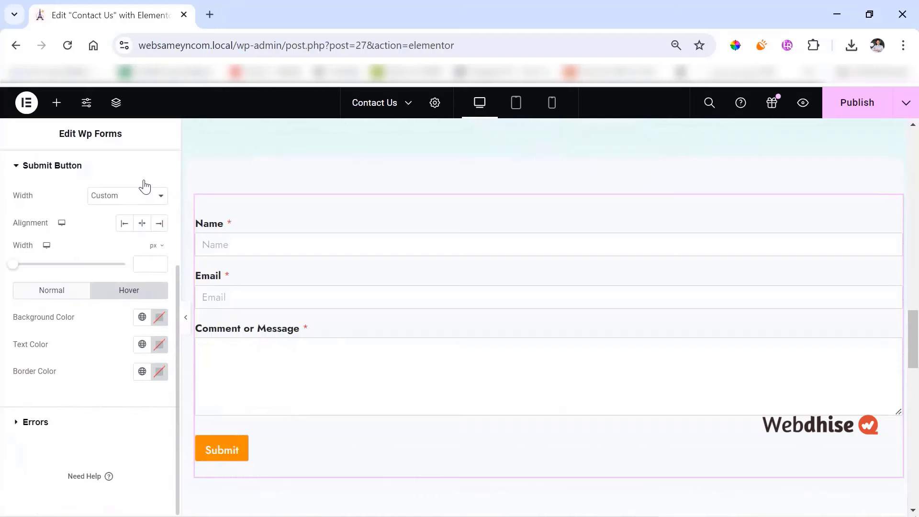
pyautogui.click(142, 317)
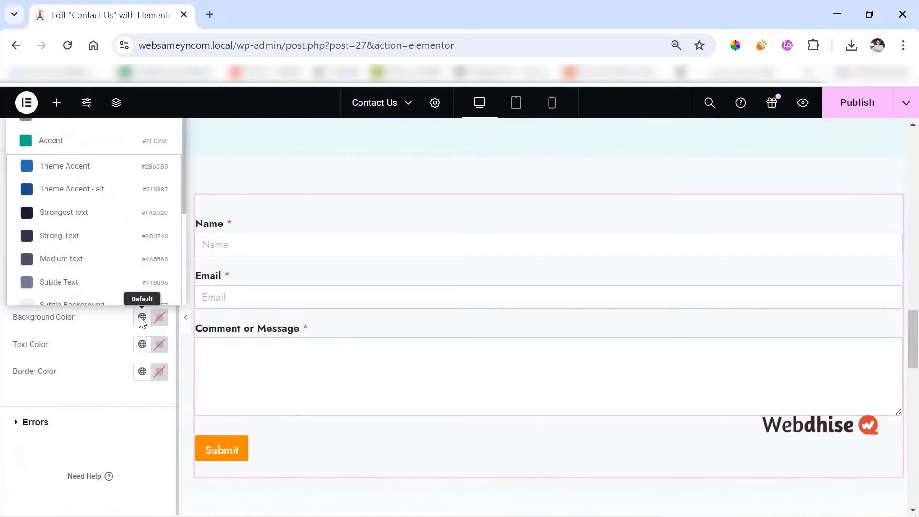
pyautogui.scroll(-4, 71, 230)
pyautogui.scroll(3, 94, 286)
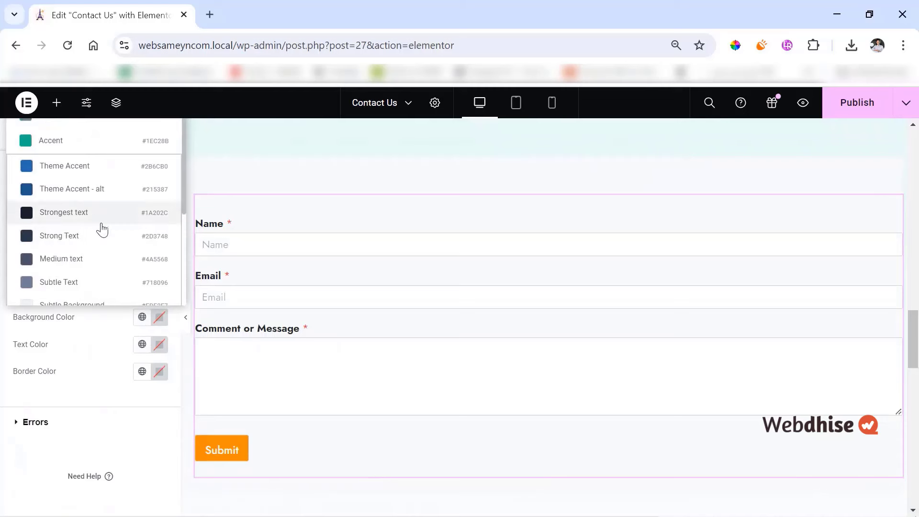
pyautogui.scroll(-3, 100, 235)
pyautogui.scroll(3, 102, 263)
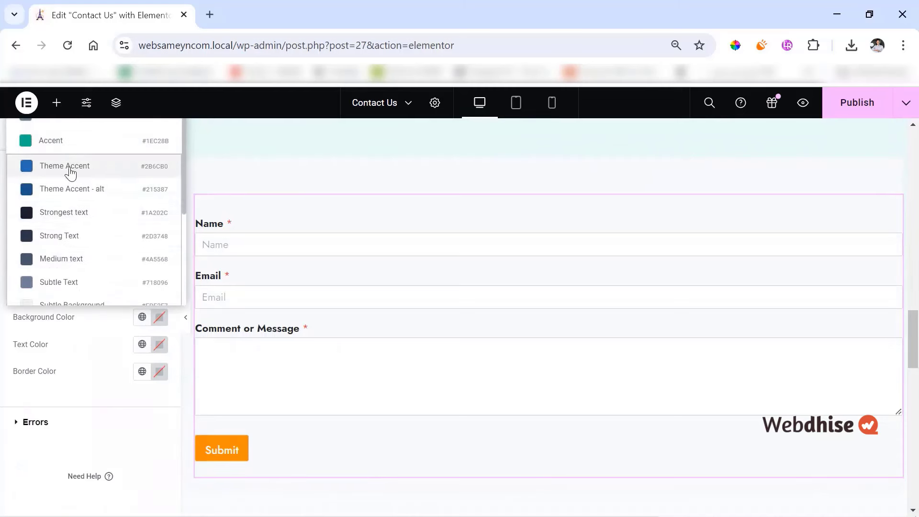
pyautogui.click(68, 147)
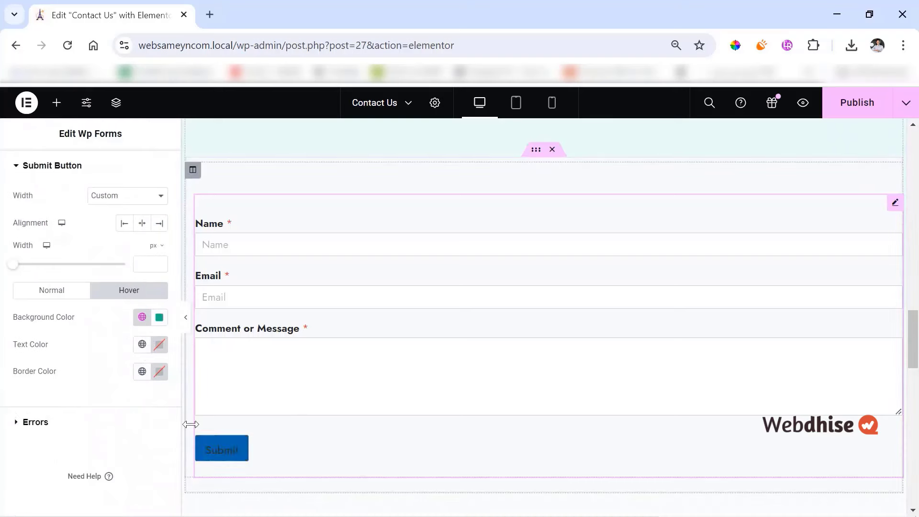
# Save the Contact Us page changes with Update
pyautogui.scroll(10, 551, 331)
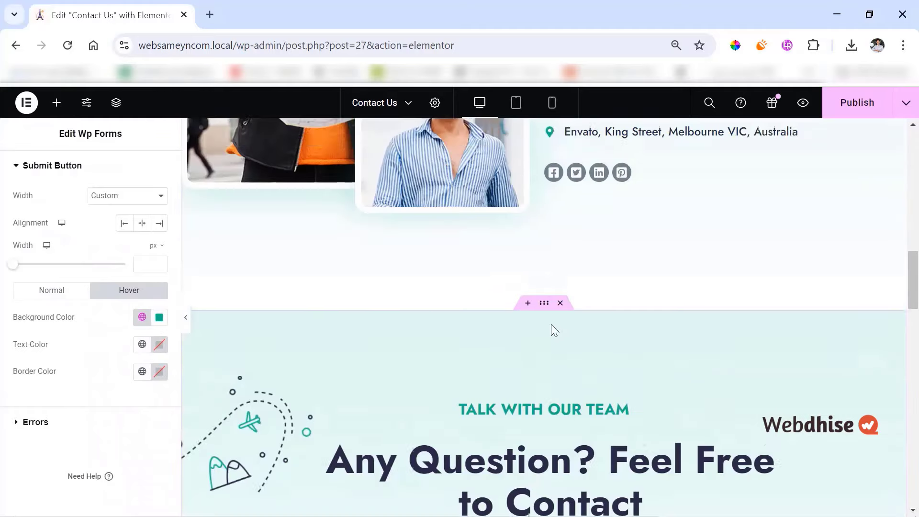
pyautogui.click(842, 102)
pyautogui.scroll(-10, 591, 422)
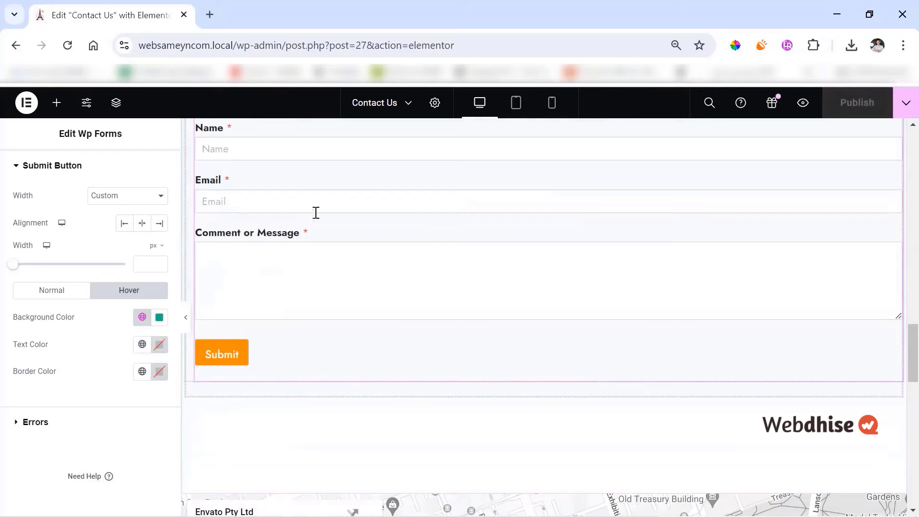
pyautogui.click(552, 104)
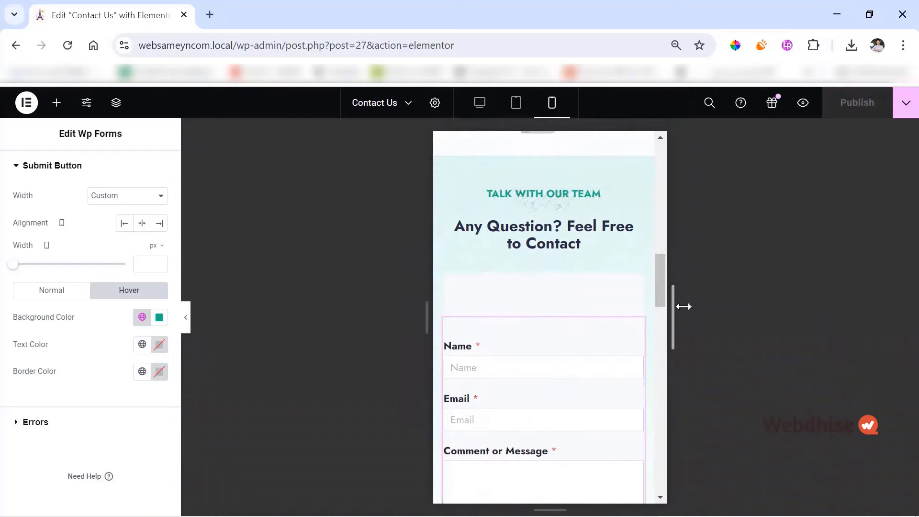
pyautogui.moveTo(683, 307); pyautogui.dragTo(722, 302)
pyautogui.scroll(-4, 580, 324)
pyautogui.scroll(10, 583, 322)
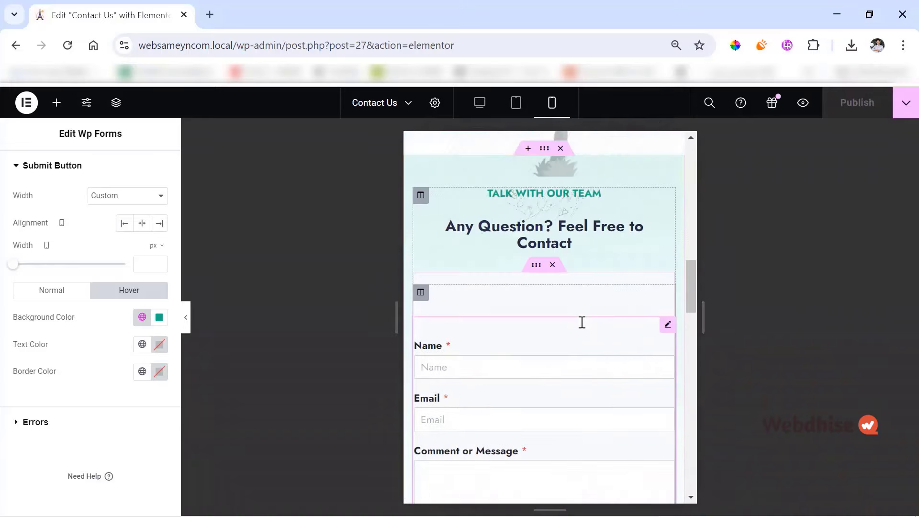
pyautogui.scroll(-12, 582, 320)
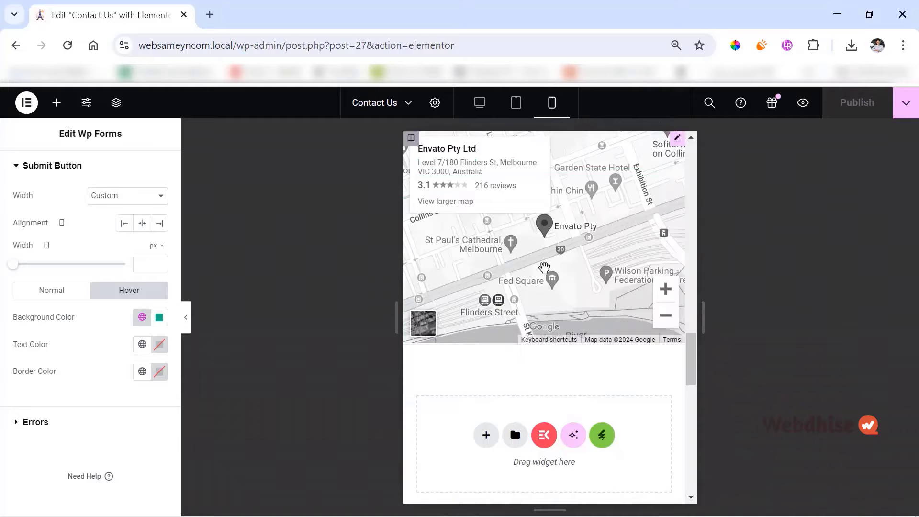
pyautogui.click(479, 103)
pyautogui.scroll(4, 566, 317)
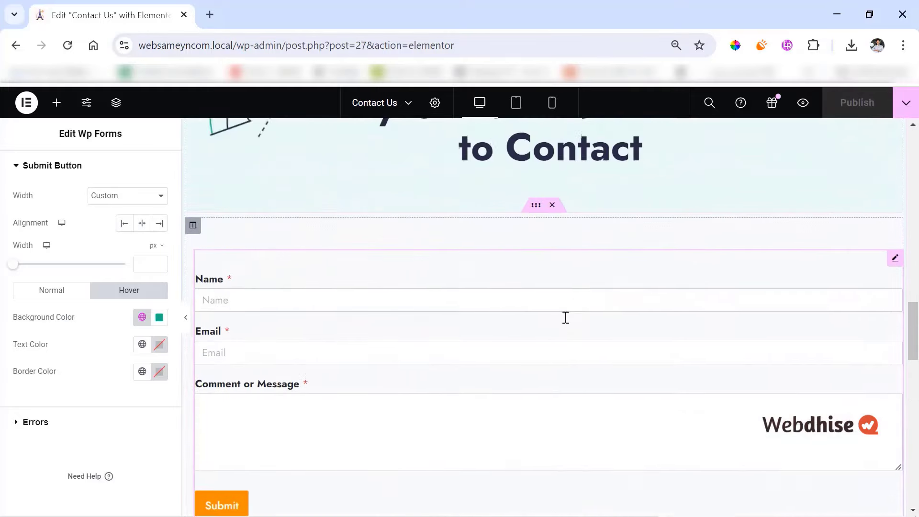
pyautogui.scroll(-10, 566, 322)
pyautogui.scroll(2, 544, 242)
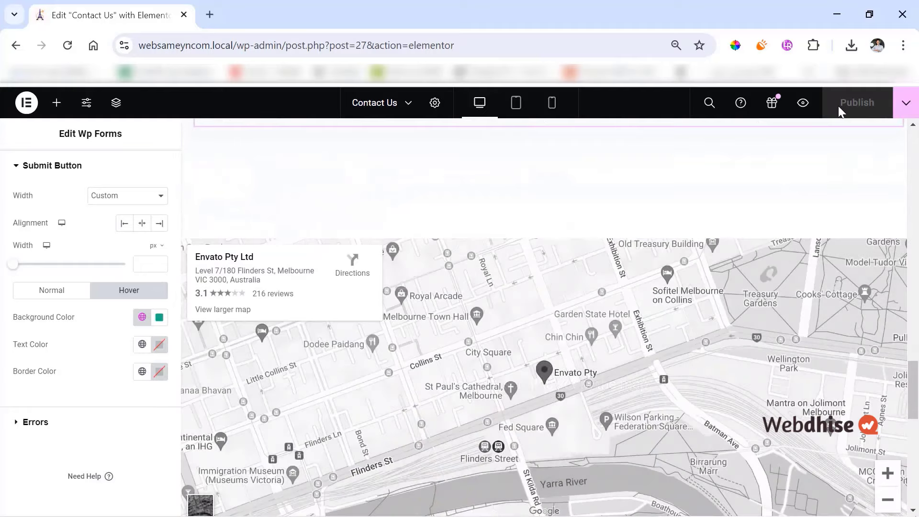
# Preview the Contact Us page, close the editor tab, and scroll through the styled form
pyautogui.click(803, 102)
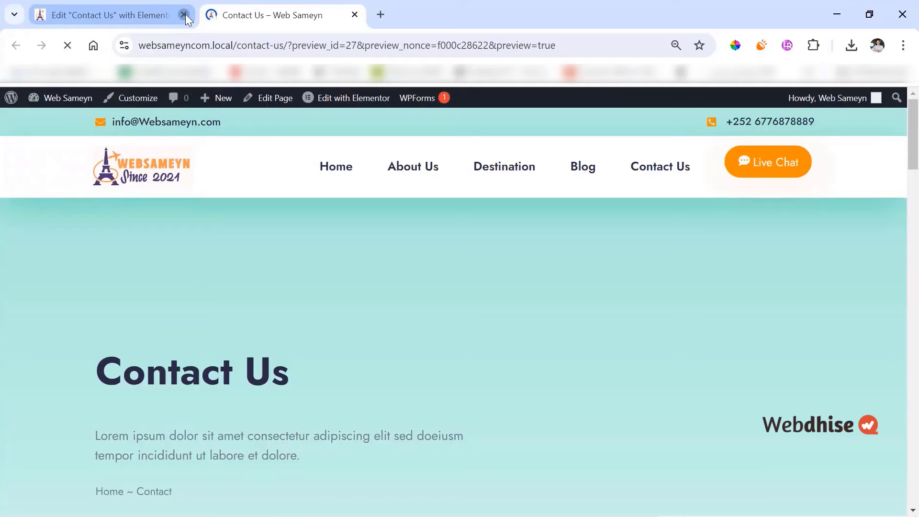
pyautogui.click(185, 15)
pyautogui.scroll(-6, 524, 261)
pyautogui.scroll(-20, 524, 260)
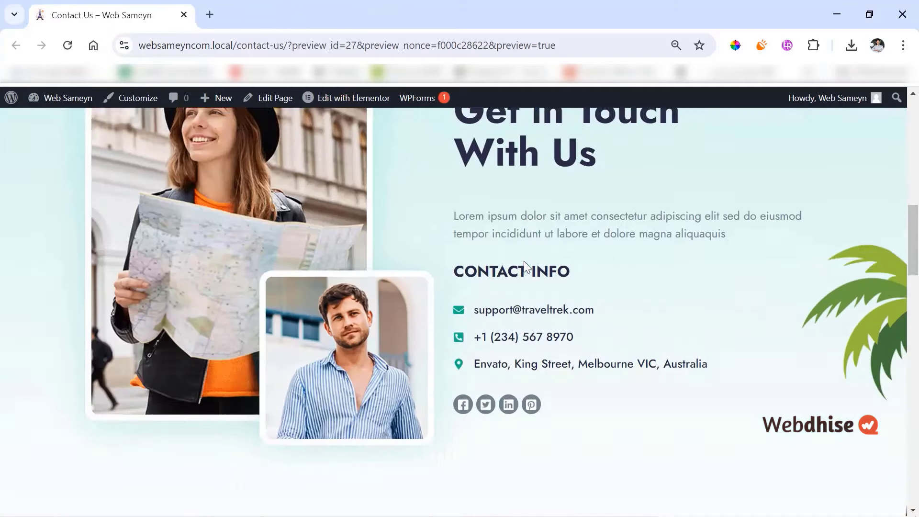
pyautogui.scroll(4, 524, 265)
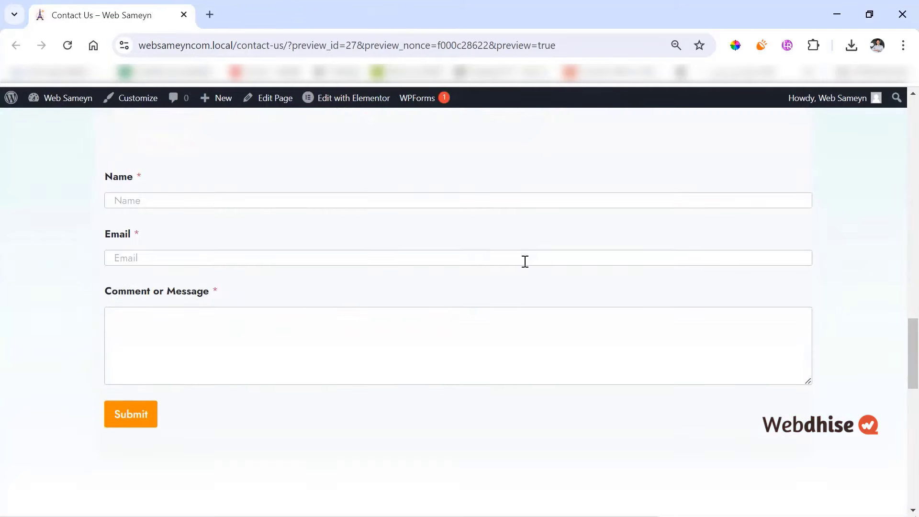
pyautogui.scroll(20, 525, 261)
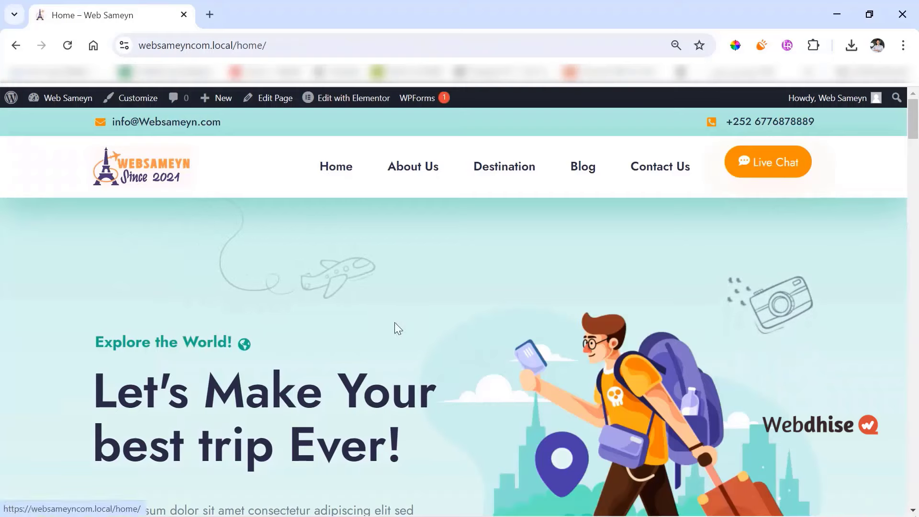
pyautogui.scroll(-8, 335, 316)
pyautogui.scroll(8, 268, 306)
# Return to the WordPress admin dashboard from the live site
pyautogui.click(60, 102)
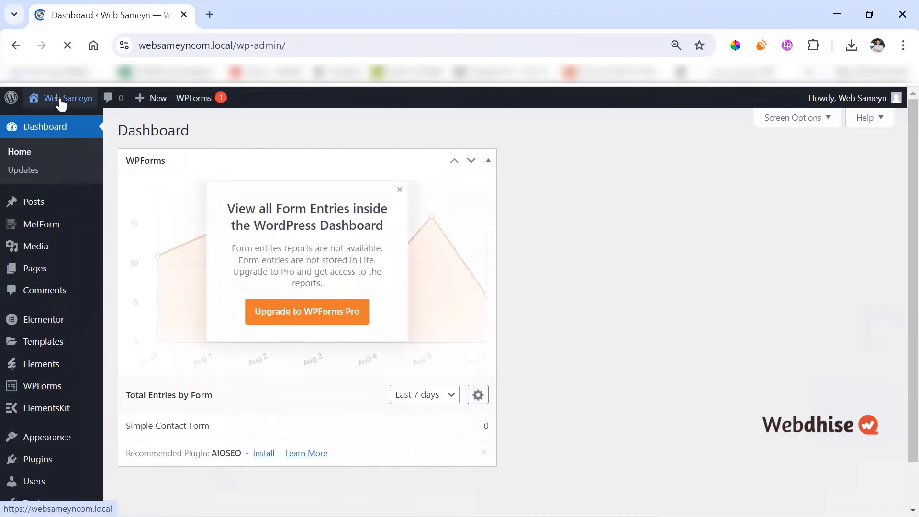
pyautogui.click(61, 101)
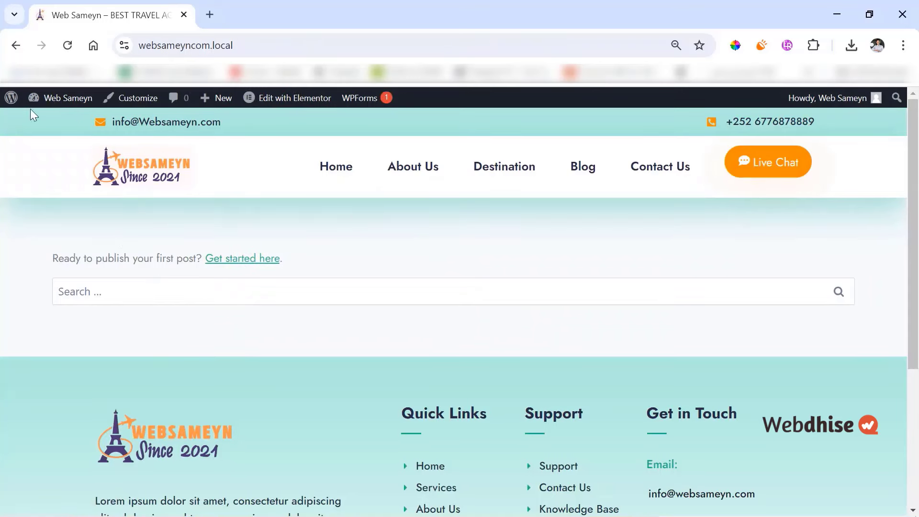
pyautogui.click(70, 98)
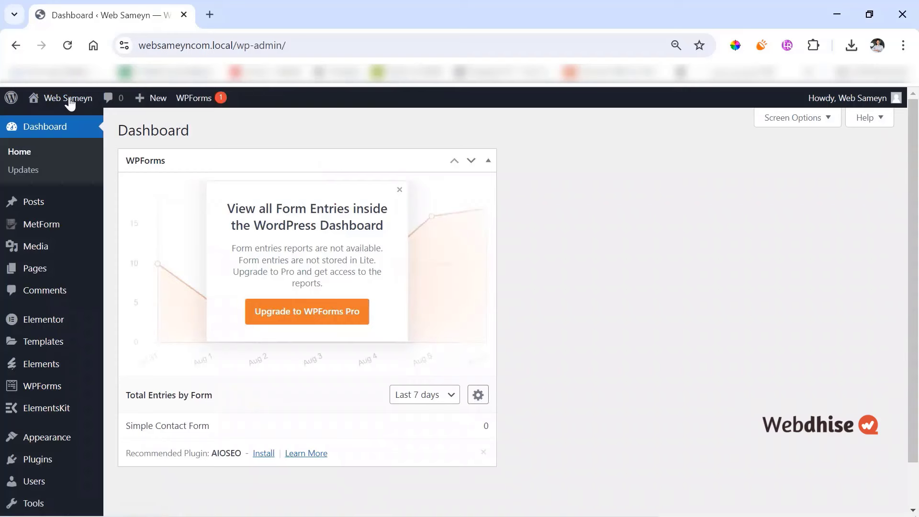
pyautogui.scroll(-1, 60, 325)
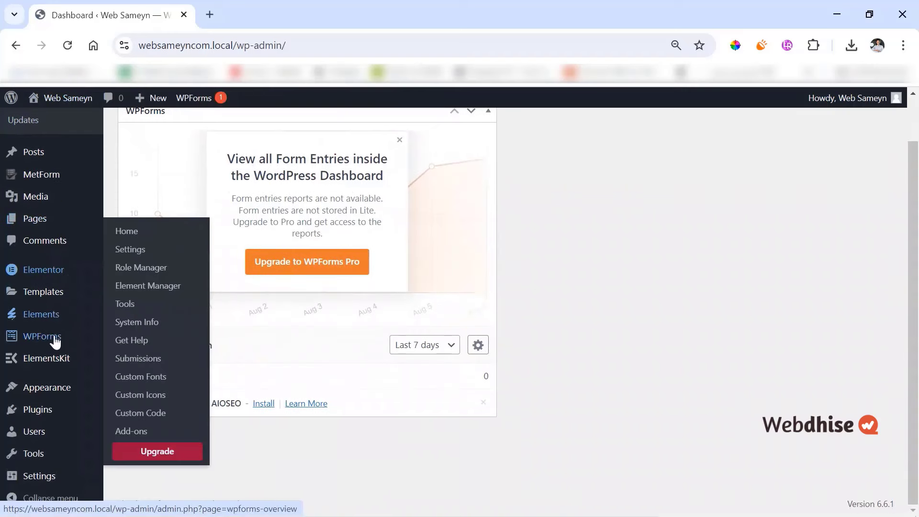
# In Reading settings, choose a static page with Home as homepage and Blog as posts page, and save
pyautogui.moveTo(72, 480)
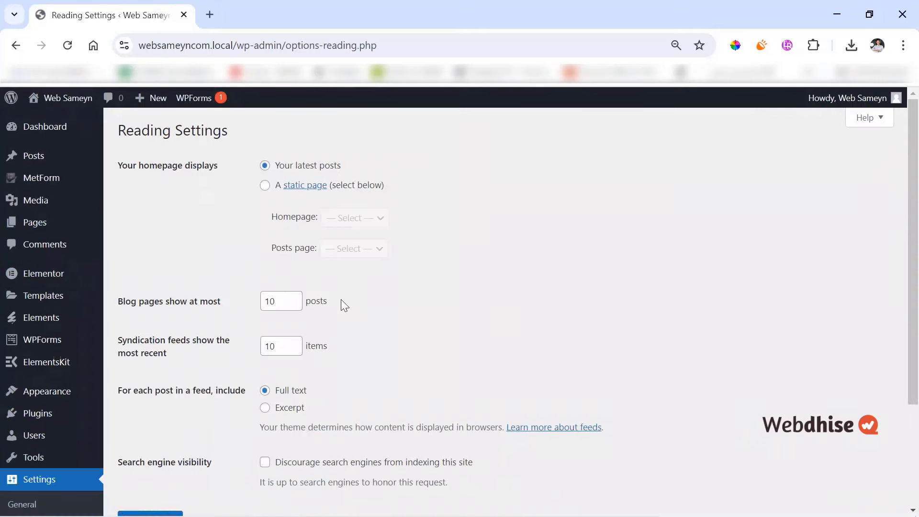
pyautogui.click(266, 186)
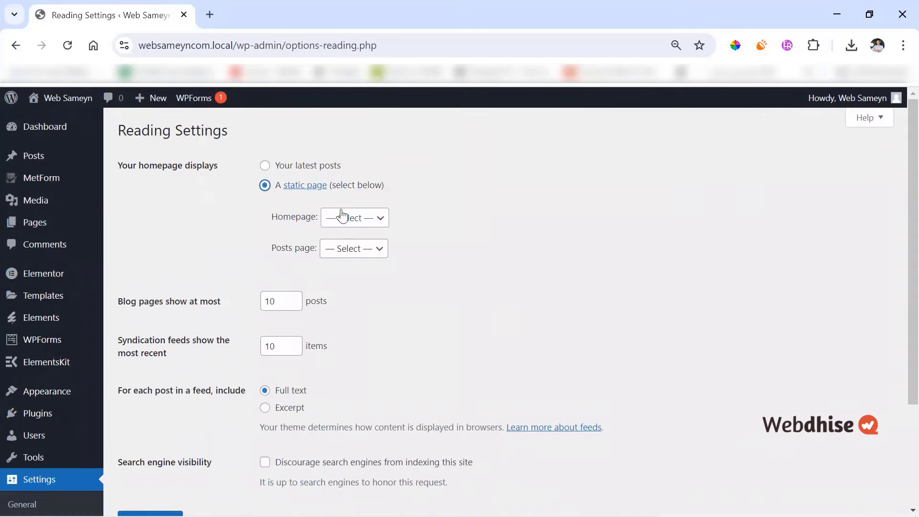
pyautogui.click(350, 218)
pyautogui.click(347, 298)
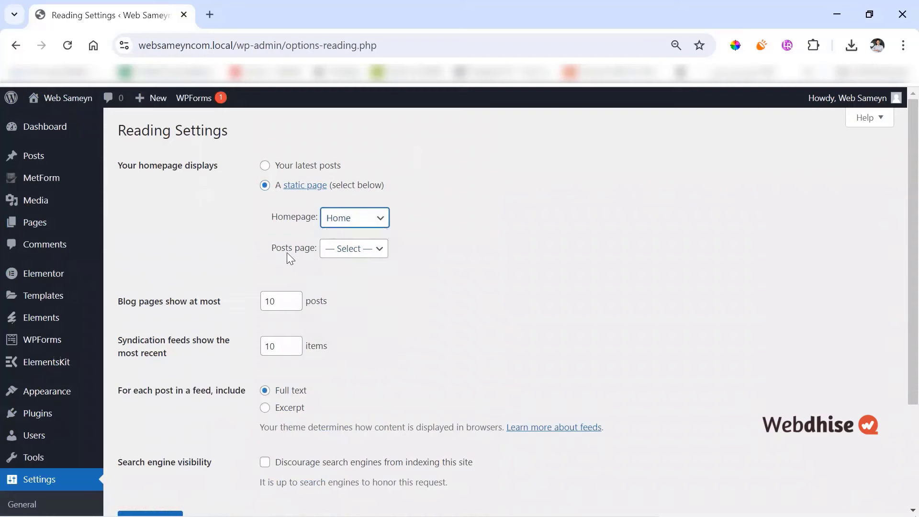
pyautogui.click(353, 248)
pyautogui.click(343, 291)
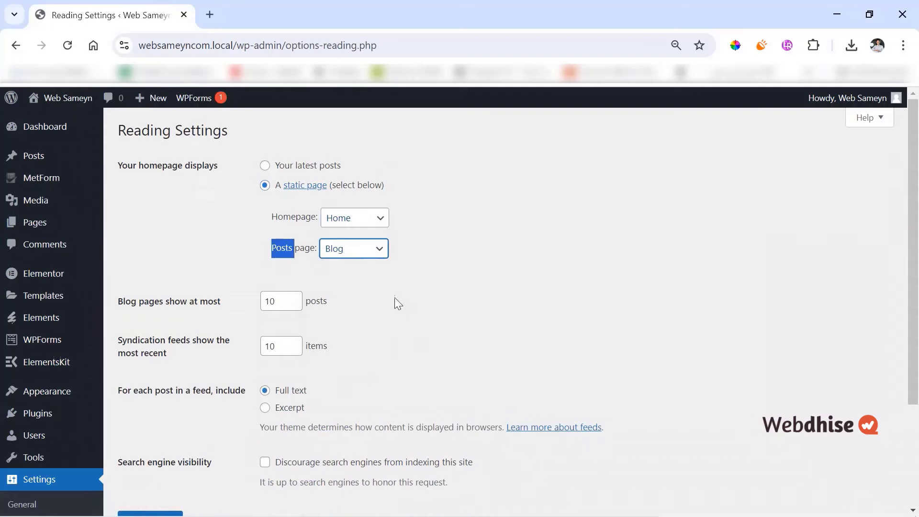
pyautogui.scroll(-3, 259, 447)
pyautogui.click(168, 383)
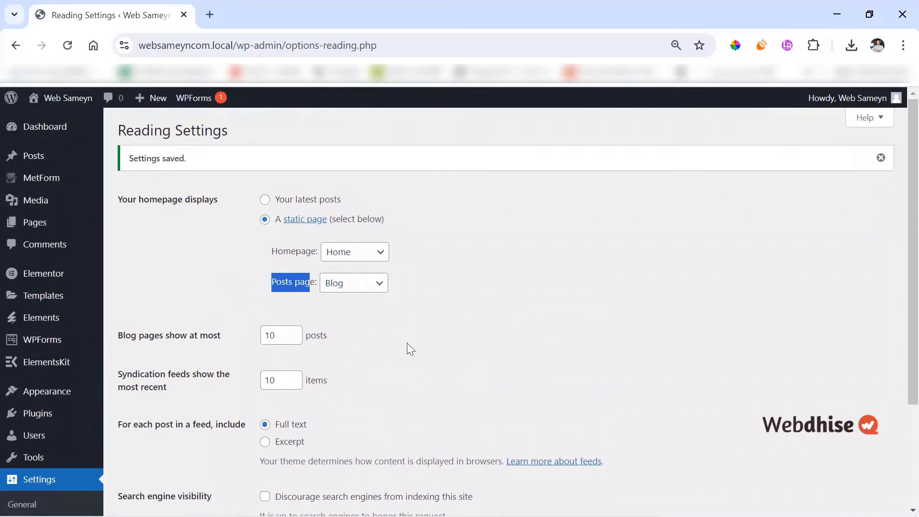
# Visit the live site and scroll through the new static homepage
pyautogui.moveTo(262, 258); pyautogui.dragTo(315, 251)
pyautogui.click(456, 257)
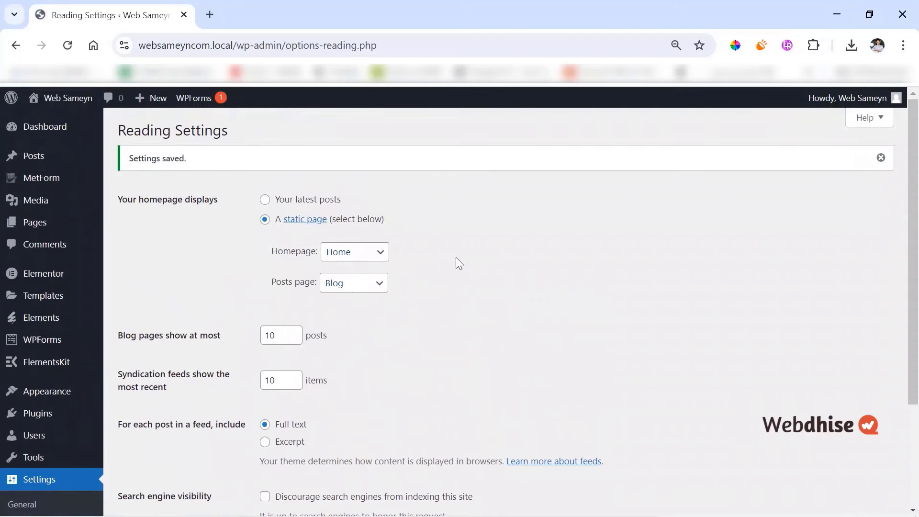
pyautogui.click(71, 98)
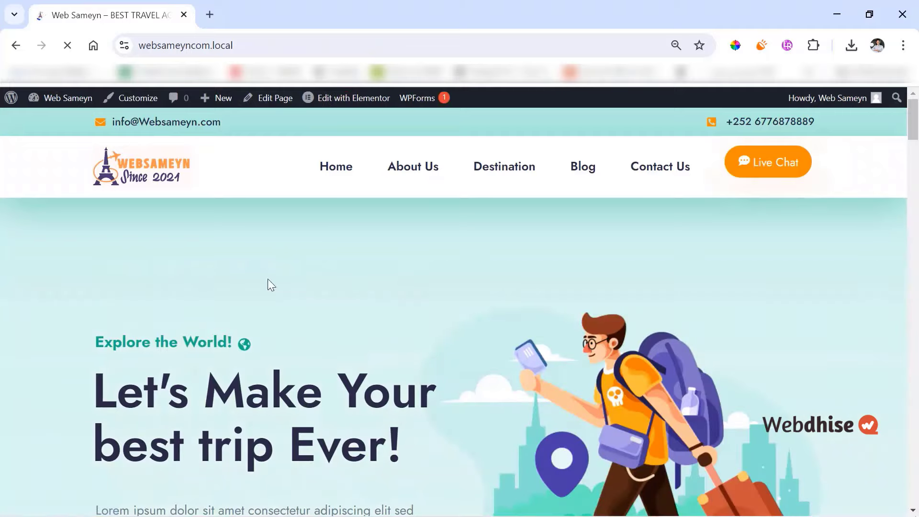
pyautogui.scroll(-5, 330, 295)
pyautogui.scroll(5, 331, 293)
pyautogui.scroll(-7, 330, 293)
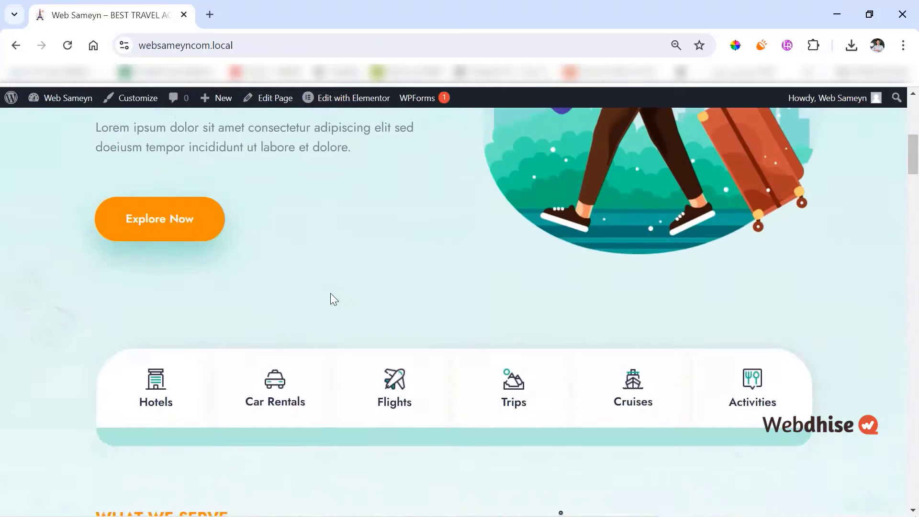
pyautogui.scroll(7, 330, 293)
pyautogui.scroll(-5, 331, 293)
pyautogui.scroll(-5, 331, 297)
pyautogui.scroll(10, 331, 297)
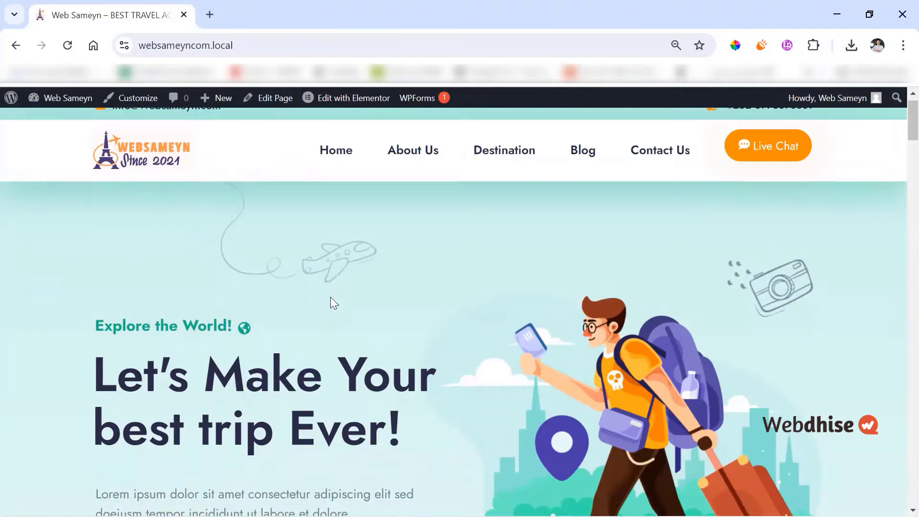
# Open Appearance > Themes from the Dashboard, view Hello Elementor's details, then close them
pyautogui.click(52, 101)
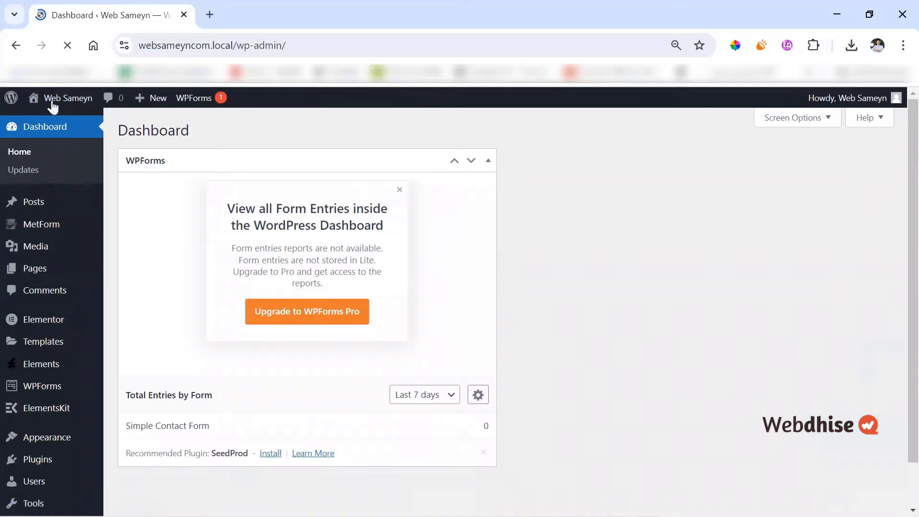
pyautogui.scroll(-1, 74, 374)
pyautogui.moveTo(16, 388)
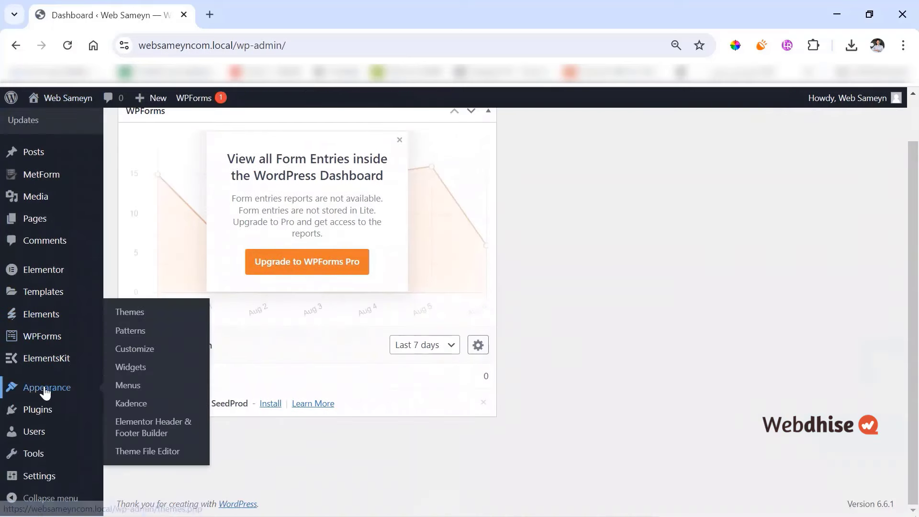
pyautogui.click(127, 312)
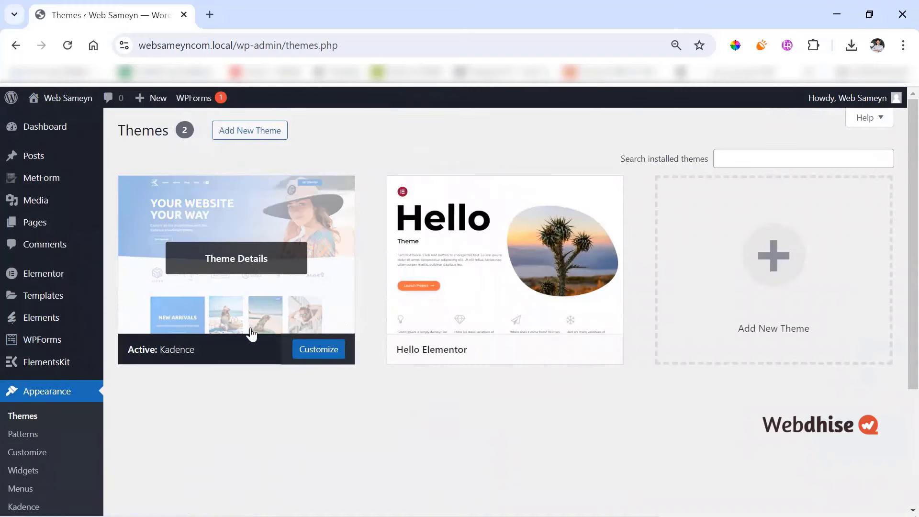
pyautogui.click(482, 316)
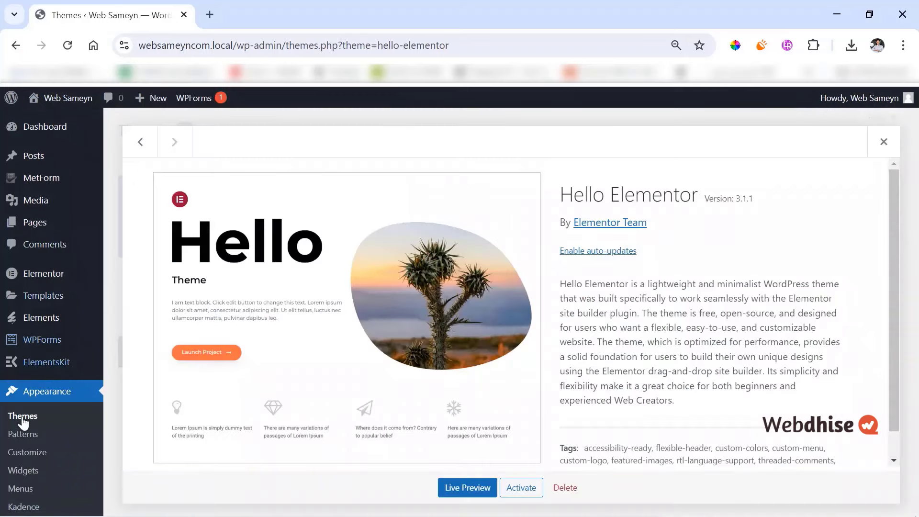
pyautogui.click(49, 419)
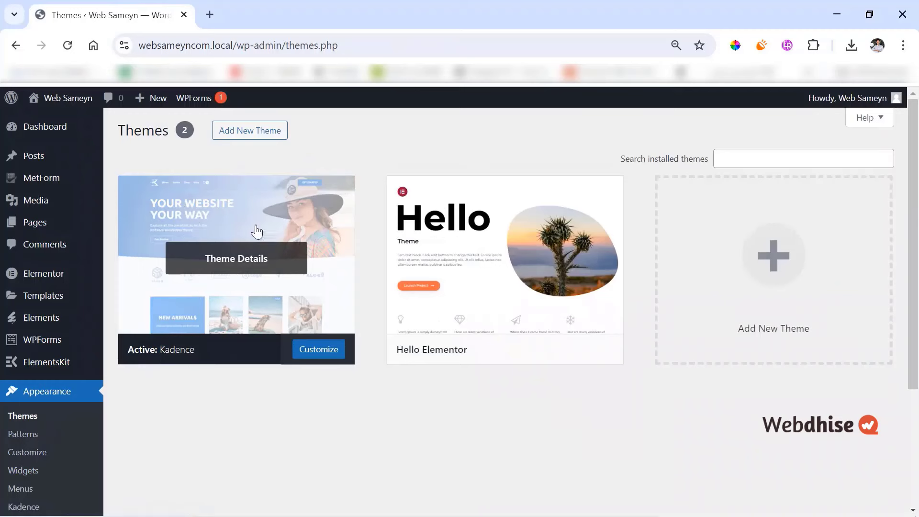
pyautogui.moveTo(68, 109)
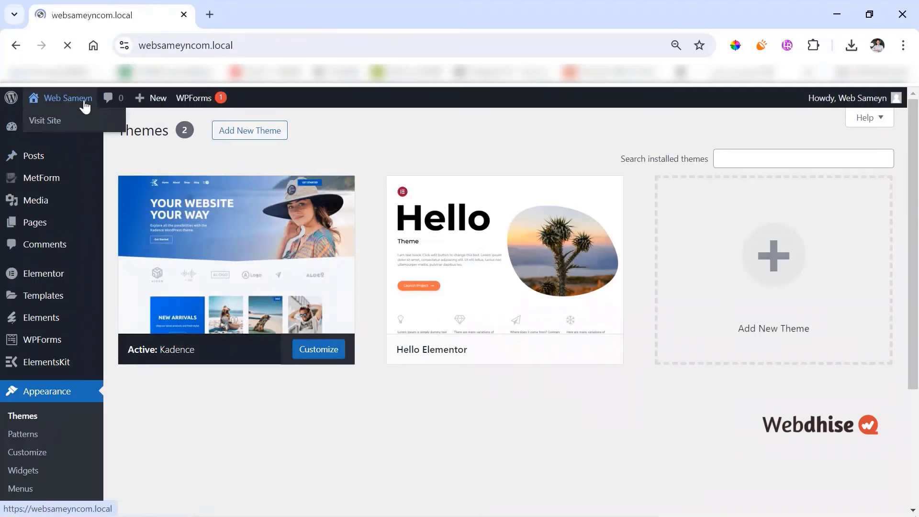
# Scroll the live travel homepage from the hero through feature cards to the popular destination cards
pyautogui.scroll(-3, 672, 283)
pyautogui.scroll(-5, 672, 280)
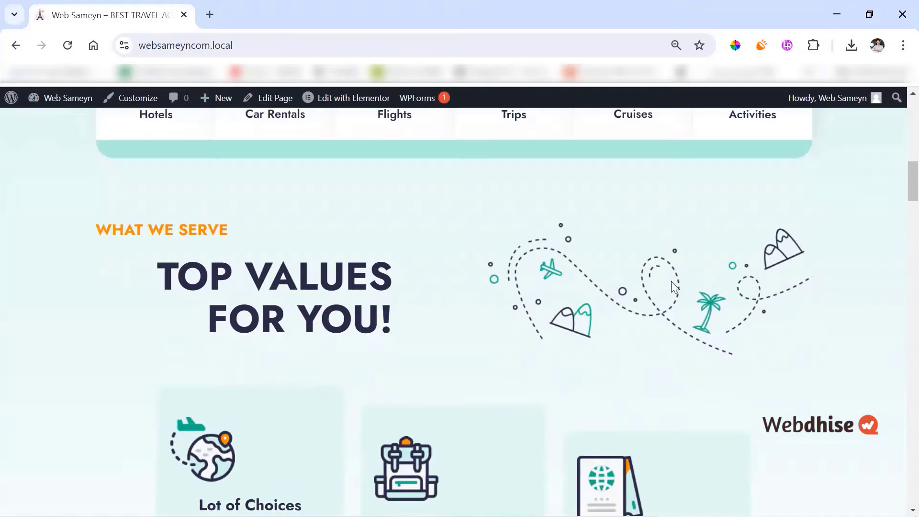
pyautogui.scroll(8, 668, 281)
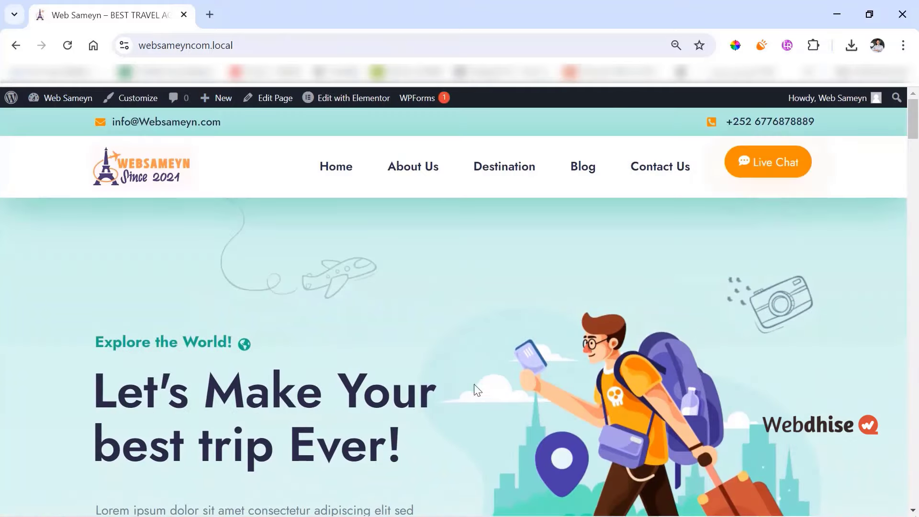
pyautogui.scroll(-15, 488, 384)
pyautogui.scroll(-8, 502, 374)
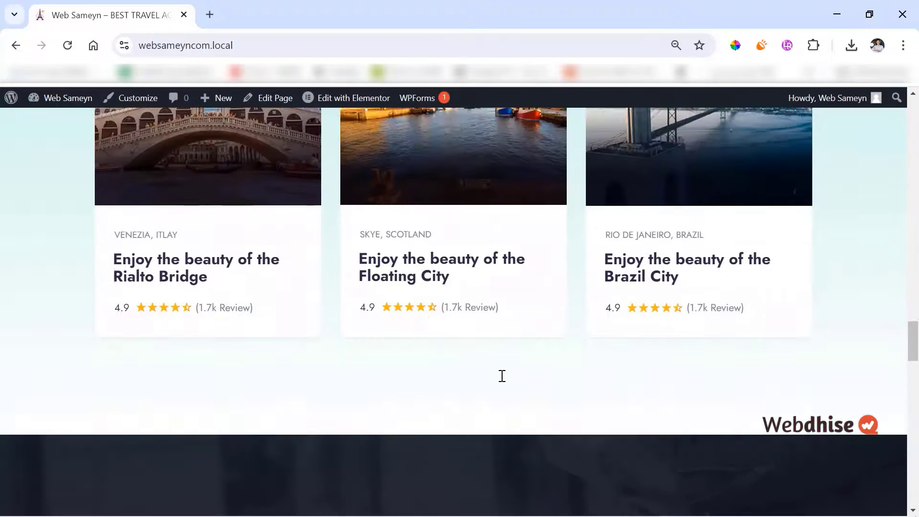
pyautogui.scroll(12, 501, 376)
pyautogui.scroll(10, 502, 376)
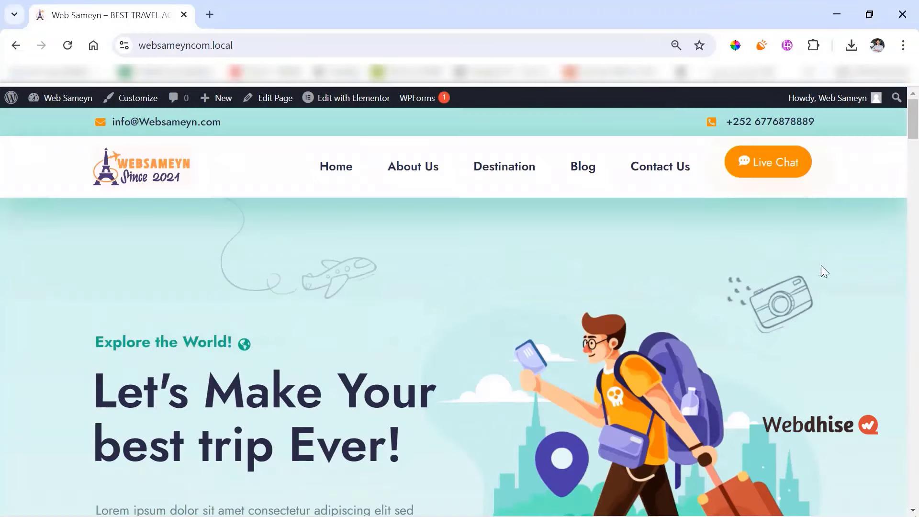
pyautogui.moveTo(918, 127)
pyautogui.mouseDown()
pyautogui.moveTo(917, 141)
pyautogui.moveTo(918, 119)
pyautogui.mouseUp()
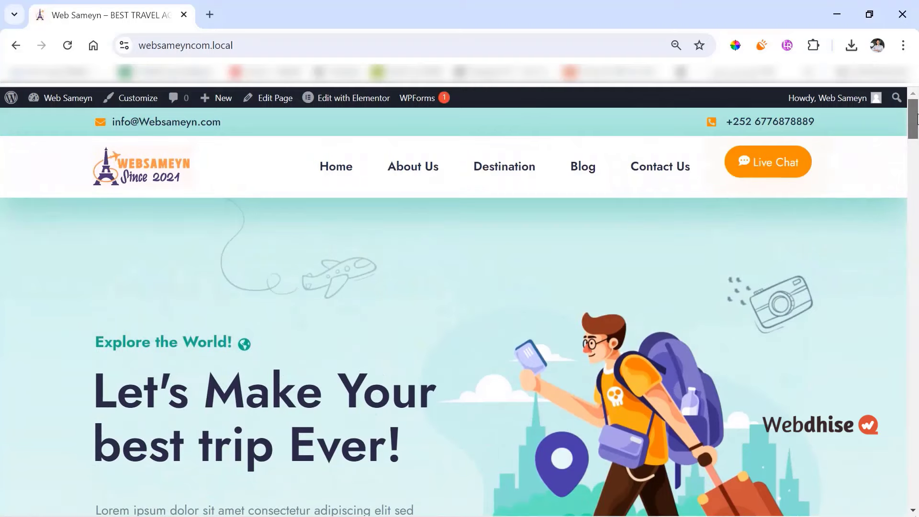
pyautogui.scroll(-3, 695, 284)
pyautogui.scroll(3, 695, 284)
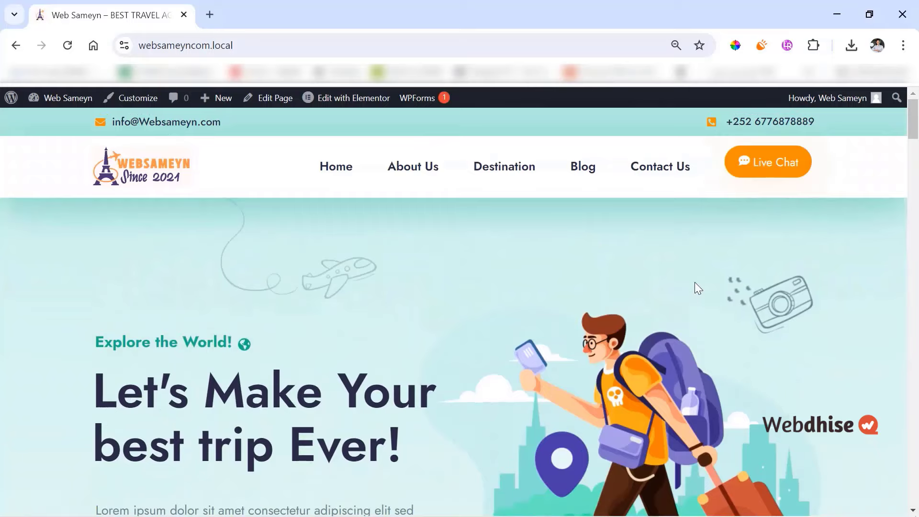
pyautogui.scroll(-20, 342, 301)
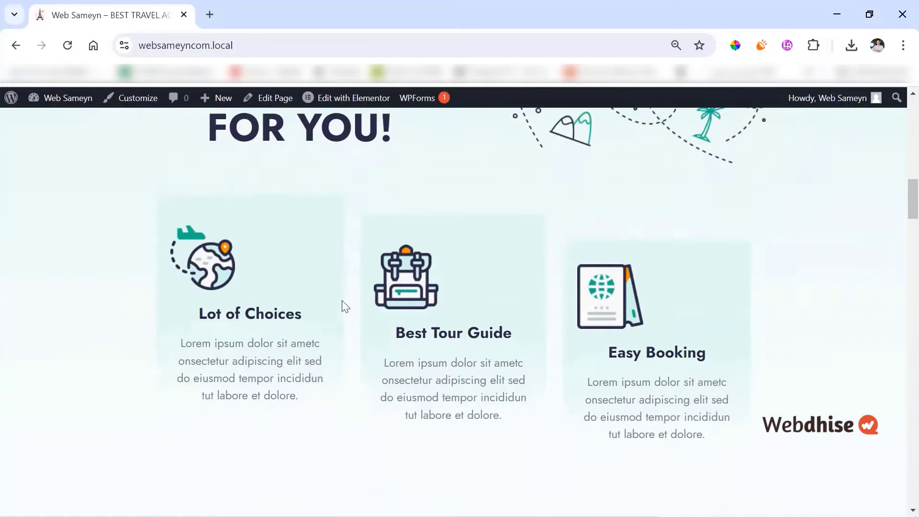
pyautogui.scroll(-4, 342, 301)
pyautogui.scroll(20, 342, 300)
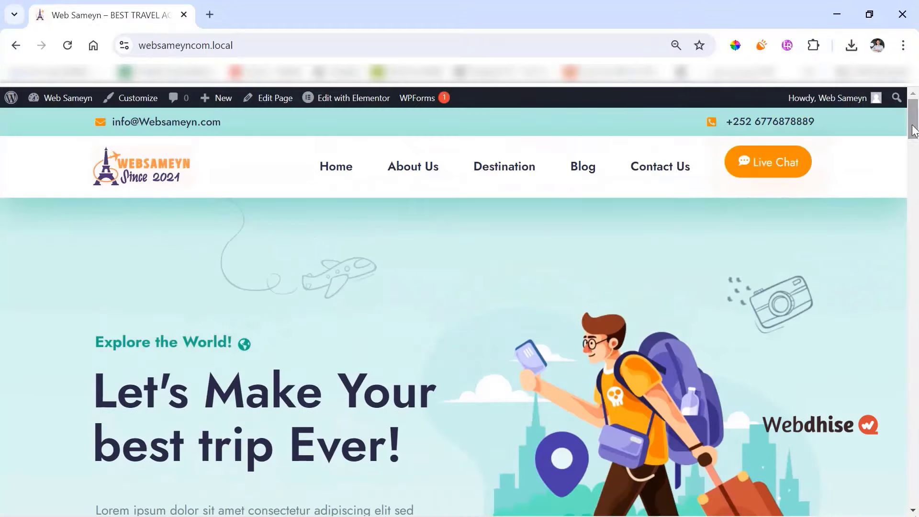
pyautogui.moveTo(915, 130)
pyautogui.mouseDown()
pyautogui.moveTo(914, 221)
pyautogui.moveTo(914, 120)
pyautogui.mouseUp()
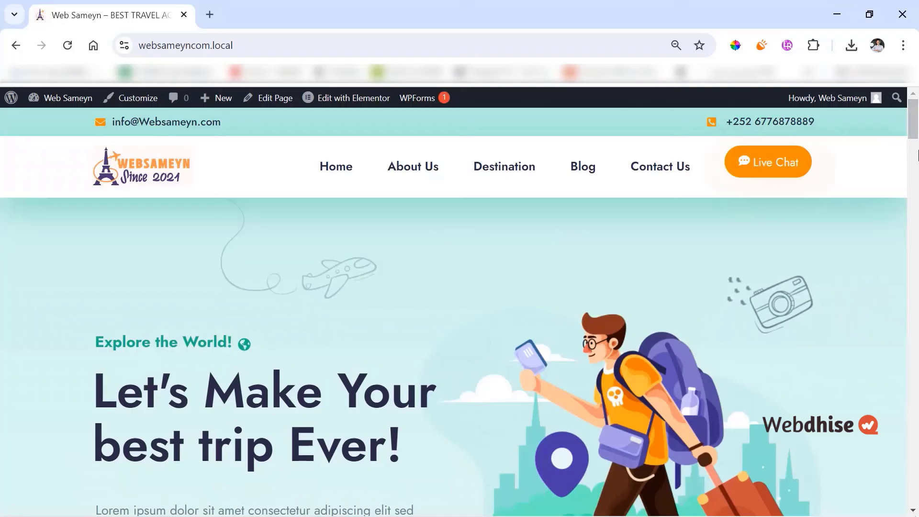